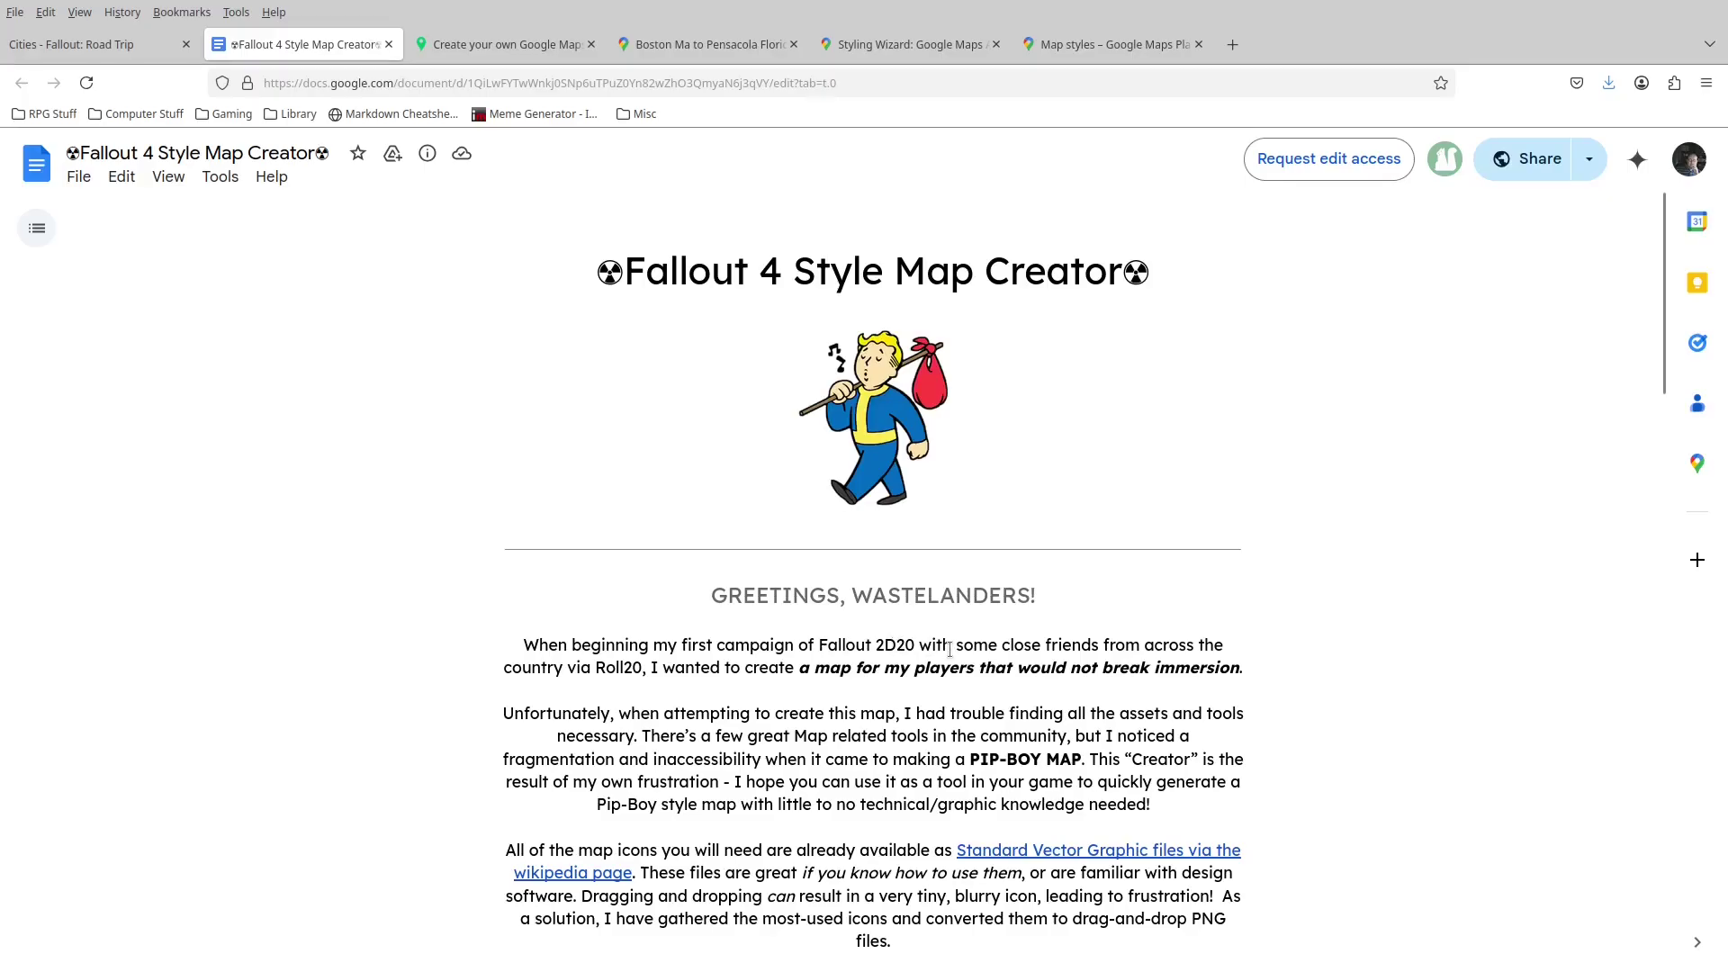
Read the Fallout 4 Style Map Creator document's introduction and its first map-making instructions.
drag(824, 648, 905, 648)
double_click(620, 667)
click(682, 555)
scroll(1304, 675, down, 2)
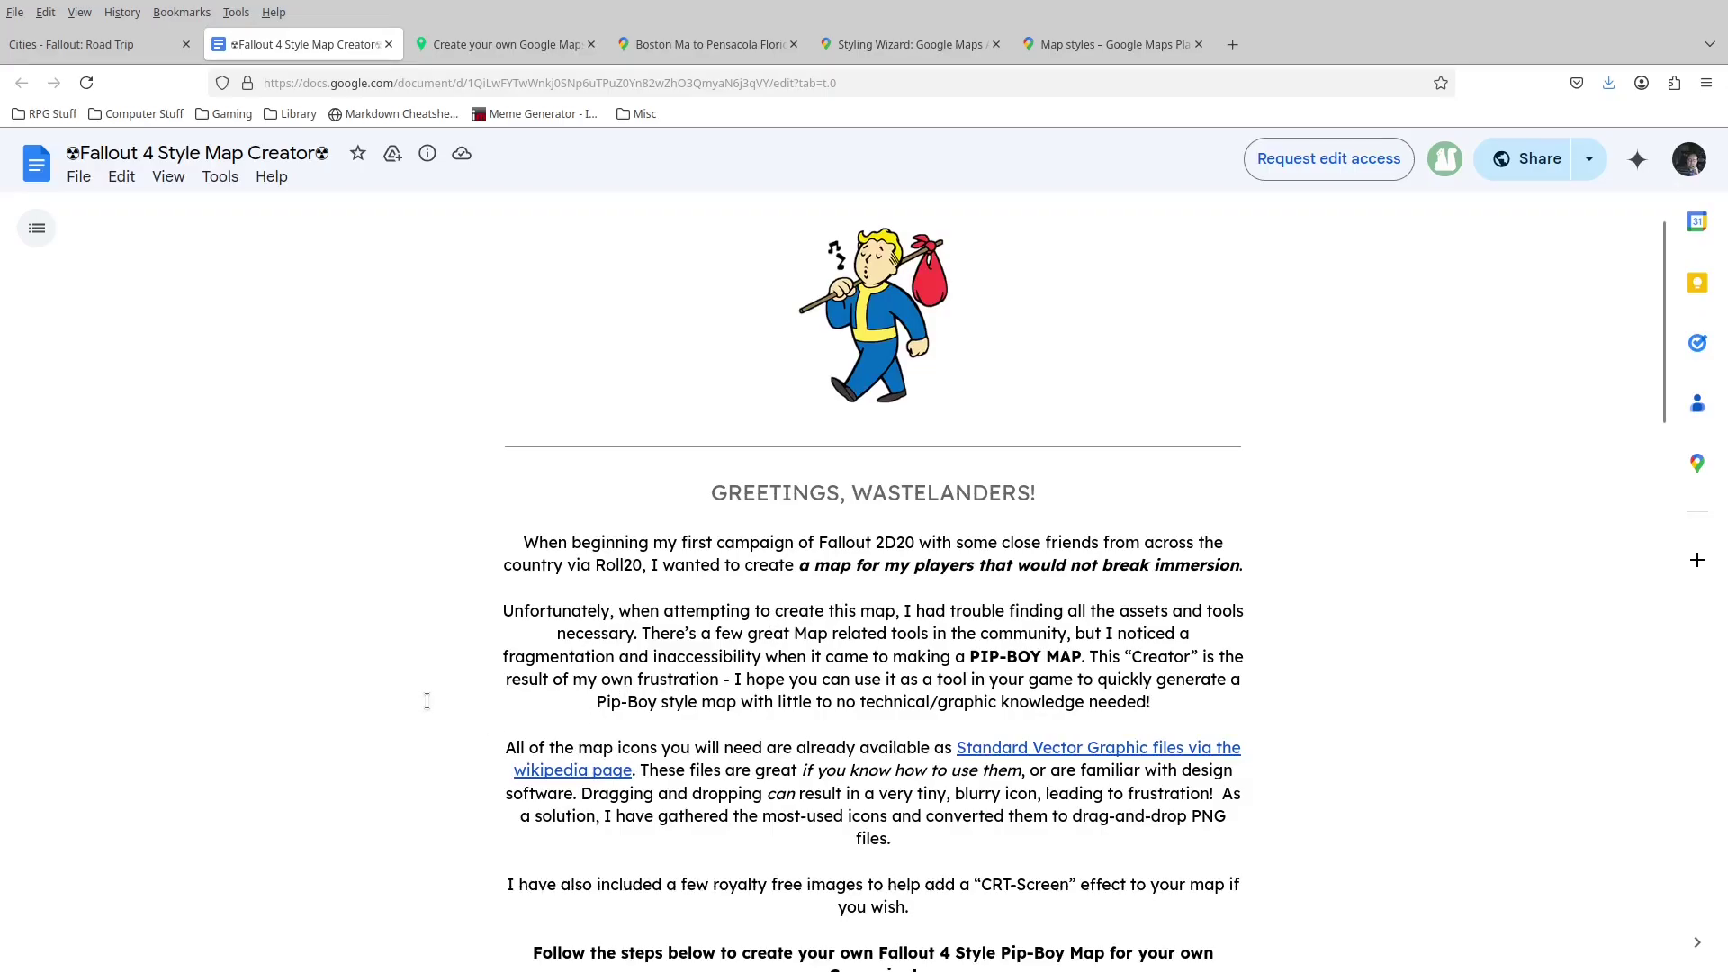
scroll(730, 965, down, 2)
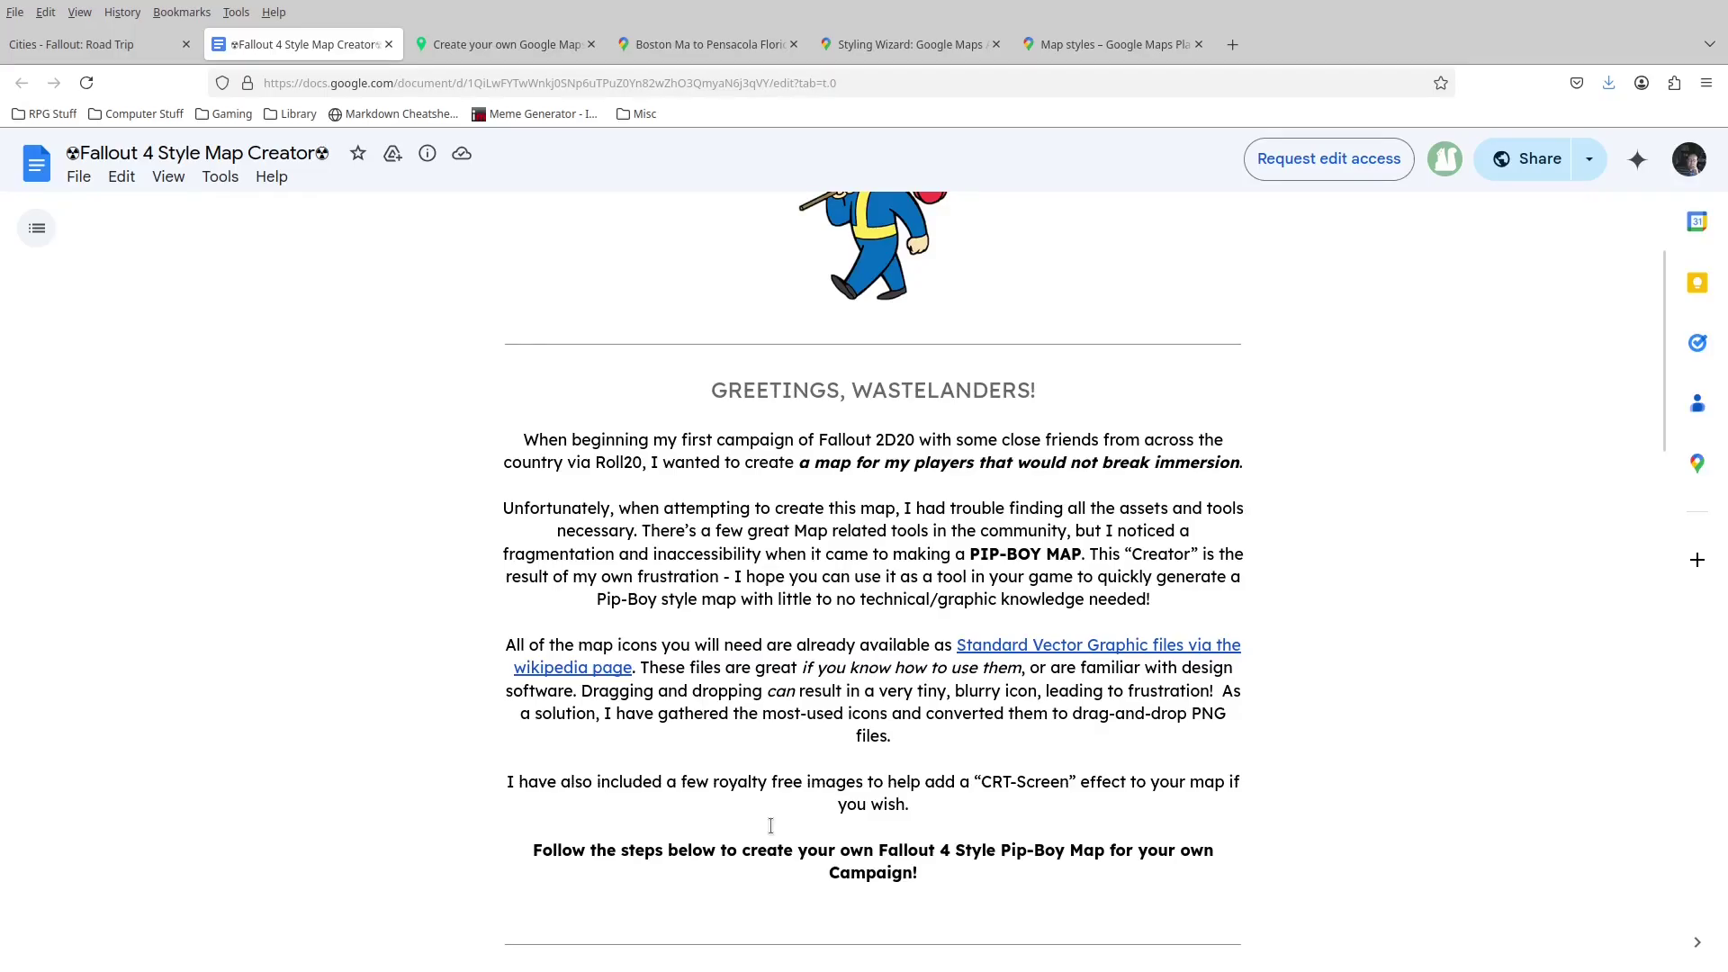
scroll(876, 734, down, 3)
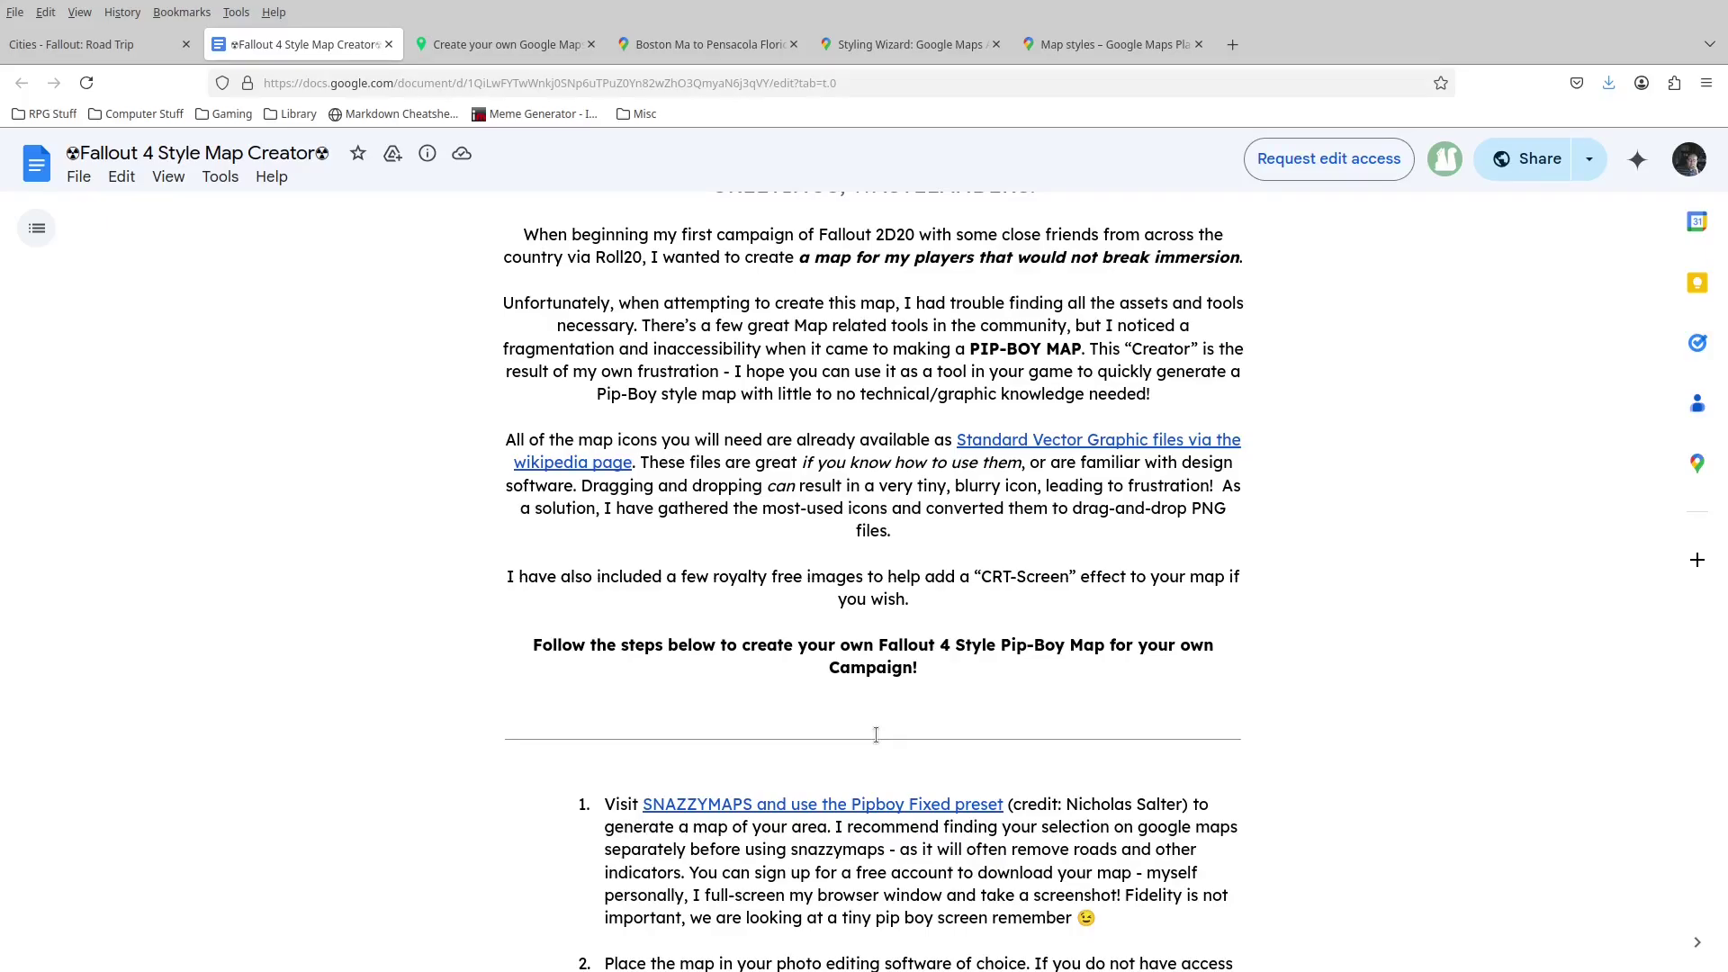
scroll(875, 734, down, 2)
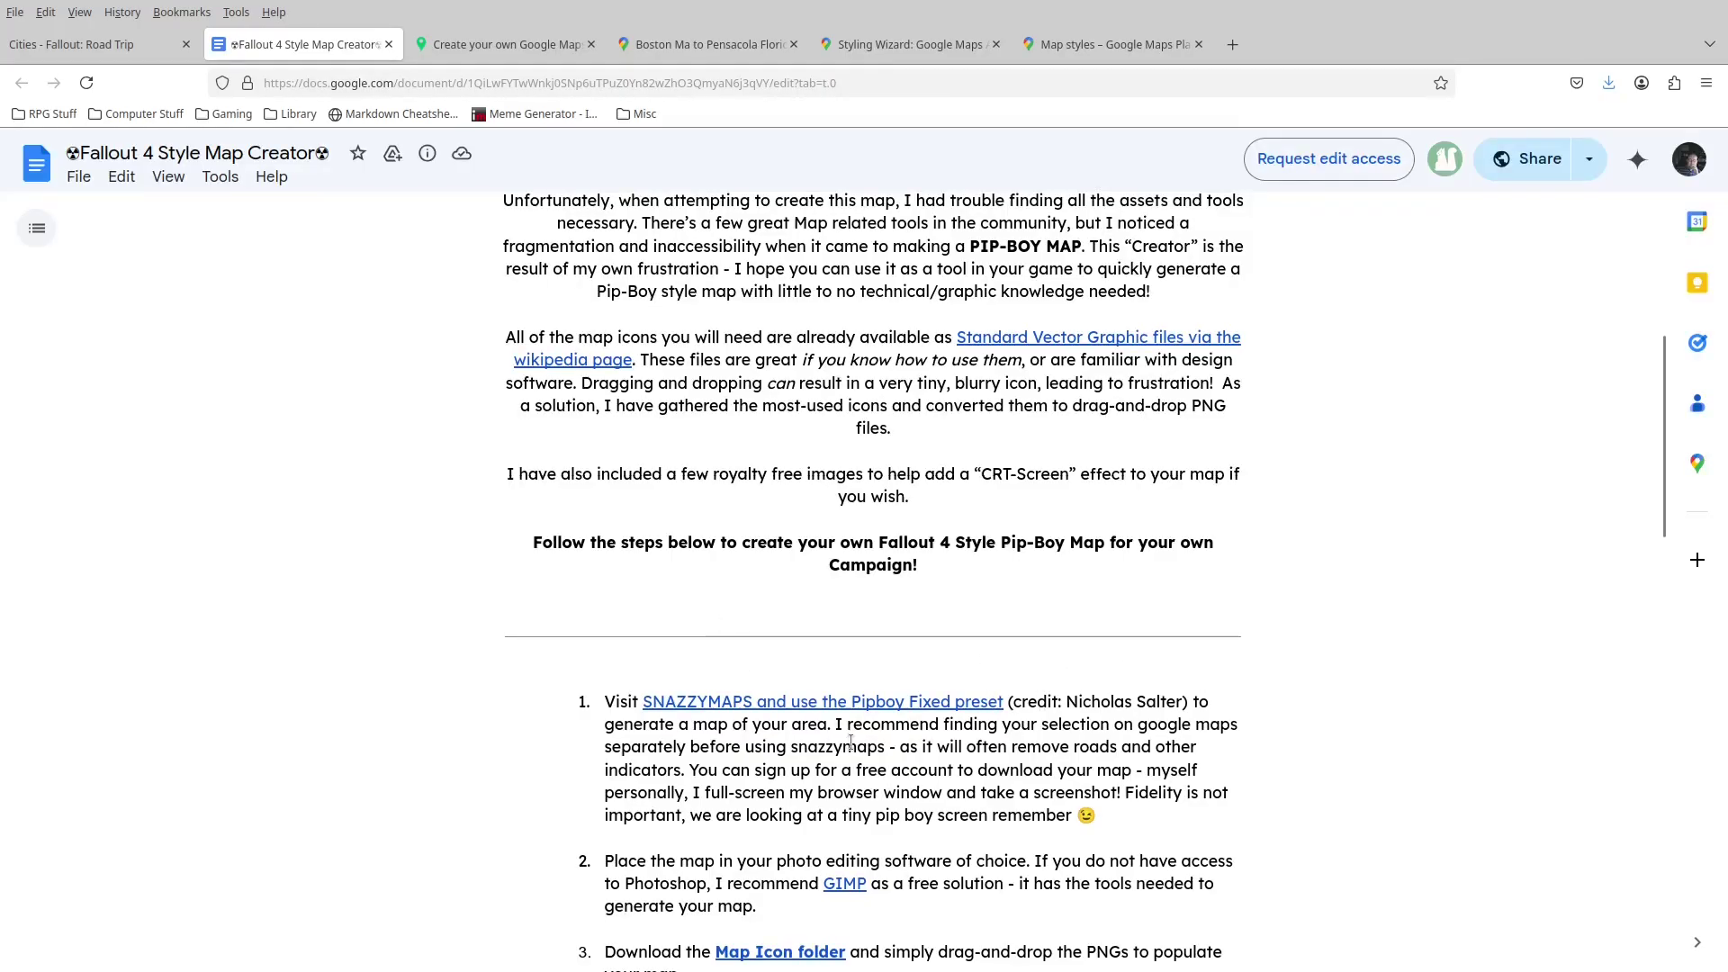
Switch to the Snazzy Maps editor, dismiss its advertisement, and close the Styling Wizard and Map styles pages.
click(496, 56)
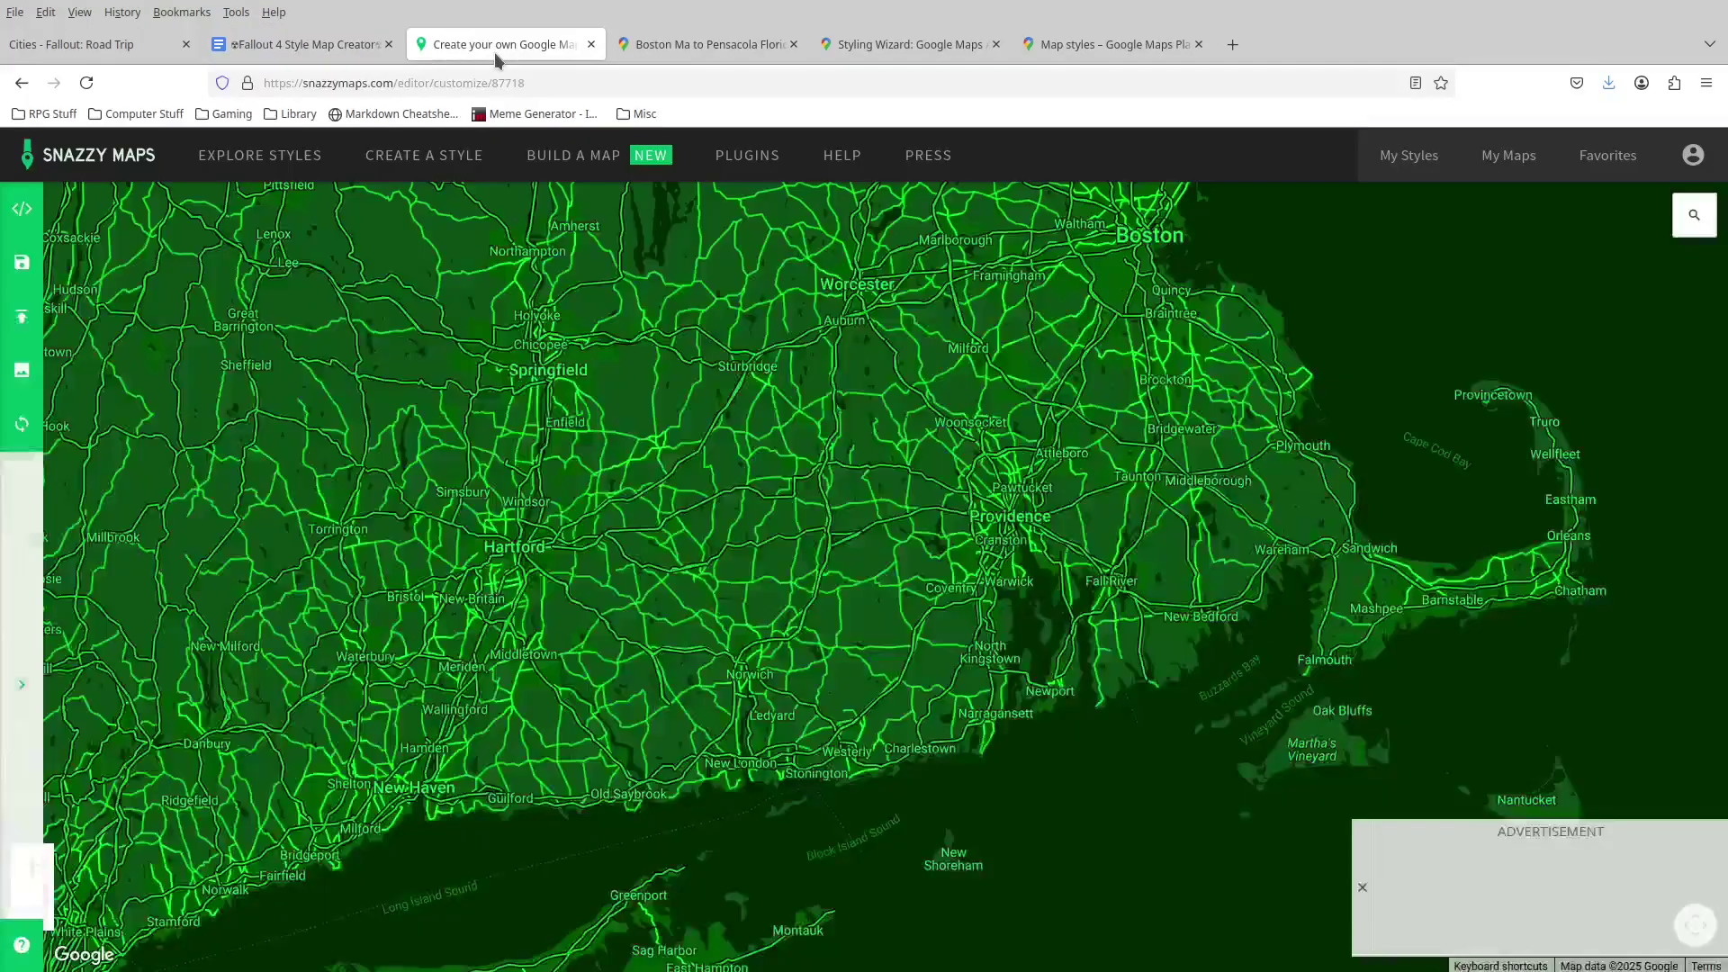
click(1362, 887)
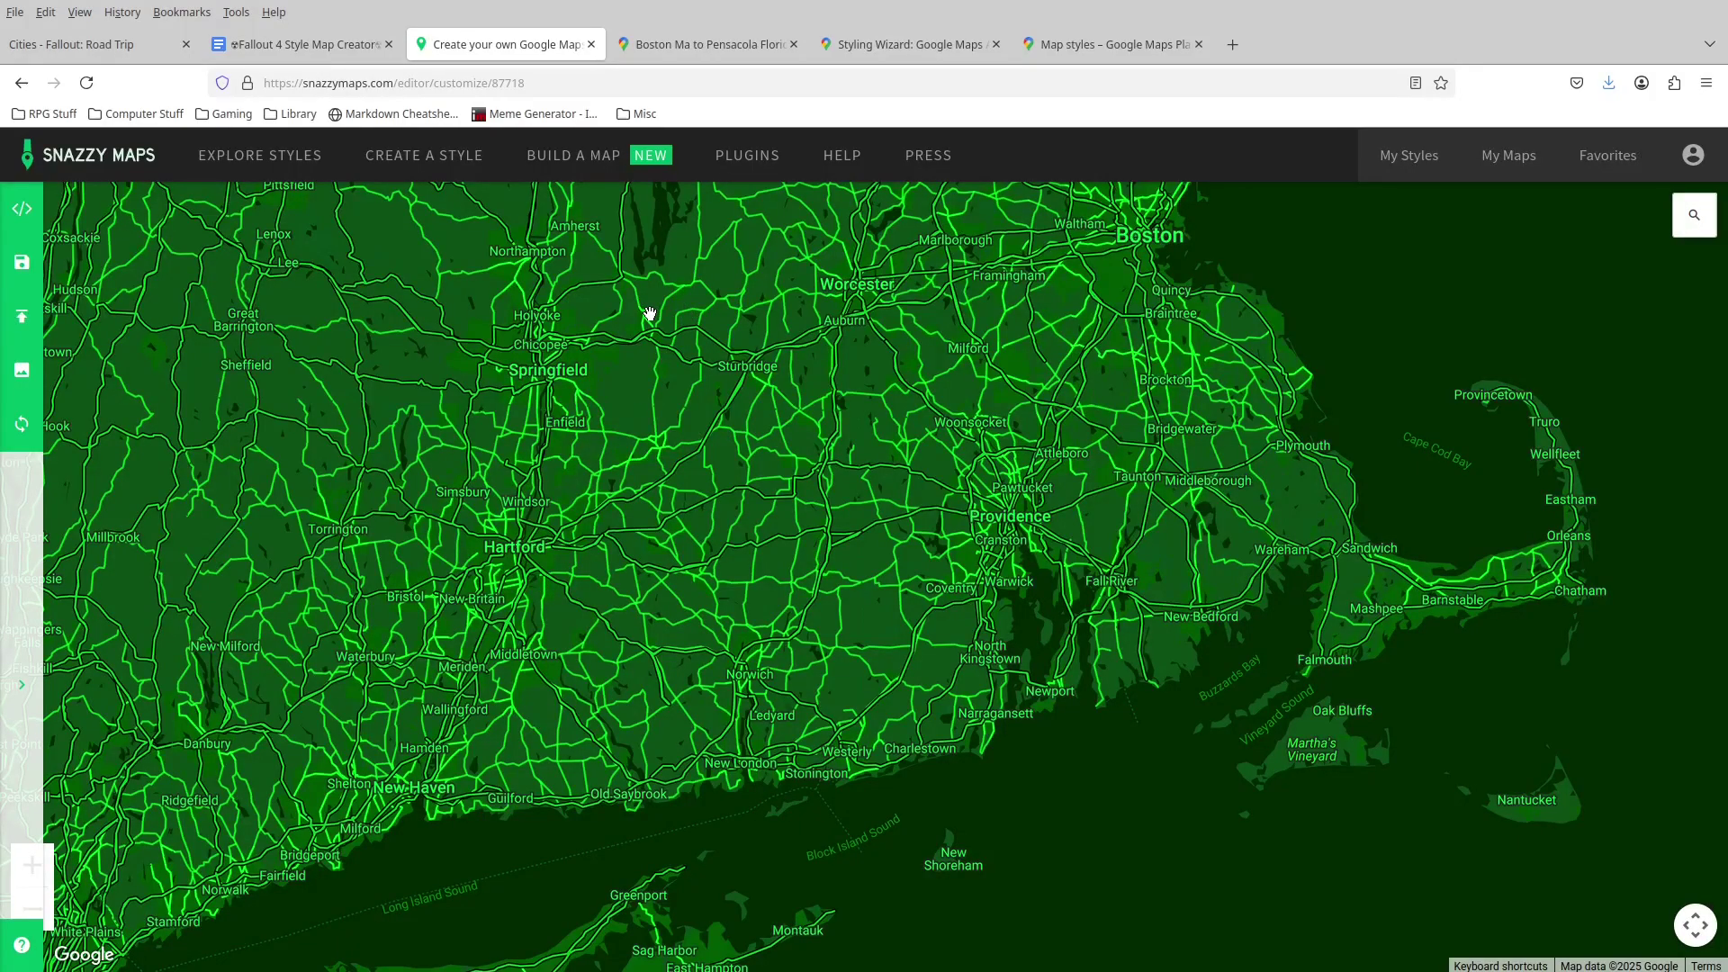
click(996, 45)
click(995, 44)
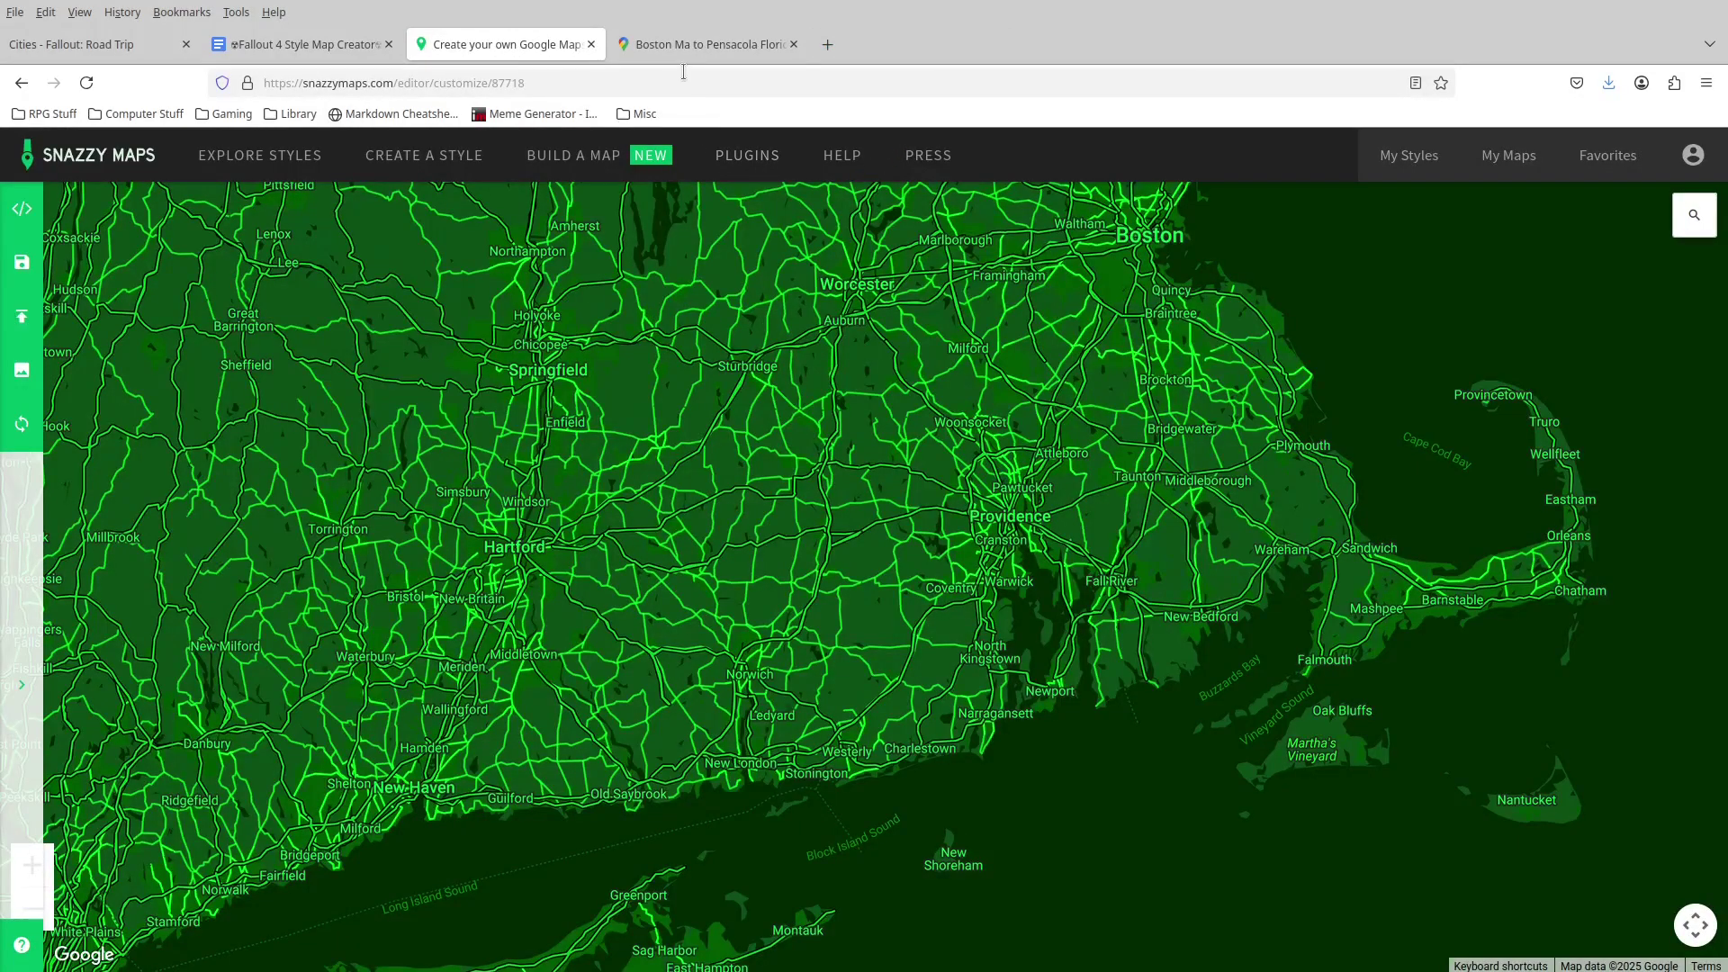
Switch to Google Maps and examine the walking route from Boston to Pensacola.
click(680, 49)
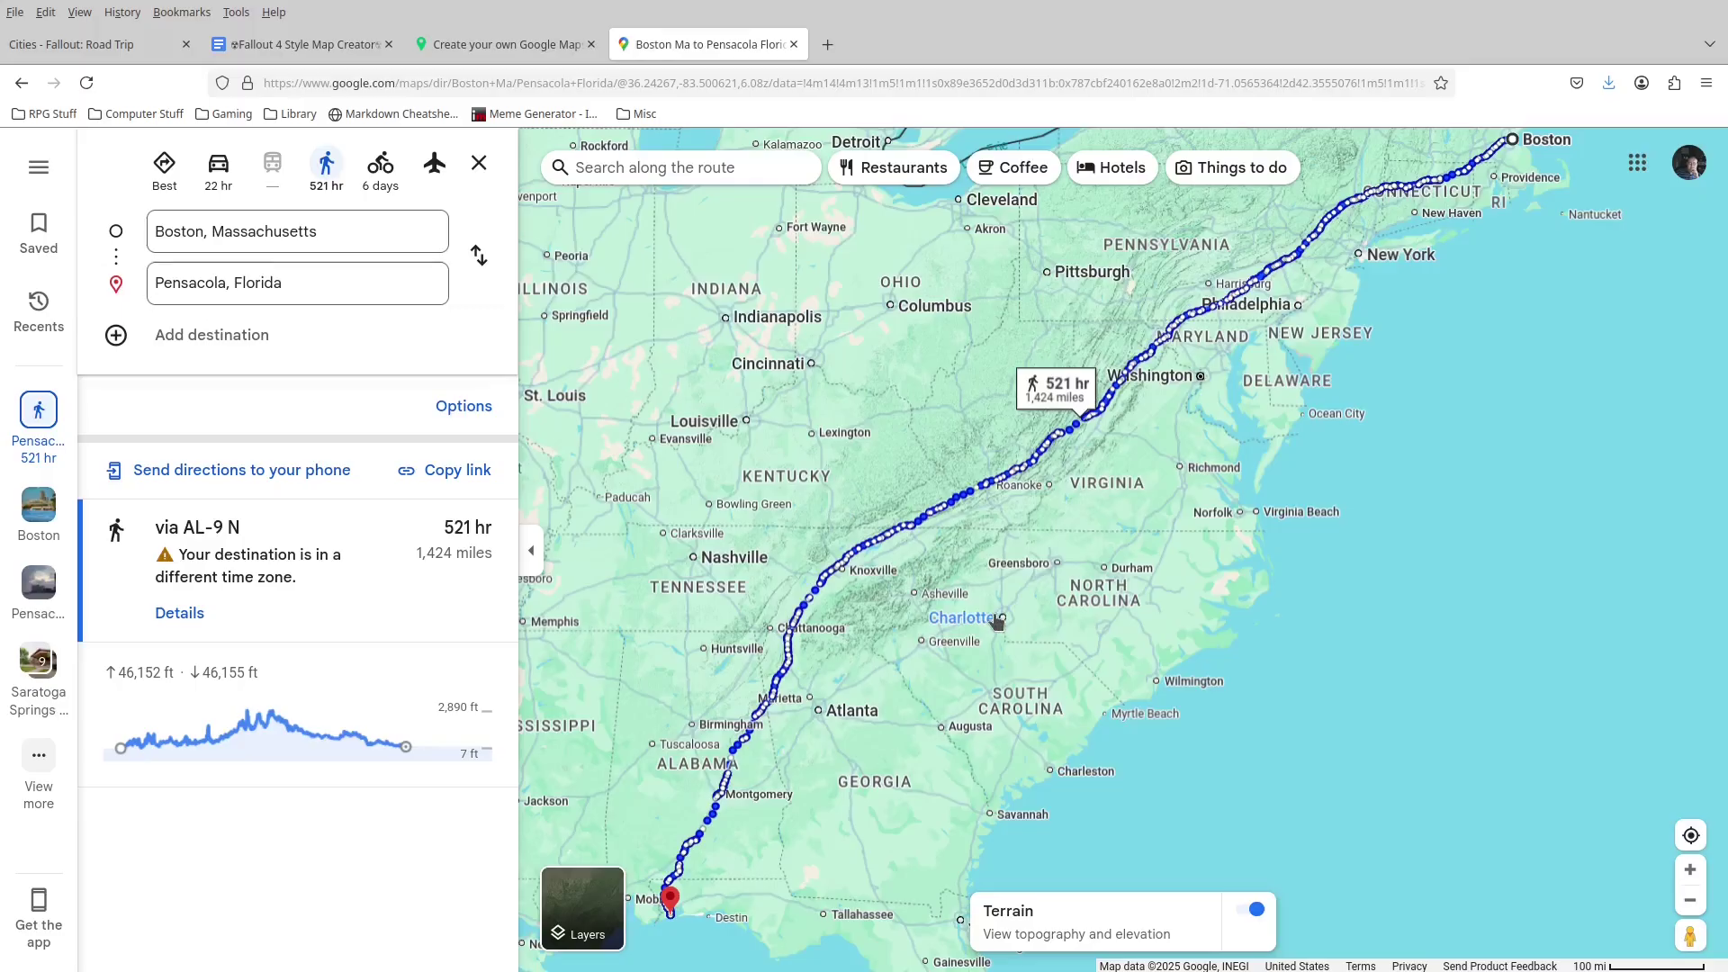
mouse_move(1059, 571)
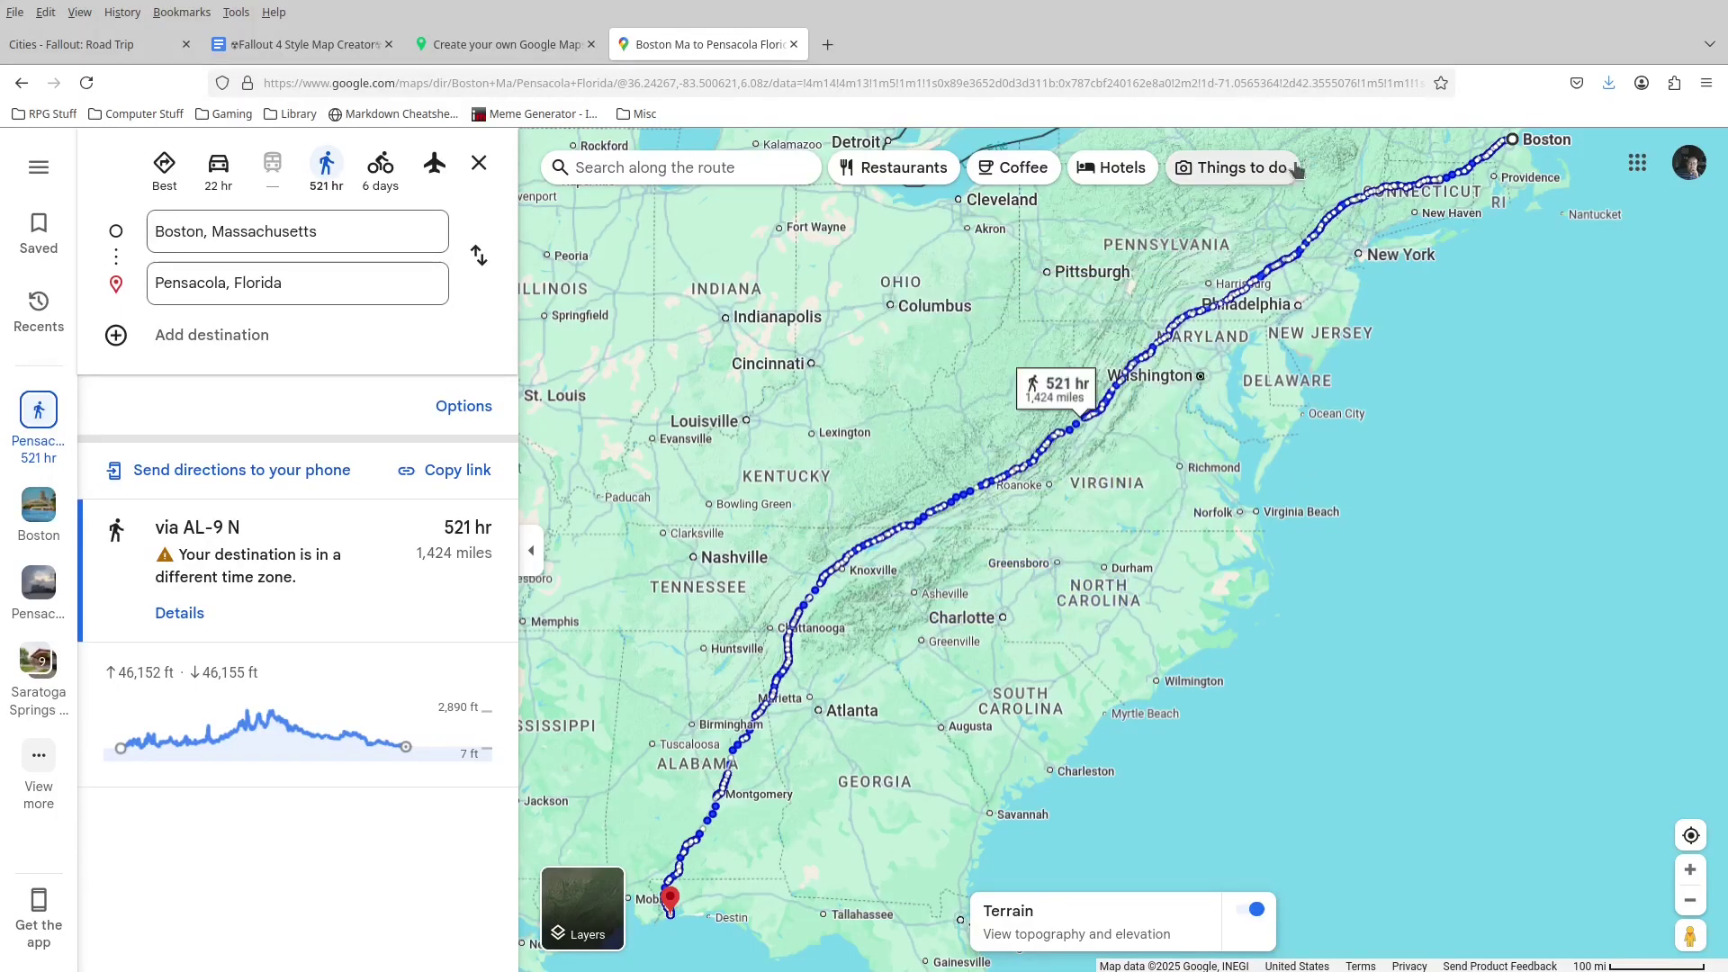
mouse_move(1395, 256)
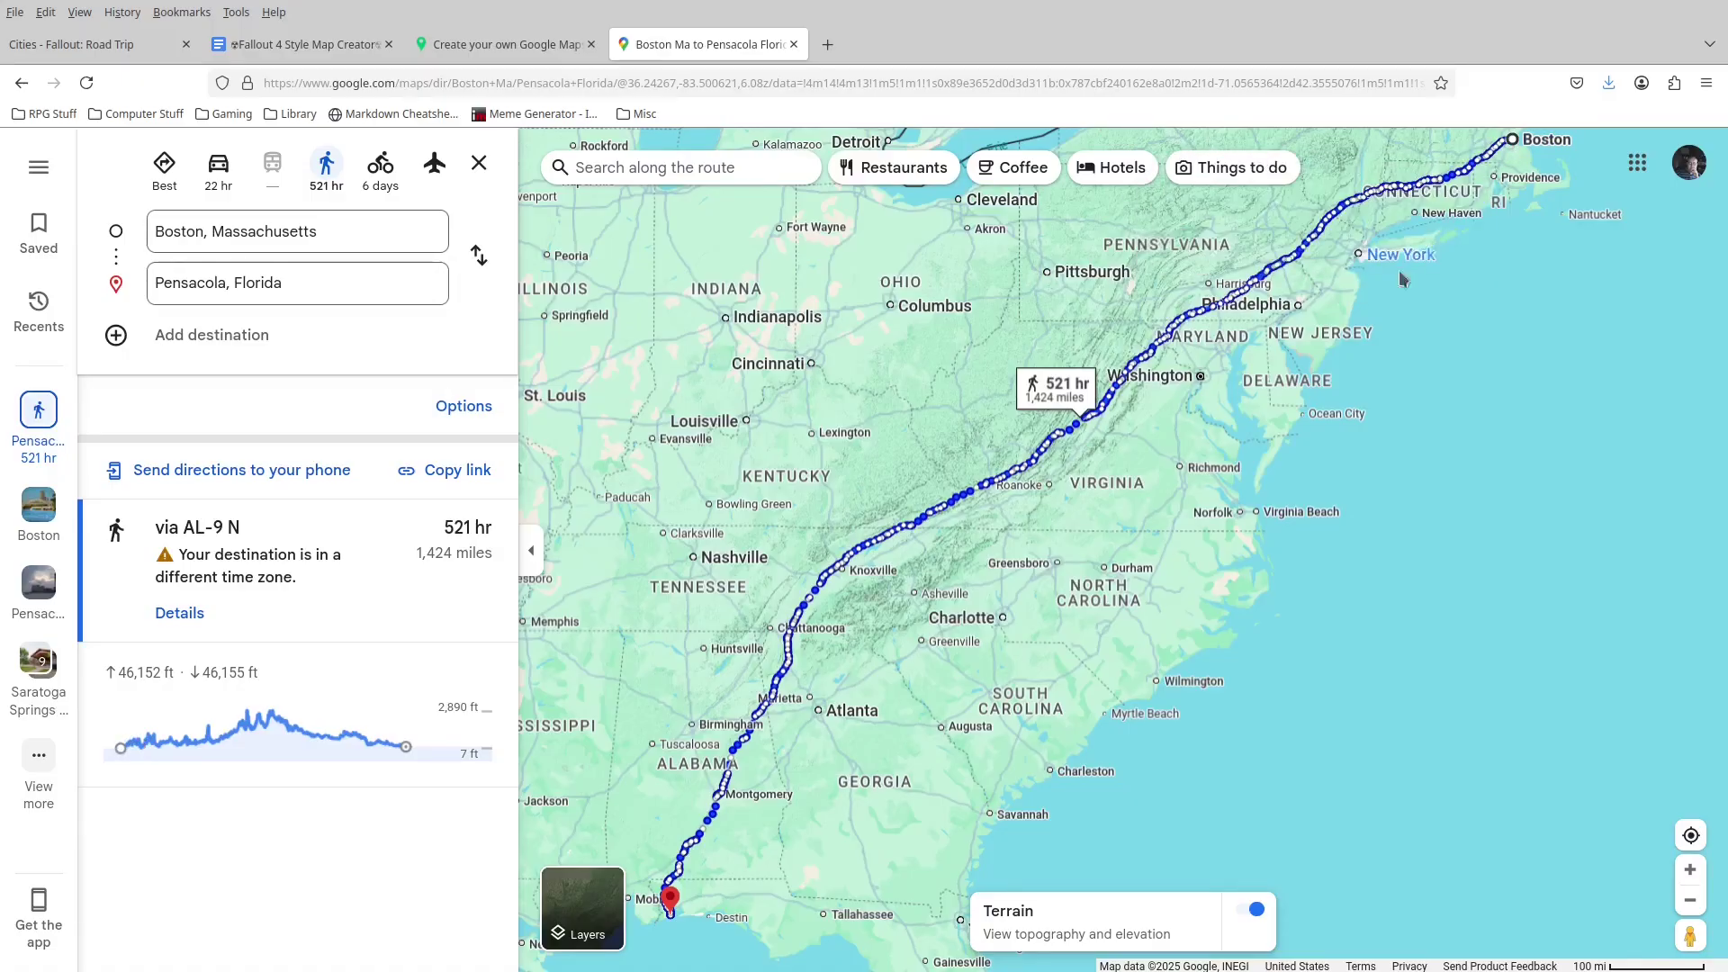
Center the Snazzy Maps style on Boston, MA, framing the region from Boston to New Haven and the Hudson Valley.
click(497, 55)
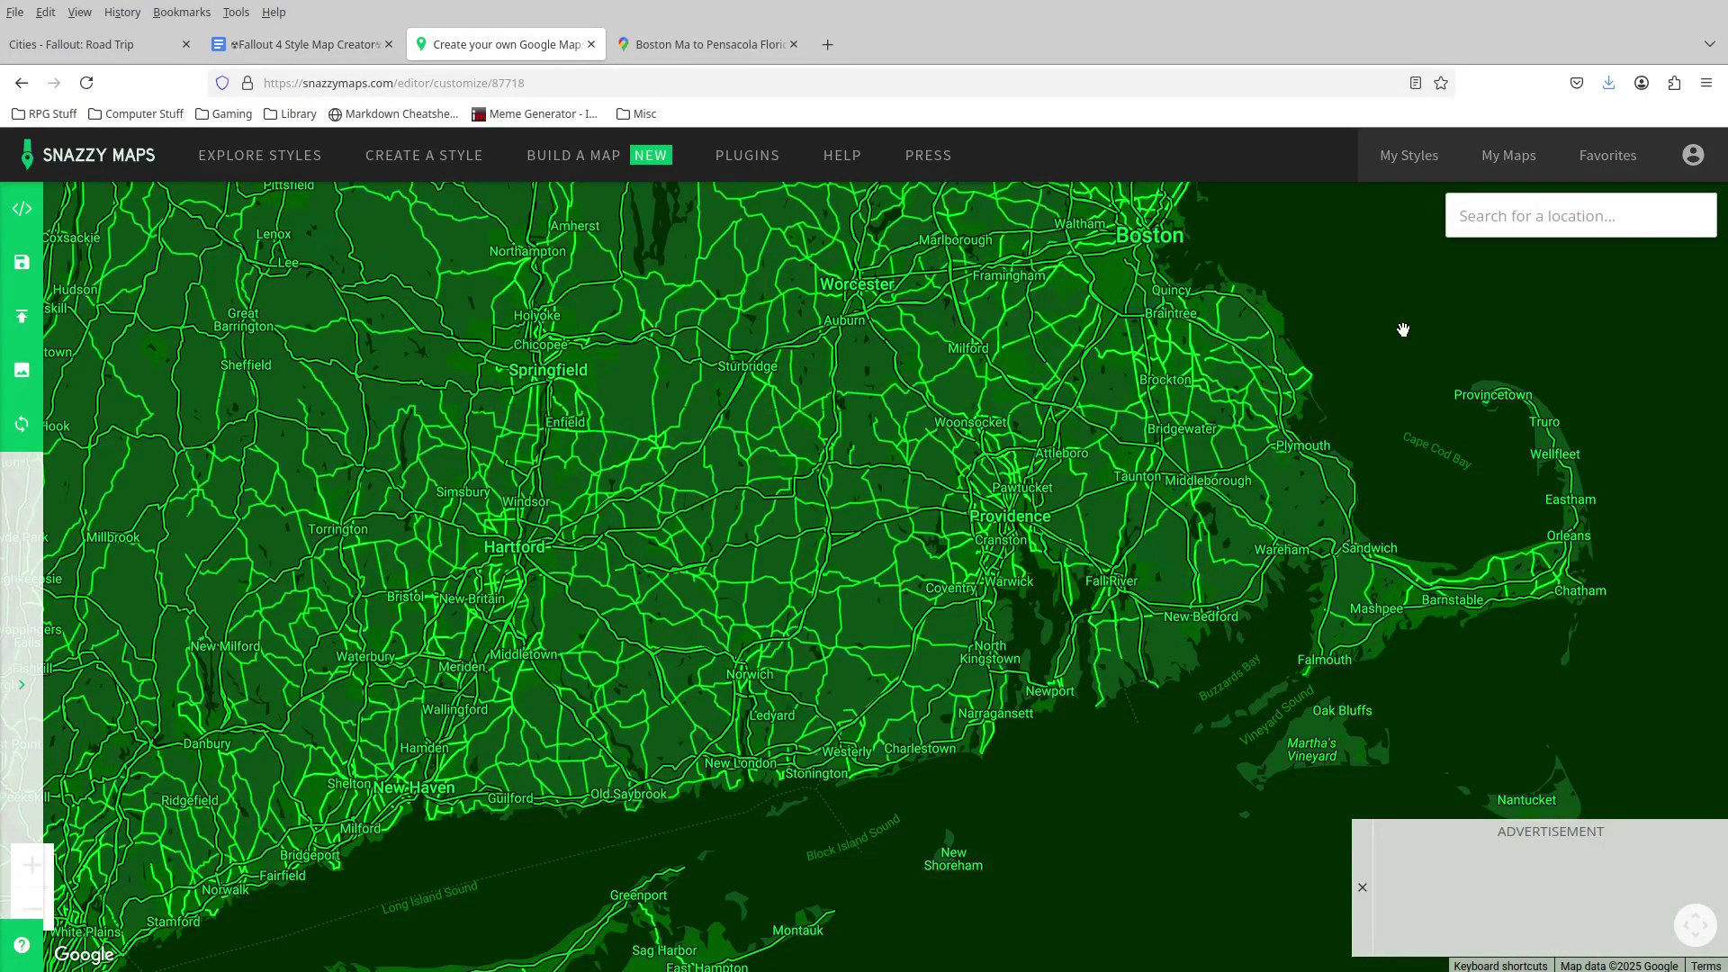
text(Bo)
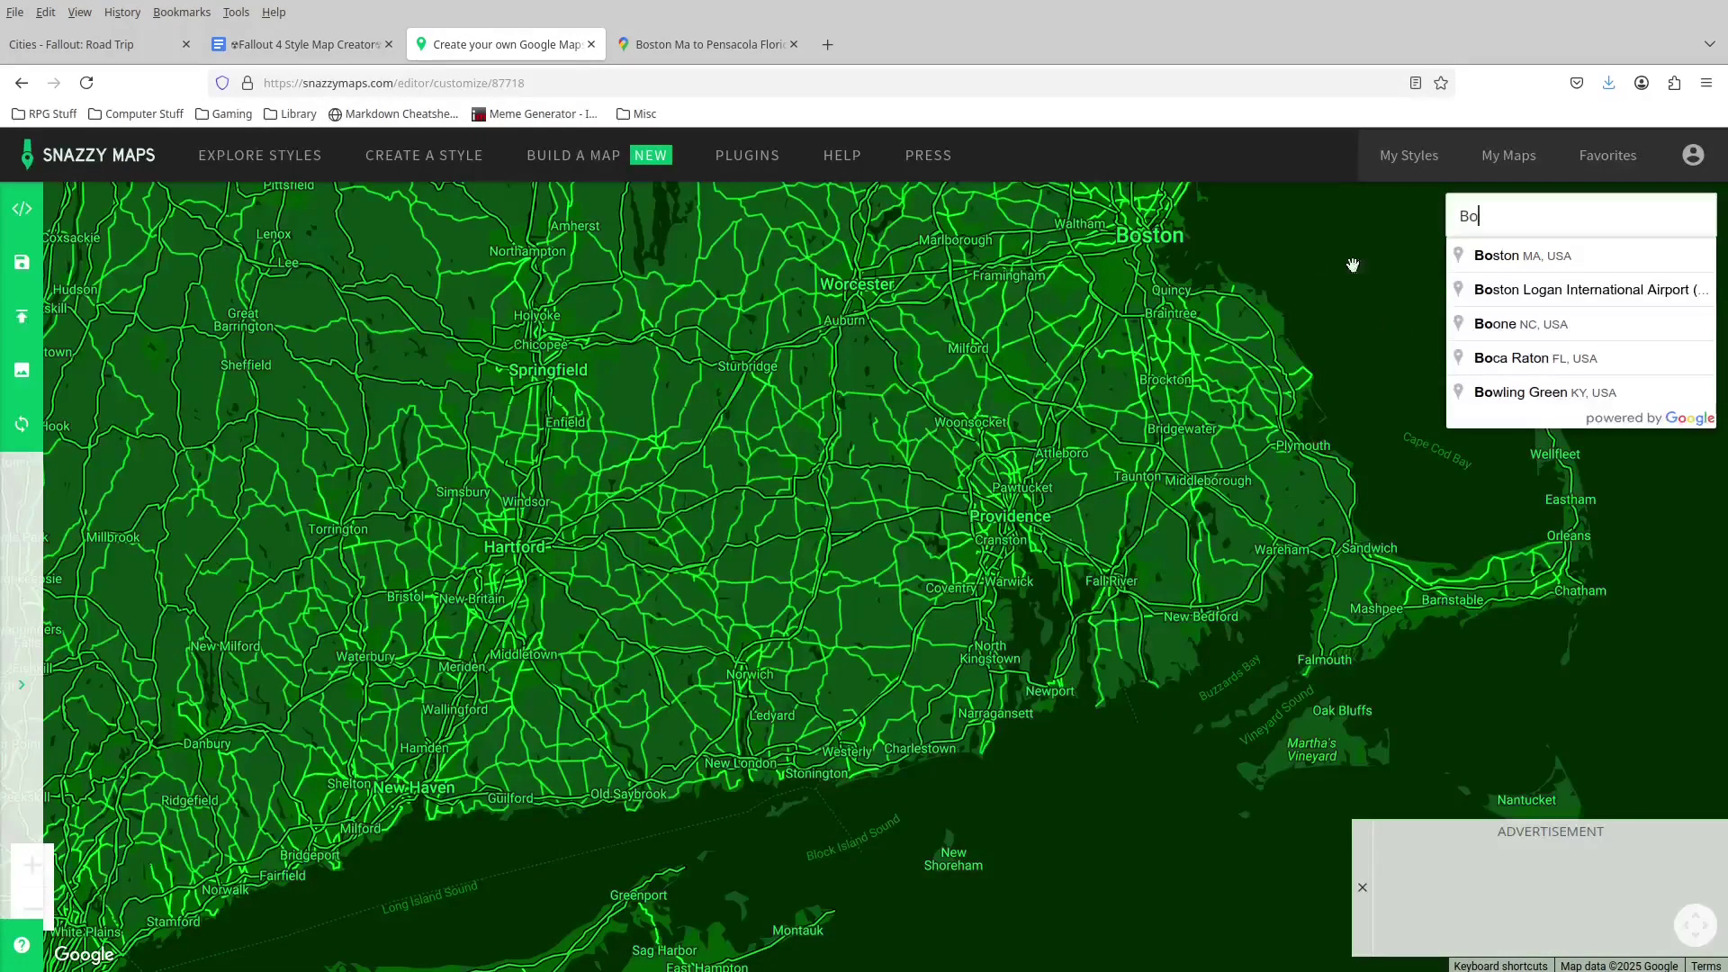
click(1546, 256)
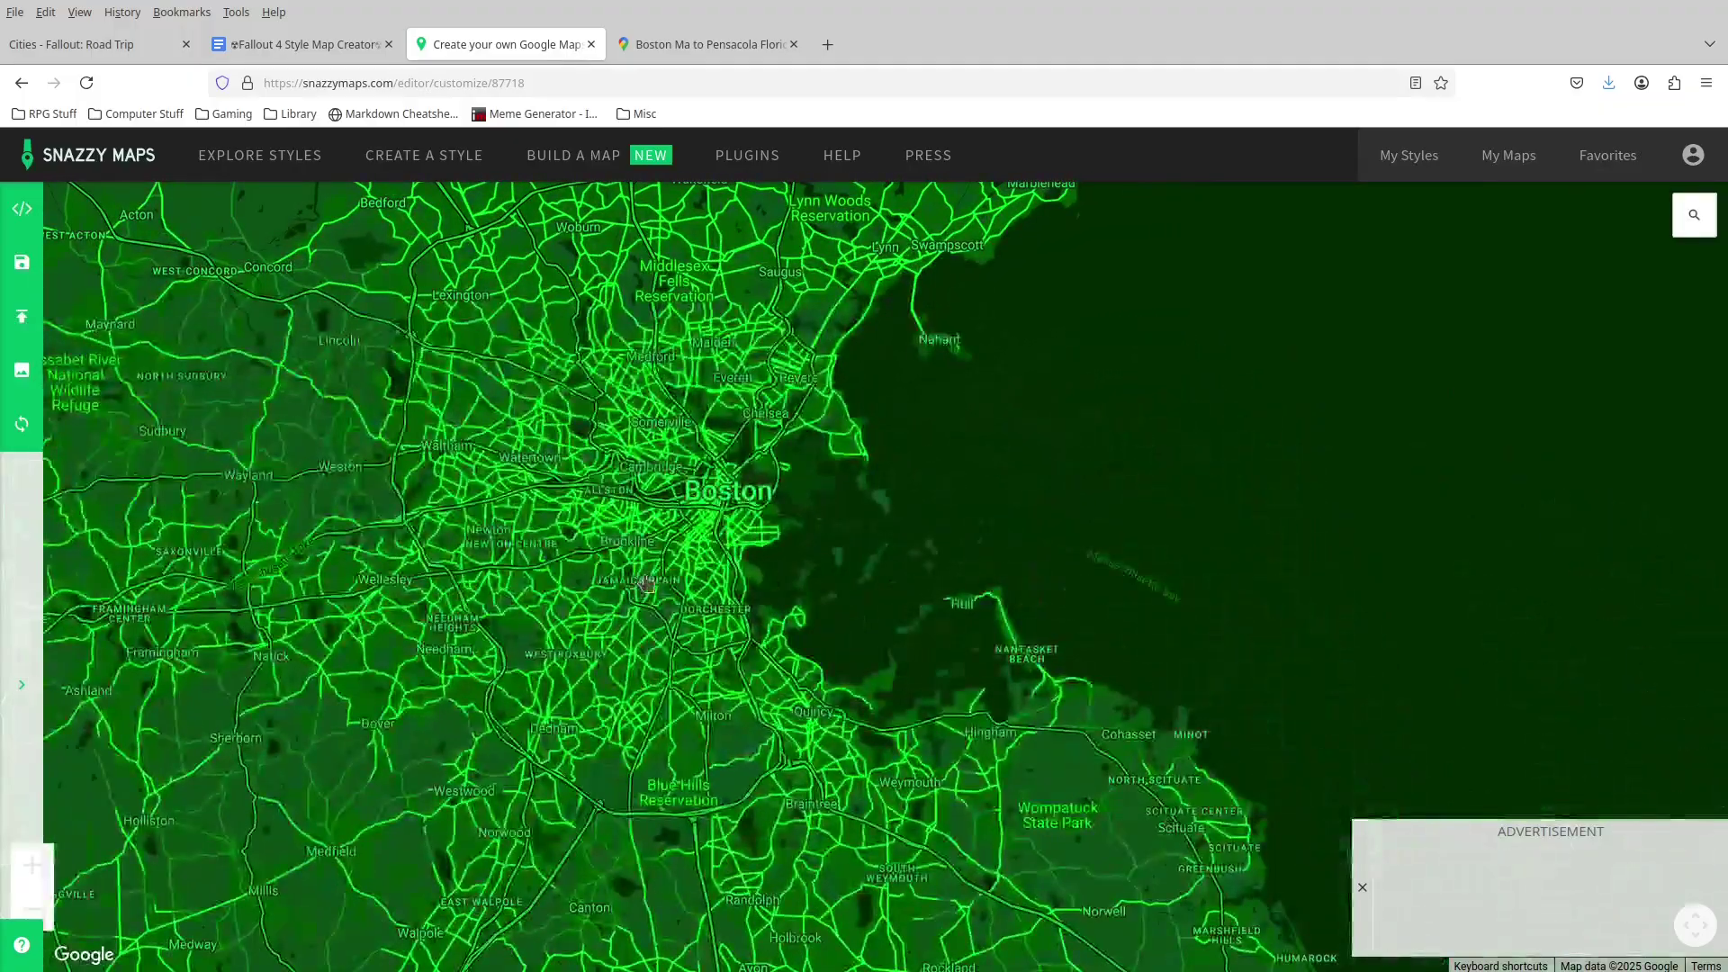
scroll(1458, 306, down, 5)
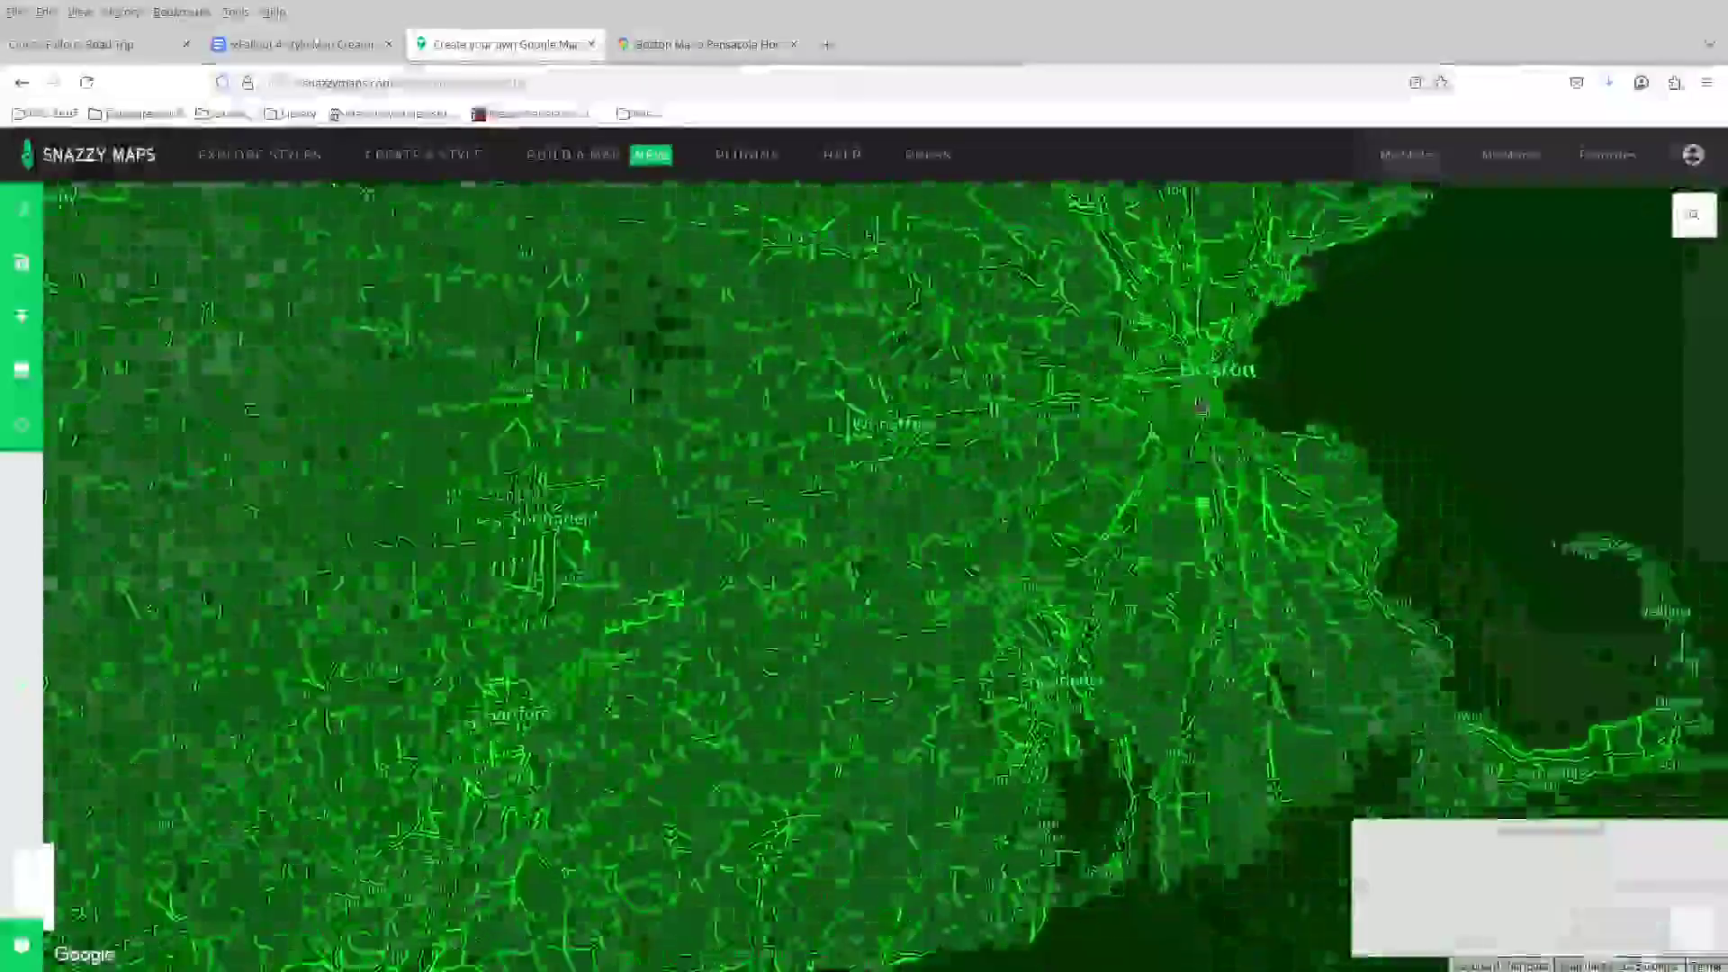
scroll(664, 603, up, 1)
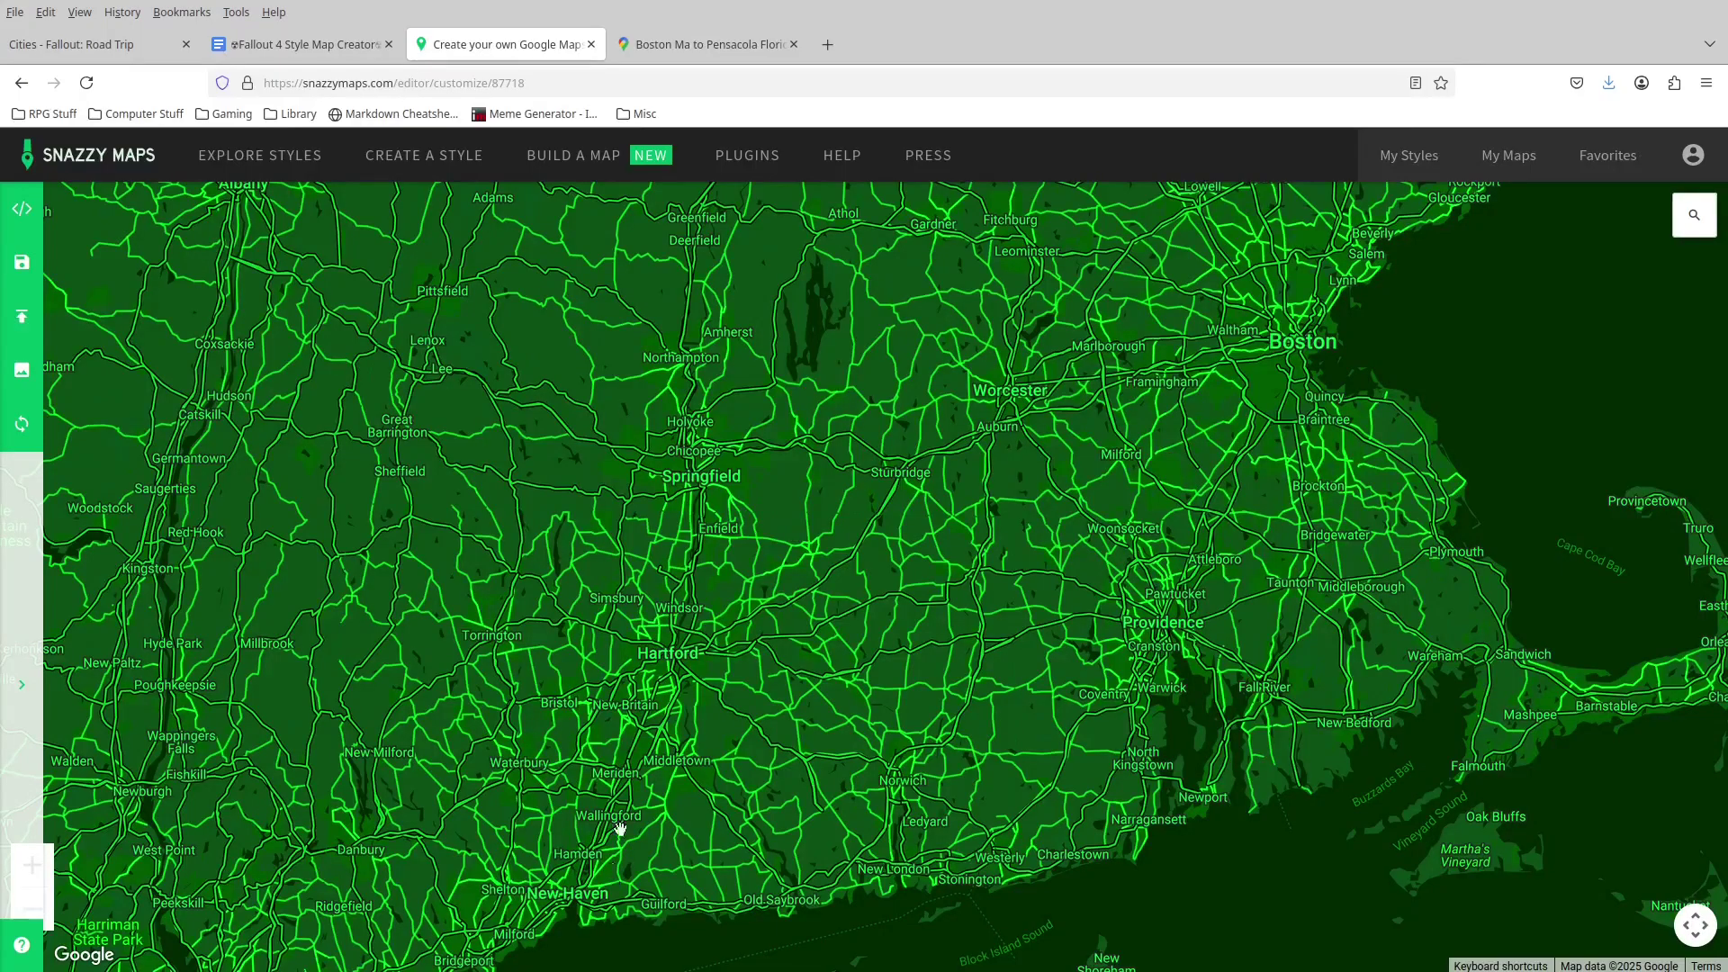
Switch to Google Maps and trace the walking route closely from Connecticut northeast to Boston.
click(709, 44)
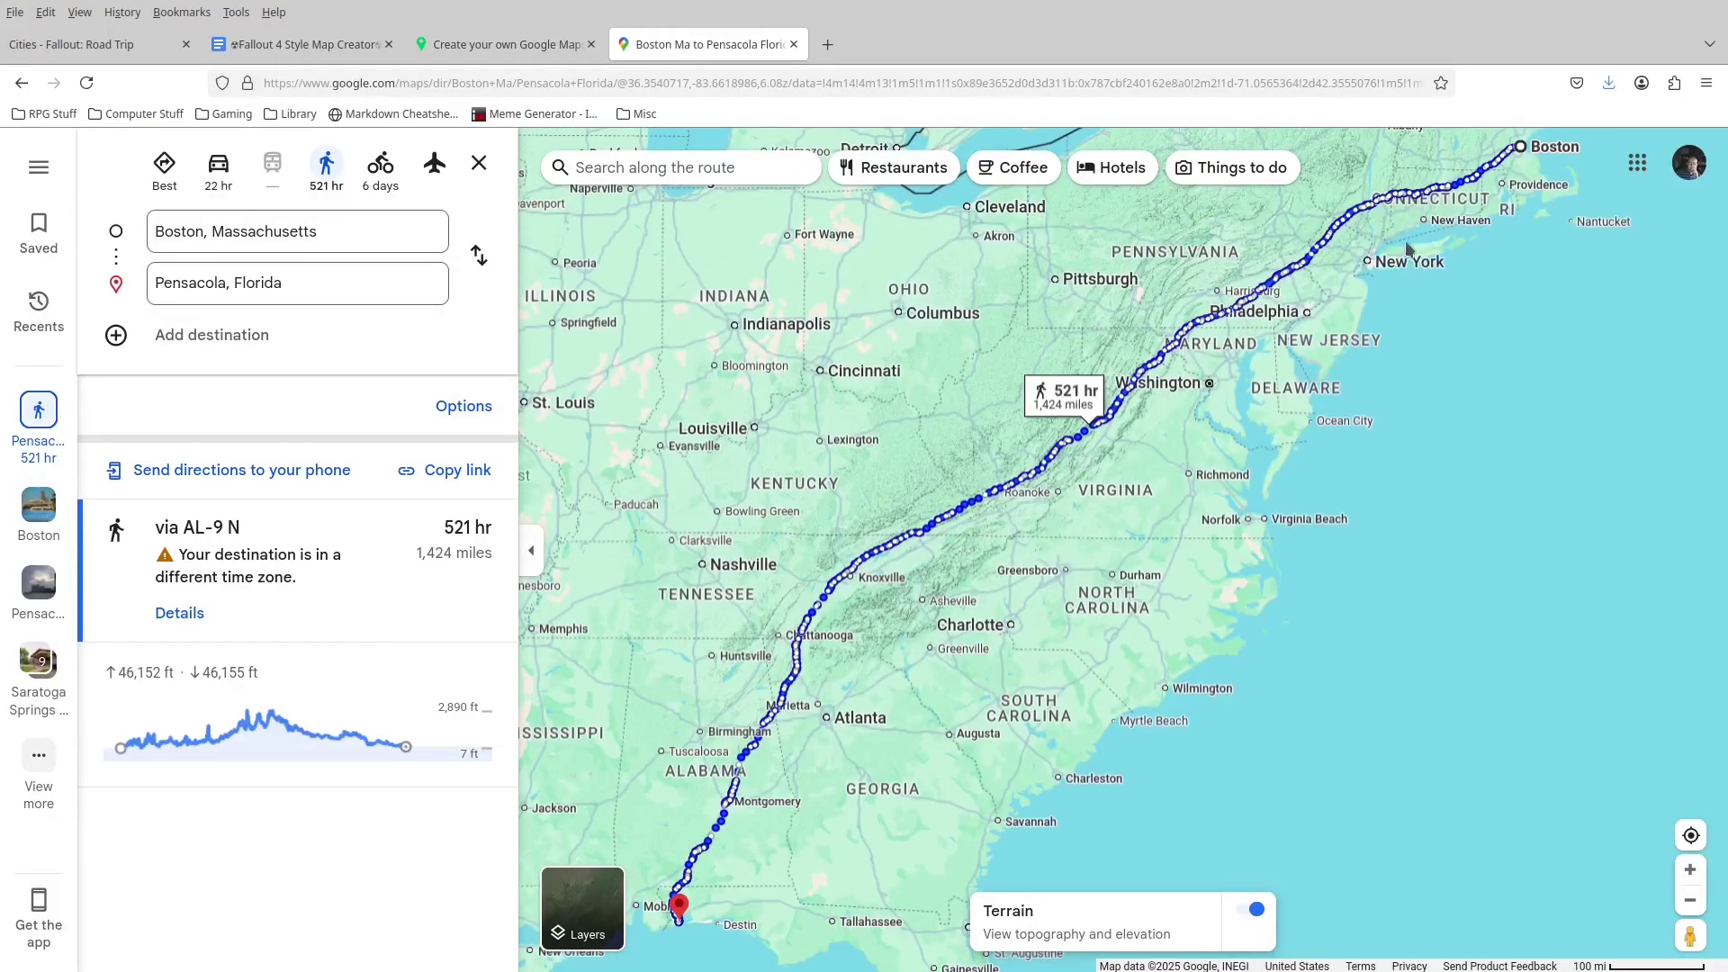
scroll(1405, 222, up, 2)
scroll(1406, 221, up, 5)
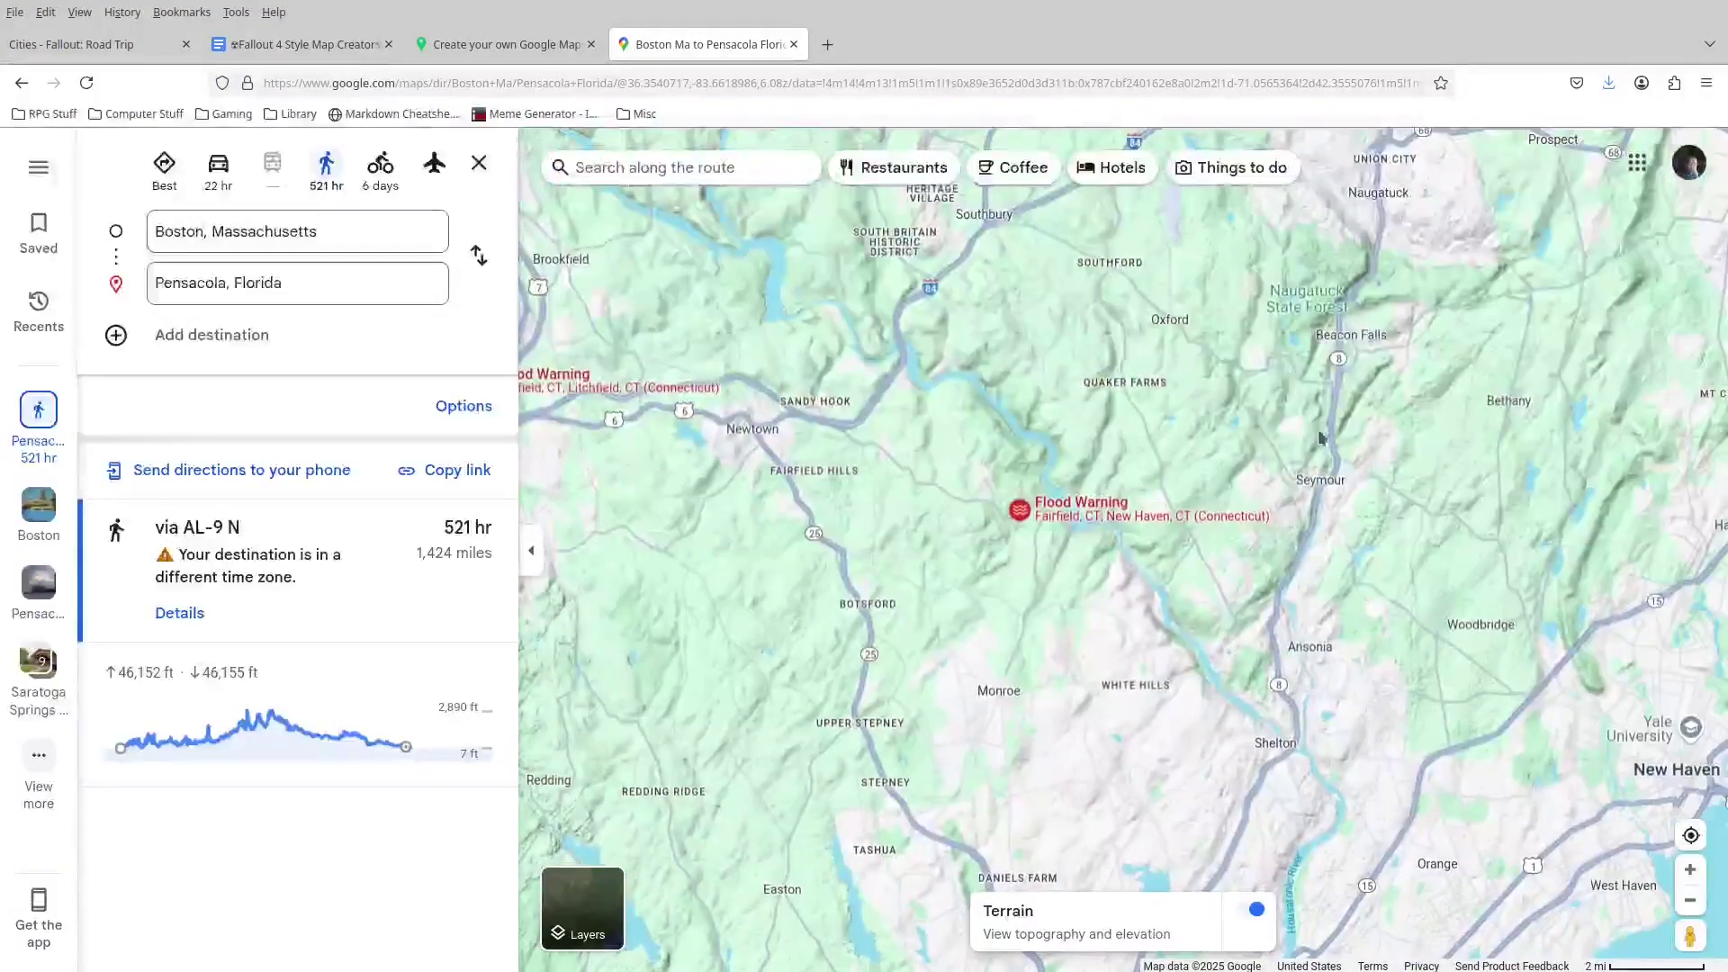
drag(1430, 371, 795, 635)
scroll(1490, 523, down, 2)
drag(1547, 509, 1045, 511)
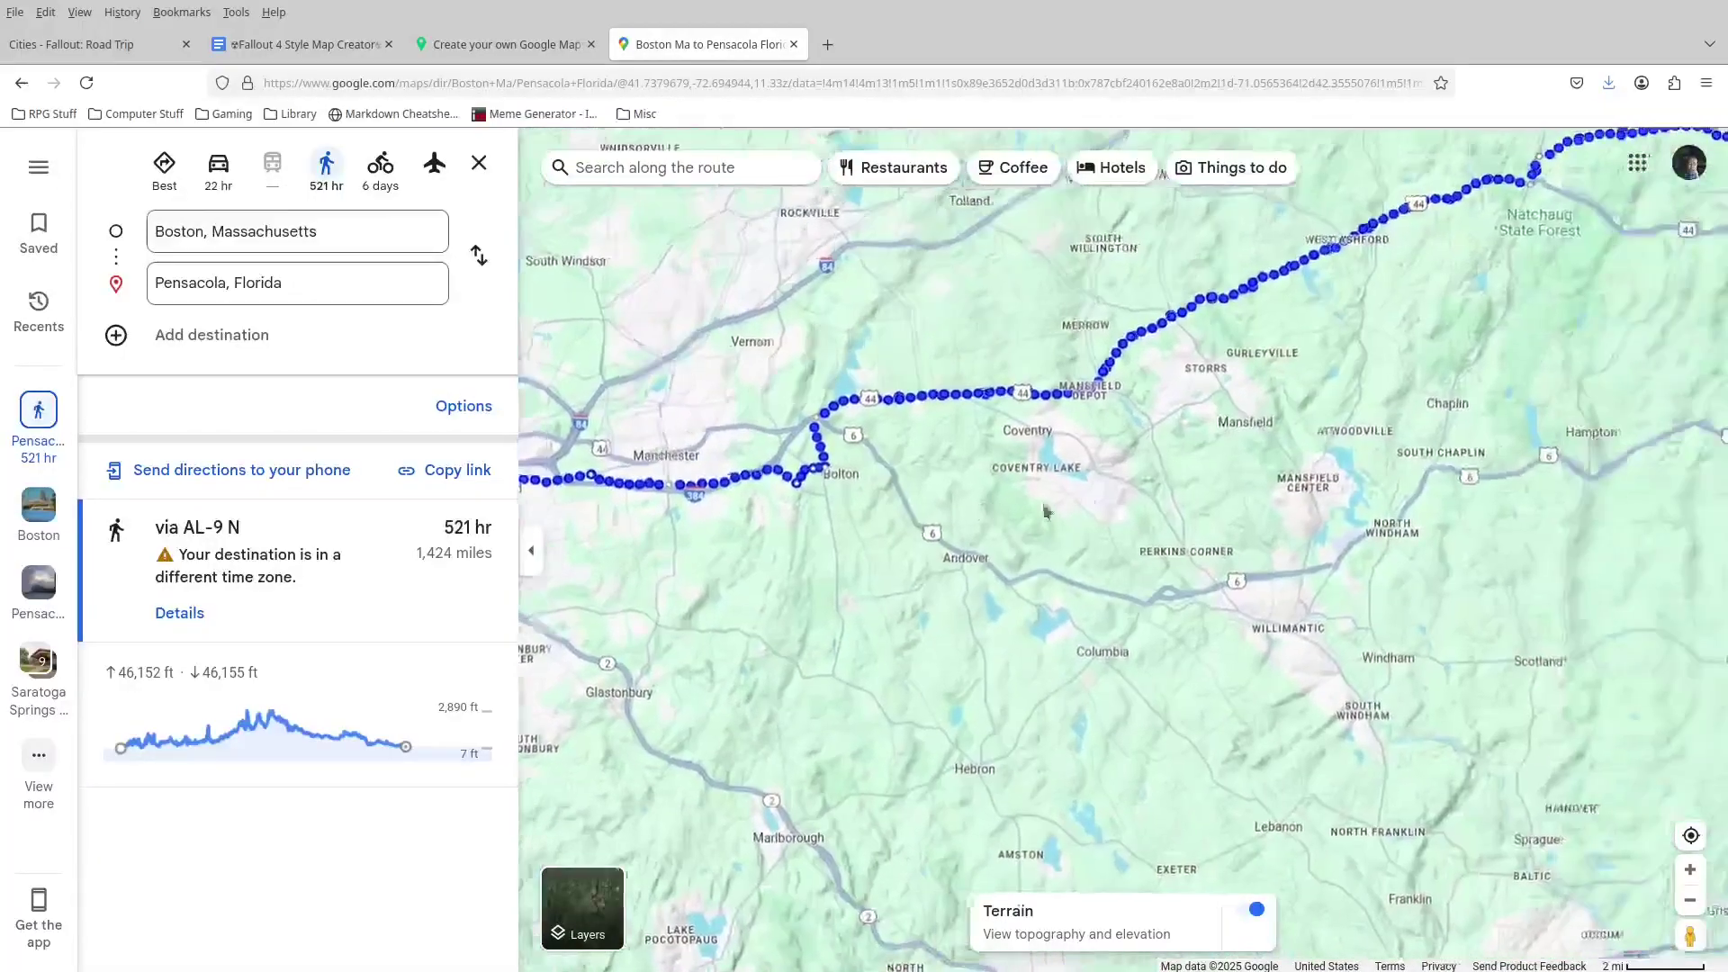
drag(1591, 383, 1165, 760)
scroll(1654, 405, down, 1)
drag(1653, 405, 1081, 596)
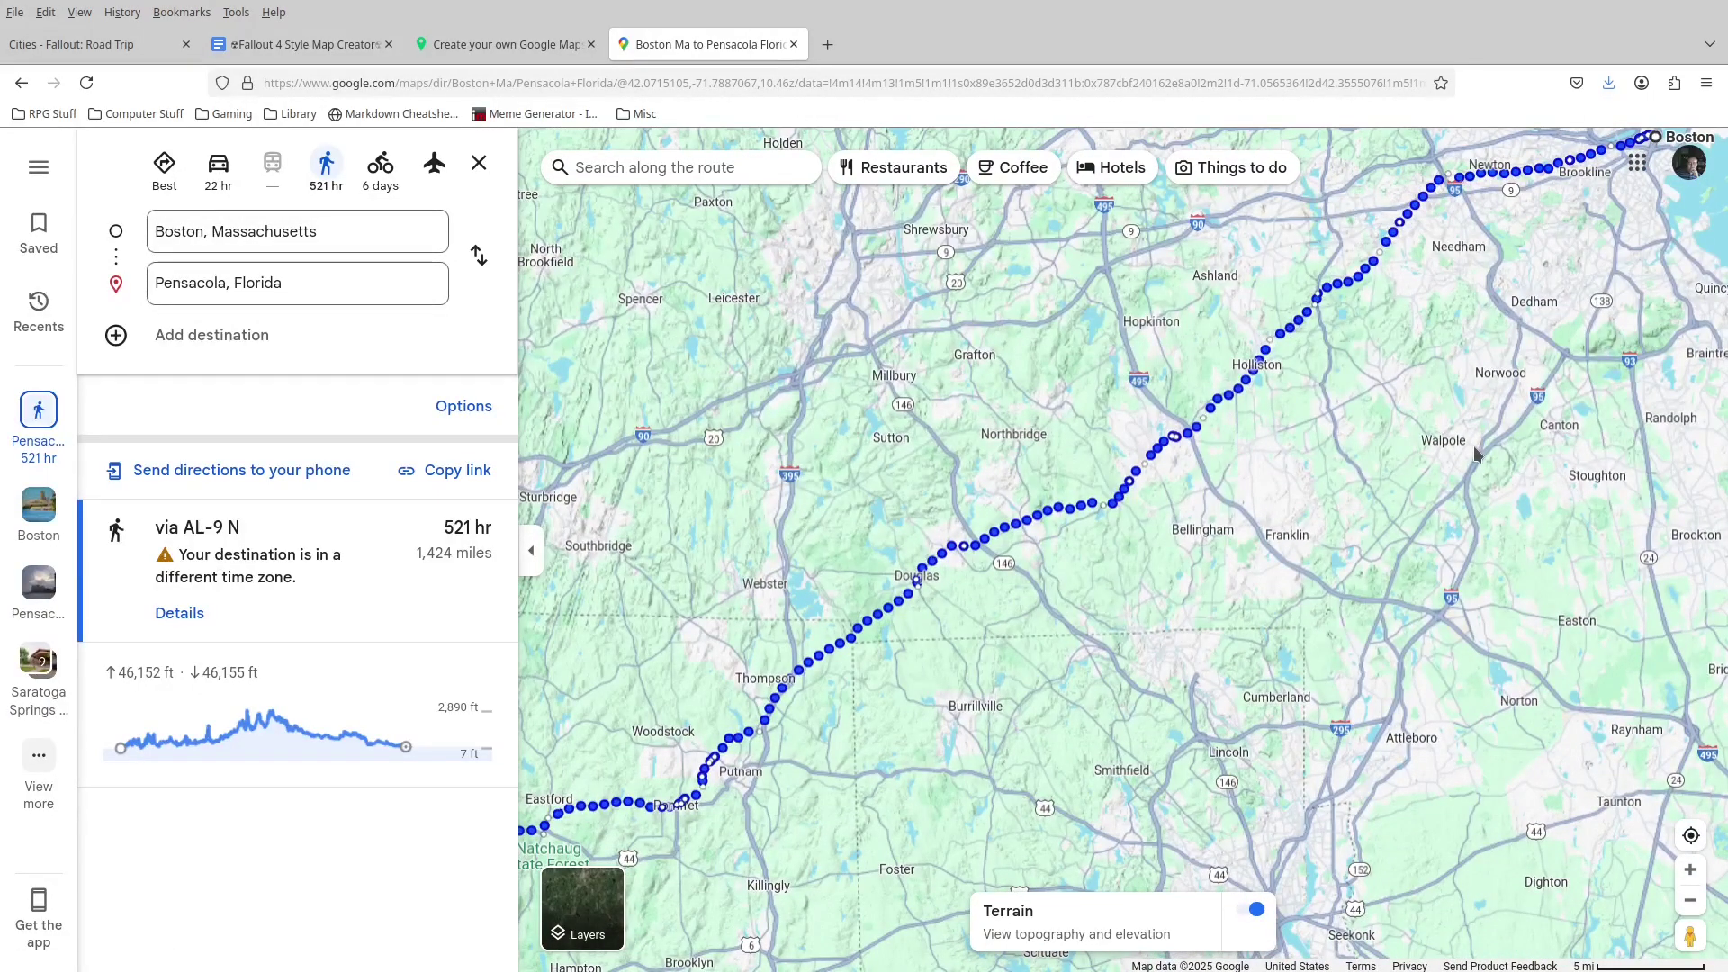
Follow the walking route southwest through Putnam, Manchester and Hartford, and inspect the surrounding Connecticut area.
drag(1479, 430, 1551, 331)
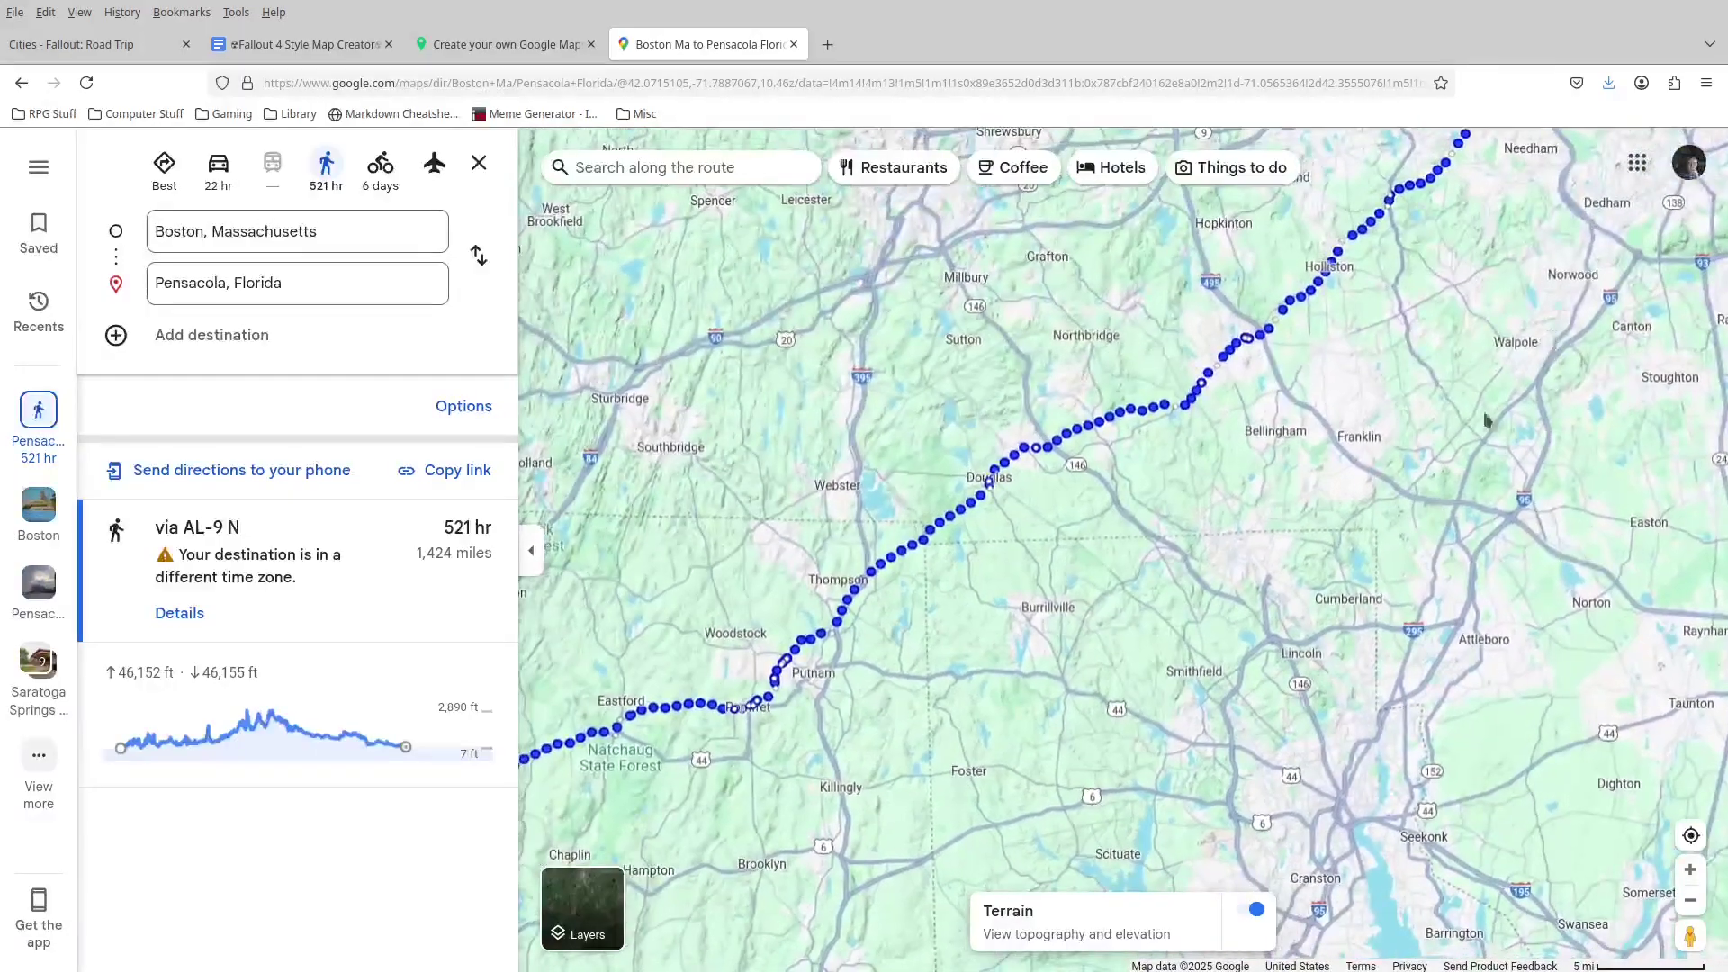
drag(1089, 709, 1586, 422)
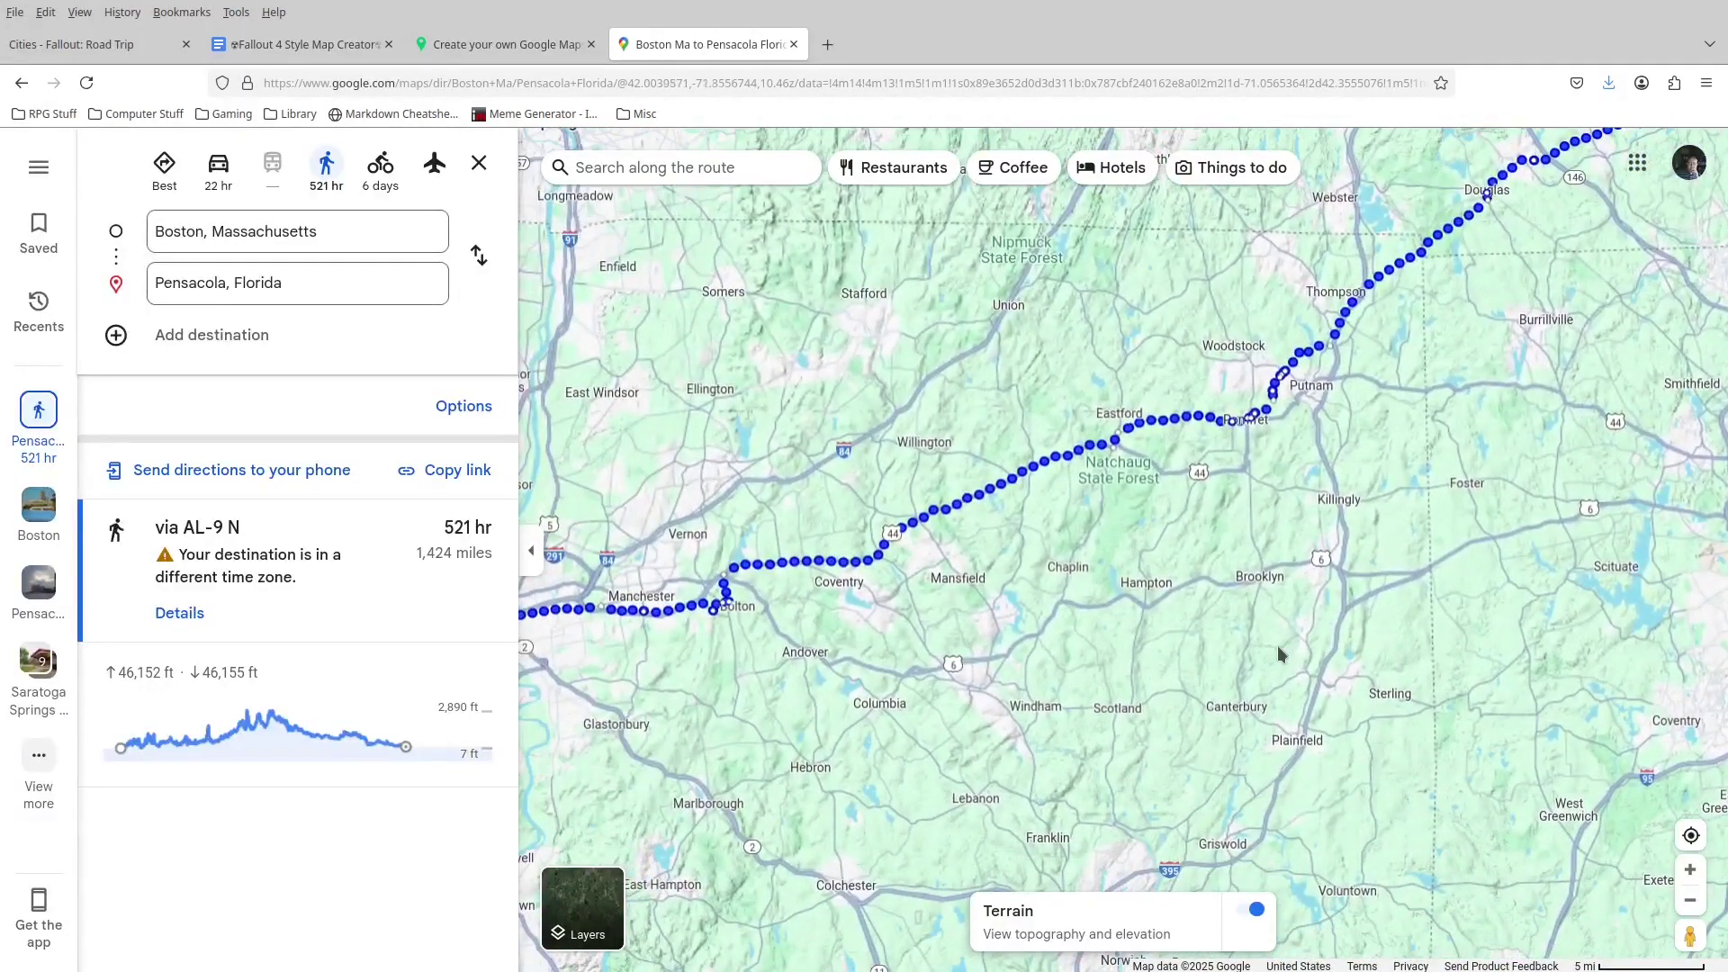
drag(1281, 654, 1397, 473)
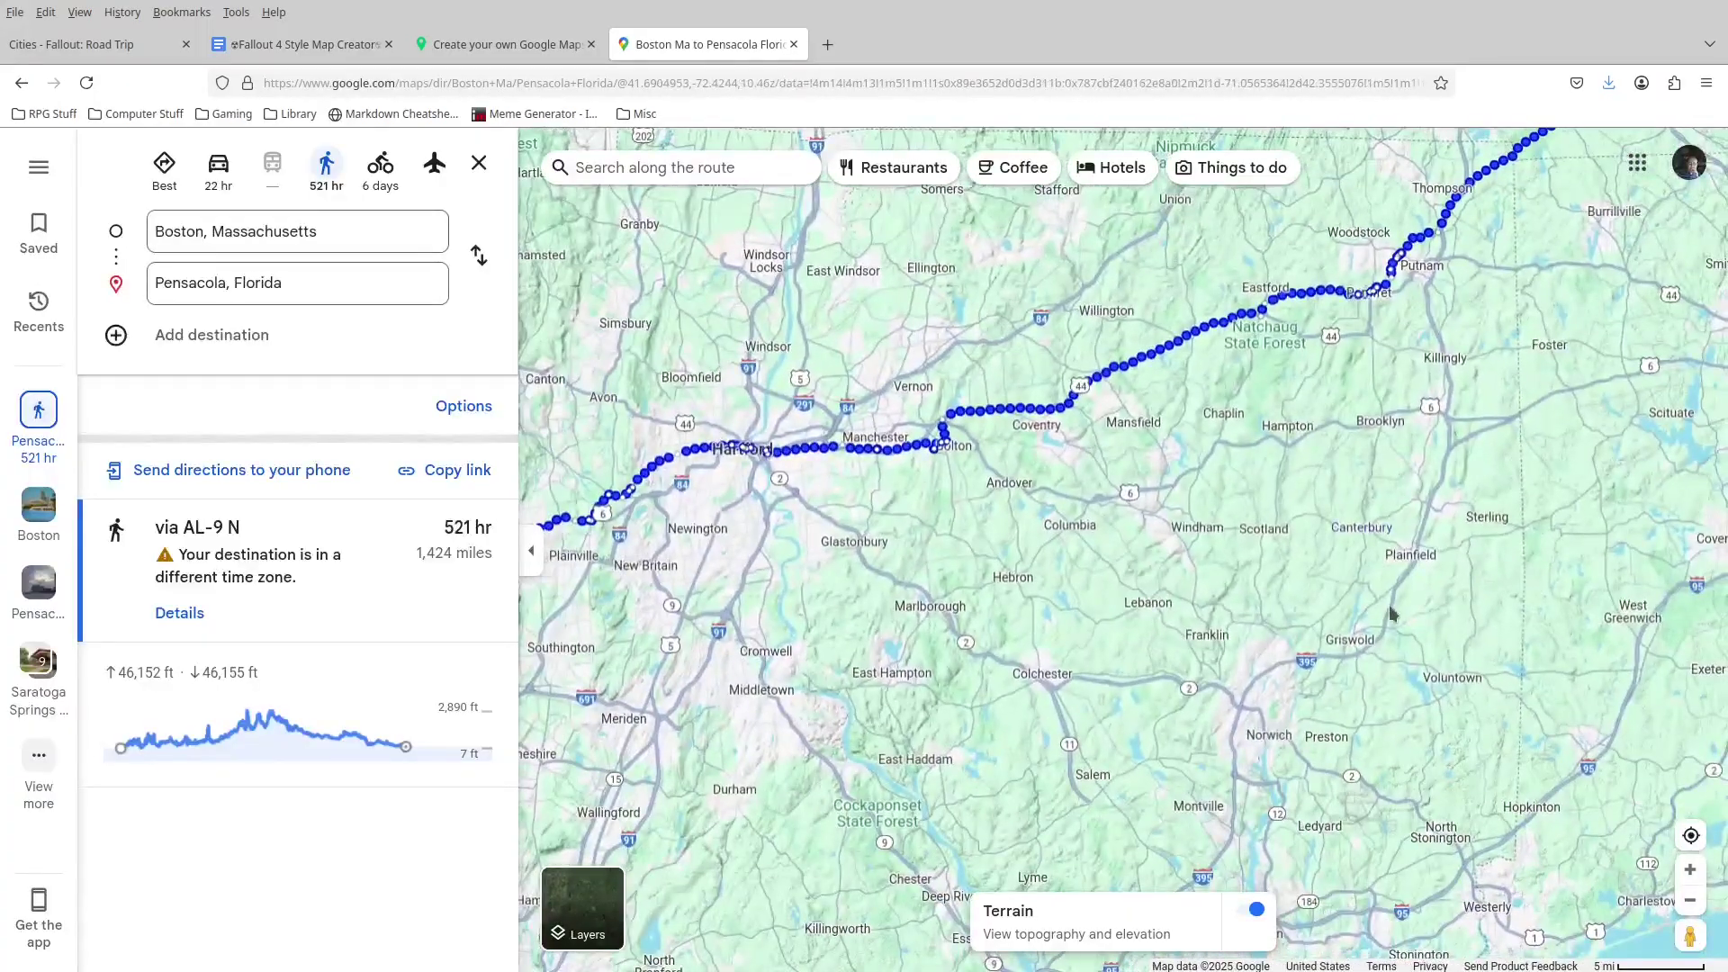
drag(1391, 615, 1343, 482)
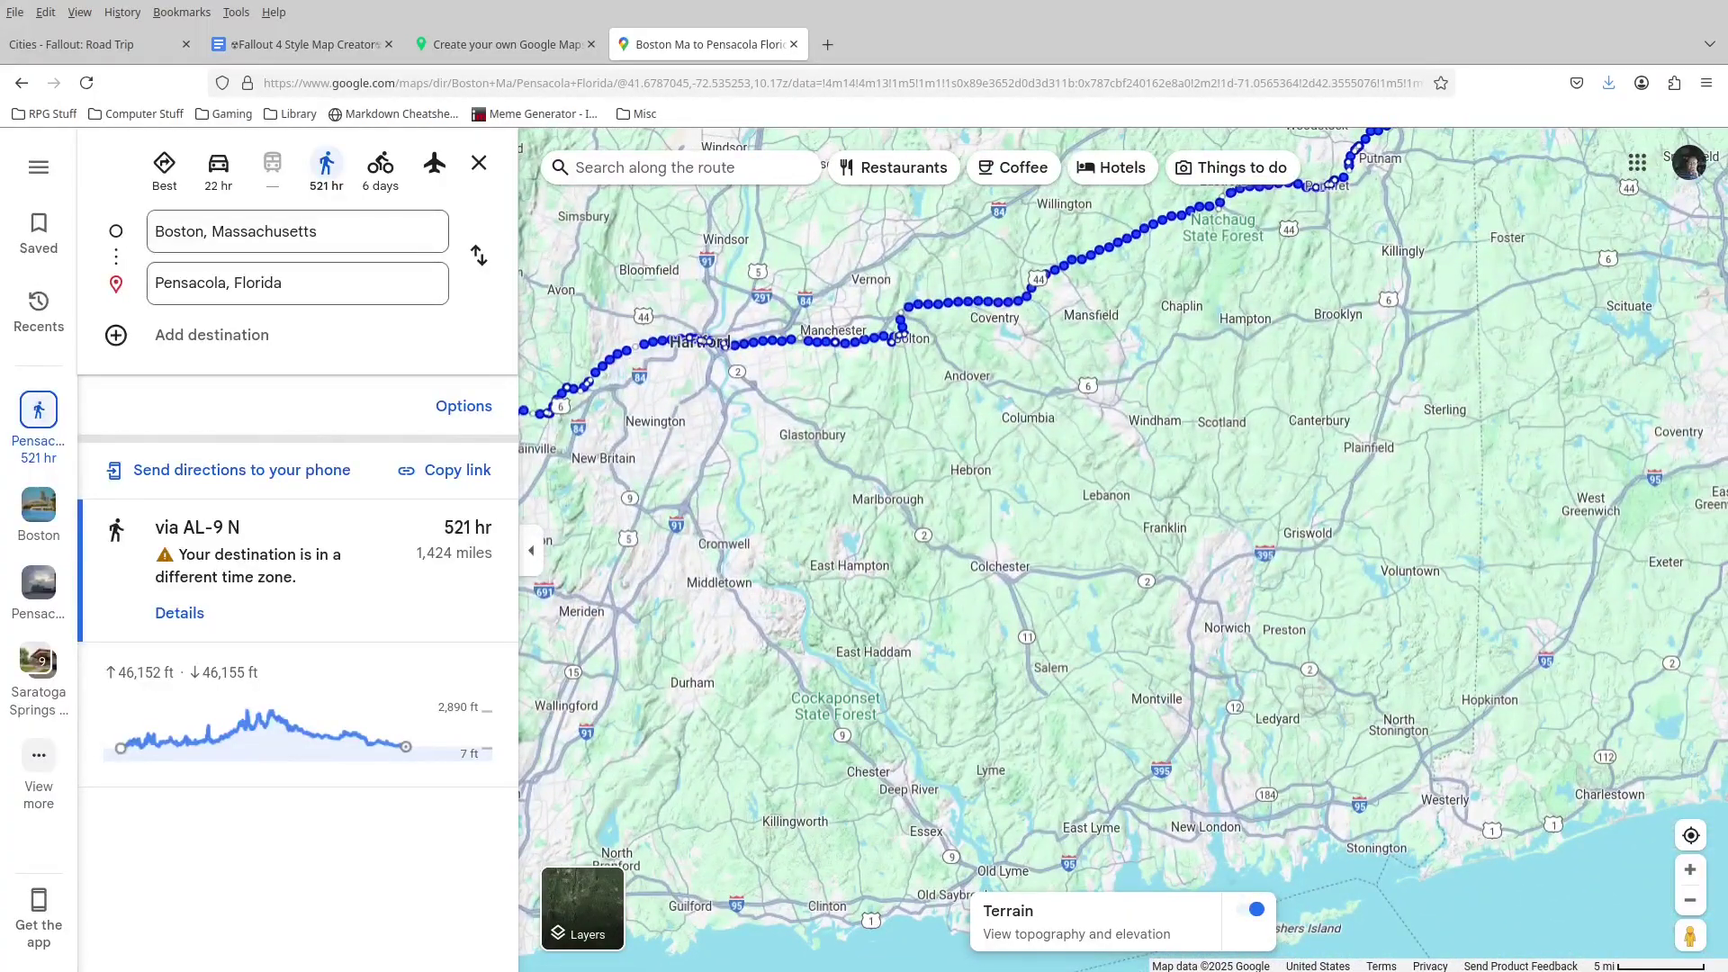
drag(849, 526, 1129, 455)
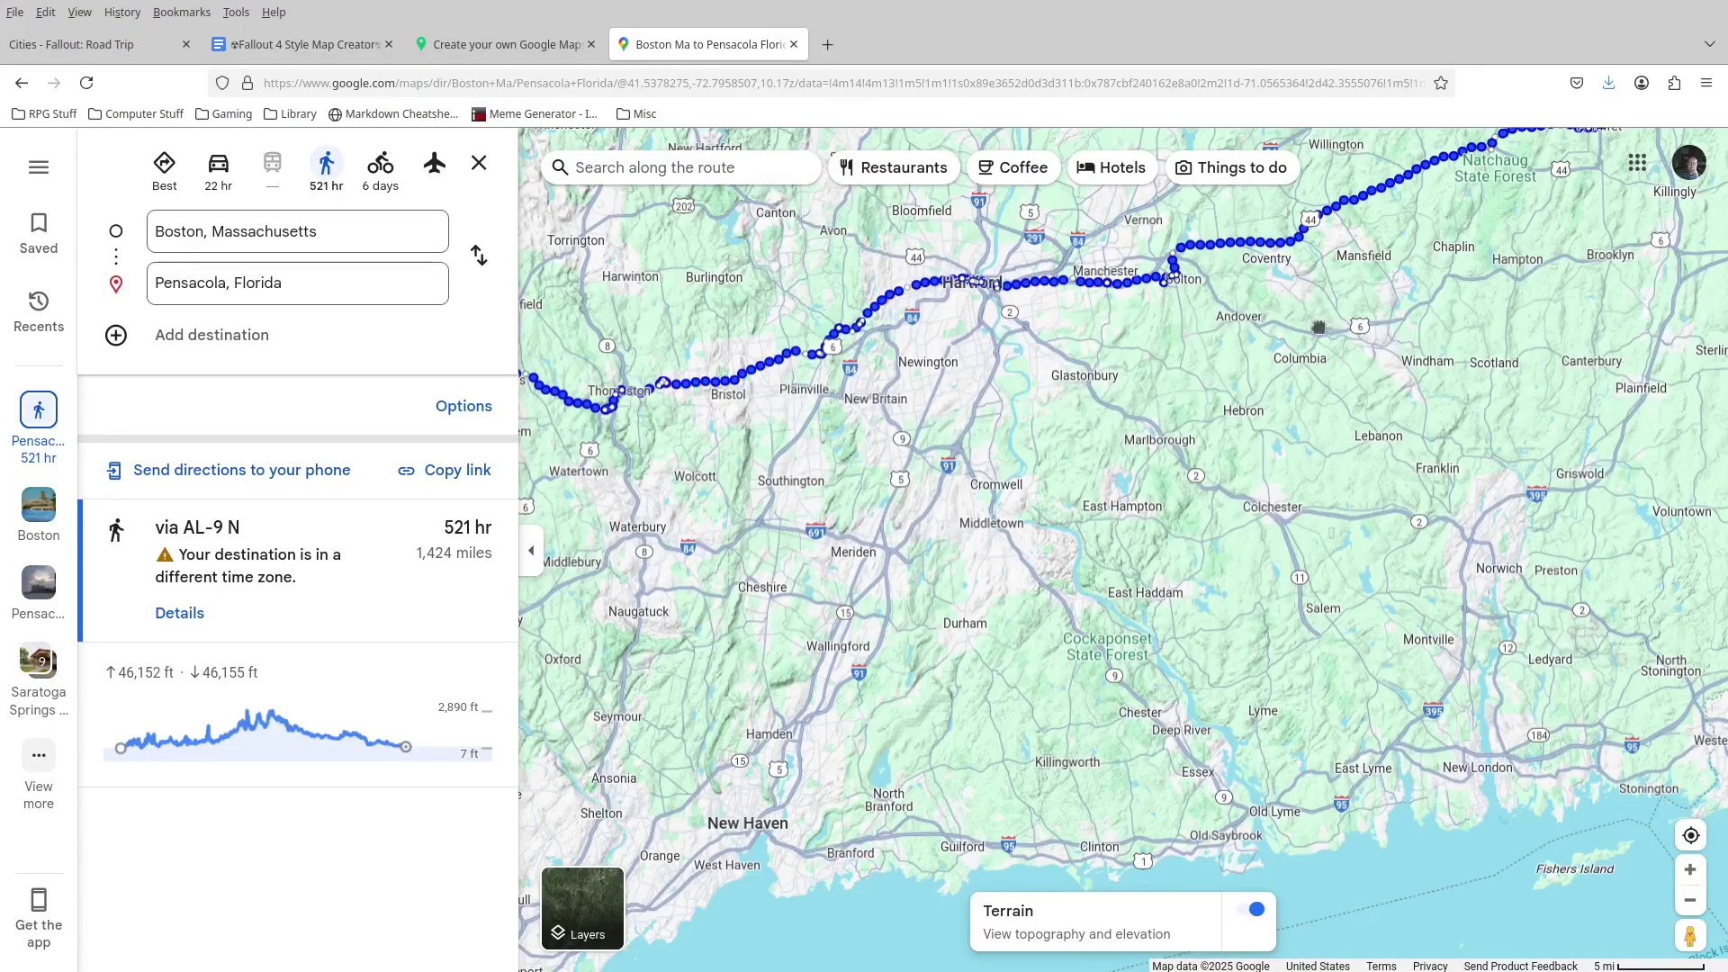
drag(1321, 325, 1026, 734)
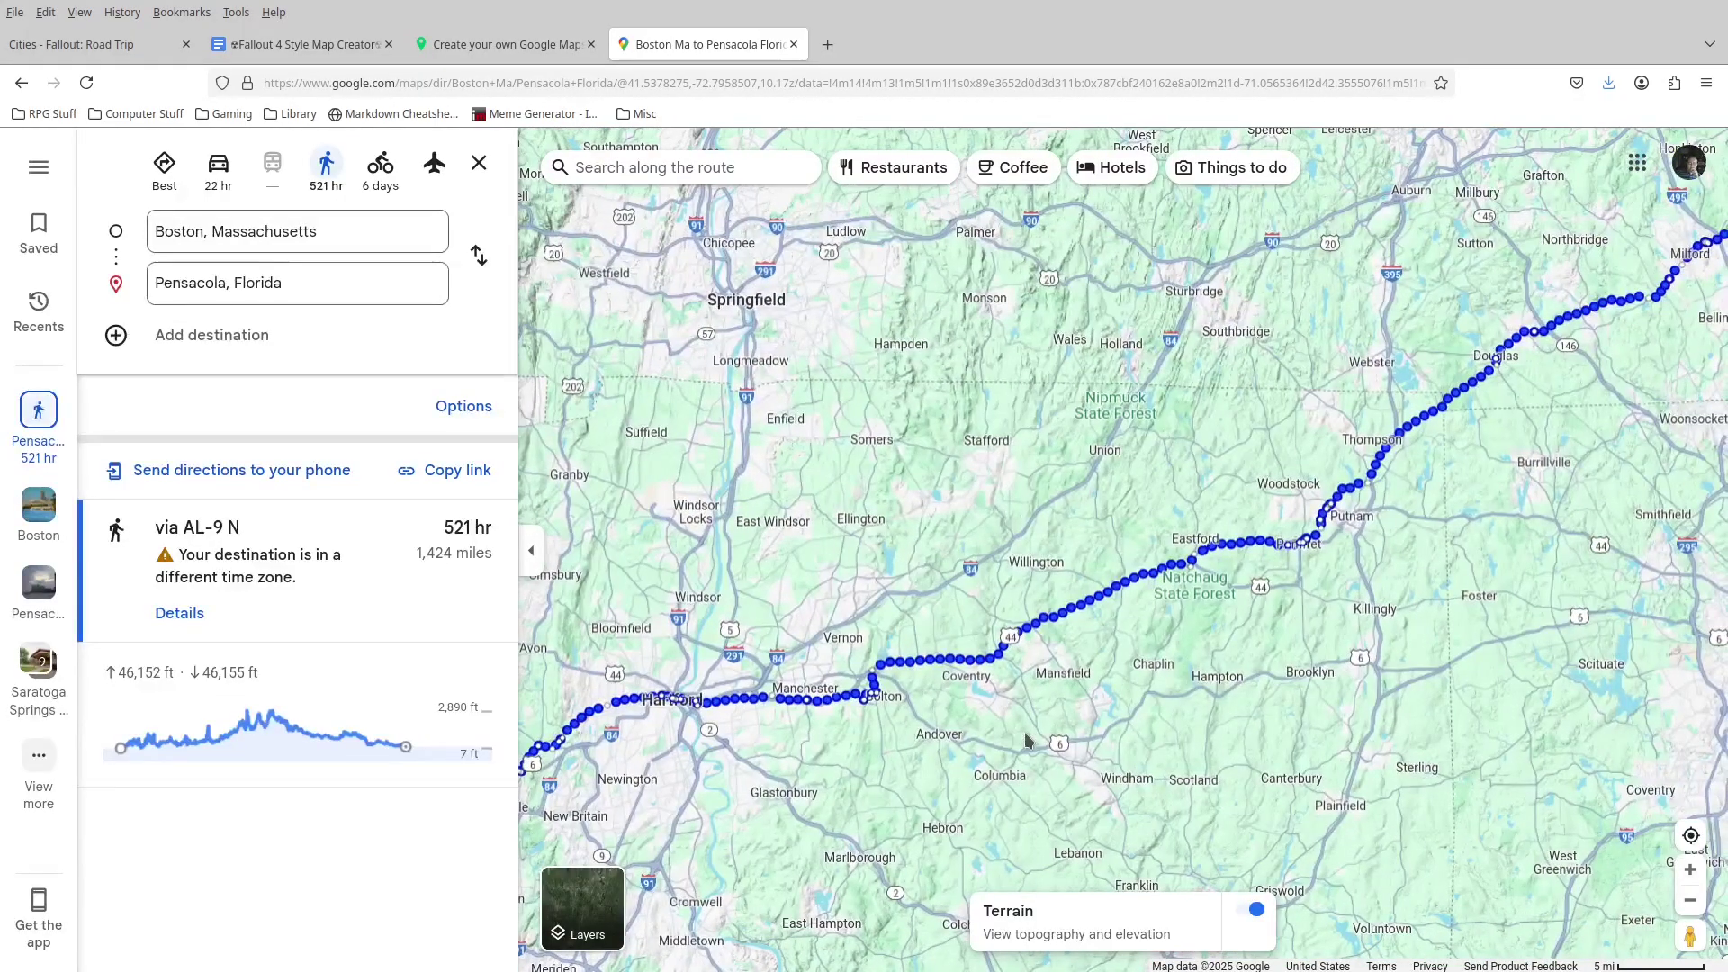
Compare the green Snazzy Maps view with the Google Maps walking route around Springfield, Worcester and Hartford.
key(ctrl+Page_Up)
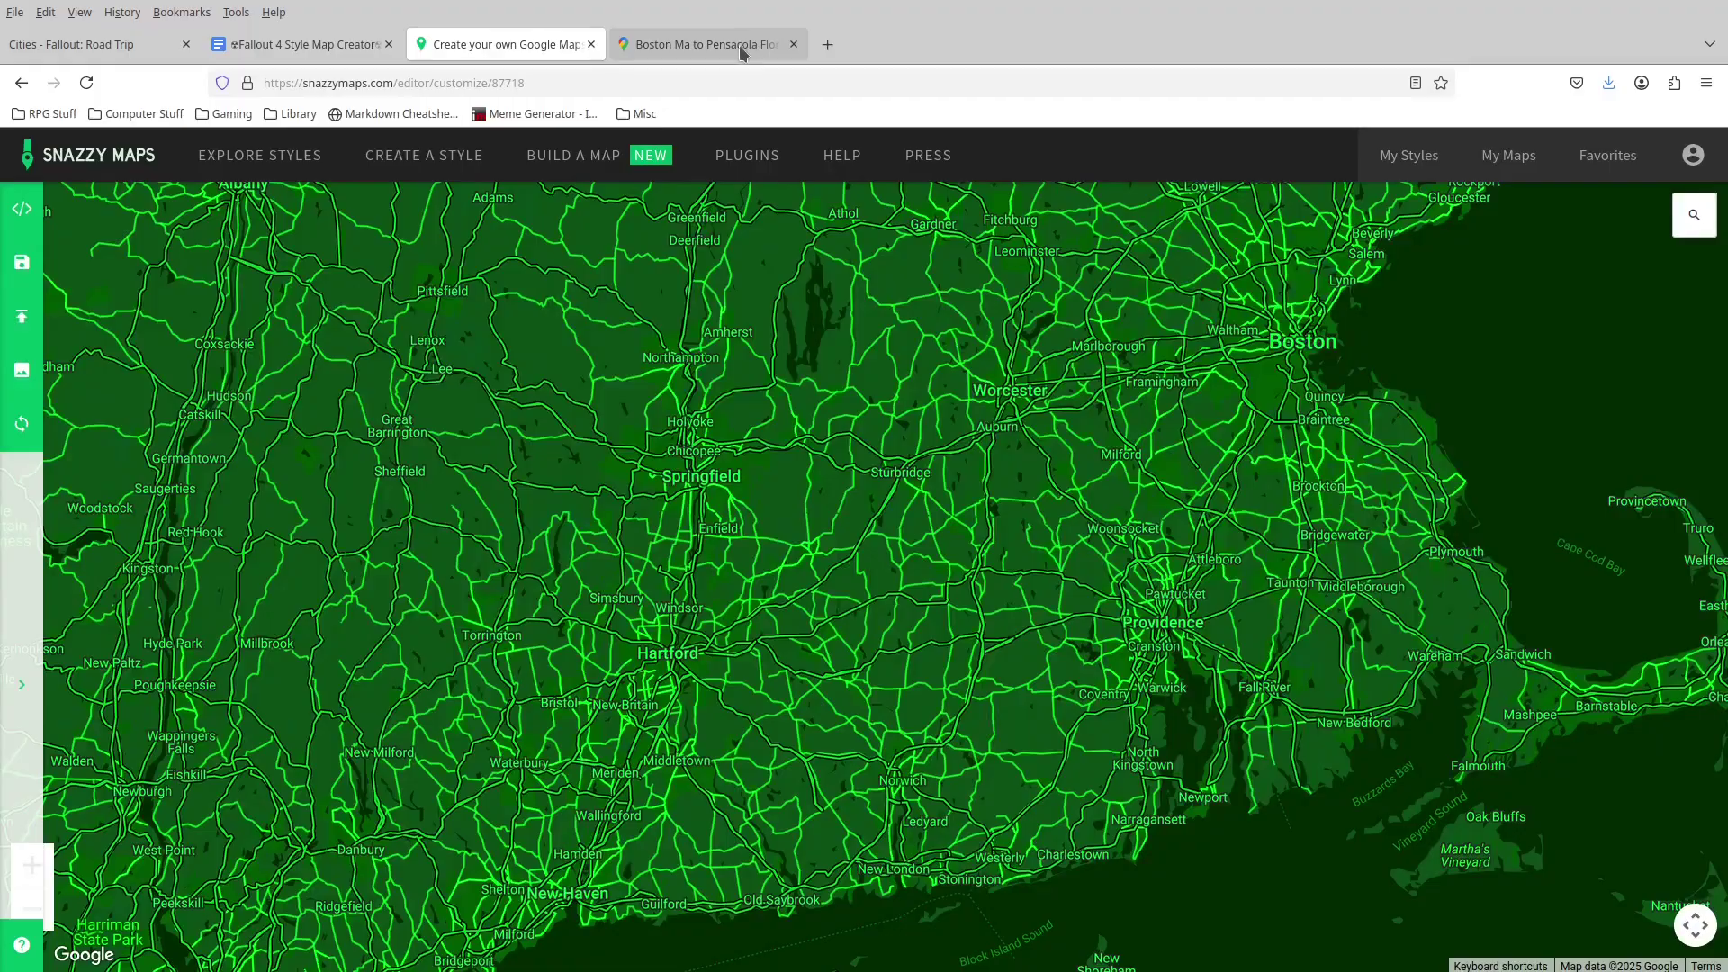
click(738, 45)
click(1038, 482)
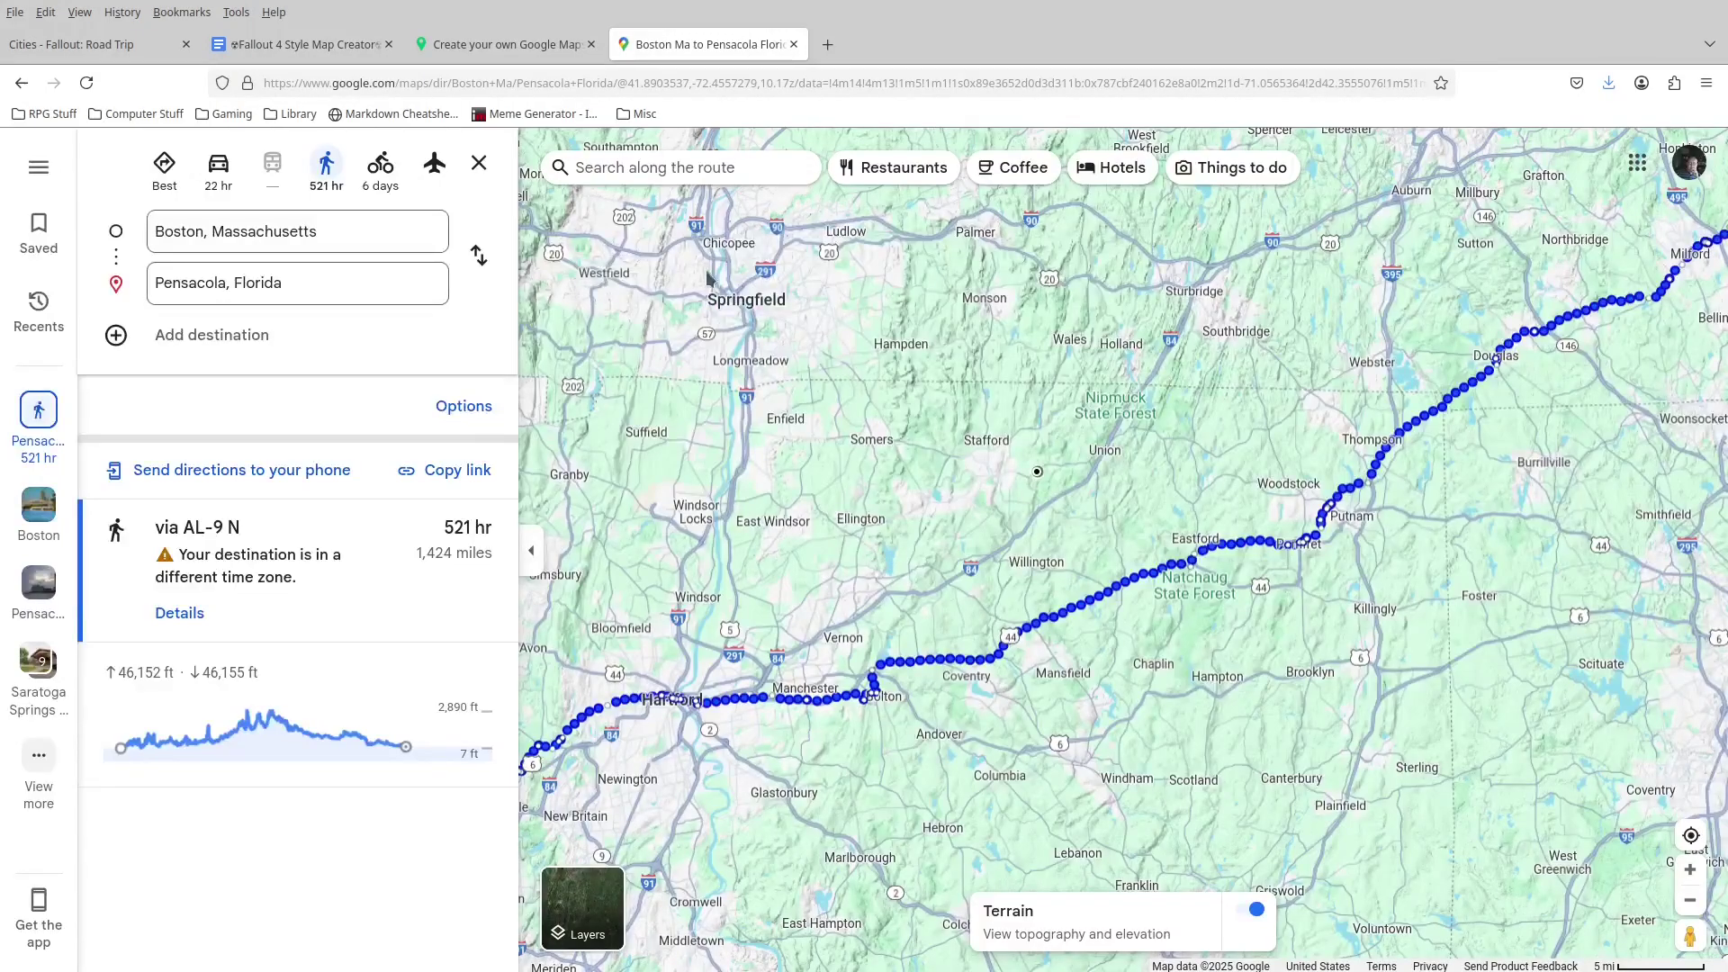
drag(1117, 325, 844, 538)
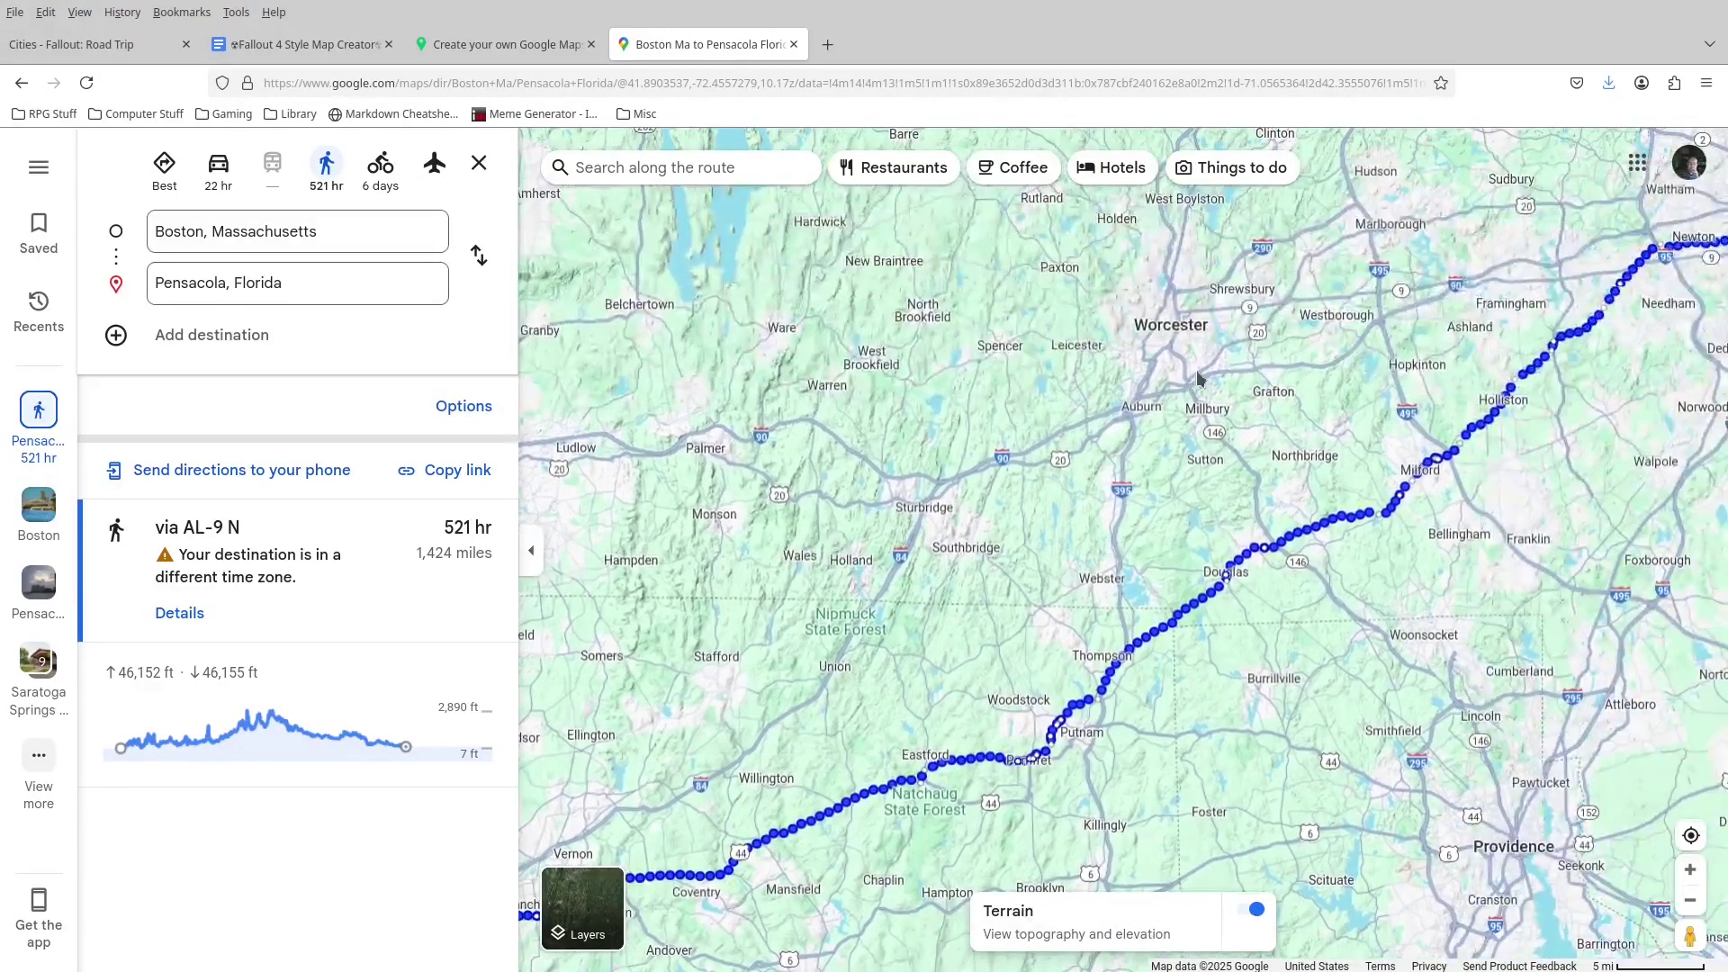
drag(1076, 589, 1359, 459)
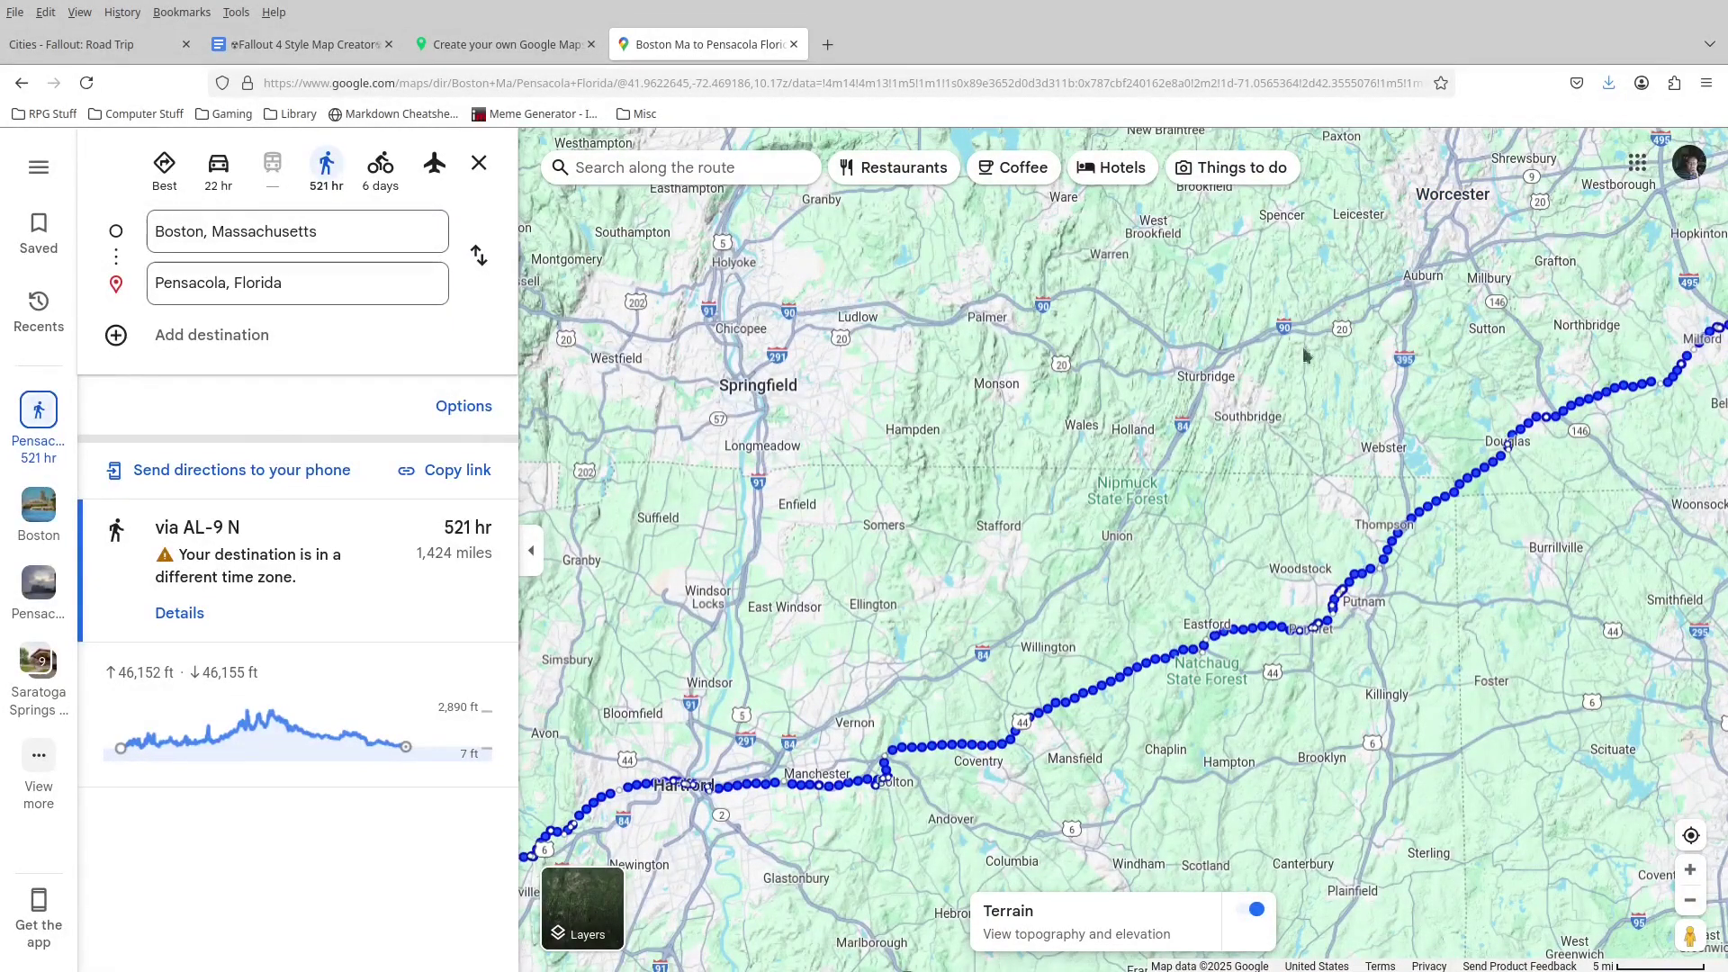
Adjust the walking route northeast of Milford, Massachusetts, and examine its course between Boston, Hartford and the Connecticut coast.
click(1687, 357)
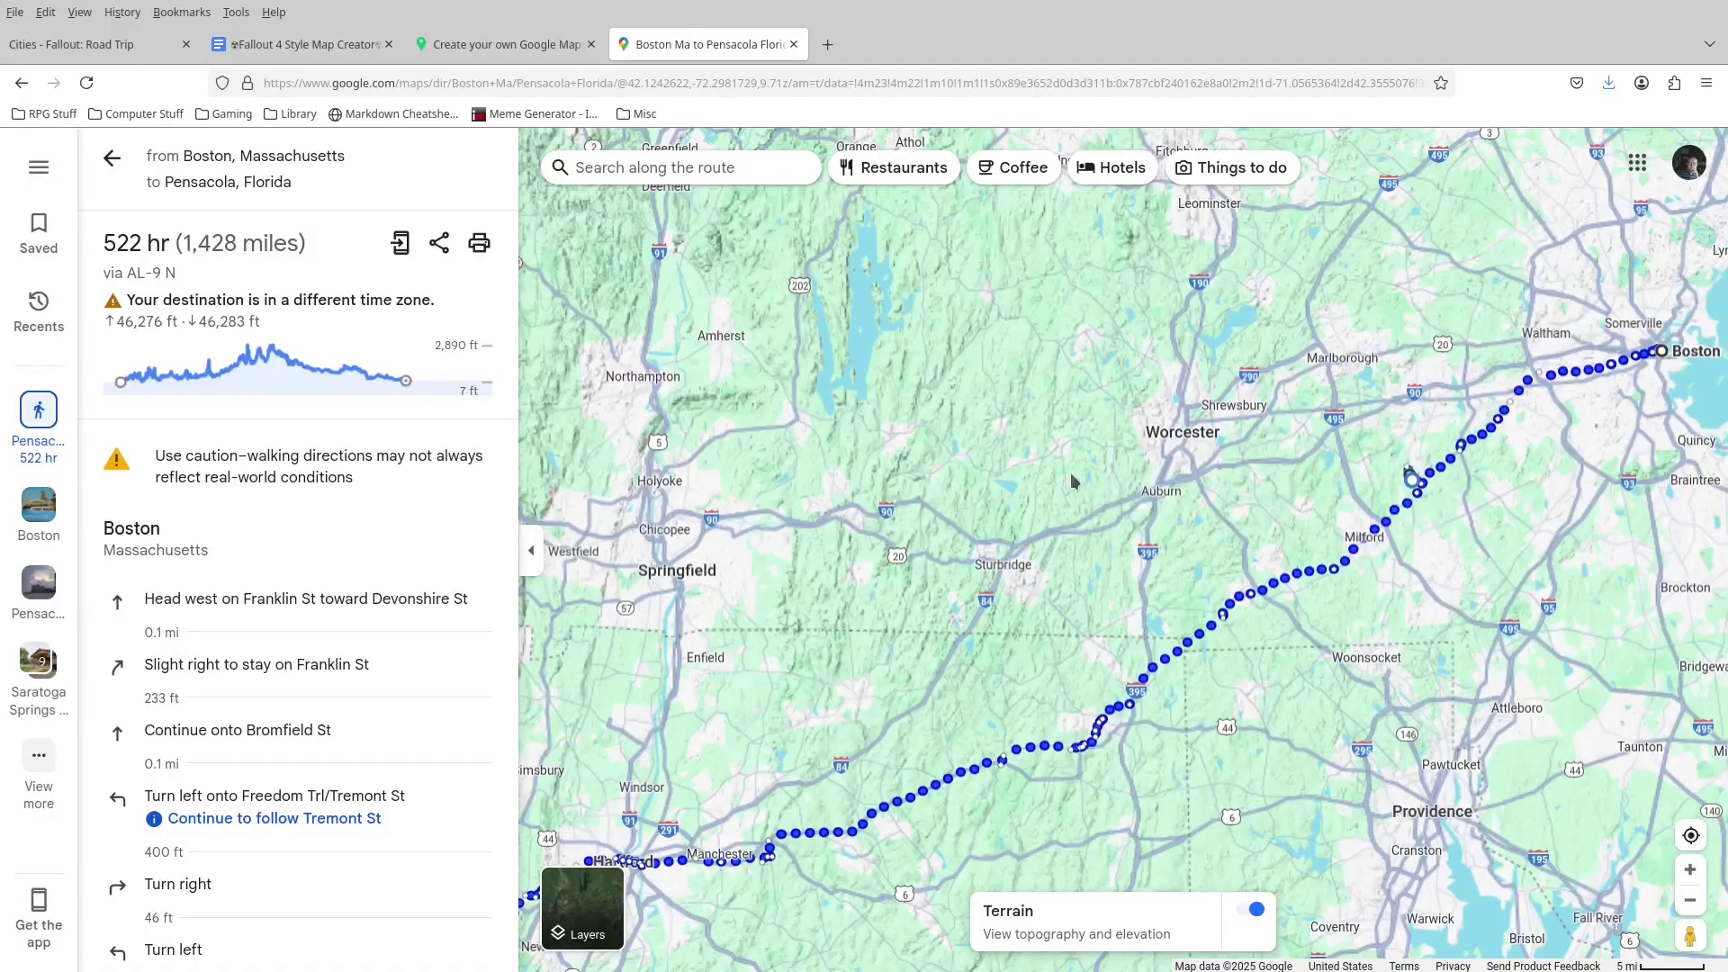
drag(797, 581, 875, 417)
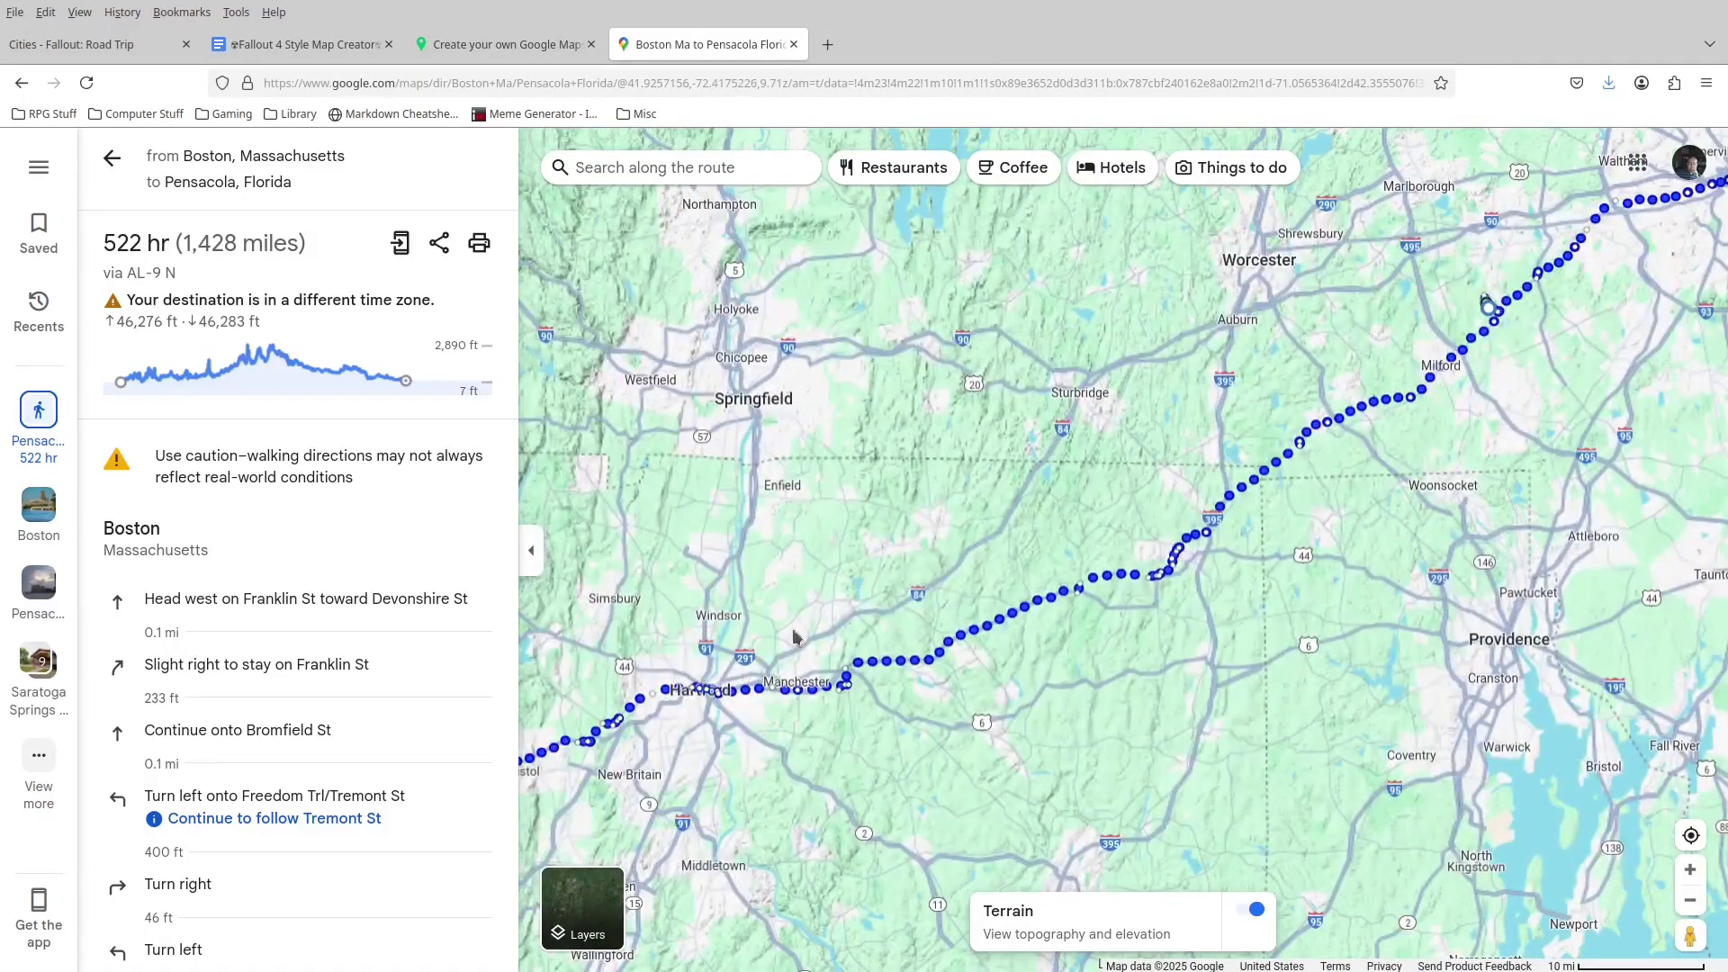
drag(796, 634, 1066, 372)
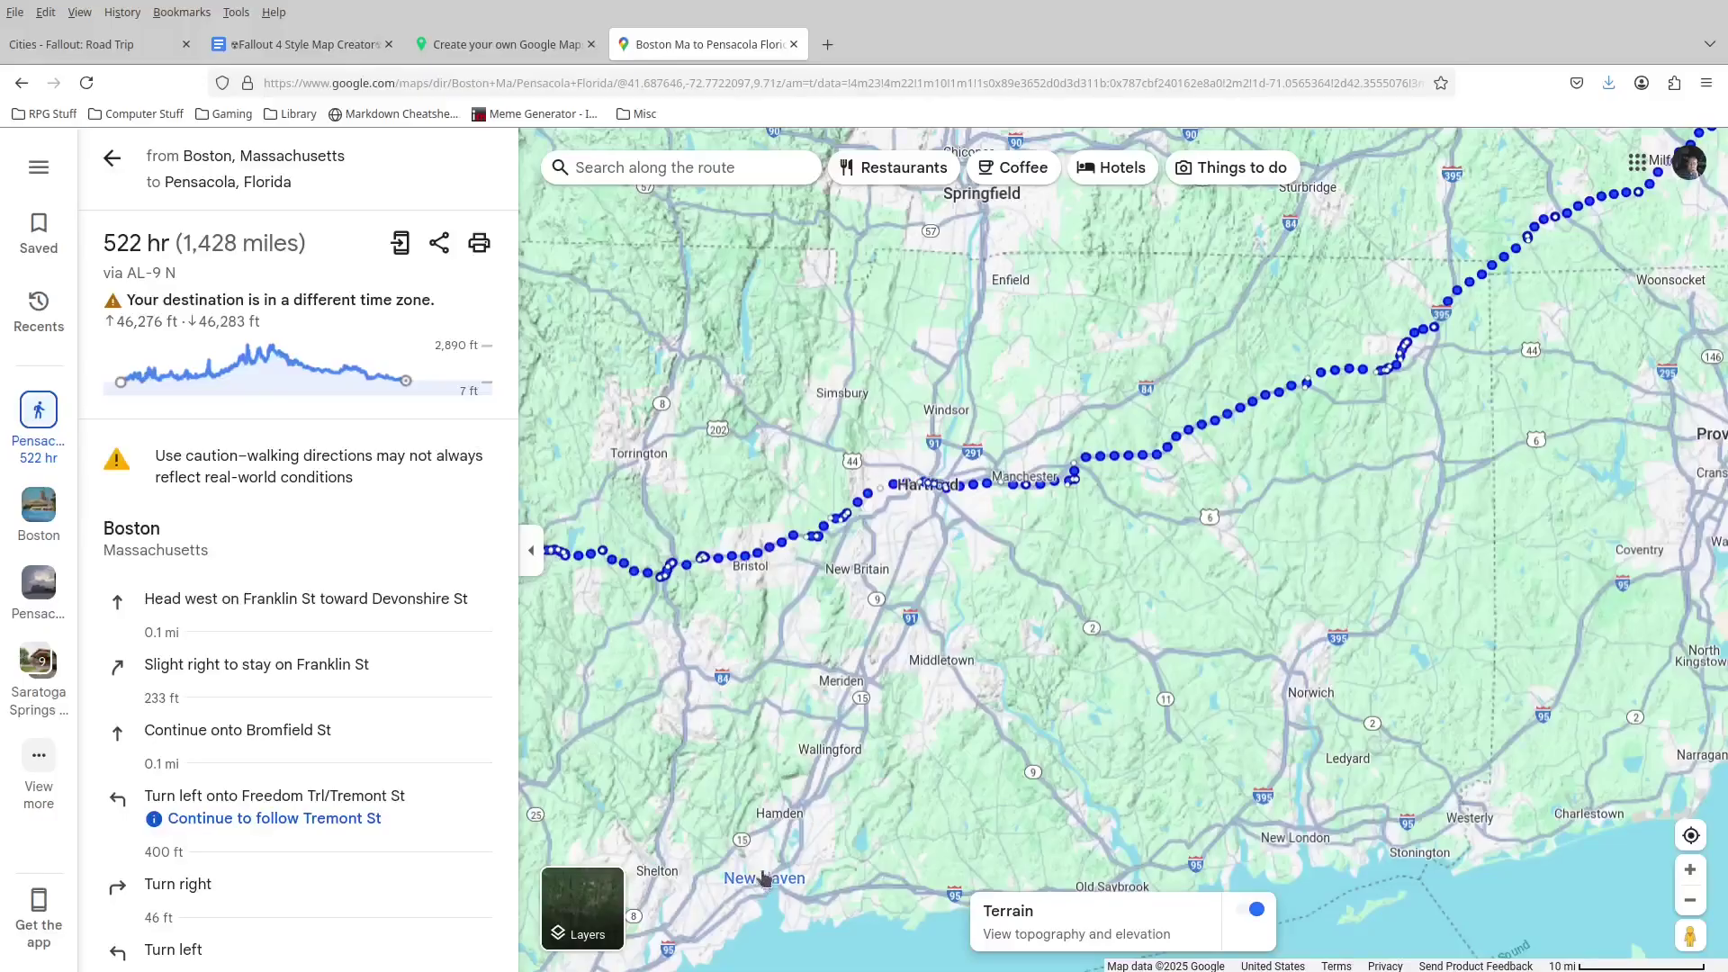
mouse_move(775, 869)
drag(1201, 693, 1092, 705)
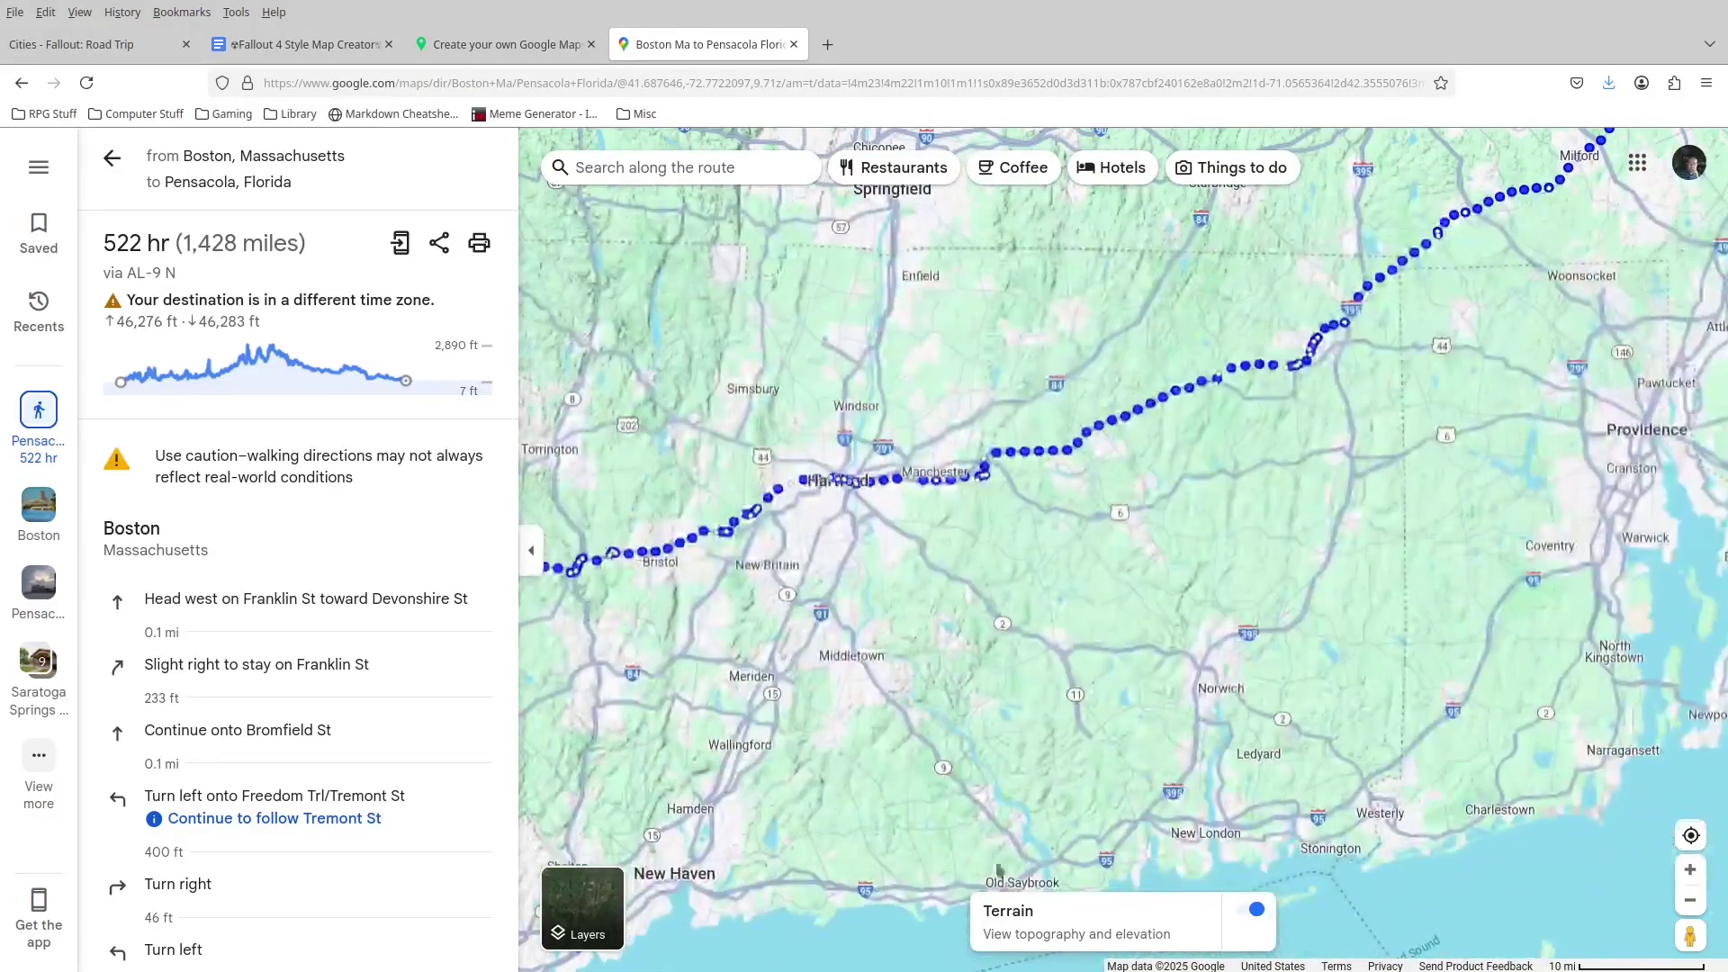
drag(1383, 663, 1073, 809)
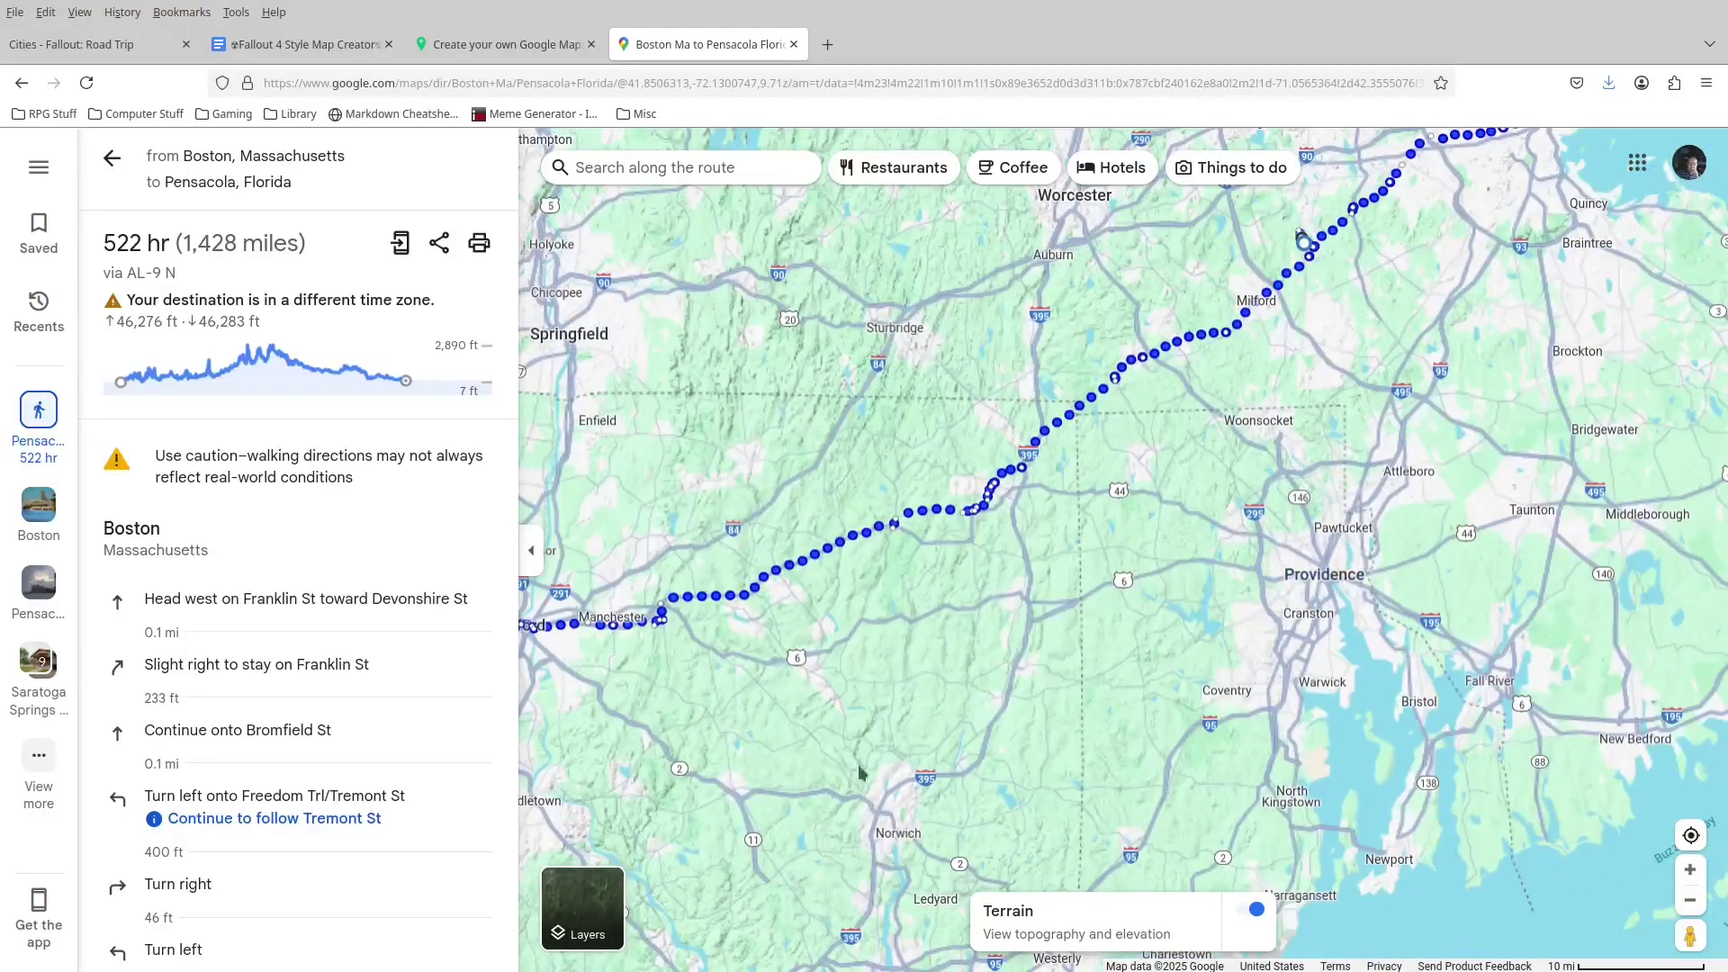
drag(1296, 513, 1434, 593)
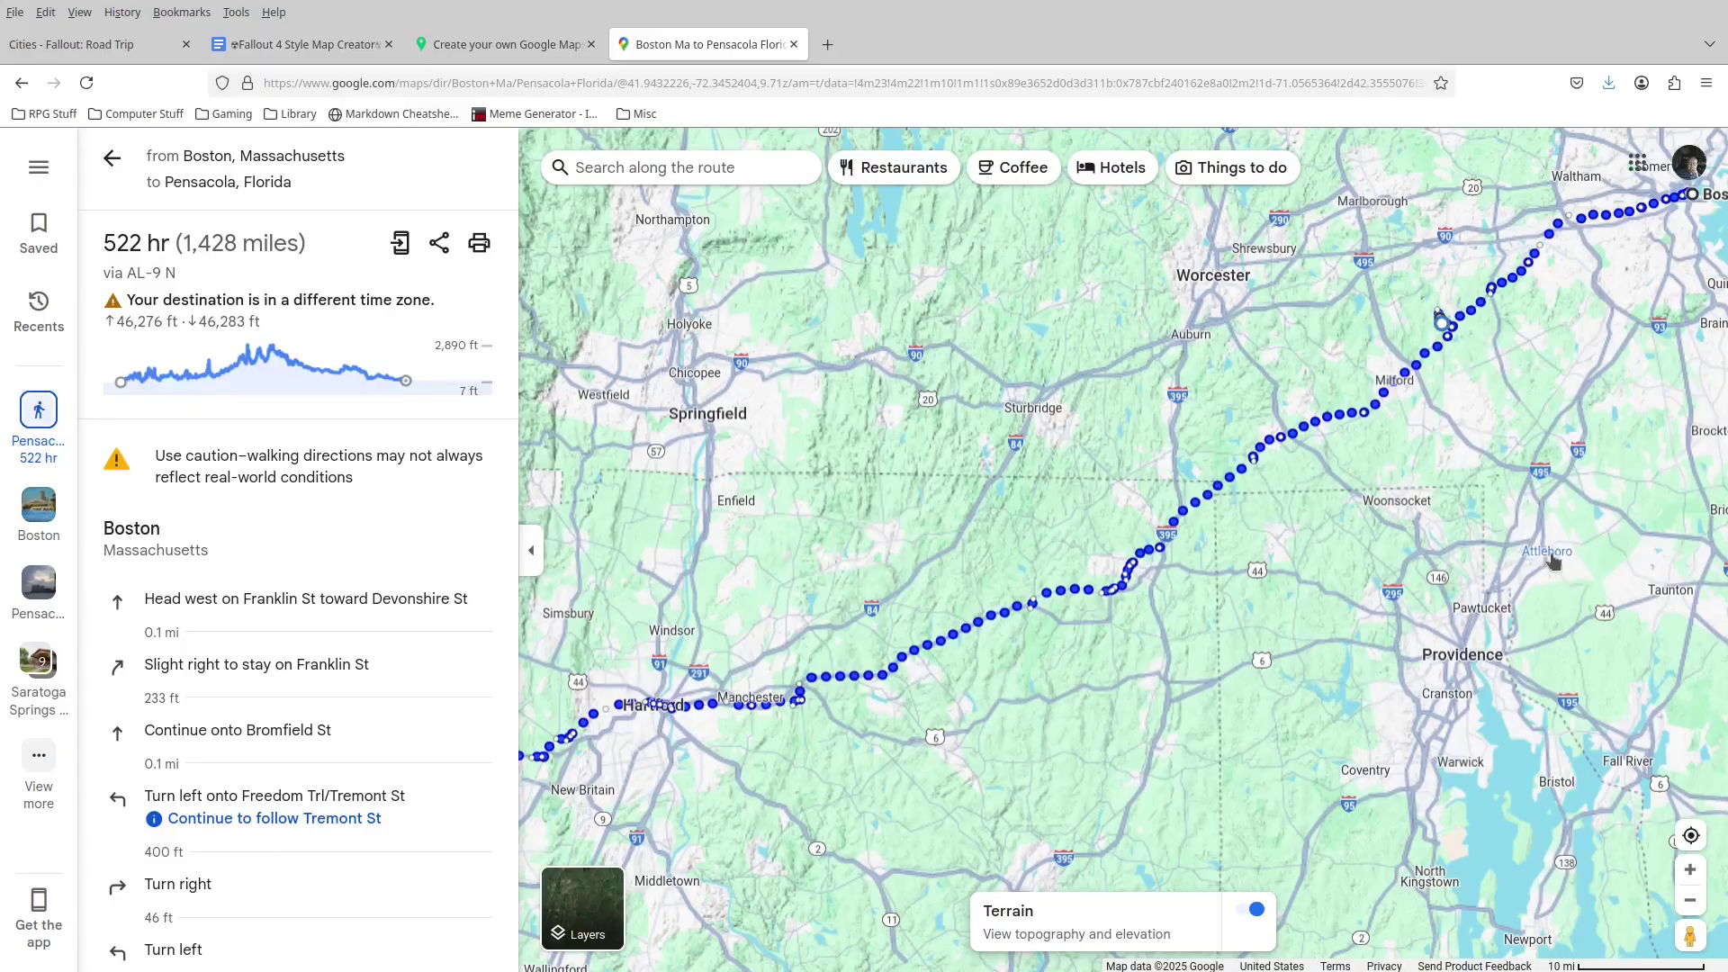
Change the walking route's destination from Pensacola to Hartford, CT.
drag(1367, 488, 1465, 500)
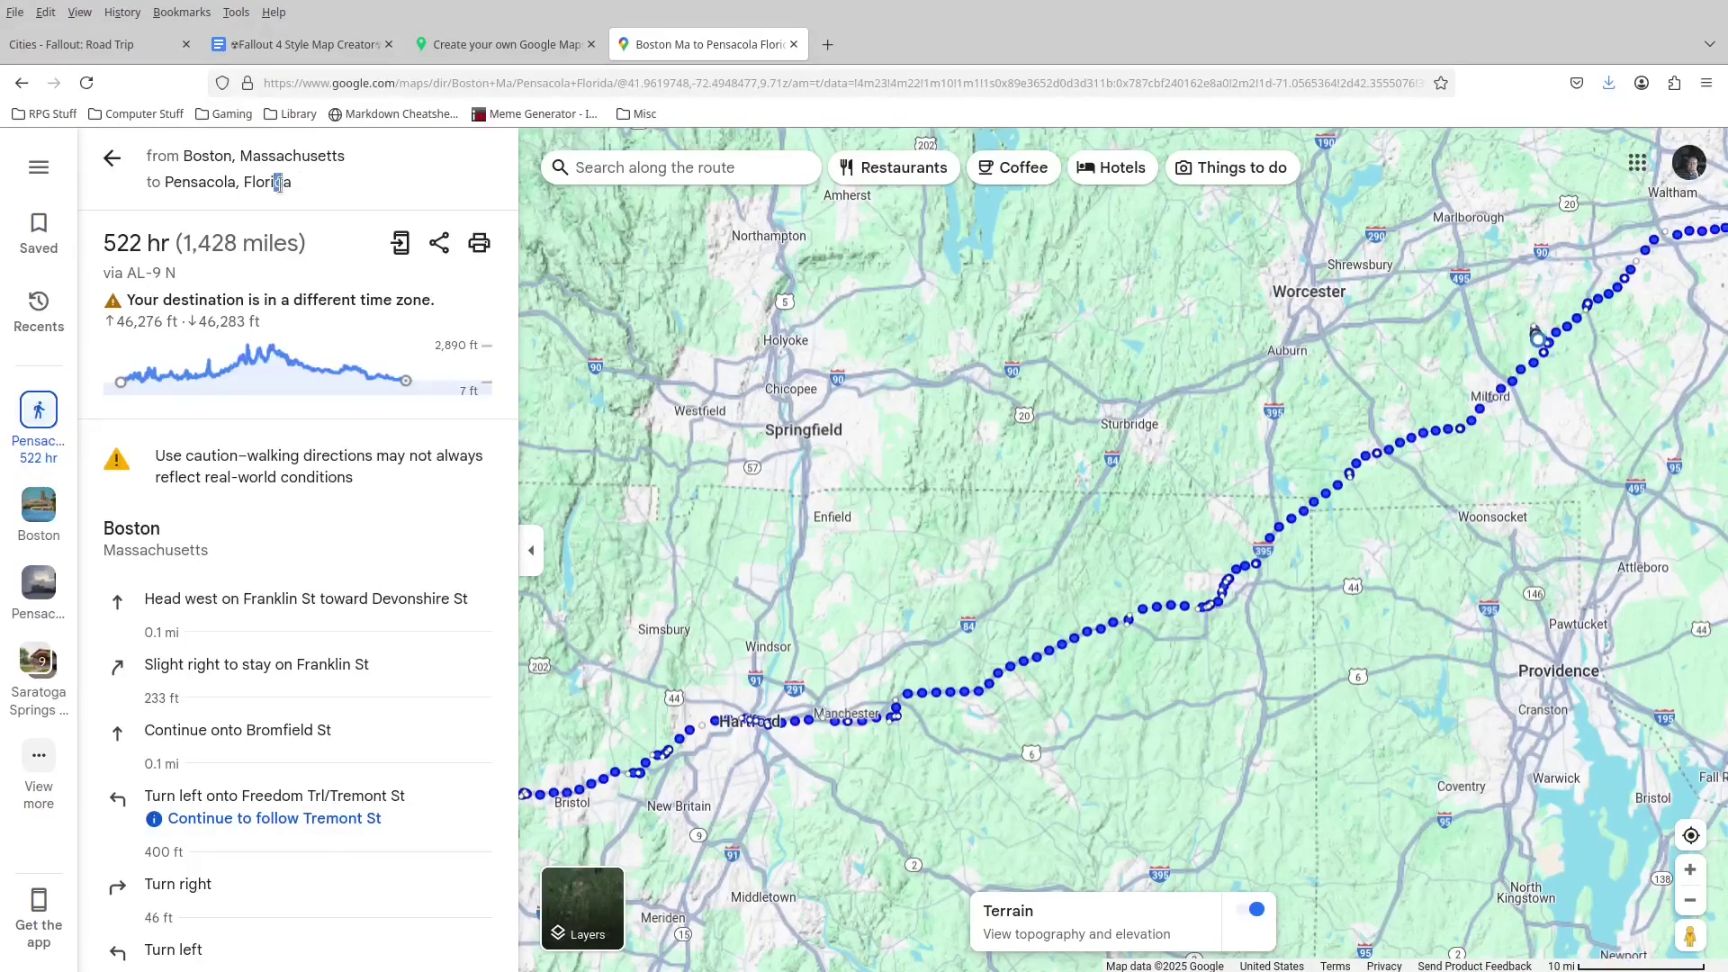
click(112, 158)
click(374, 279)
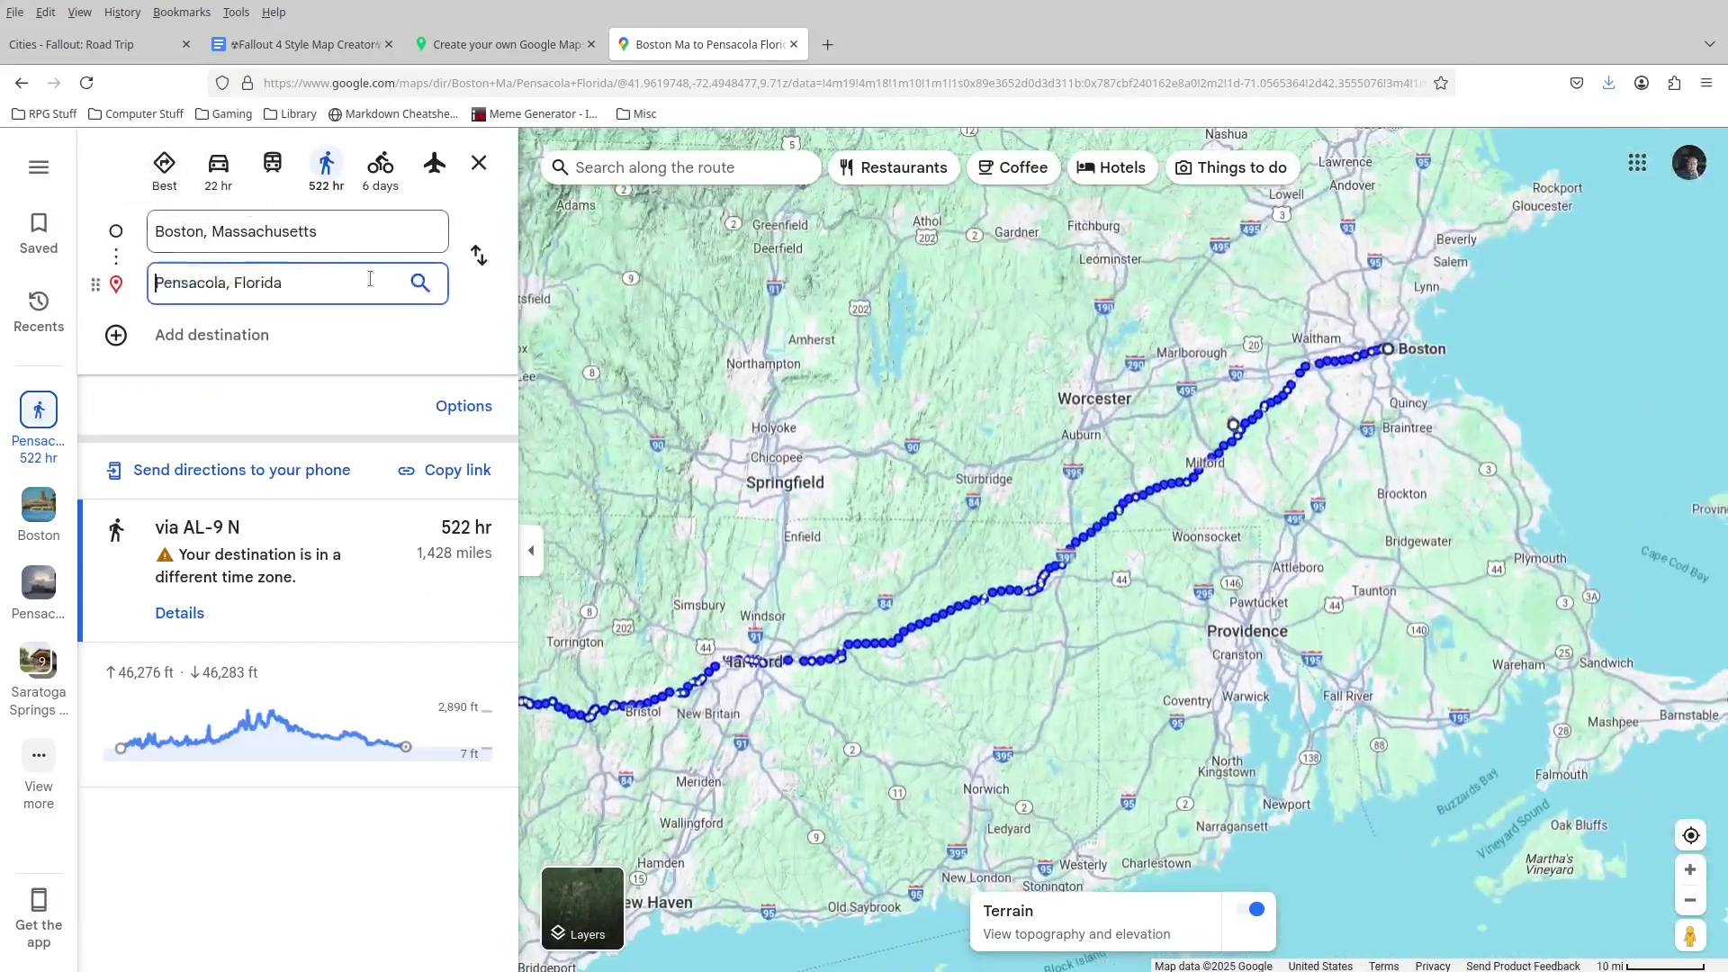
triple_click(379, 279)
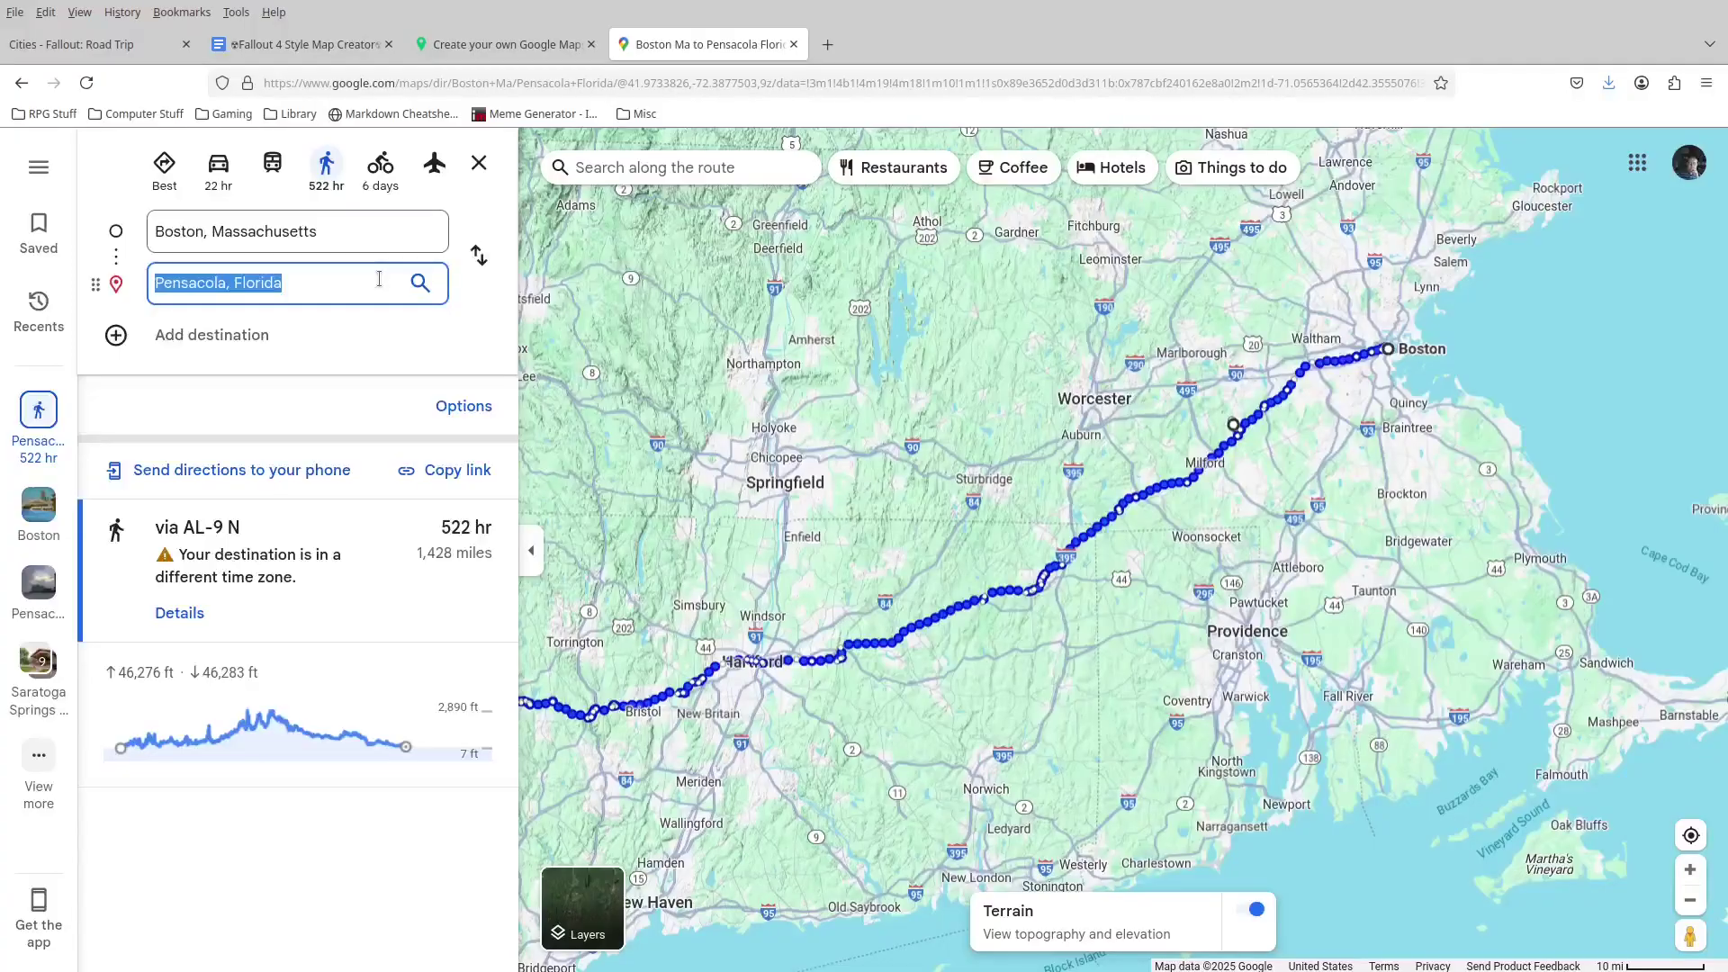
text(Hartfor)
key(Down)
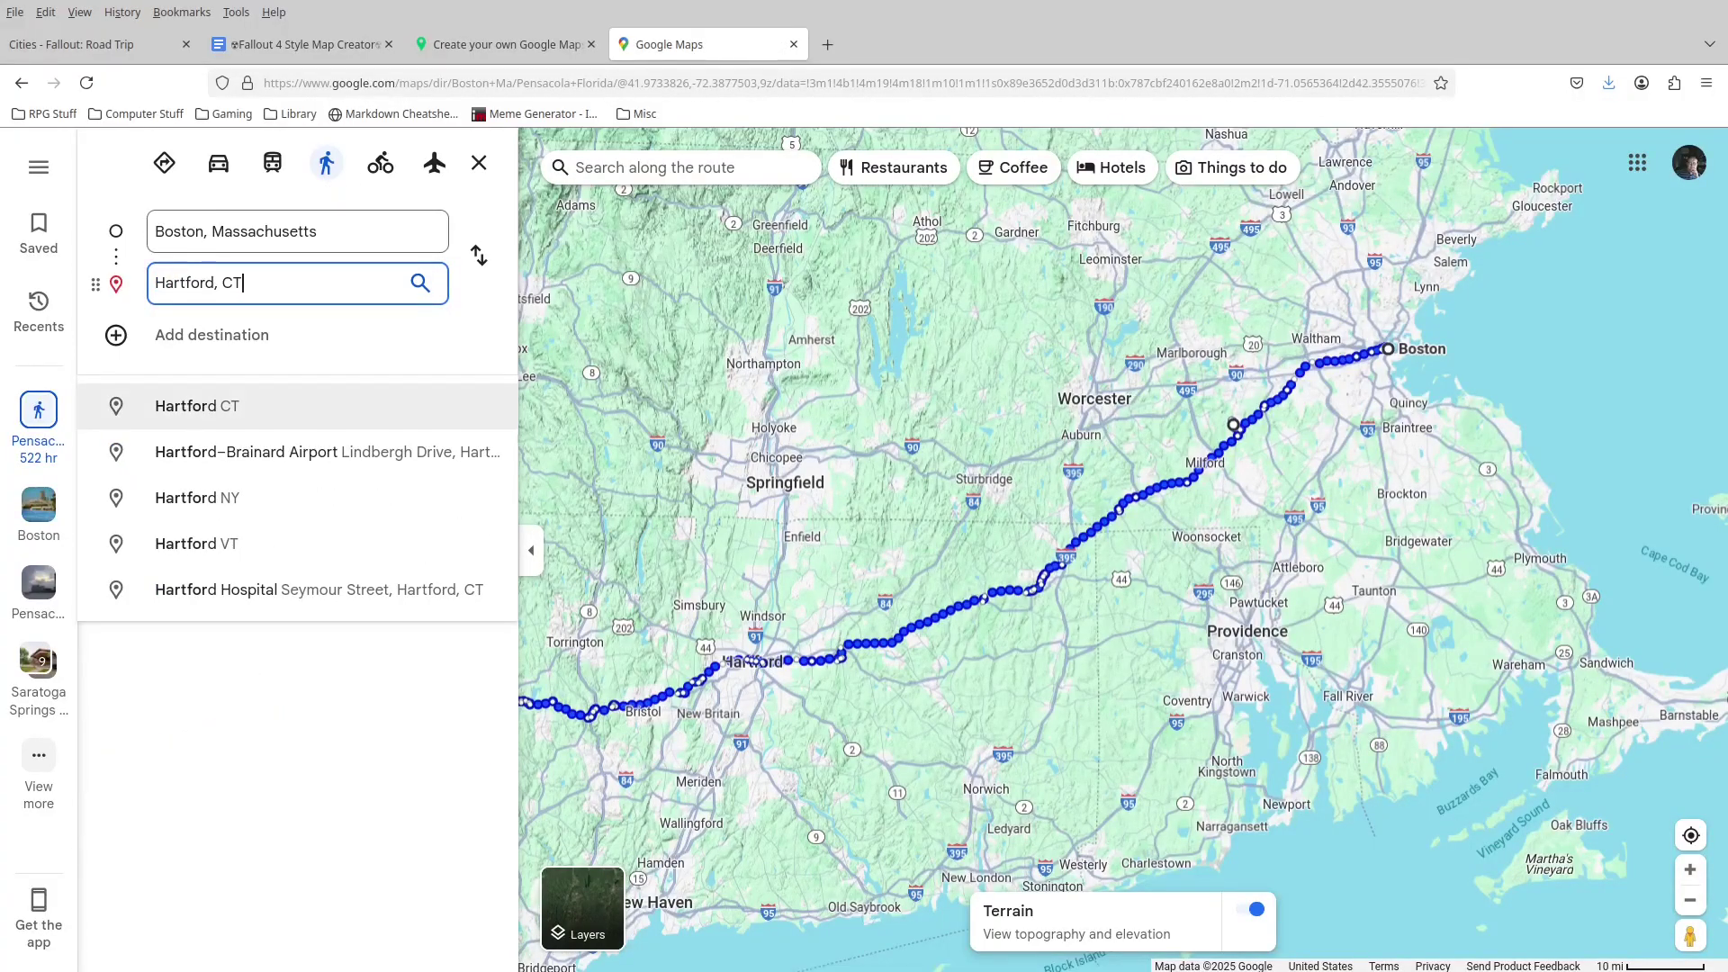
click(266, 418)
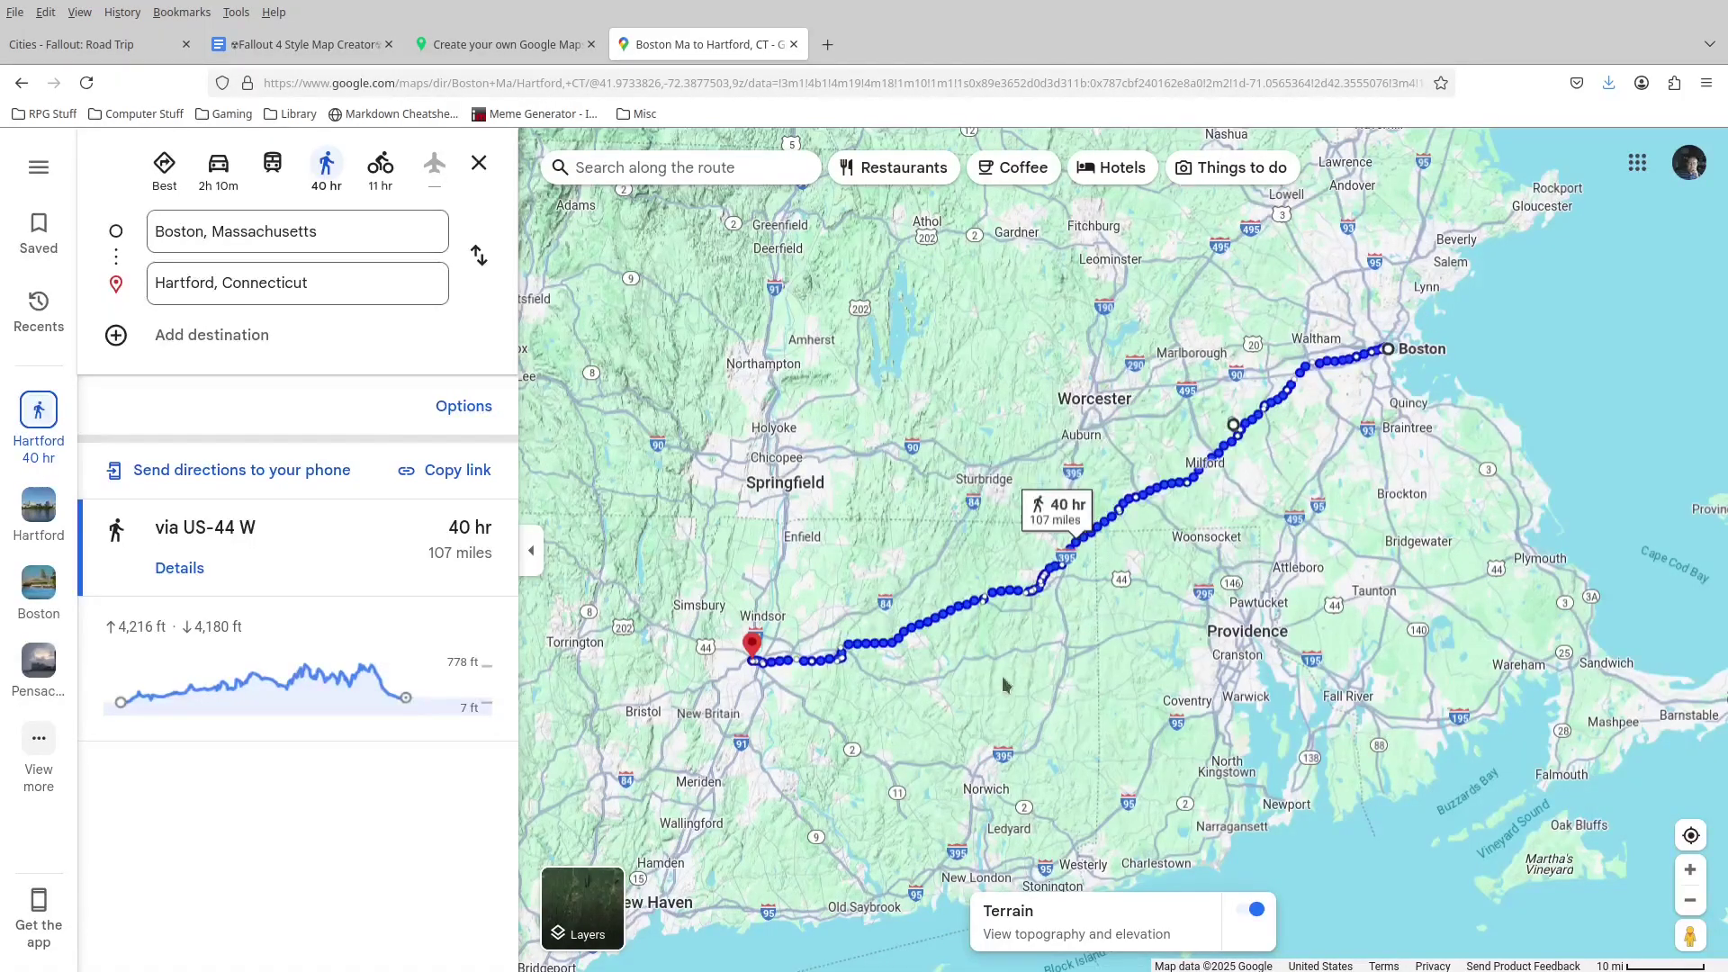
Reroute the walk from Boston through Worcester and Springfield, and move its destination to Mill River, New Haven.
mouse_move(1076, 581)
mouse_move(1089, 562)
mouse_move(1128, 511)
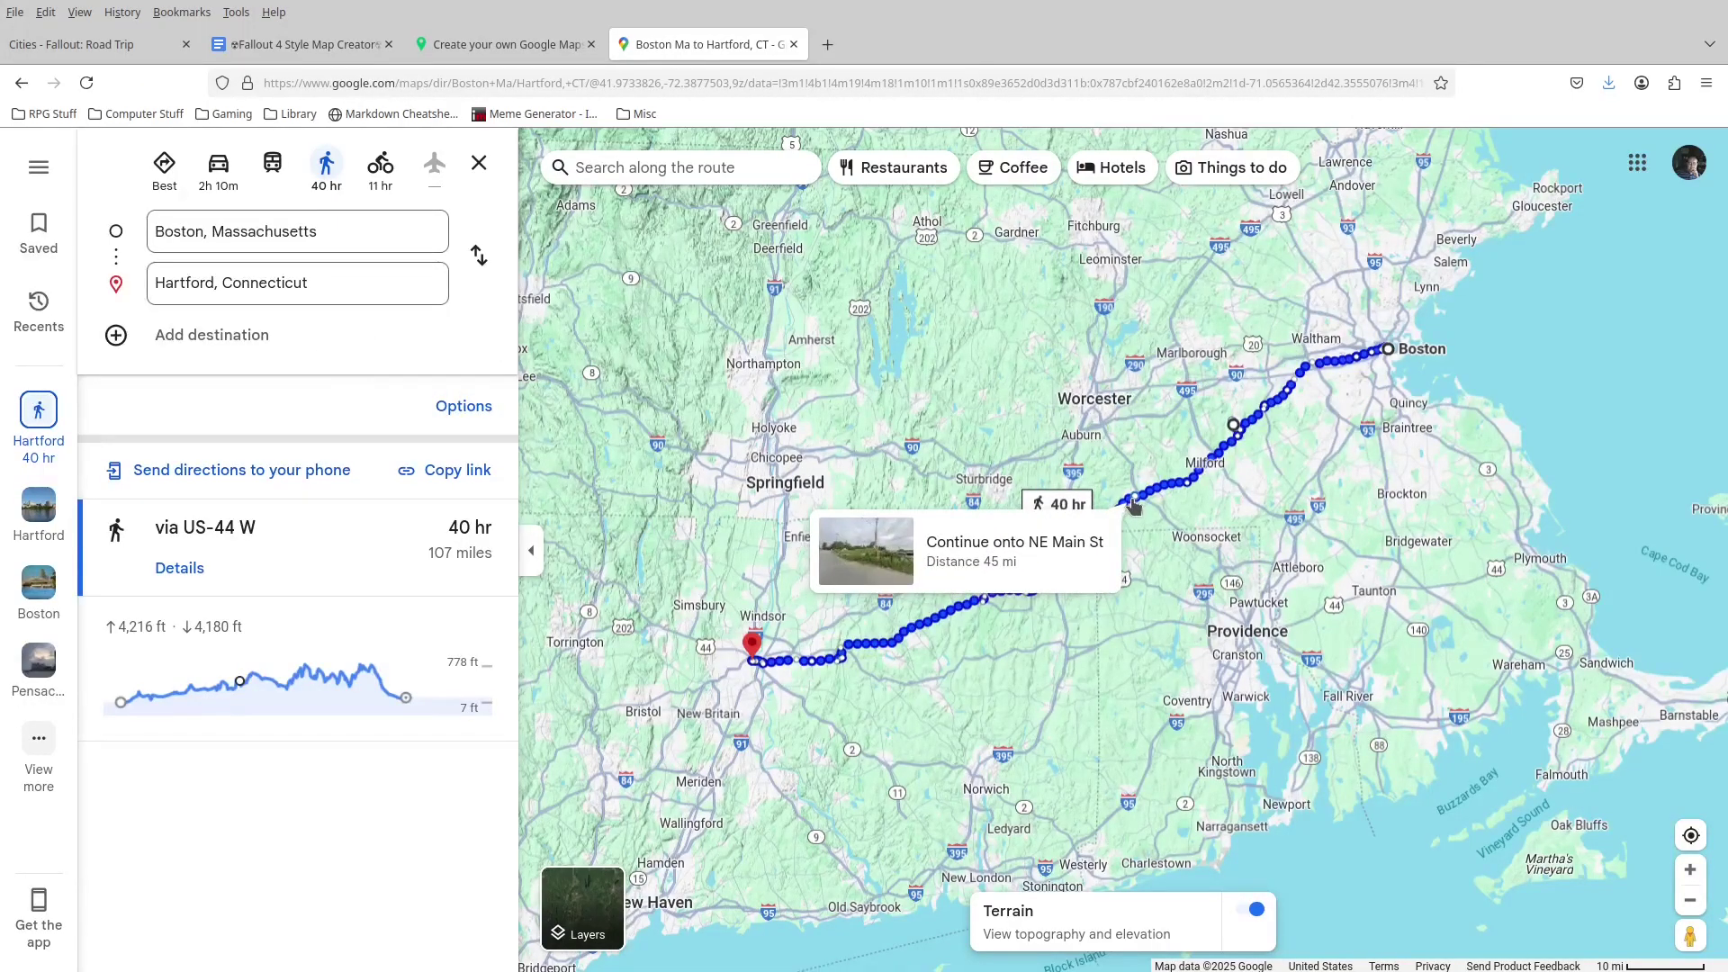
drag(1128, 511, 1089, 414)
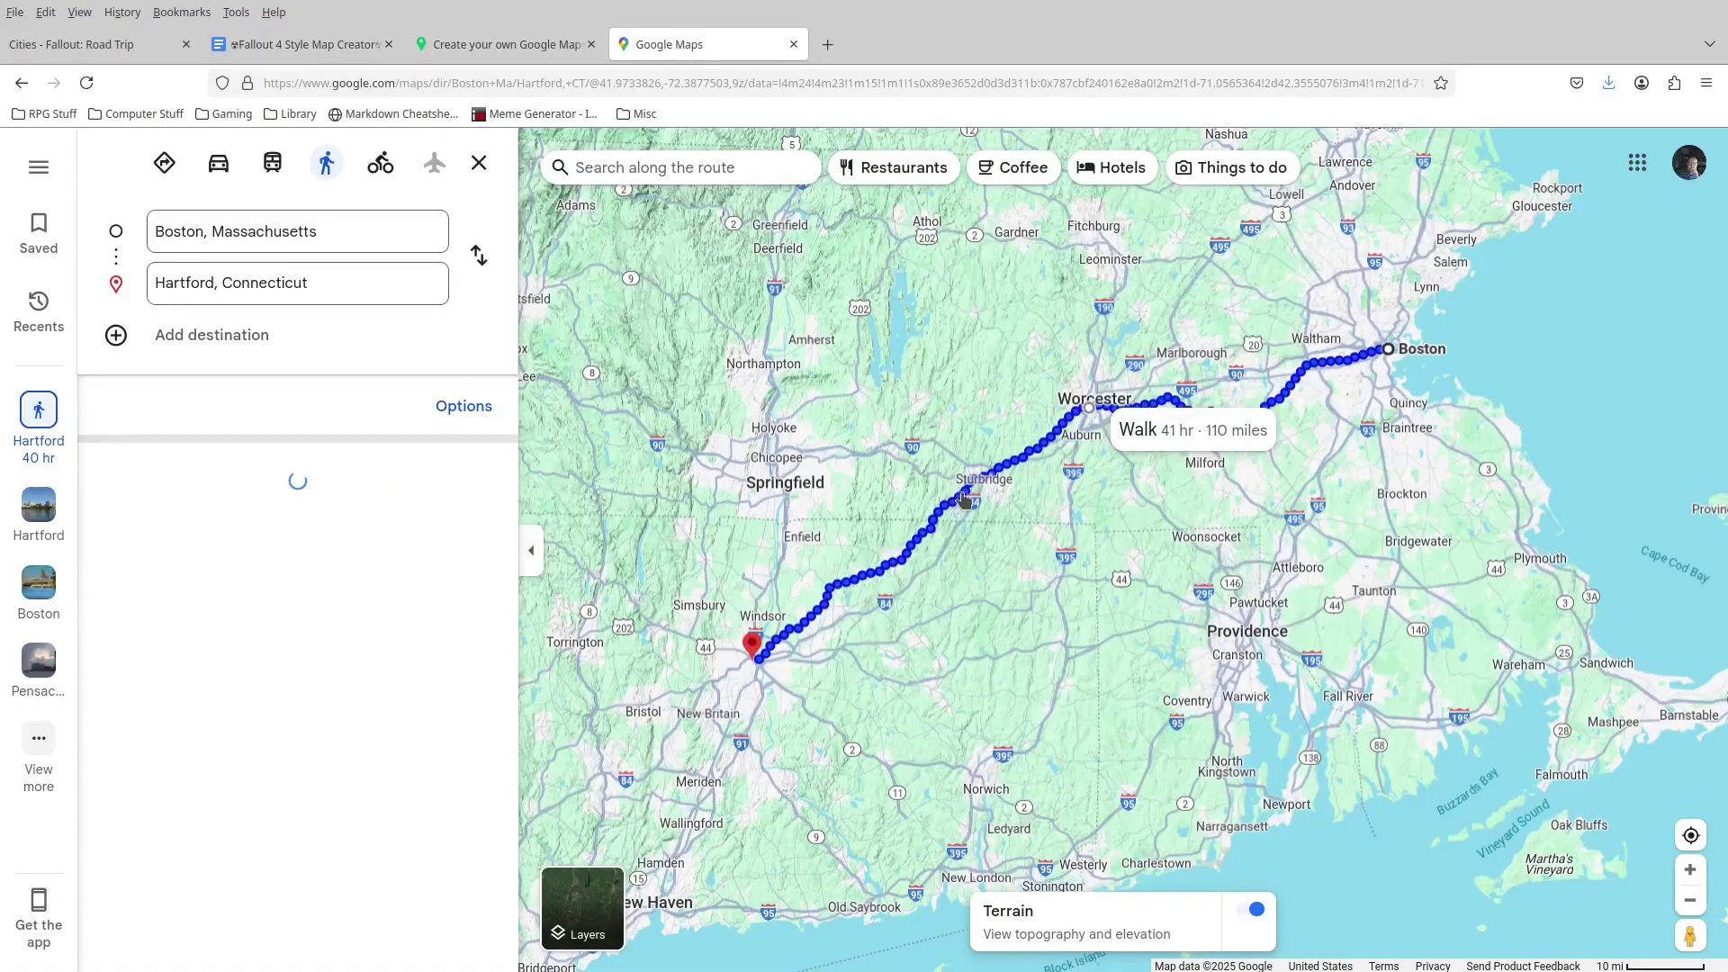
drag(807, 481, 774, 483)
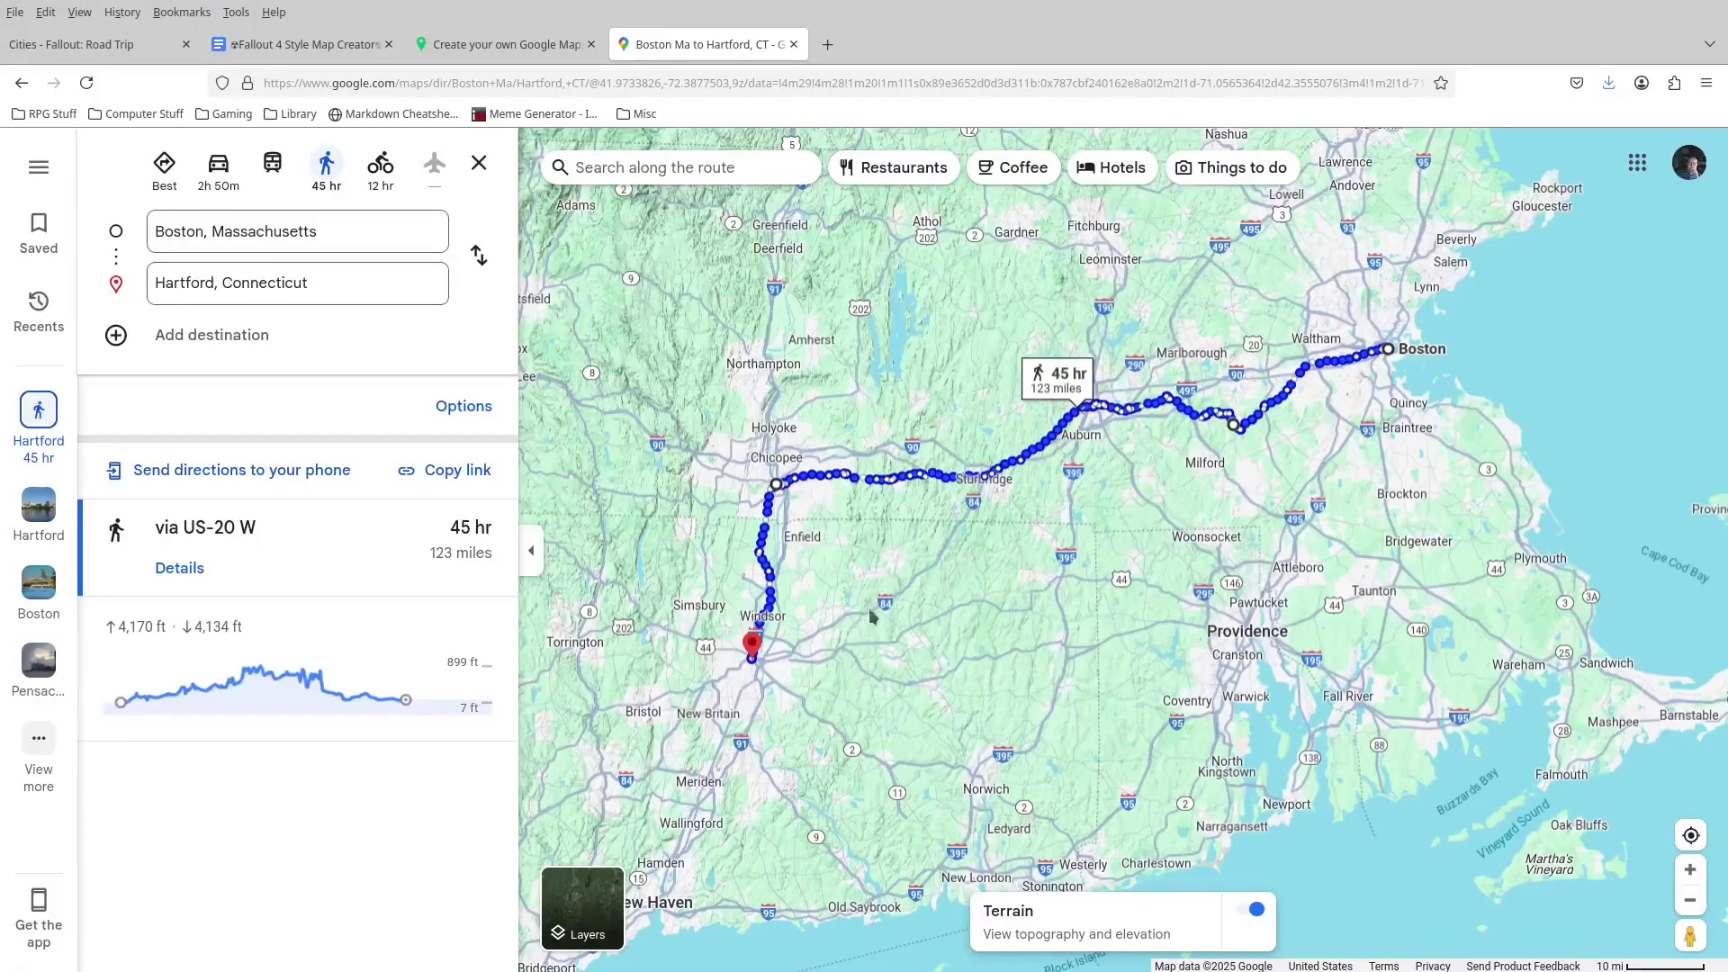
mouse_move(1400, 432)
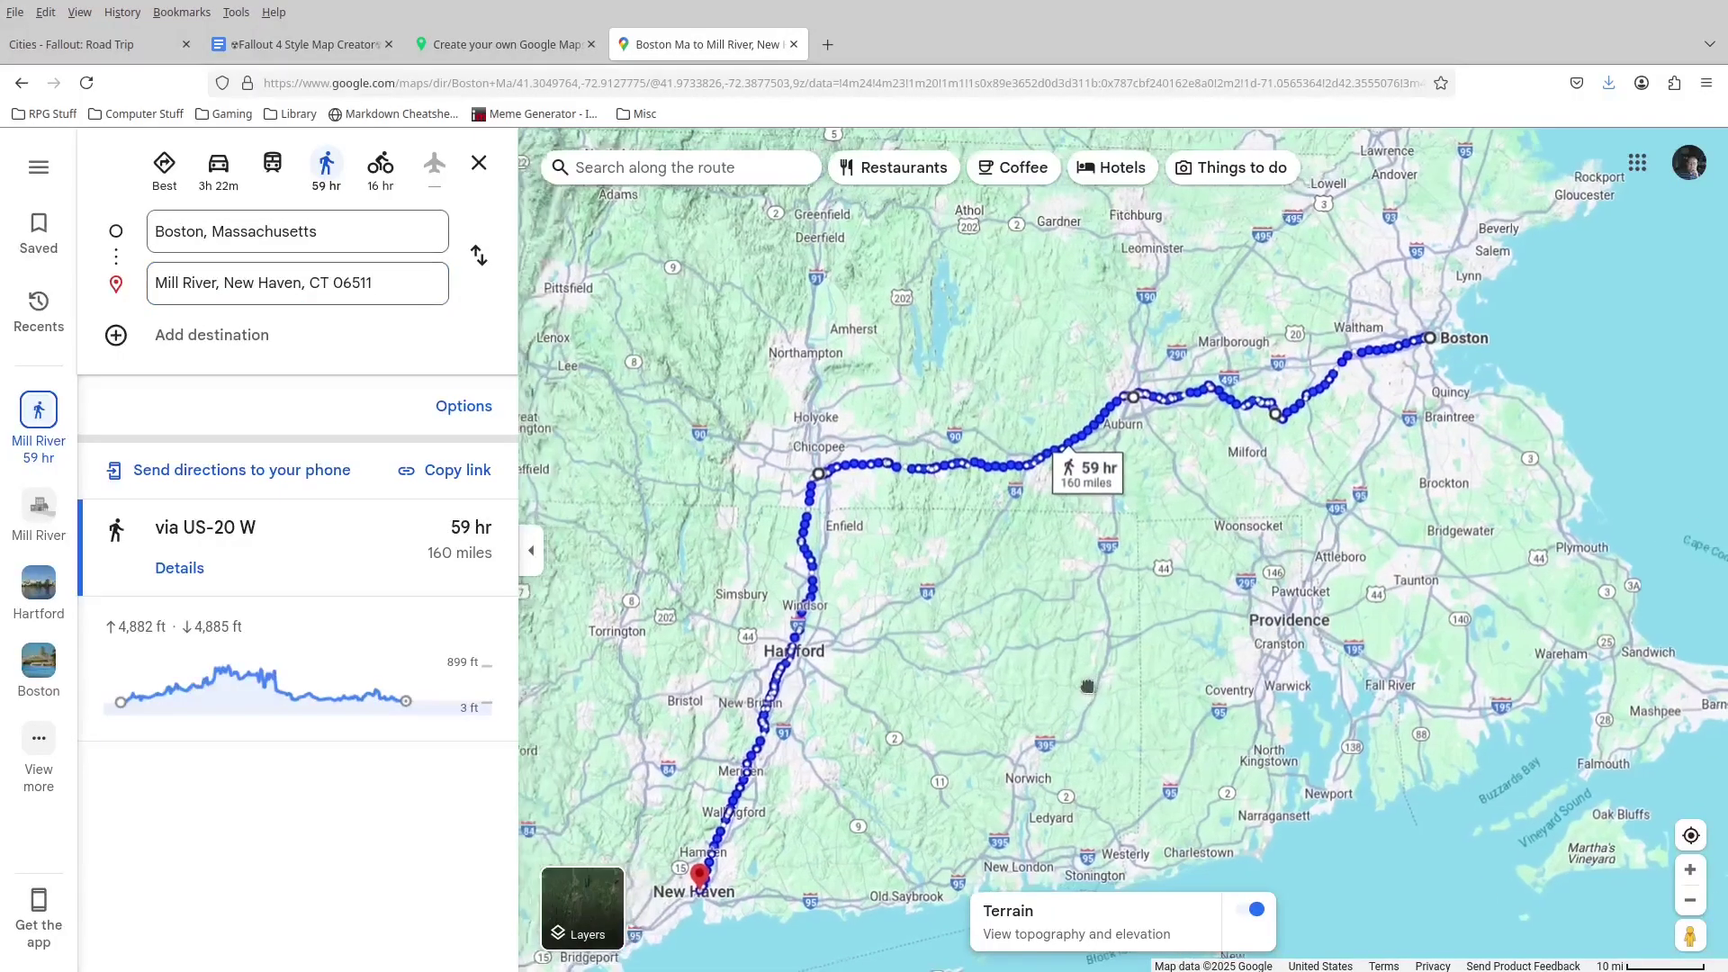
drag(1044, 711, 1102, 698)
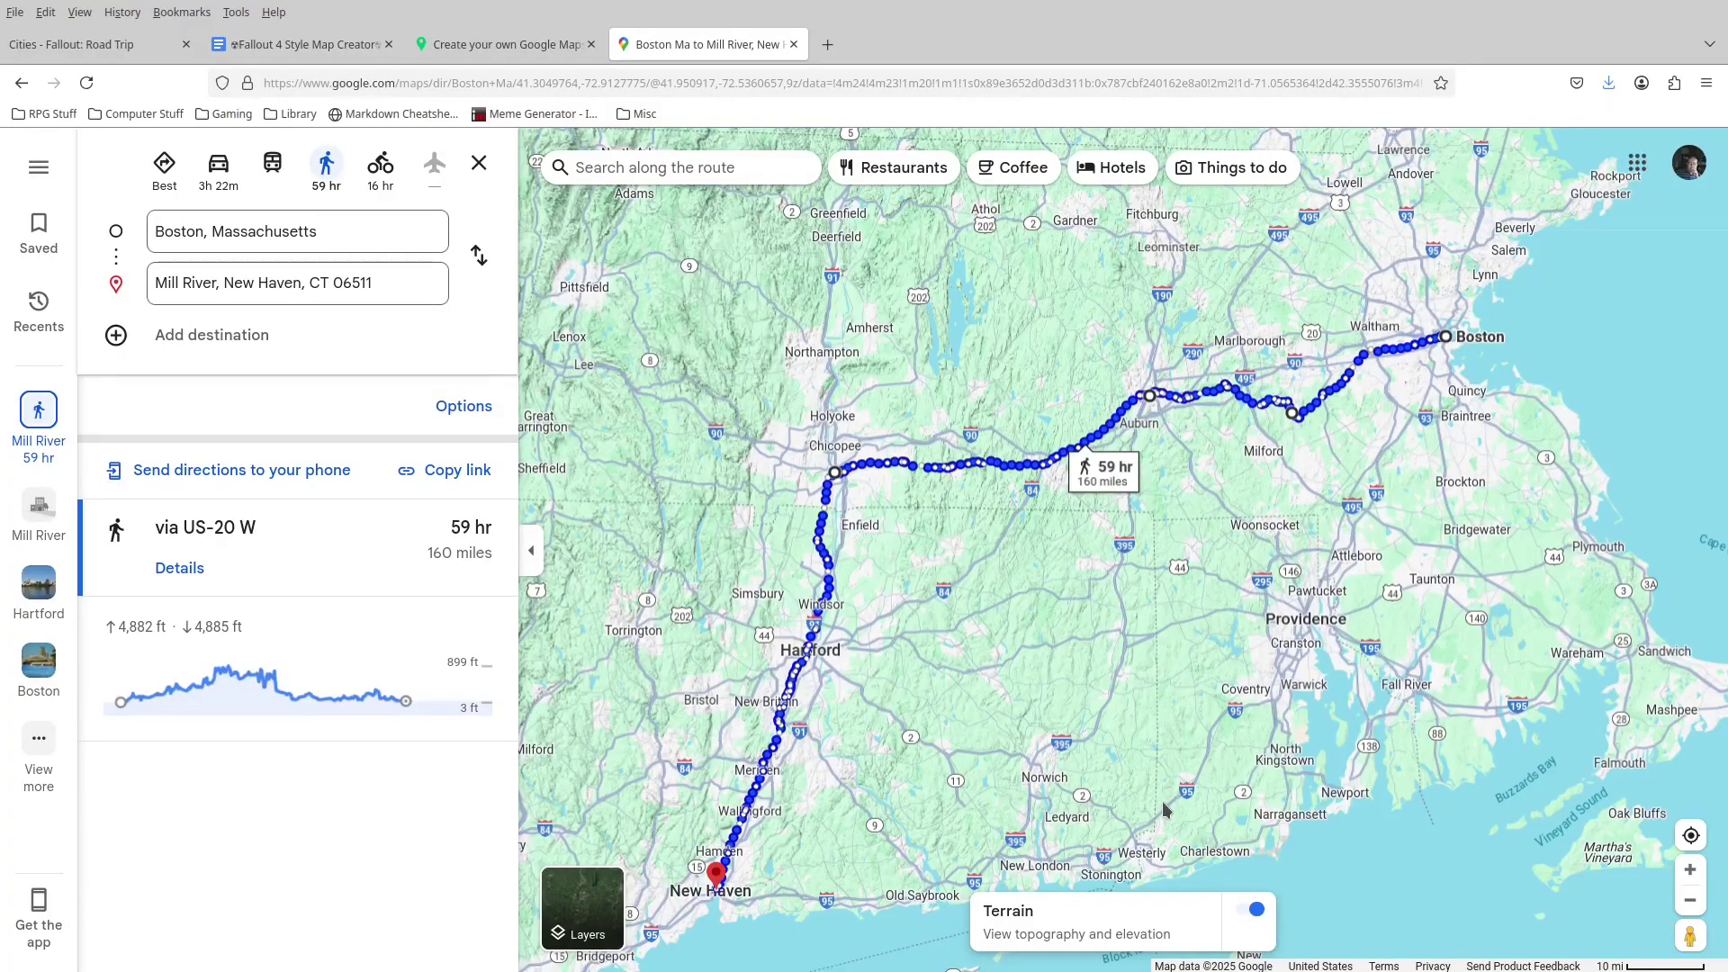
Switch to Snazzy Maps and turn off the visibility of all elements of arterial and local roads.
click(517, 44)
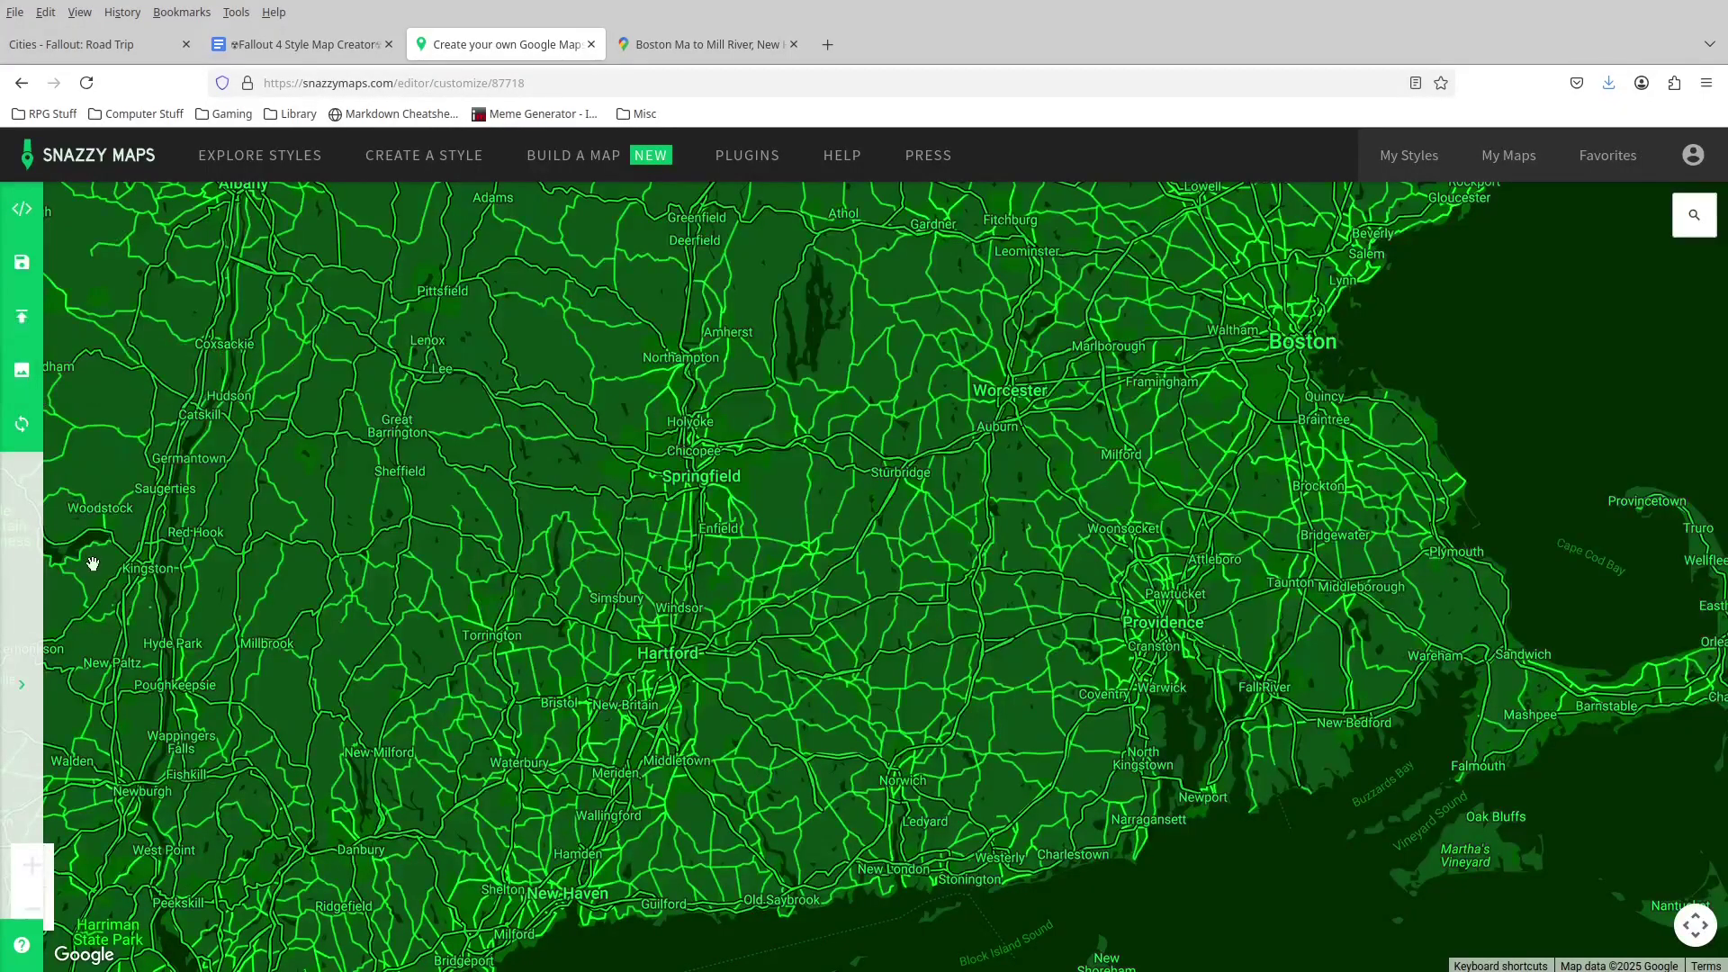
click(22, 216)
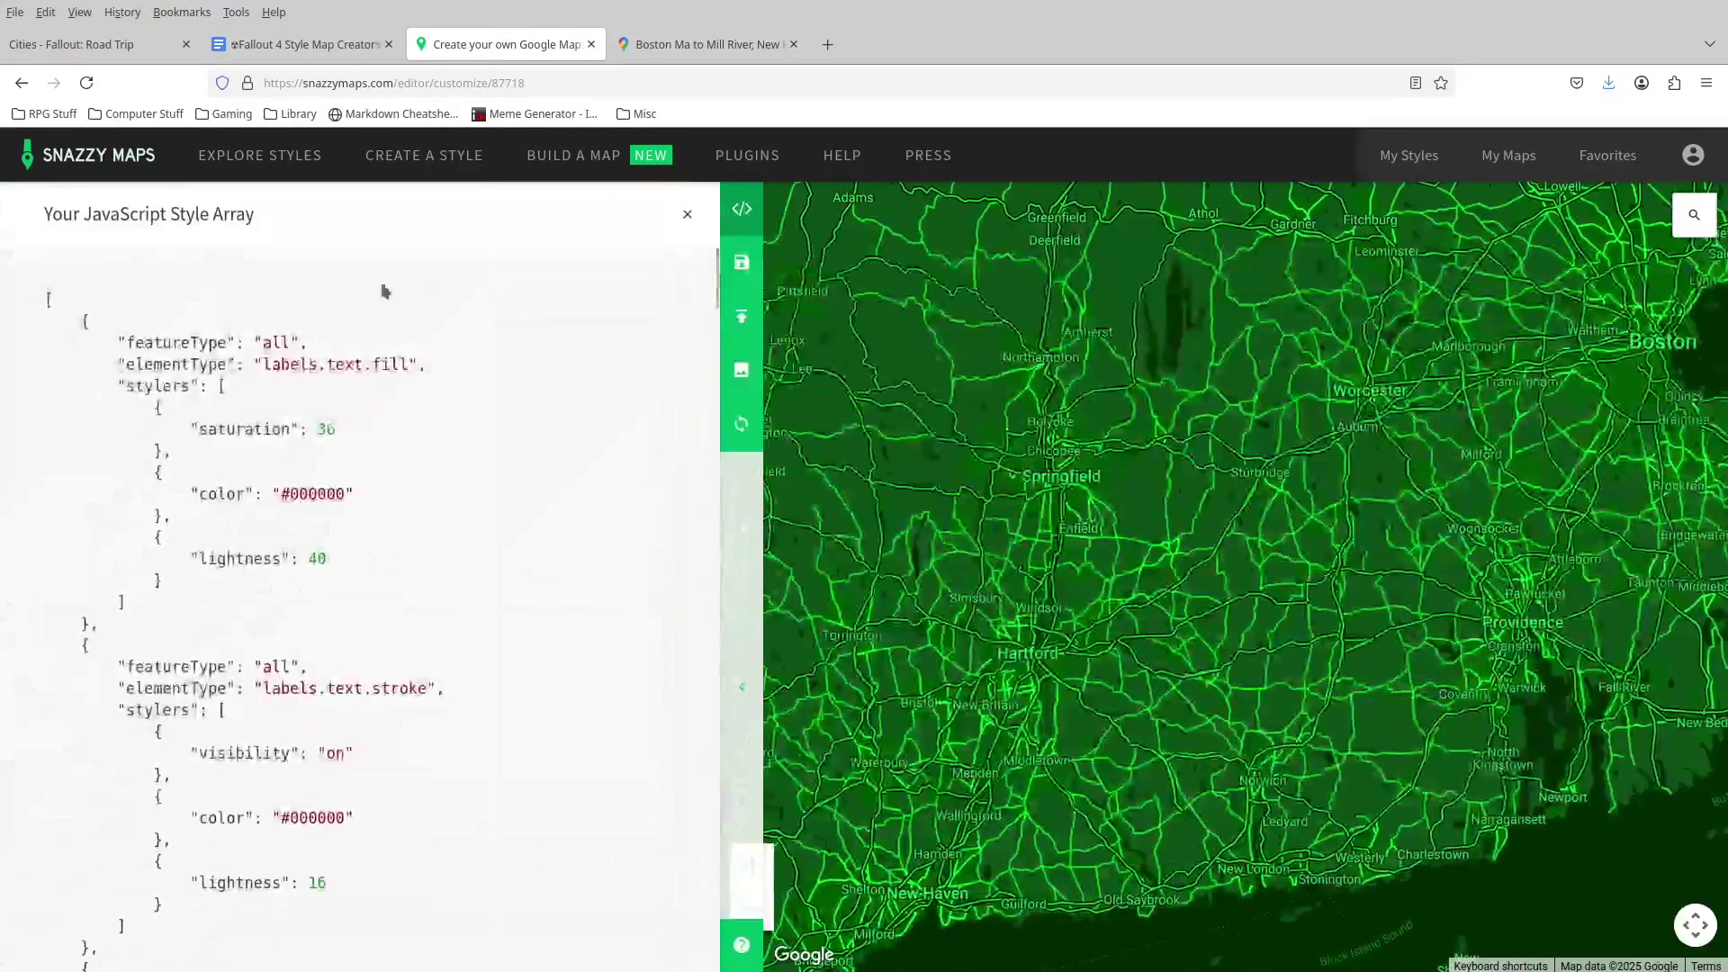
click(689, 218)
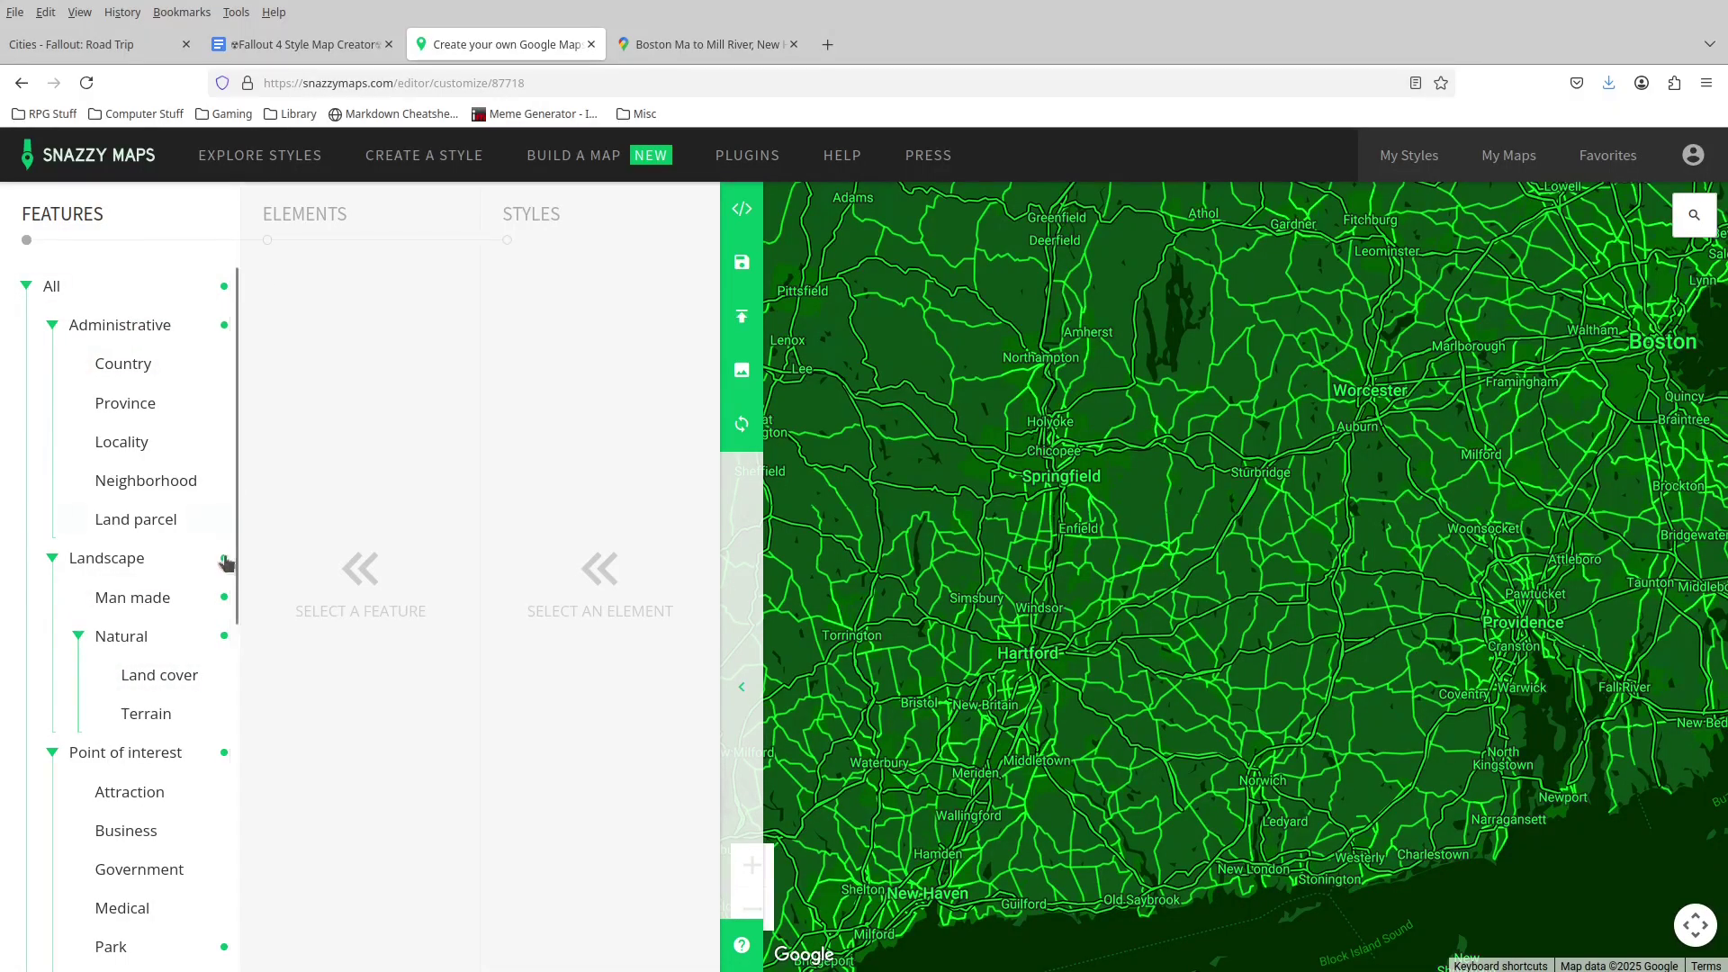
scroll(225, 562, down, 6)
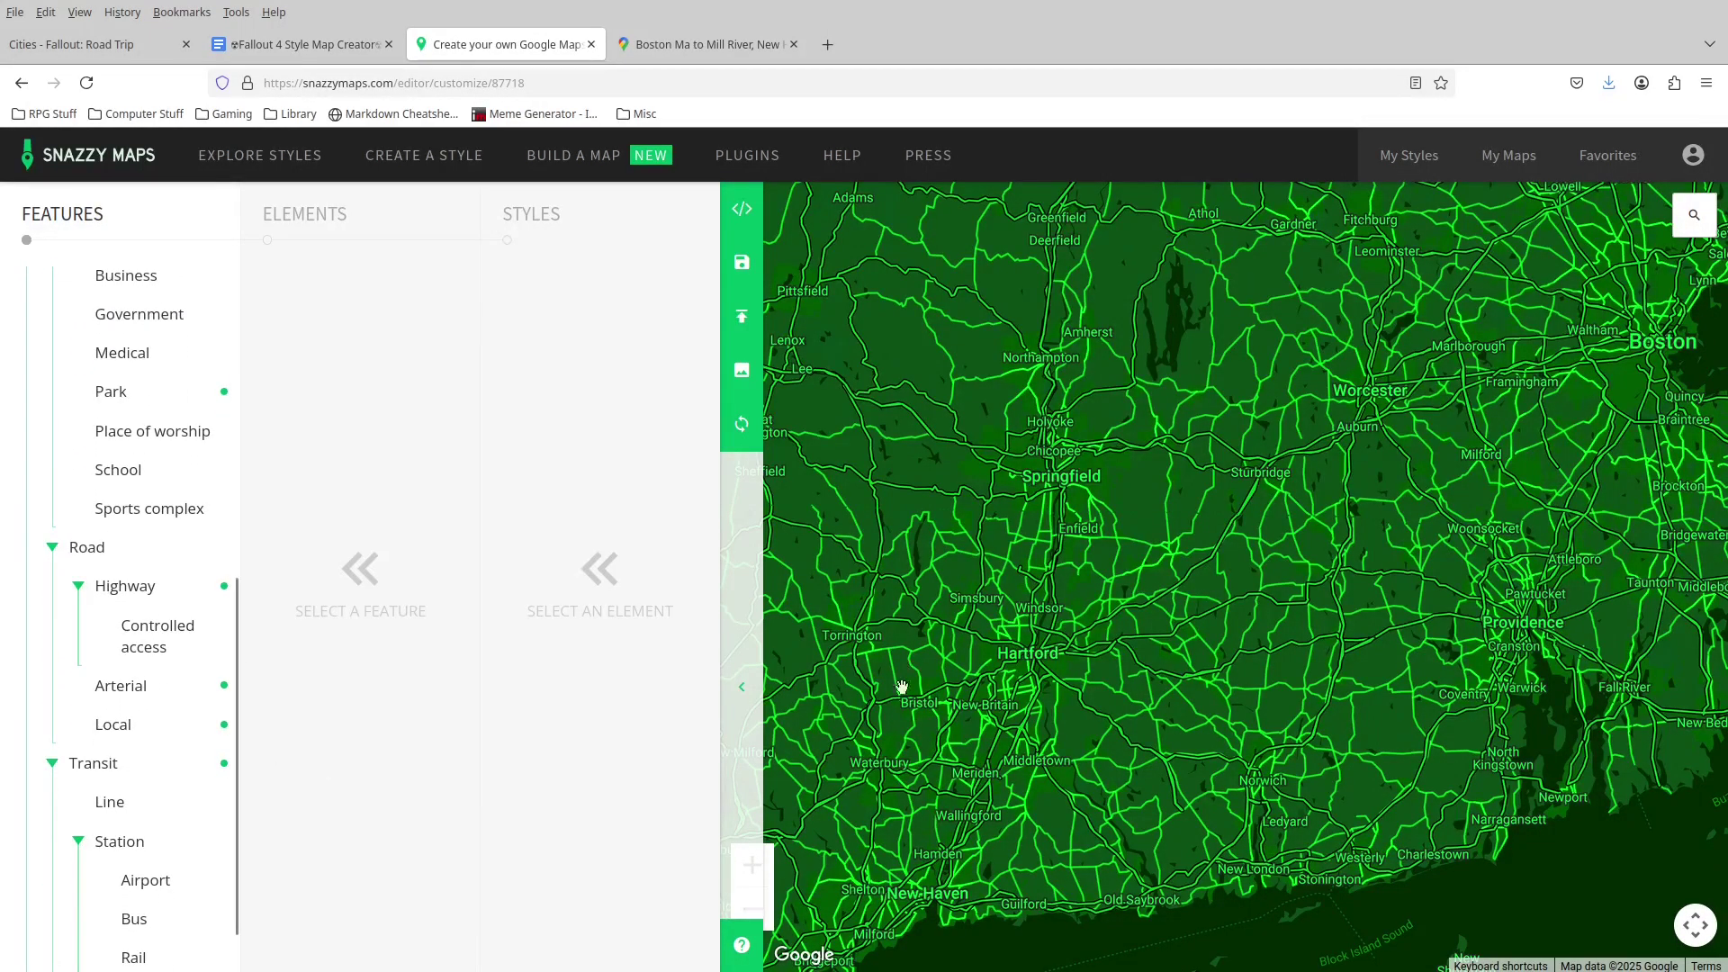
click(151, 693)
click(374, 371)
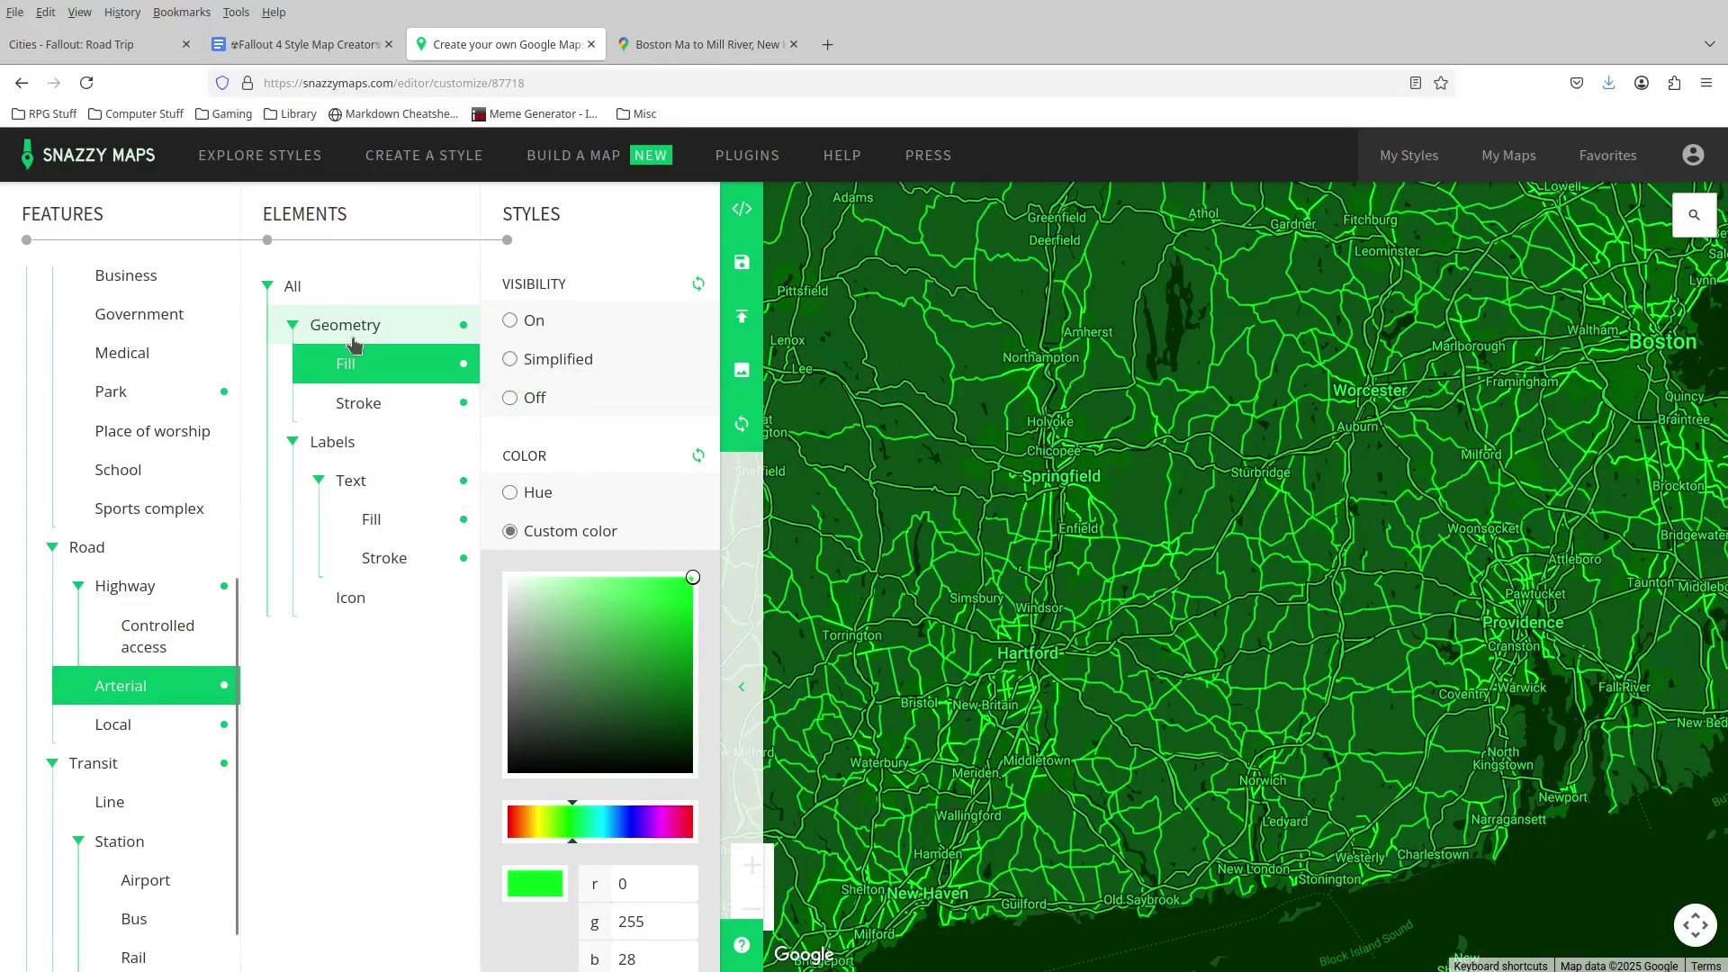
click(357, 290)
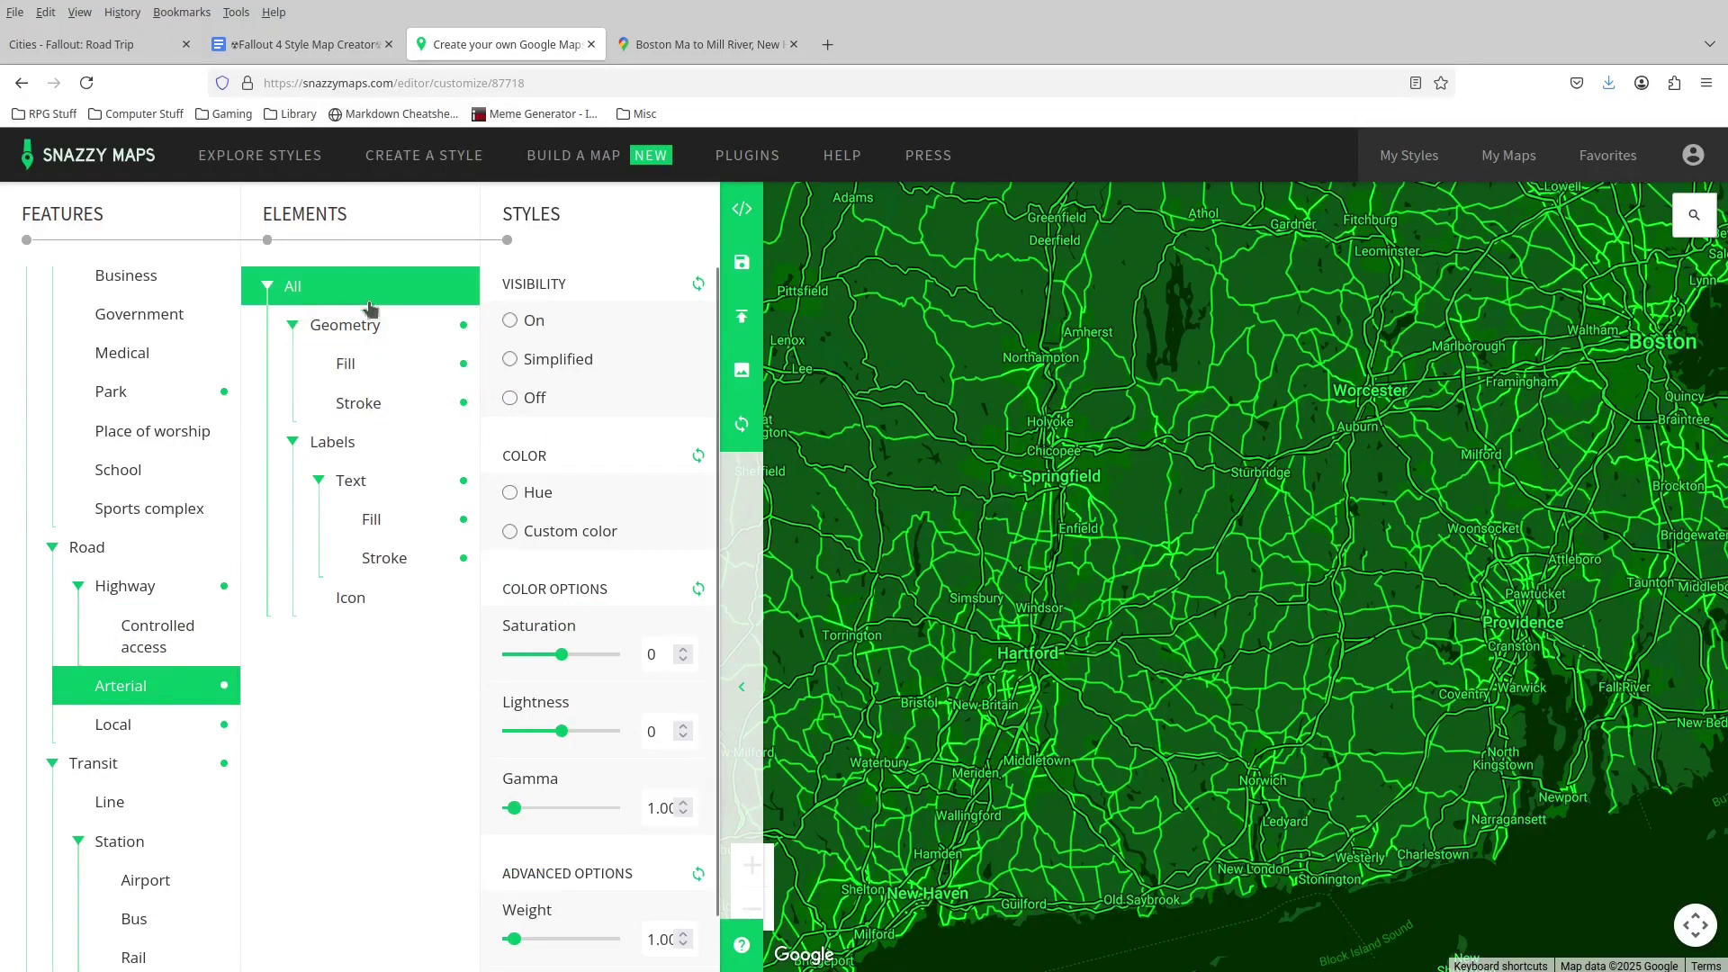
click(513, 398)
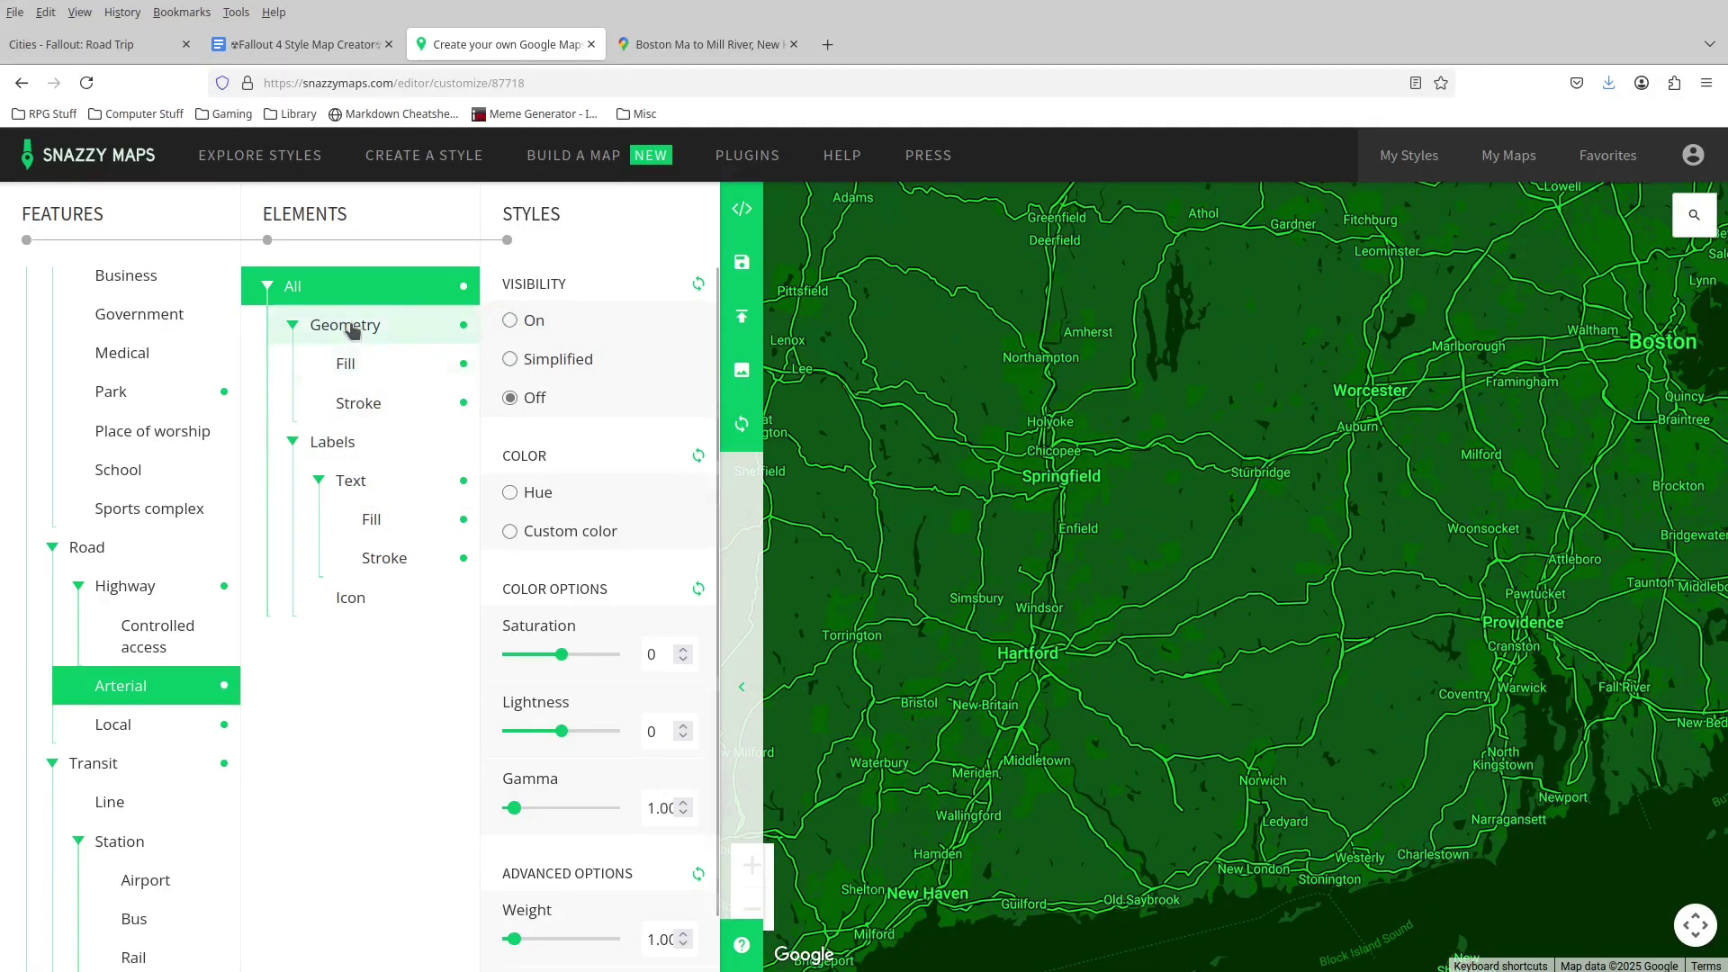
click(153, 722)
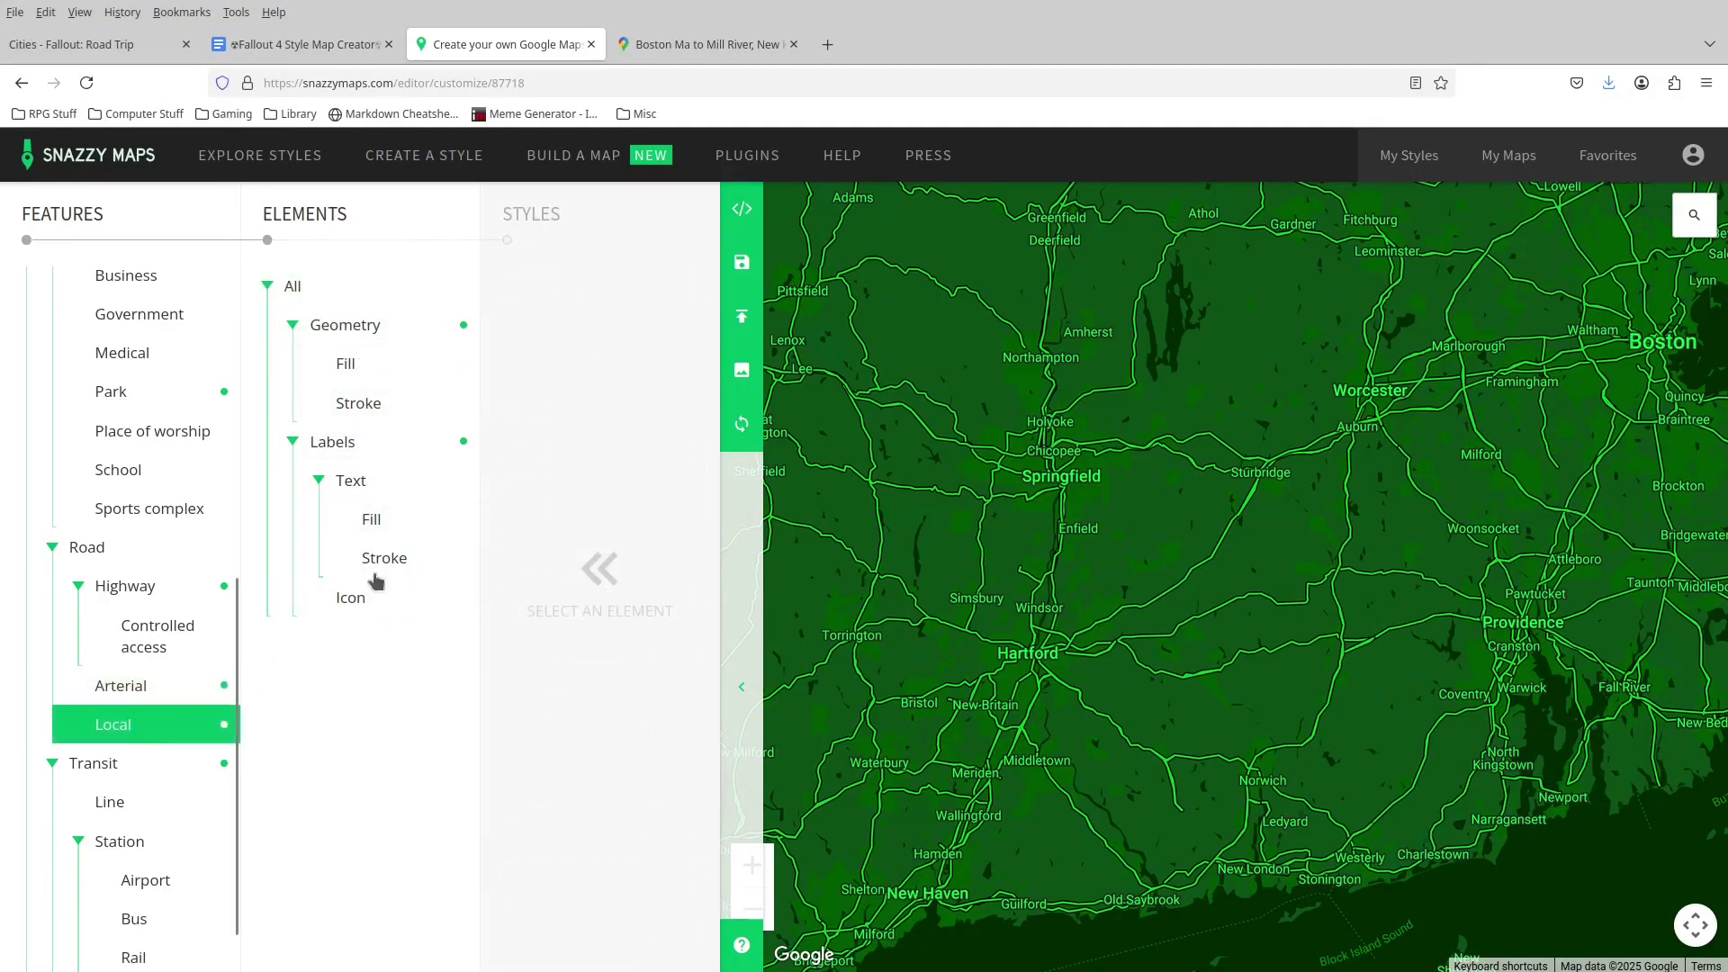
click(355, 282)
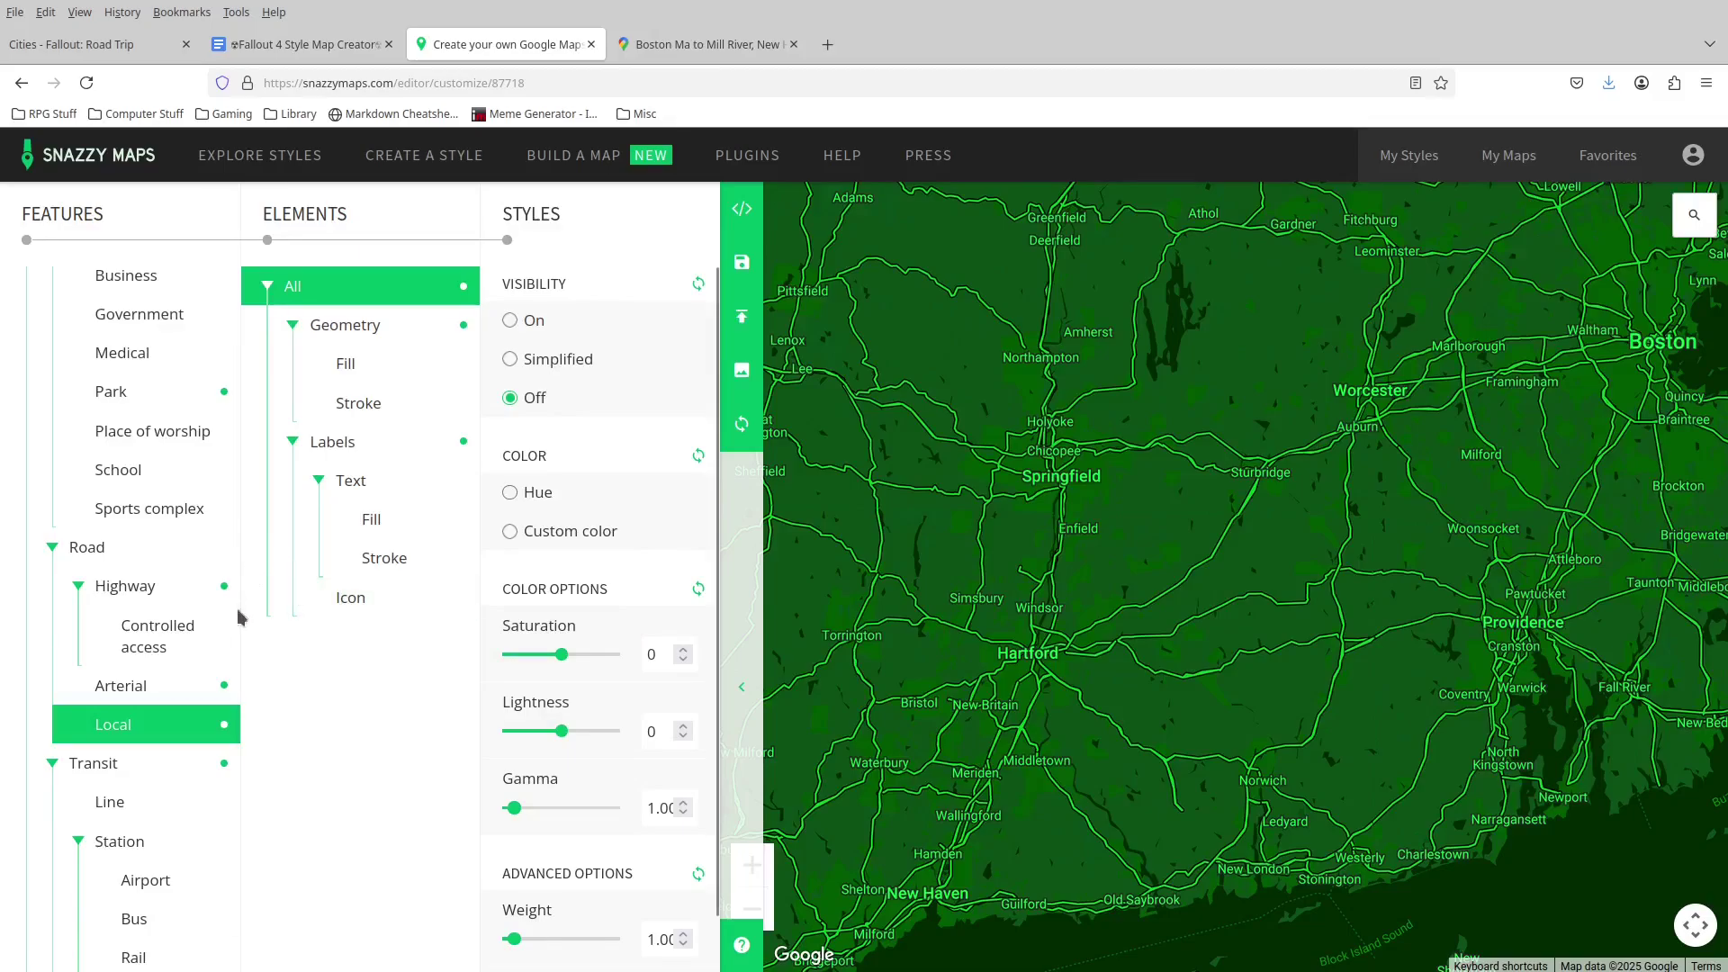
Turn off the visibility of all administrative elements to hide the place names, and view the map at full width.
scroll(216, 639, up, 5)
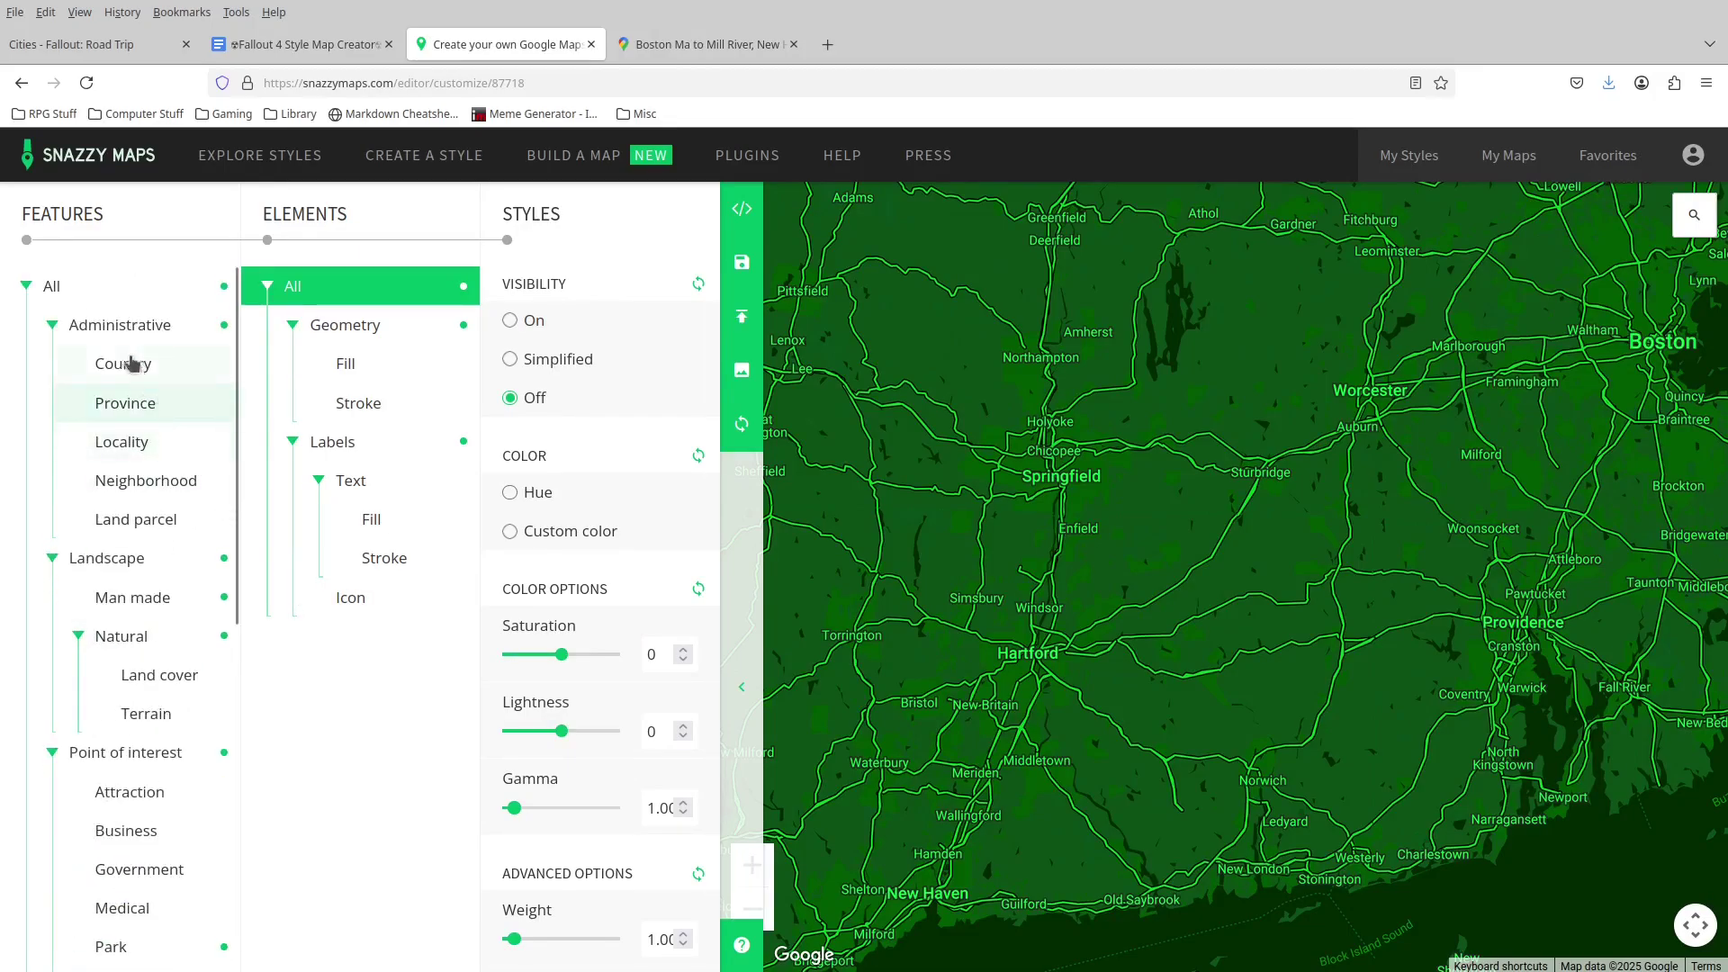
click(99, 326)
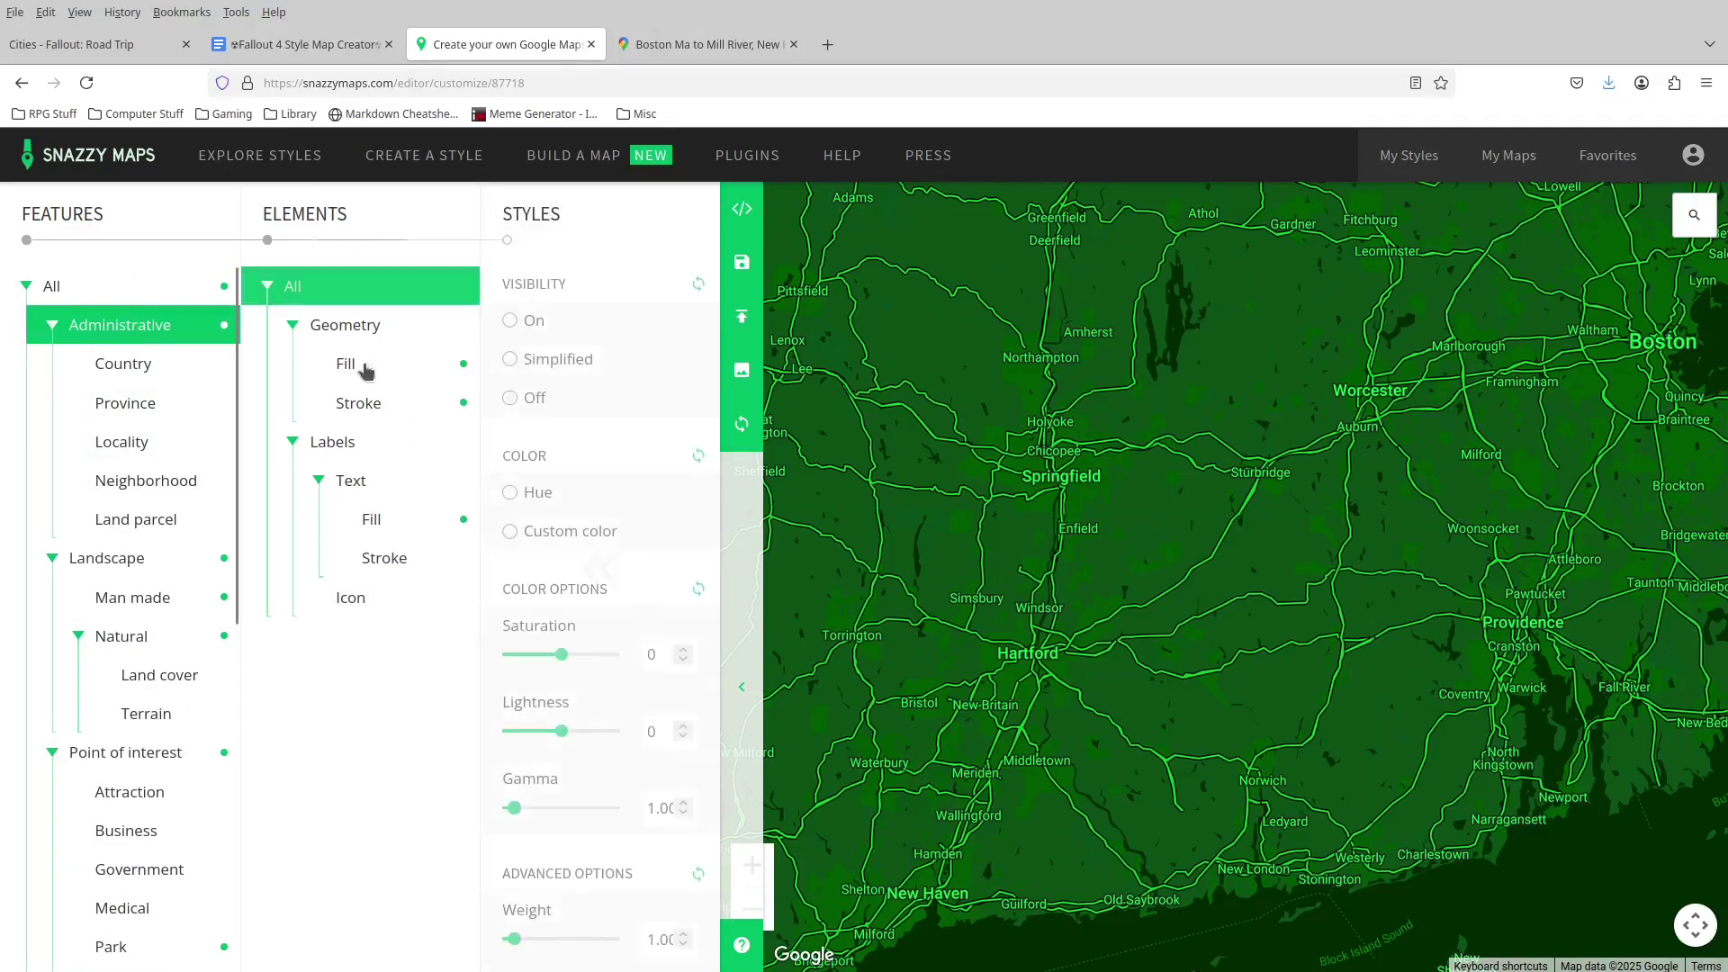
click(510, 399)
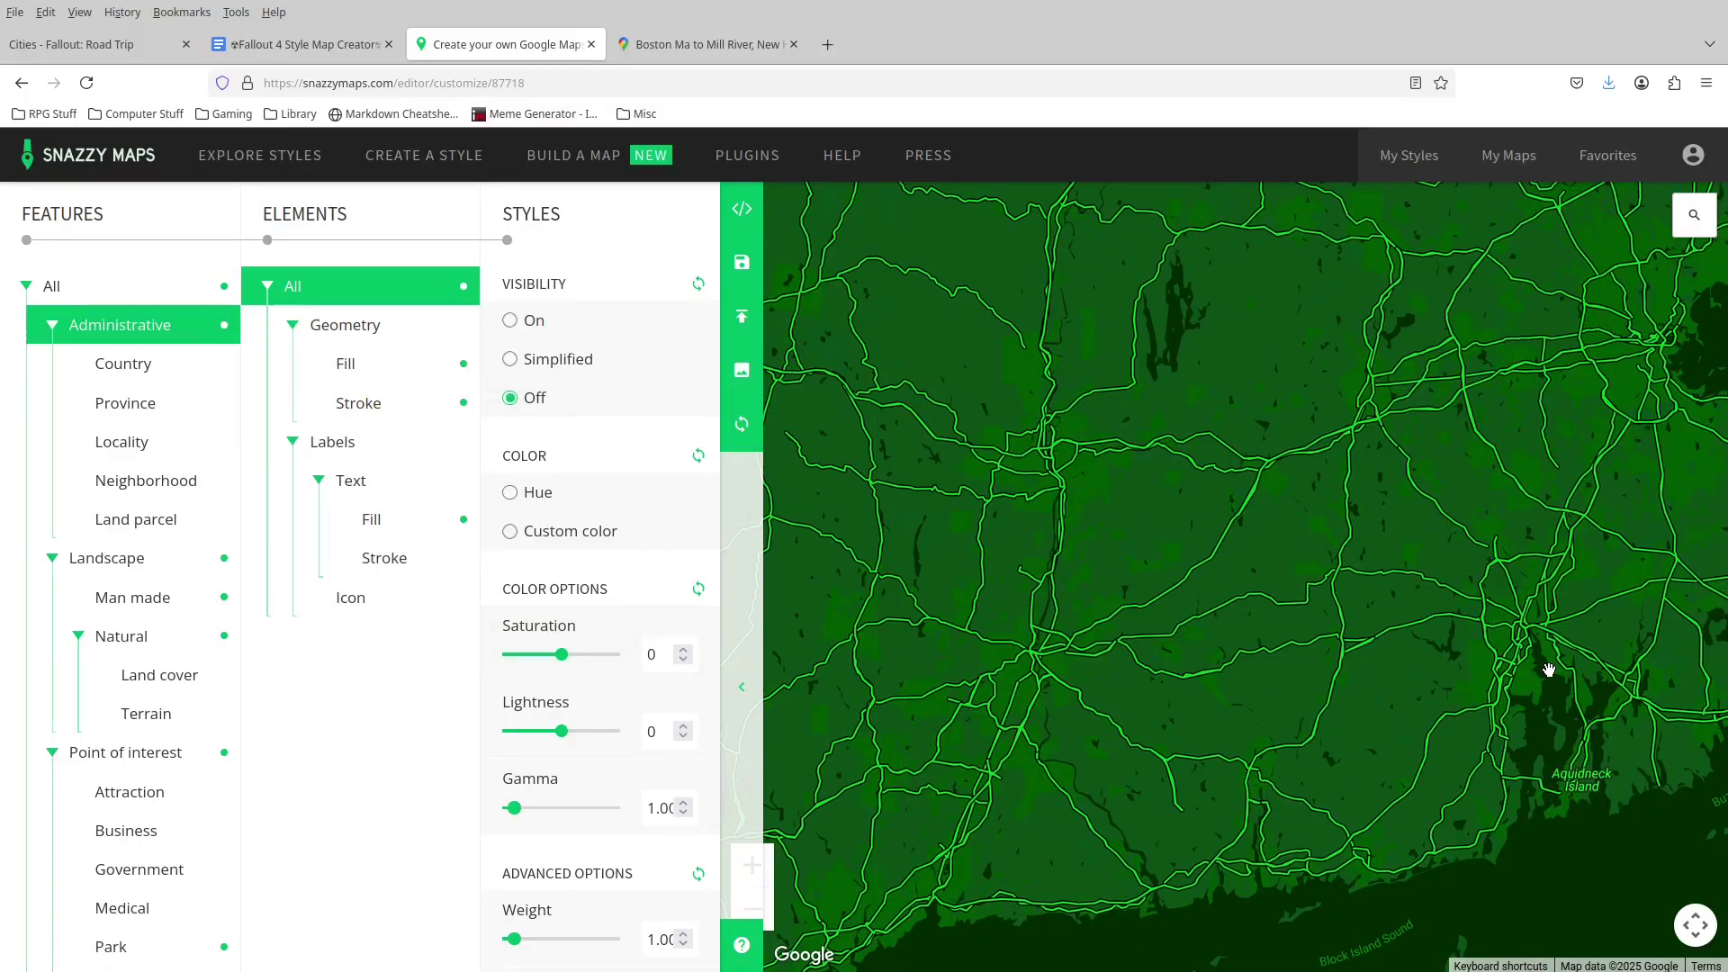
scroll(181, 771, down, 7)
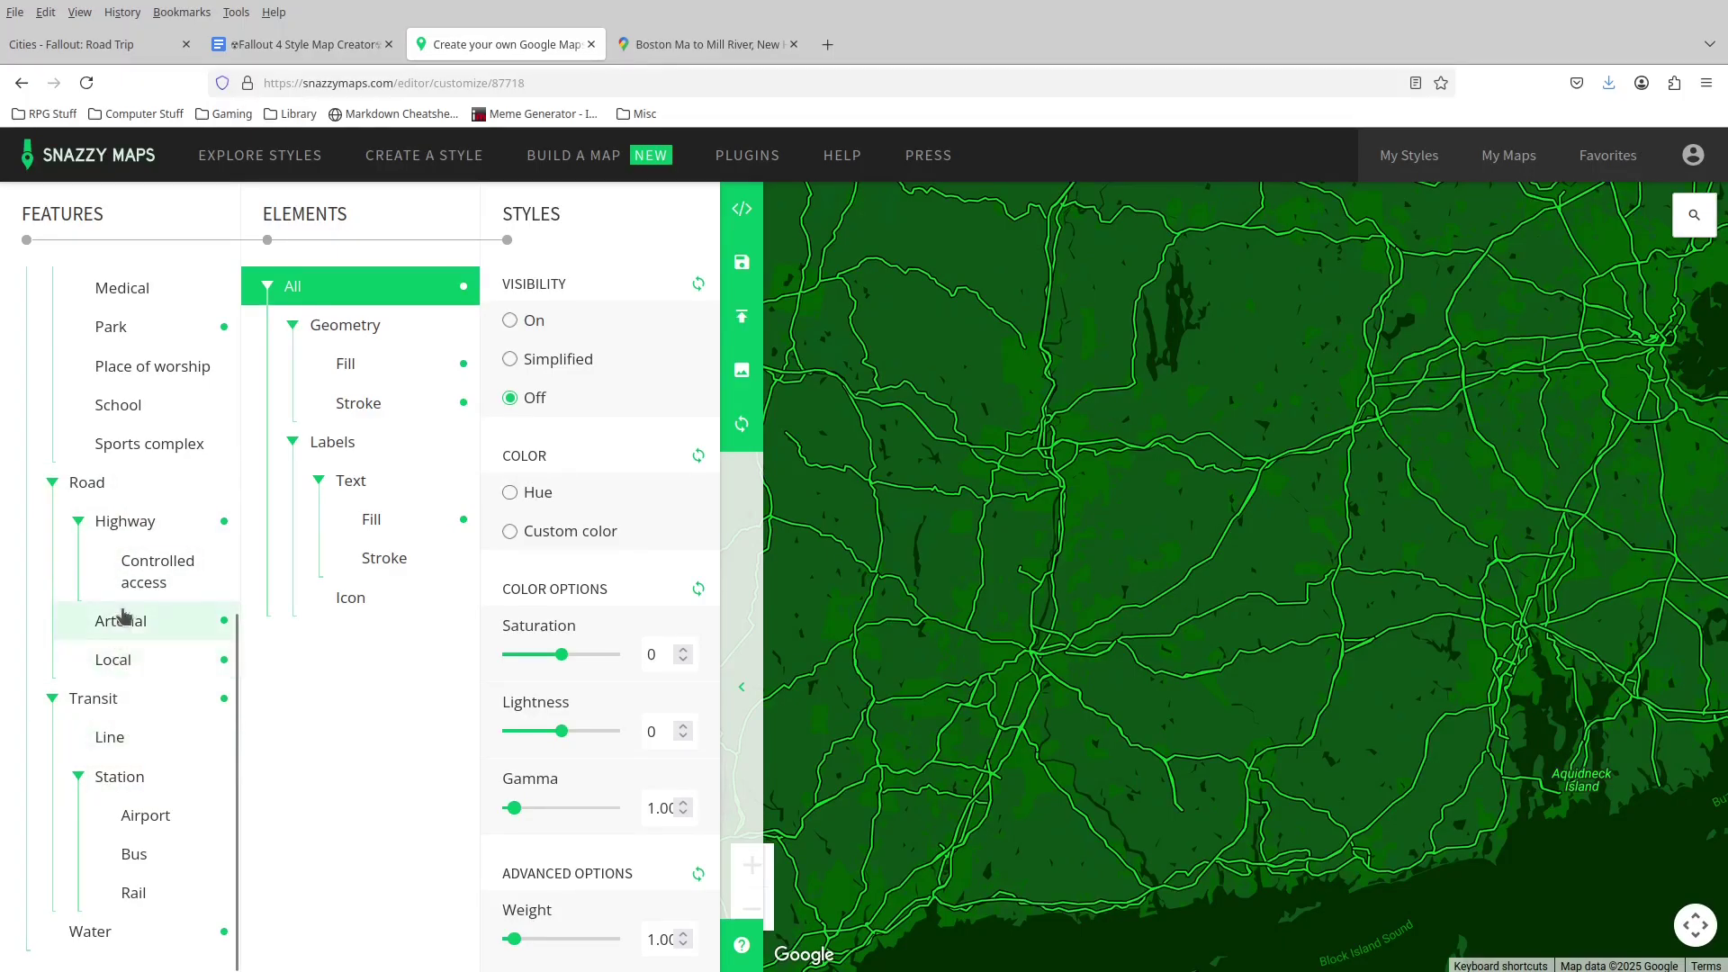
scroll(172, 705, up, 1)
scroll(172, 705, up, 6)
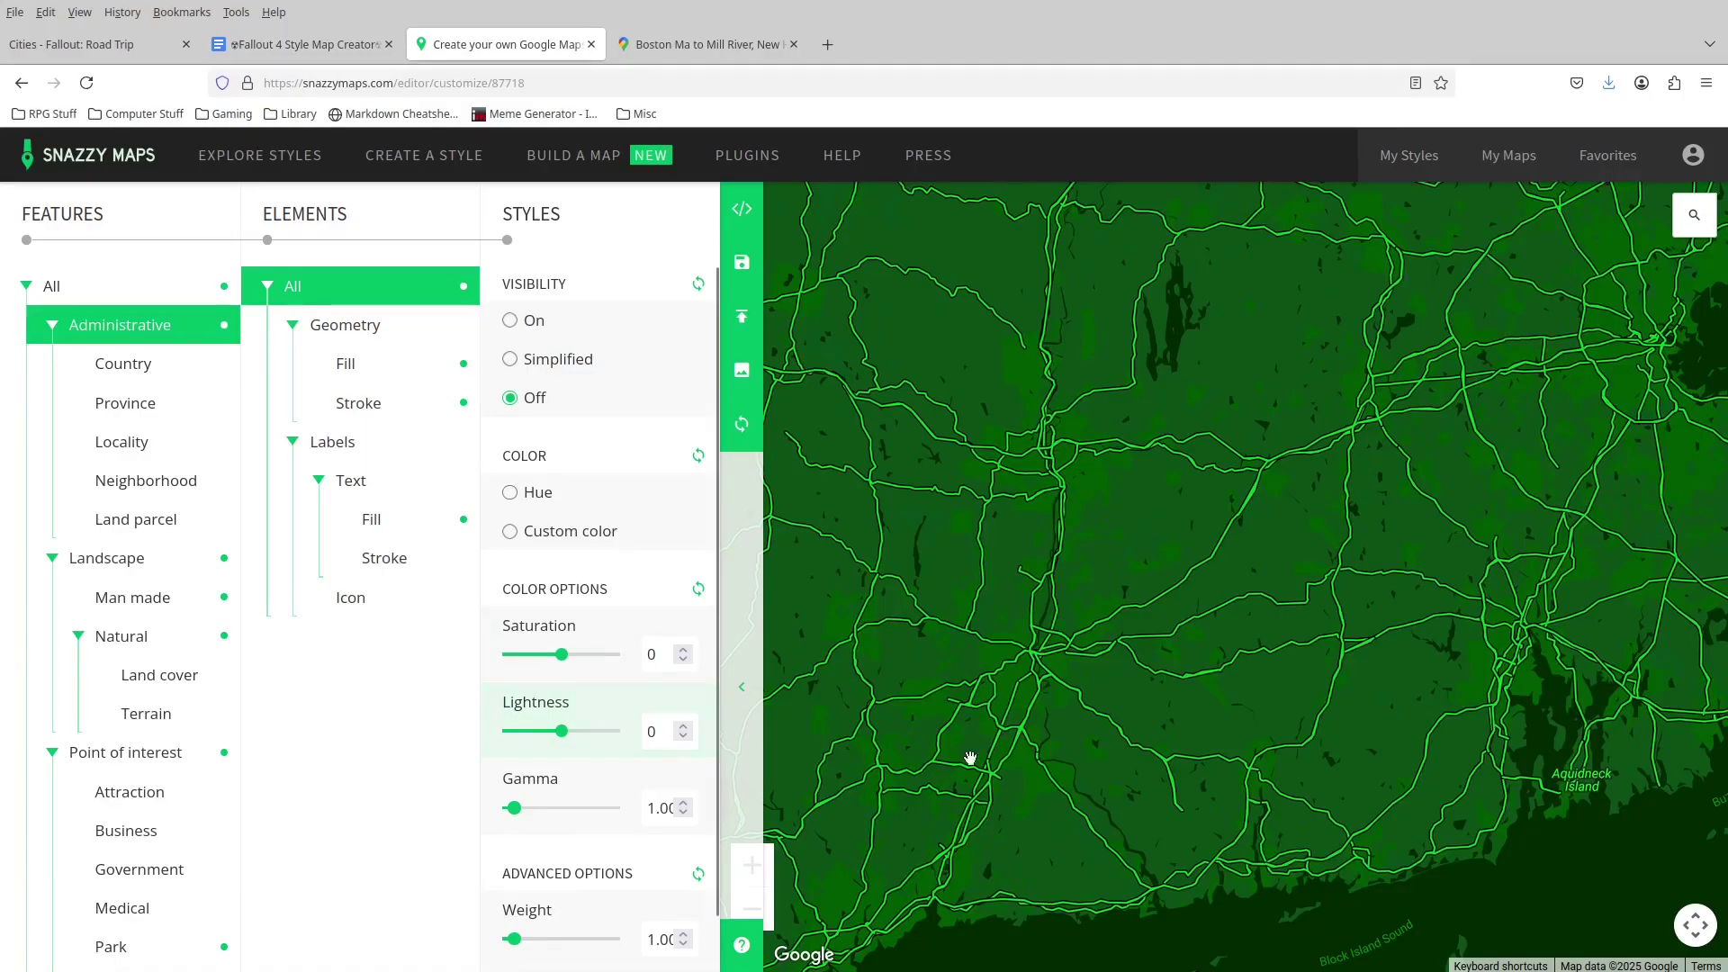
click(743, 685)
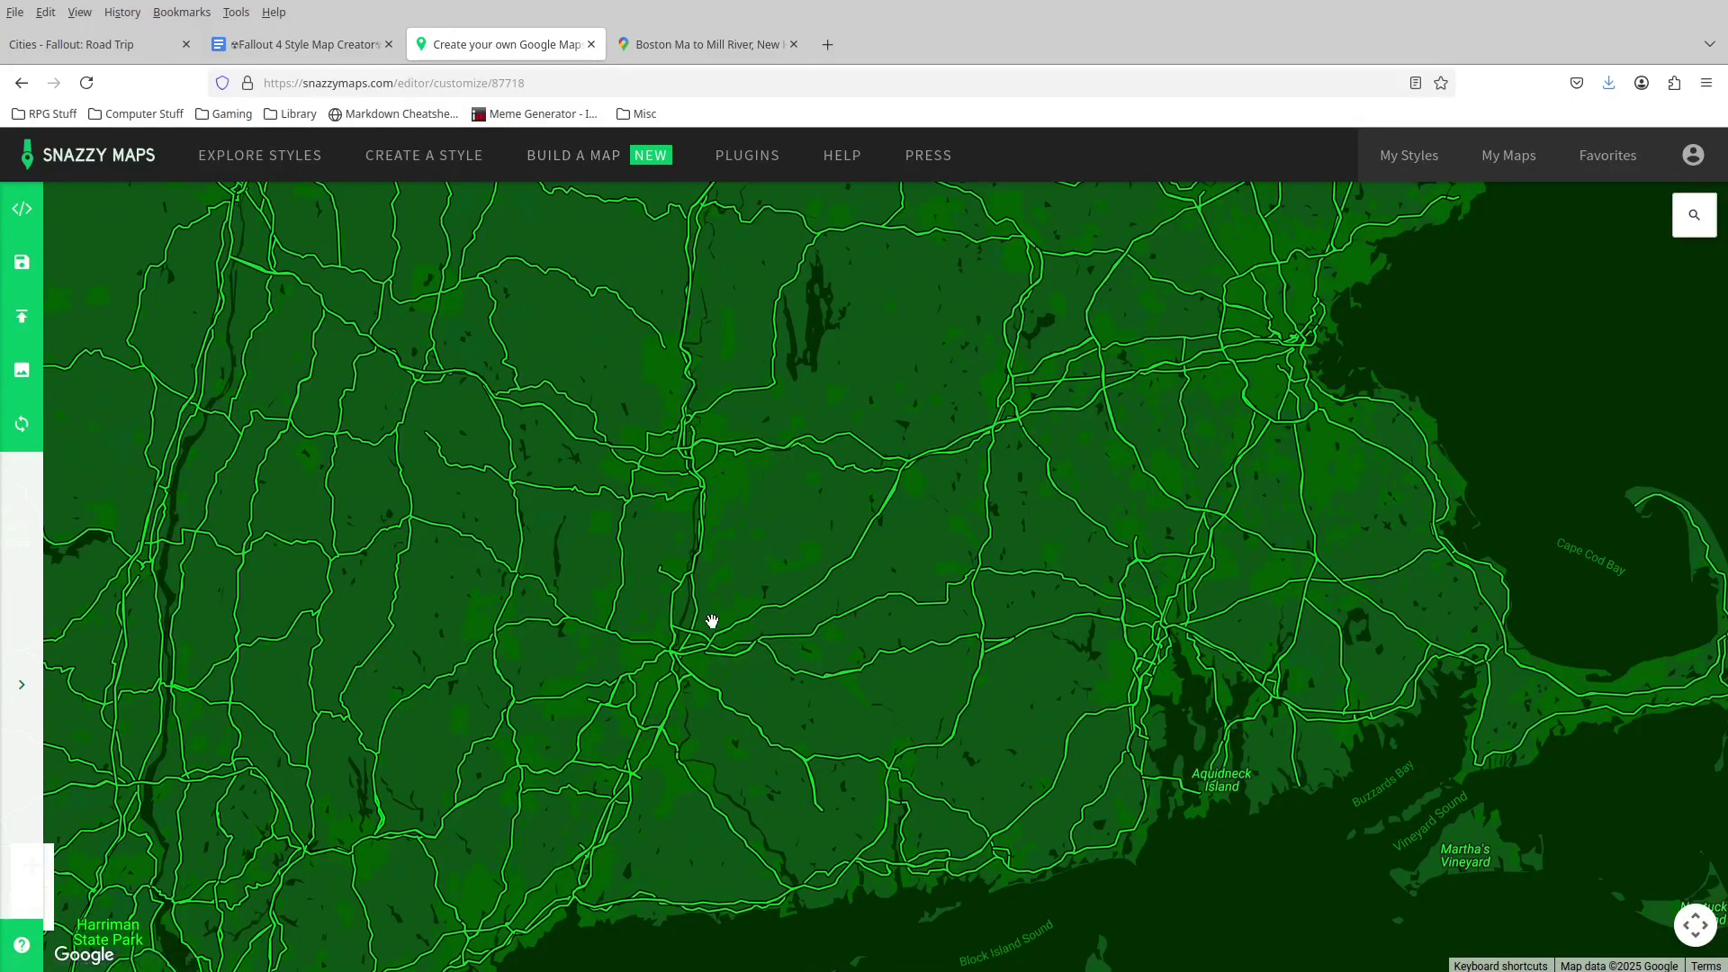
Compare the map with administrative elements shown and hidden, leaving their visibility off.
click(22, 209)
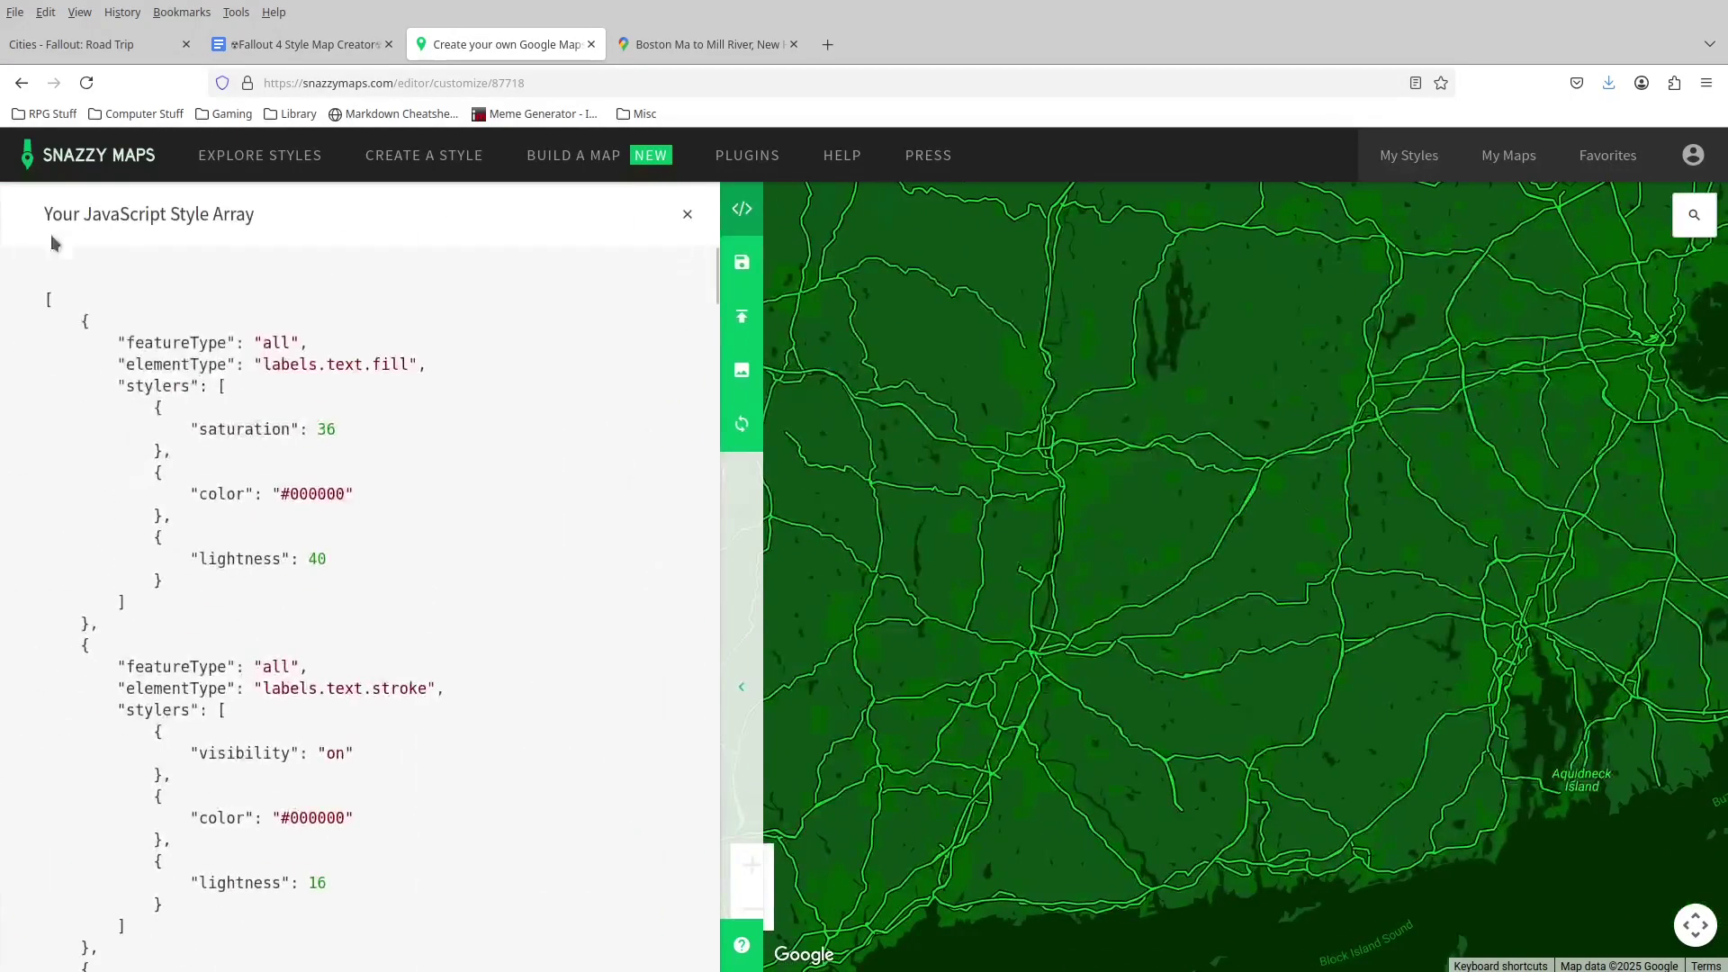
click(687, 214)
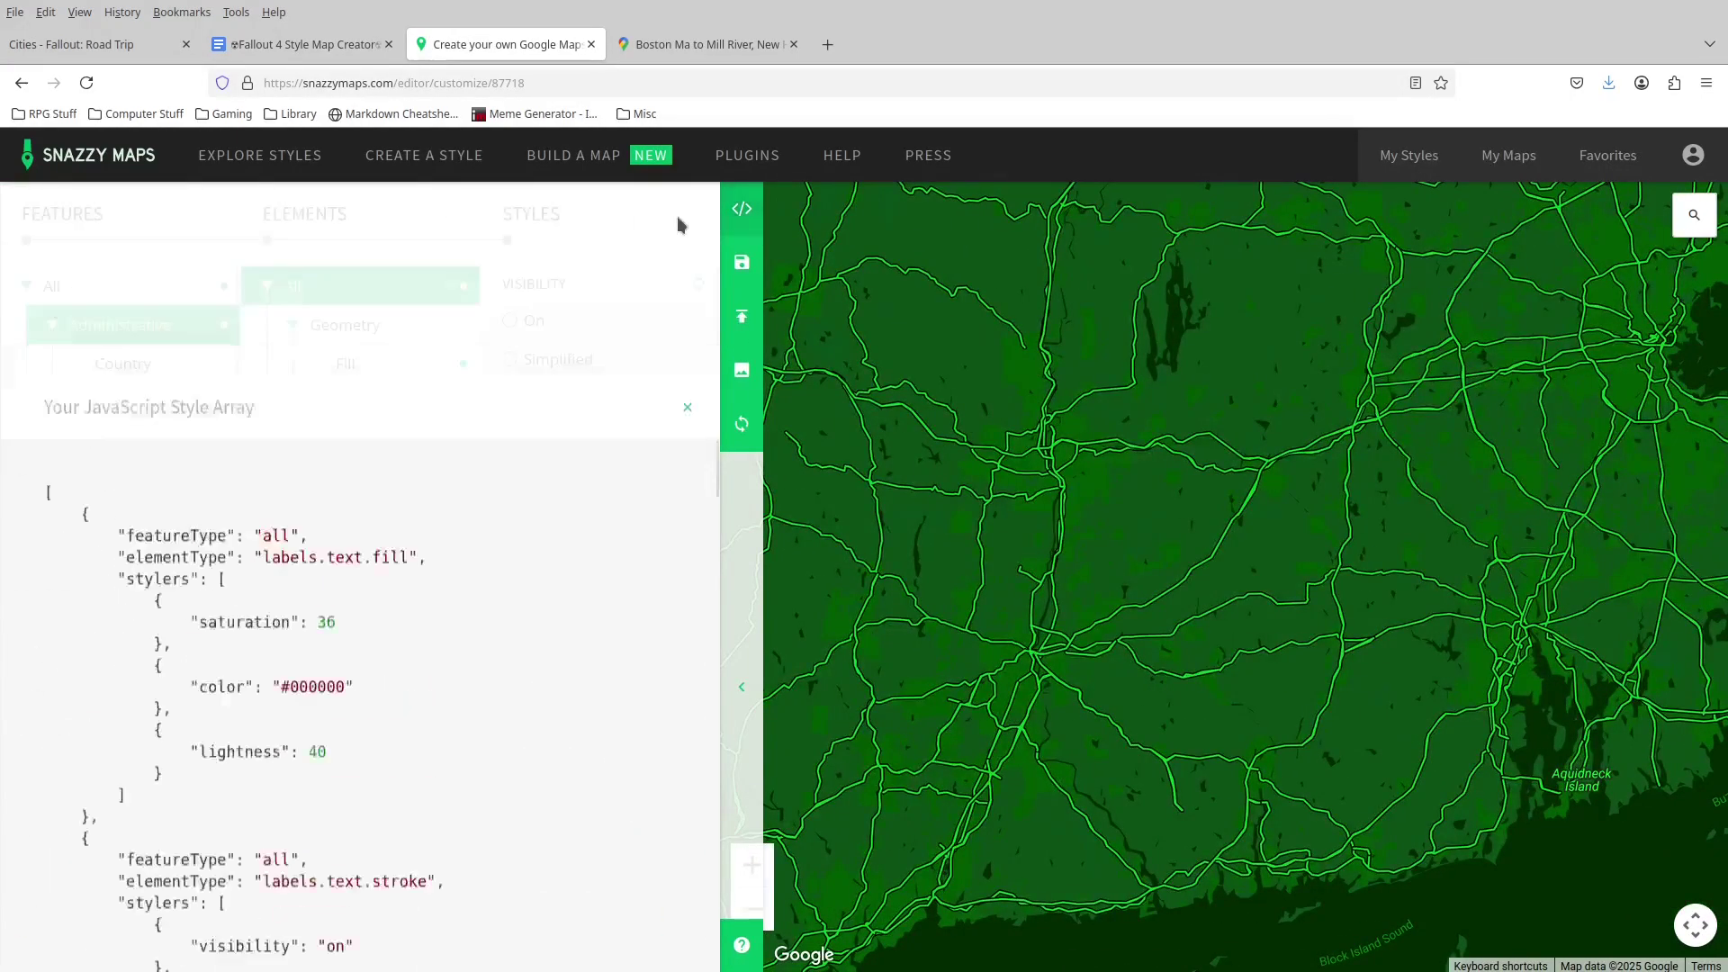
click(511, 326)
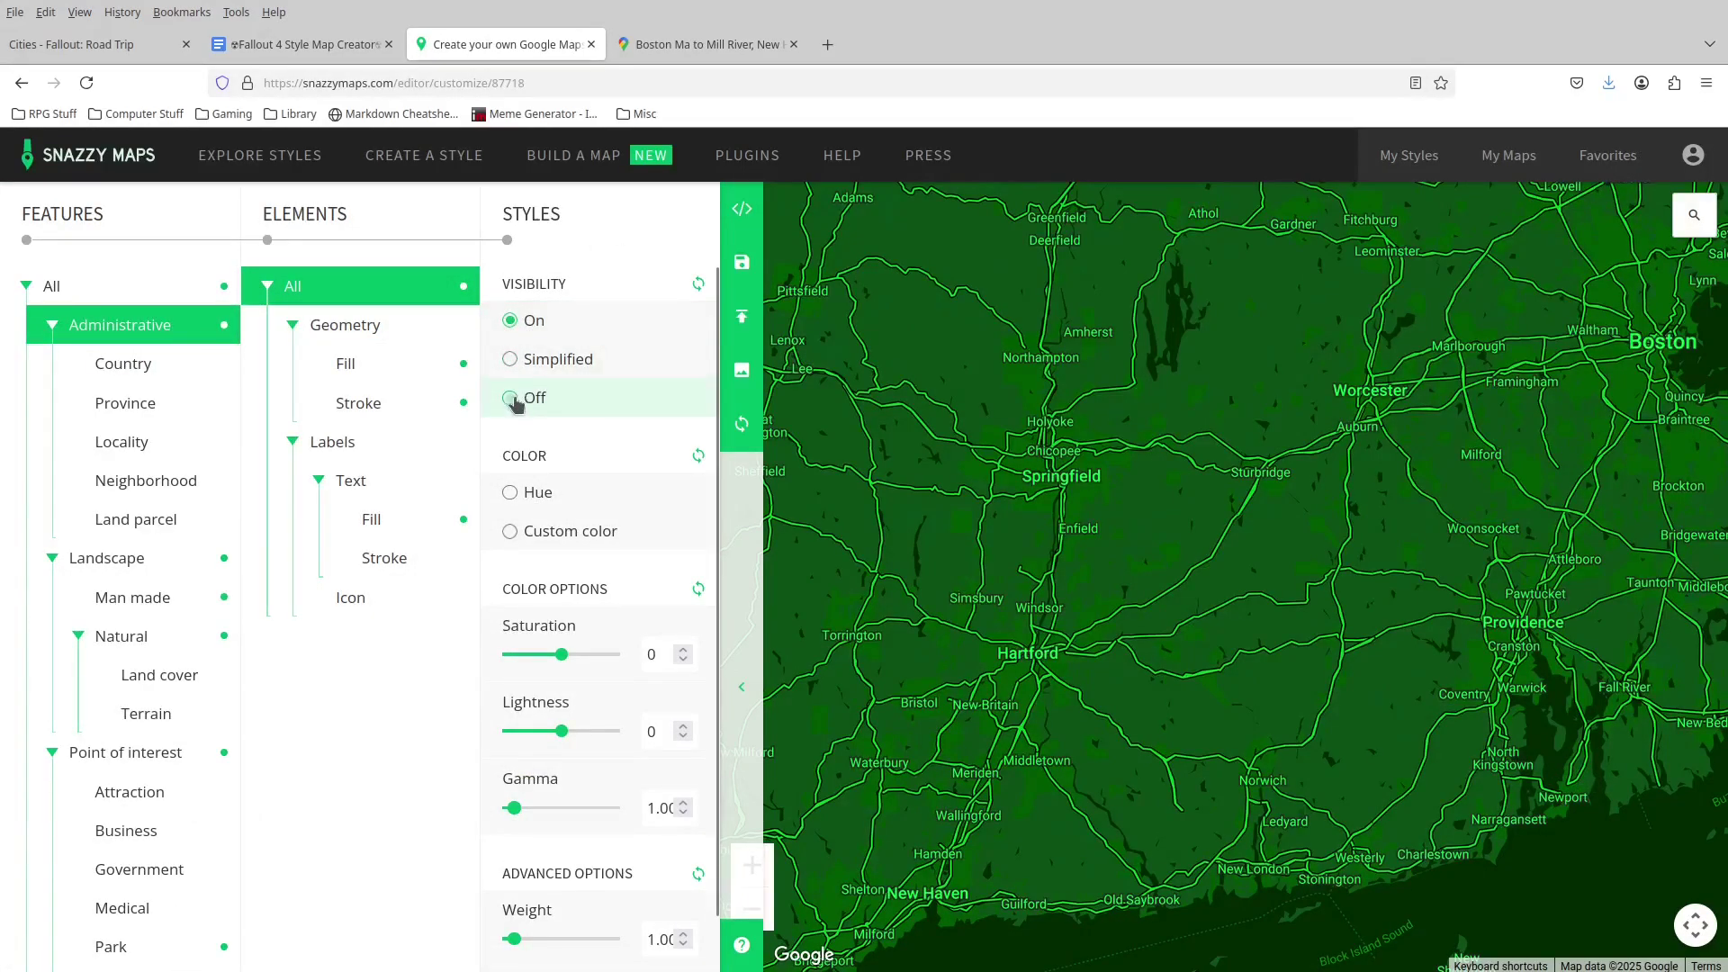
click(511, 398)
click(510, 322)
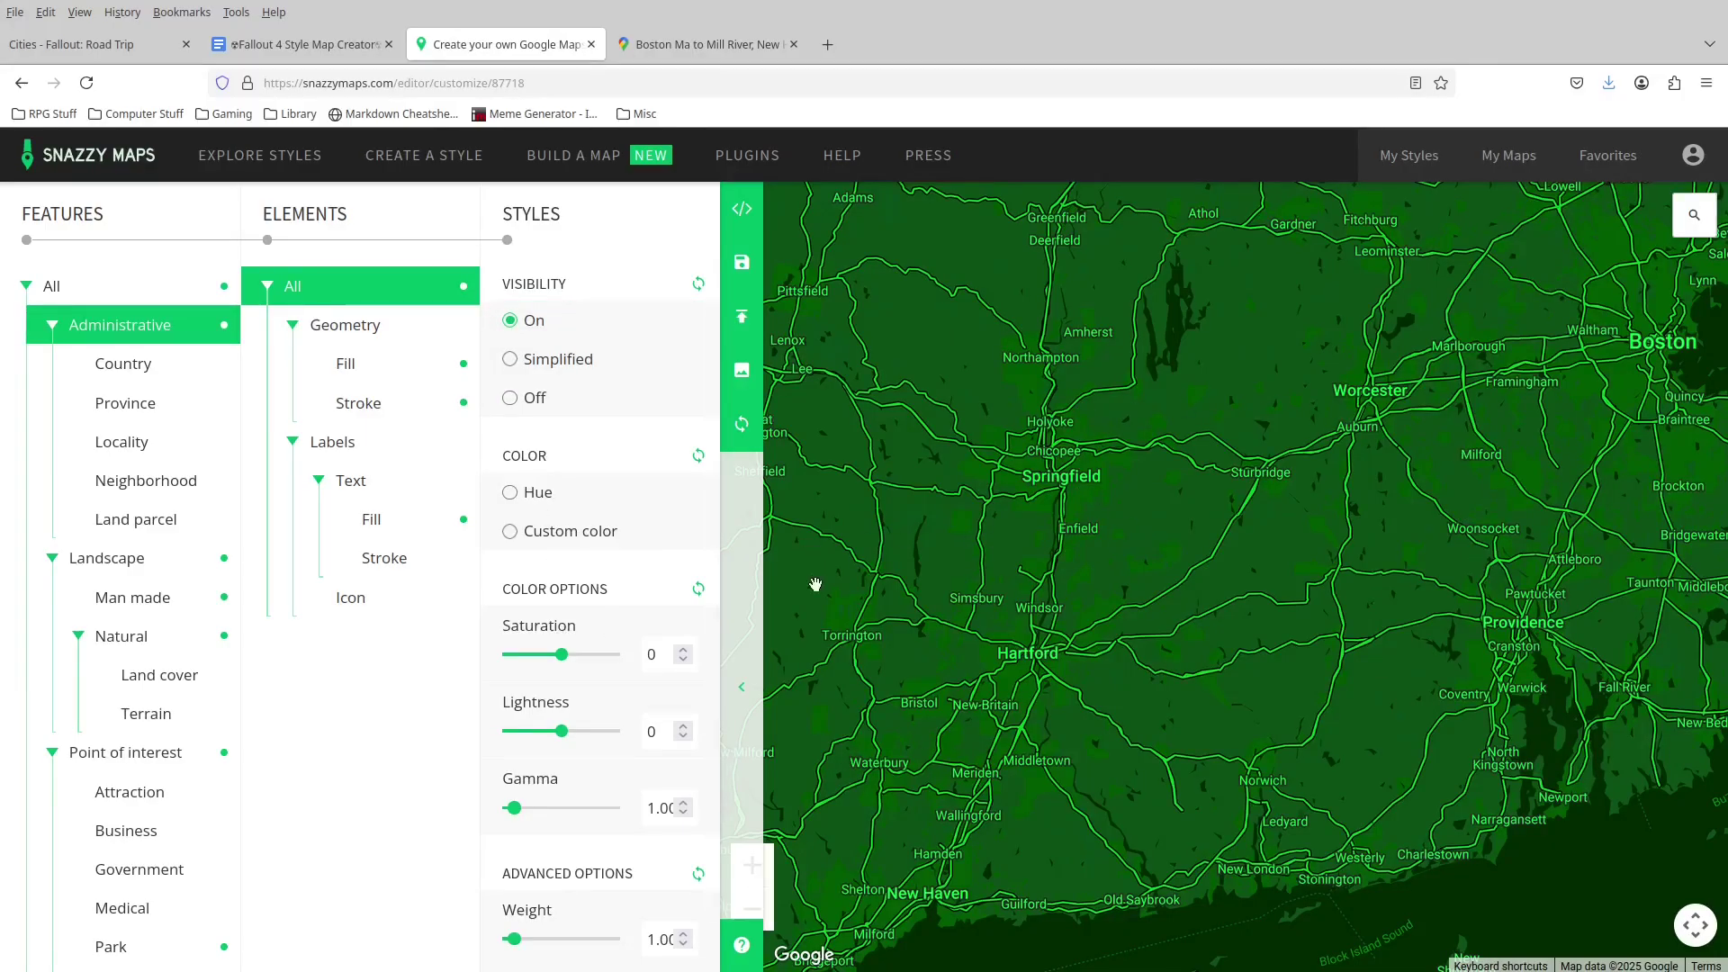
click(510, 398)
click(725, 585)
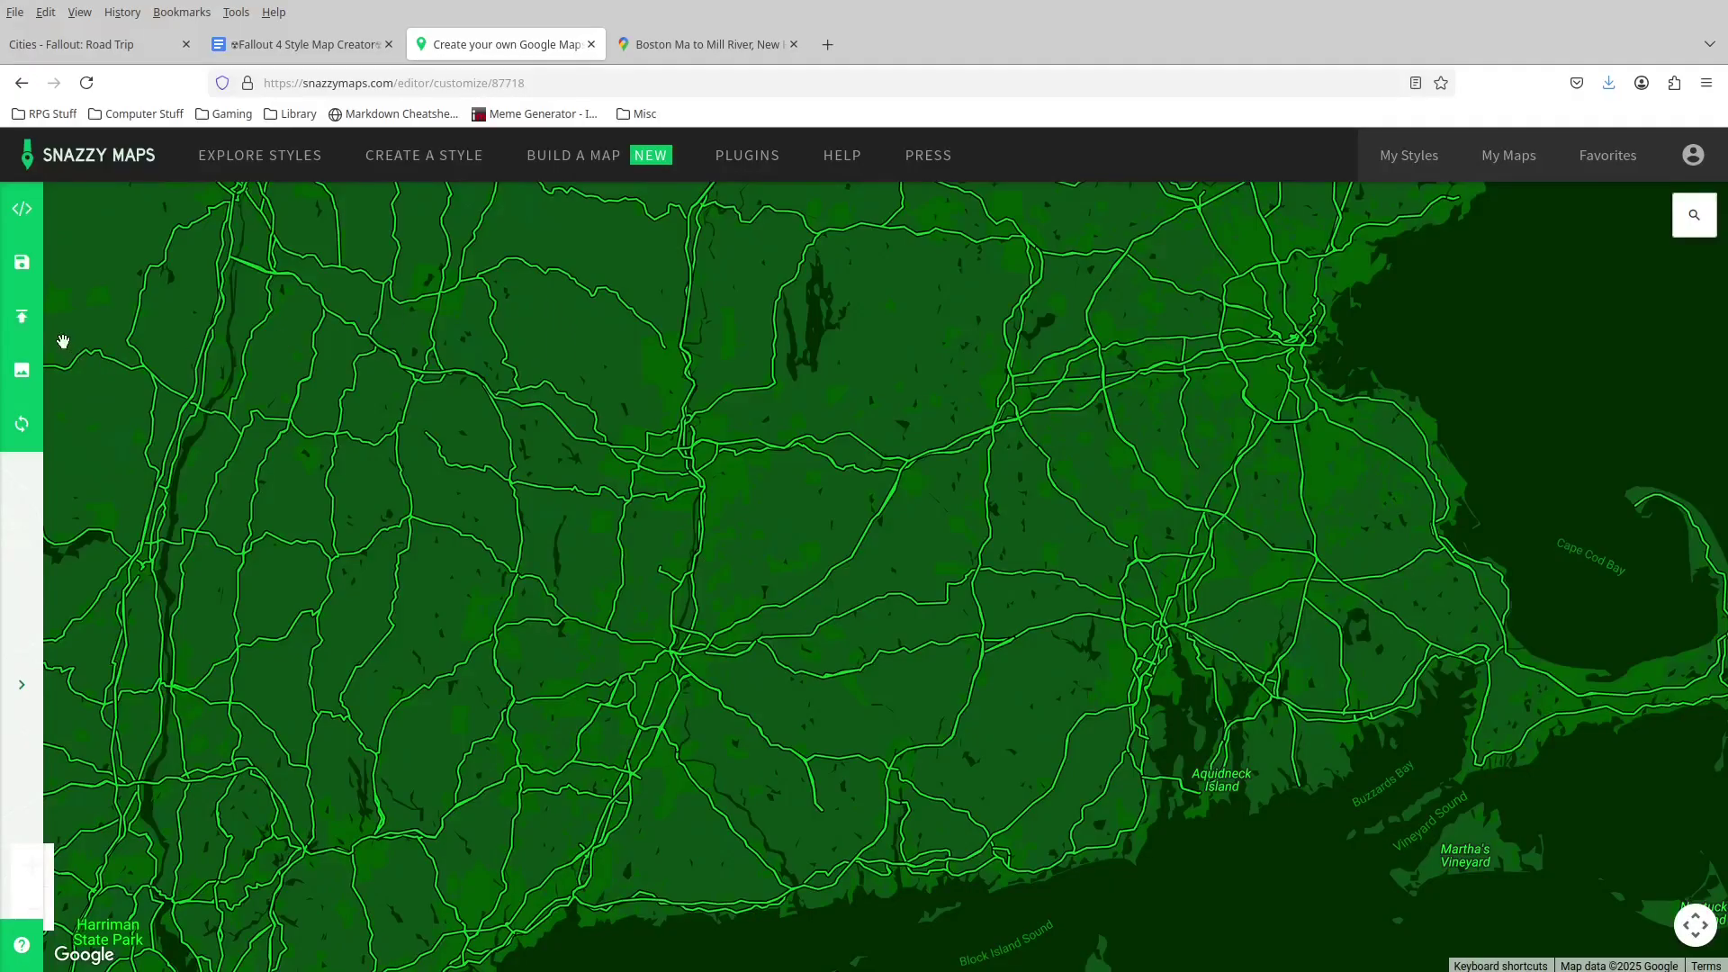
Set up the image download at 1000 x 1000 px with a 3x scale factor, and frame the Boston and Hartford area.
click(22, 371)
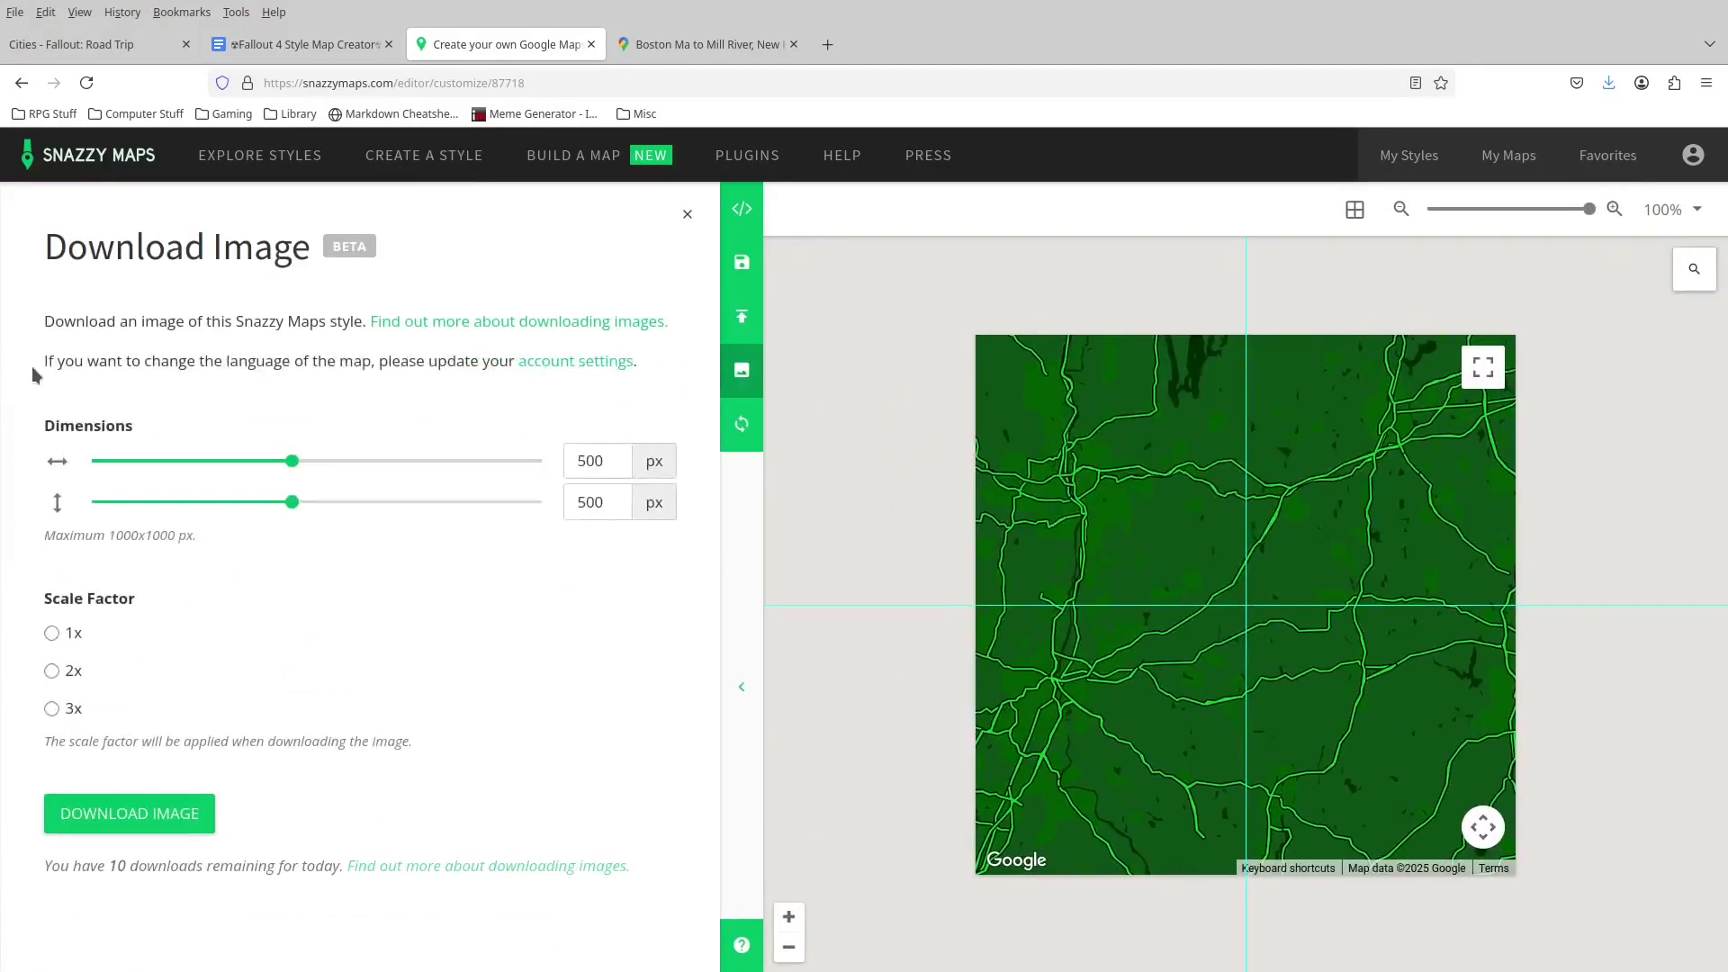
drag(297, 461, 687, 262)
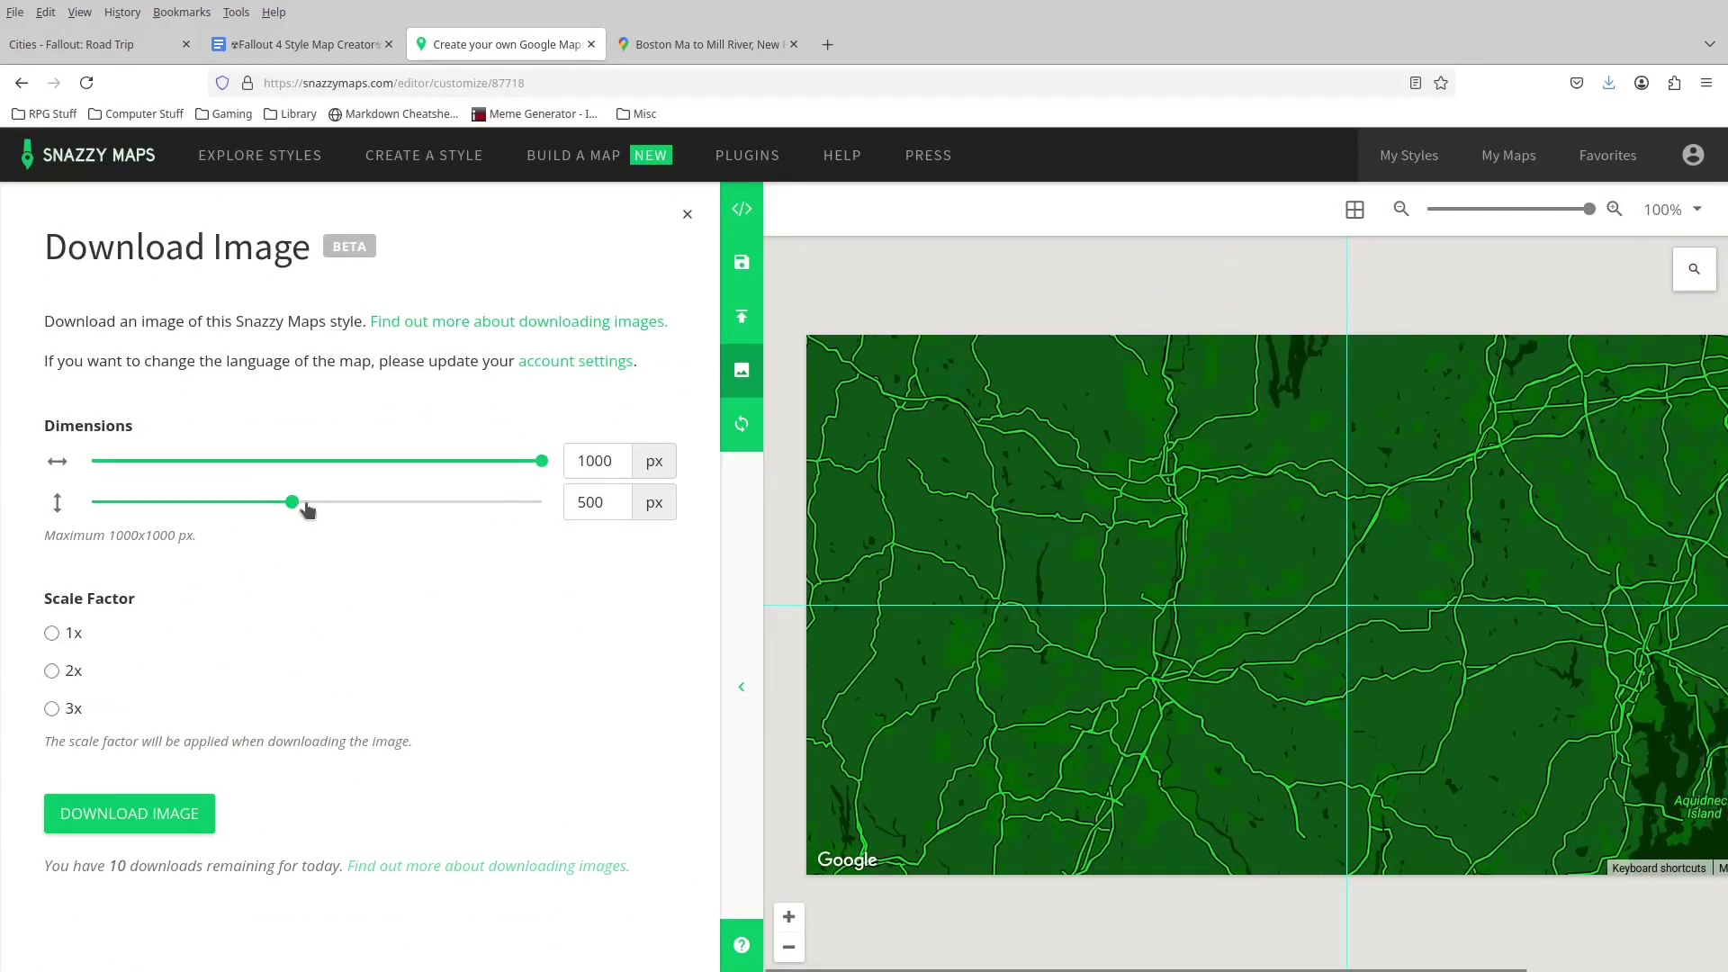
drag(305, 505, 549, 501)
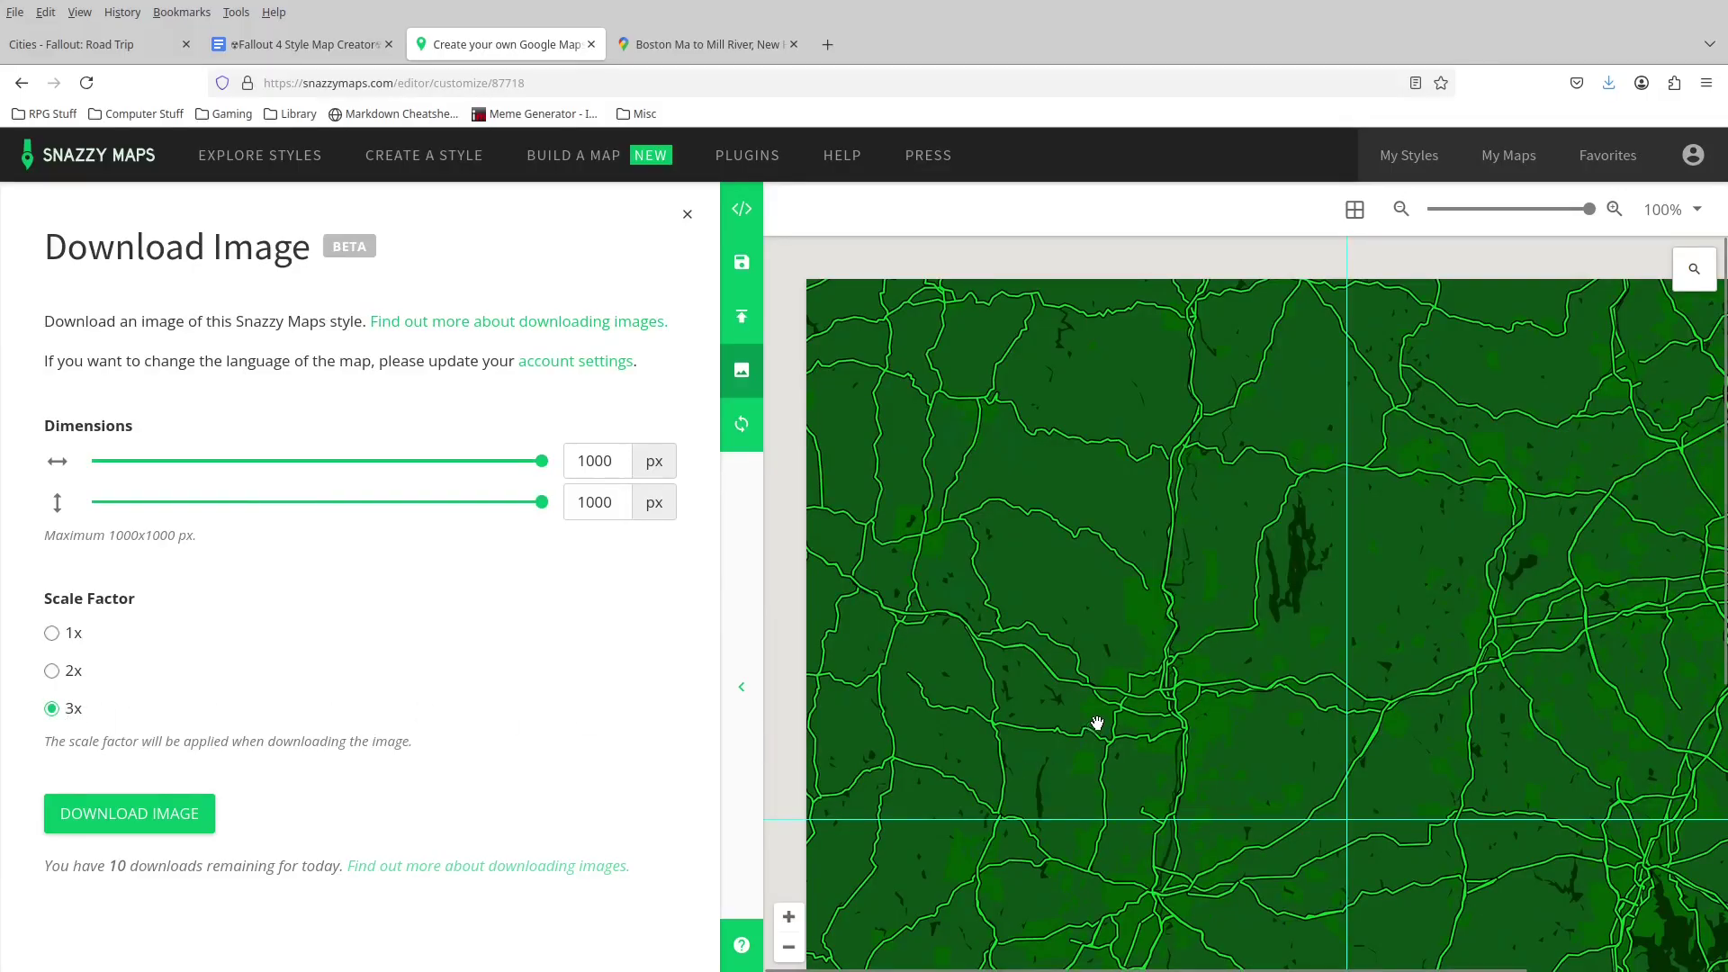
scroll(1170, 725, down, 5)
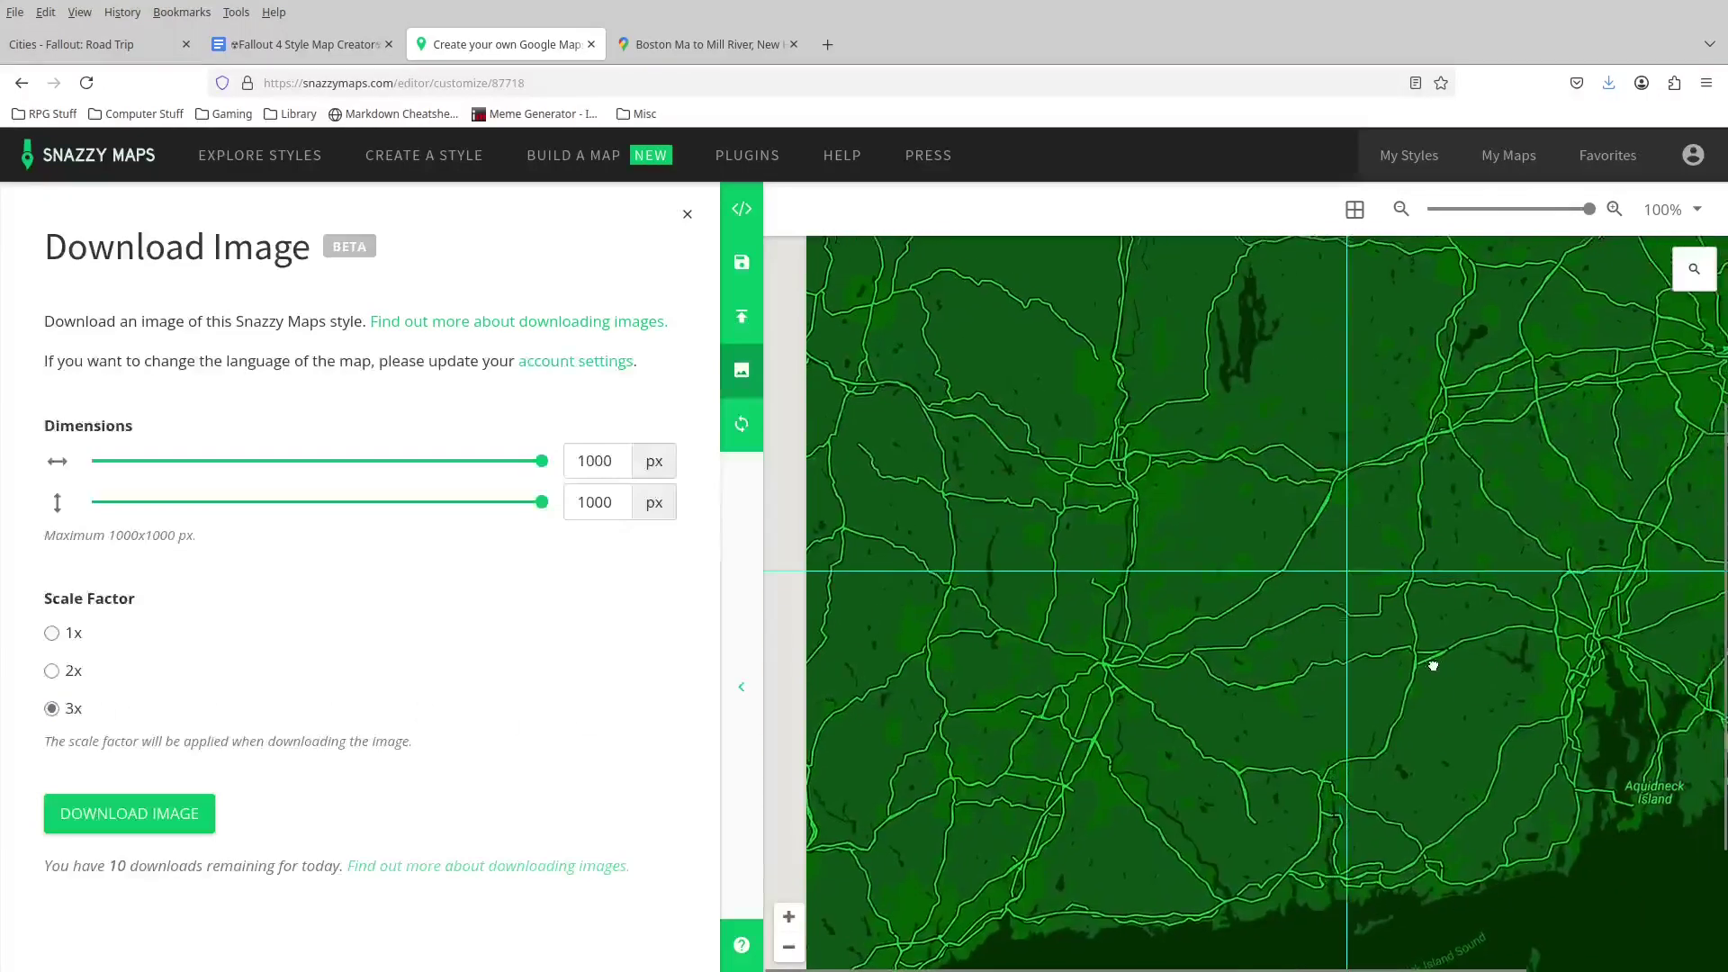
drag(1433, 666, 1325, 729)
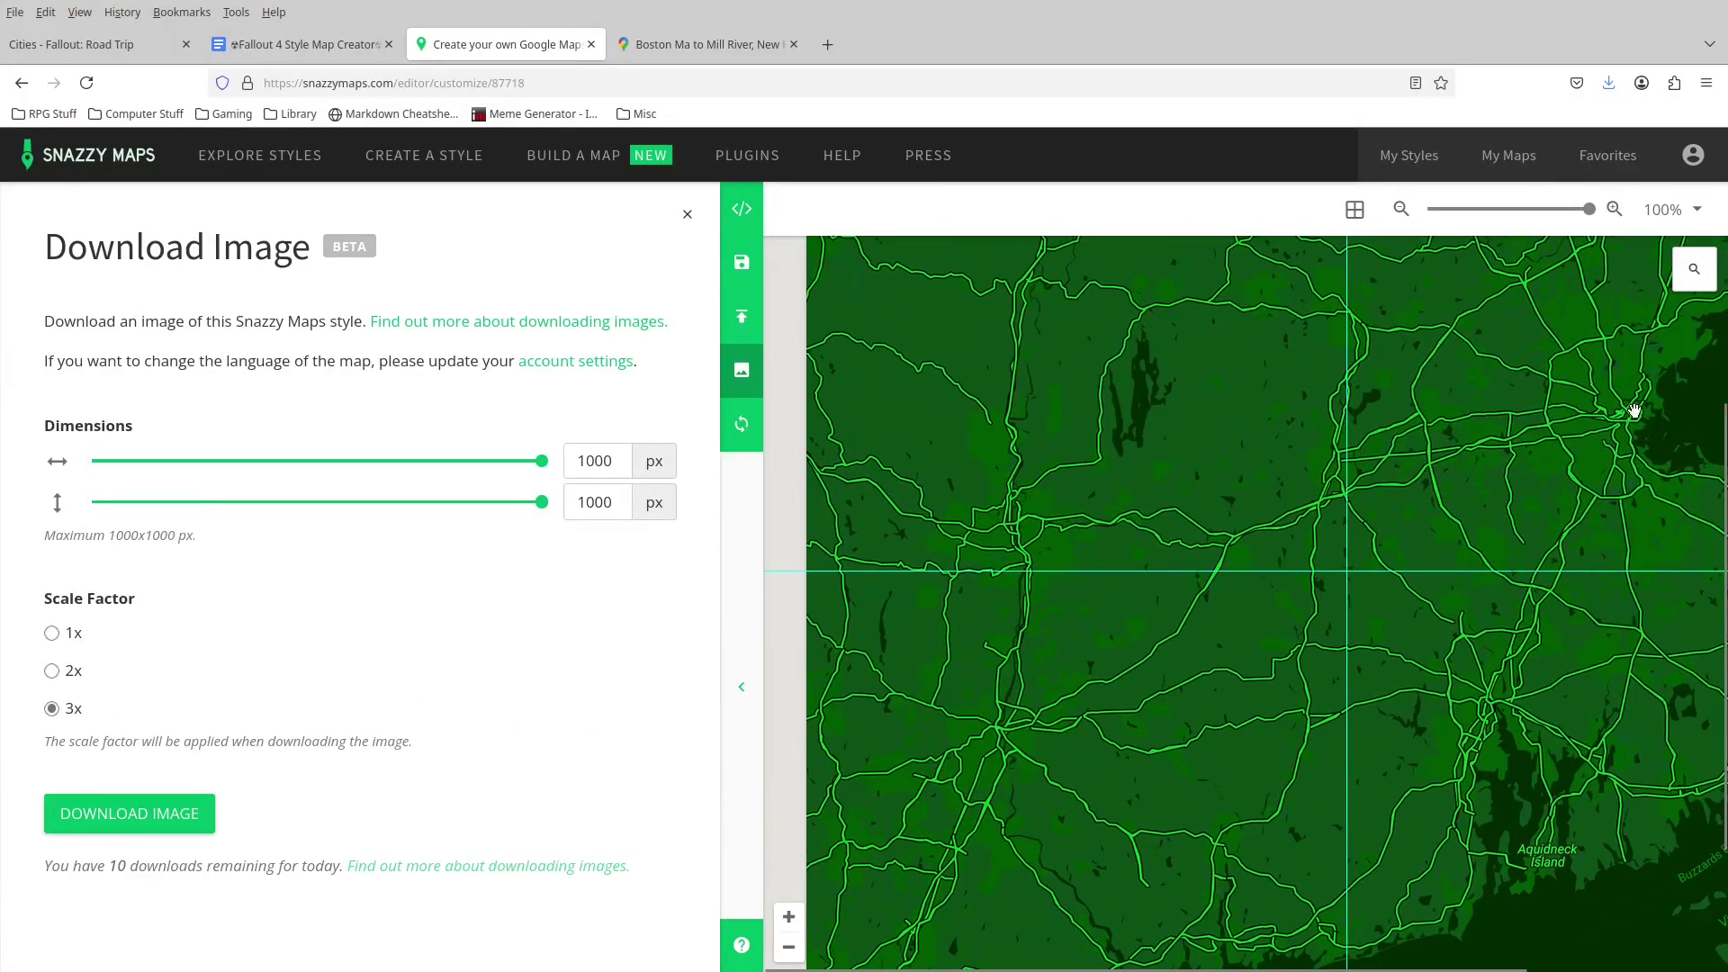
Try framing the area from Boston through Hartford to the coast in the download preview at 90% preview zoom.
drag(1040, 715, 1088, 609)
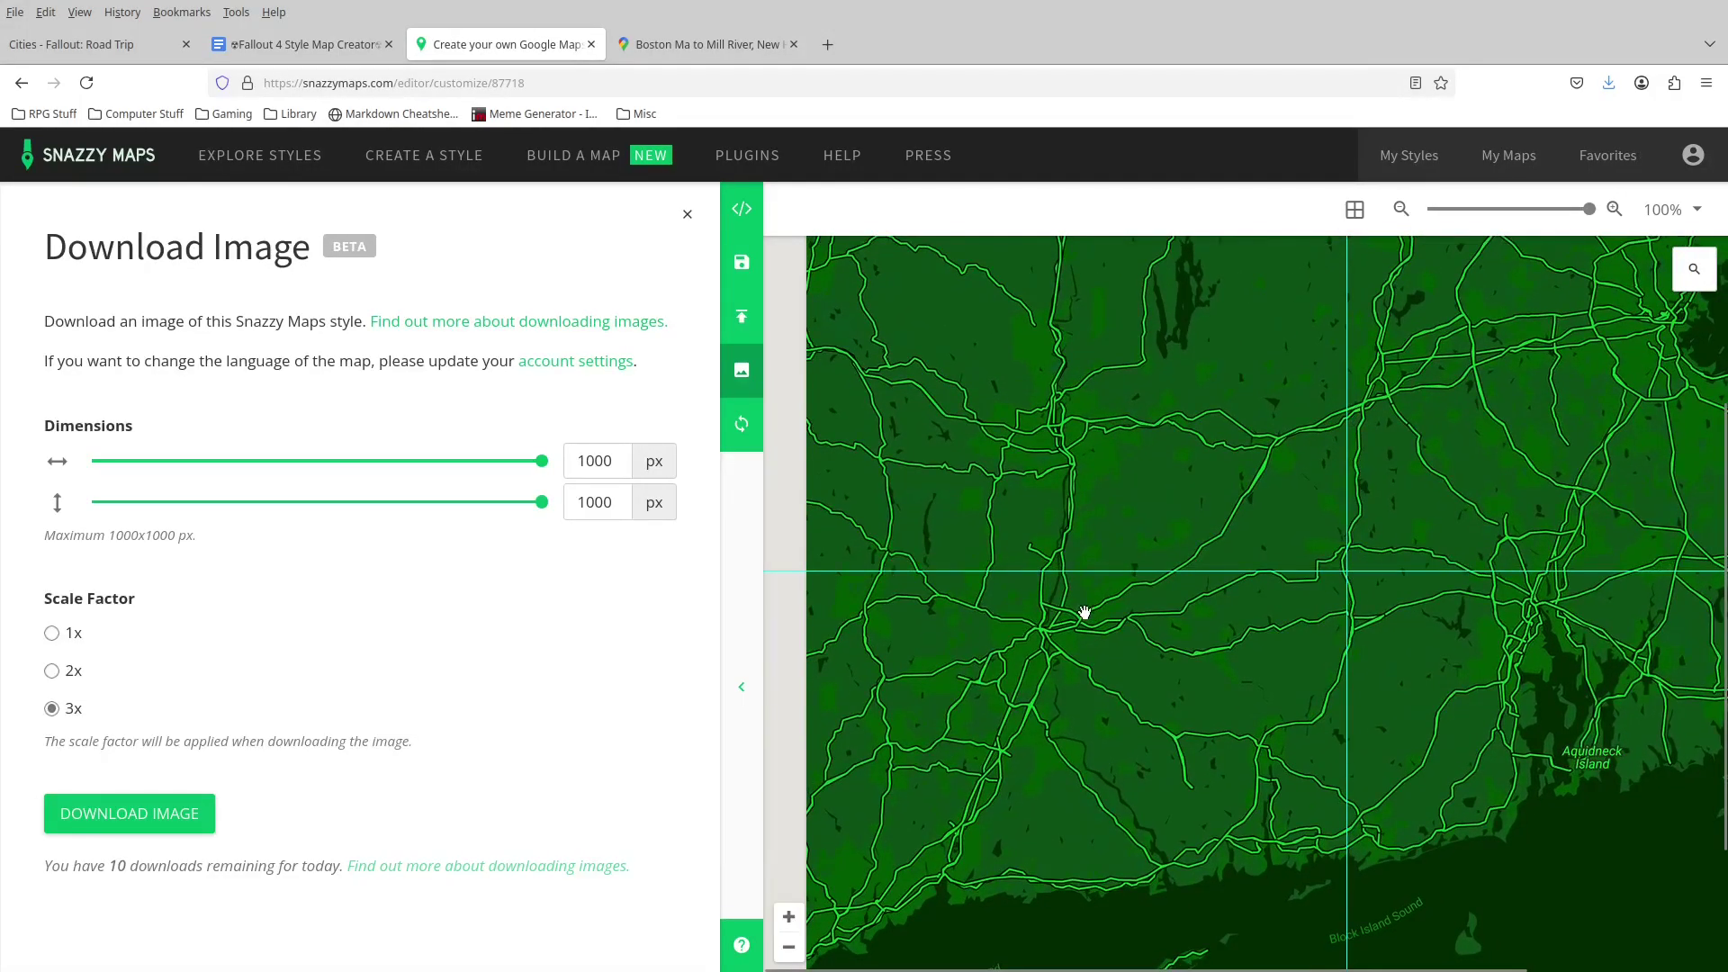
click(1402, 210)
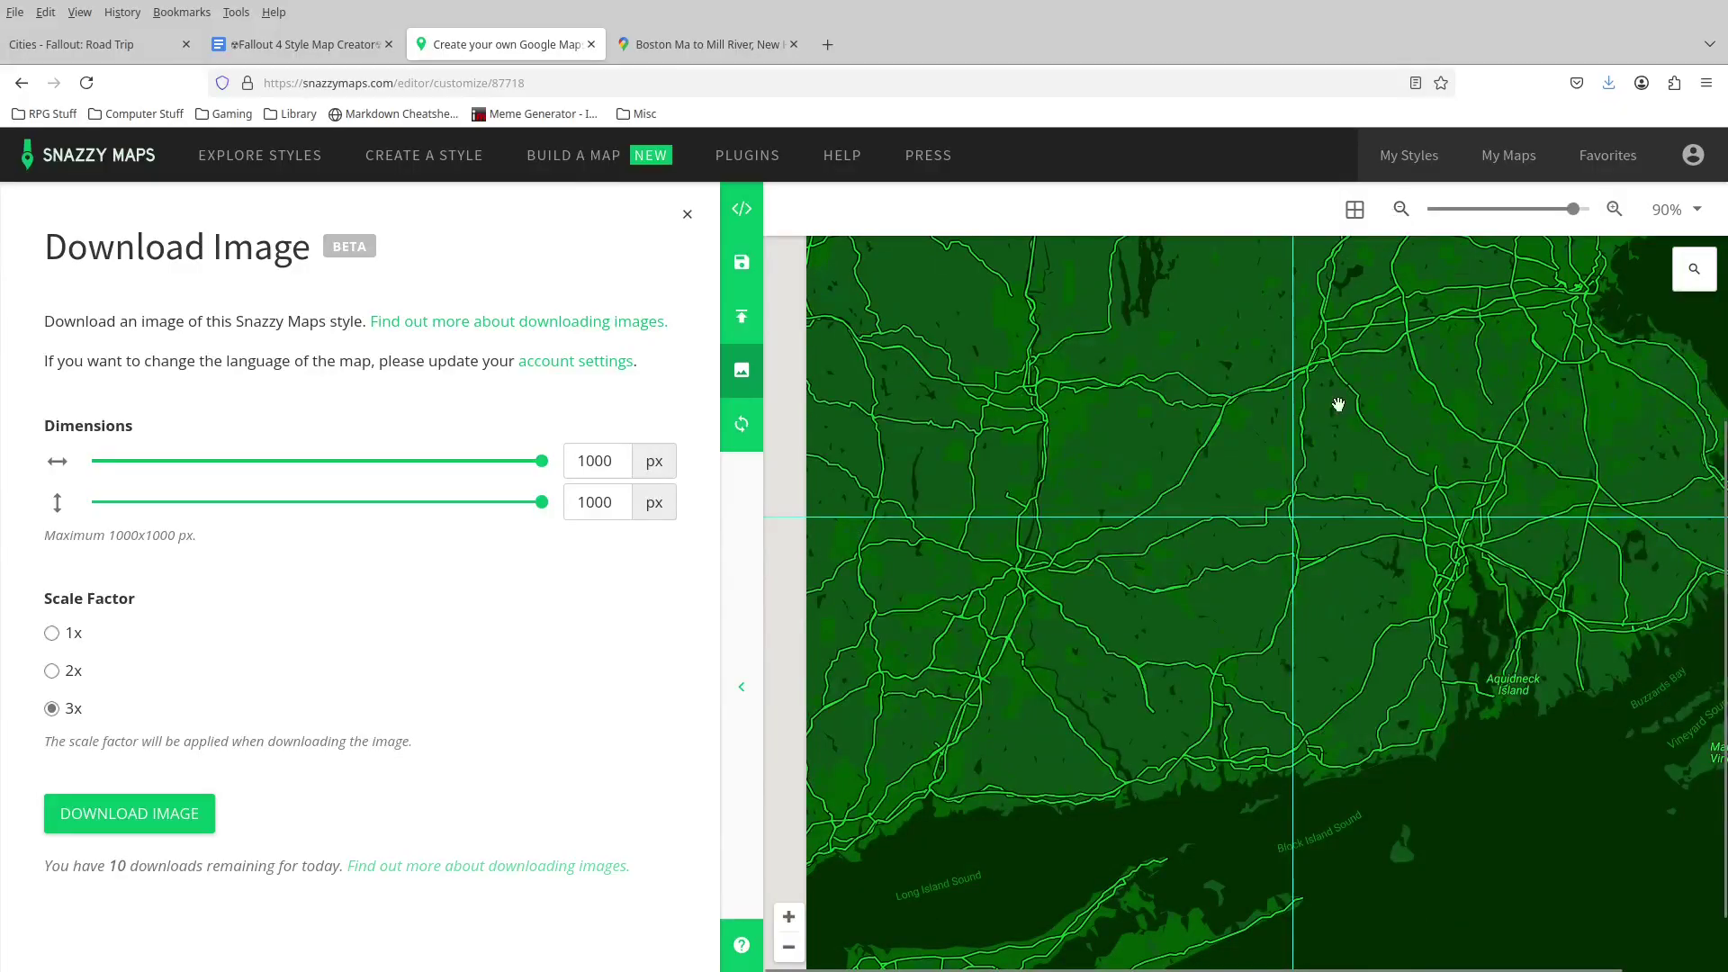
drag(1339, 404, 1395, 495)
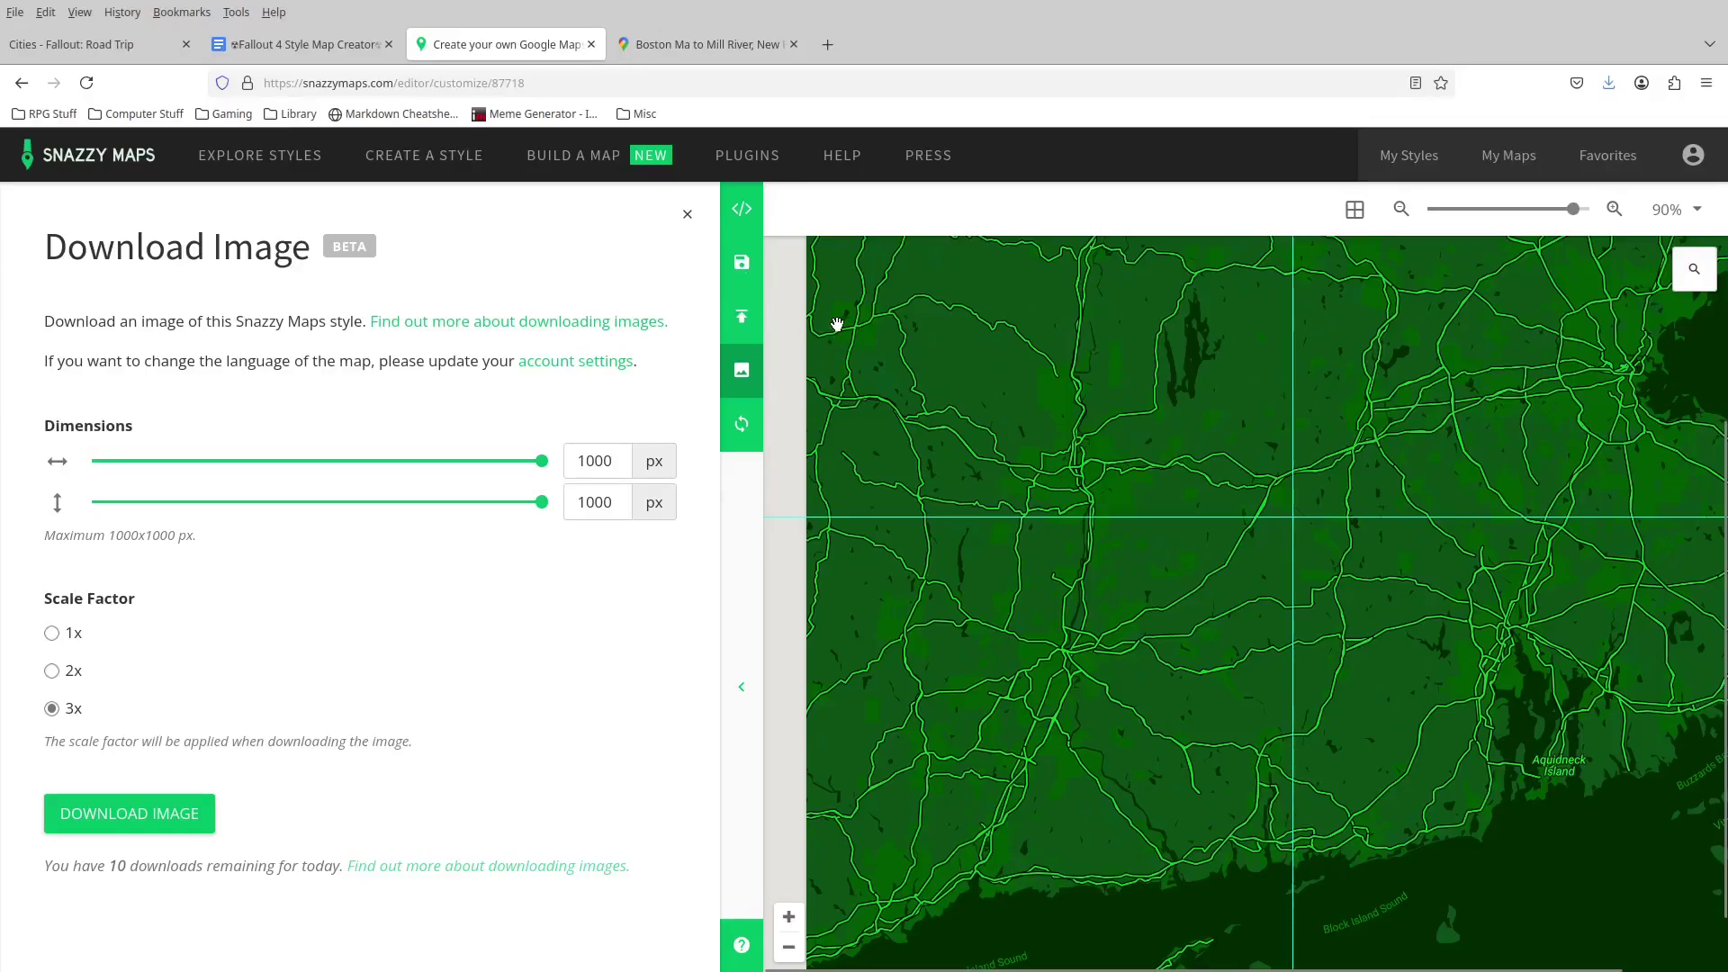
click(686, 214)
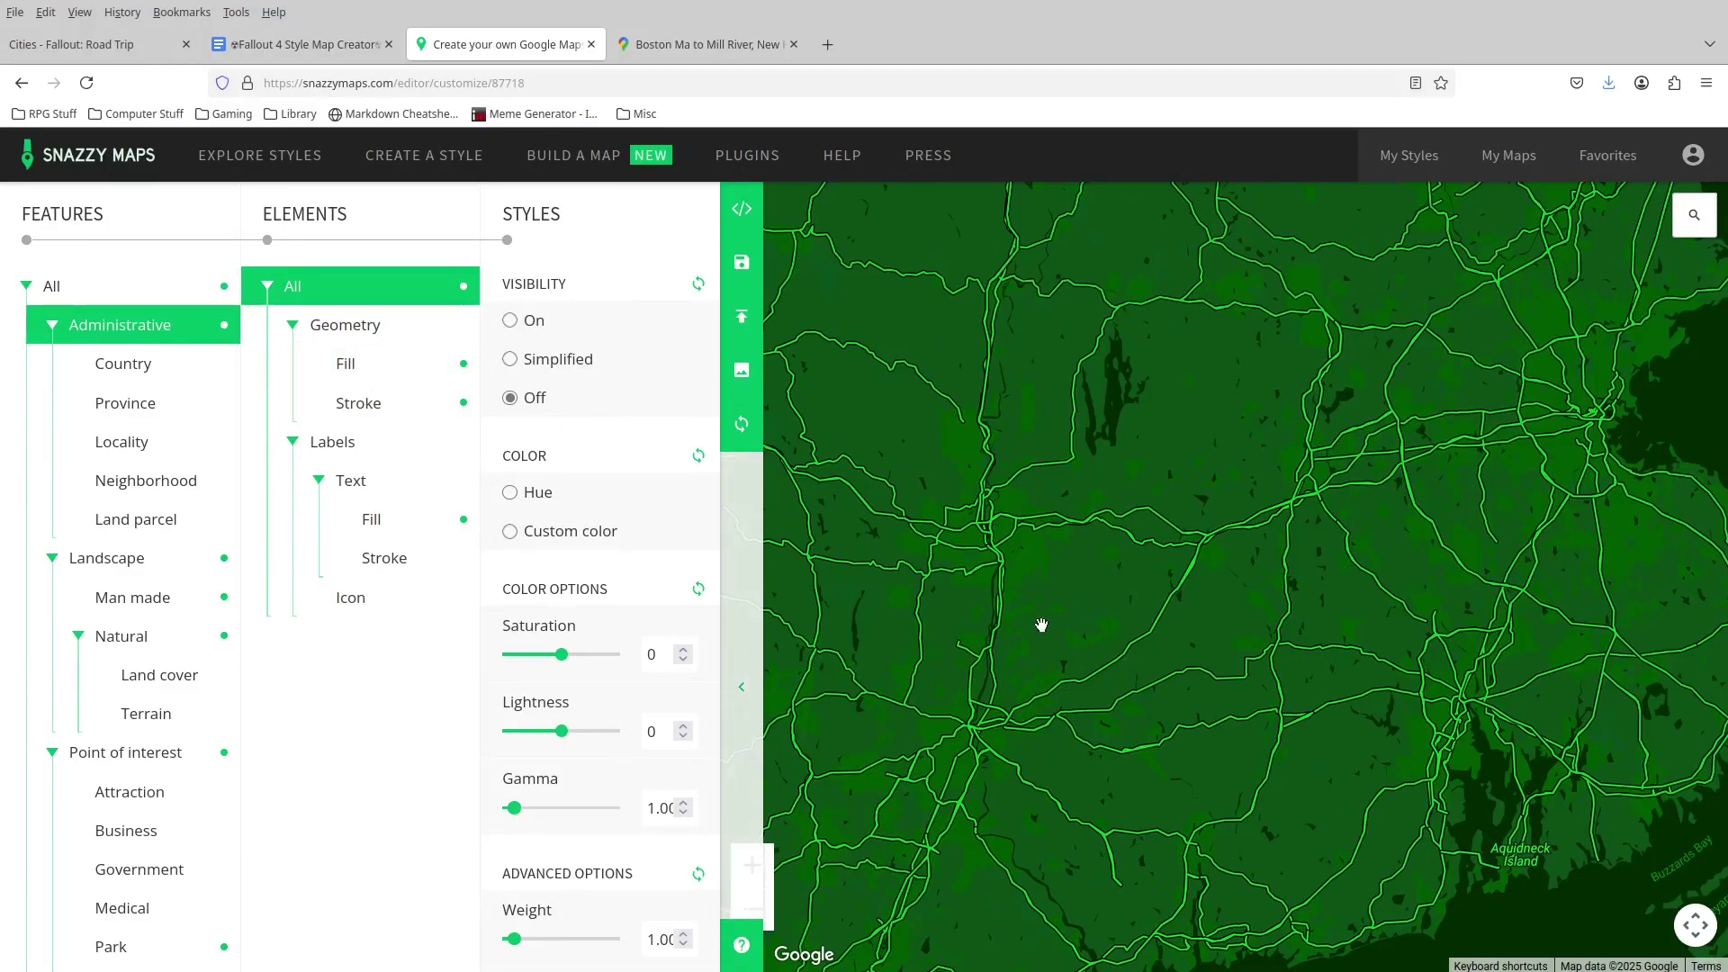
View the map at full width, zoomed out to cover New York, Long Island and New England.
click(751, 909)
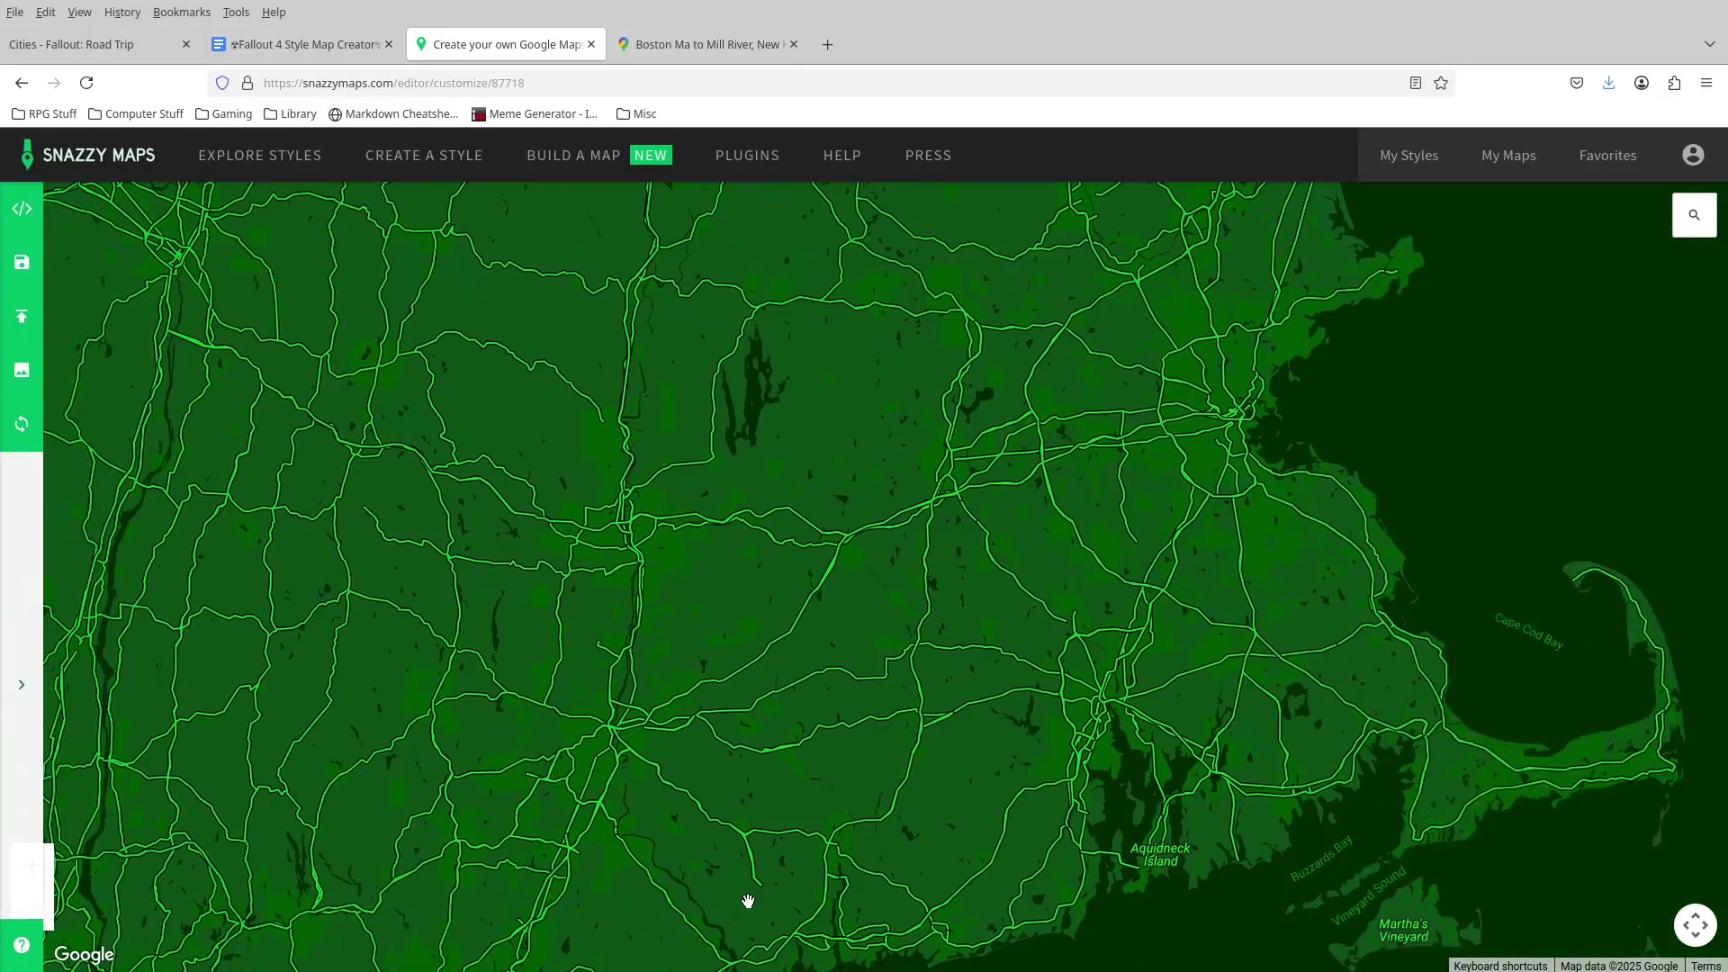
drag(606, 746, 801, 627)
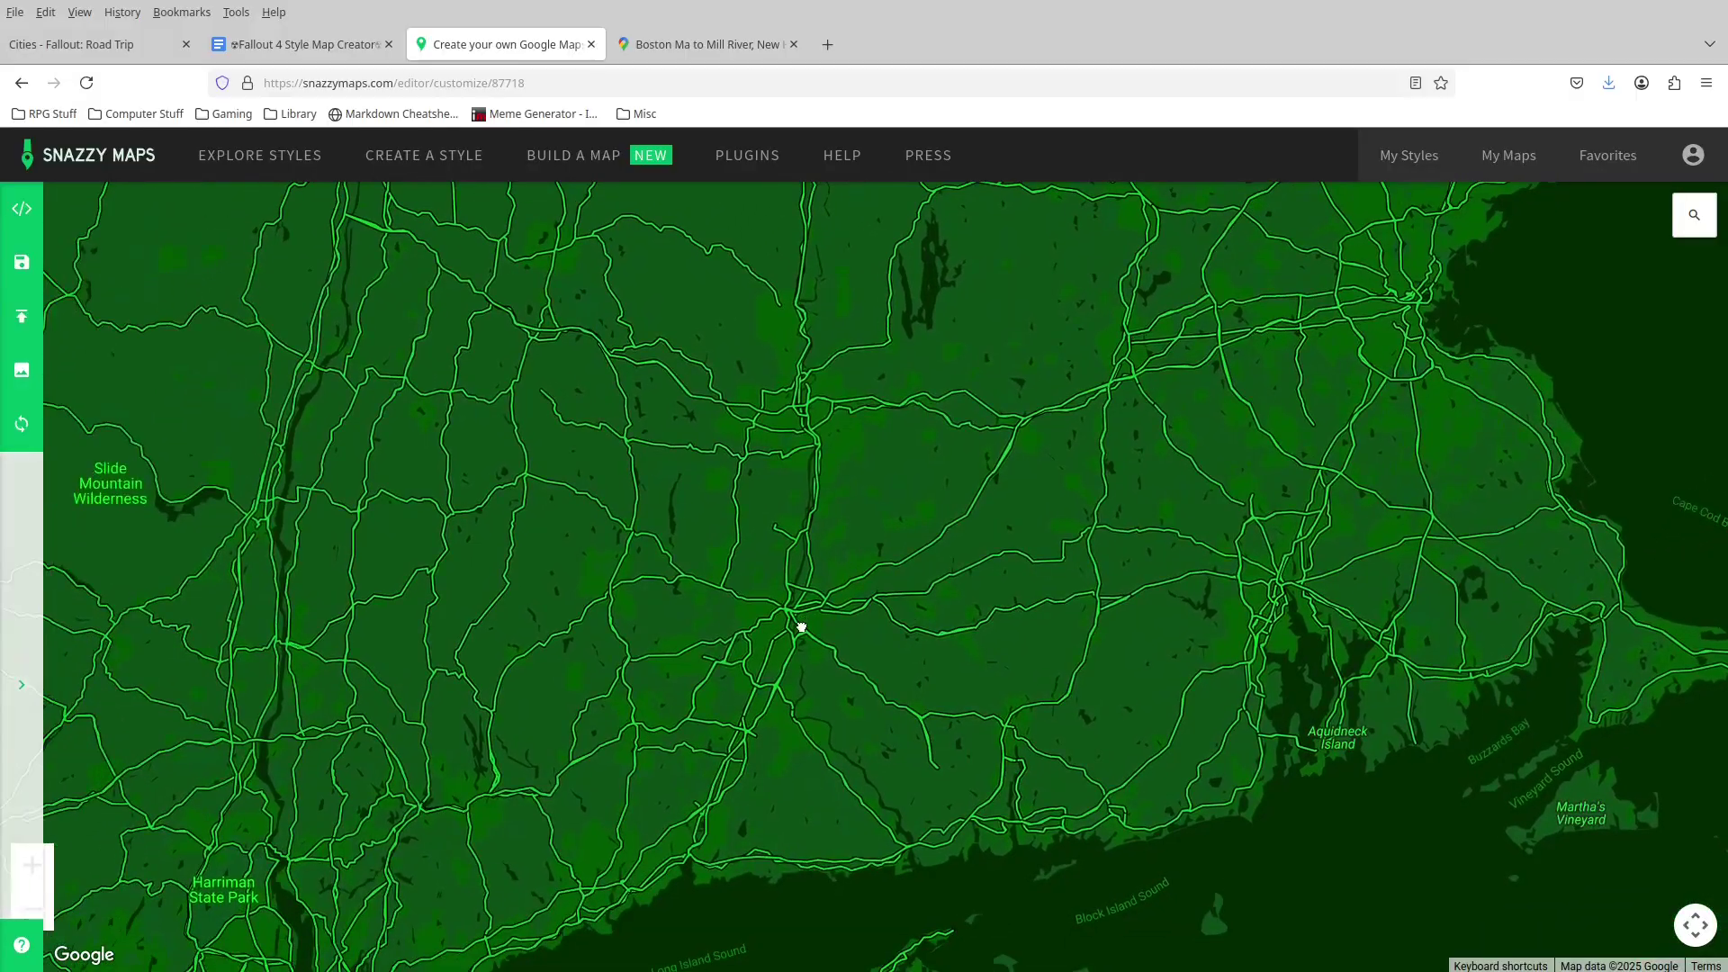
scroll(517, 758, down, 1)
drag(517, 759, 902, 645)
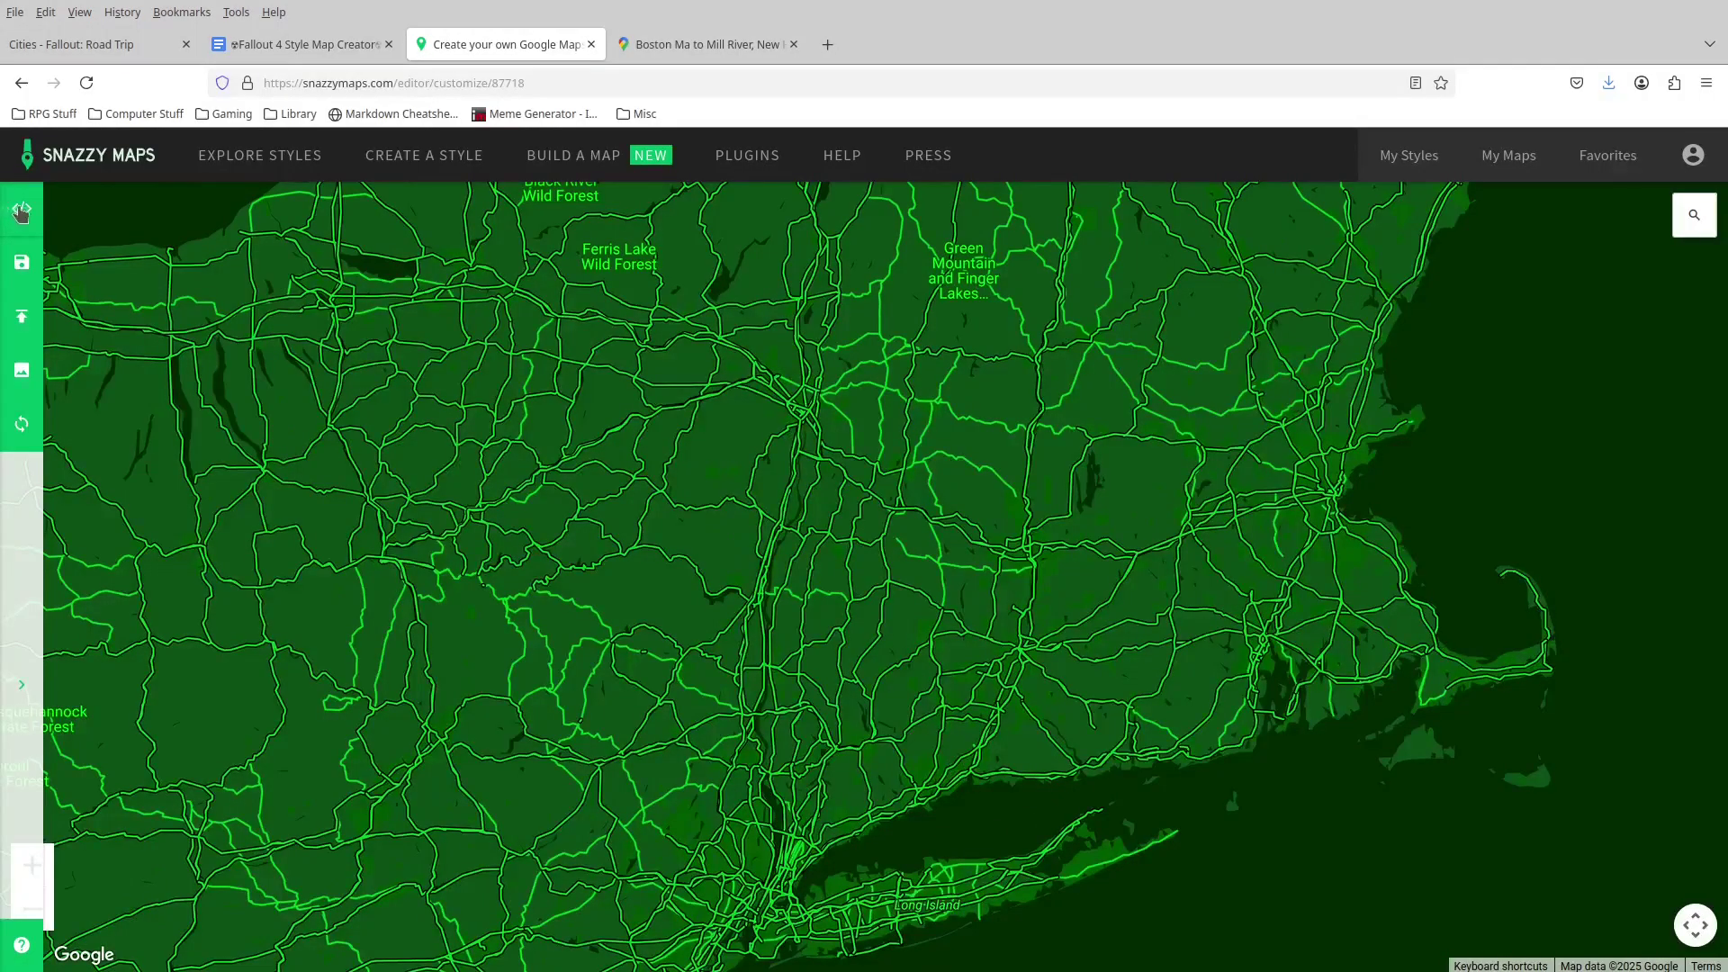
Compare the wider map with all administrative elements shown and hidden, leaving their visibility off.
click(21, 209)
click(687, 214)
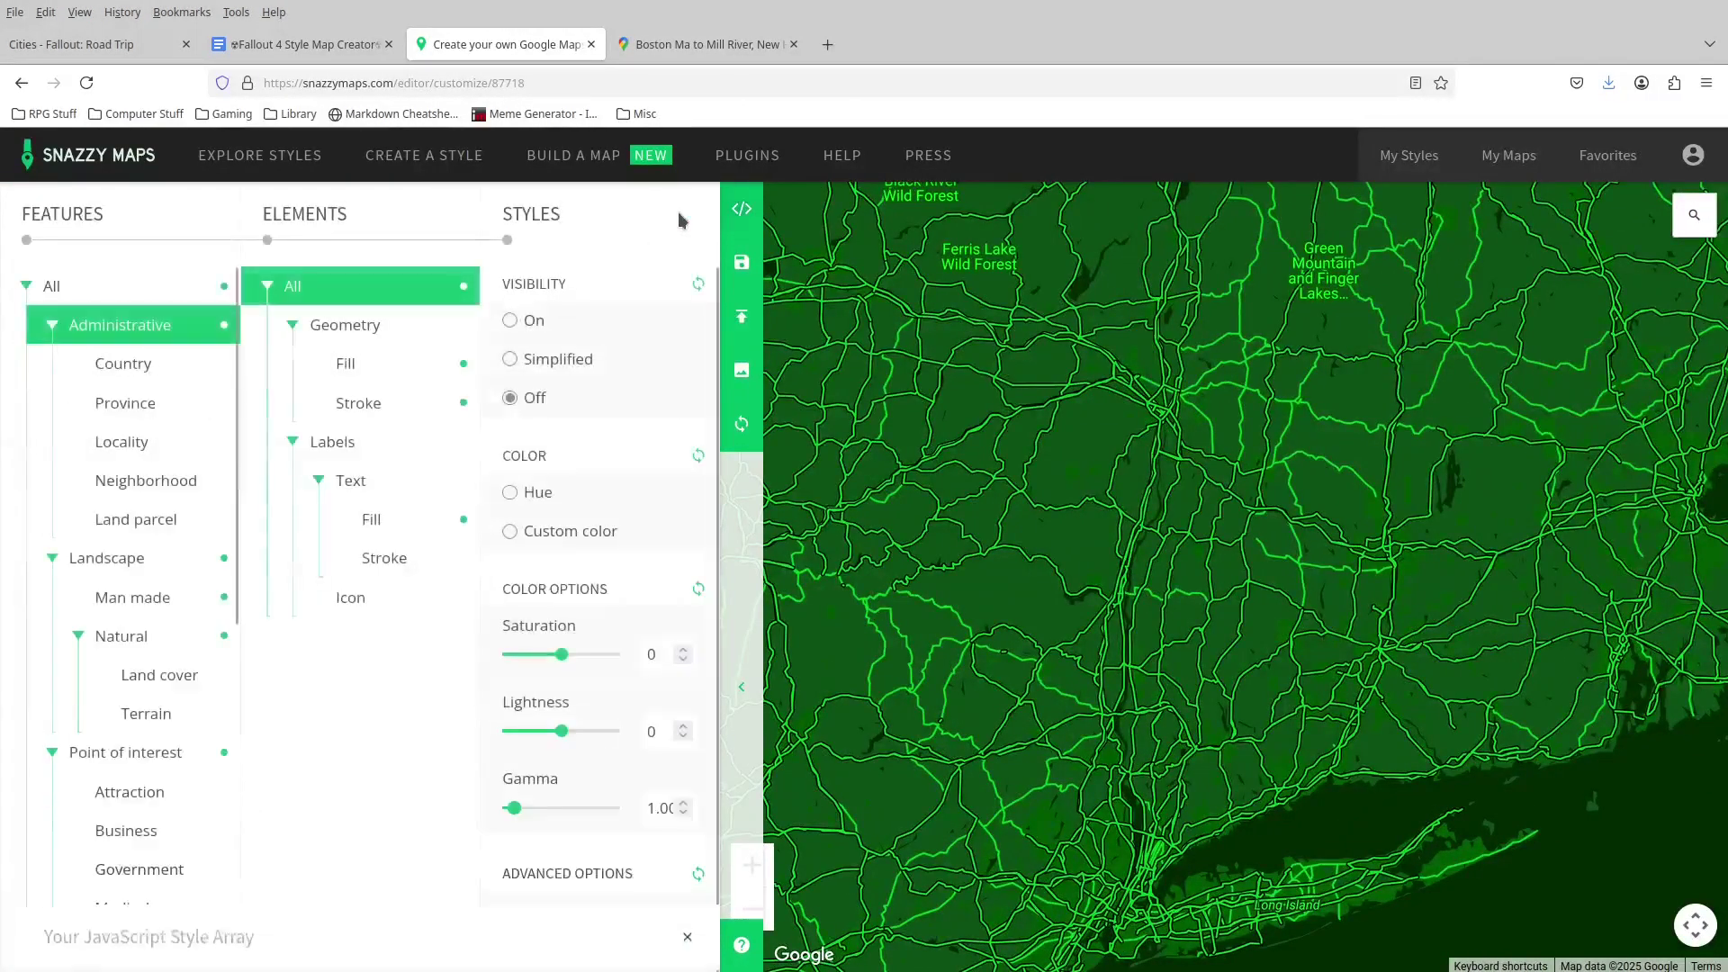
click(510, 322)
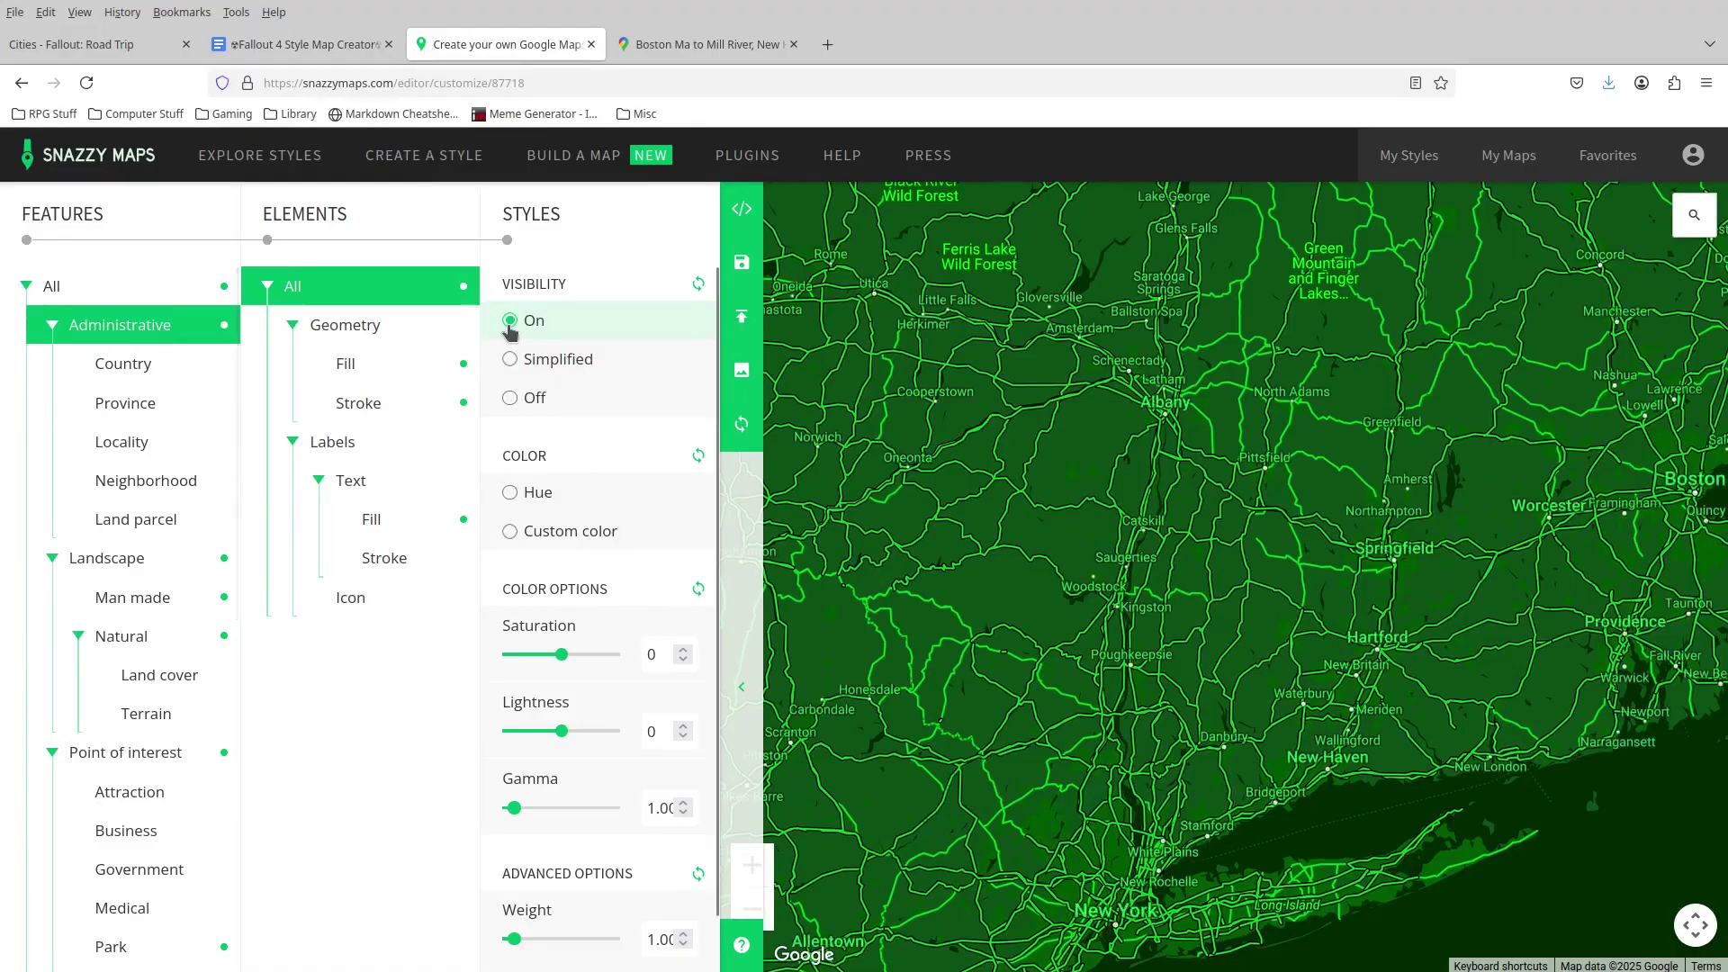
click(548, 394)
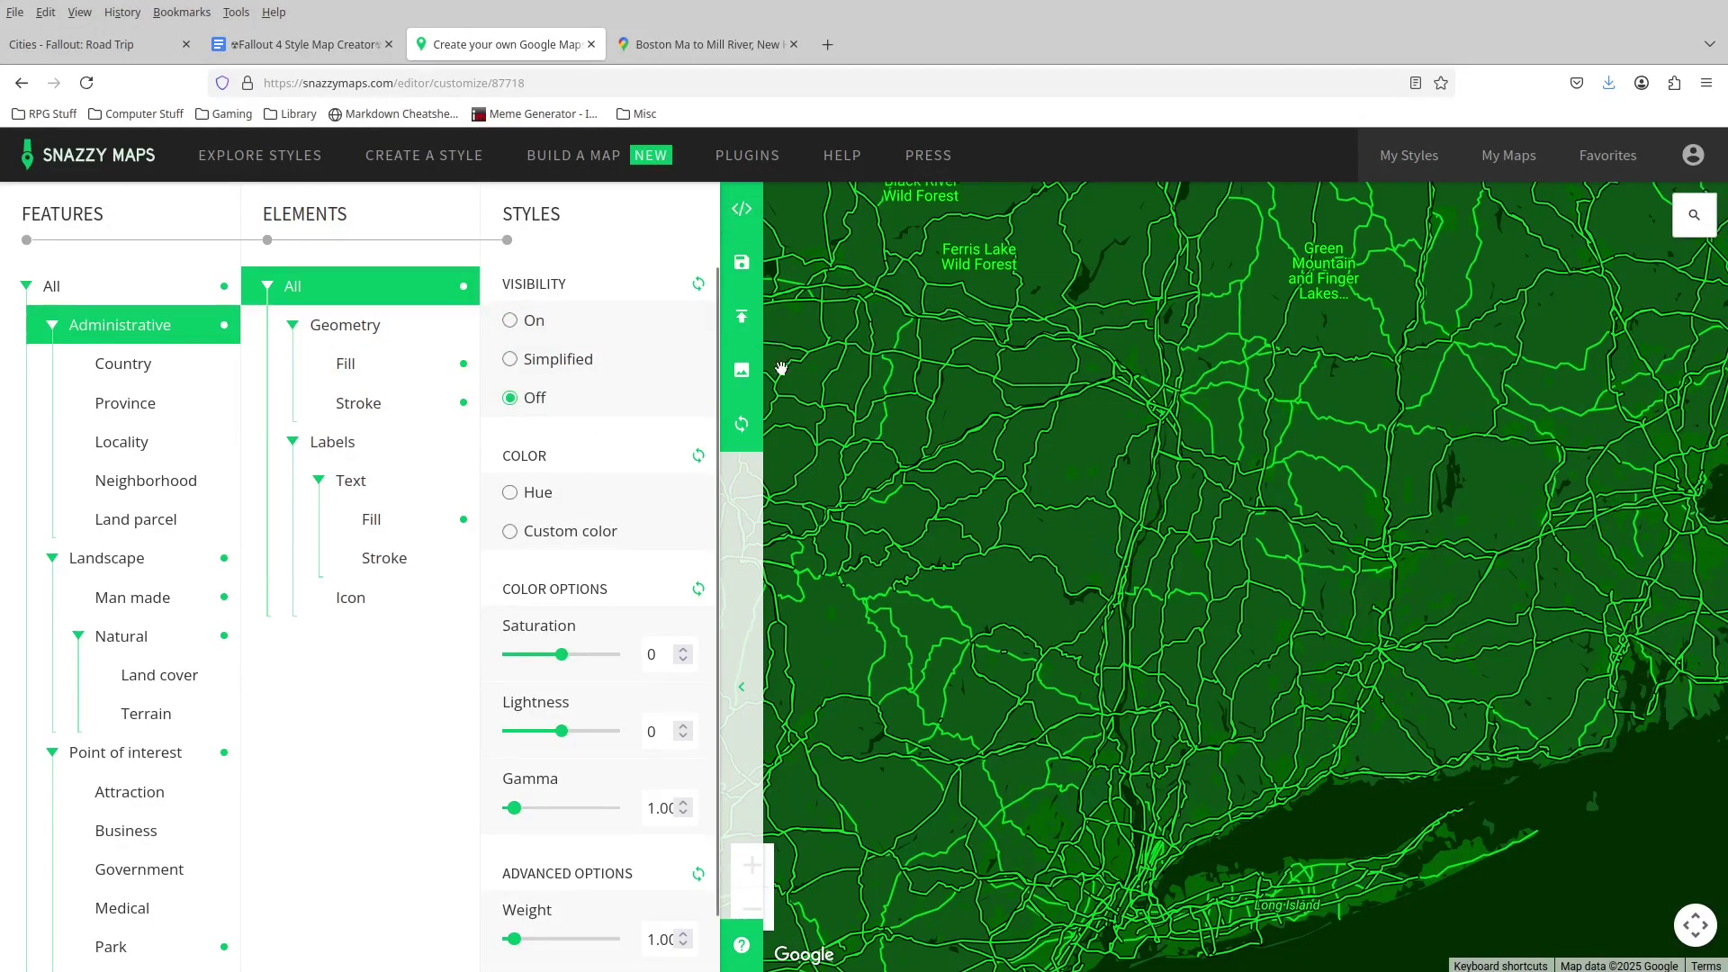
Try framing the wider region from New York to Boston in the image download preview.
click(741, 370)
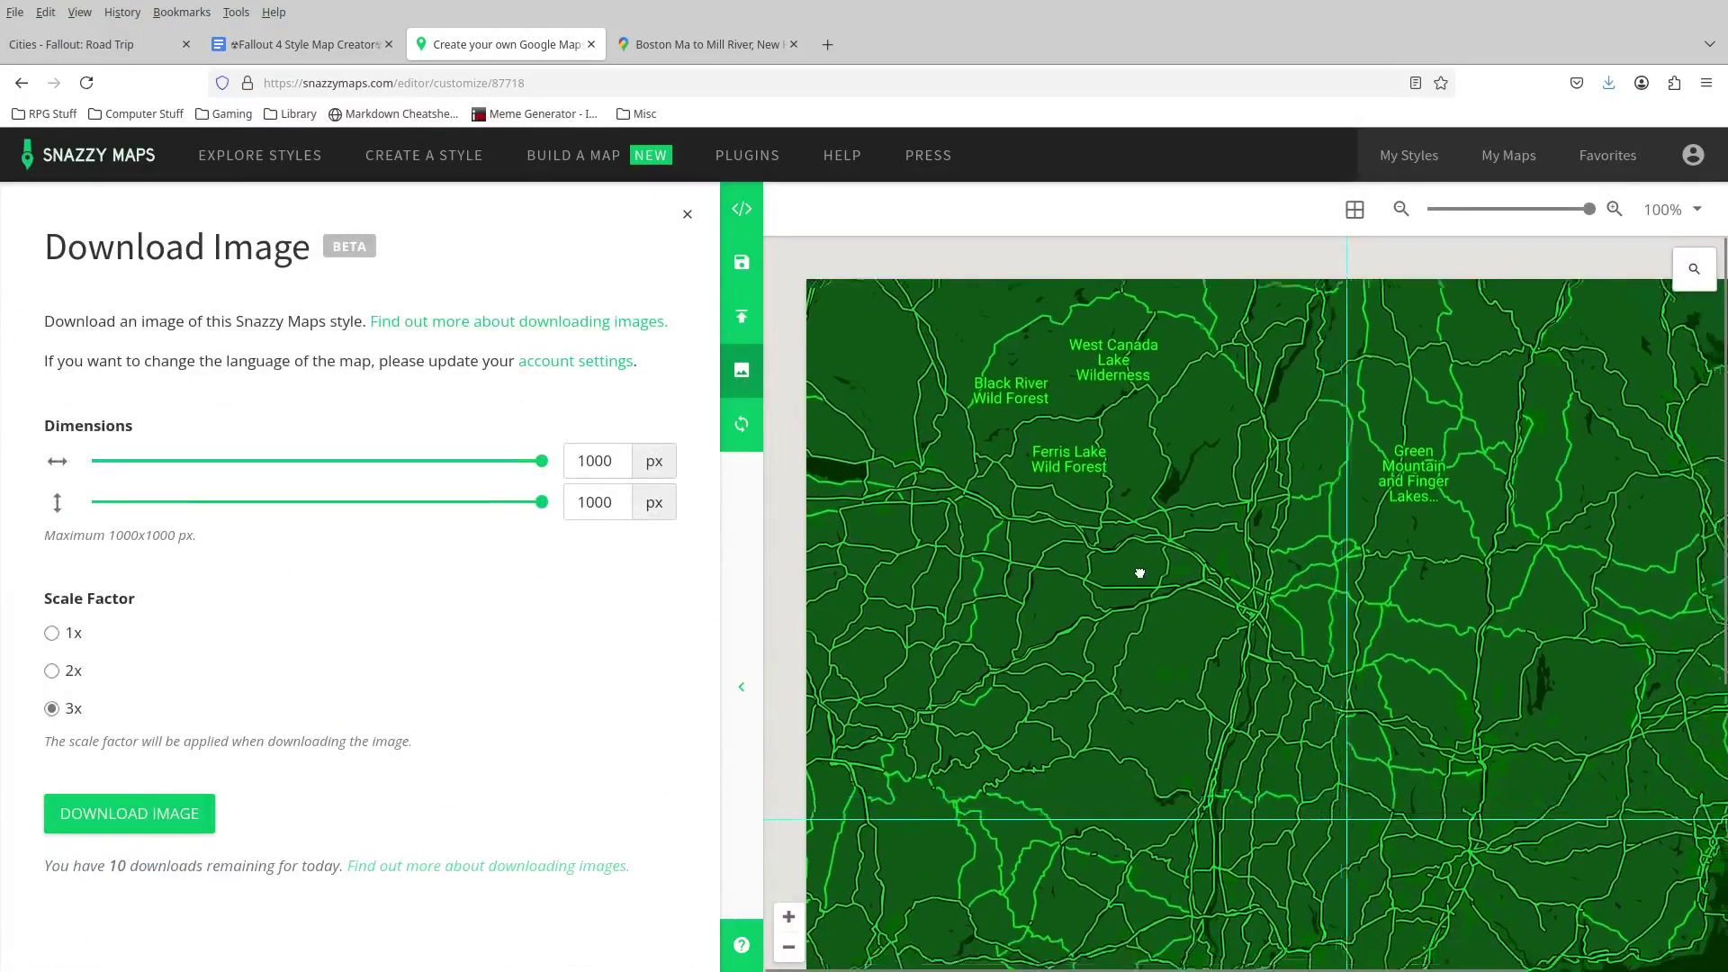
drag(1140, 573, 963, 354)
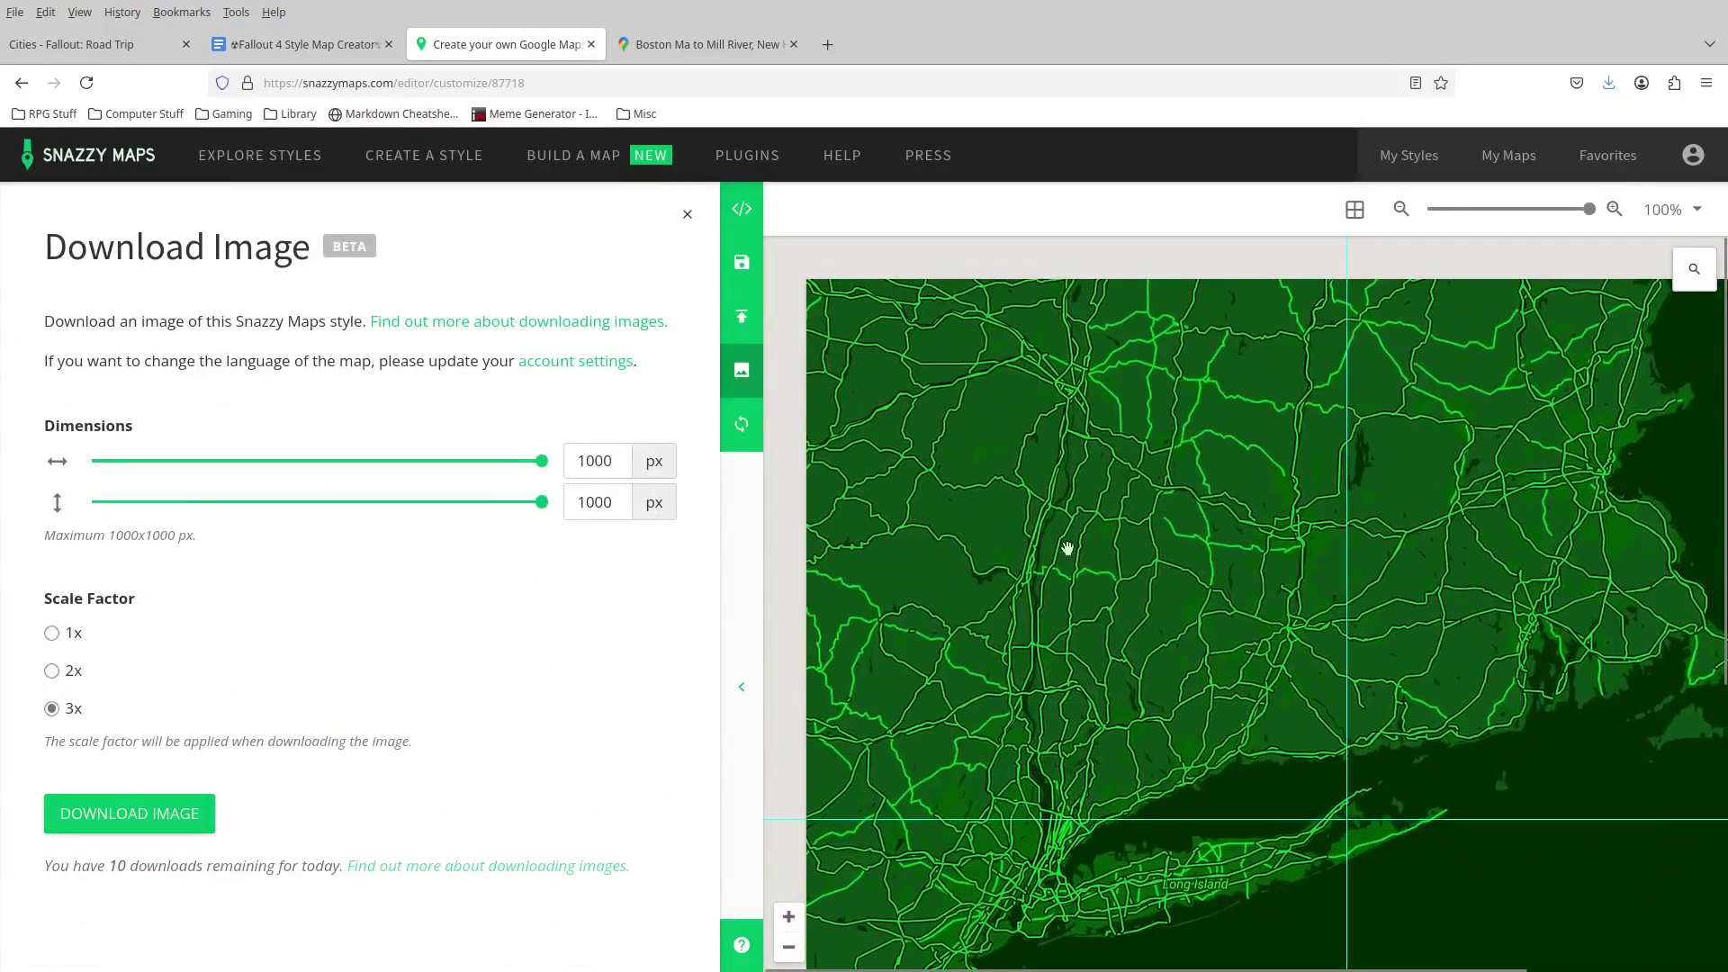
mouse_move(1251, 694)
mouse_down()
mouse_move(1207, 741)
mouse_move(1240, 720)
mouse_up()
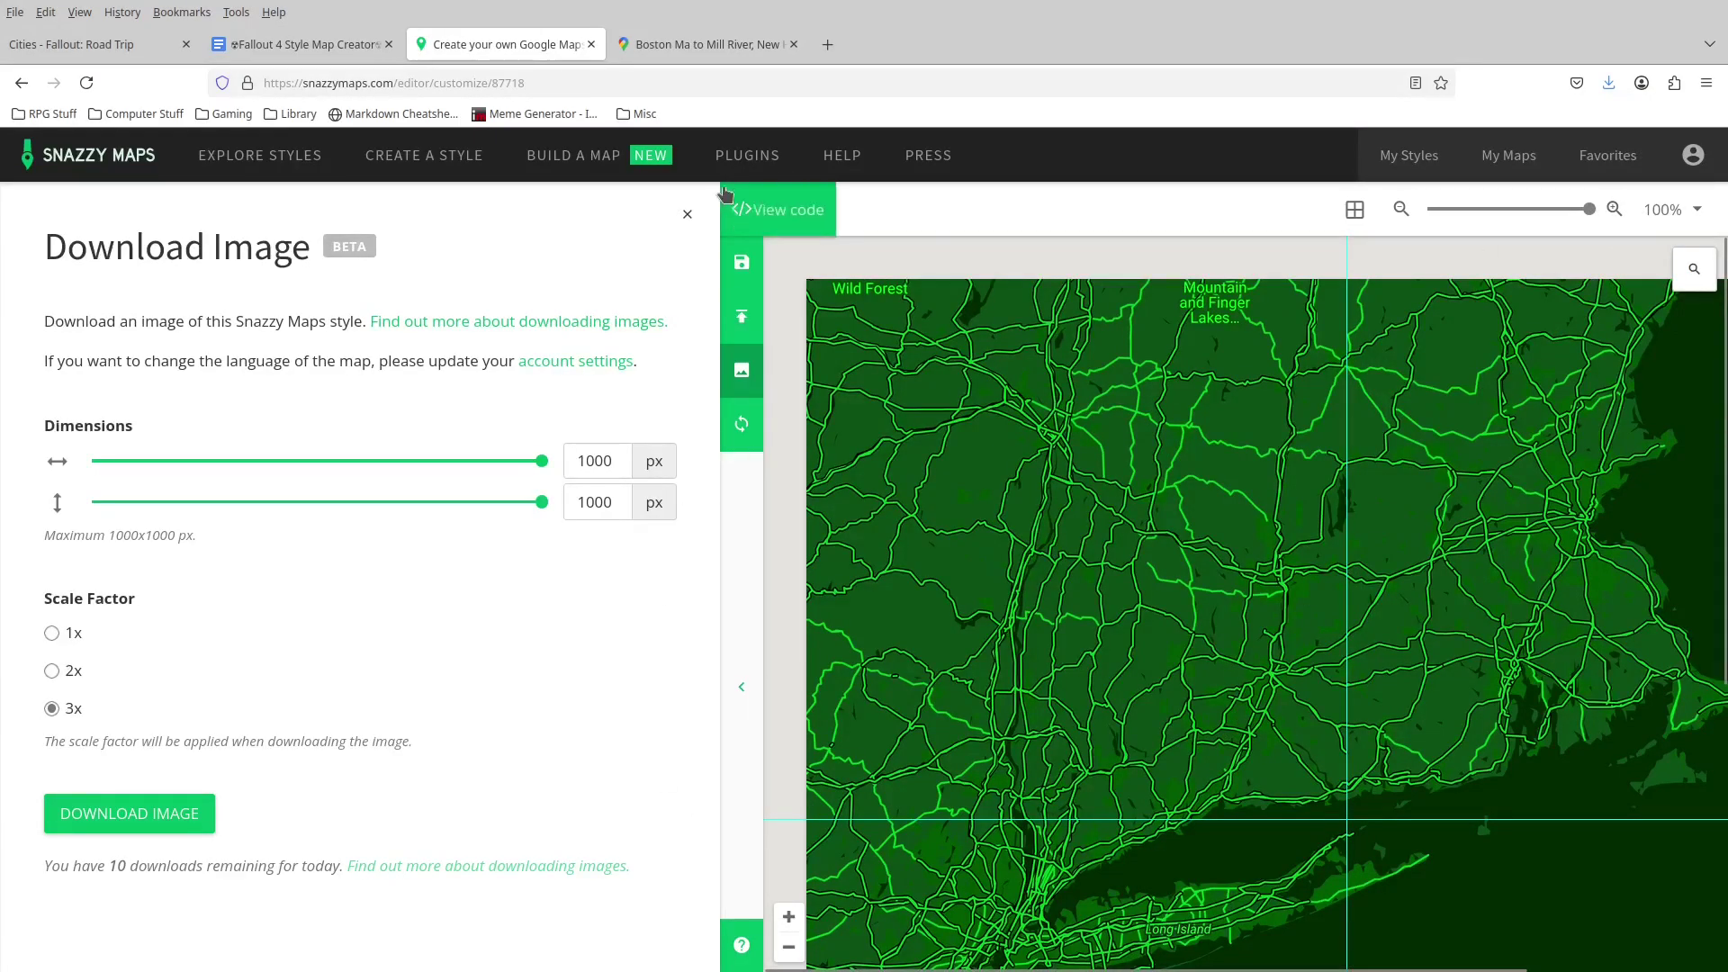
click(688, 213)
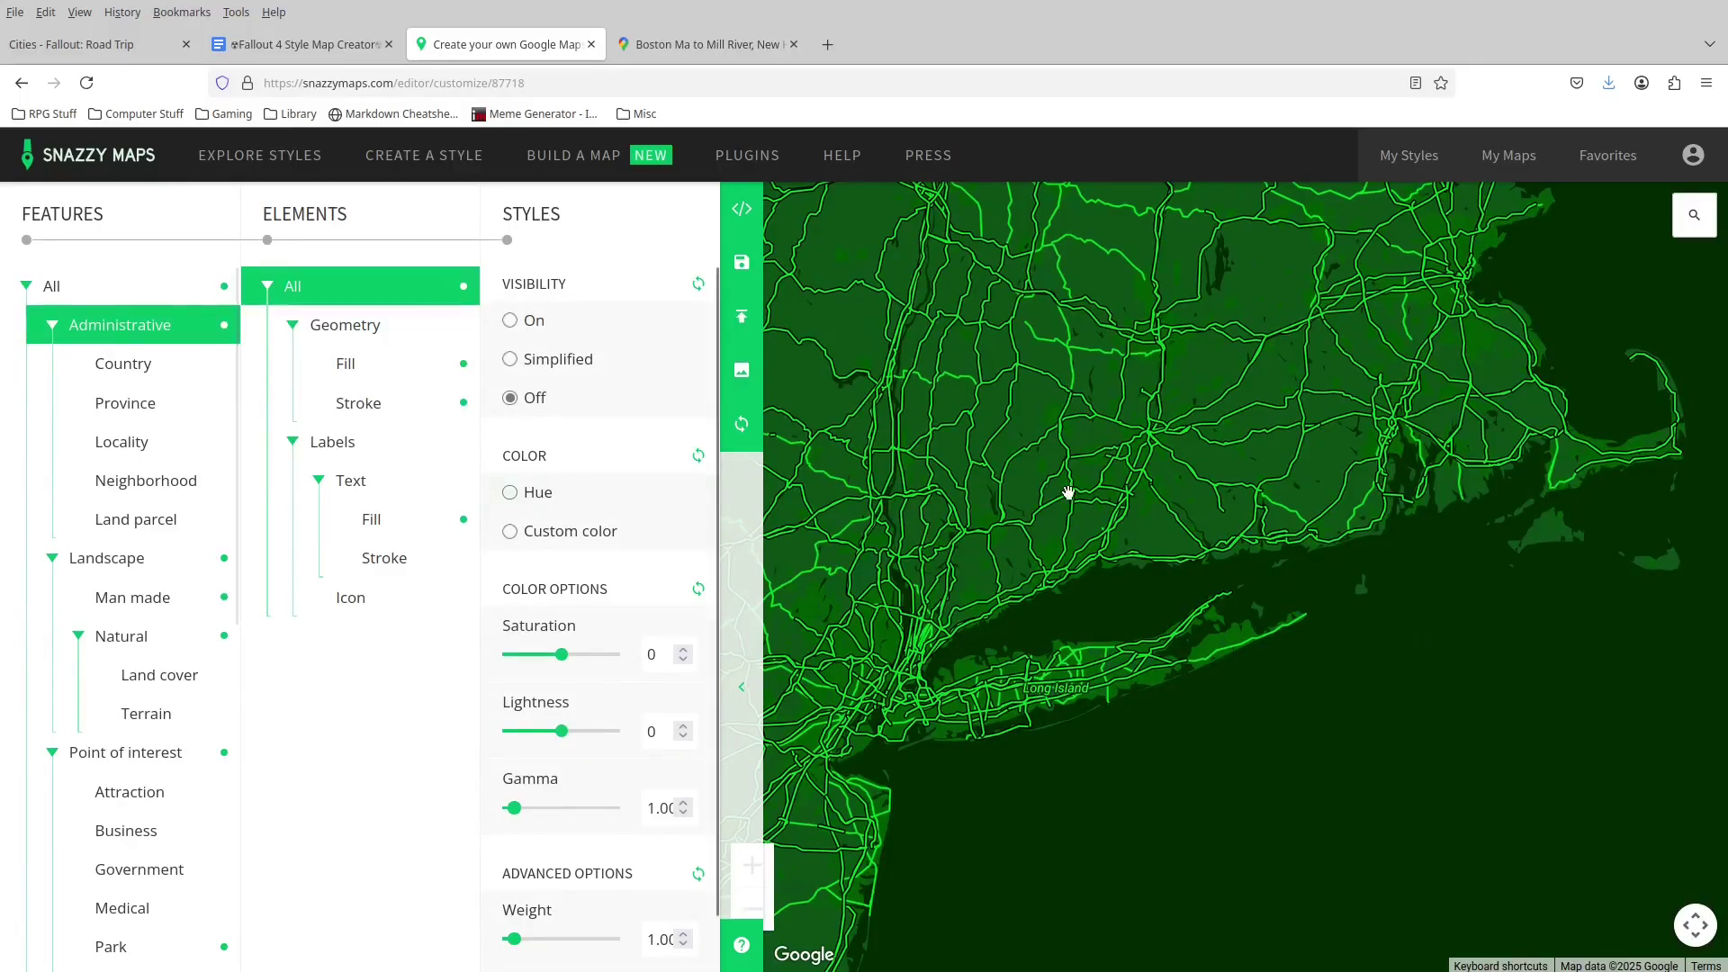
Return to the closer map zoom and try framing Boston, Hartford and the Connecticut coast in the download preview at 90% preview zoom.
scroll(1099, 483, up, 2)
drag(1130, 449, 969, 686)
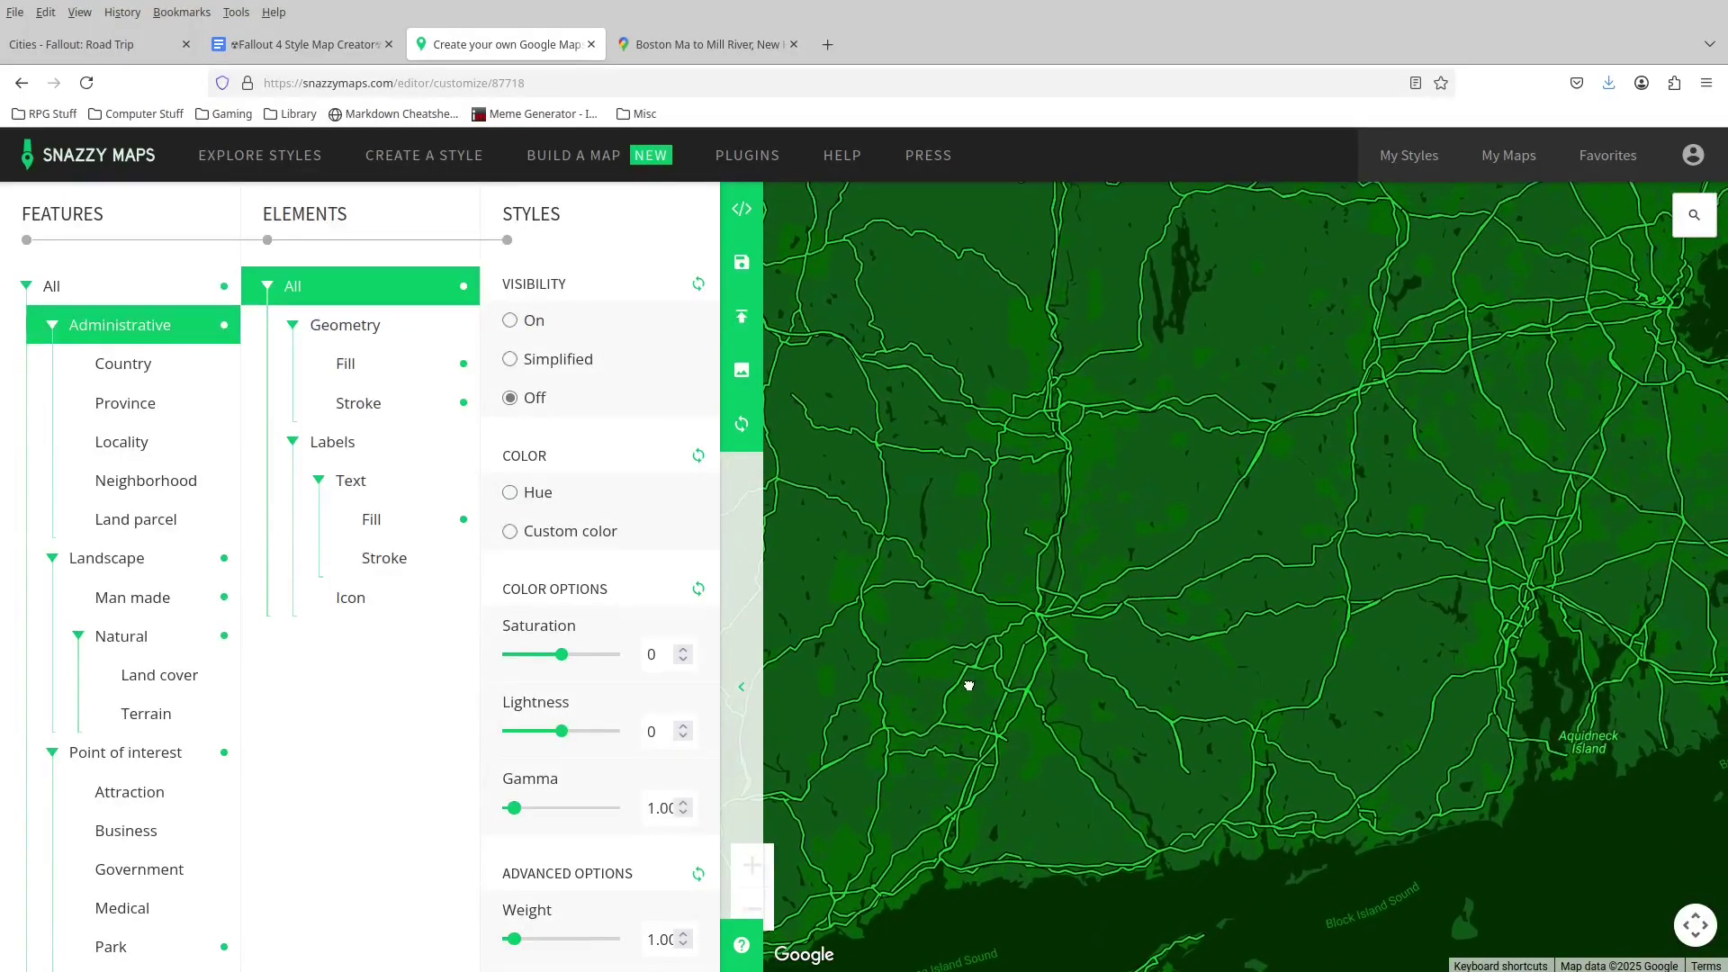
click(758, 370)
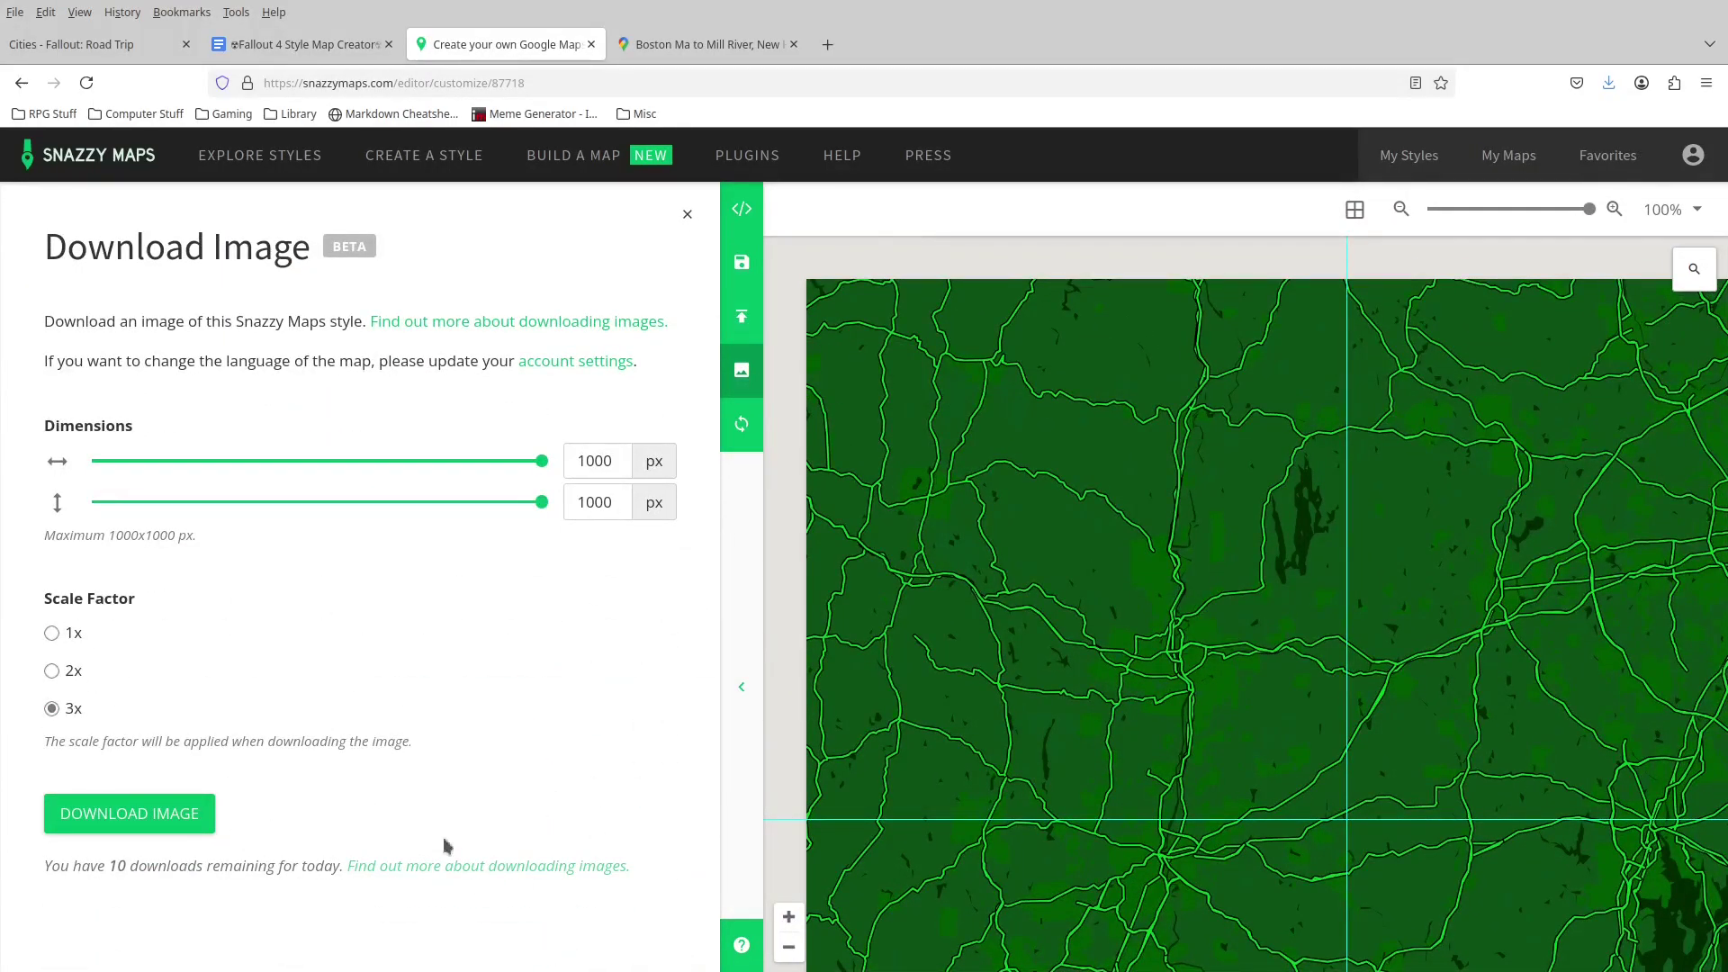
drag(1457, 663, 1442, 443)
click(1402, 211)
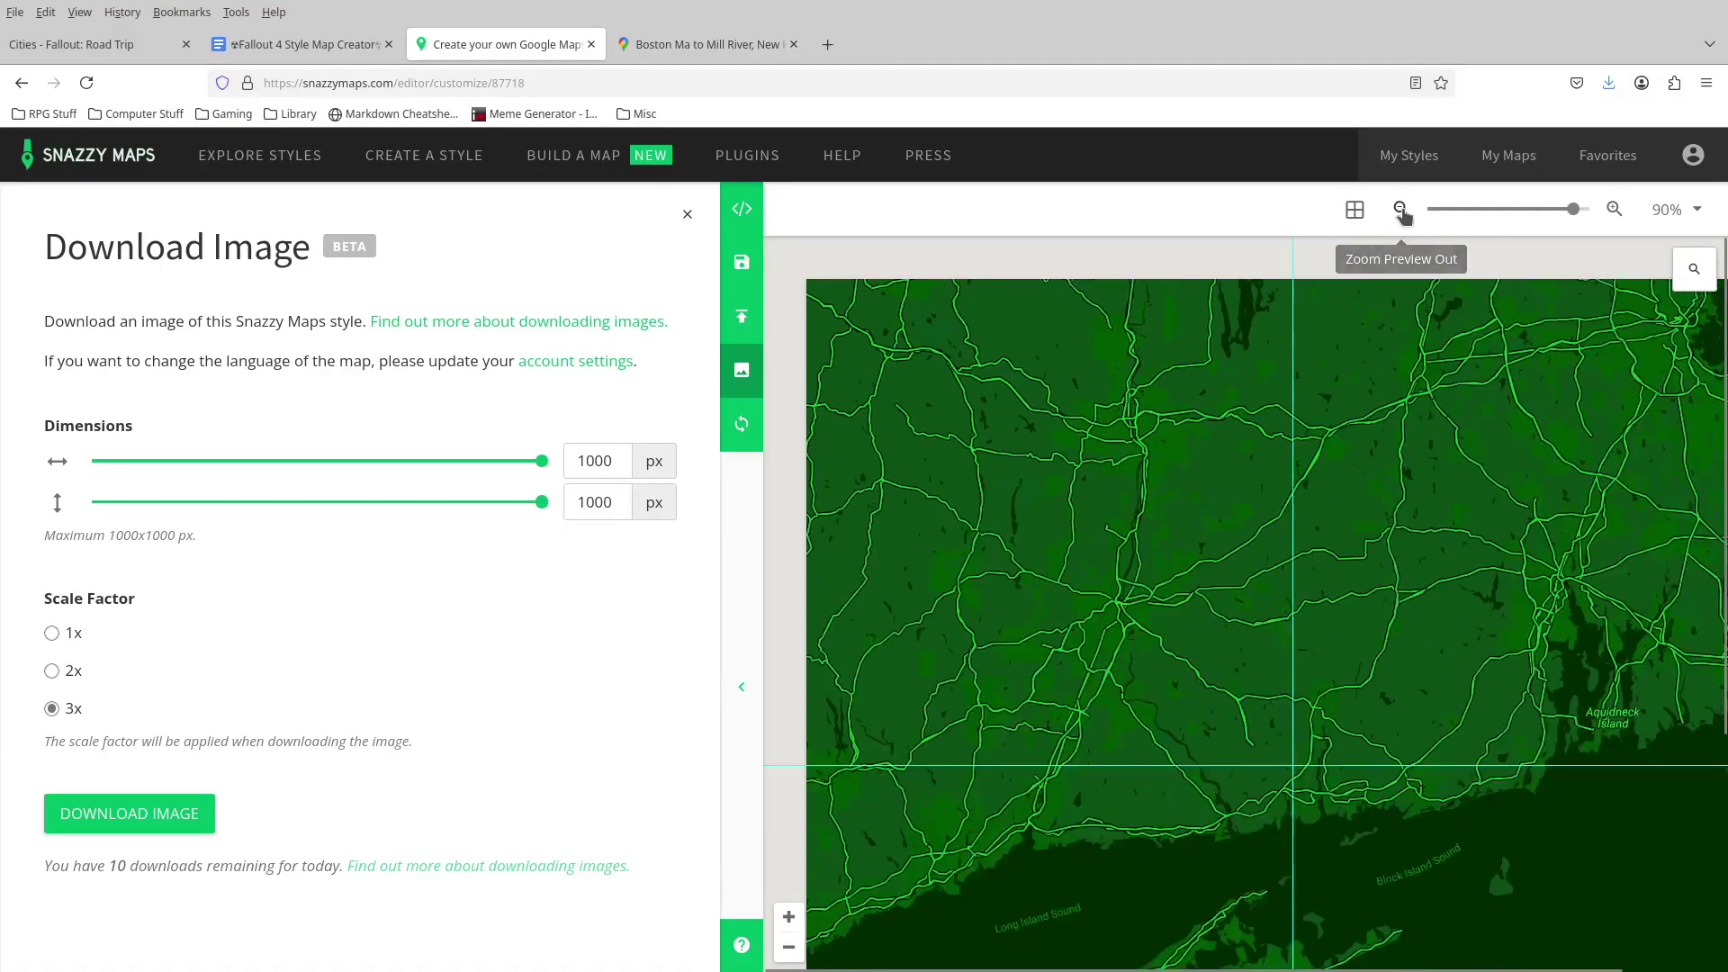
click(1403, 211)
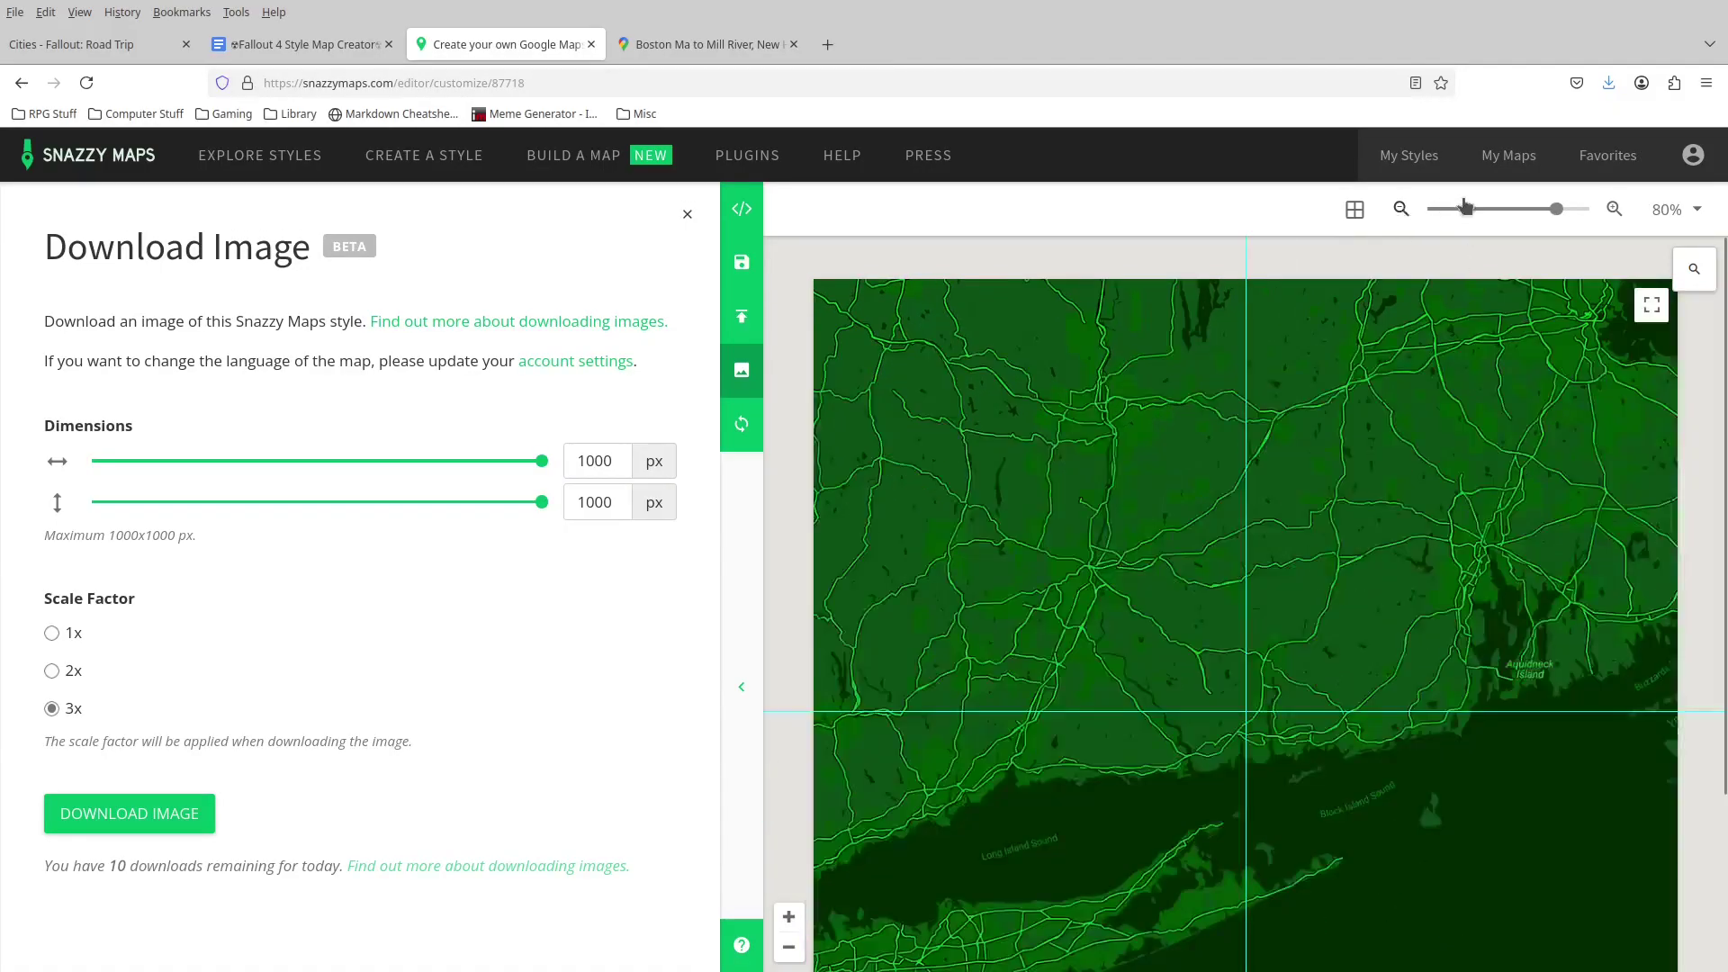
click(1615, 212)
drag(1398, 510, 1421, 468)
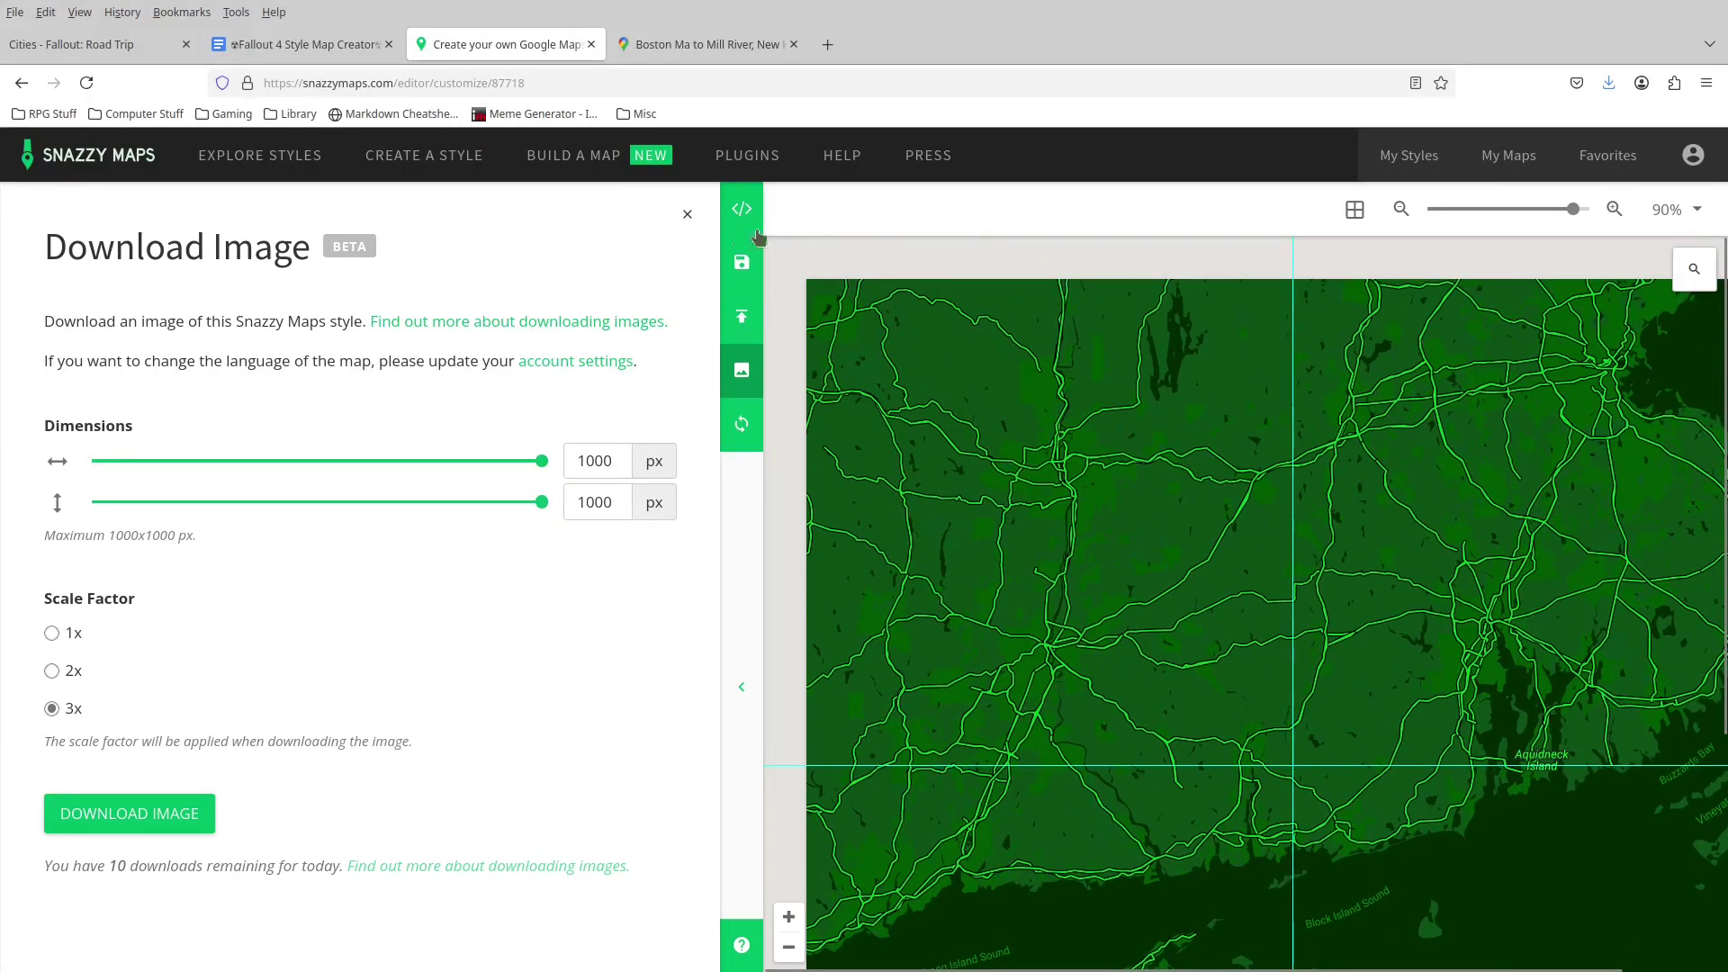
click(687, 213)
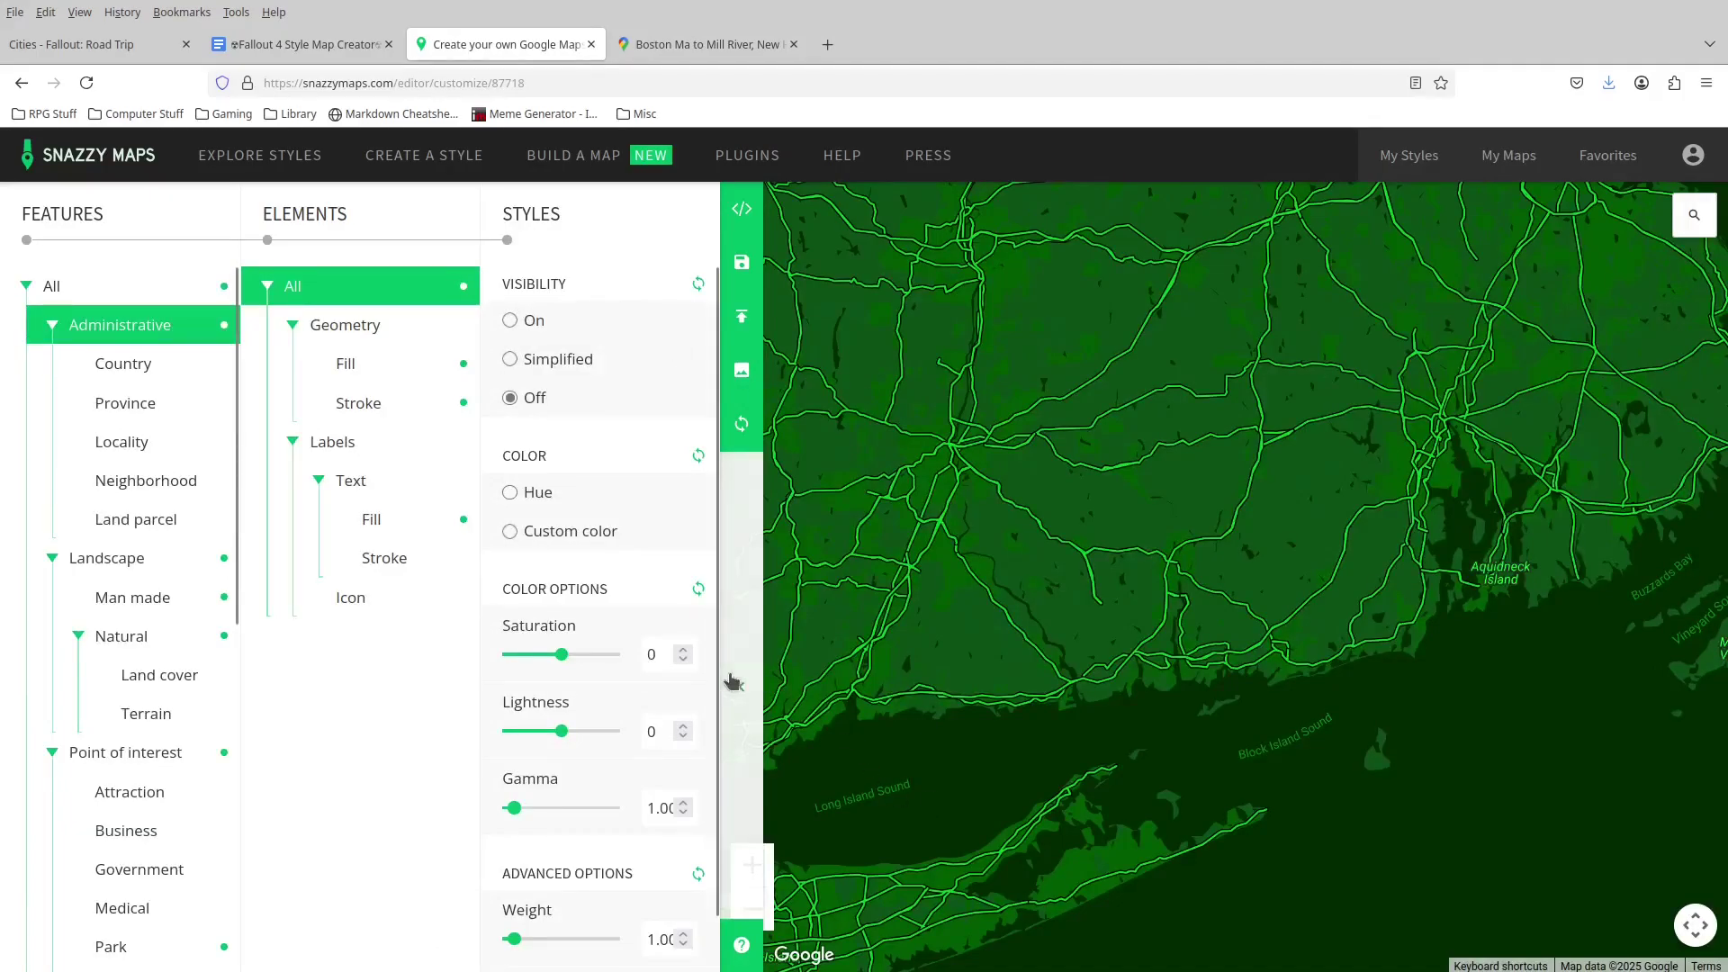
Examine southern New England at full map width, comparing a closer zoom level with the one showing Boston and the Connecticut coast together.
click(733, 684)
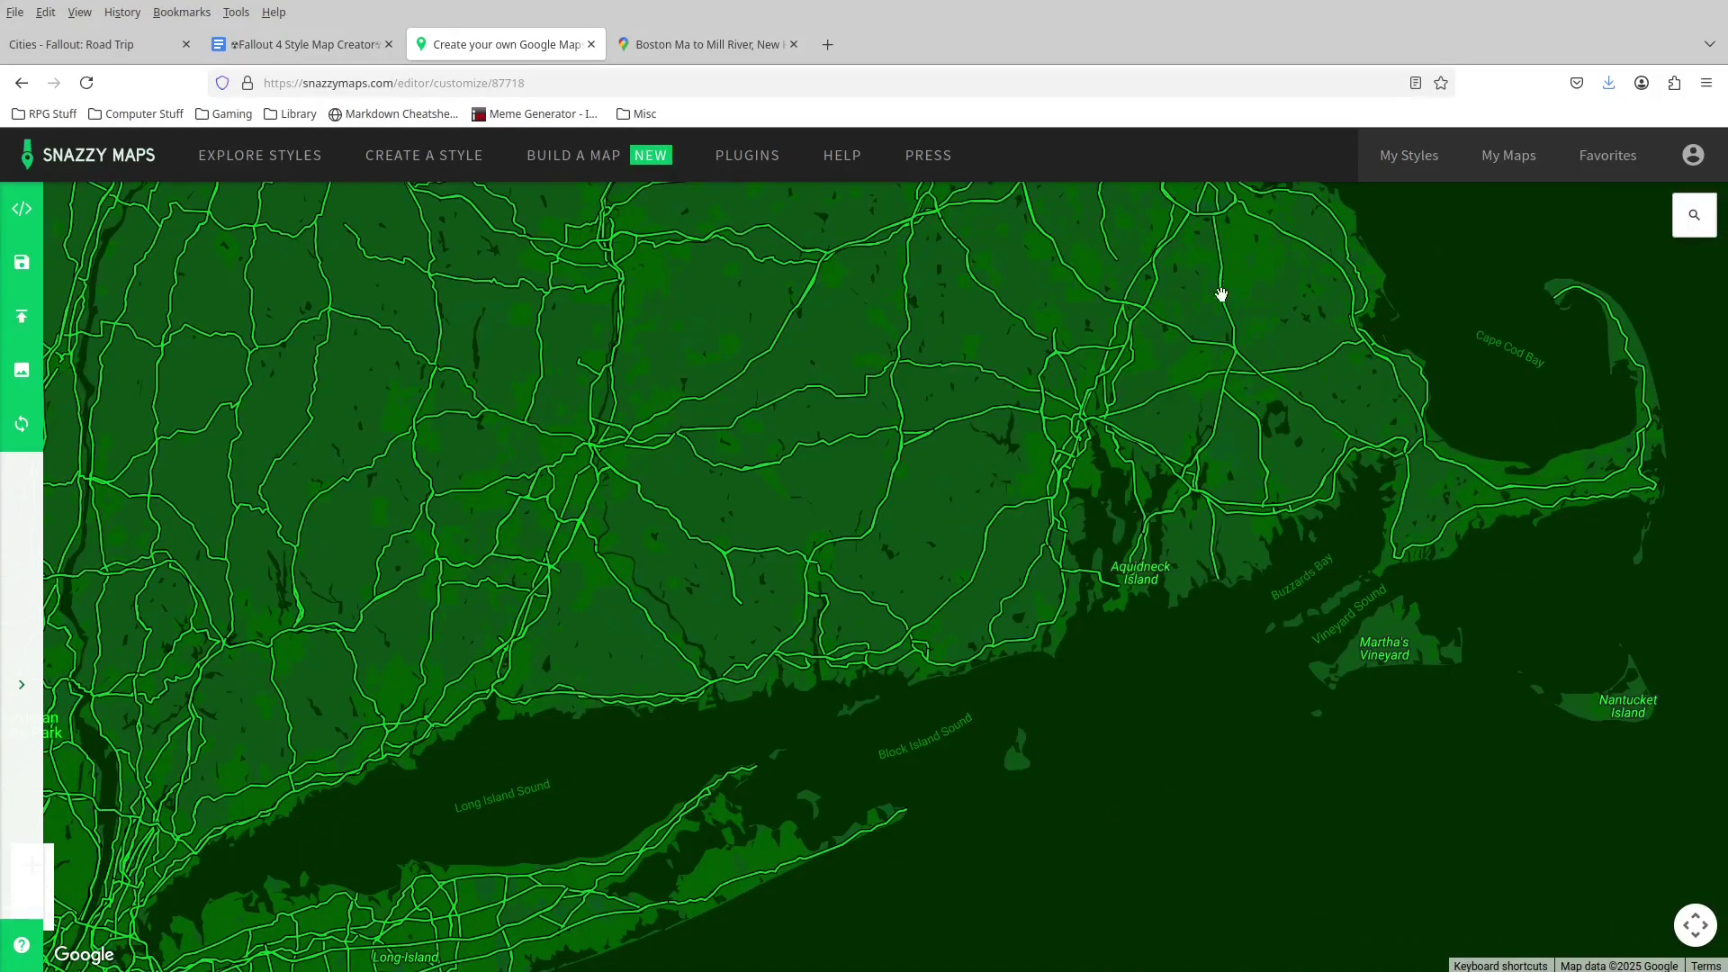
drag(1109, 349, 1132, 524)
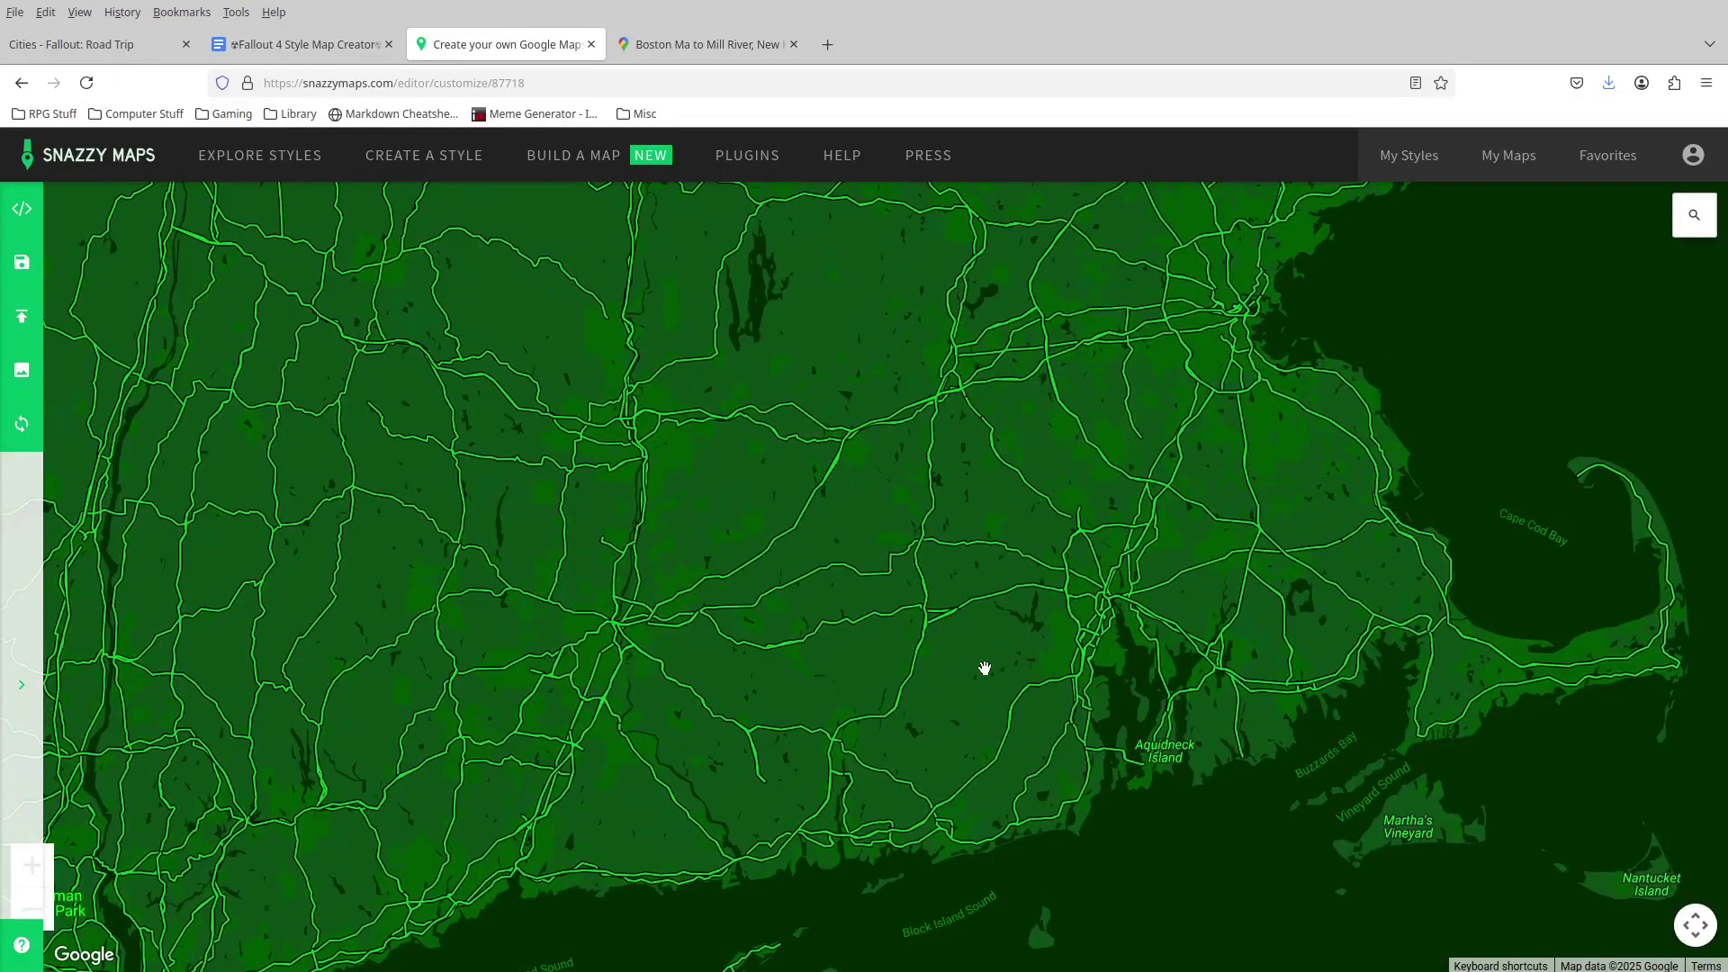
key(Down)
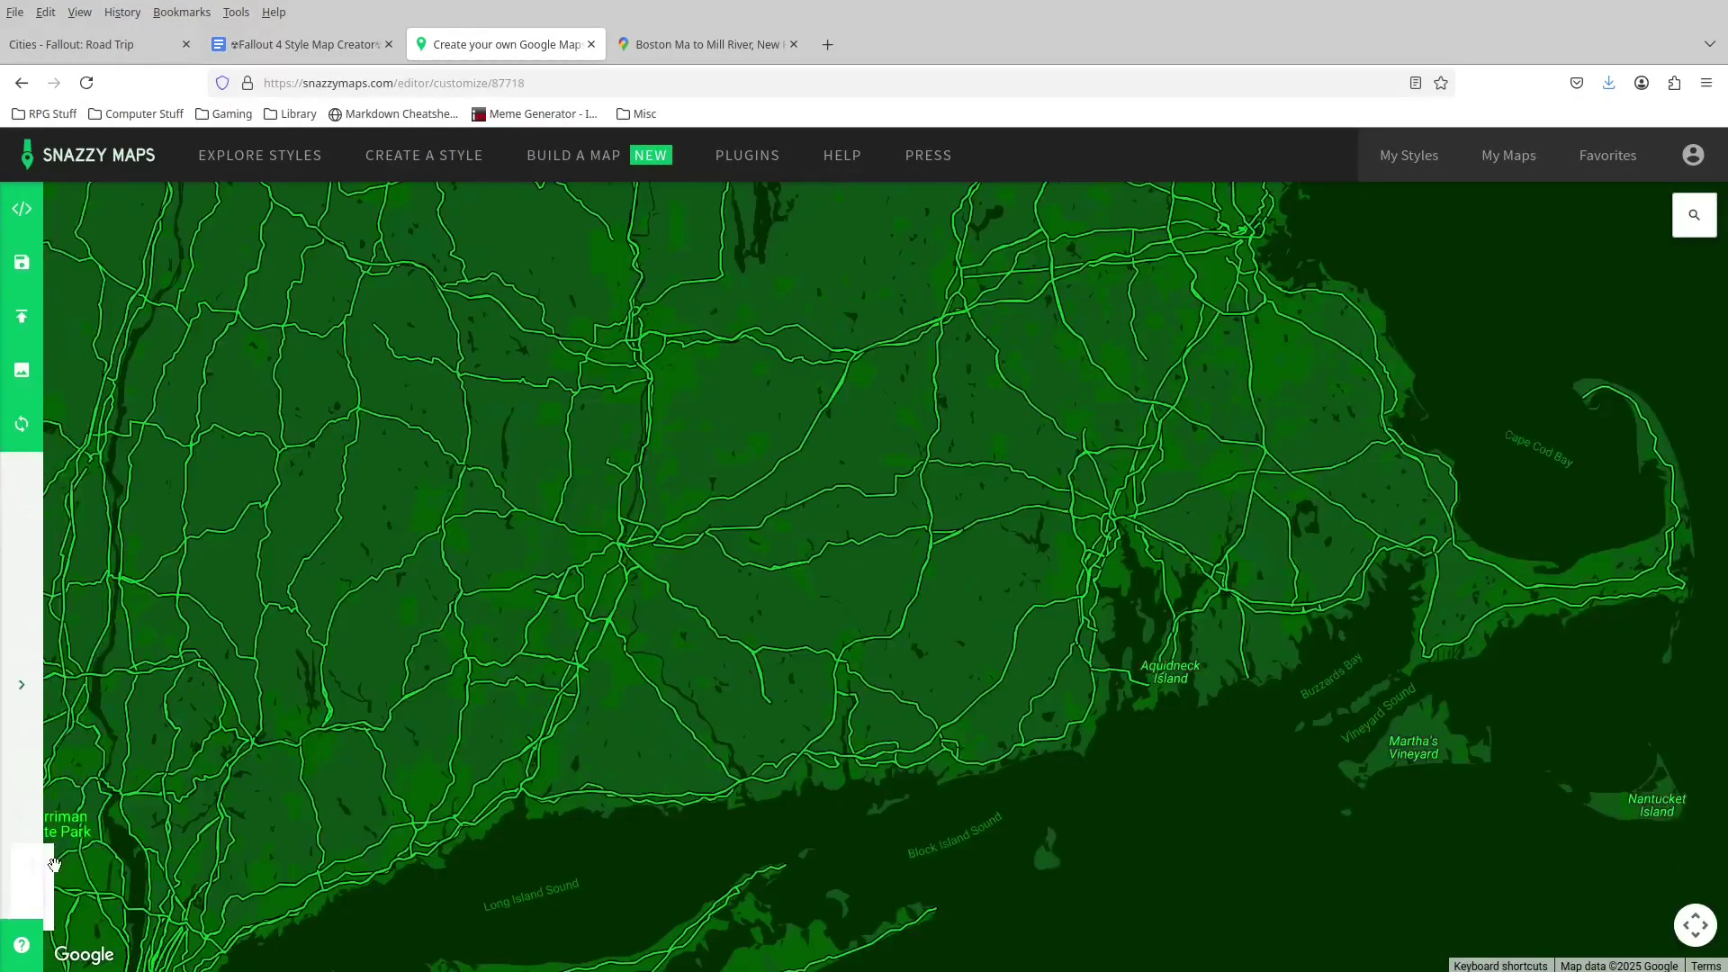
click(51, 871)
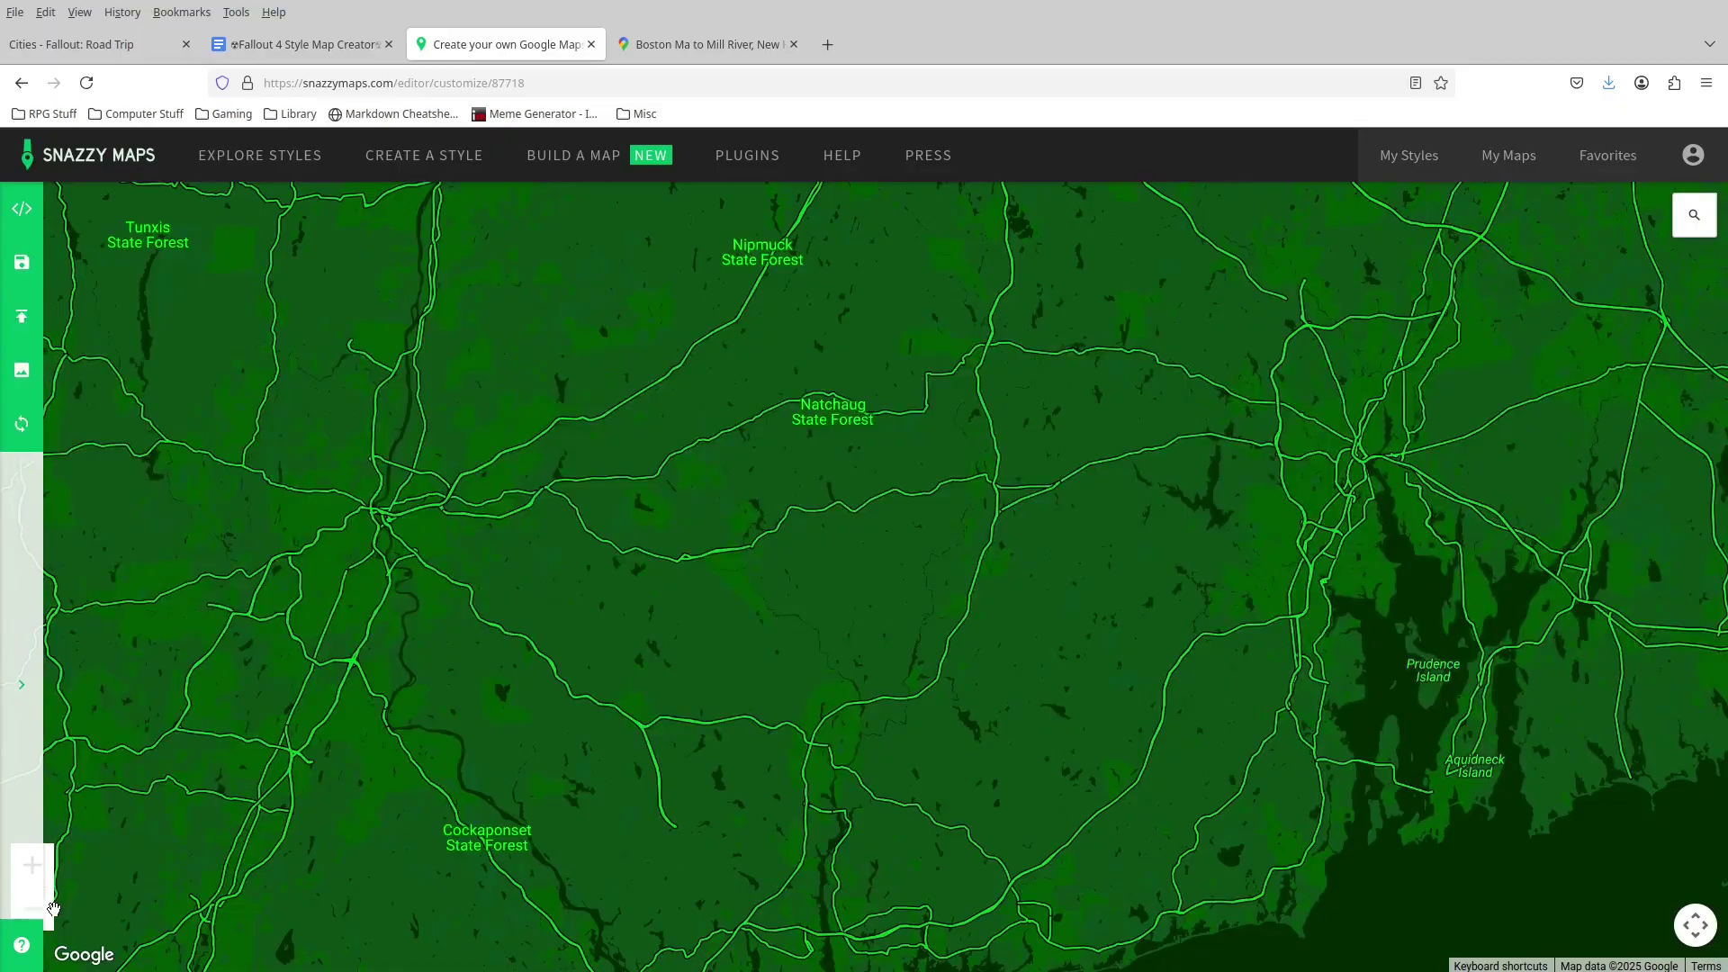
click(52, 907)
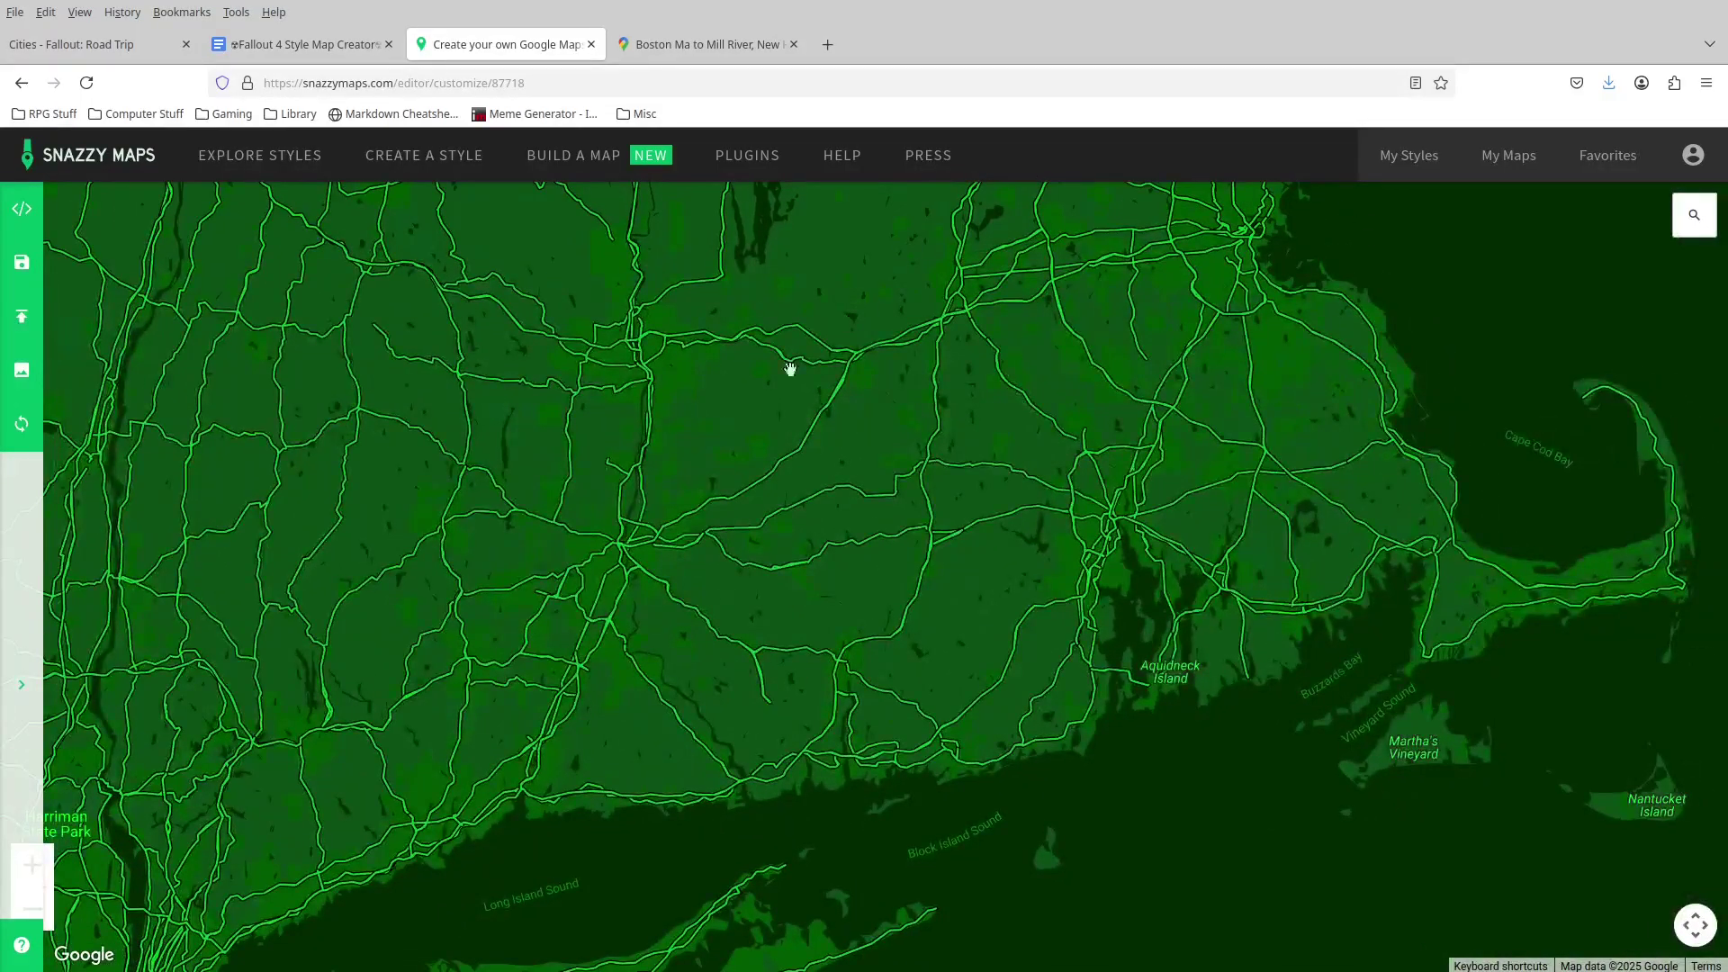
drag(1008, 516, 983, 585)
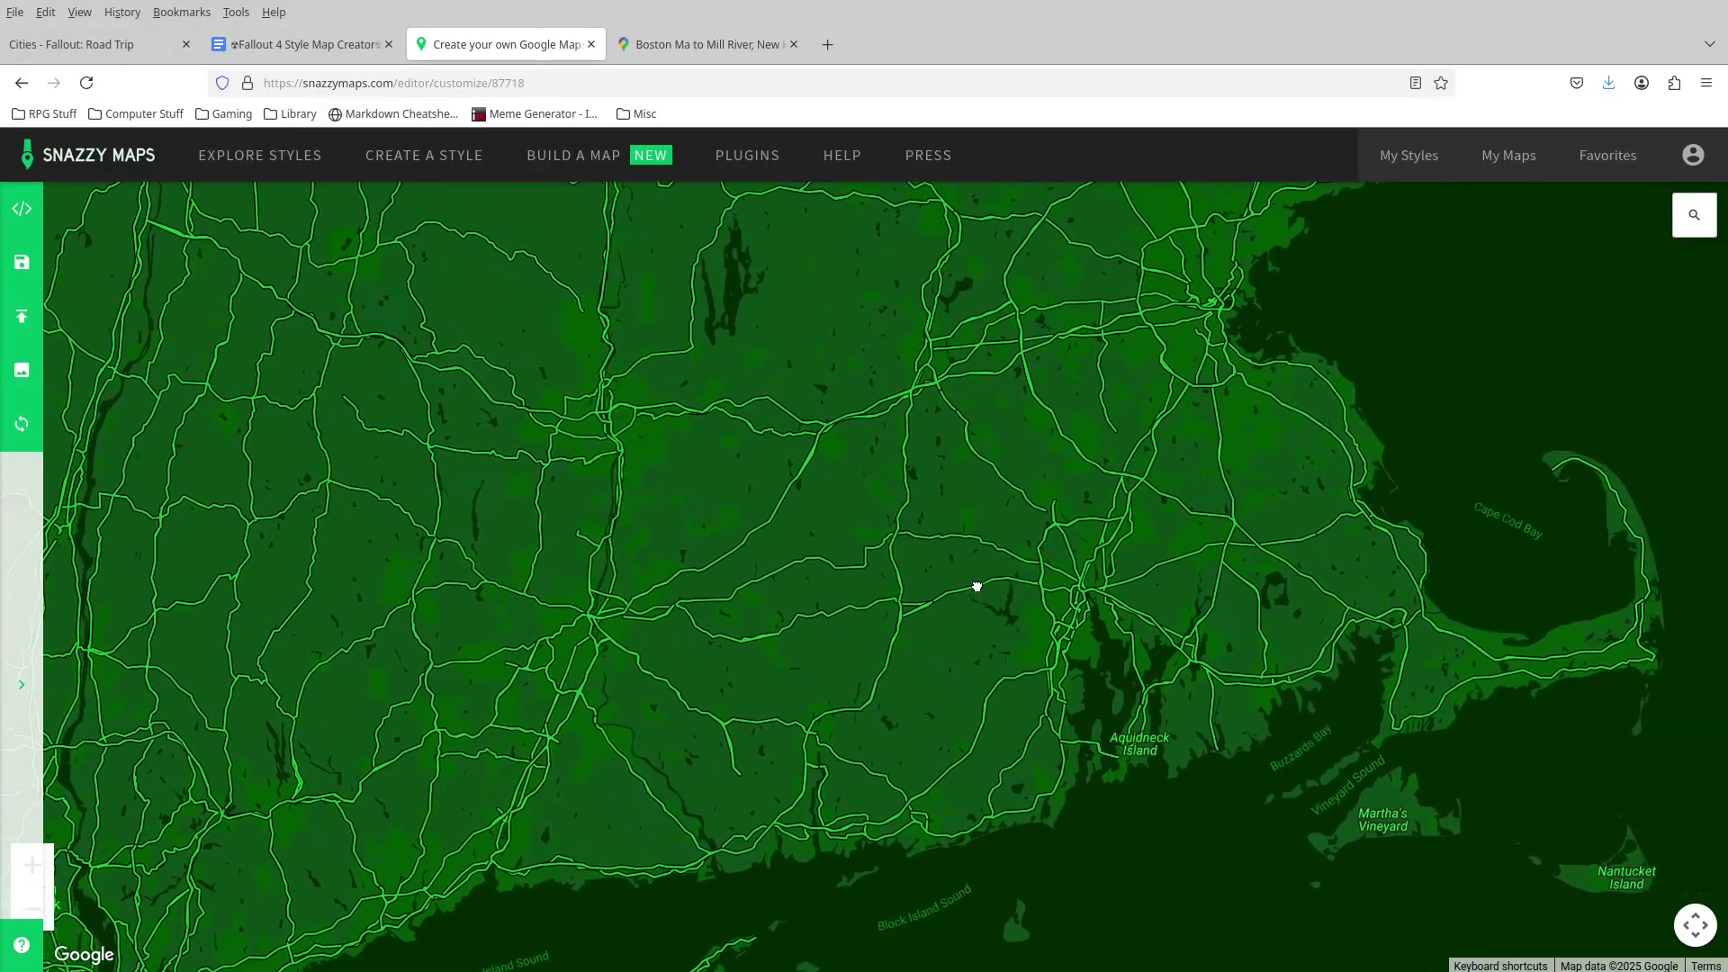
scroll(846, 589, up, 1)
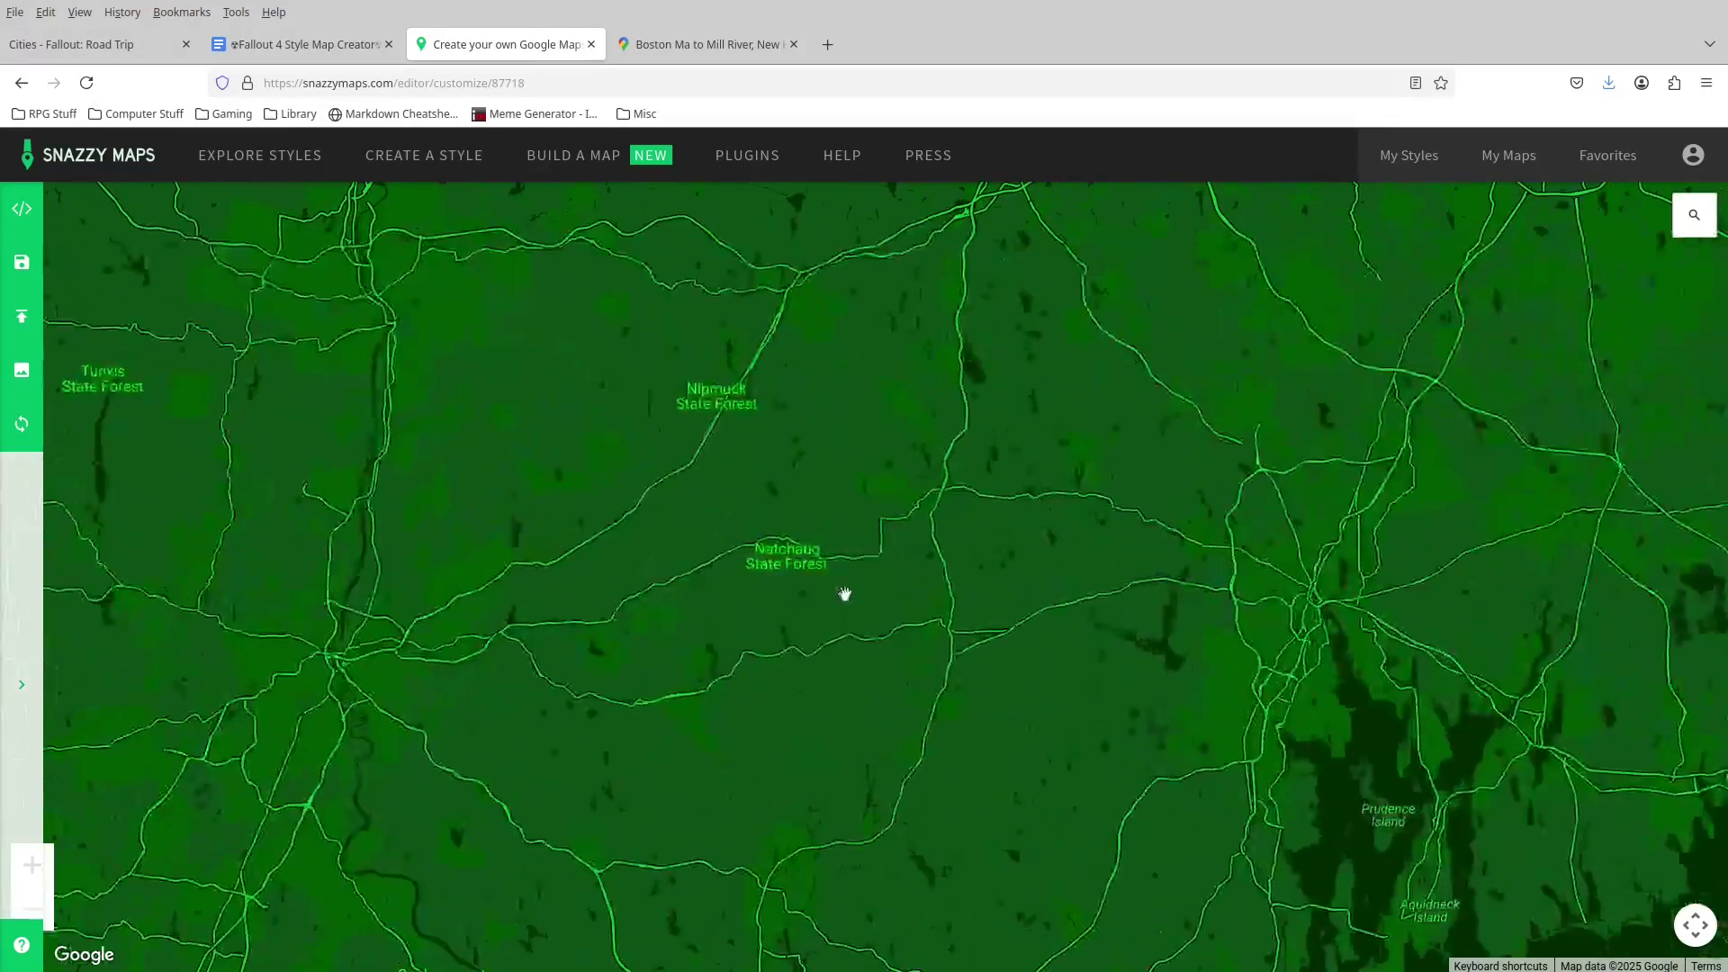
drag(1277, 590, 845, 747)
scroll(845, 747, down, 1)
drag(1025, 540, 1072, 502)
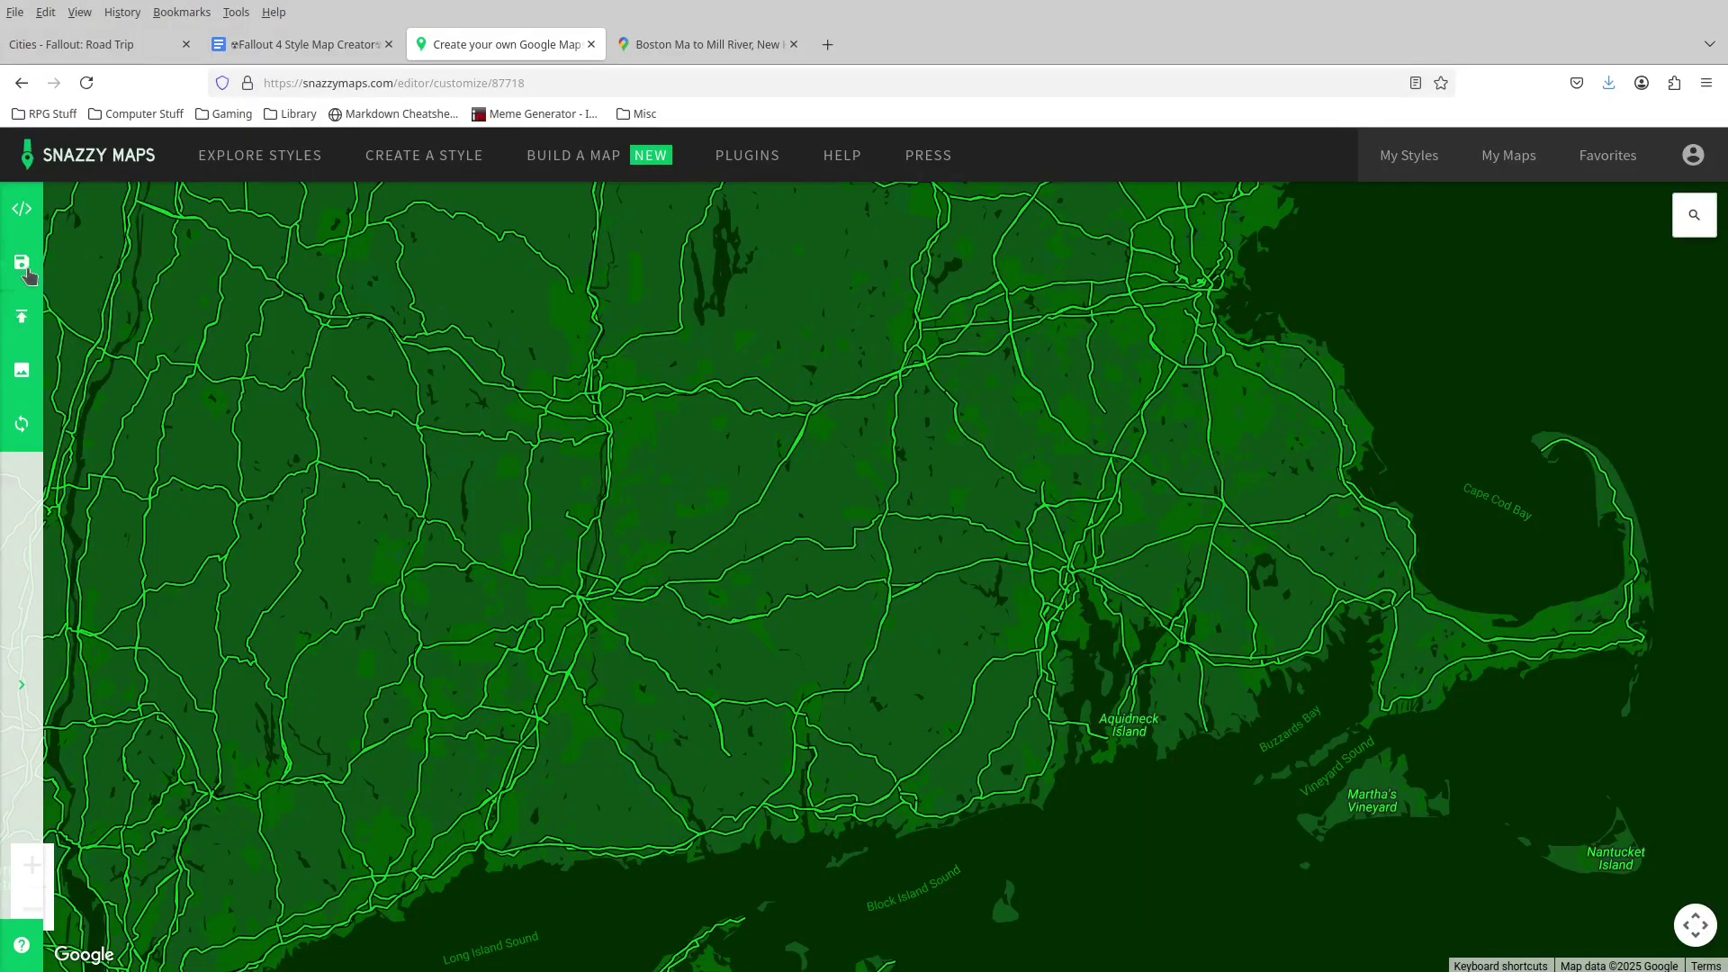
Frame Boston, Hartford and the Connecticut coast in the download preview, and download the map image at 1000 x 1000 px with 3x scale.
click(21, 370)
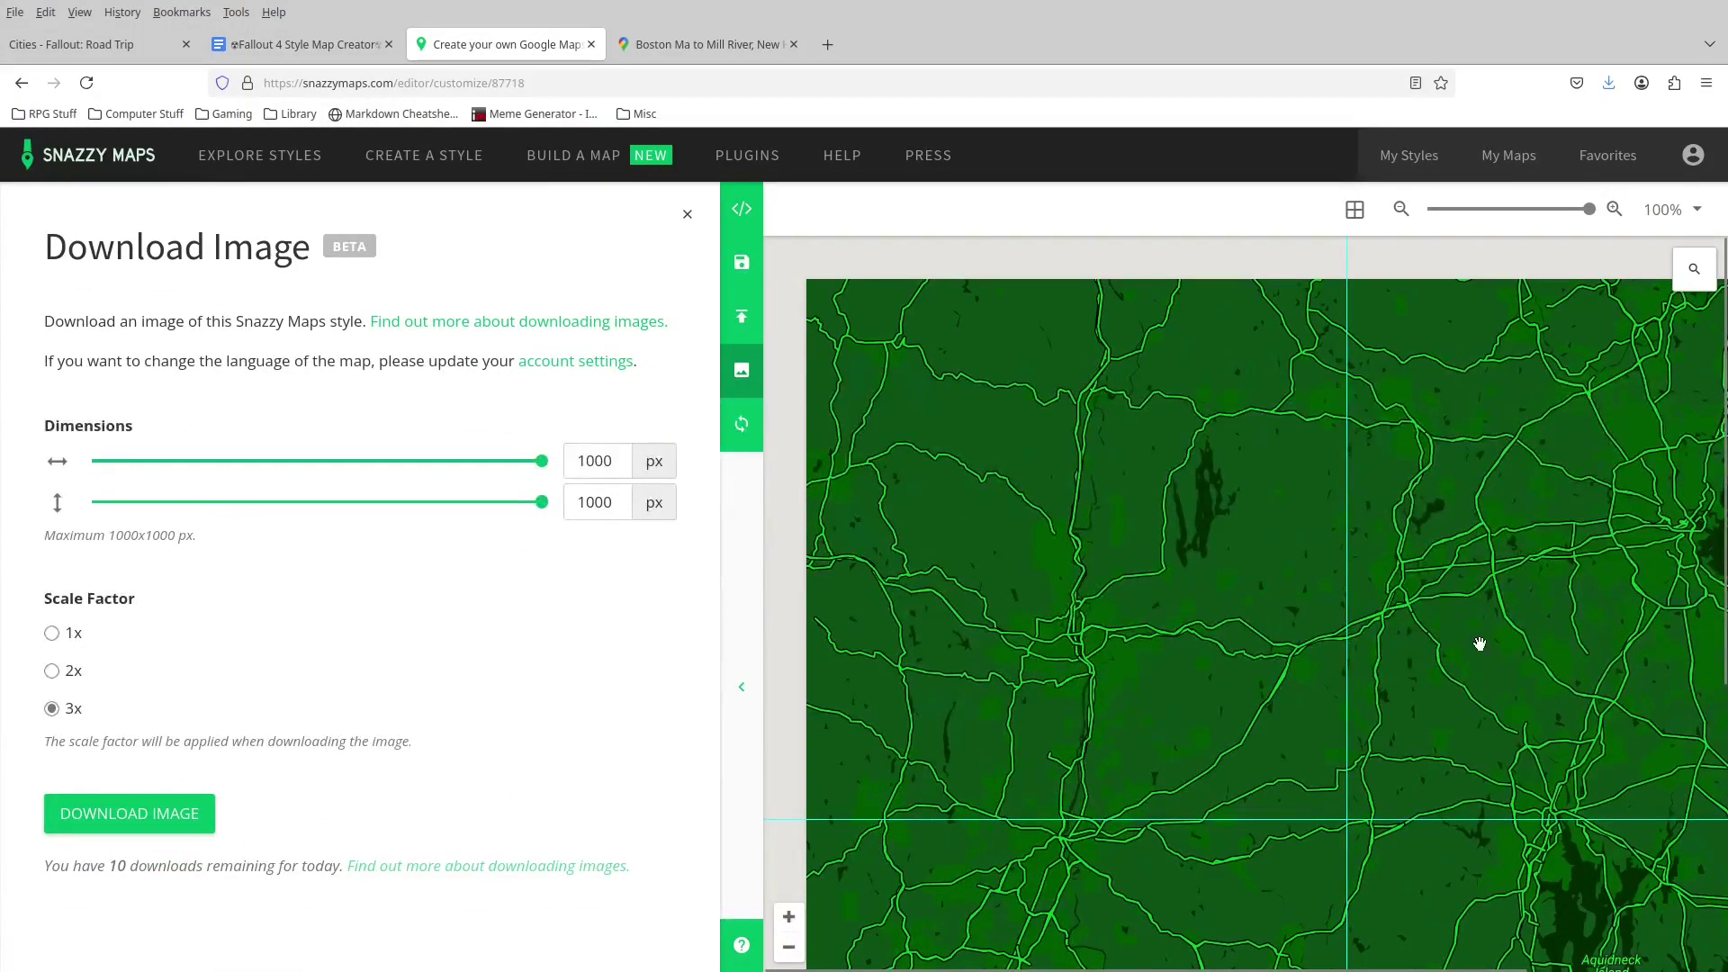
drag(1476, 644, 1369, 856)
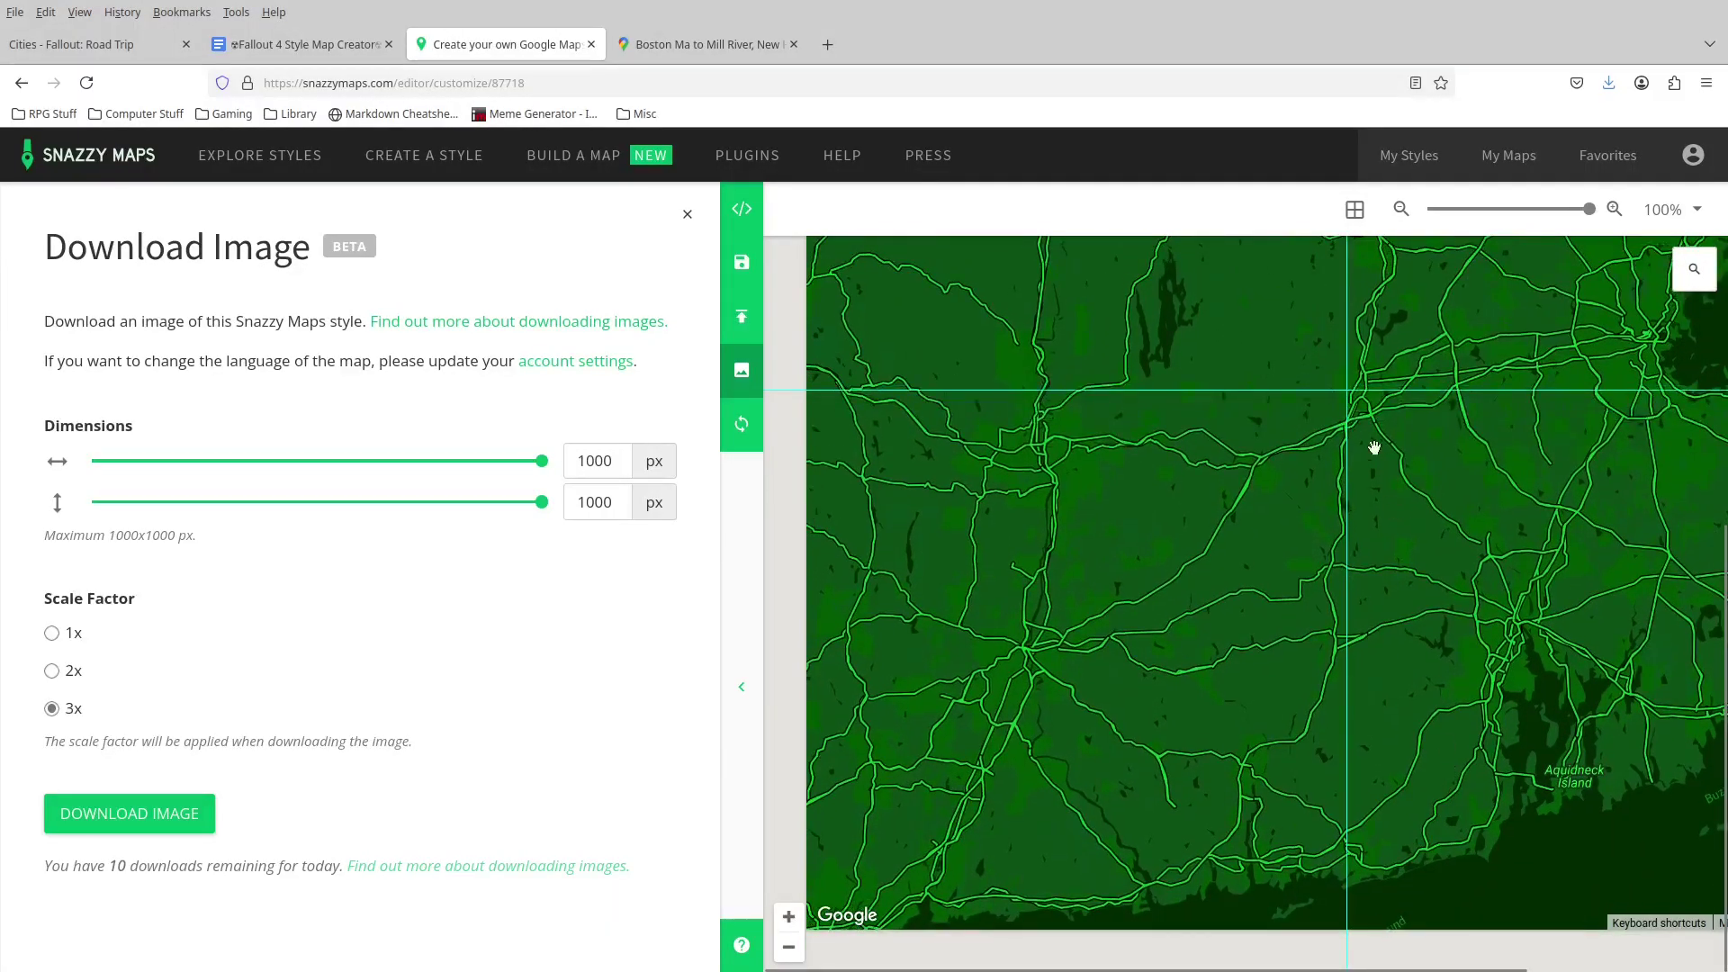
drag(1344, 397, 1377, 378)
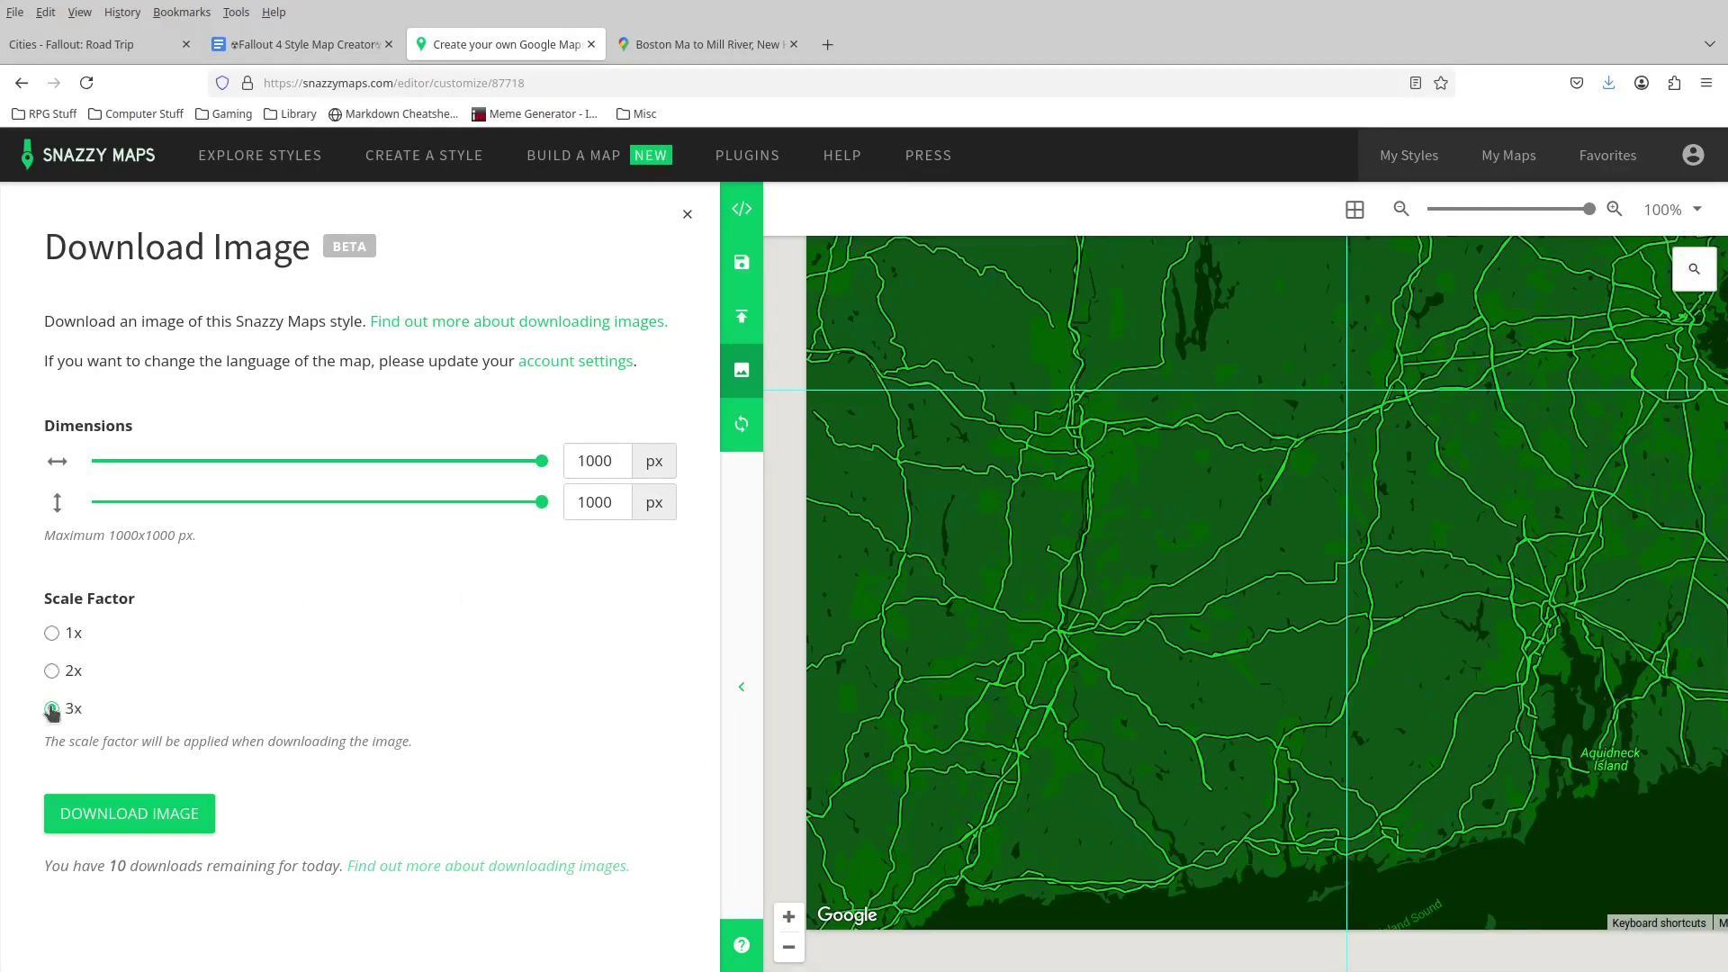
click(142, 821)
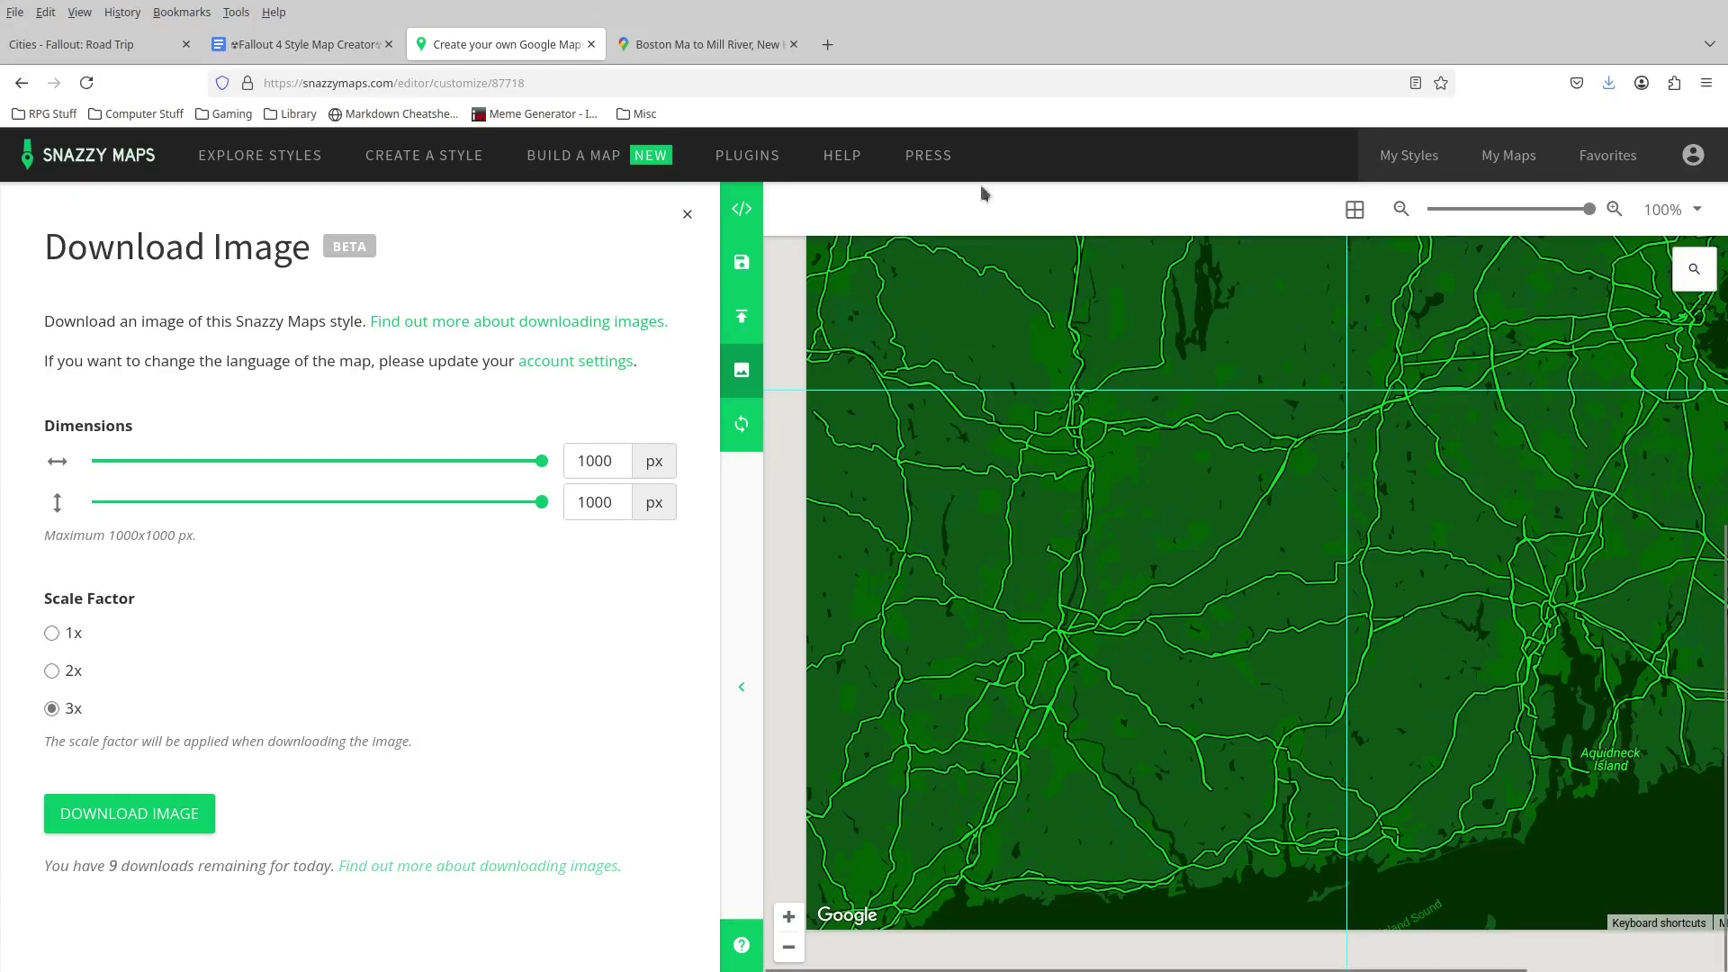
Switch to the Fallout 4 Style Map Creator document and read the instructions on placing the map in an image editor and adding icons.
click(288, 45)
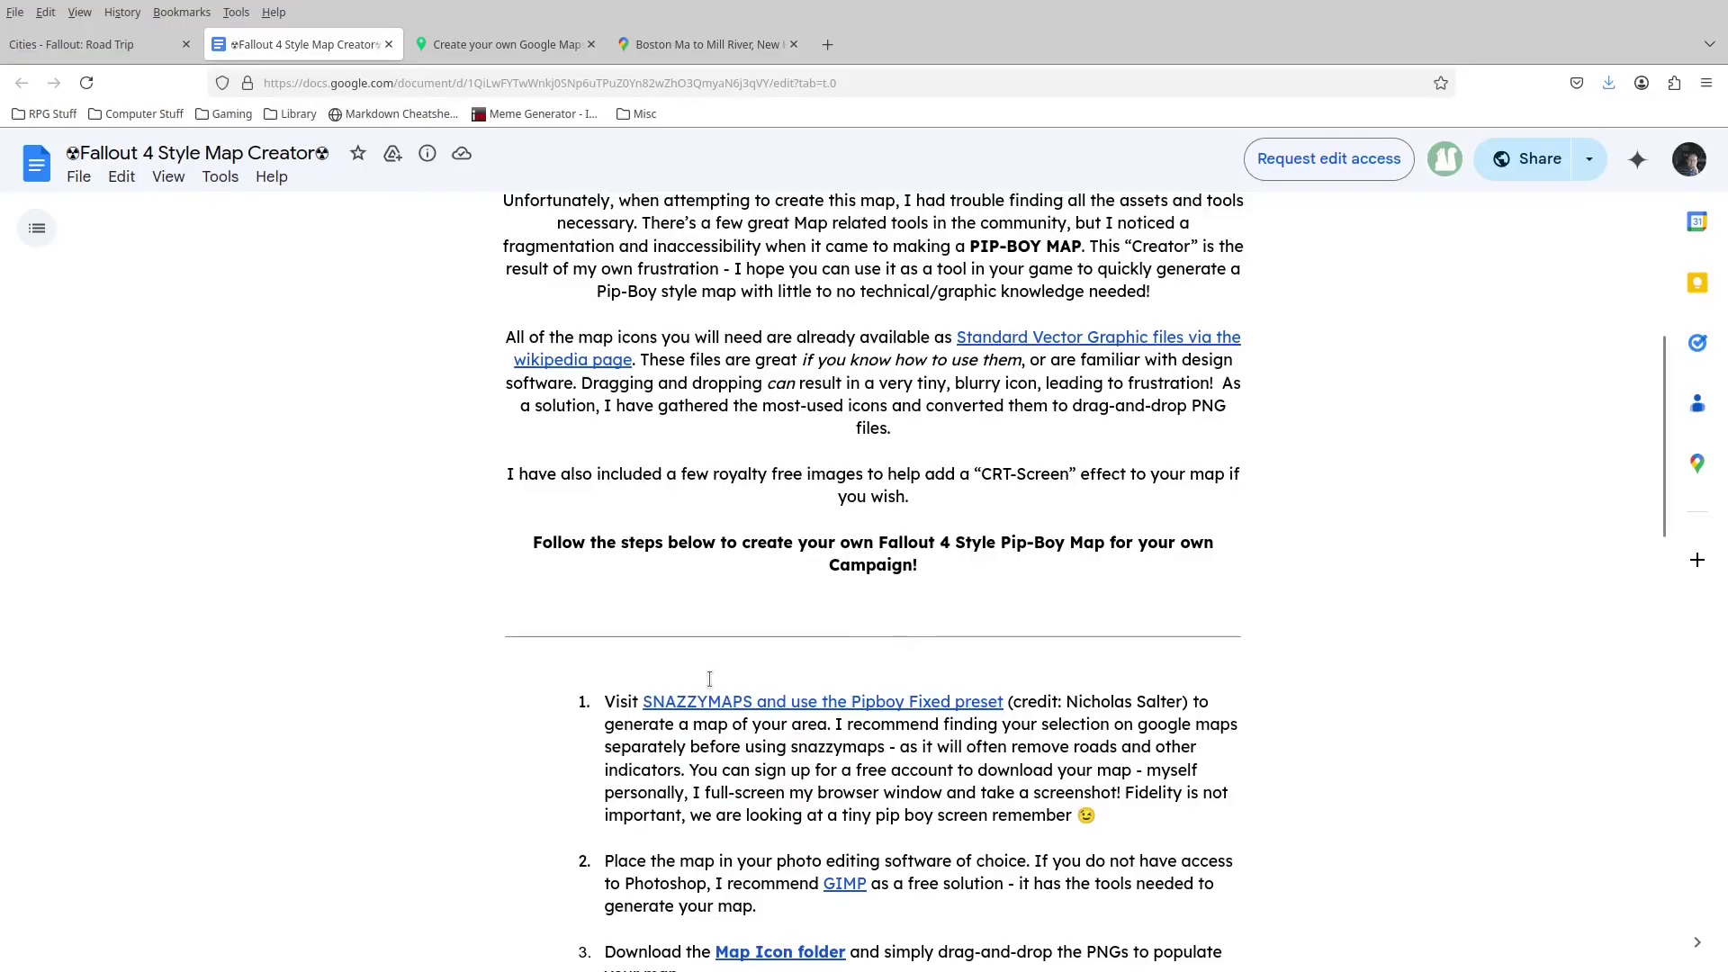
scroll(739, 842, down, 2)
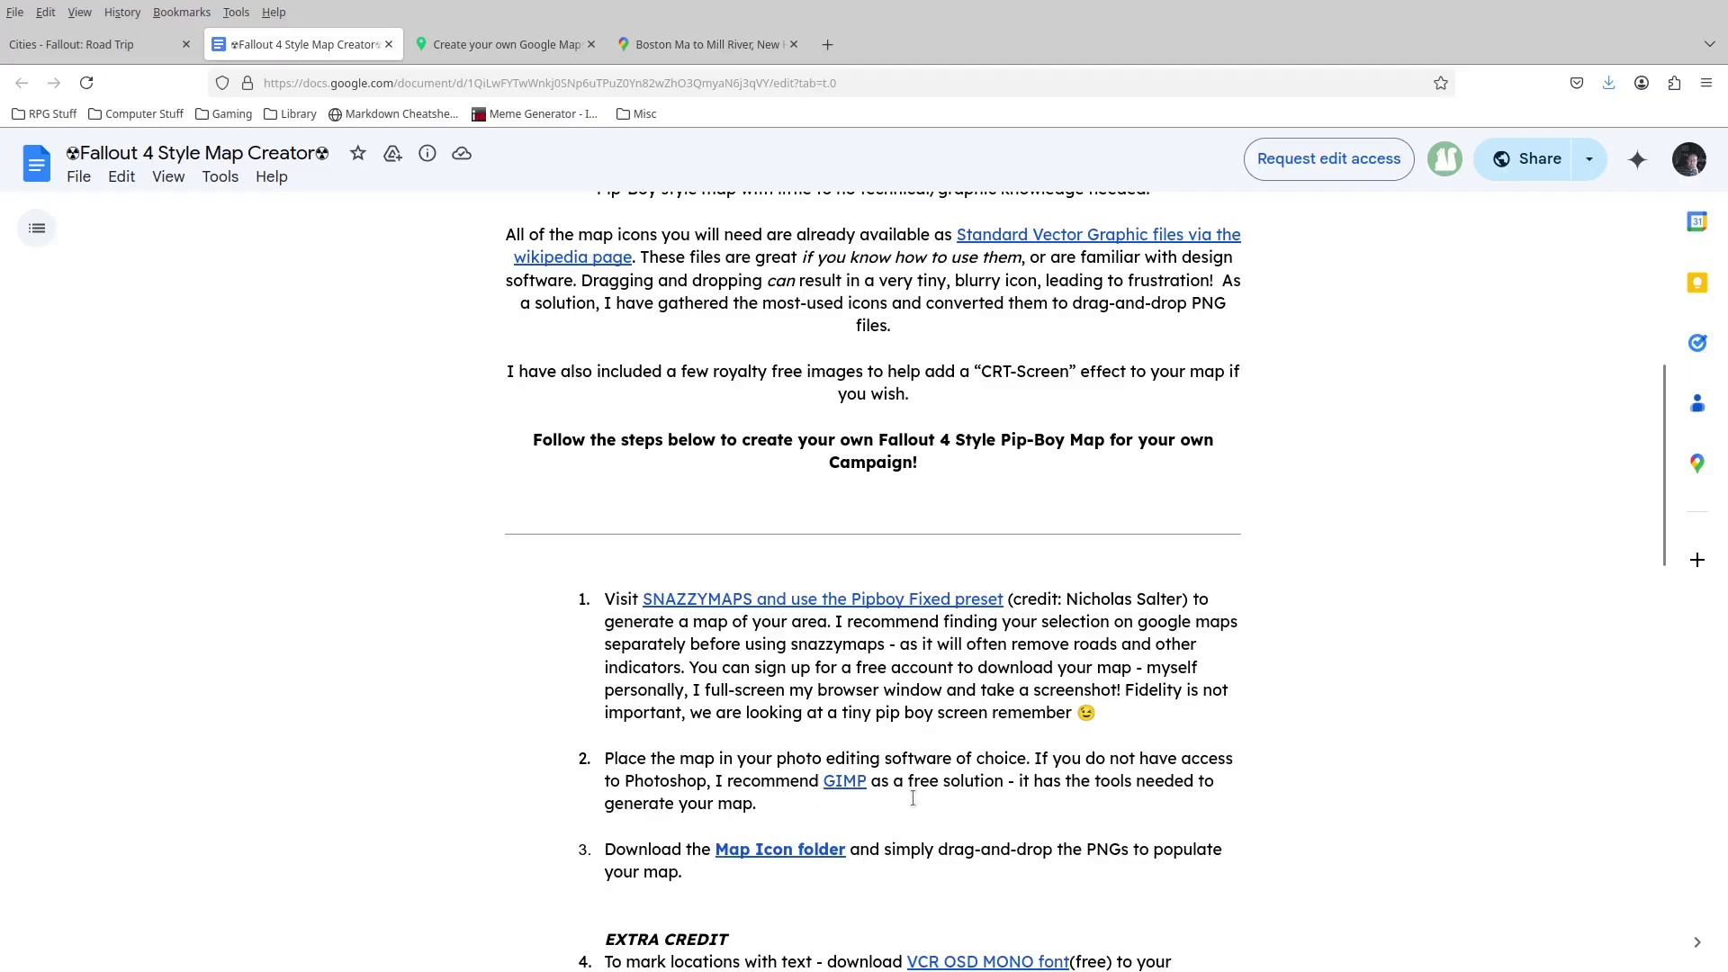
scroll(912, 797, down, 2)
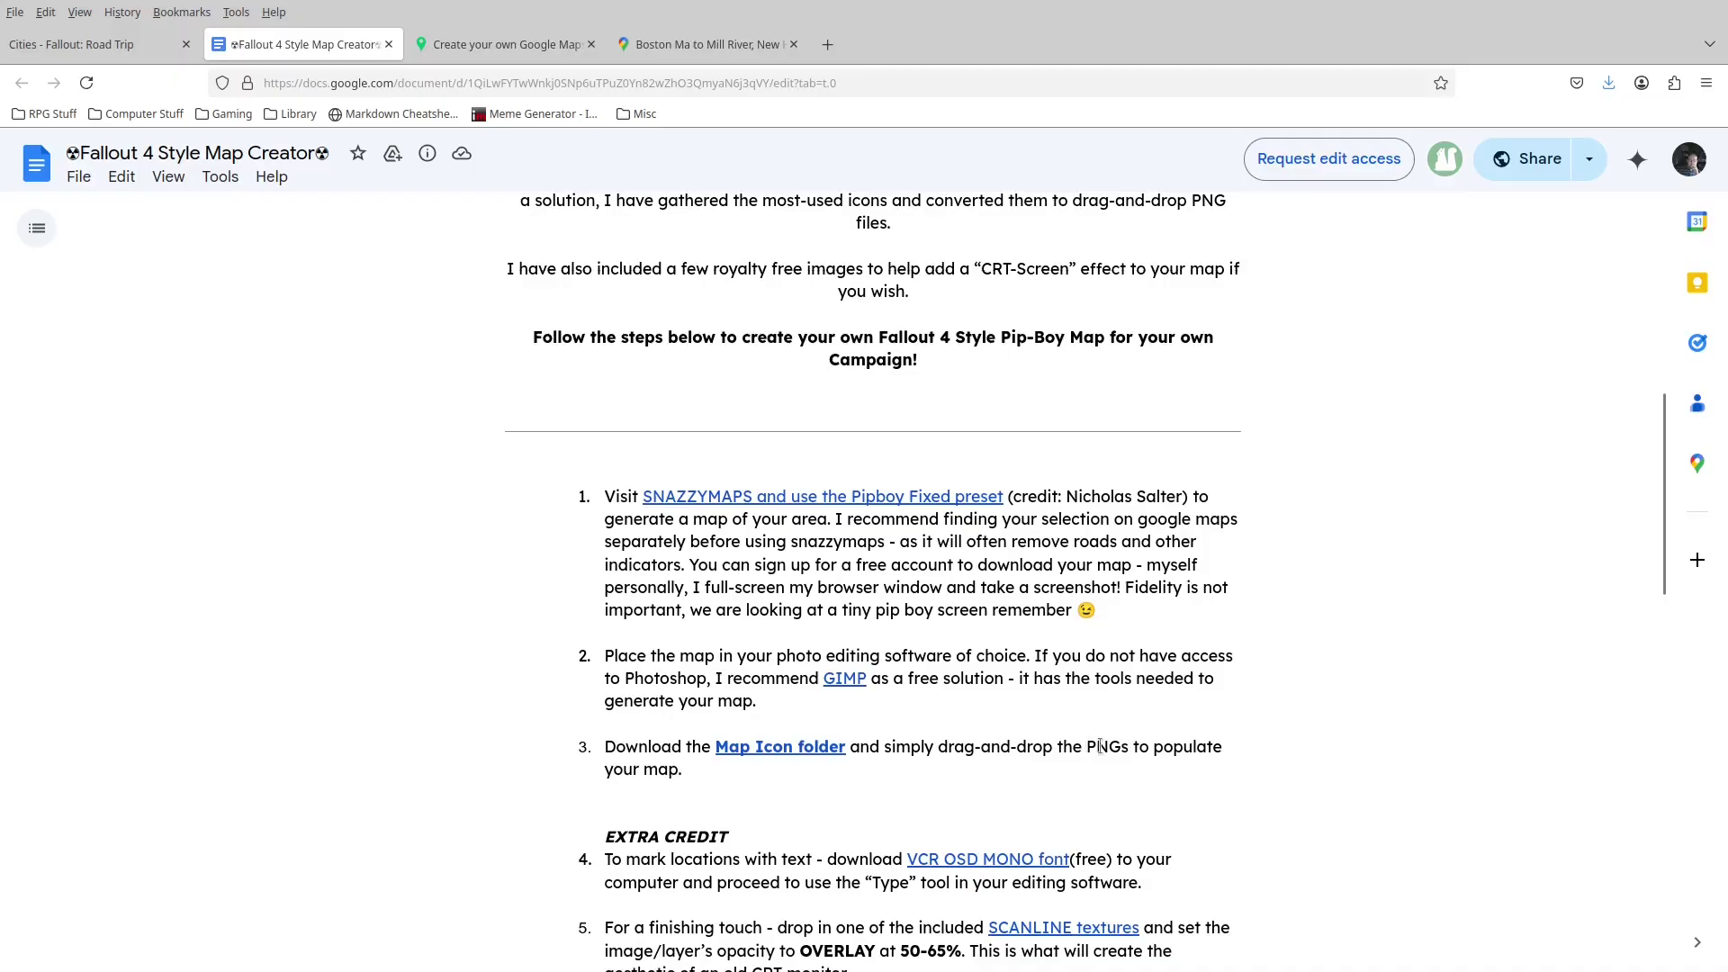
Download the Scanline Textures folder and the VCR OSD Mono font linked in the guide's extra-credit instructions.
scroll(980, 754, down, 2)
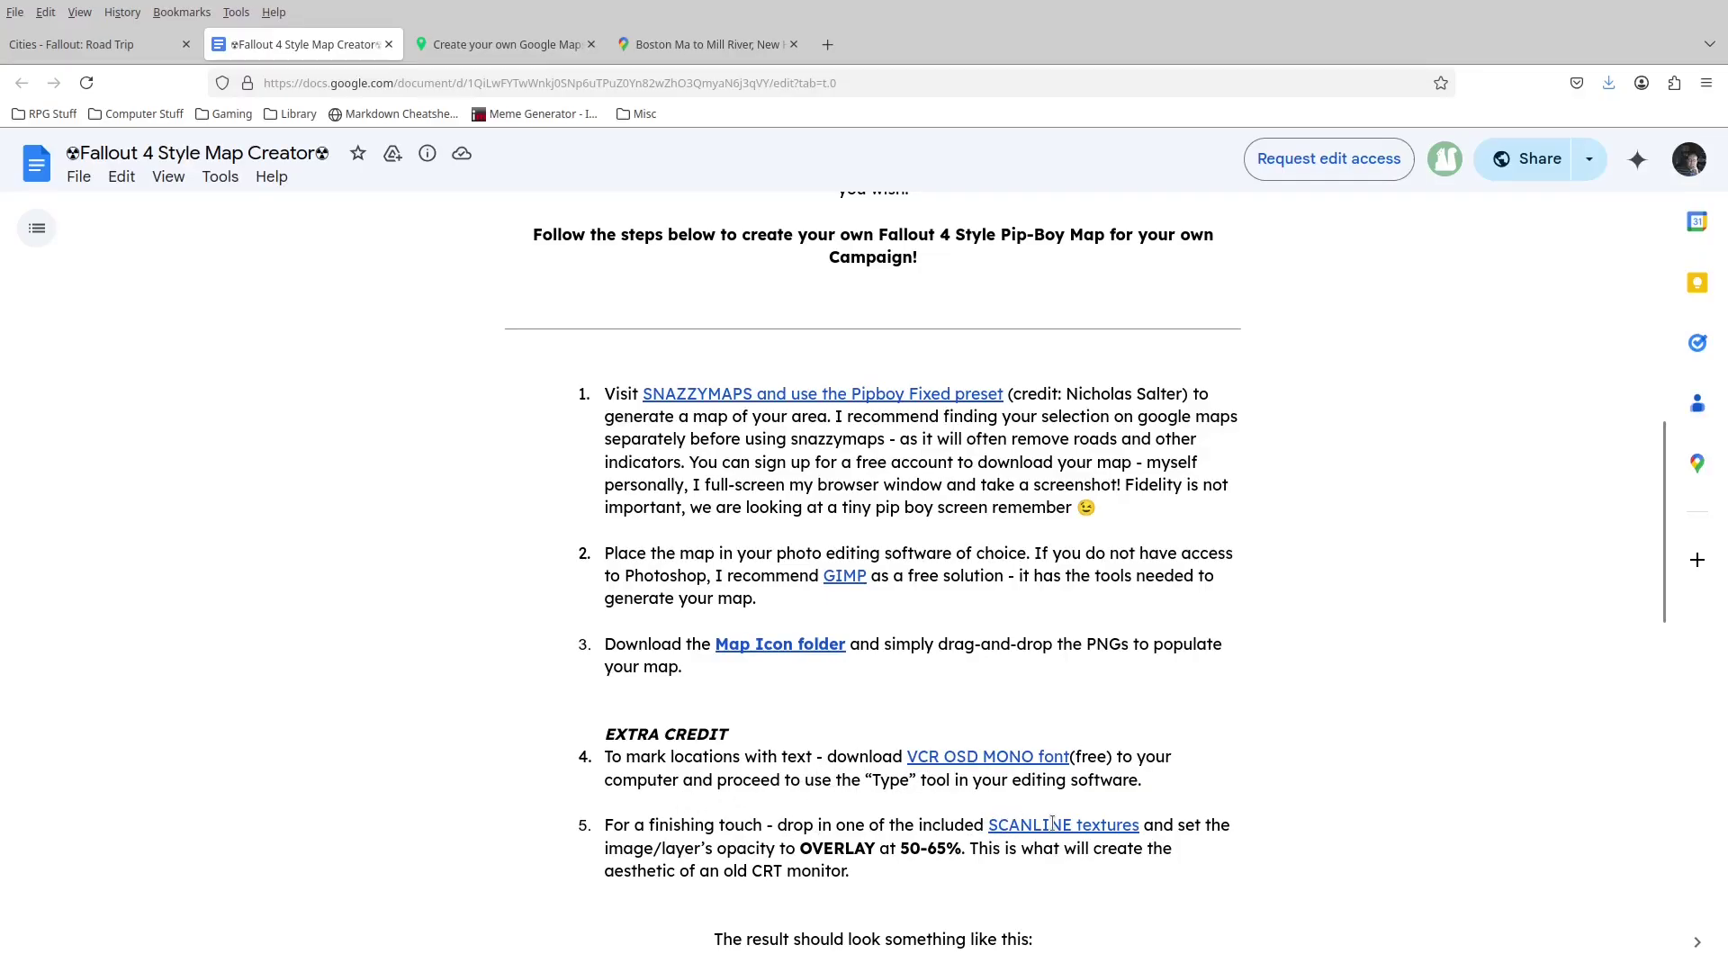
scroll(1314, 531, down, 3)
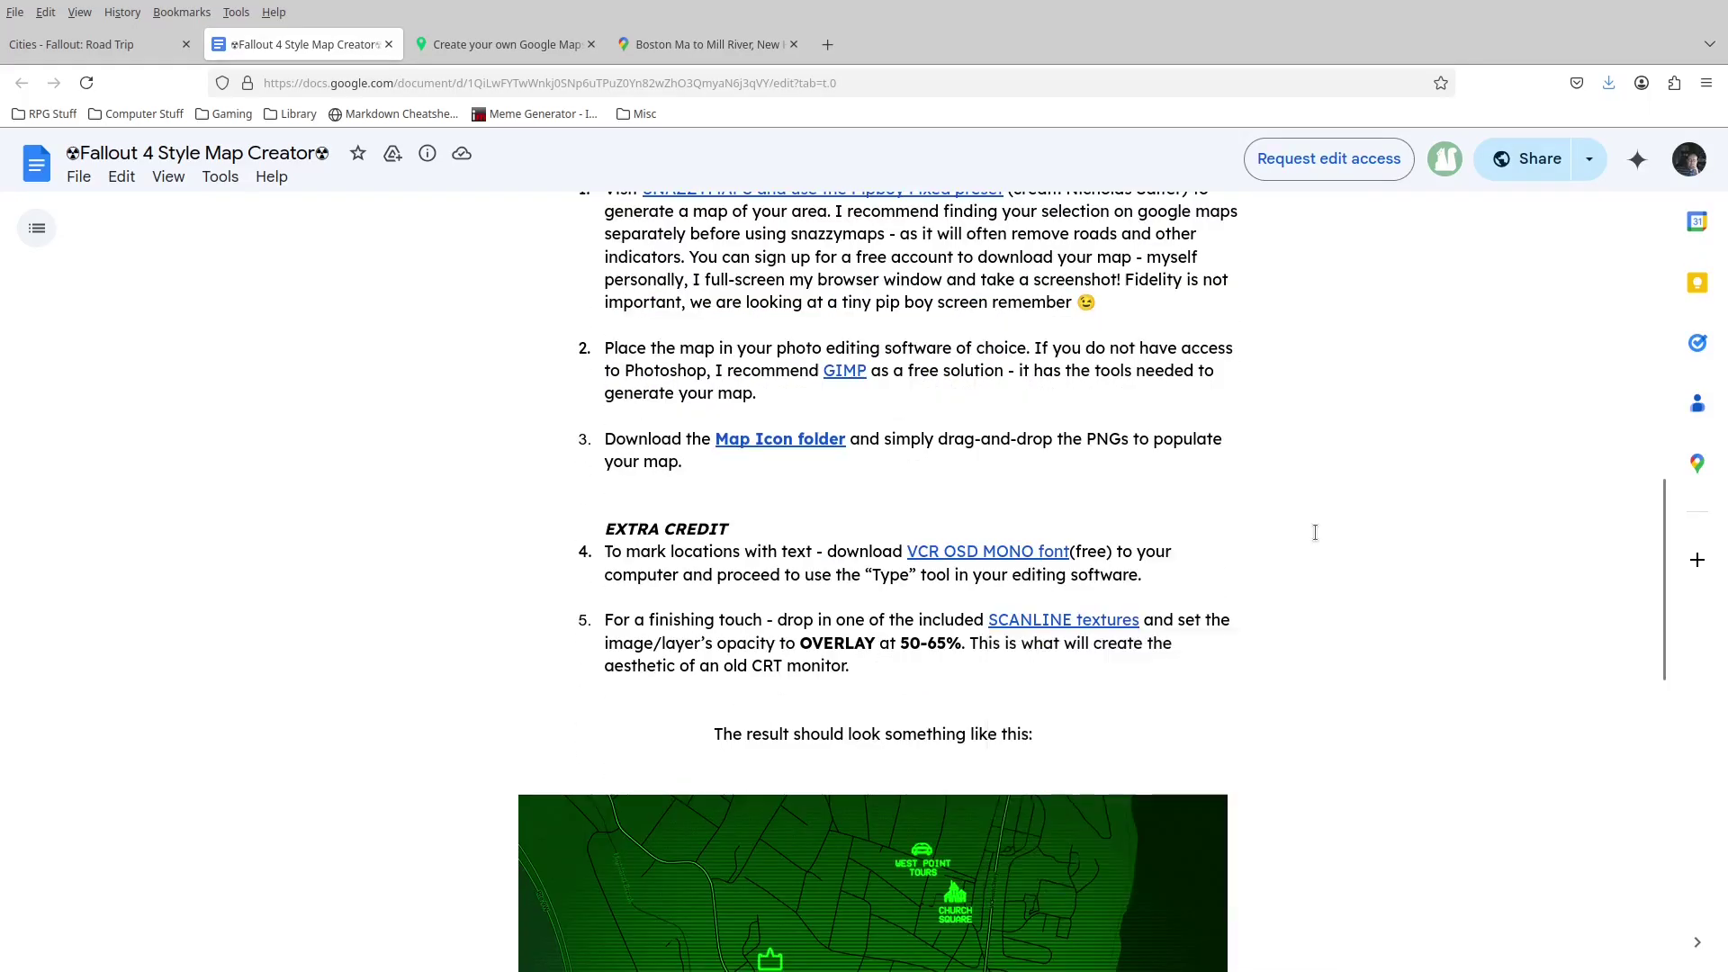
mouse_move(791, 450)
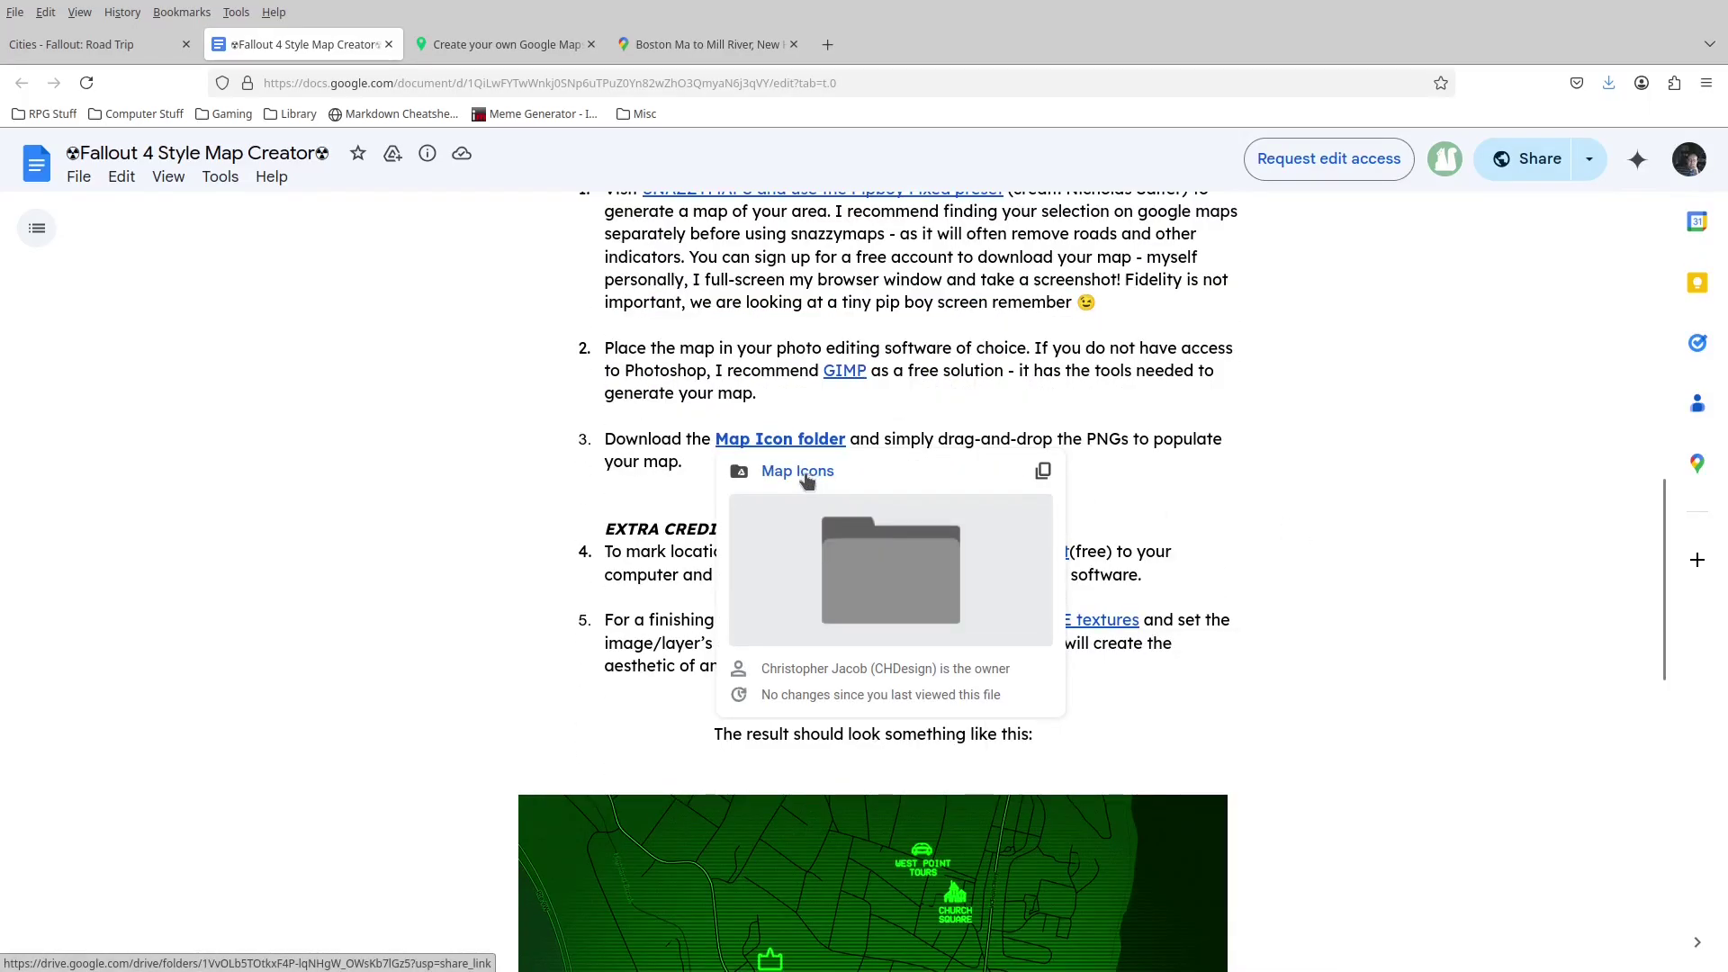
mouse_move(1065, 624)
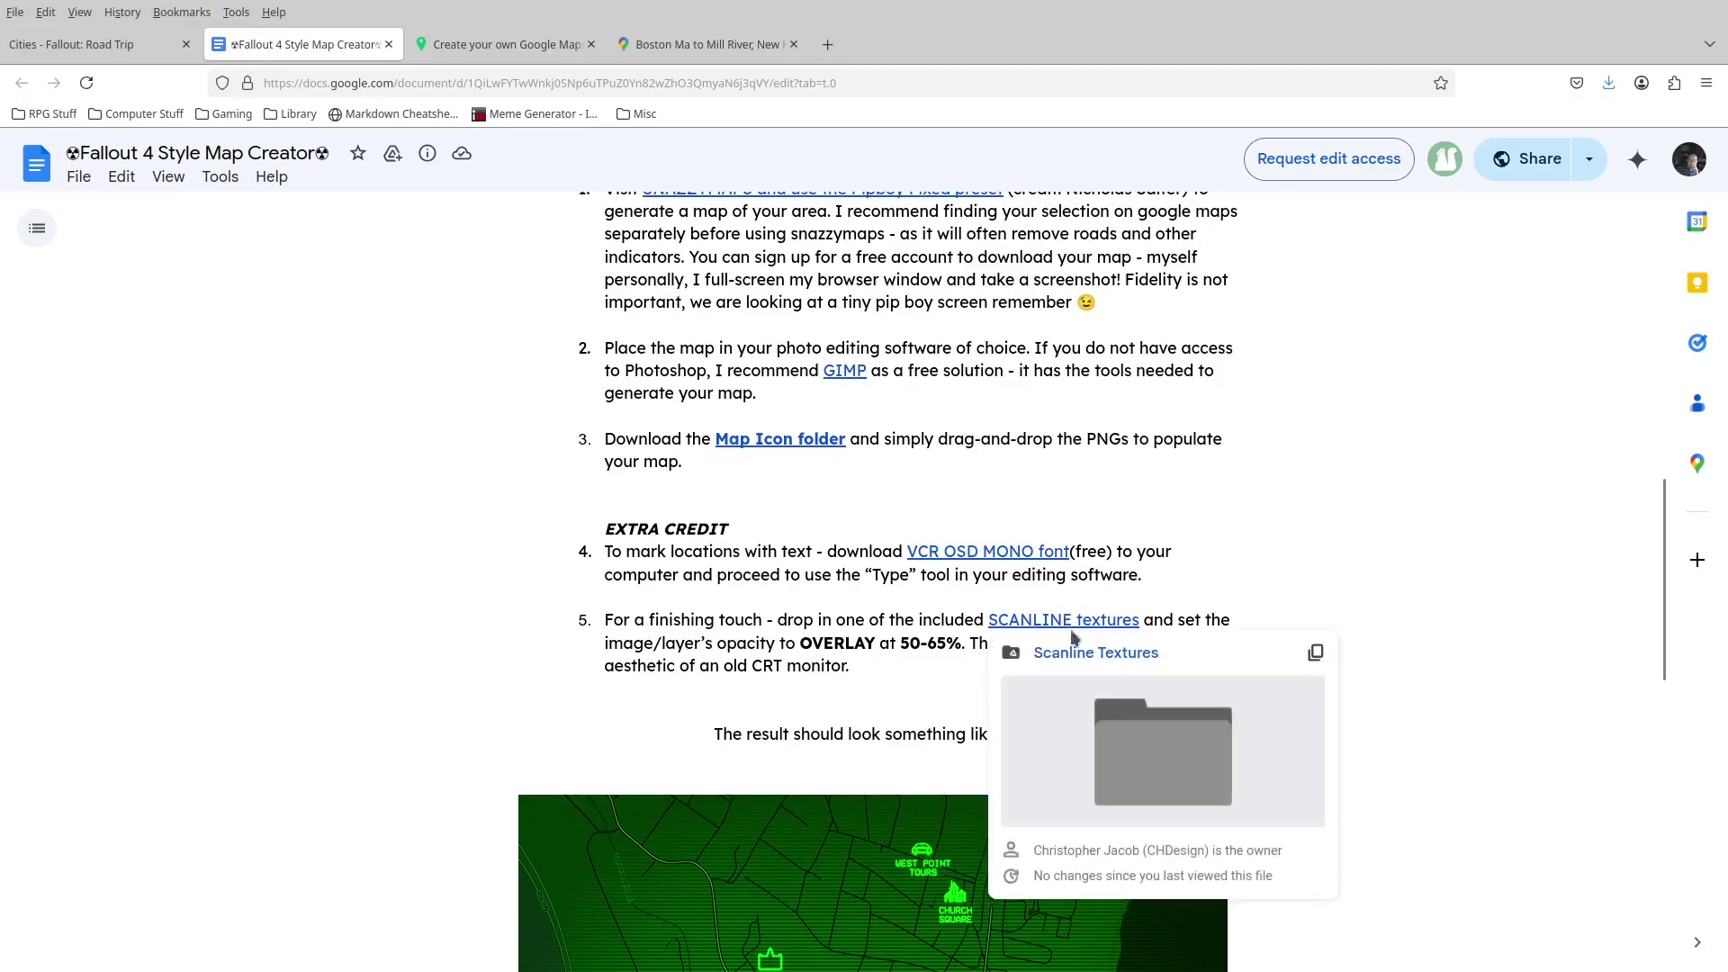
click(1123, 779)
click(504, 44)
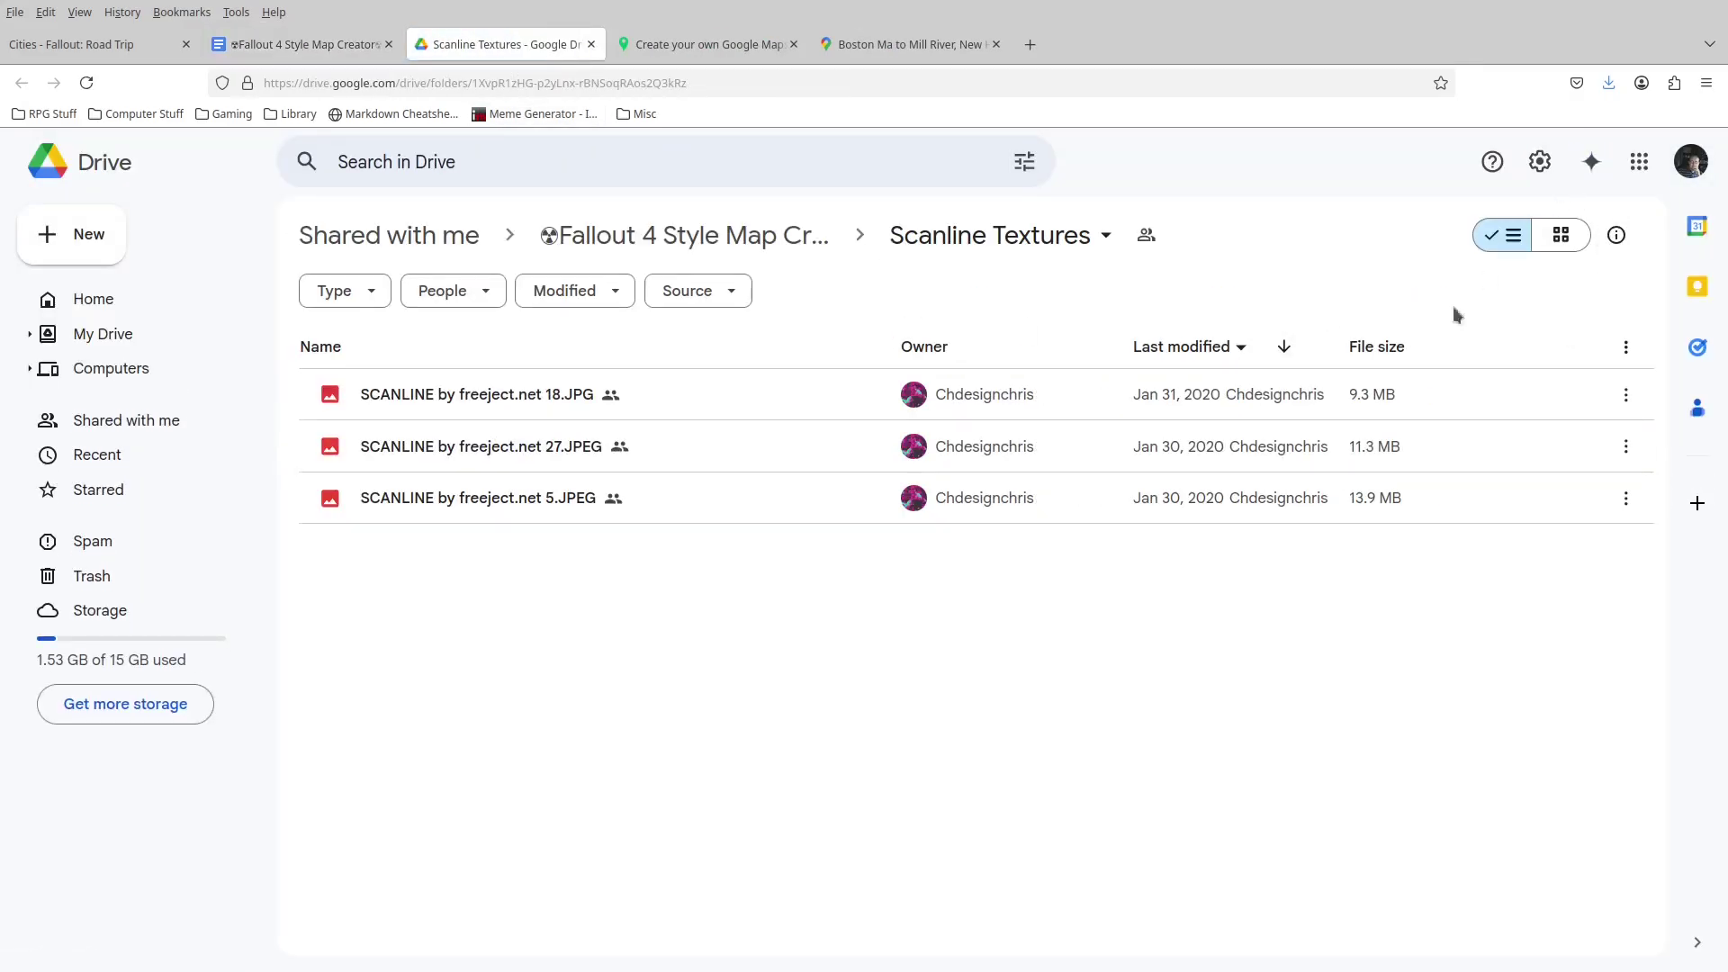
click(1106, 237)
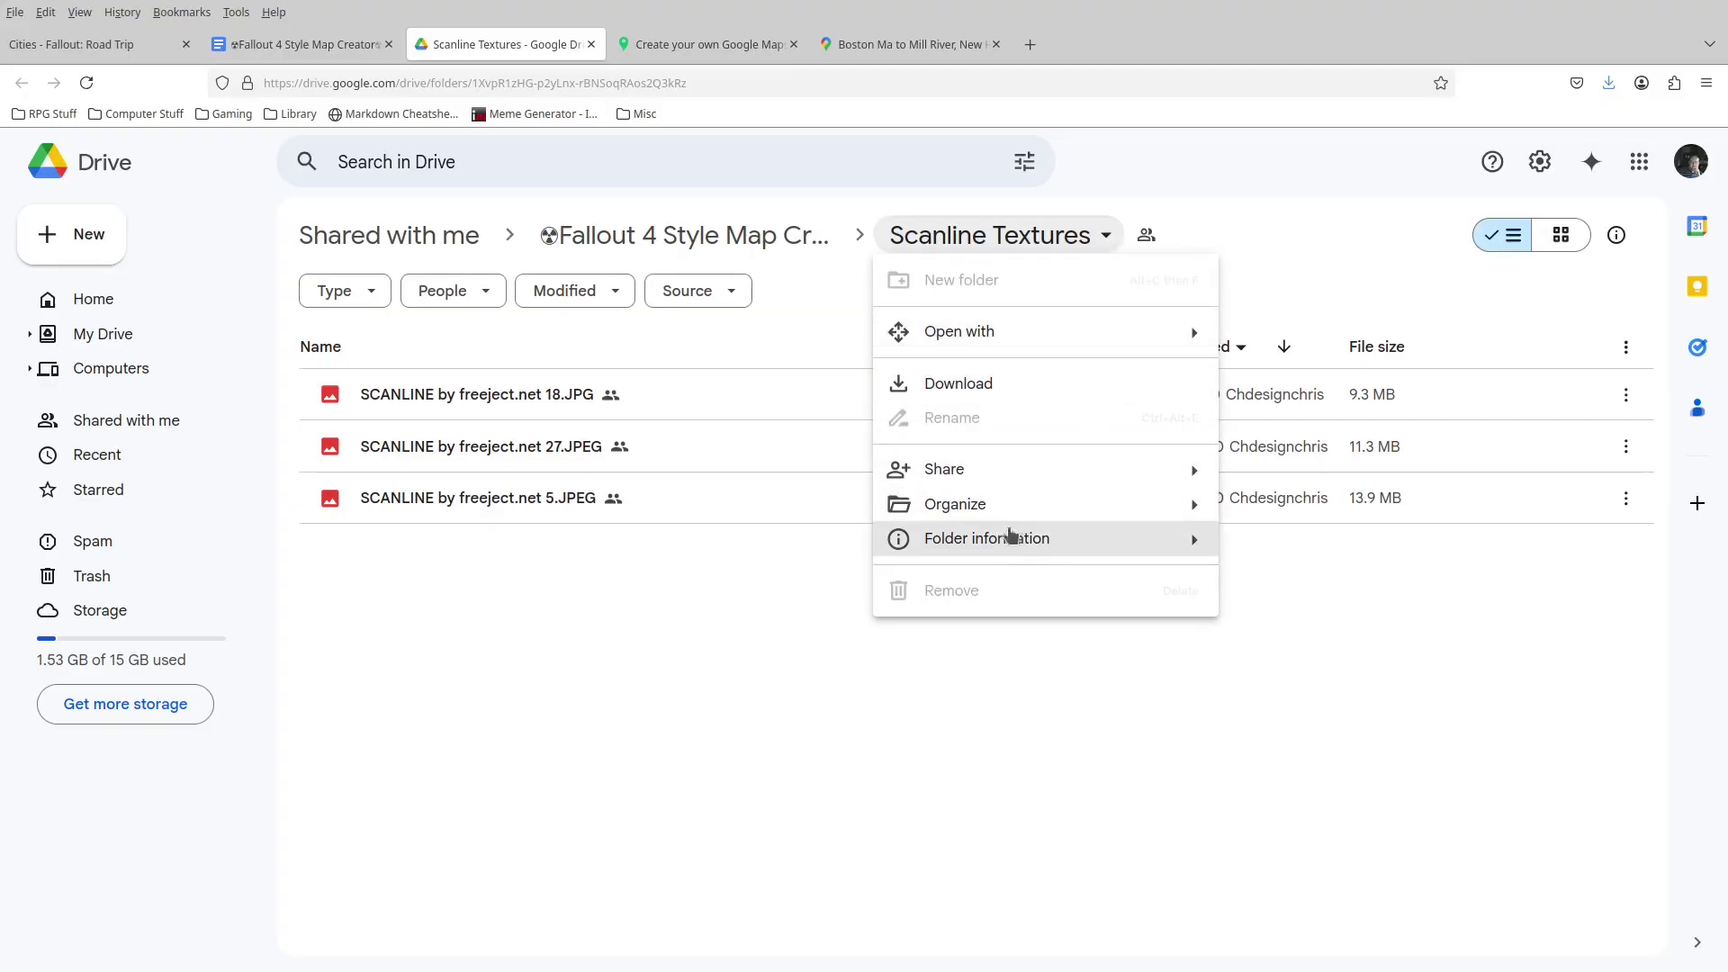
click(1007, 385)
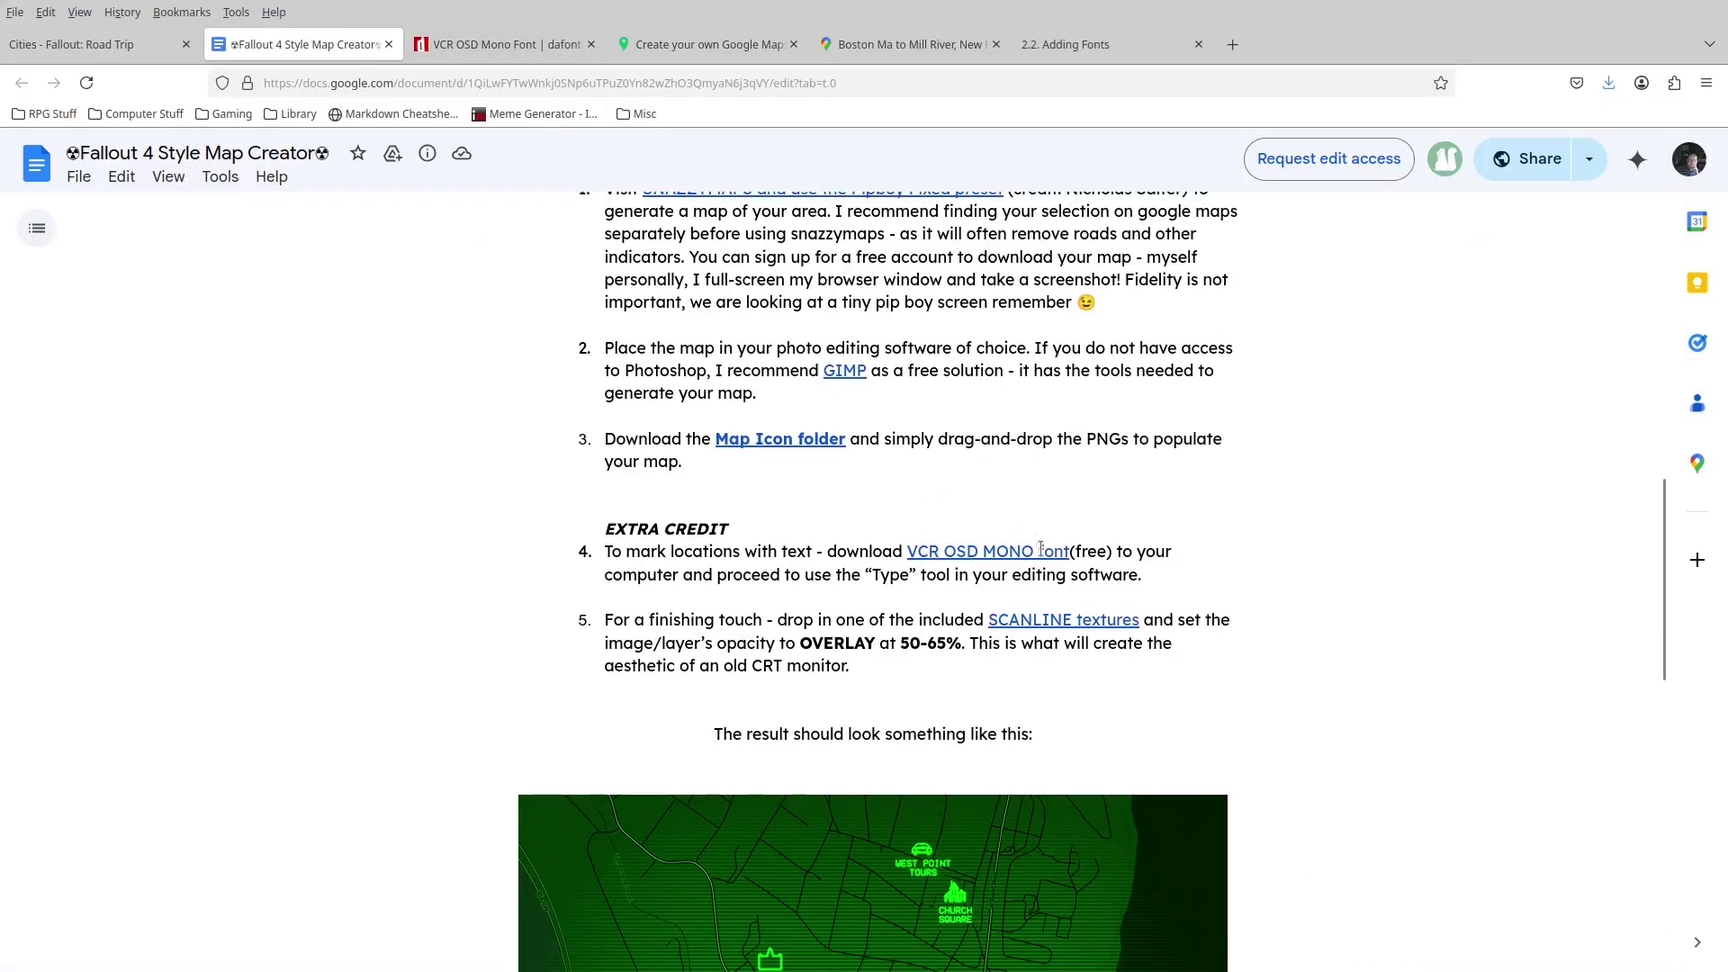
click(500, 45)
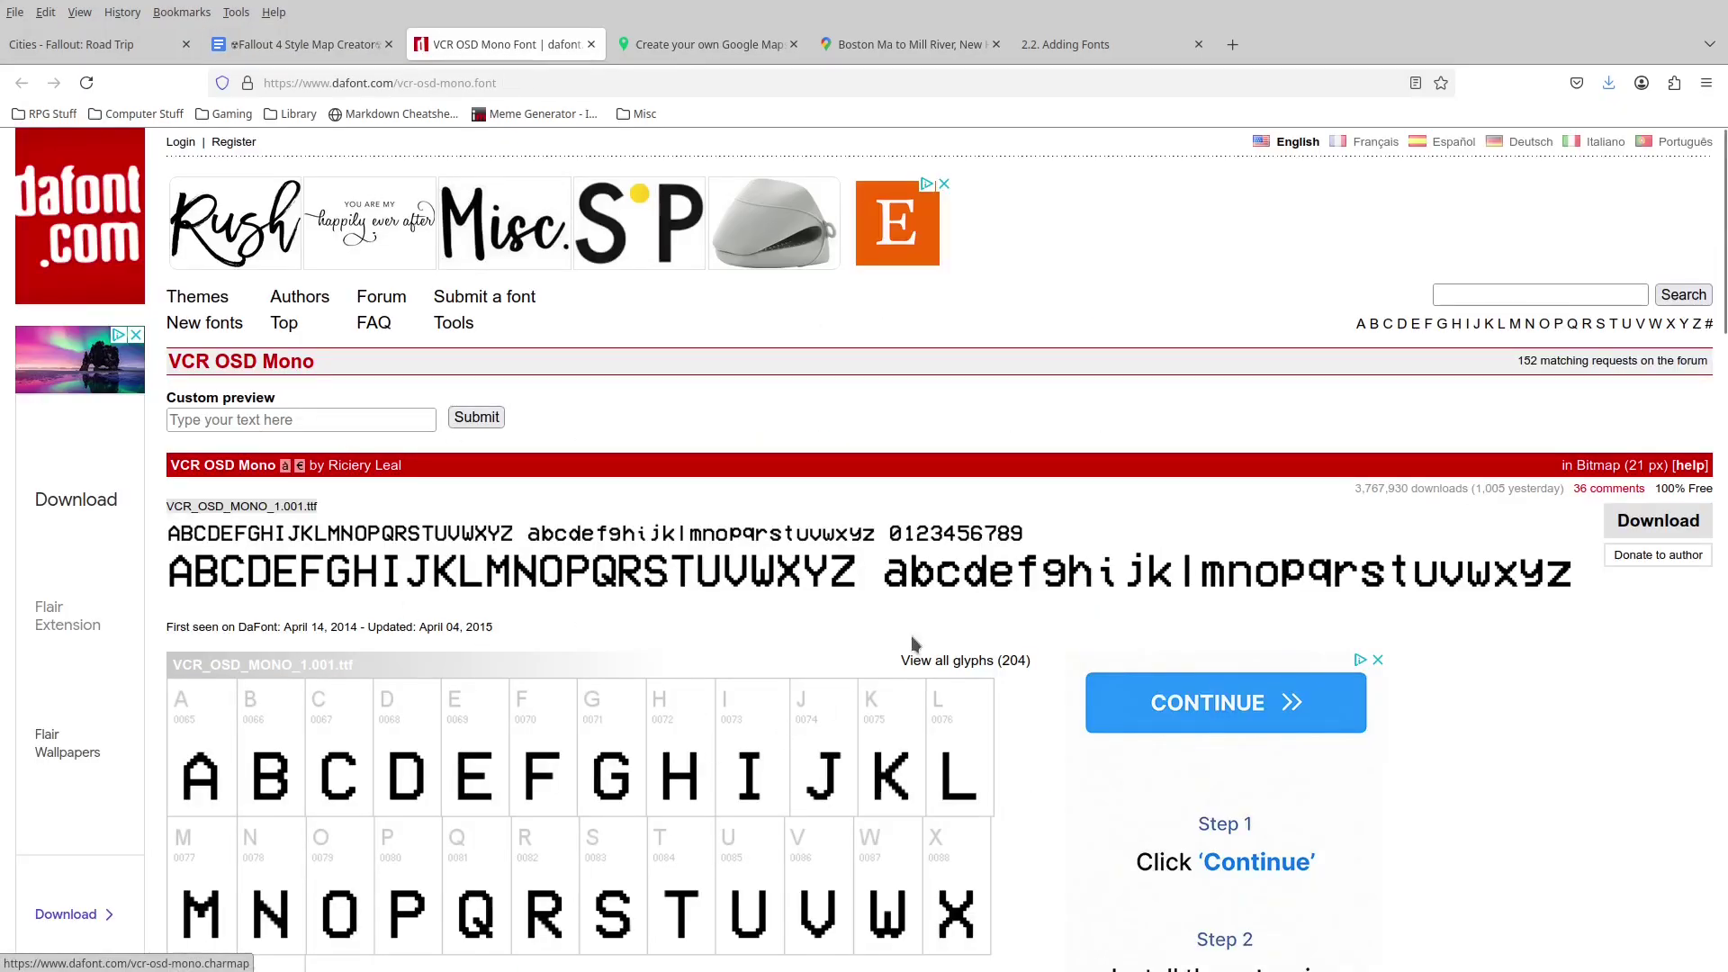
click(1659, 520)
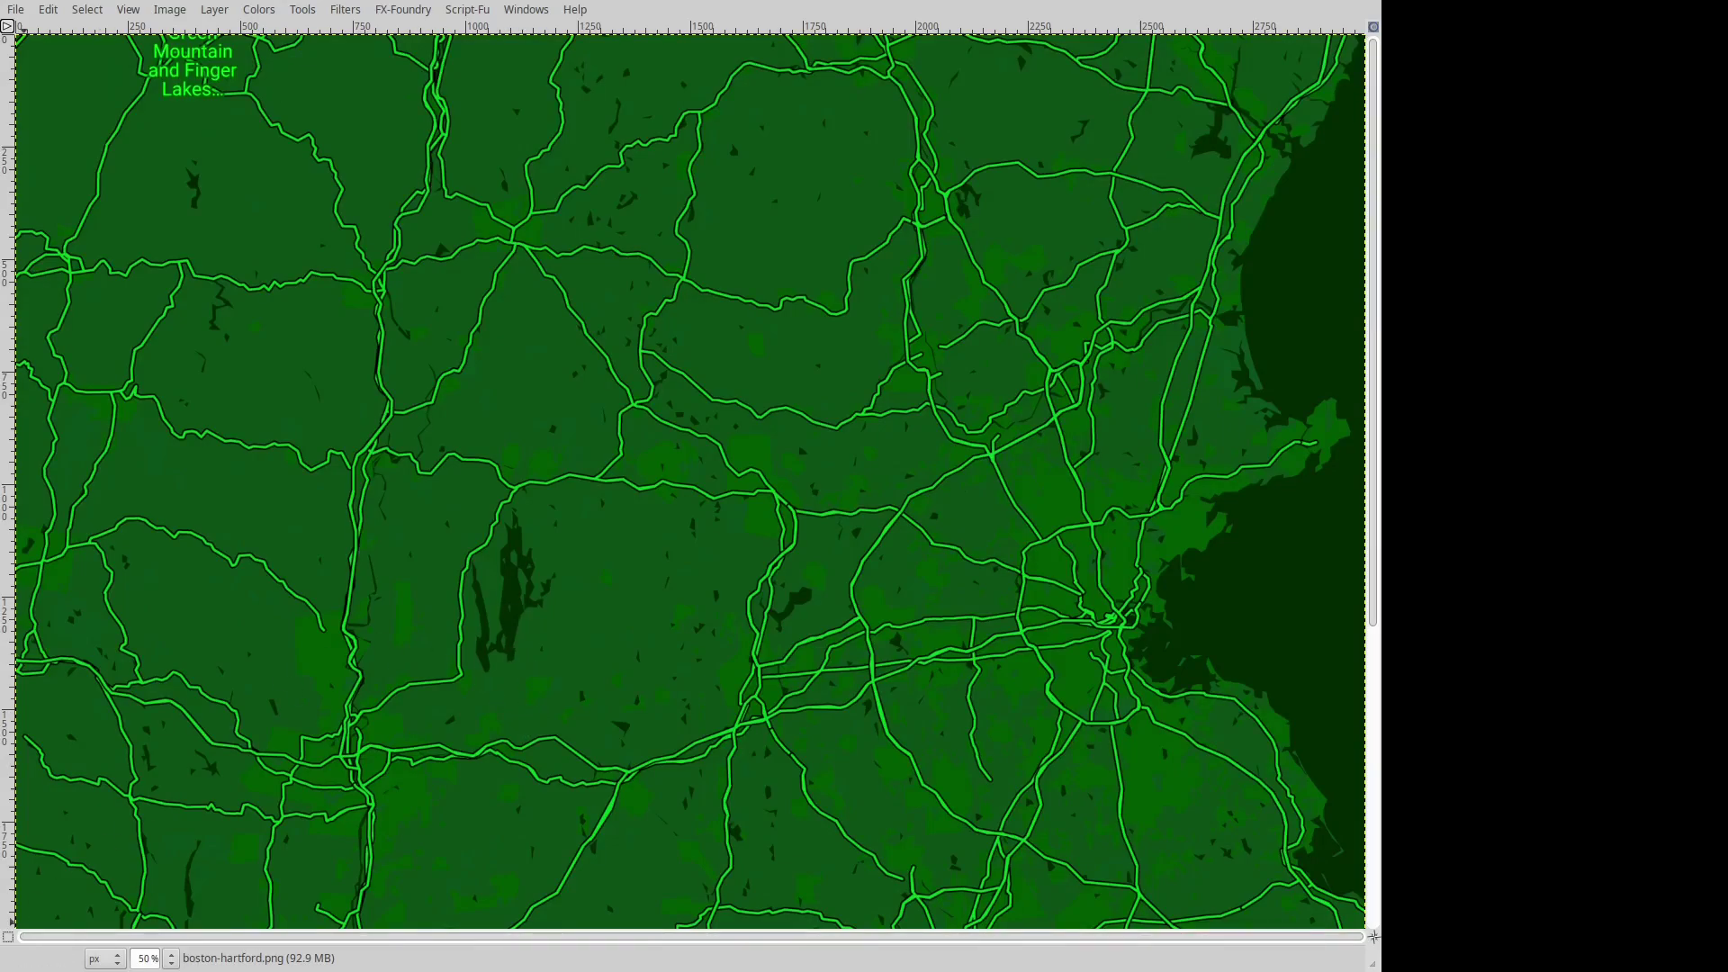
In GIMP, crop the boston-hartford.png map to about 2998 x 1854 px, cutting off the northern area and the Google attribution strip.
key(Tab)
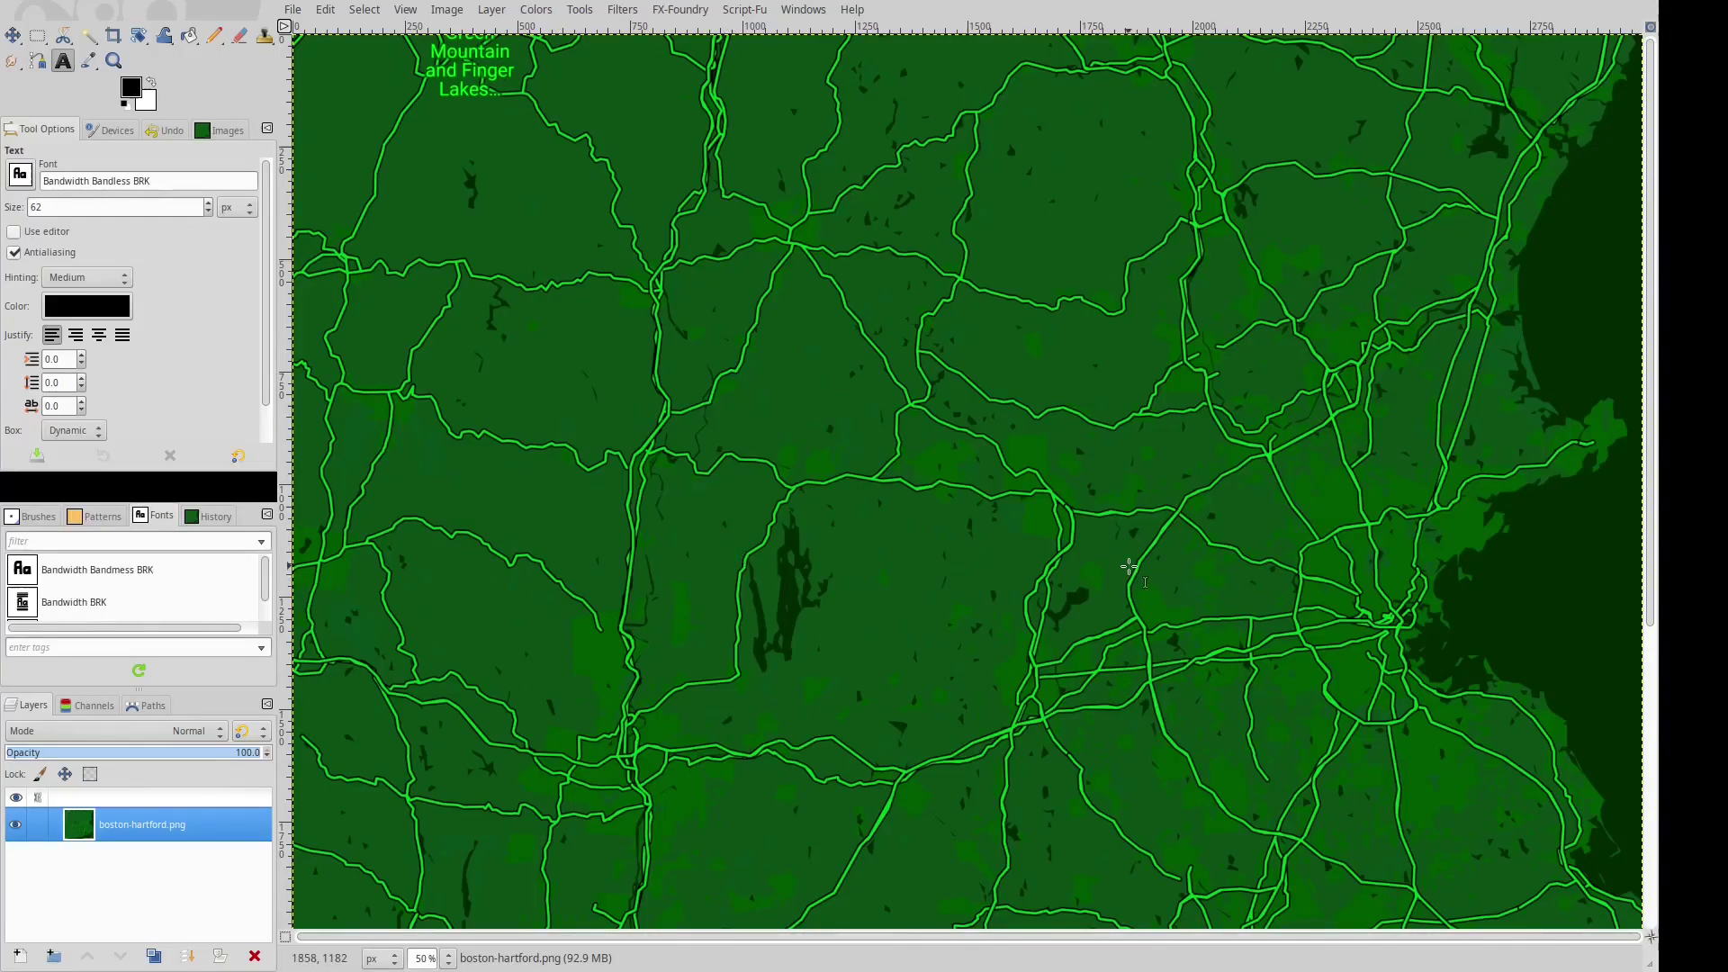
drag(1654, 437, 1656, 739)
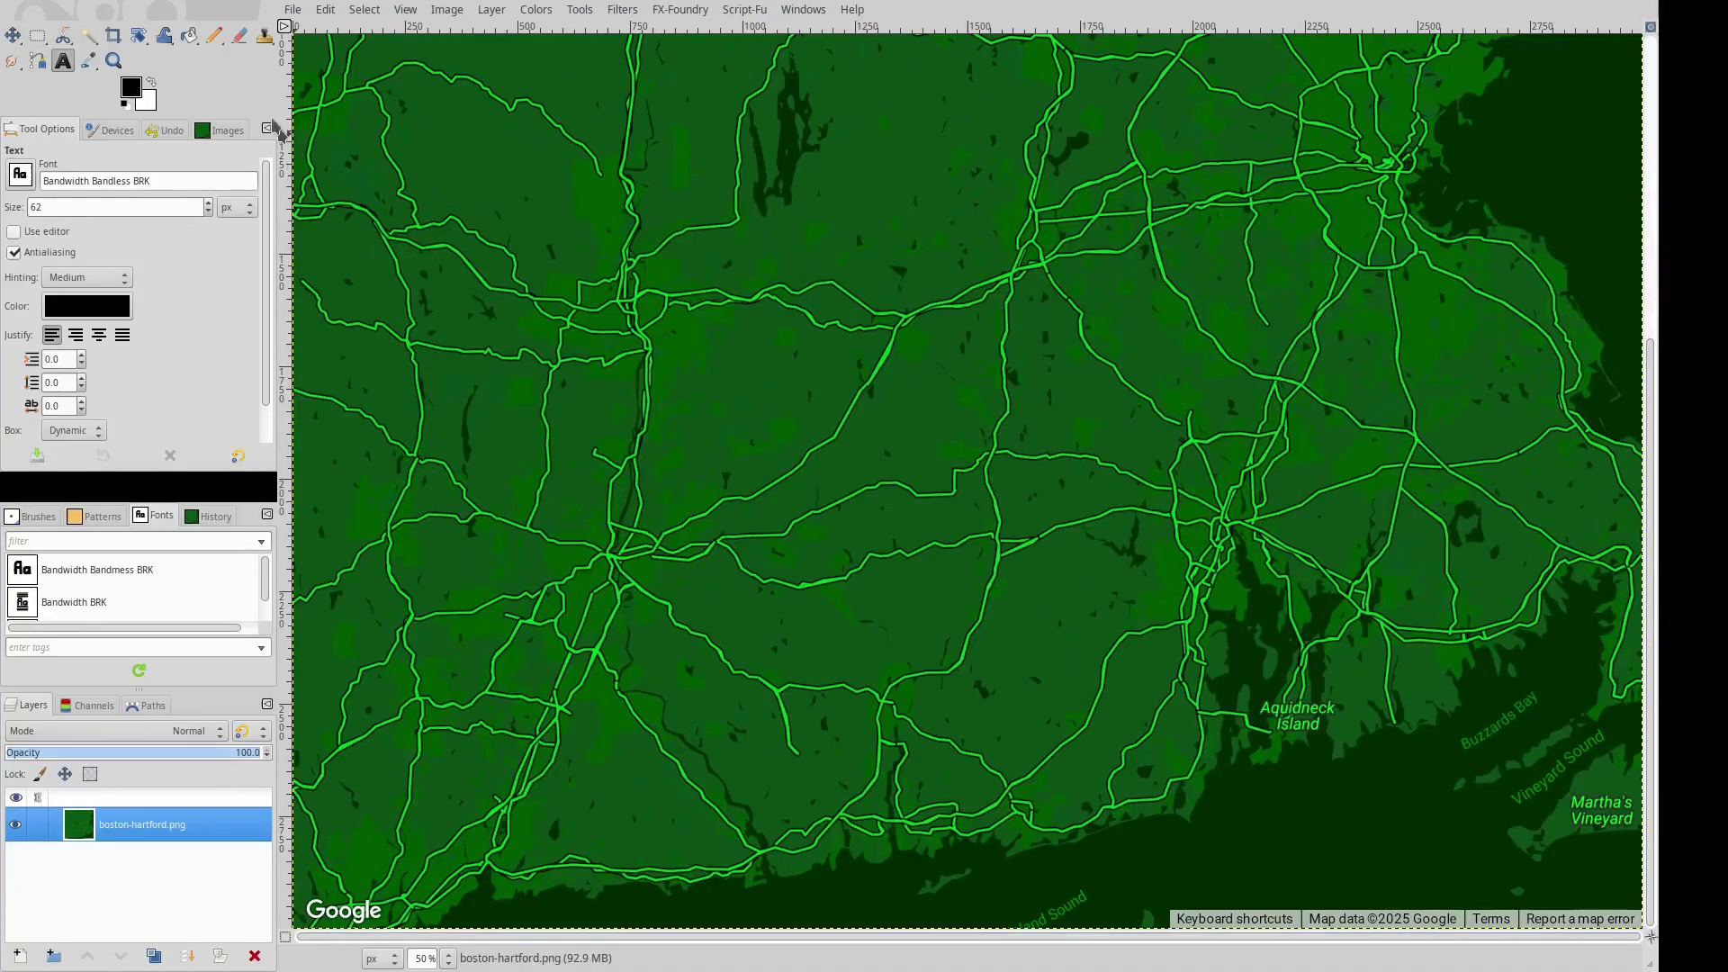
click(113, 35)
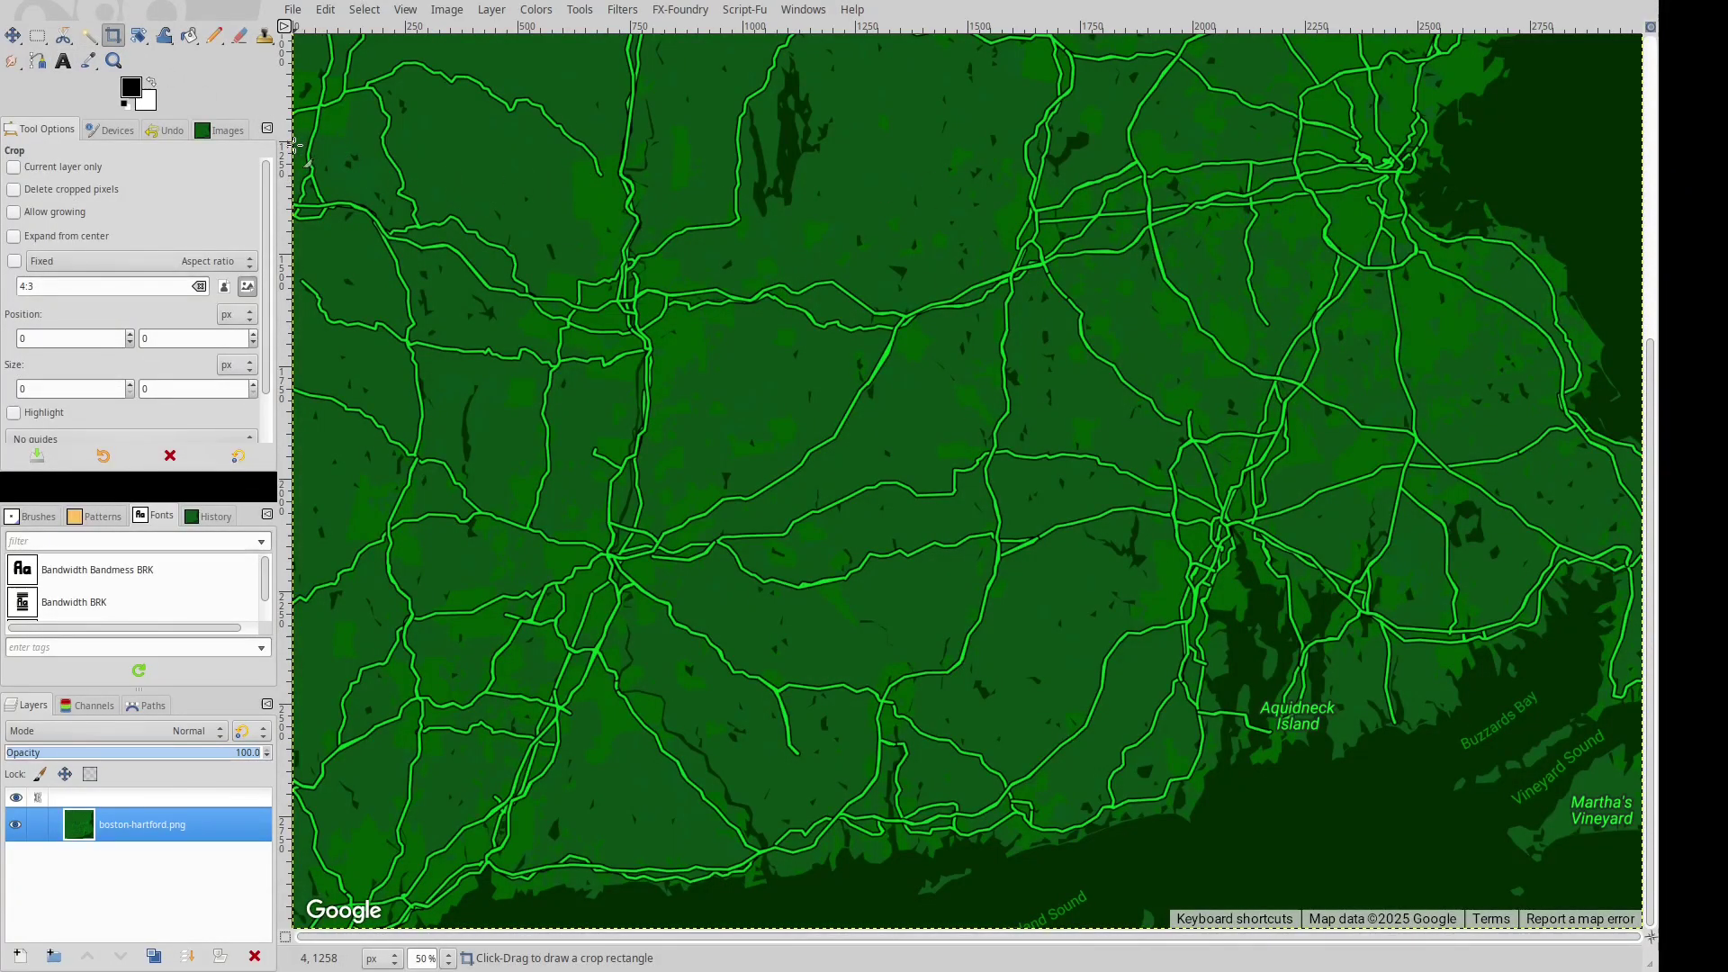
drag(294, 145, 1656, 897)
drag(1603, 171, 1620, 93)
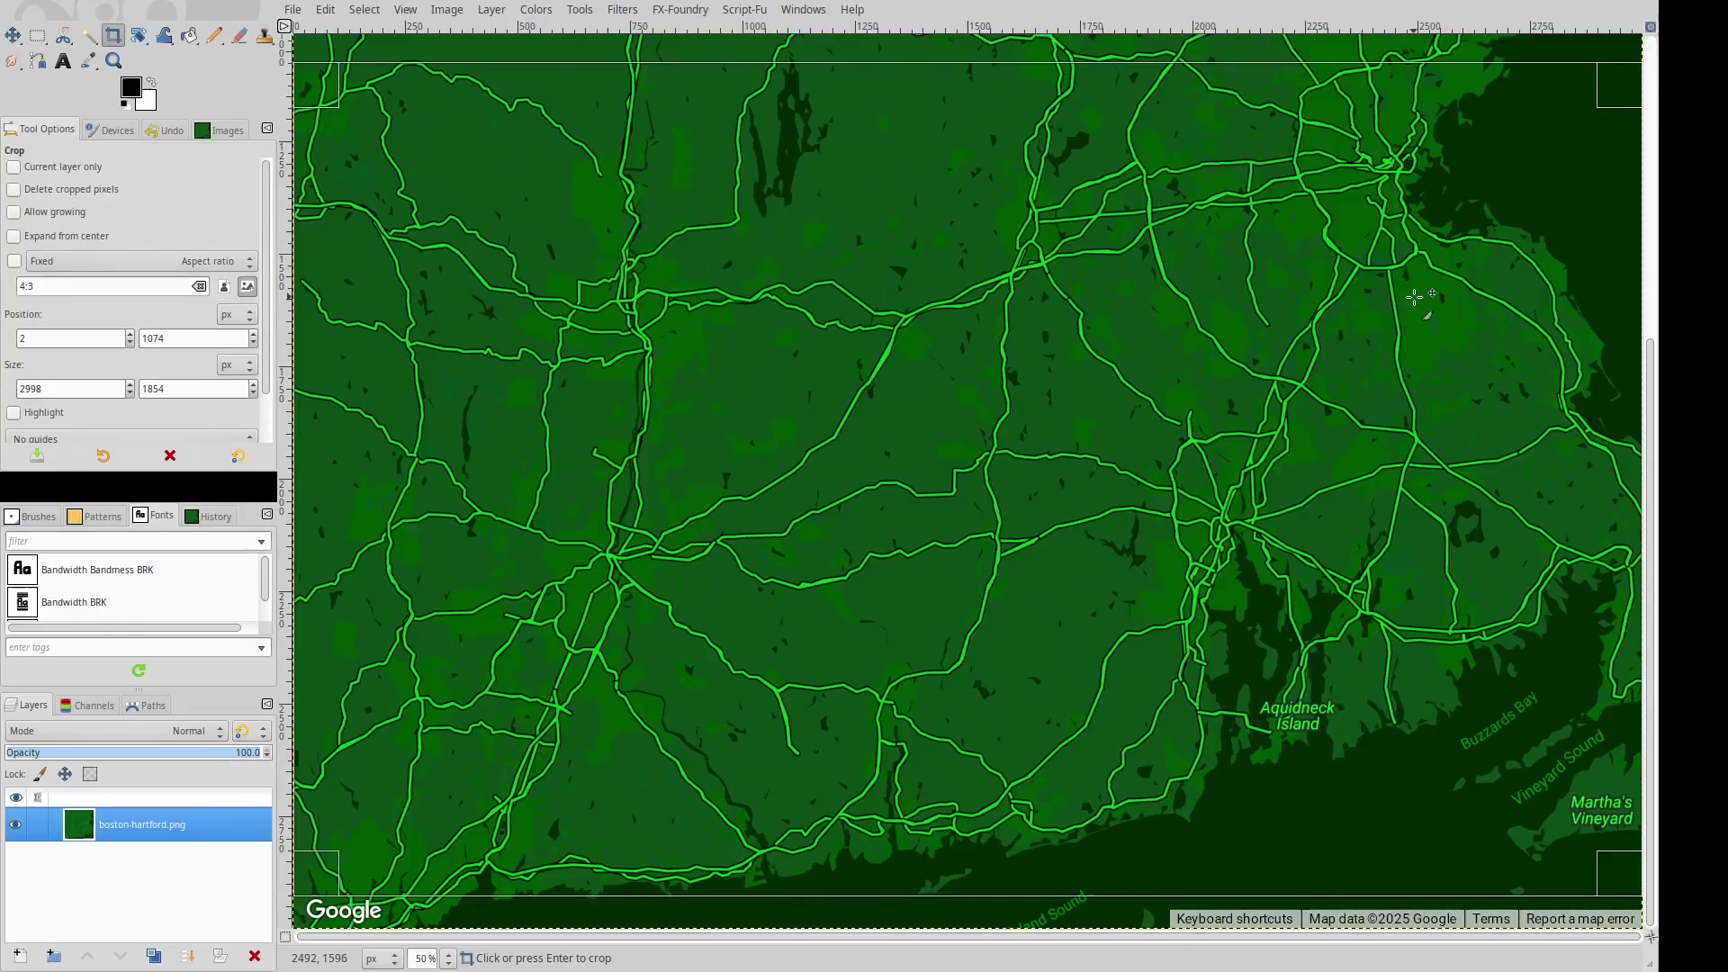
click(1415, 297)
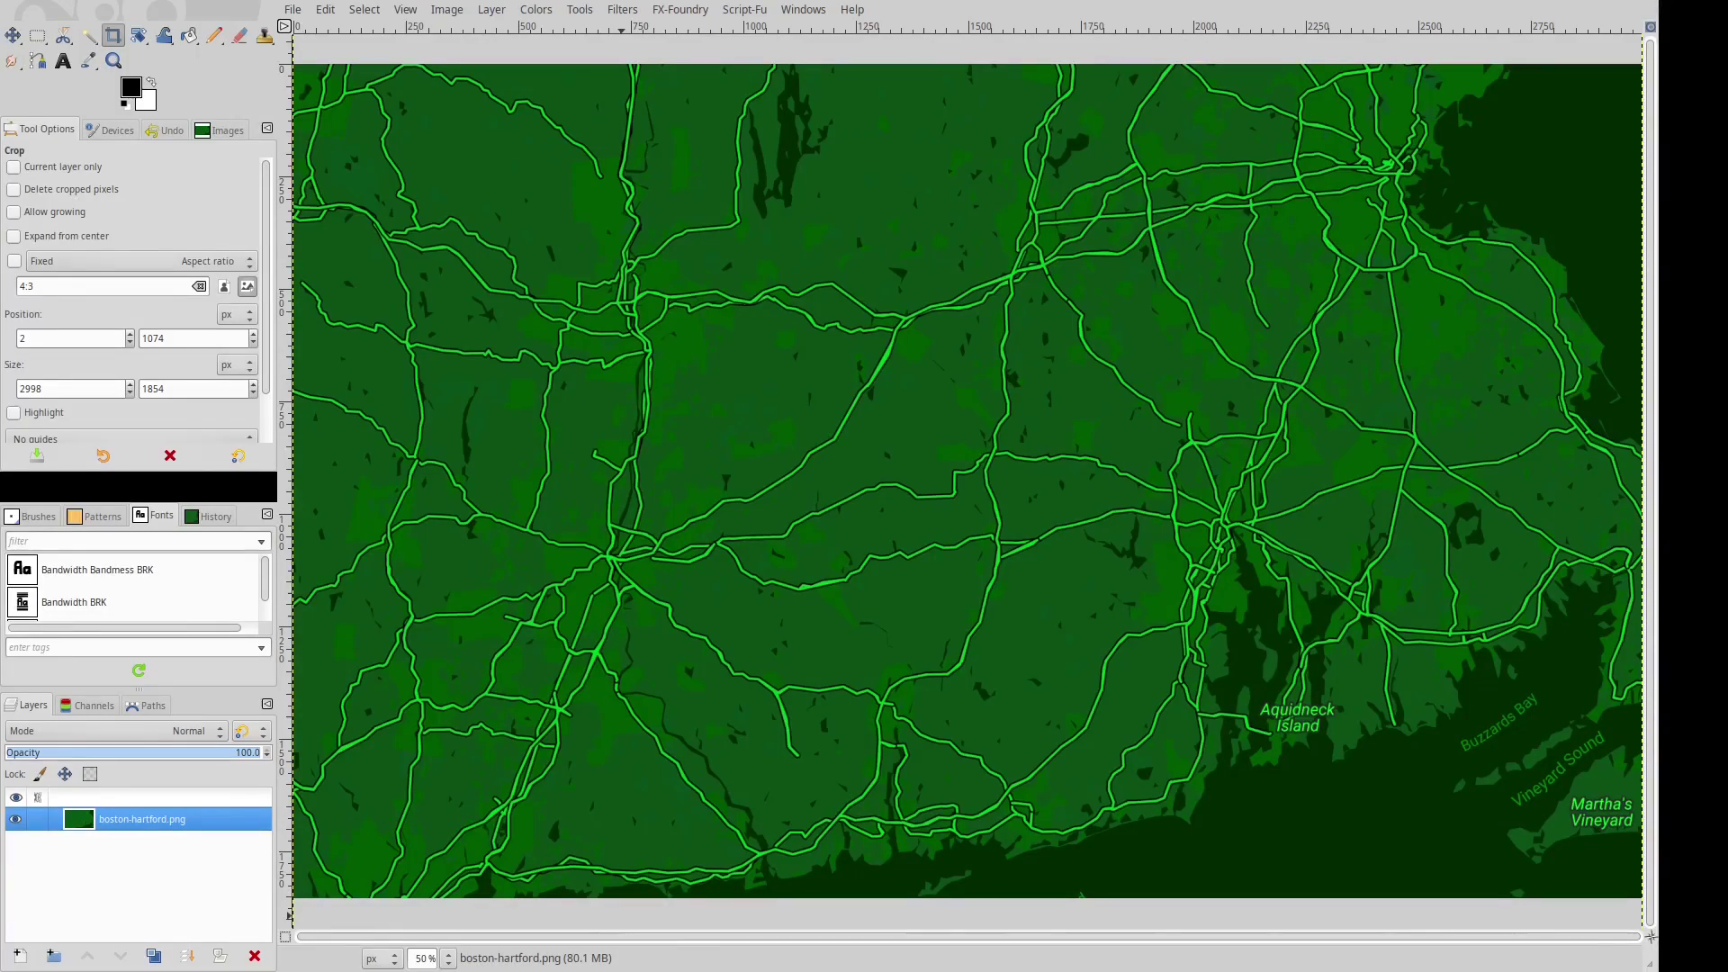
Try to find the VCR font by filtering the fonts list.
click(90, 540)
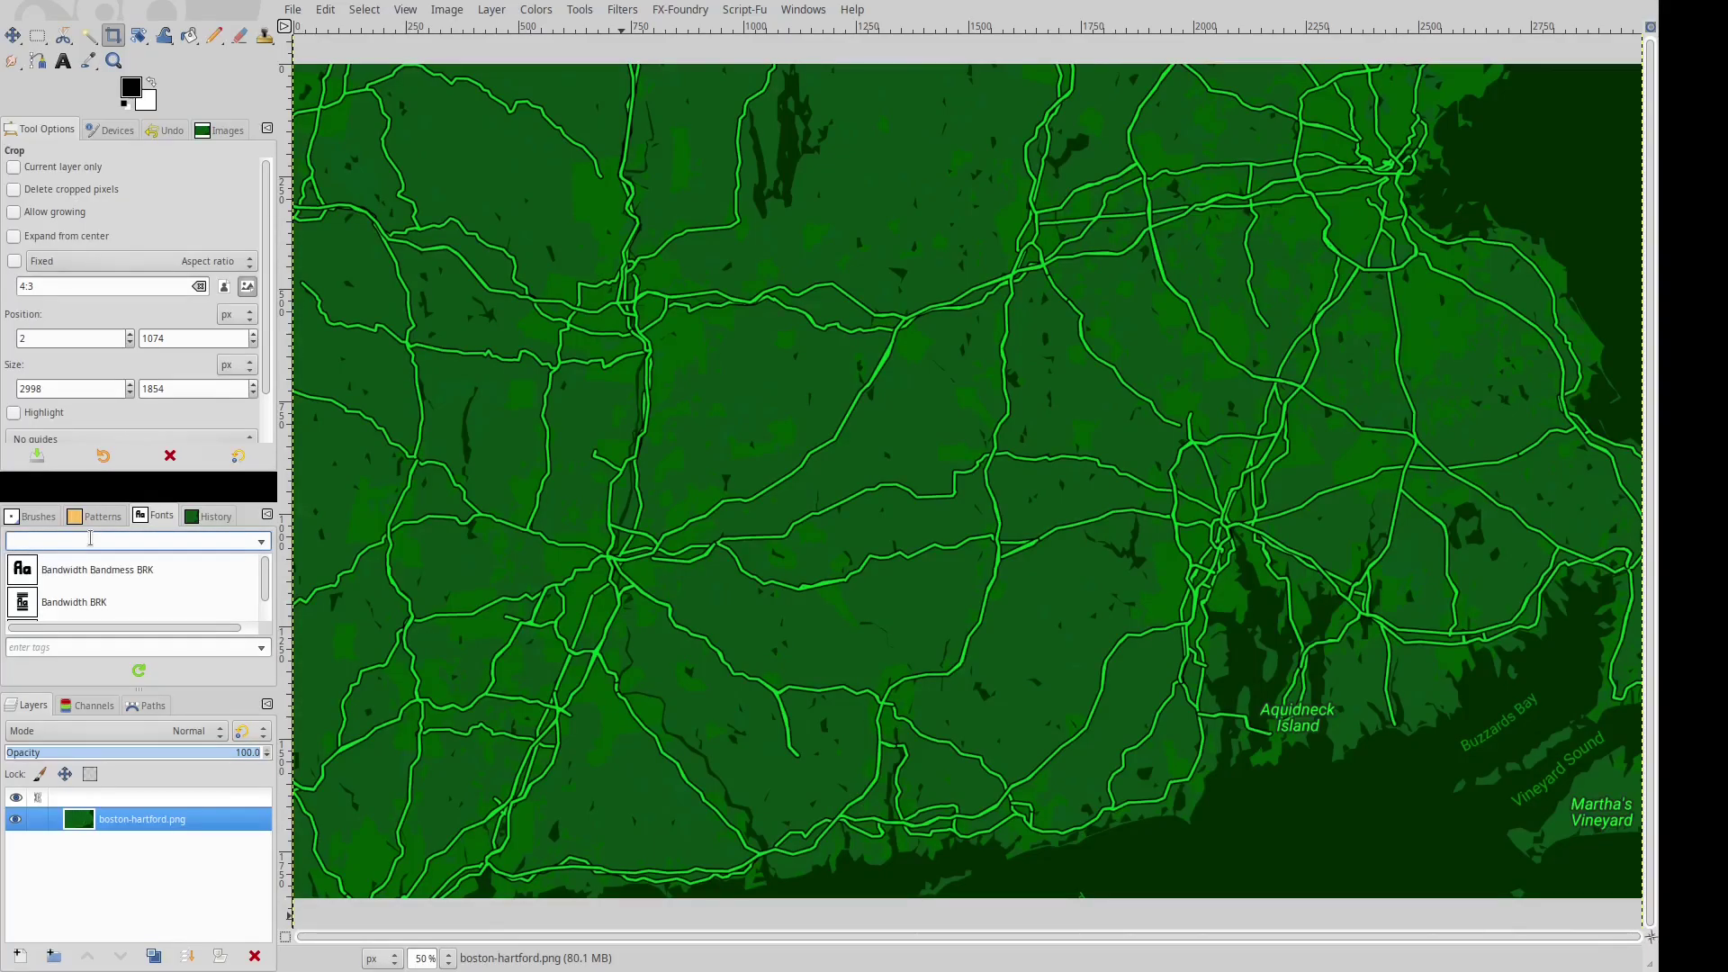
text(VCR)
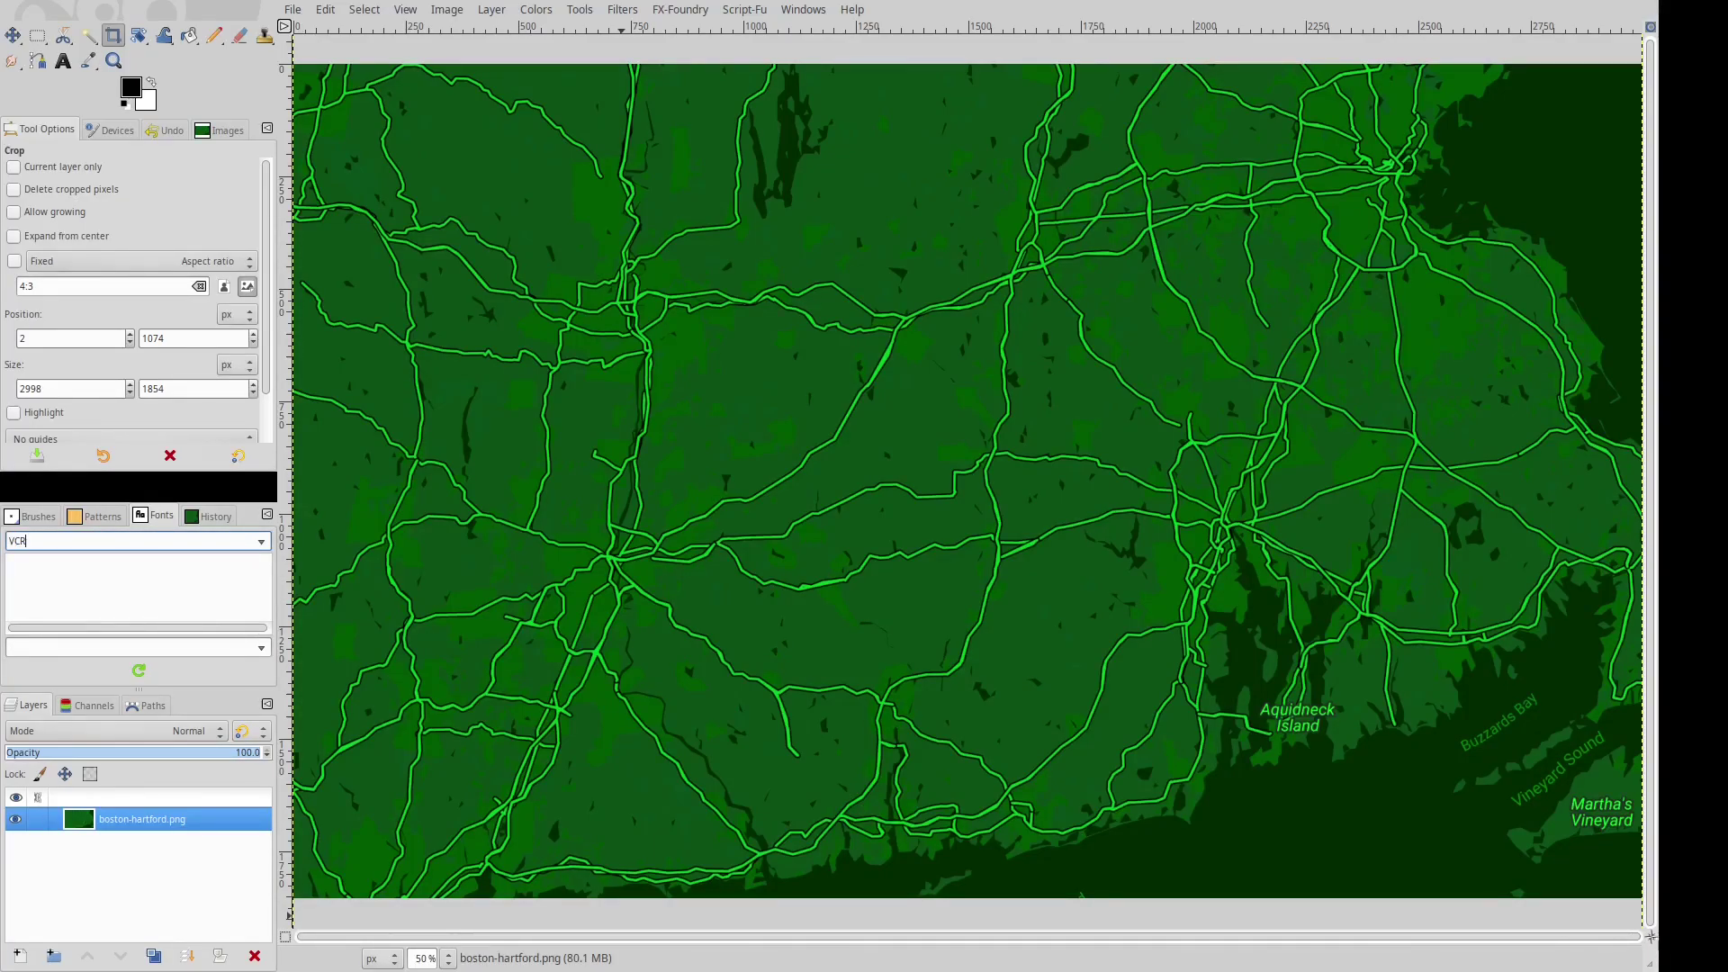
text(,)
Set the Text tool's font to VCR OSD Mono.
click(63, 60)
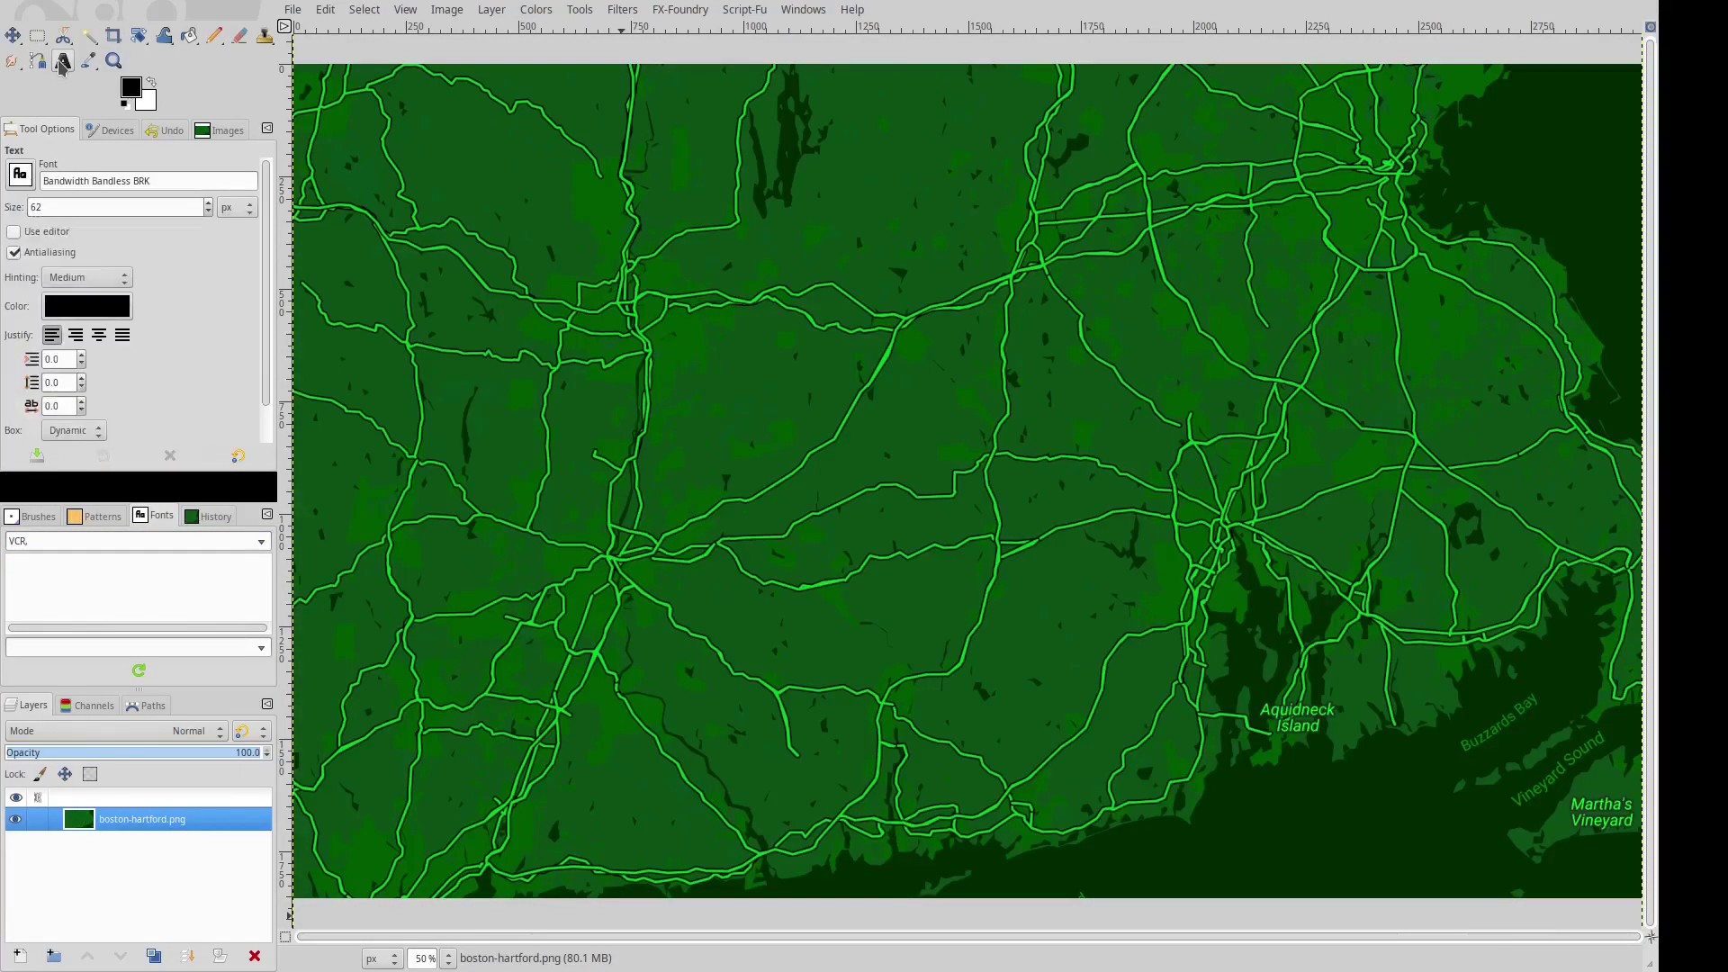
triple_click(173, 181)
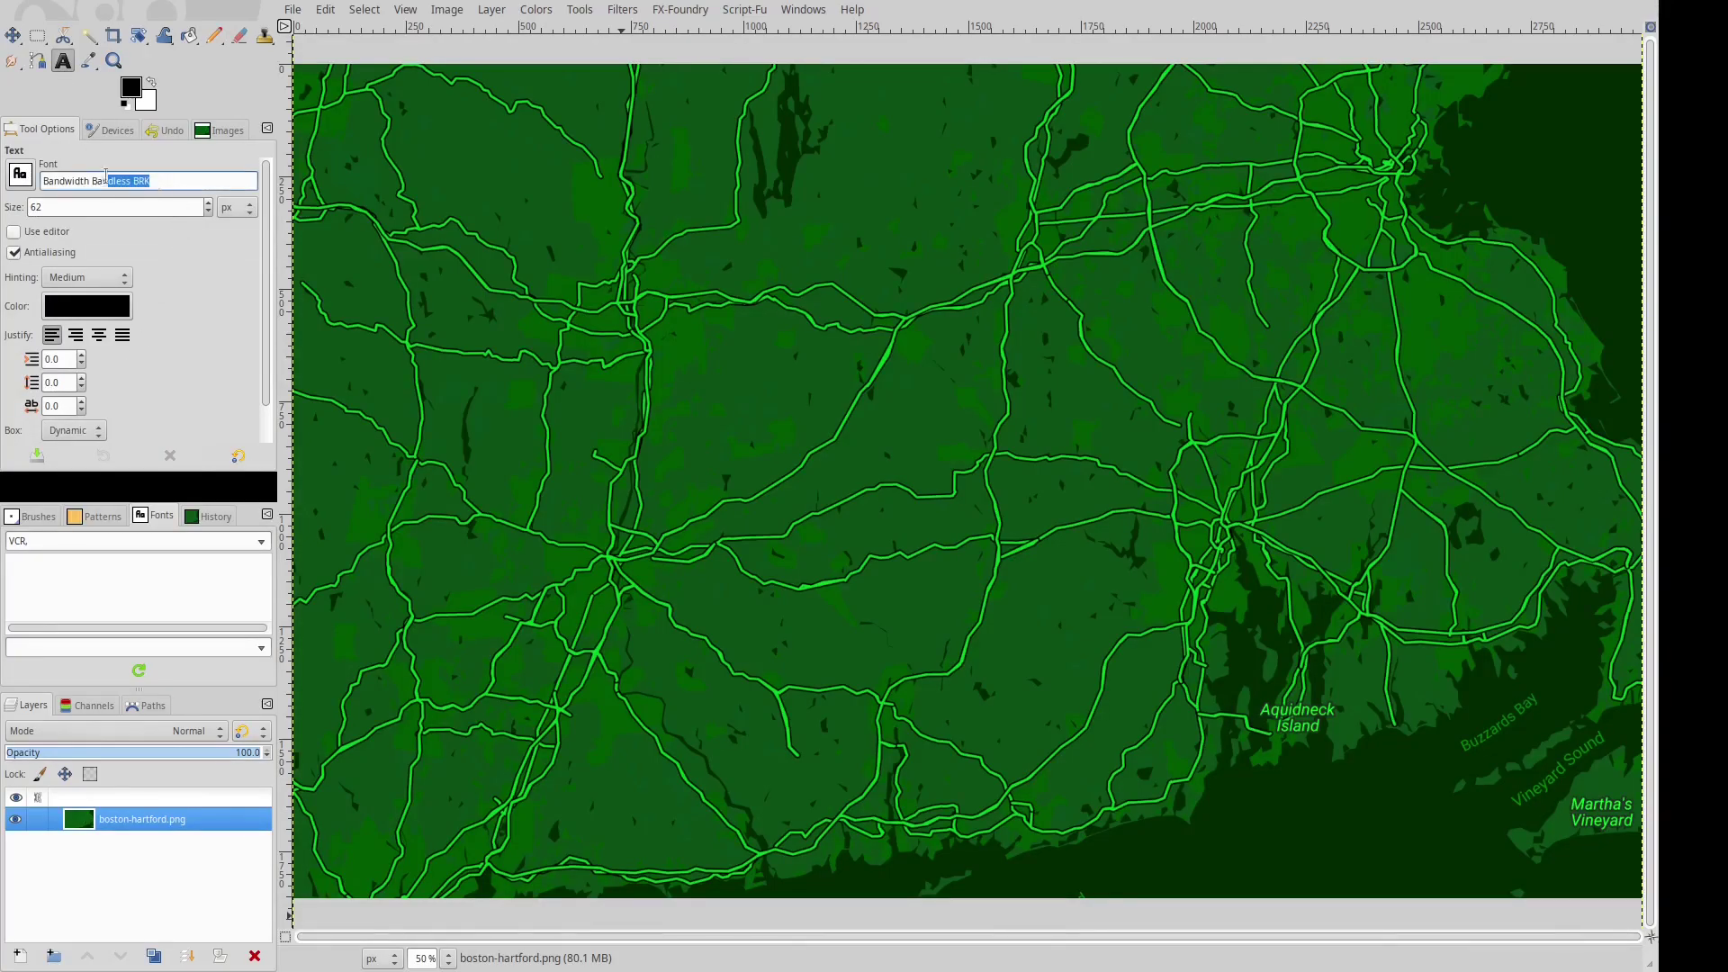
text(C)
text(C)
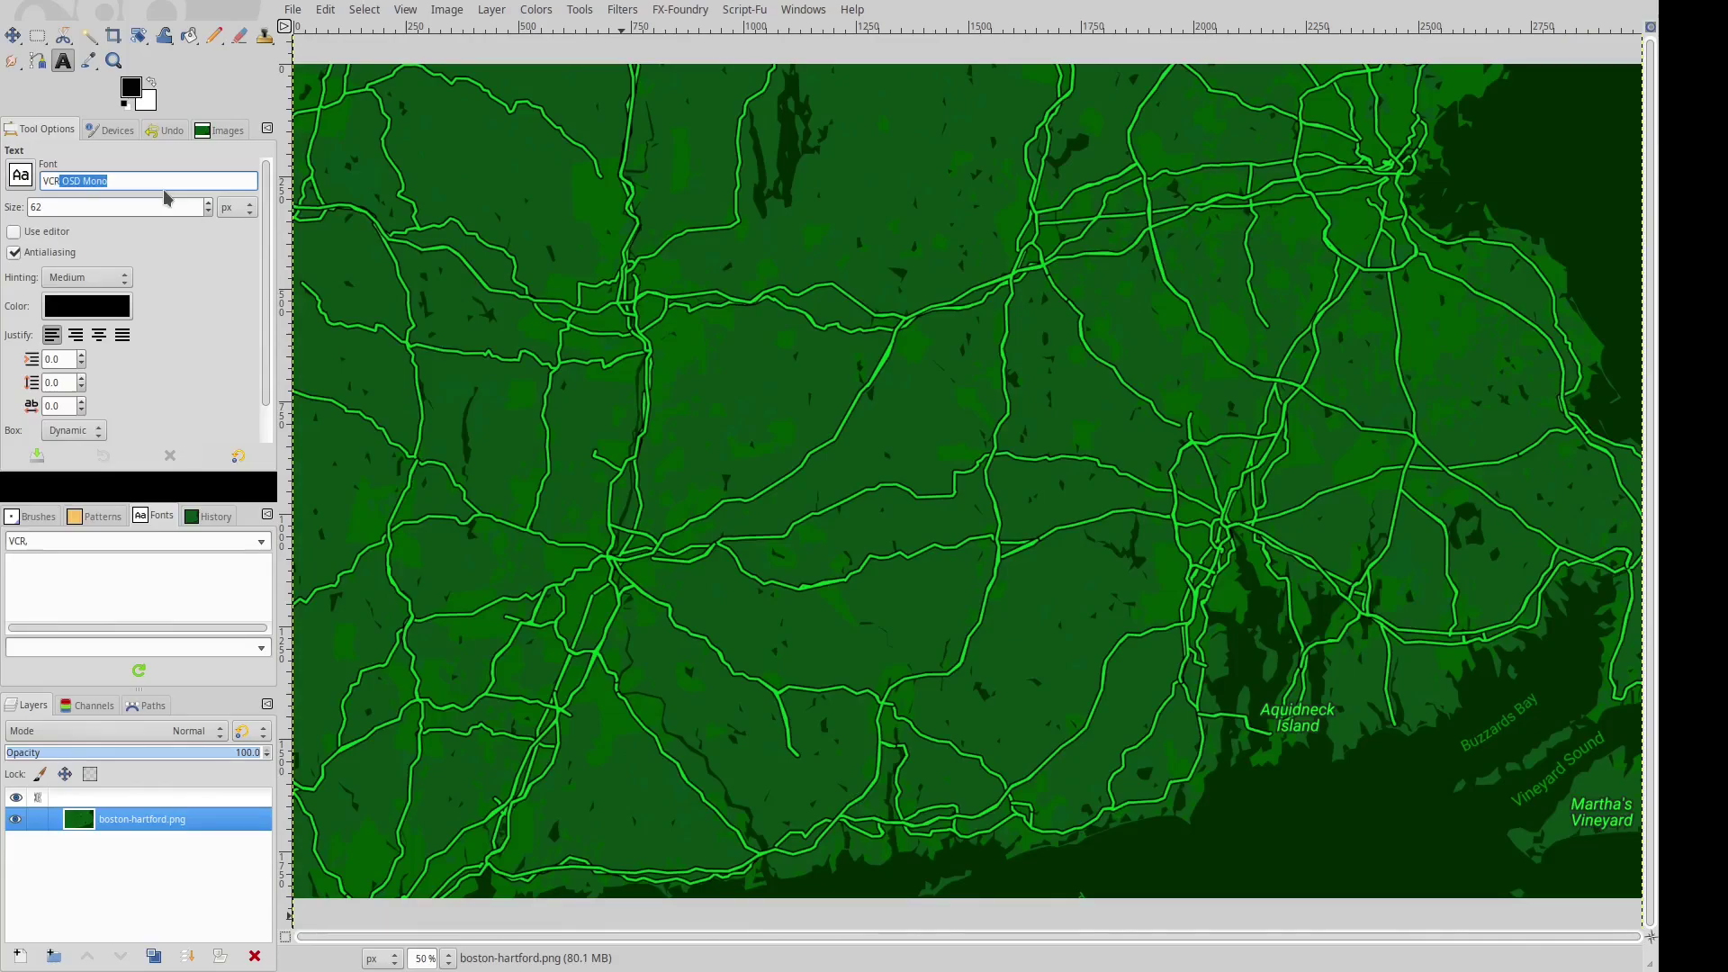
text(R)
key(Return)
Retry filtering the fonts list for VCR, and clear the filter.
key(ctrl+a)
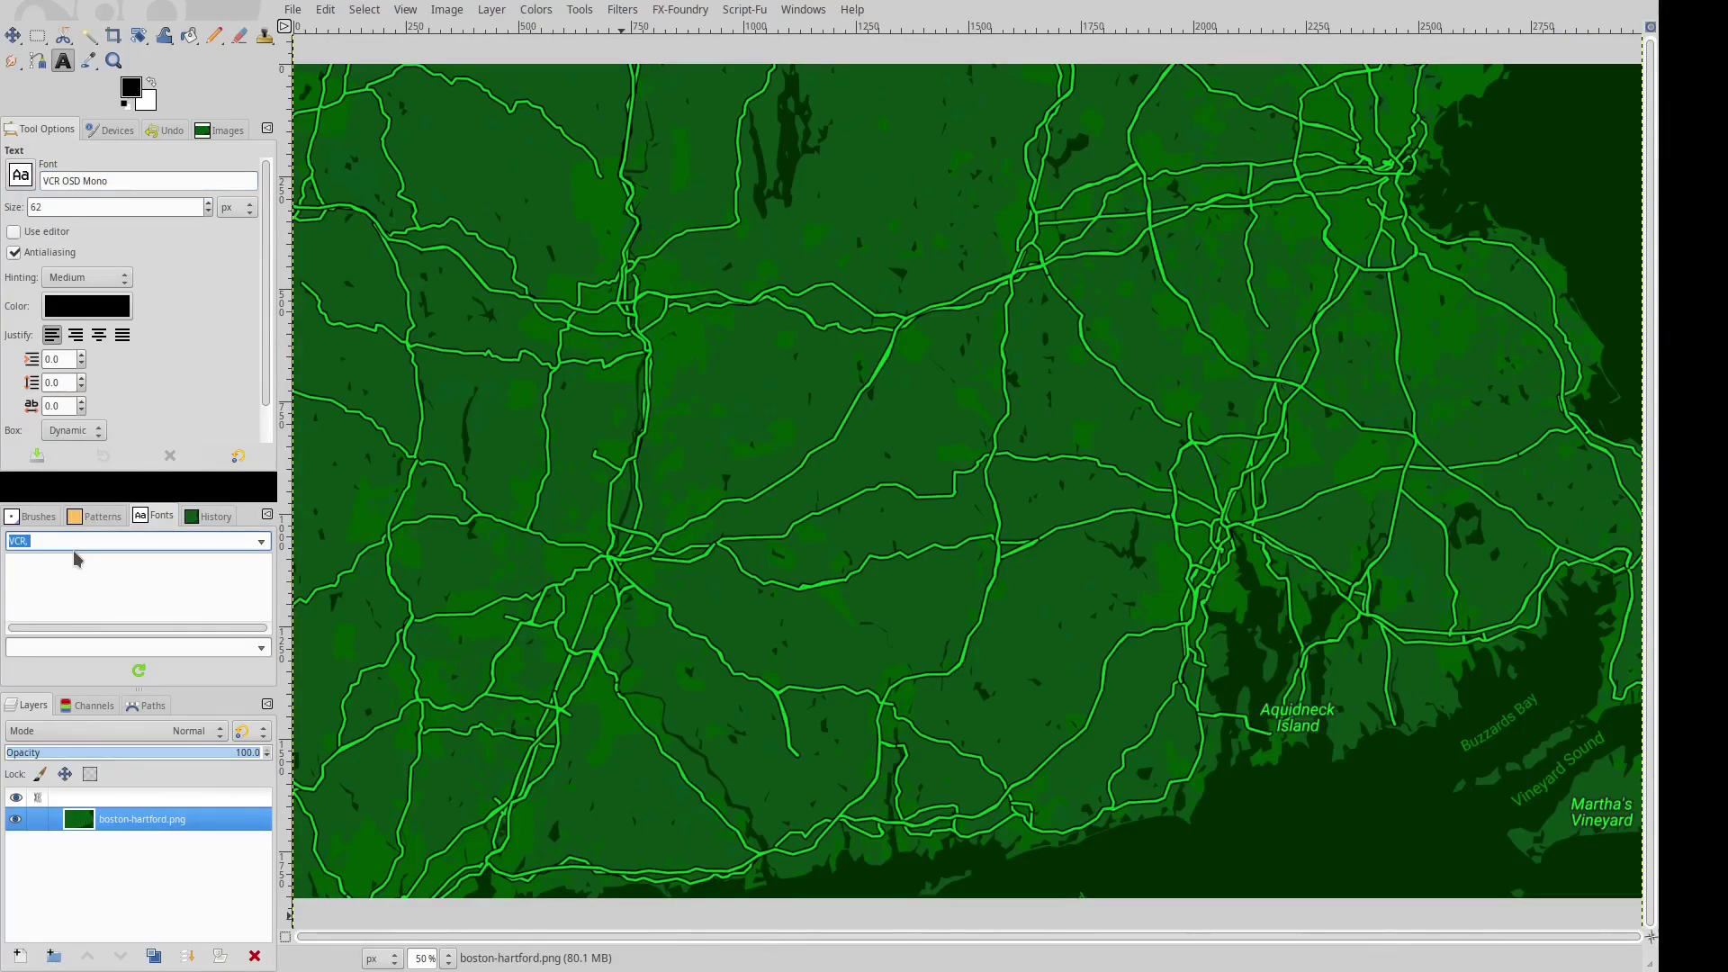
key(BackSpace)
text(VCR)
key(BackSpace)
key(BackSpace)
key(BackSpace)
click(117, 180)
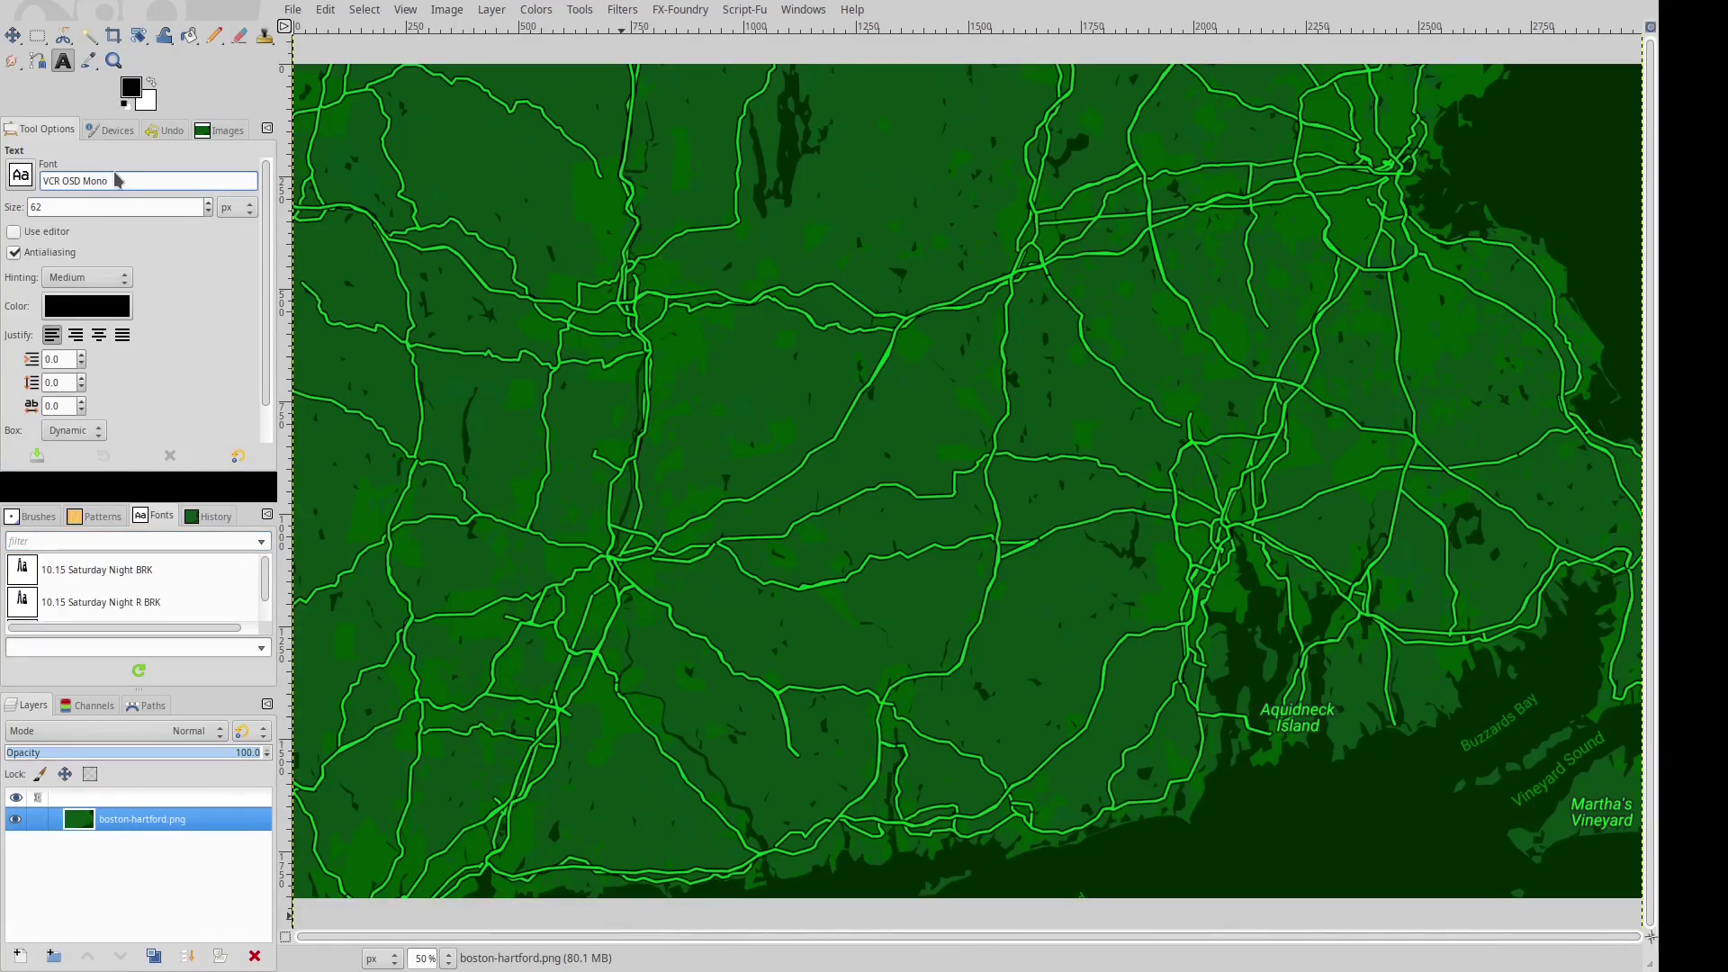
click(135, 540)
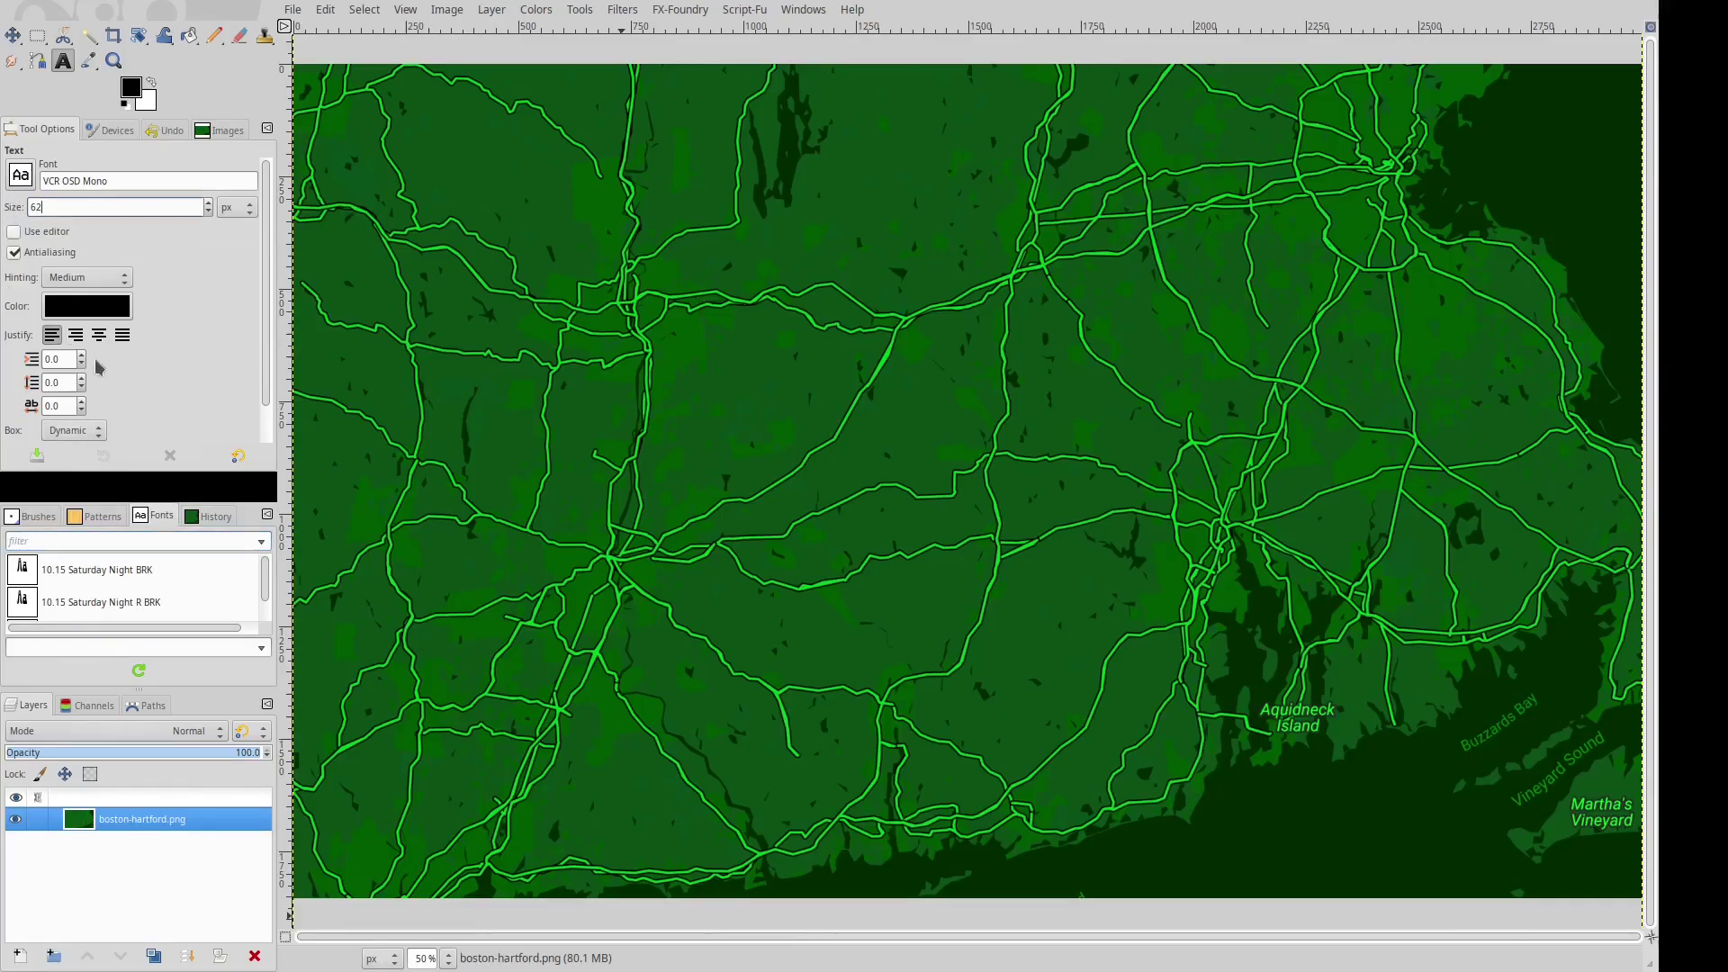
Enable the Text tool's separate editor option and add a transparent layer named Icons above the map.
click(15, 232)
key(Return)
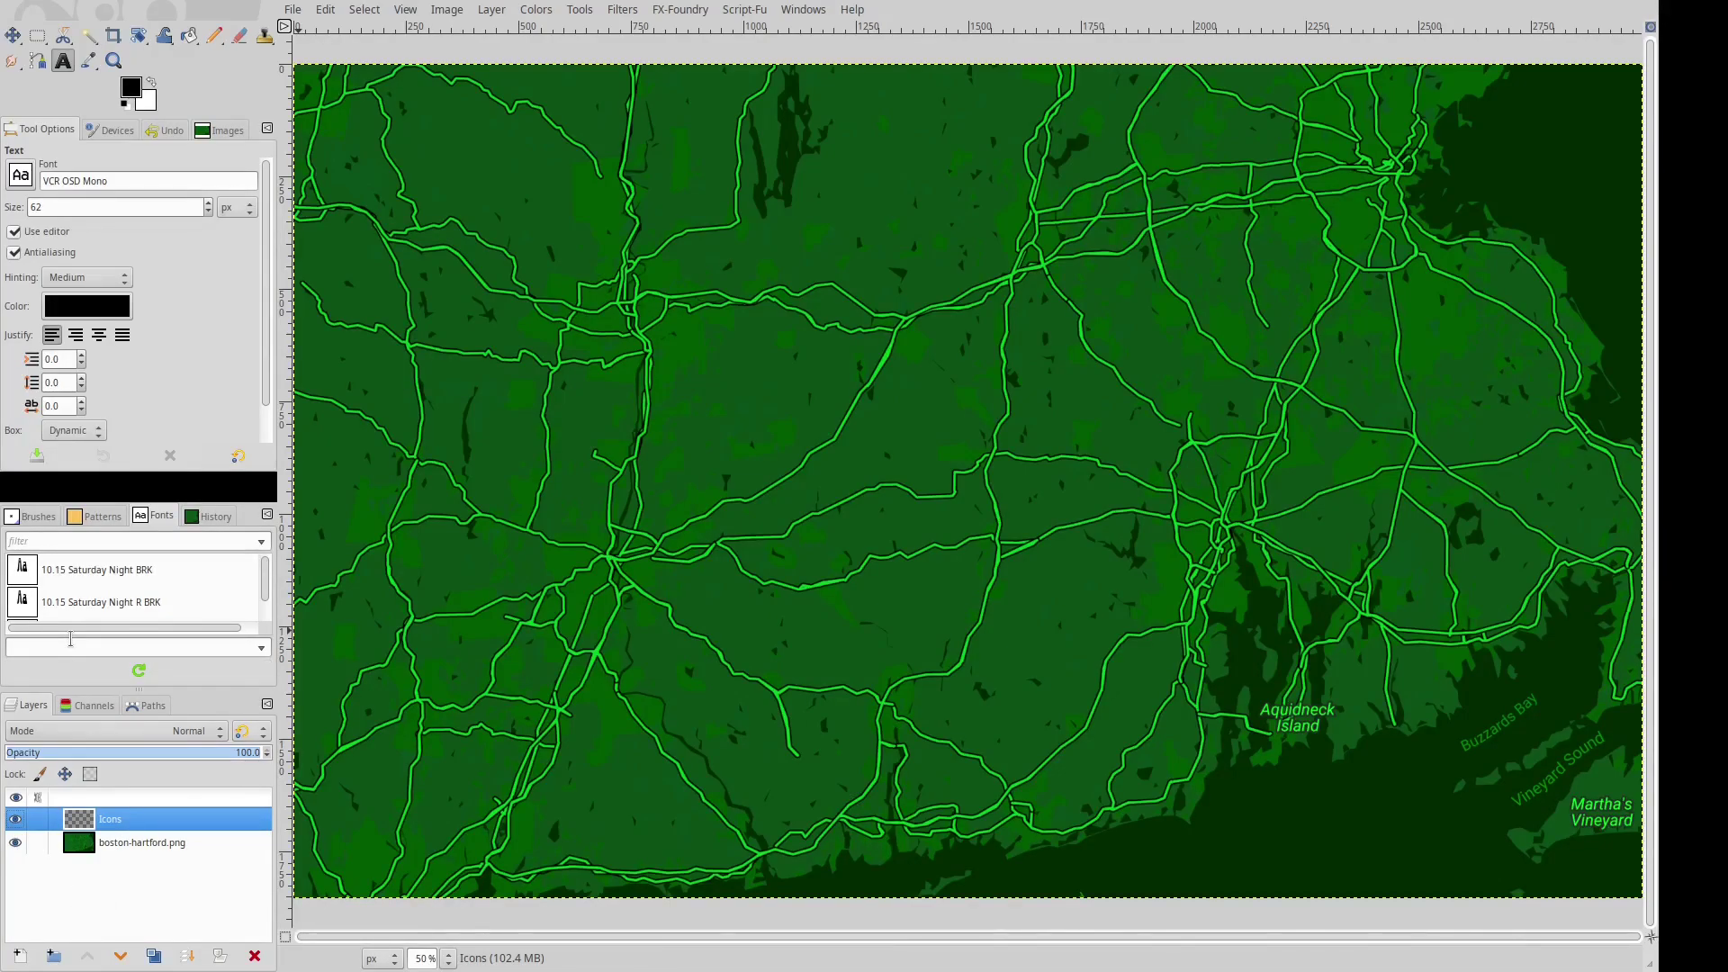
Paste the copied baseball field icon as a new layer over the map.
click(300, 11)
key(Escape)
click(327, 11)
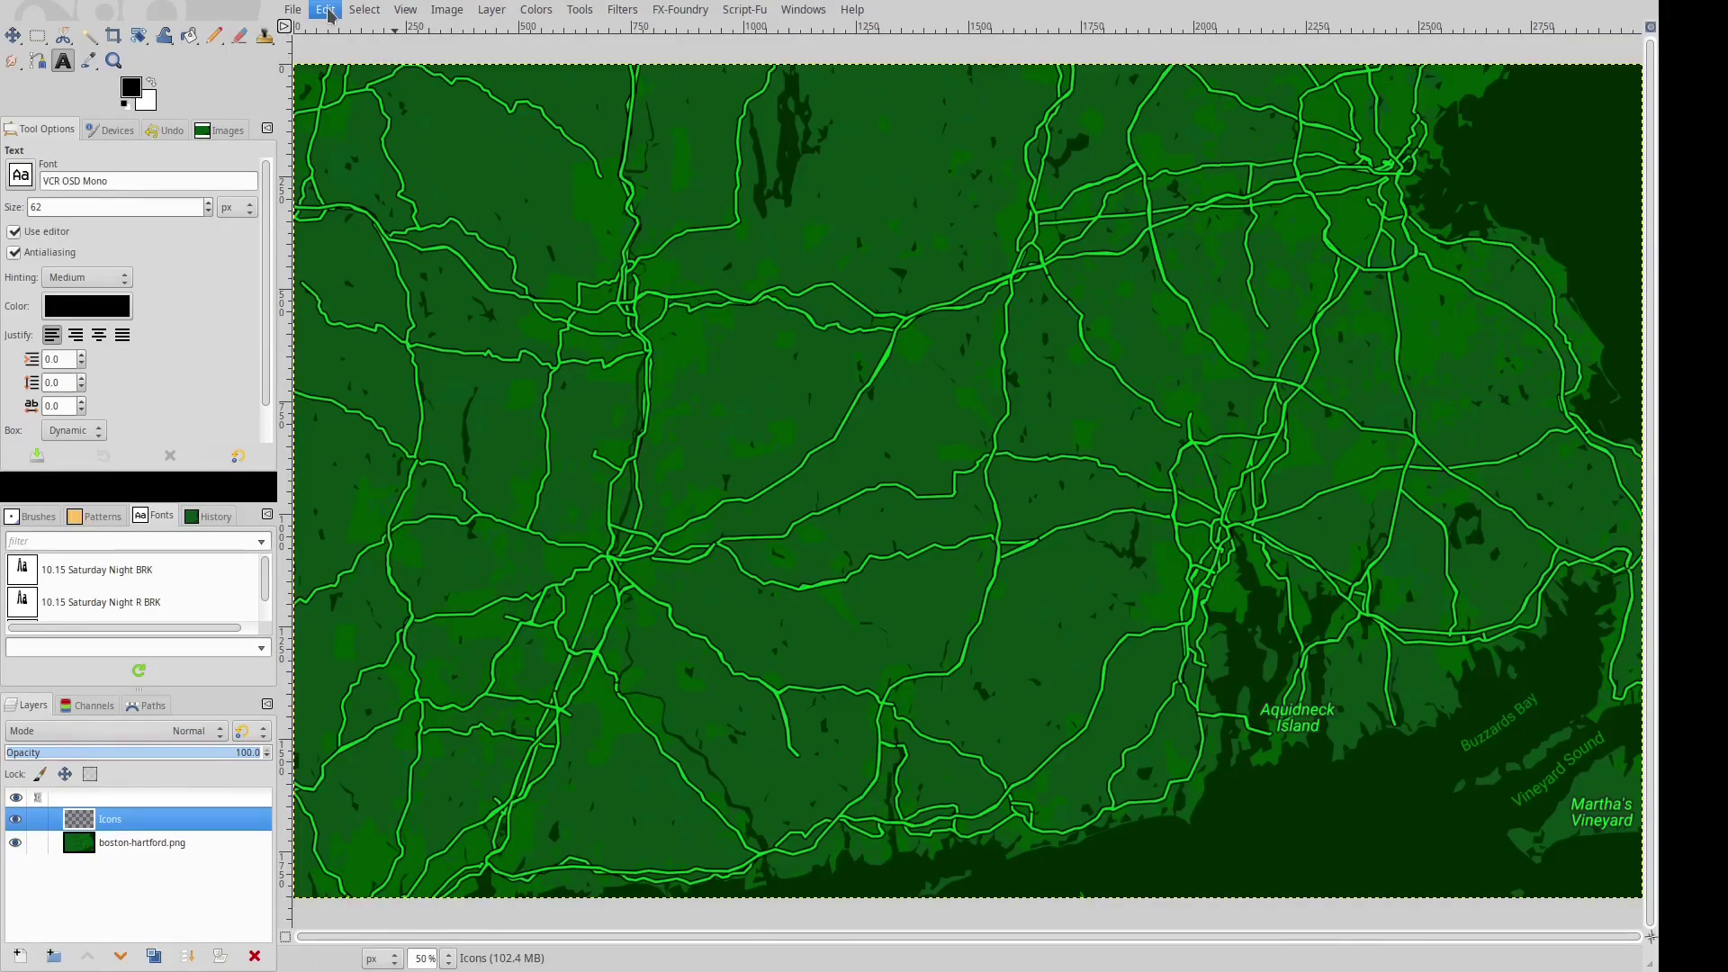
click(378, 199)
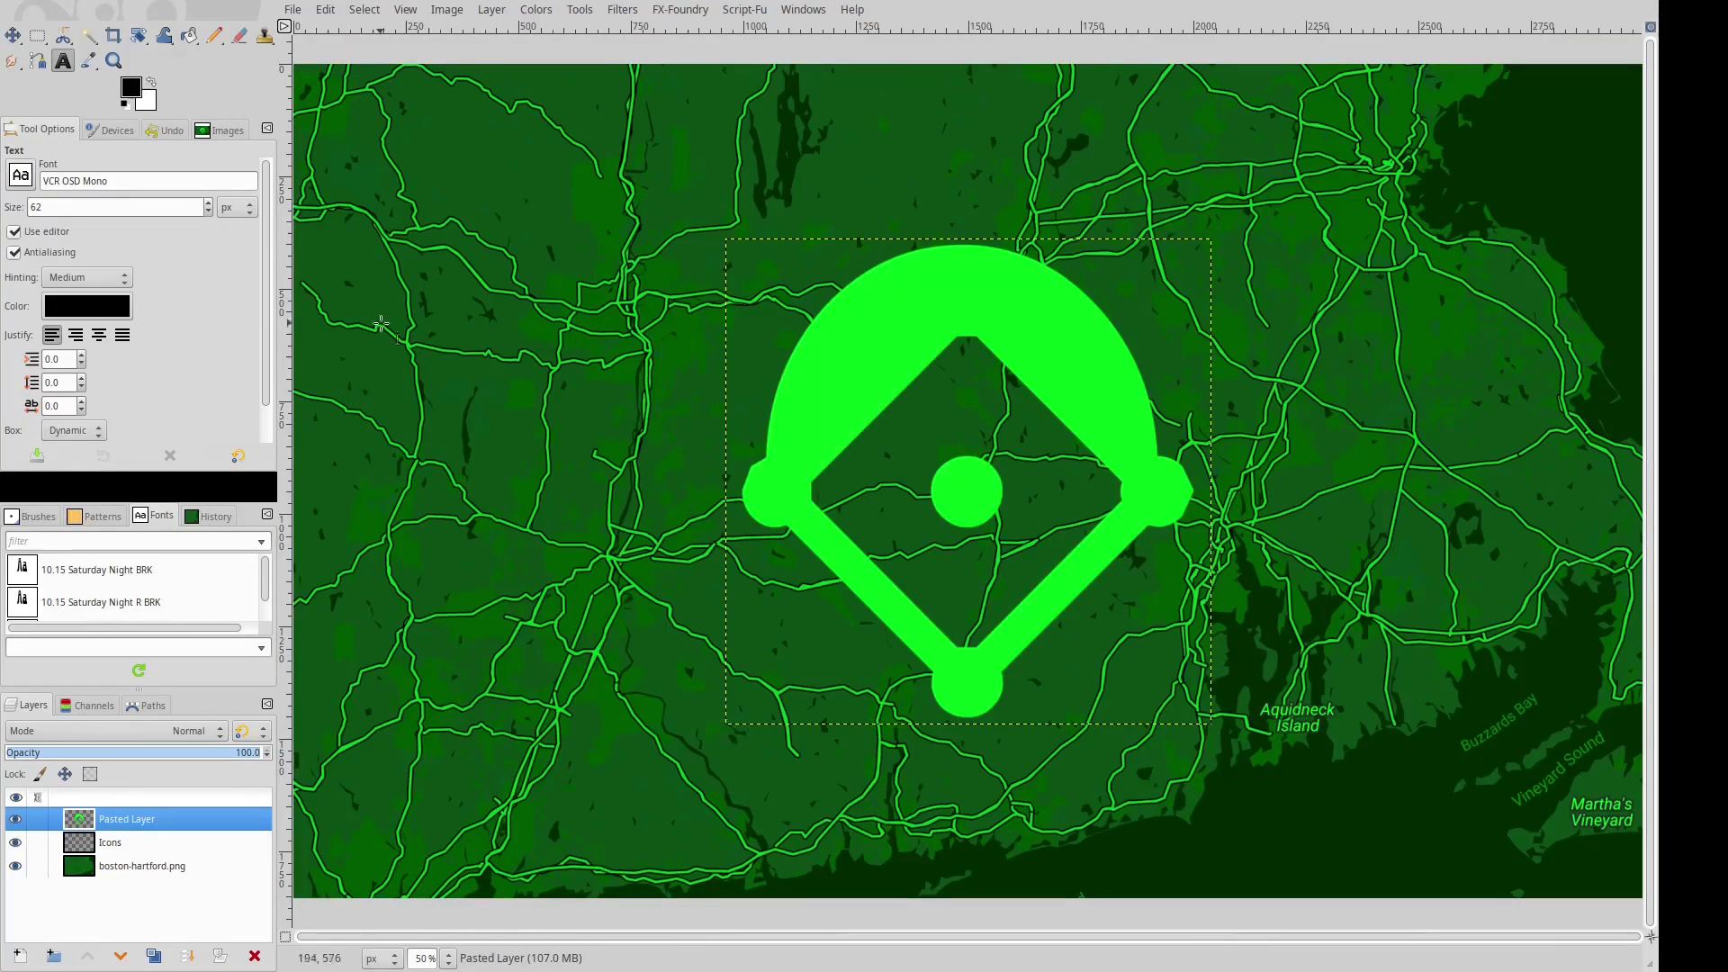
Try to move the pasted baseball field icon, and delete the empty Icons layer.
click(12, 36)
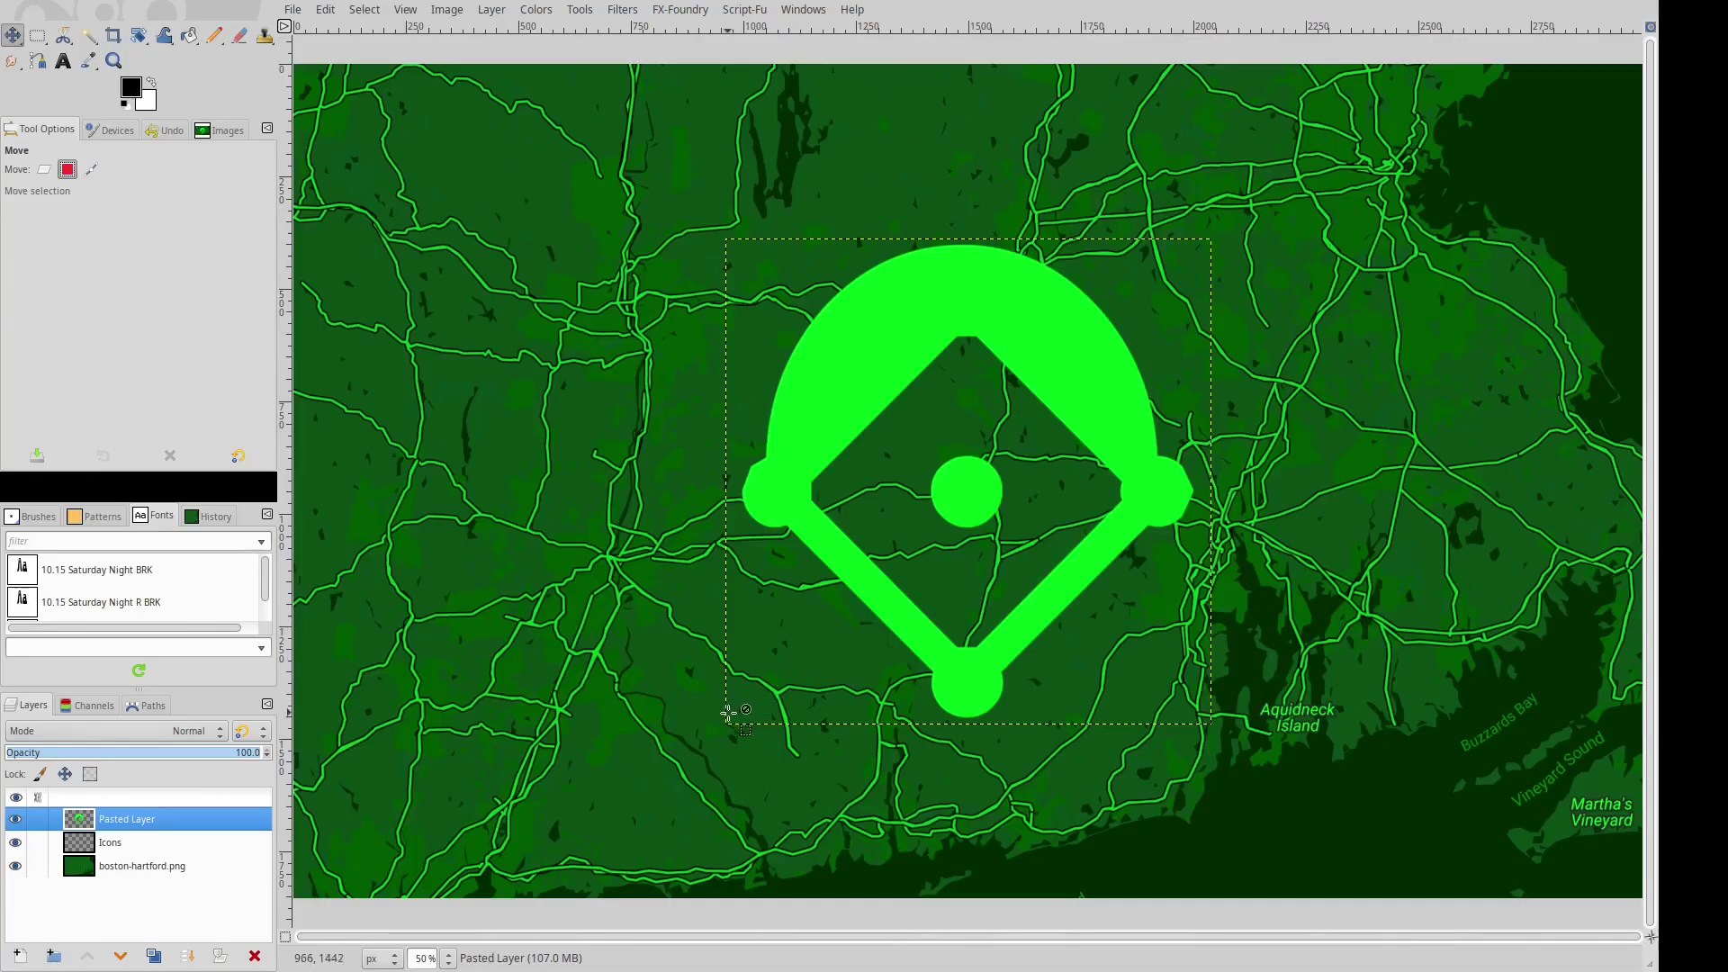
click(767, 686)
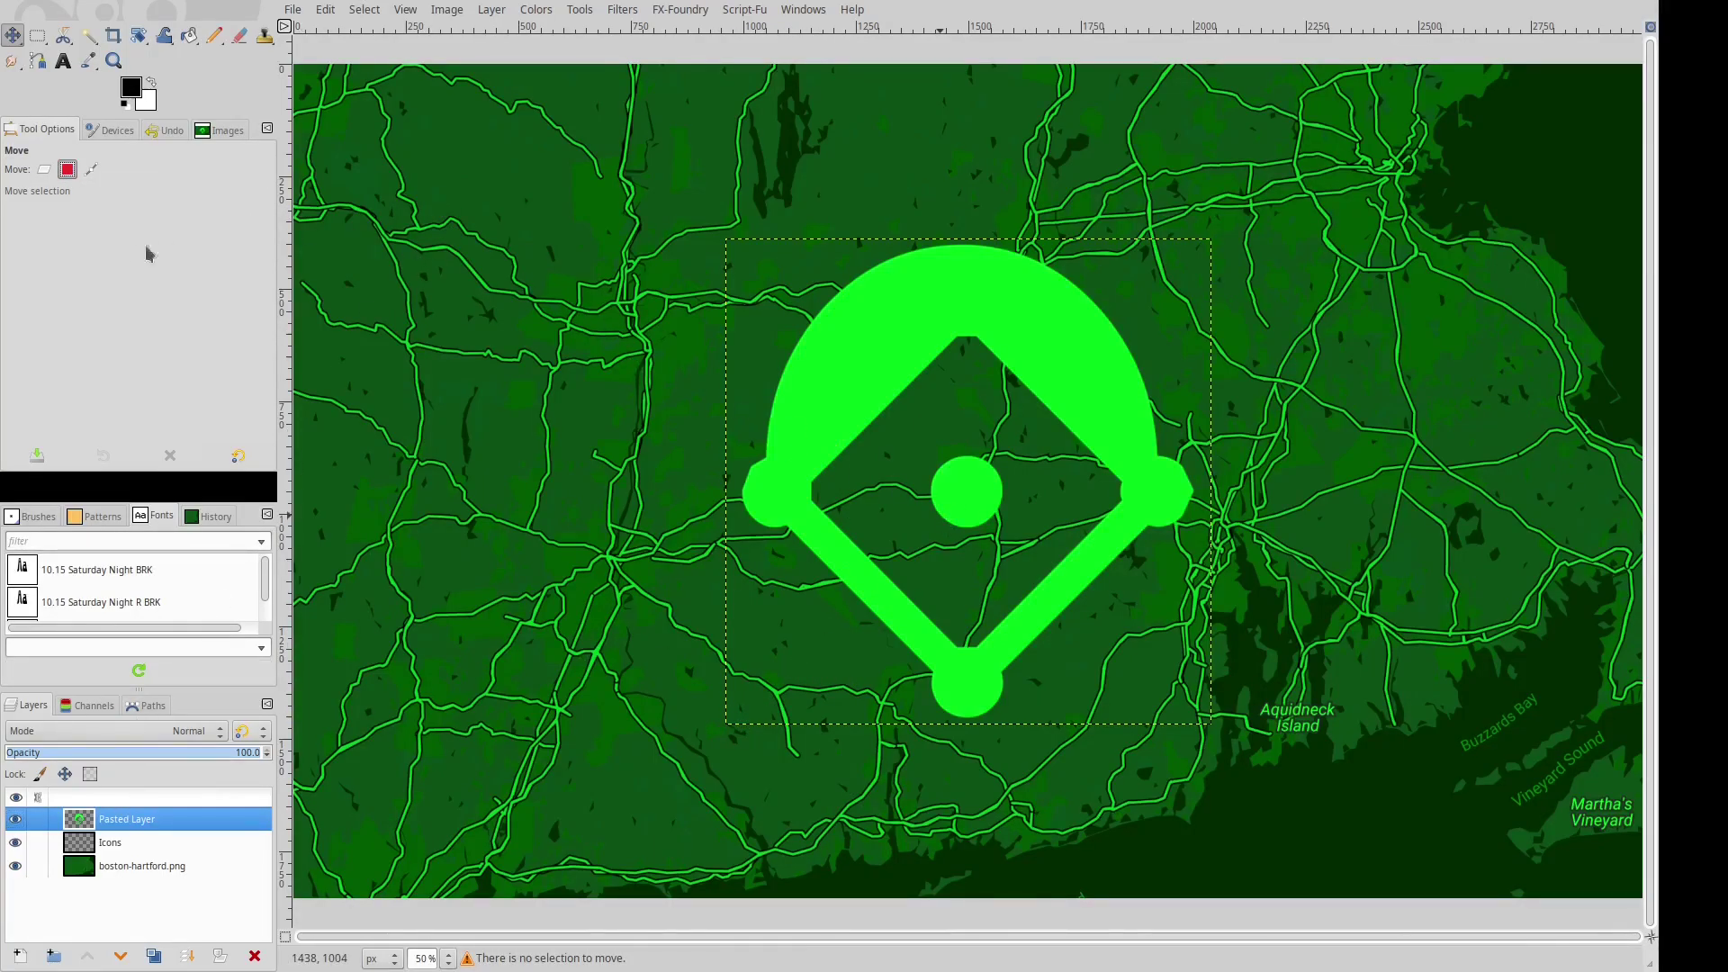
click(108, 843)
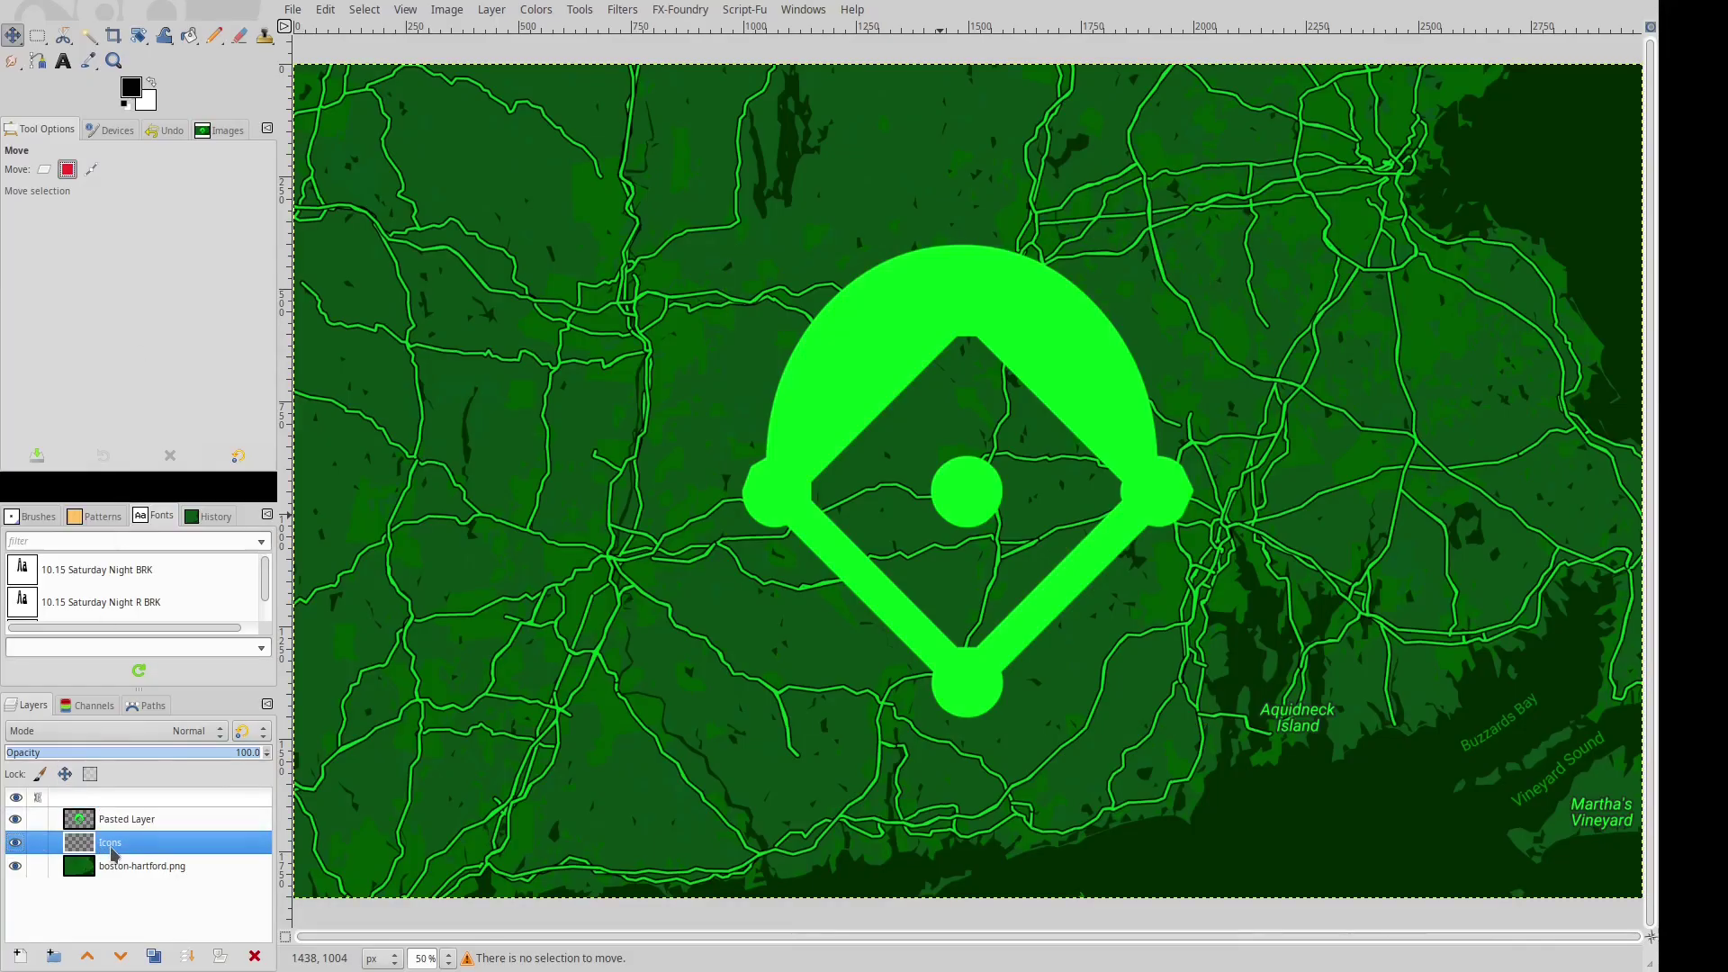
click(254, 956)
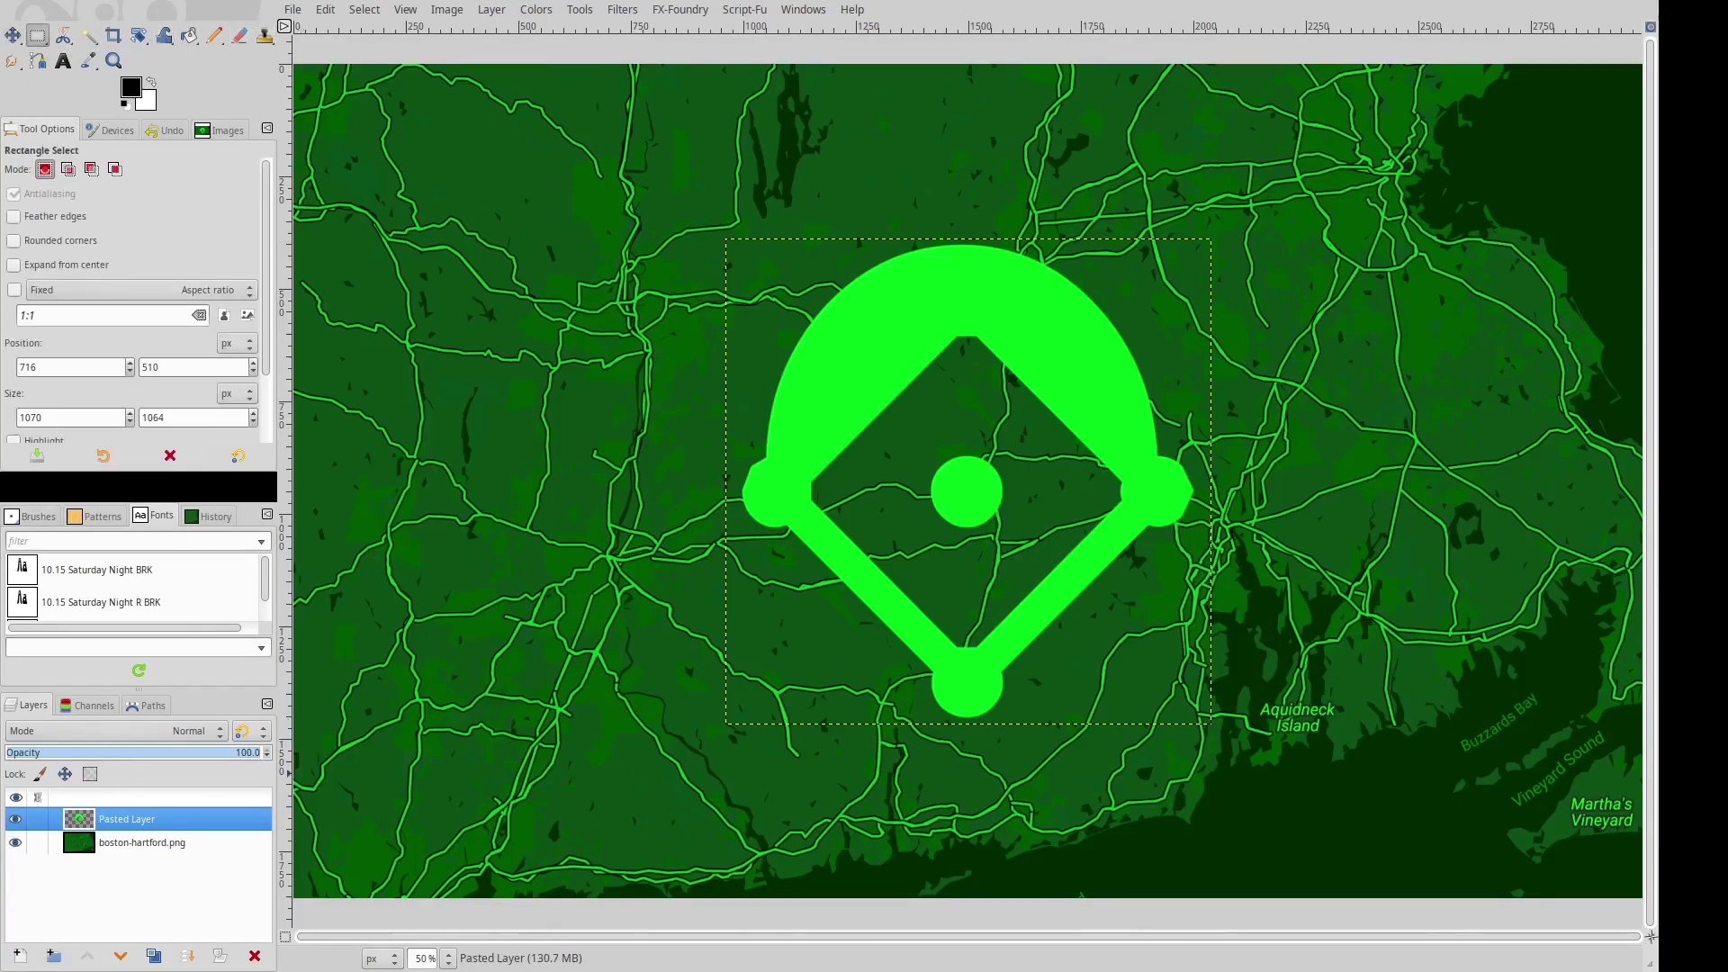
Scale the baseball field icon's layer down to a map marker about 100 px wide, and try to reposition it.
key(r)
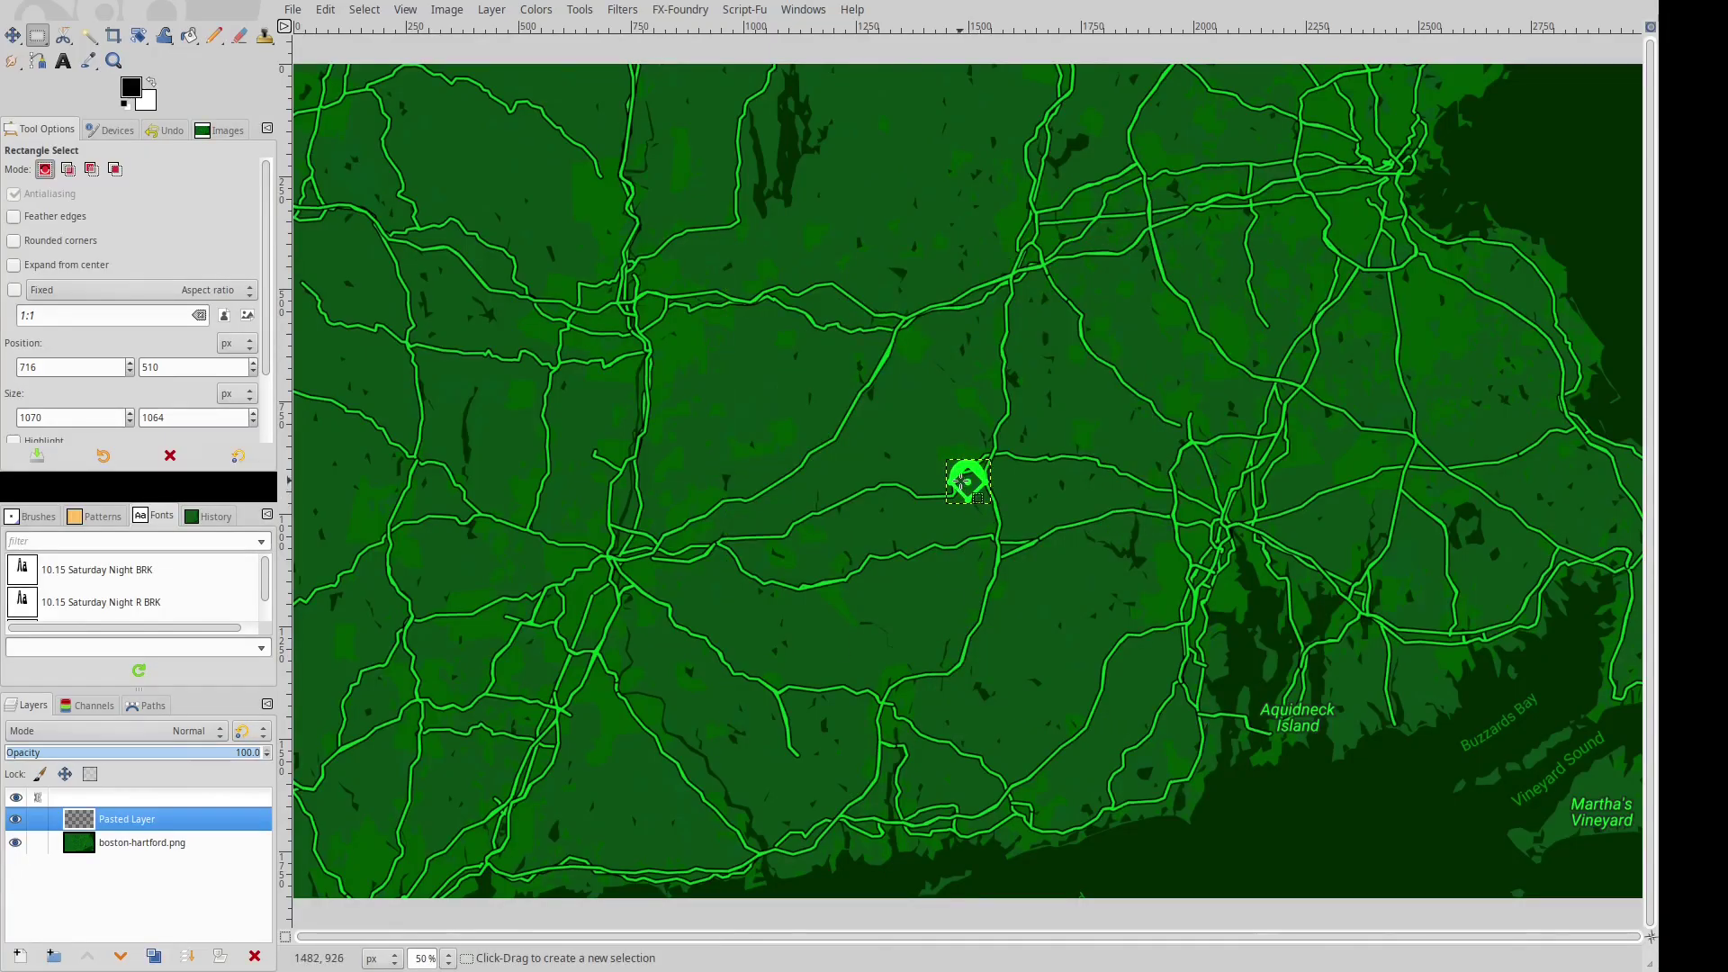
drag(960, 481, 1037, 459)
key(Escape)
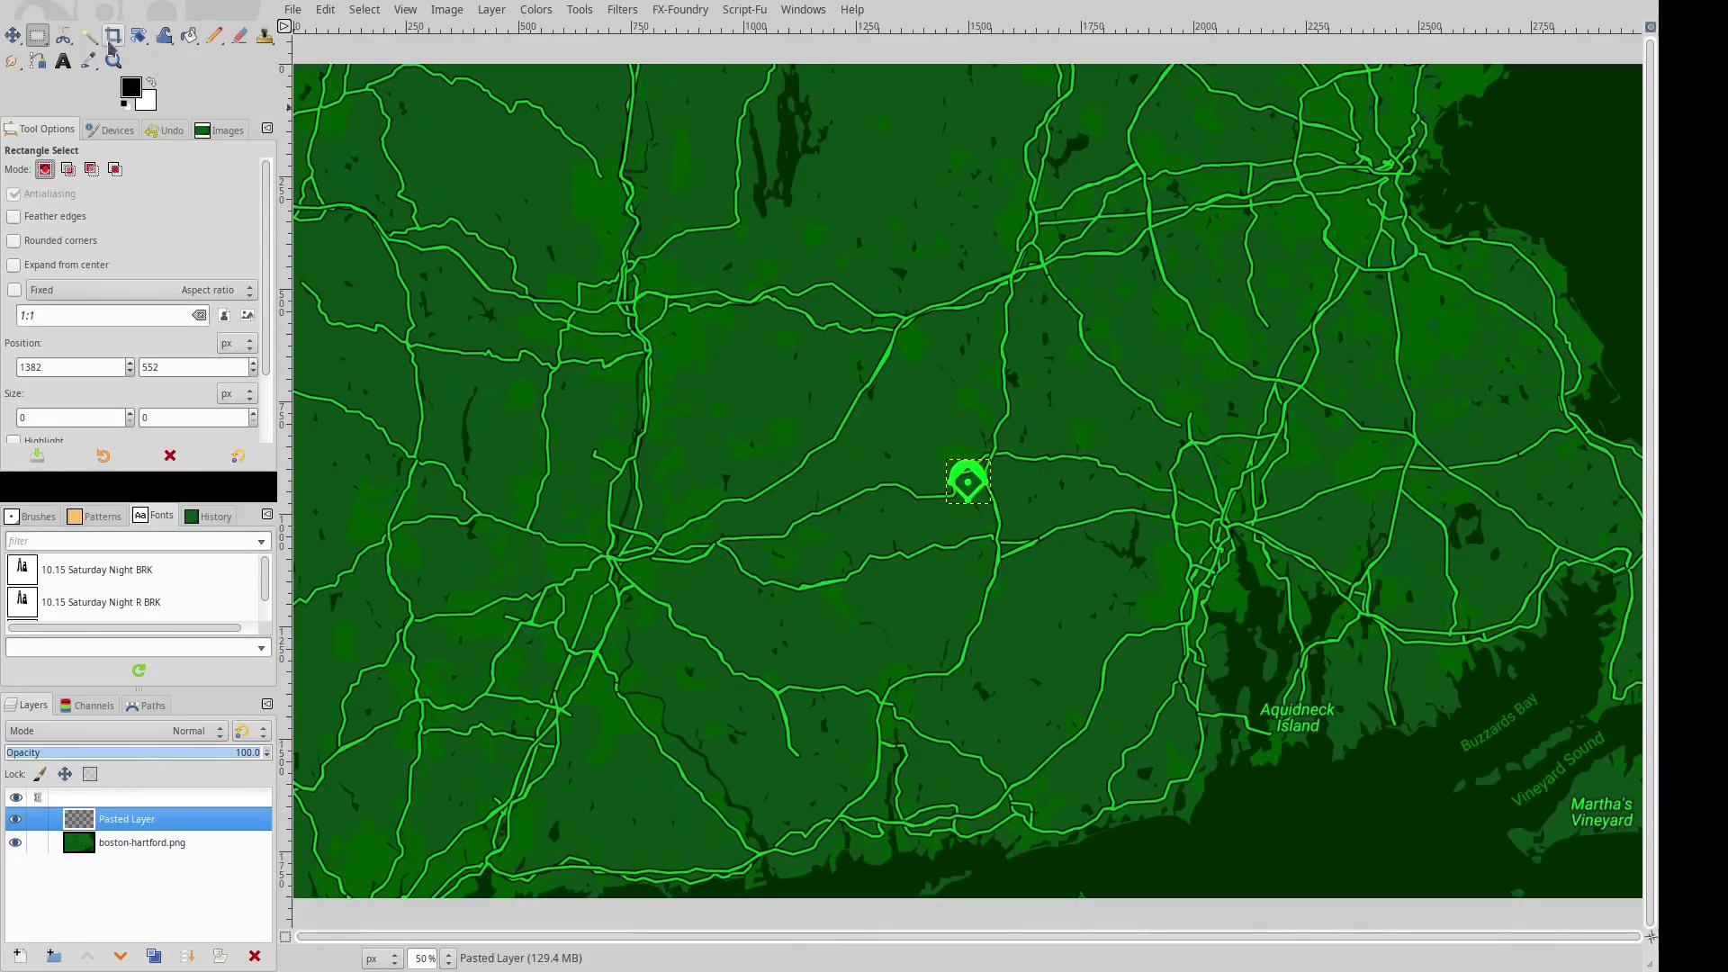
click(13, 35)
click(967, 484)
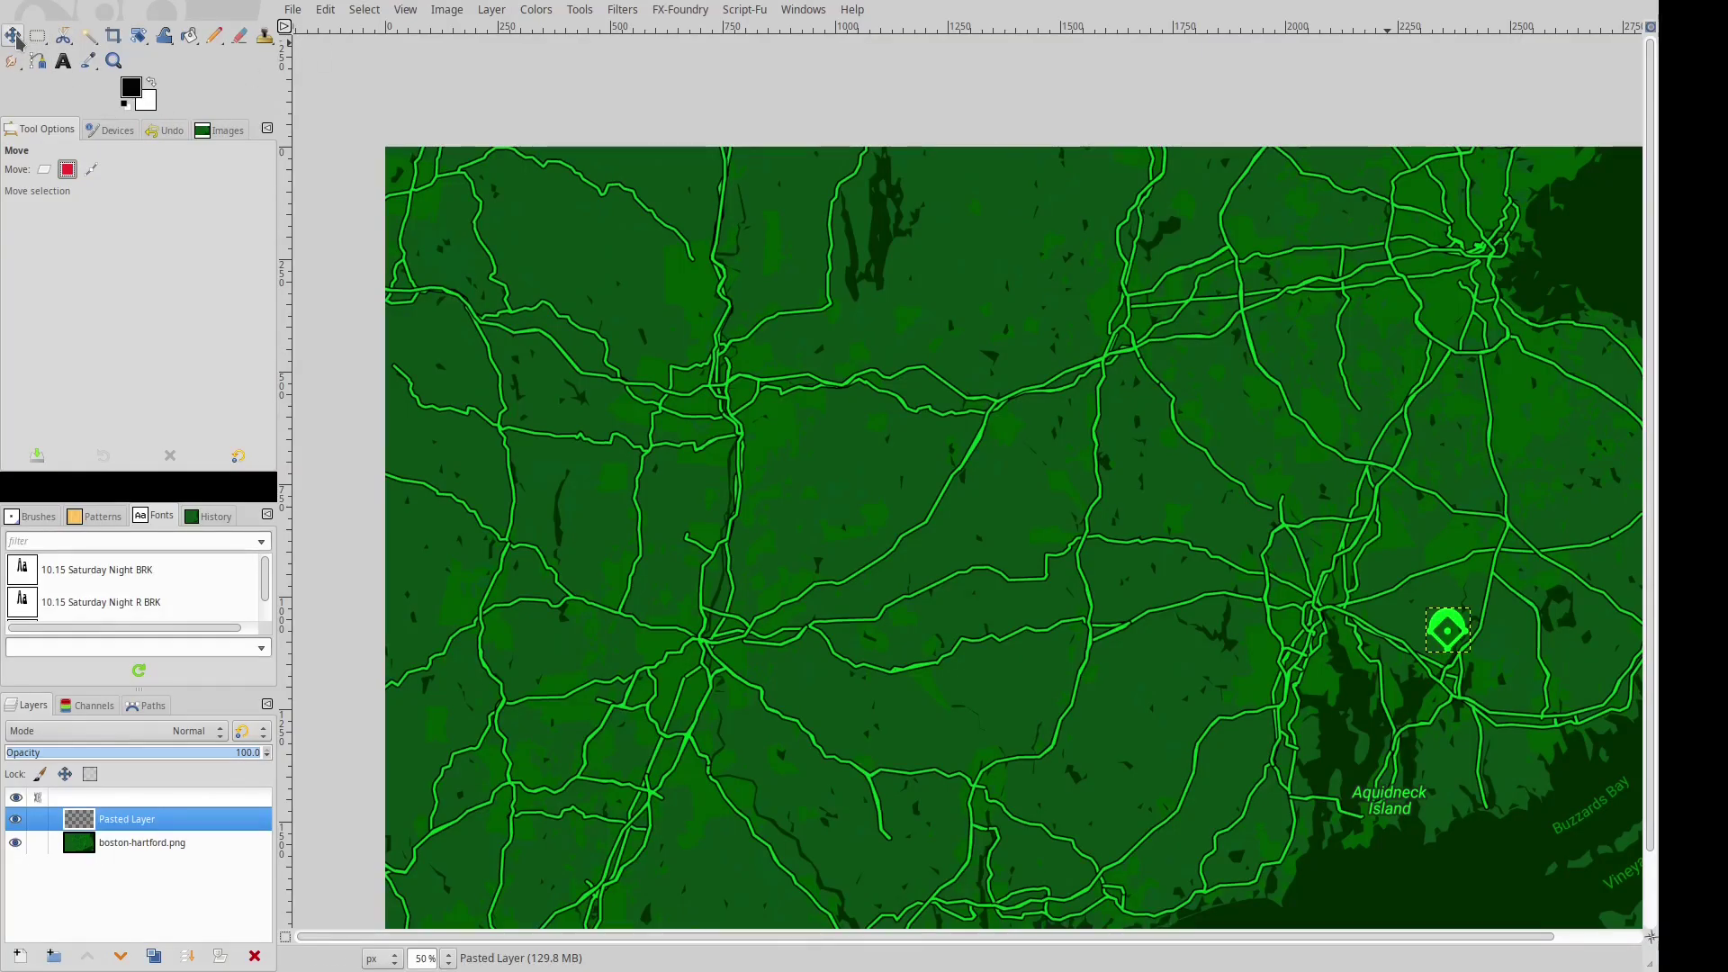
Set the Move tool to move the active layer, and place the baseball field icon on the coast at Boston.
click(44, 171)
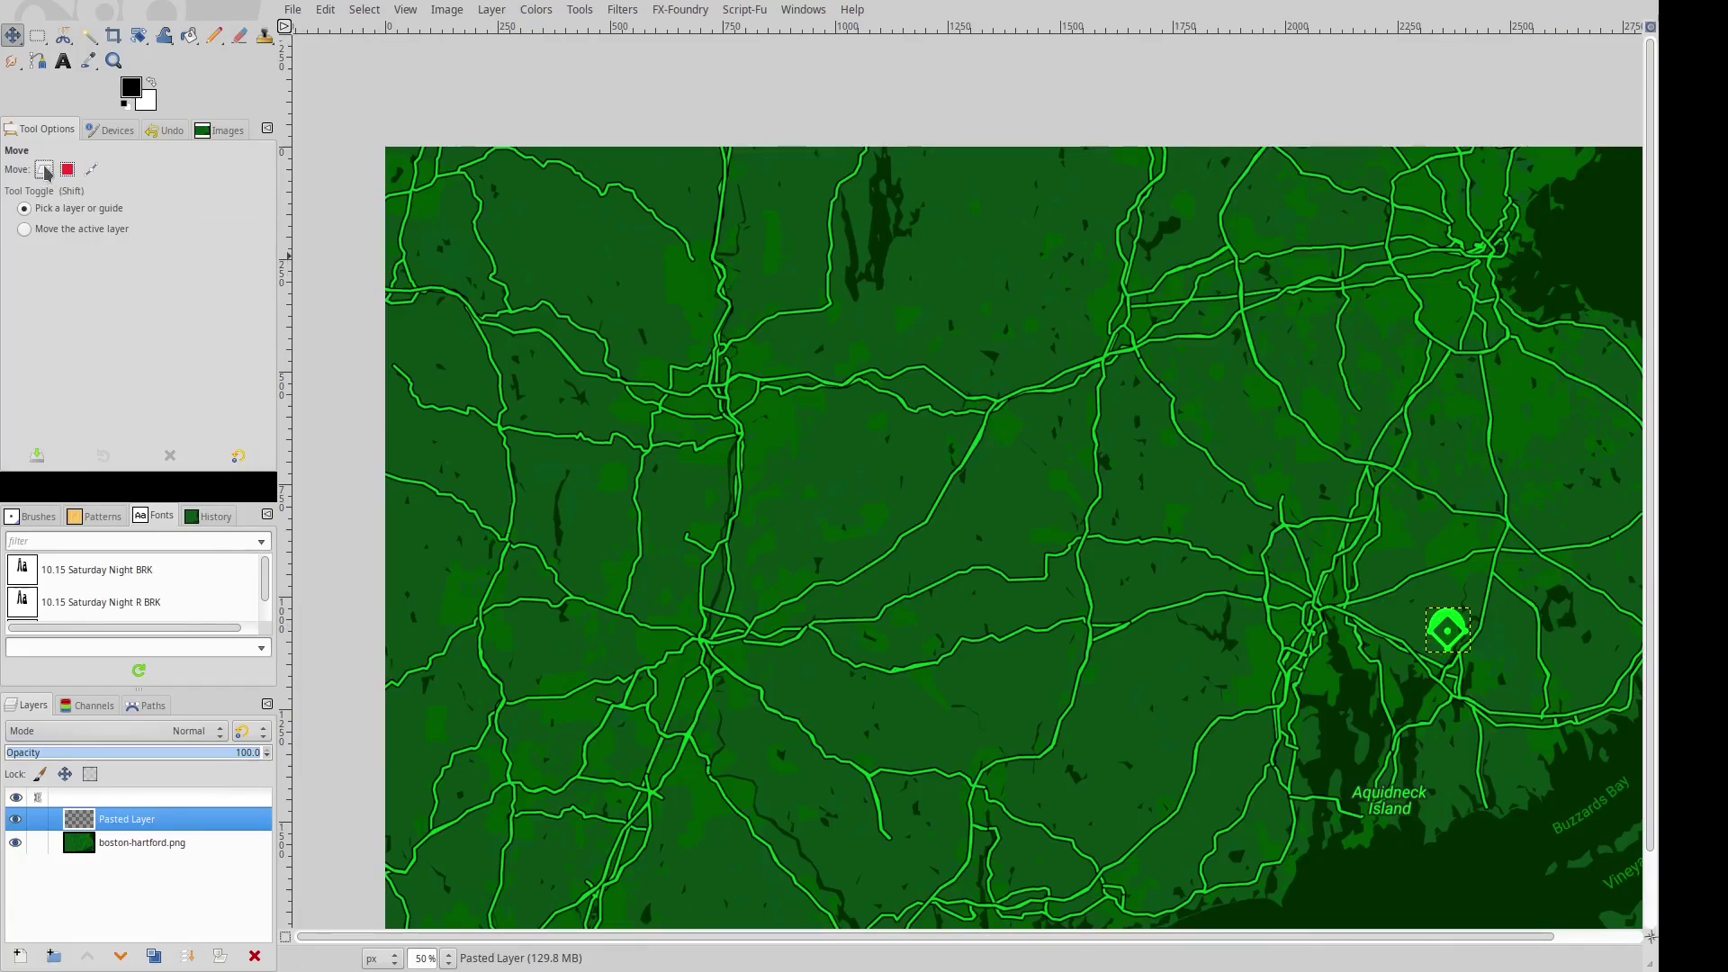
click(24, 229)
mouse_move(1448, 633)
mouse_down()
mouse_move(1409, 456)
mouse_move(1519, 272)
mouse_move(1515, 243)
mouse_up()
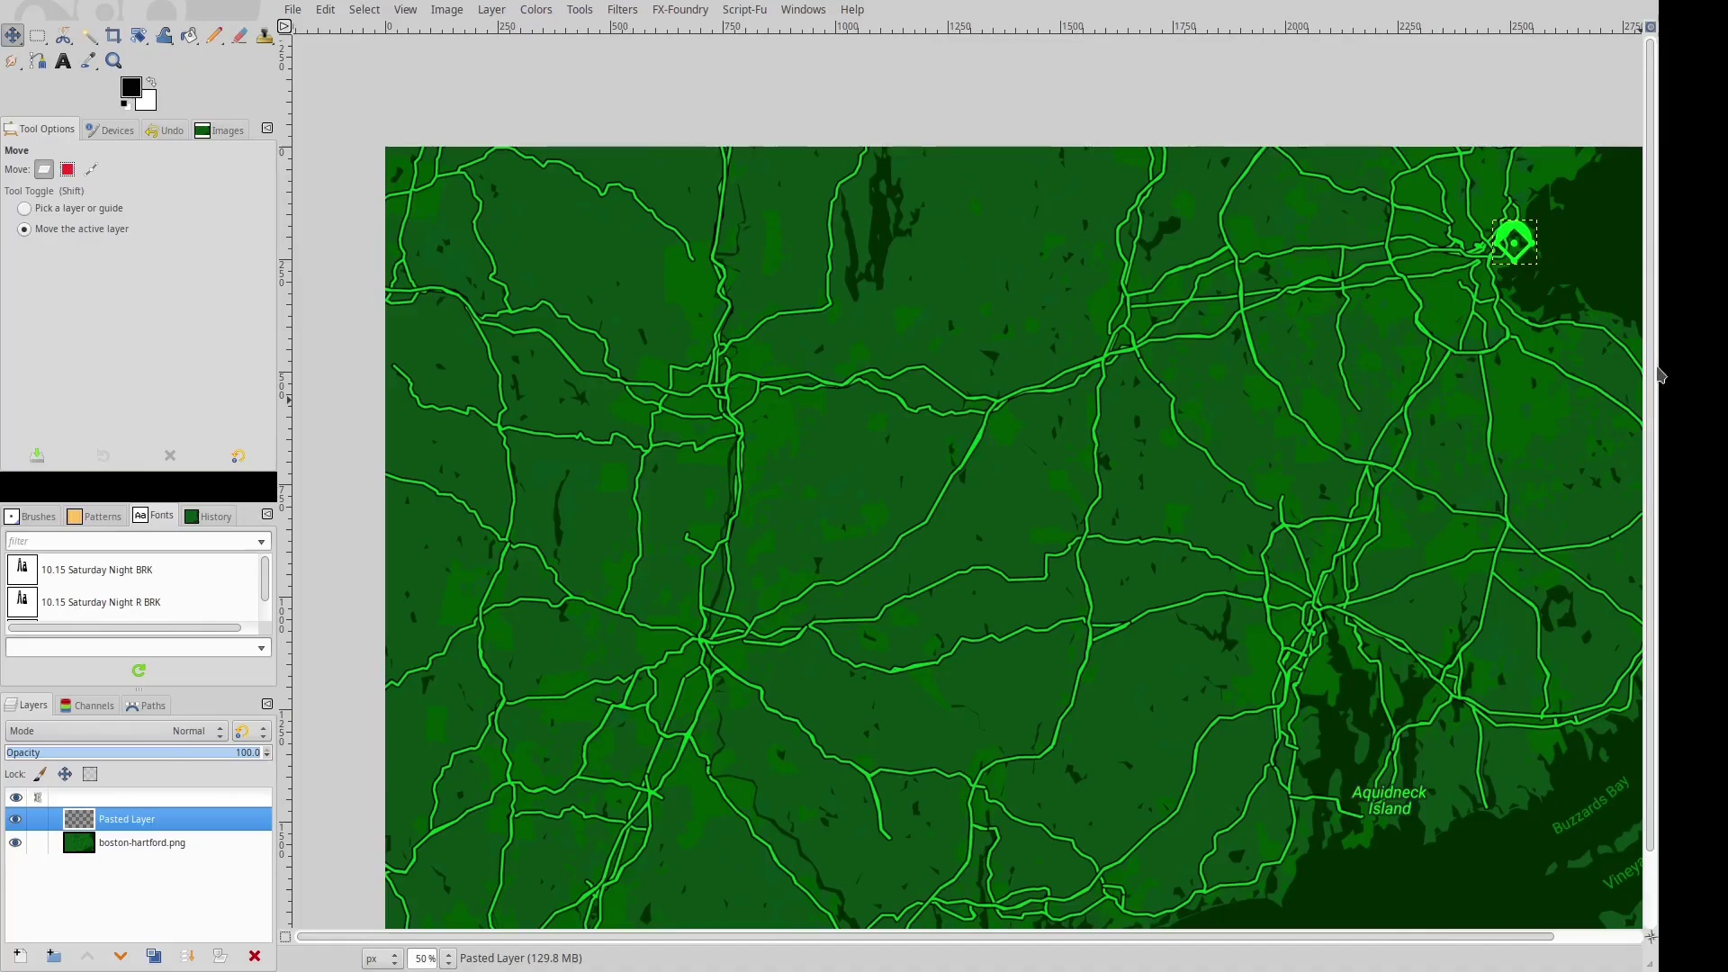
scroll(1493, 348, up, 4)
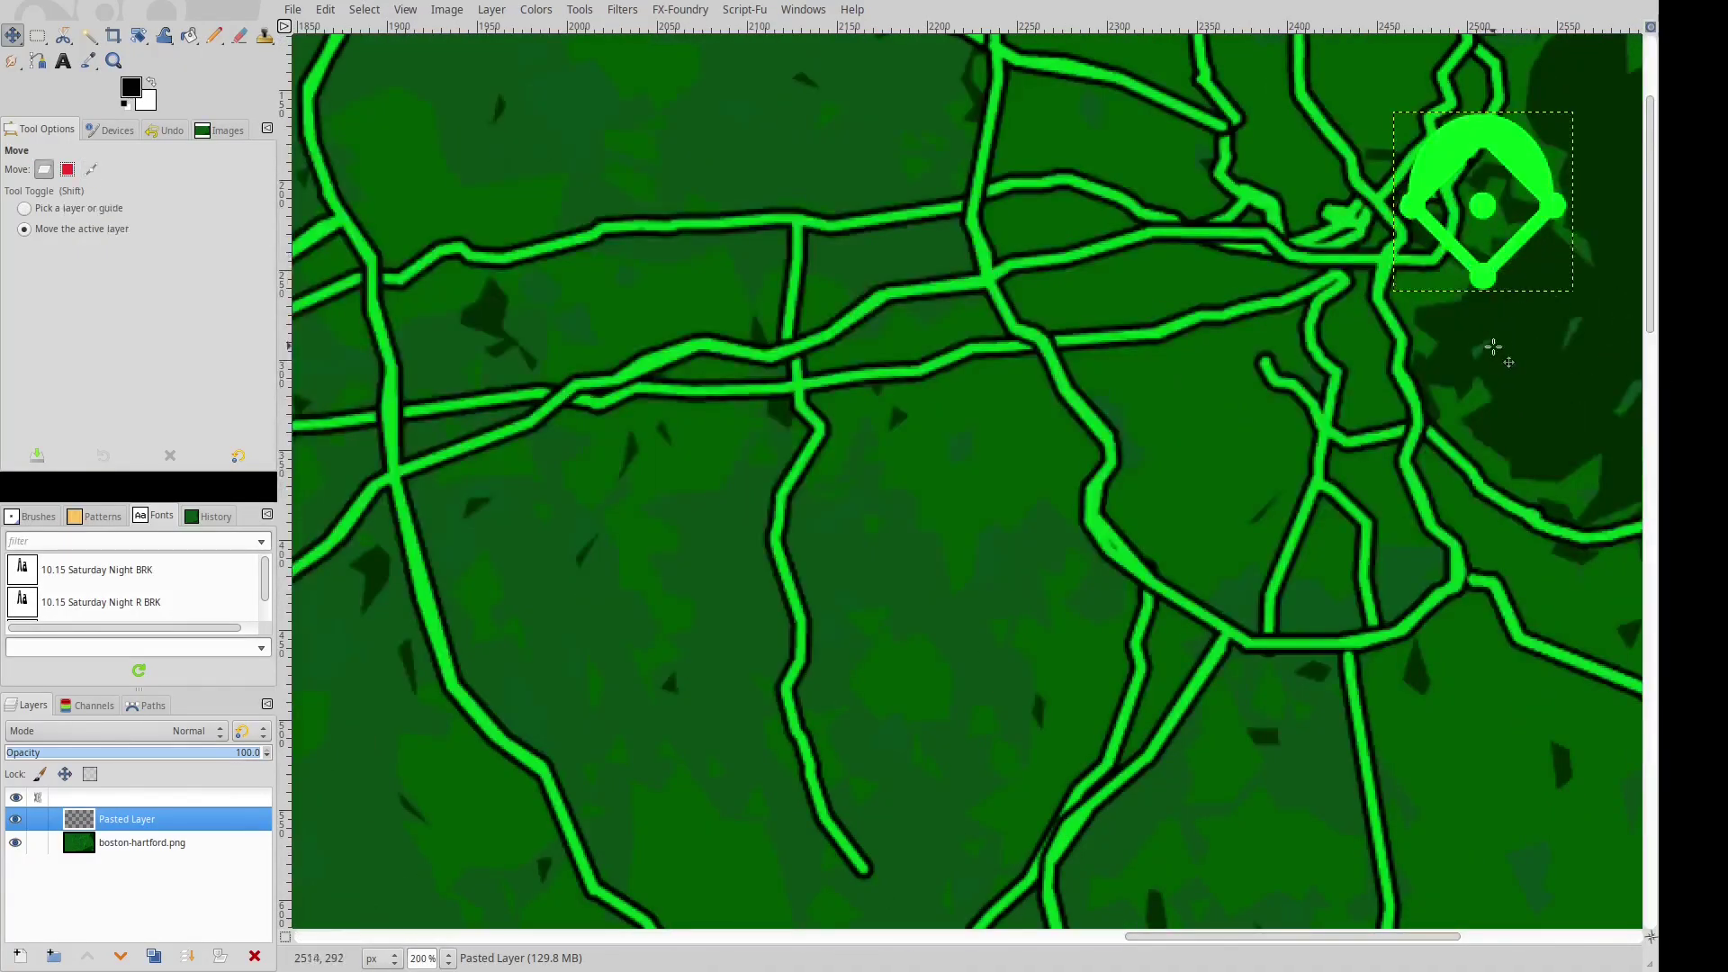
Scale the baseball field icon's layer down to about 50 px wide and place it at the Boston road junction.
drag(1493, 347, 1442, 299)
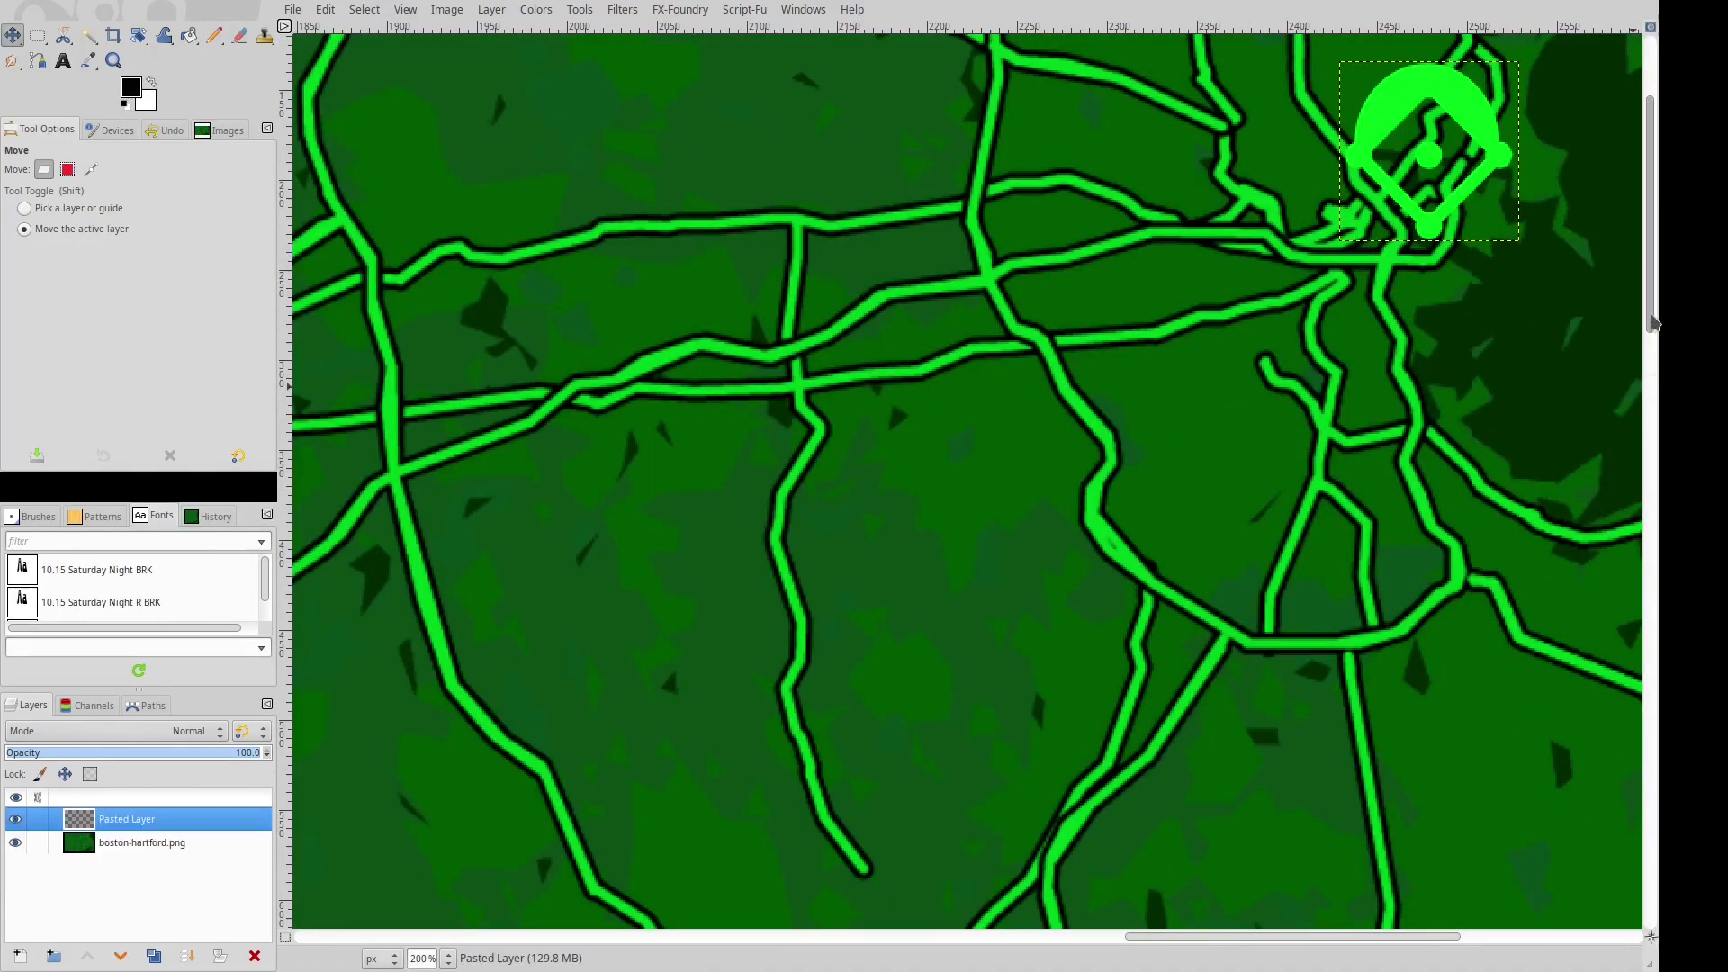
drag(1654, 322, 1654, 265)
drag(1485, 439, 1379, 356)
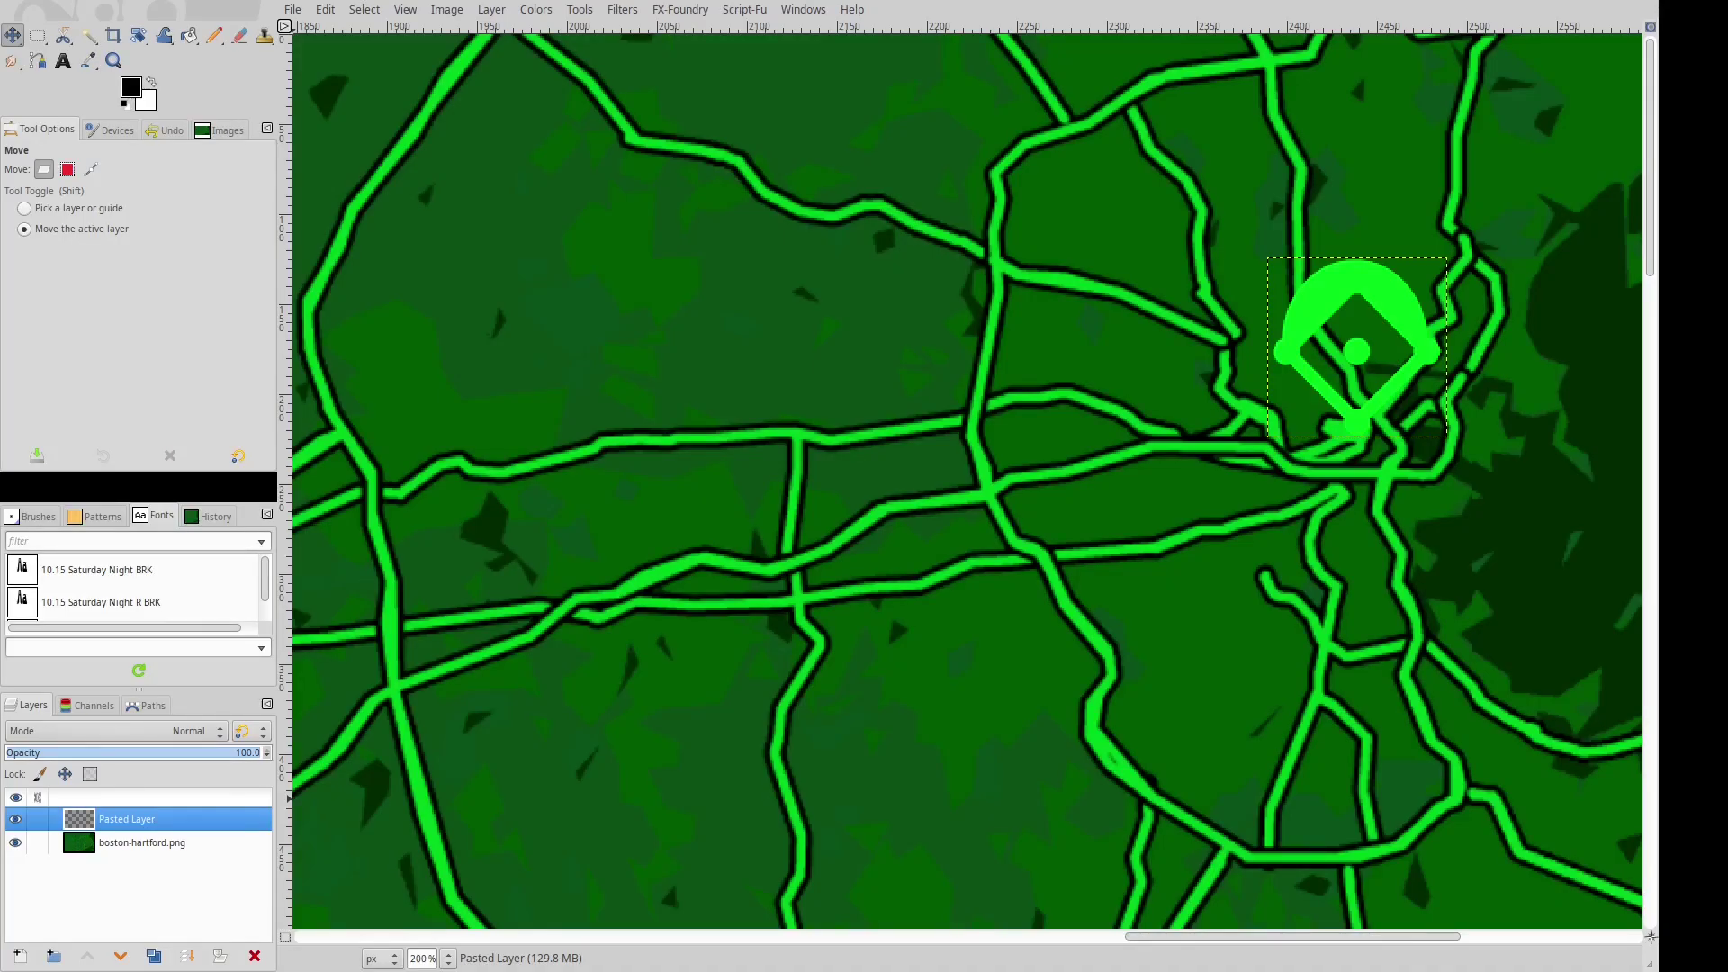
key(Return)
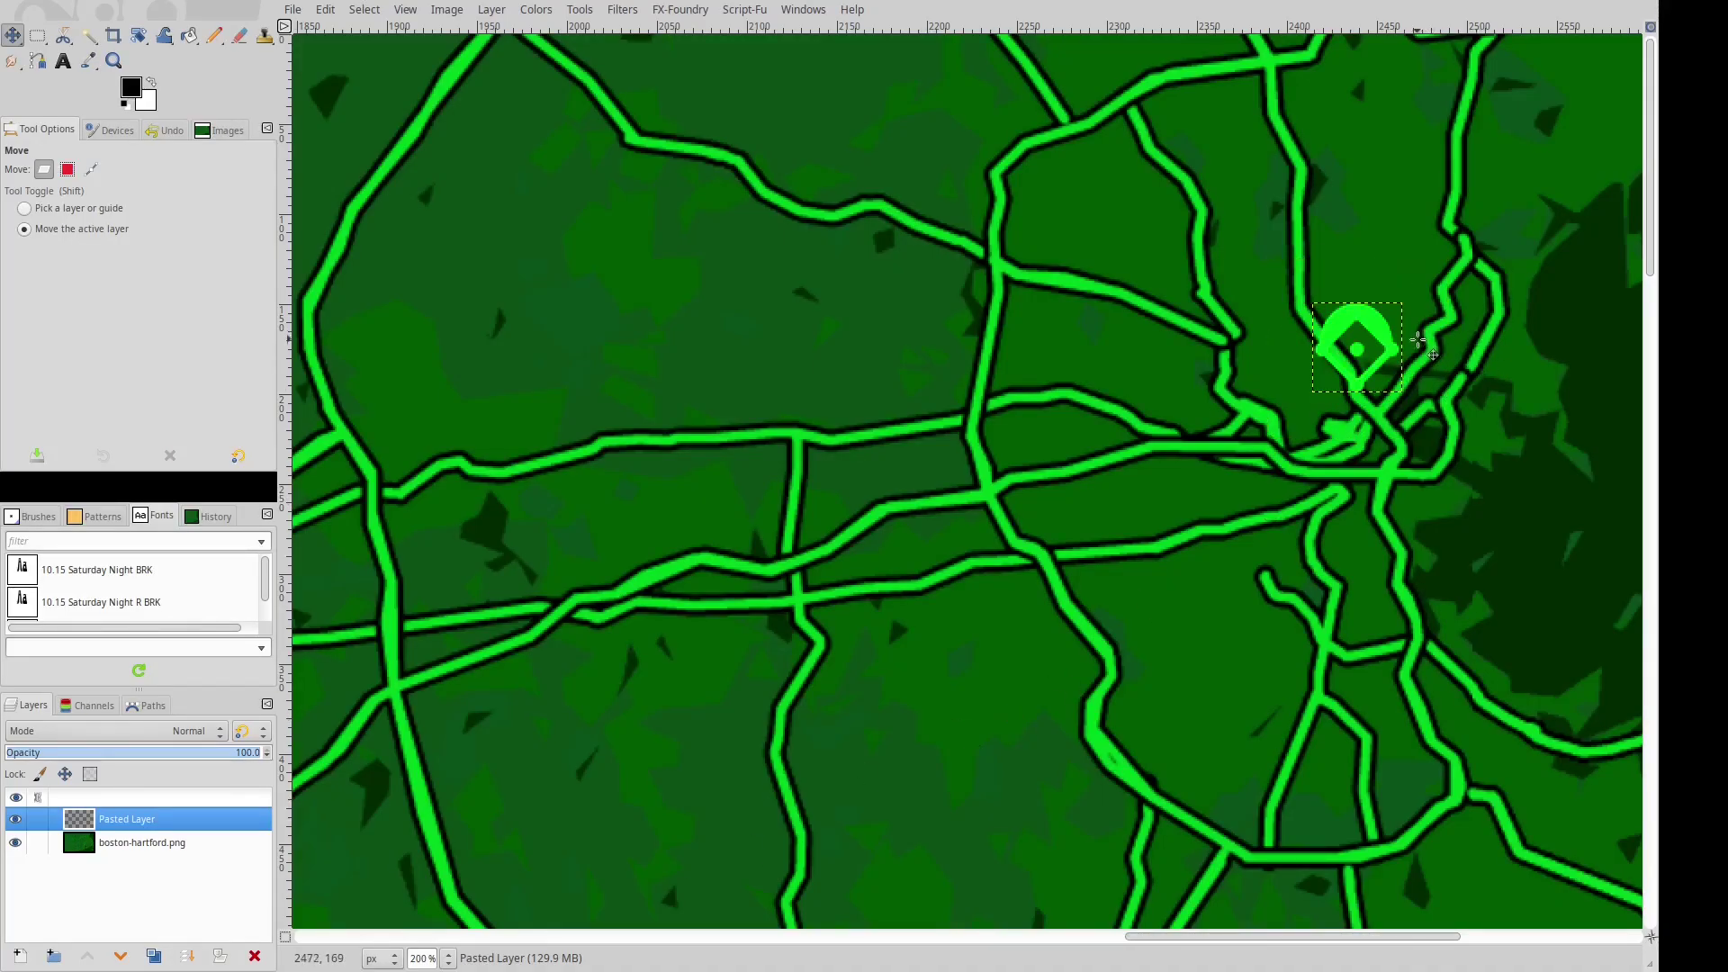
drag(1358, 345, 1374, 357)
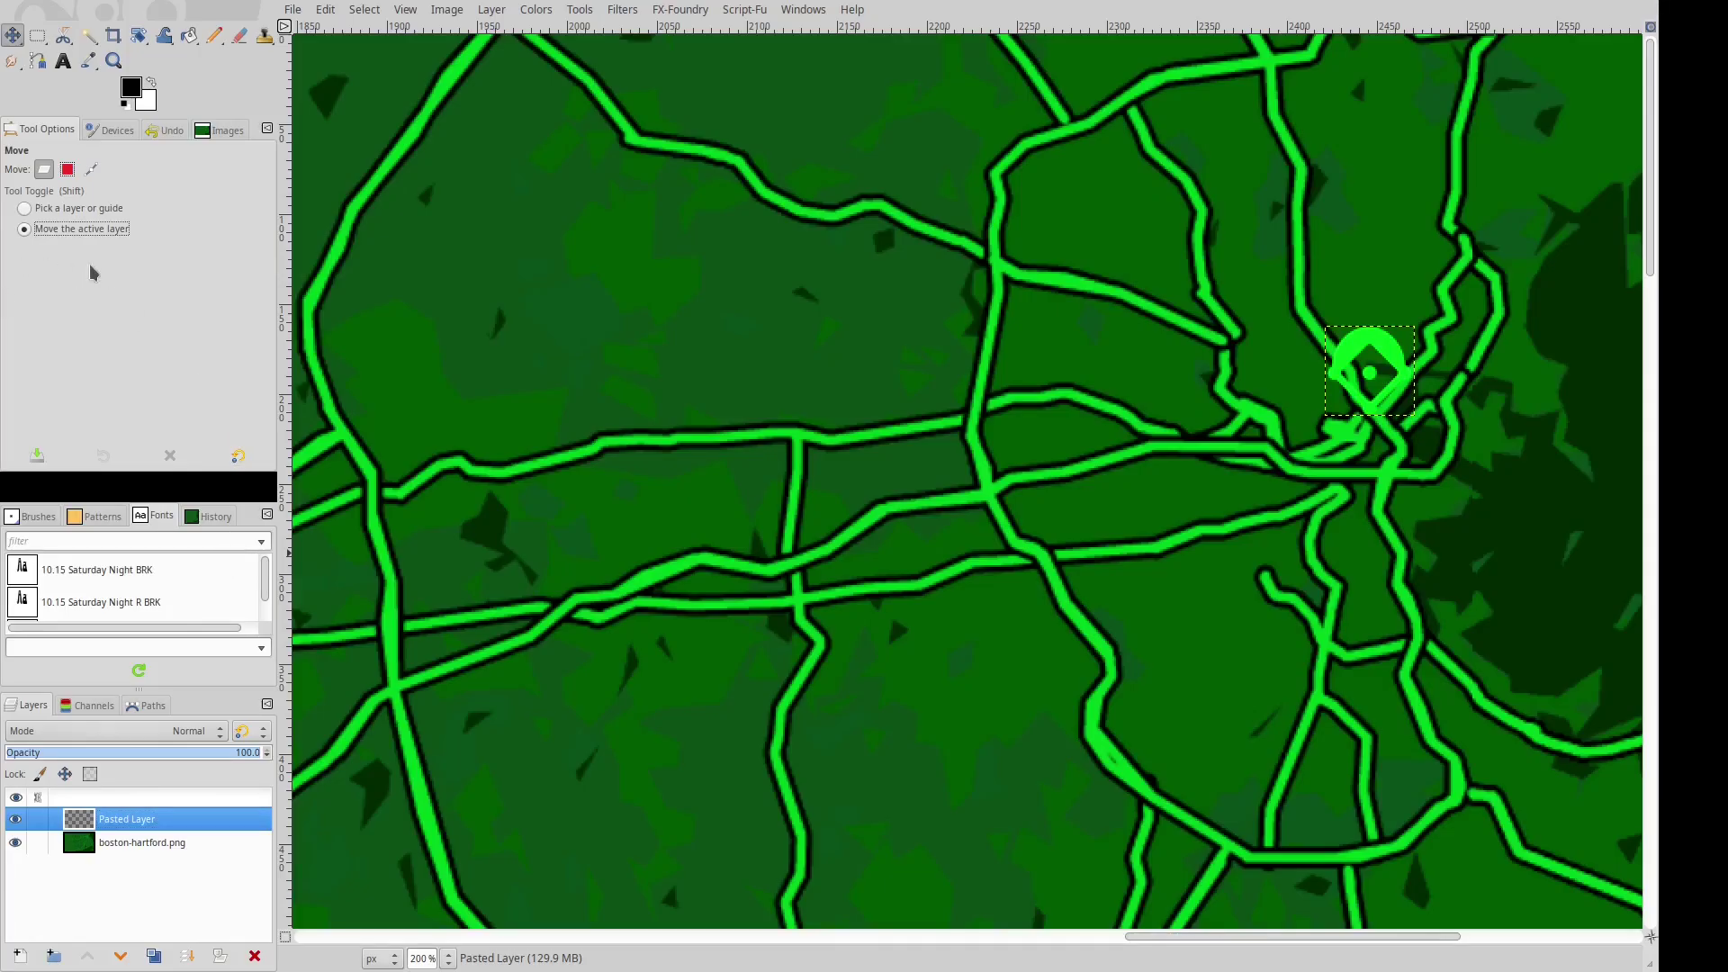
Activate the Text tool with the VCR OSD Mono font and set the text colour to bright green.
click(62, 61)
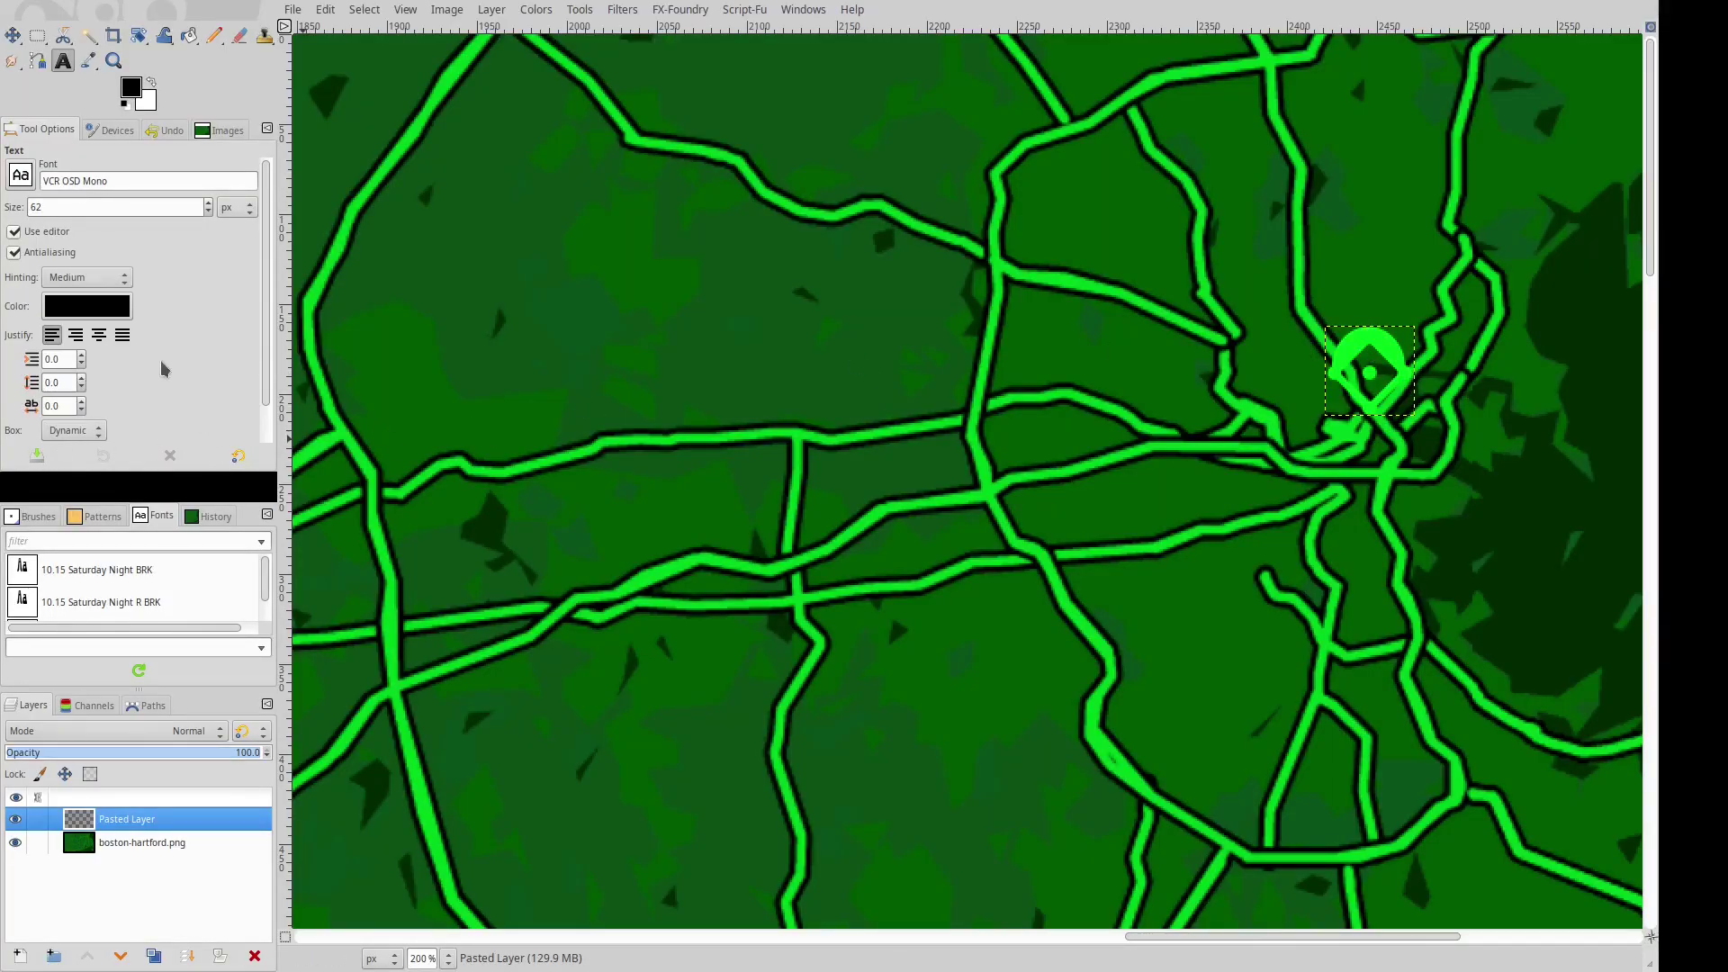
click(221, 465)
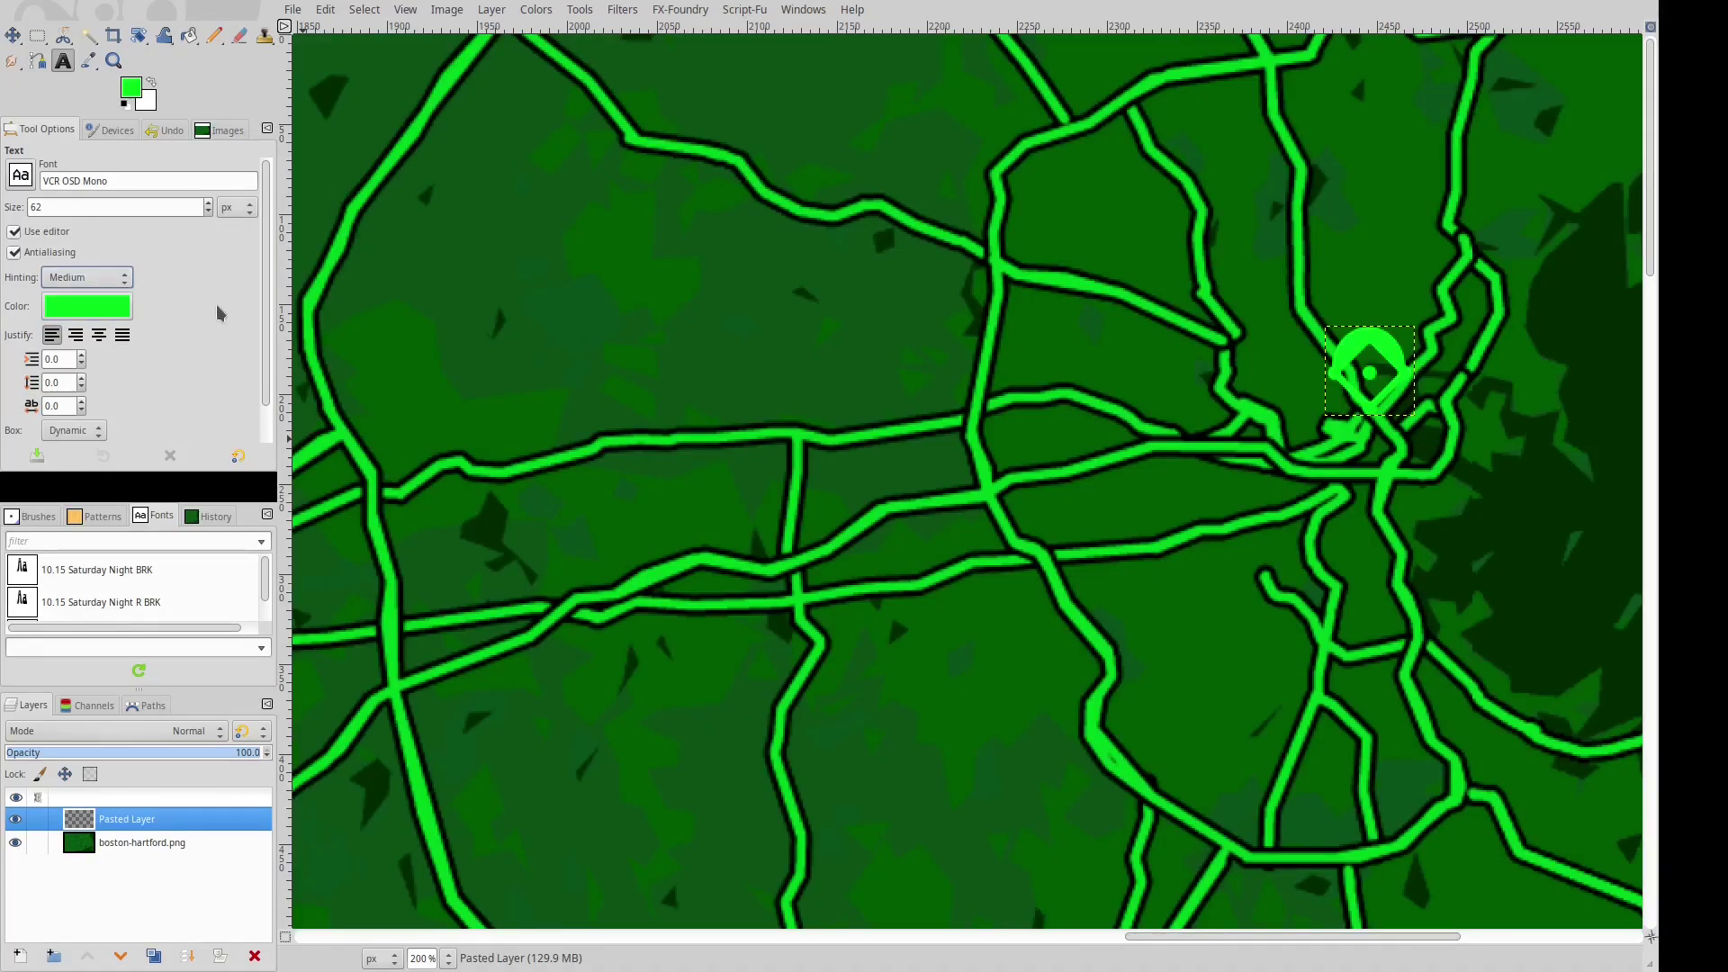
scroll(259, 317, down, 1)
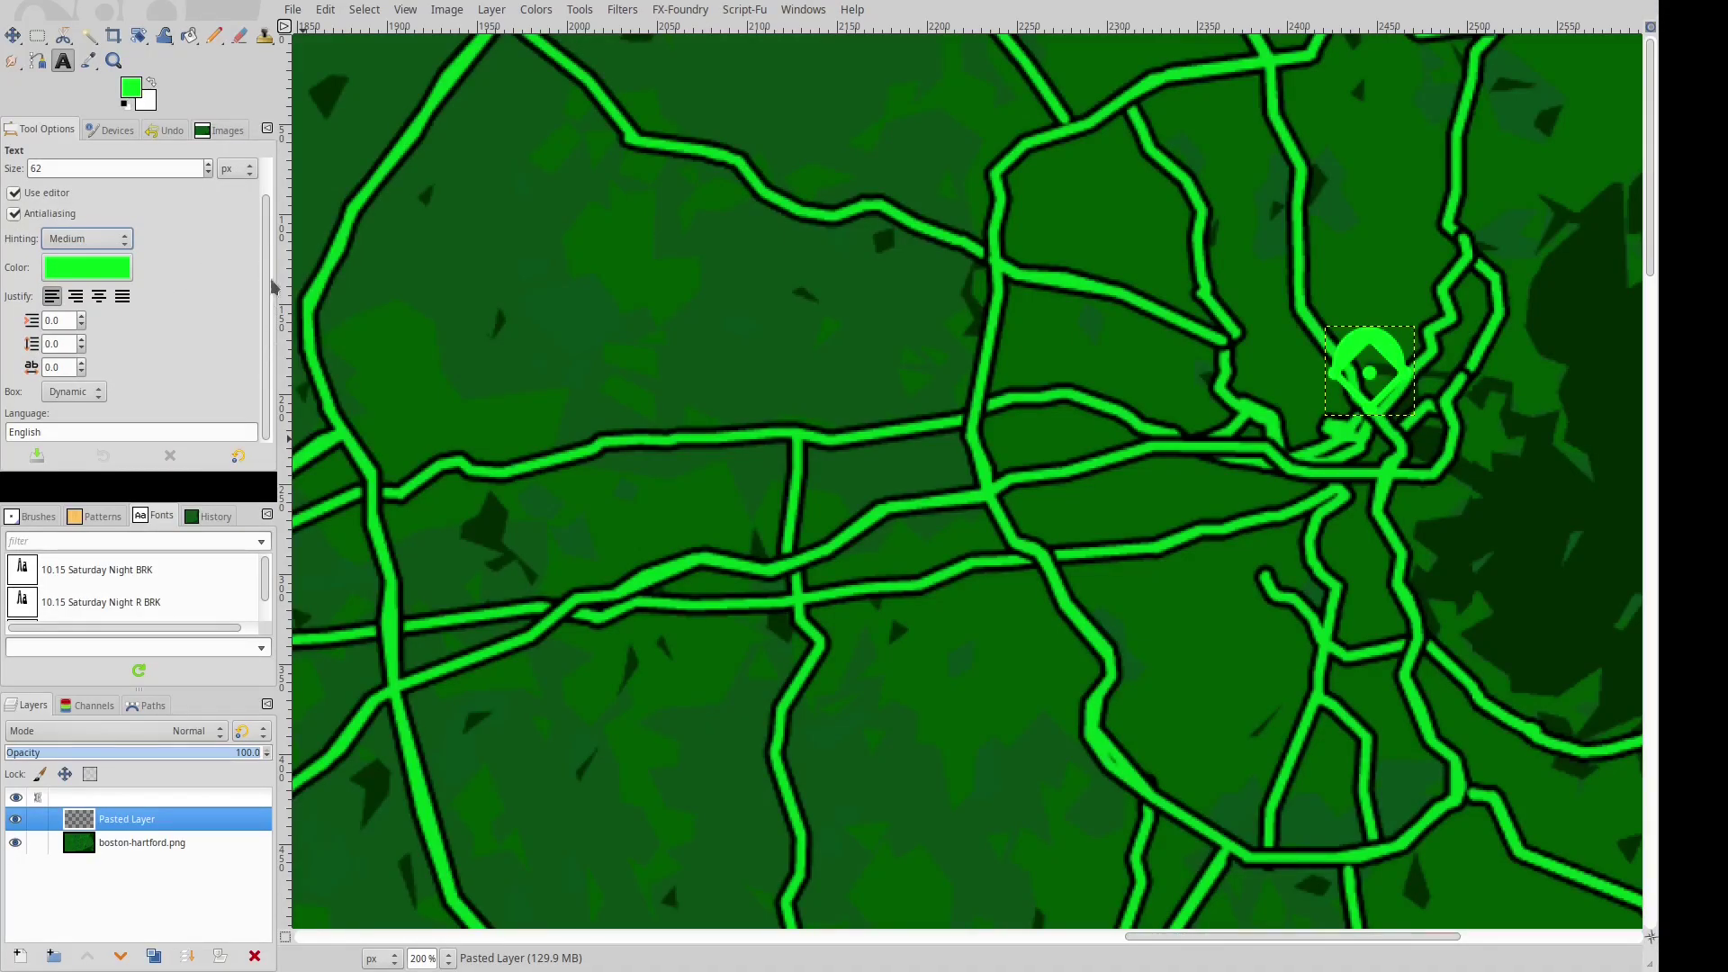
scroll(273, 275, up, 1)
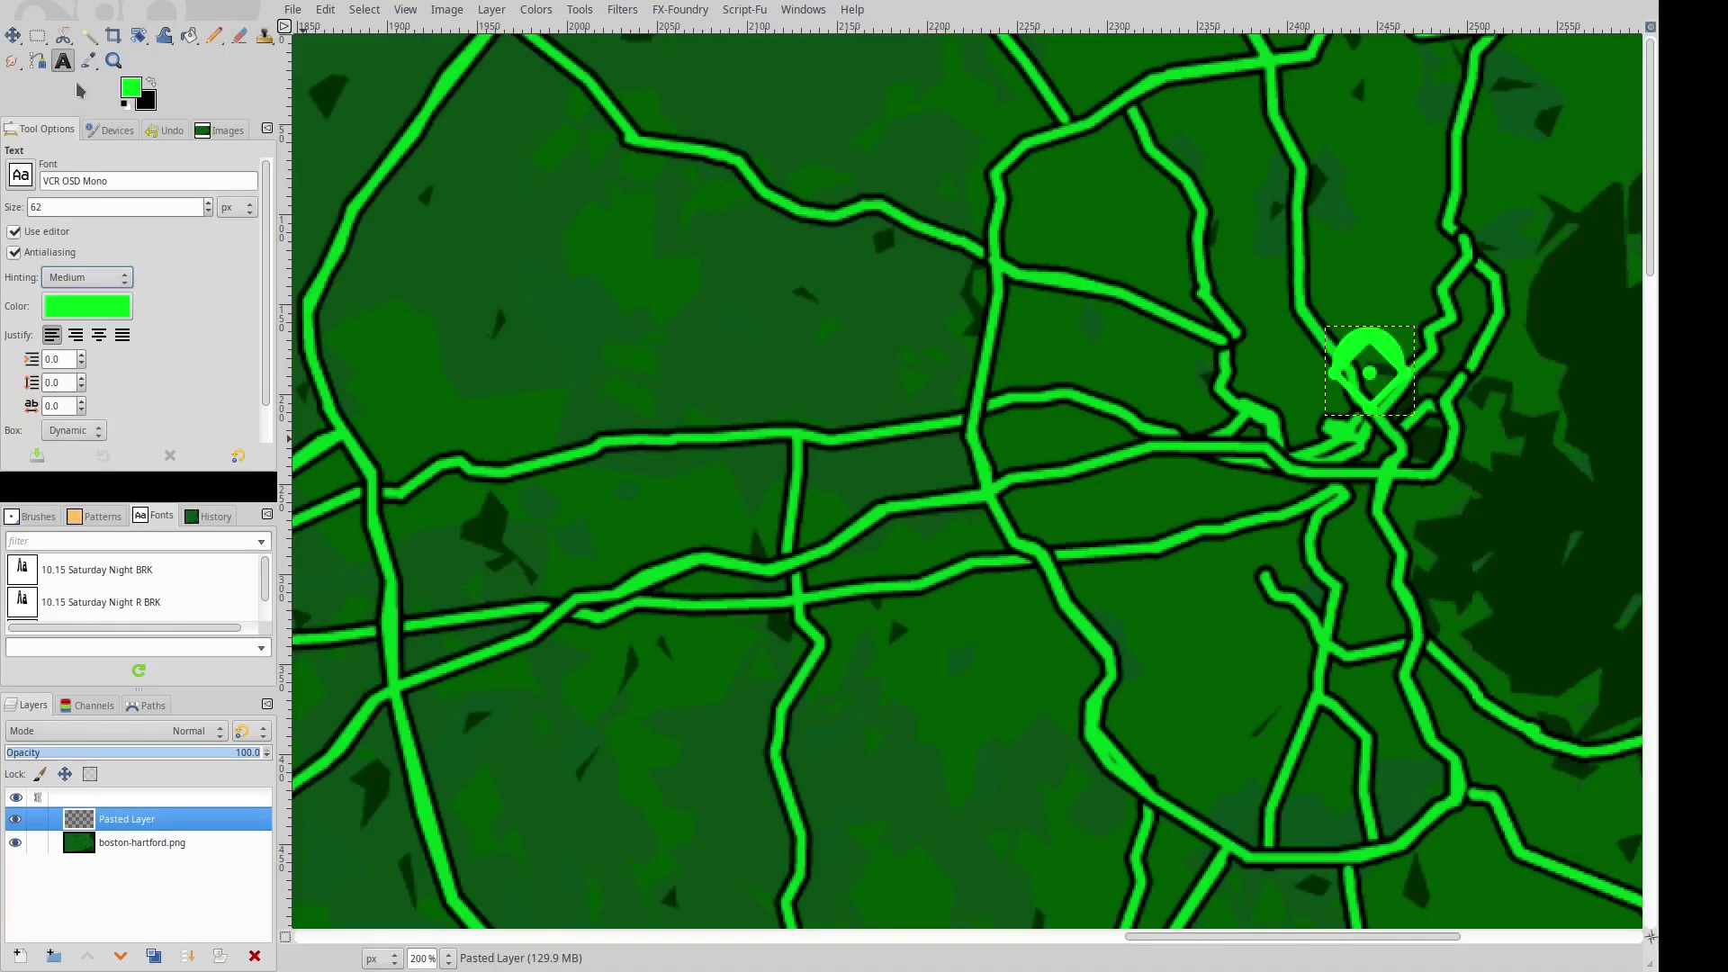
Add a text label at Boston reading "Diamond City", with each word on its own line.
click(1305, 441)
text(Diamons)
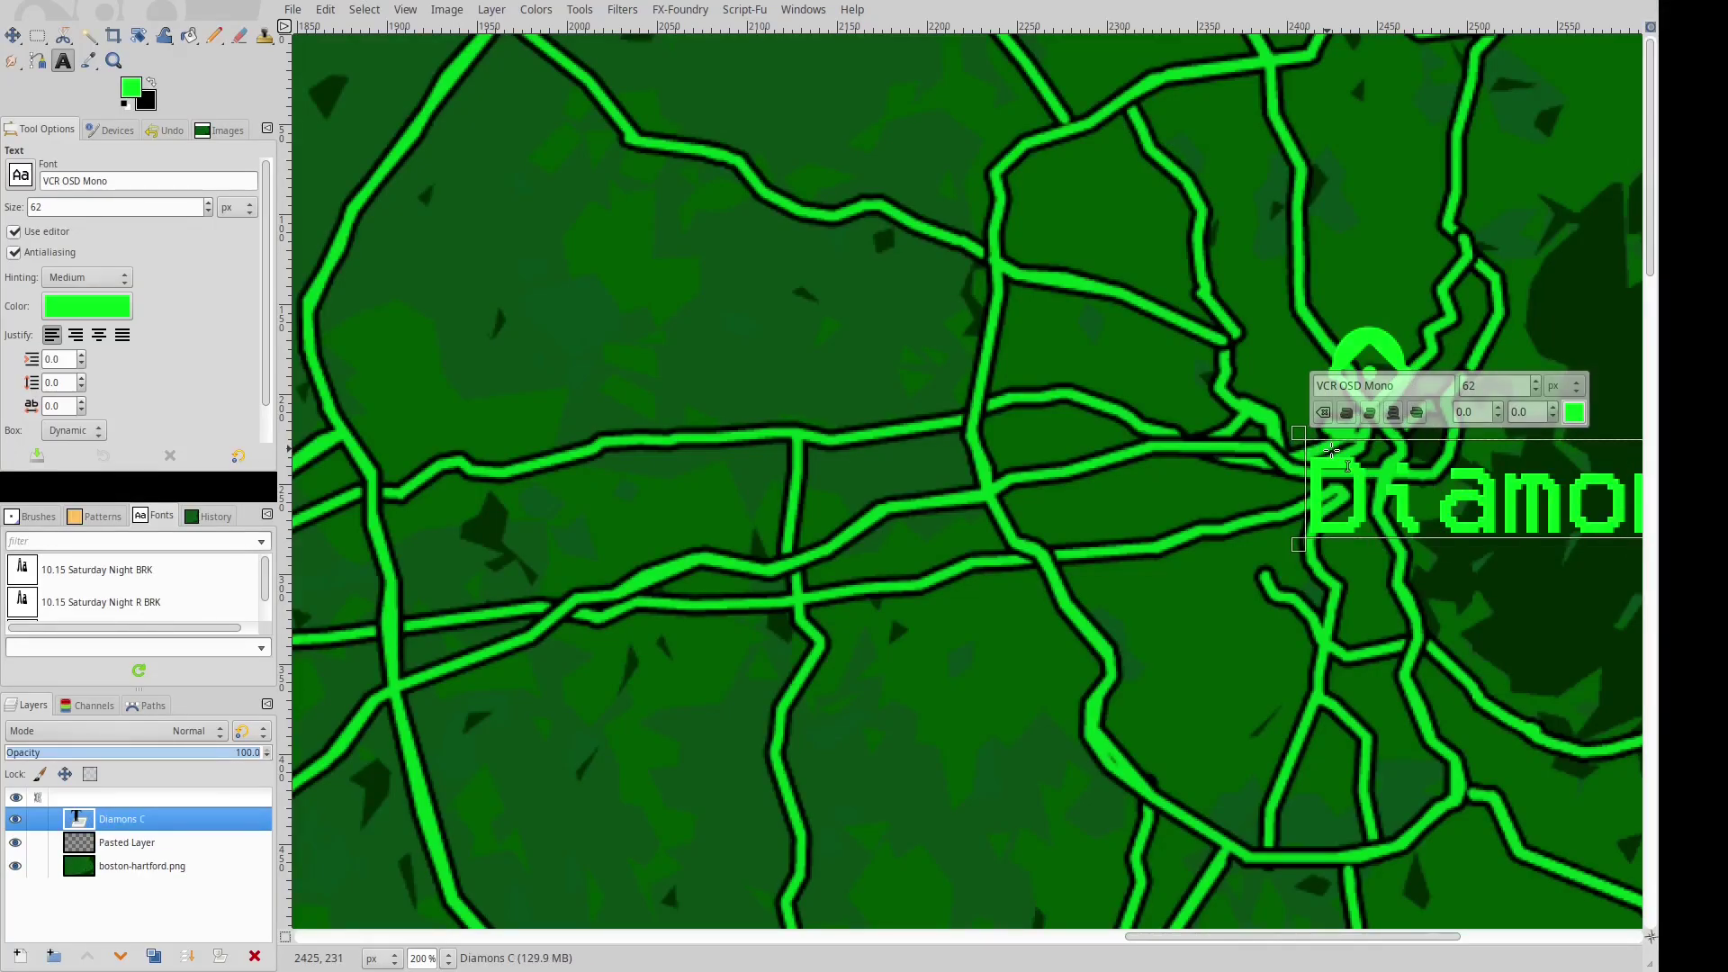
key(BackSpace)
text(d)
key(Return)
text(Dic)
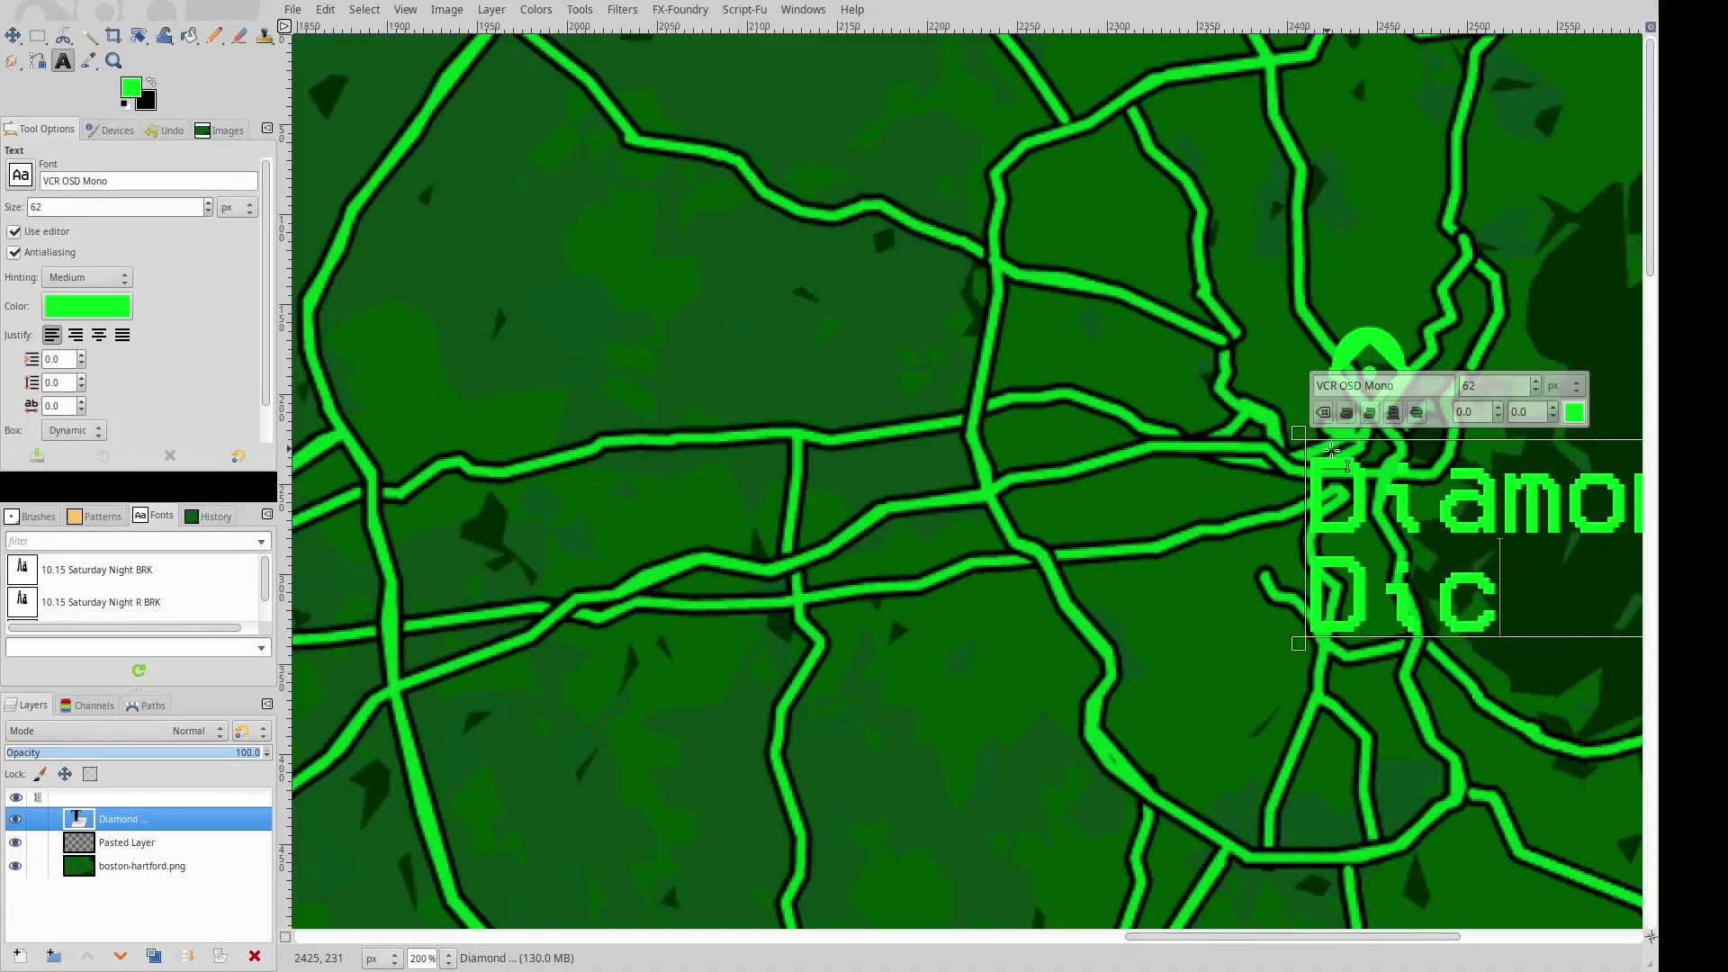
key(BackSpace)
key(BackSpace)
key(BackSpace)
text(City)
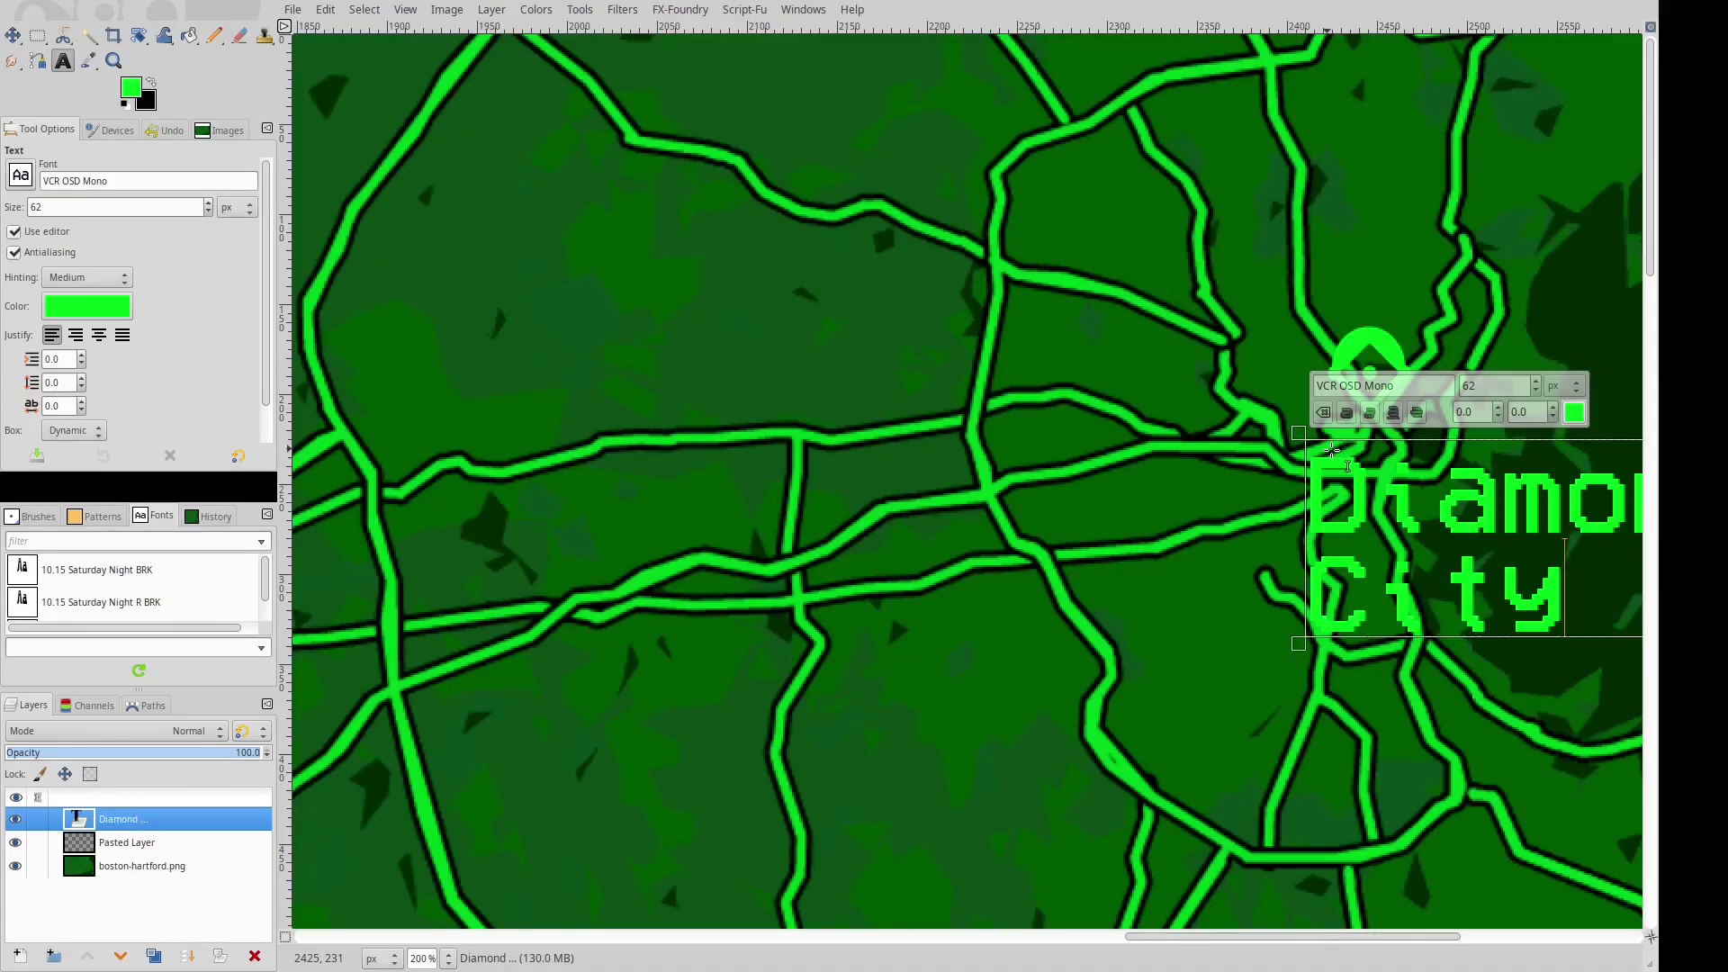
Move the Diamond City label west so that it lies beneath the baseball field icon.
text(m)
drag(1467, 509, 1303, 468)
key(t)
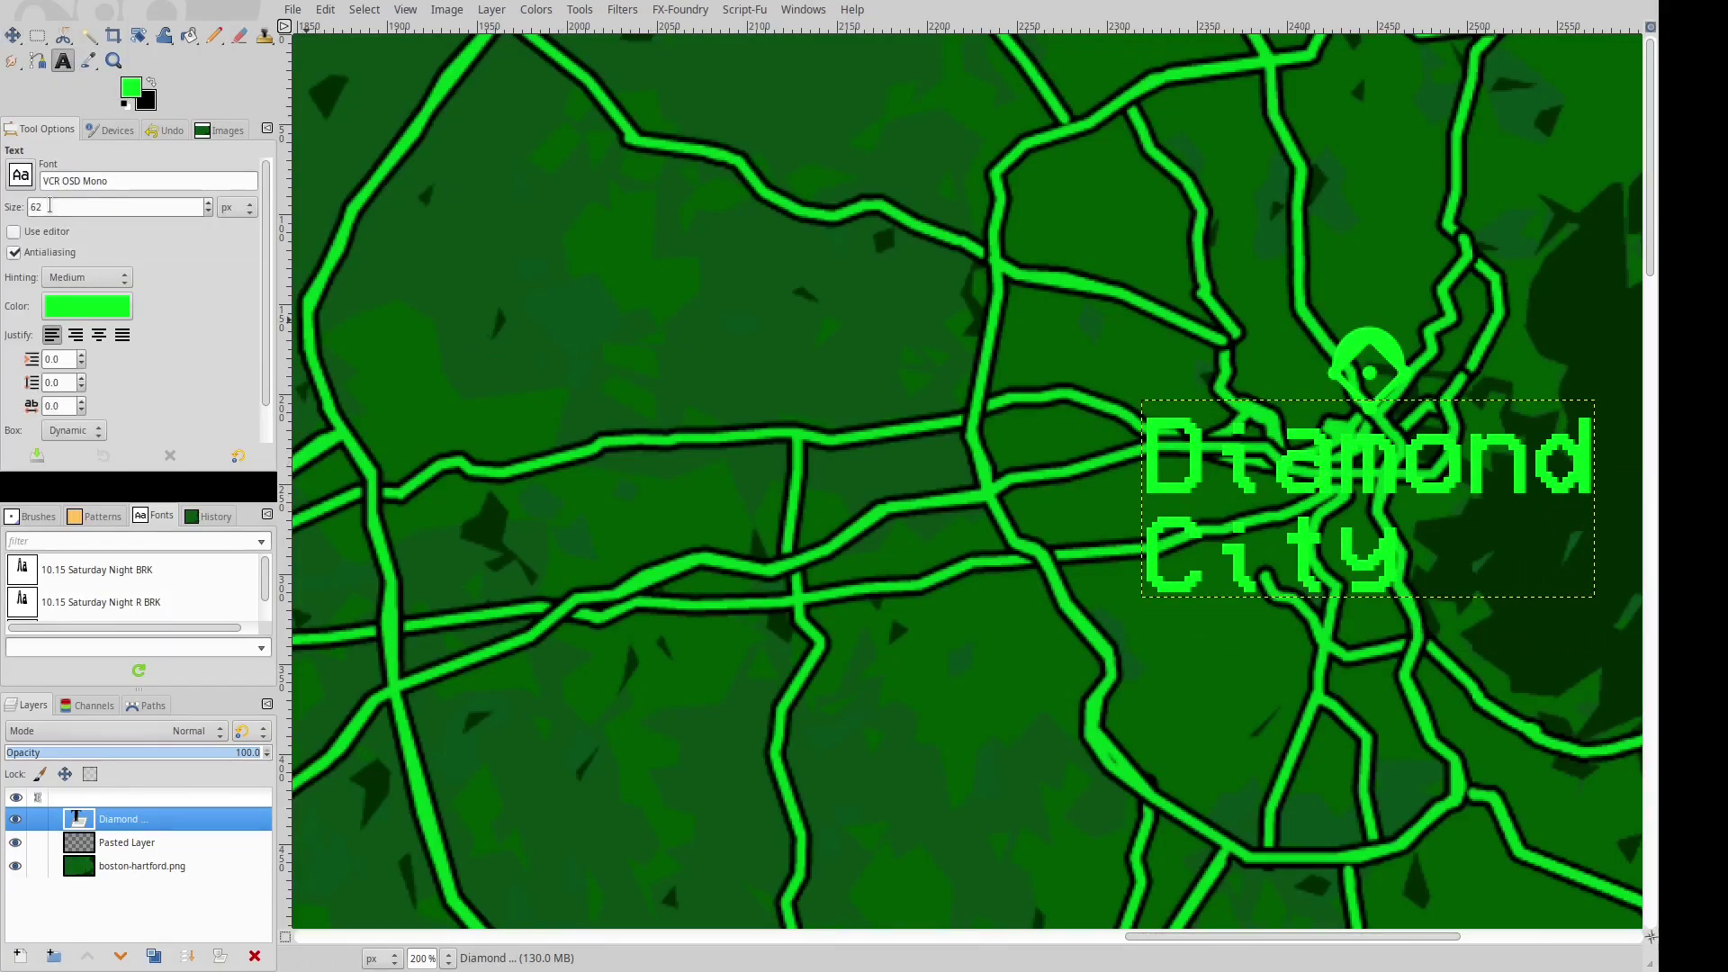
Set the text size of the Diamond City label to 48 px.
double_click(128, 207)
text(48)
key(Escape)
click(1319, 459)
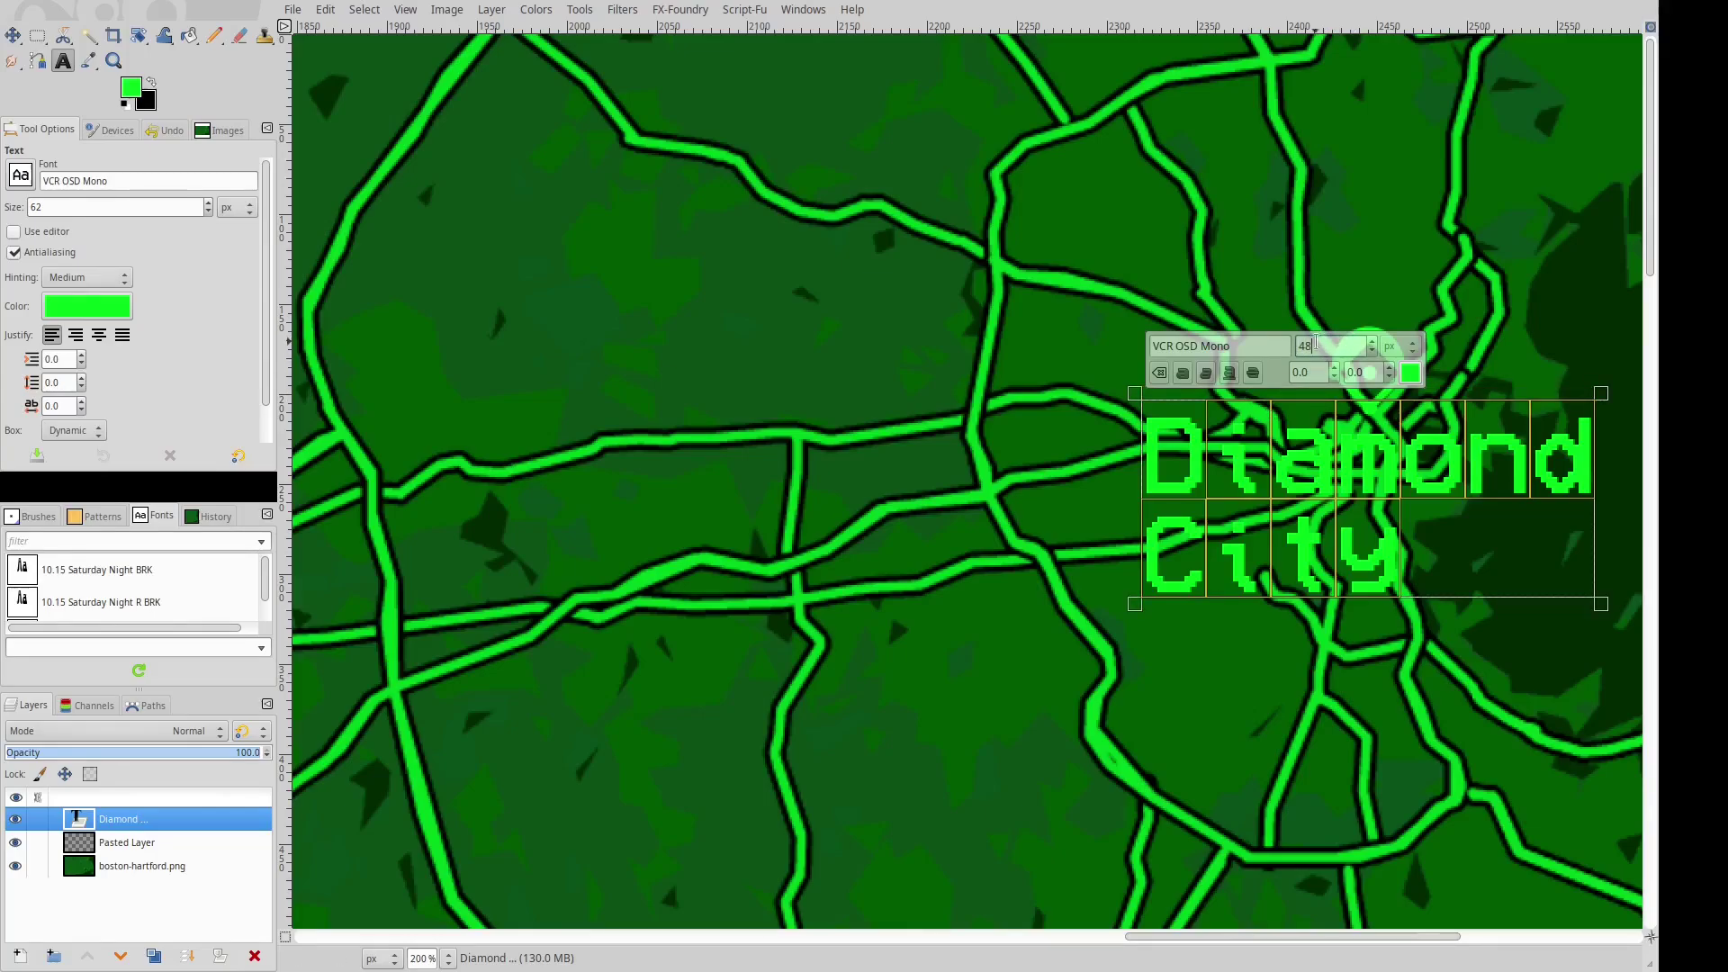
click(1316, 346)
text(48)
key(Return)
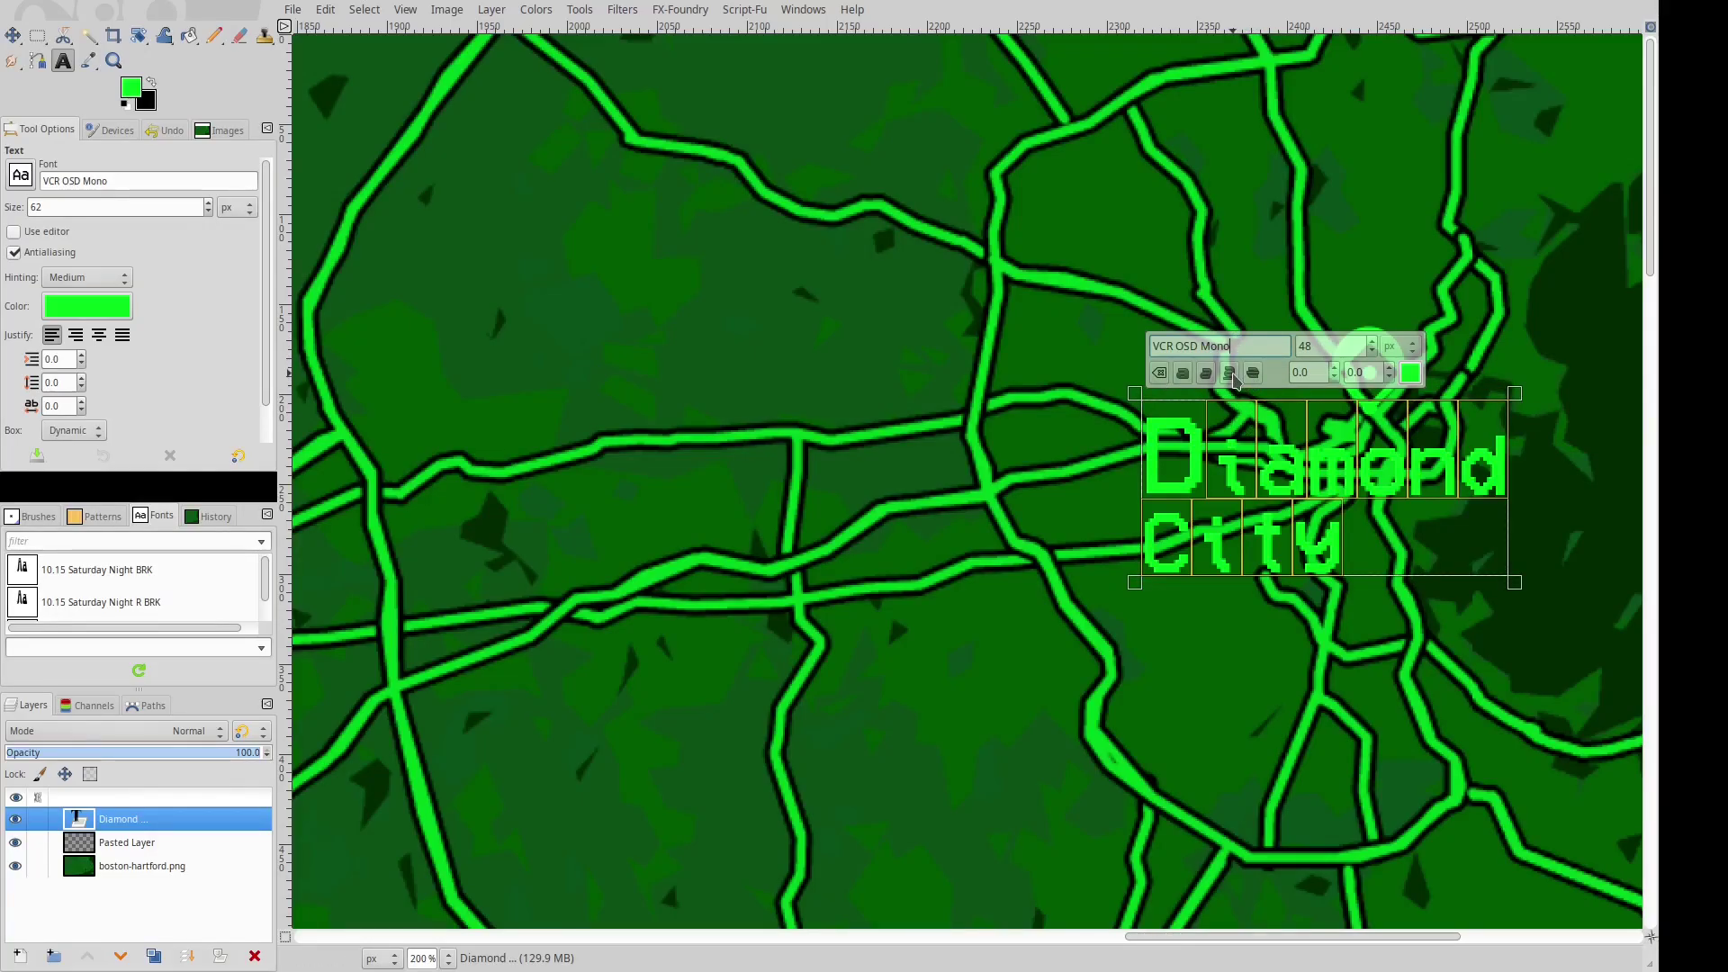
Reduce the text size of all letters in the Diamond City label to 36 px.
click(1321, 346)
click(1250, 343)
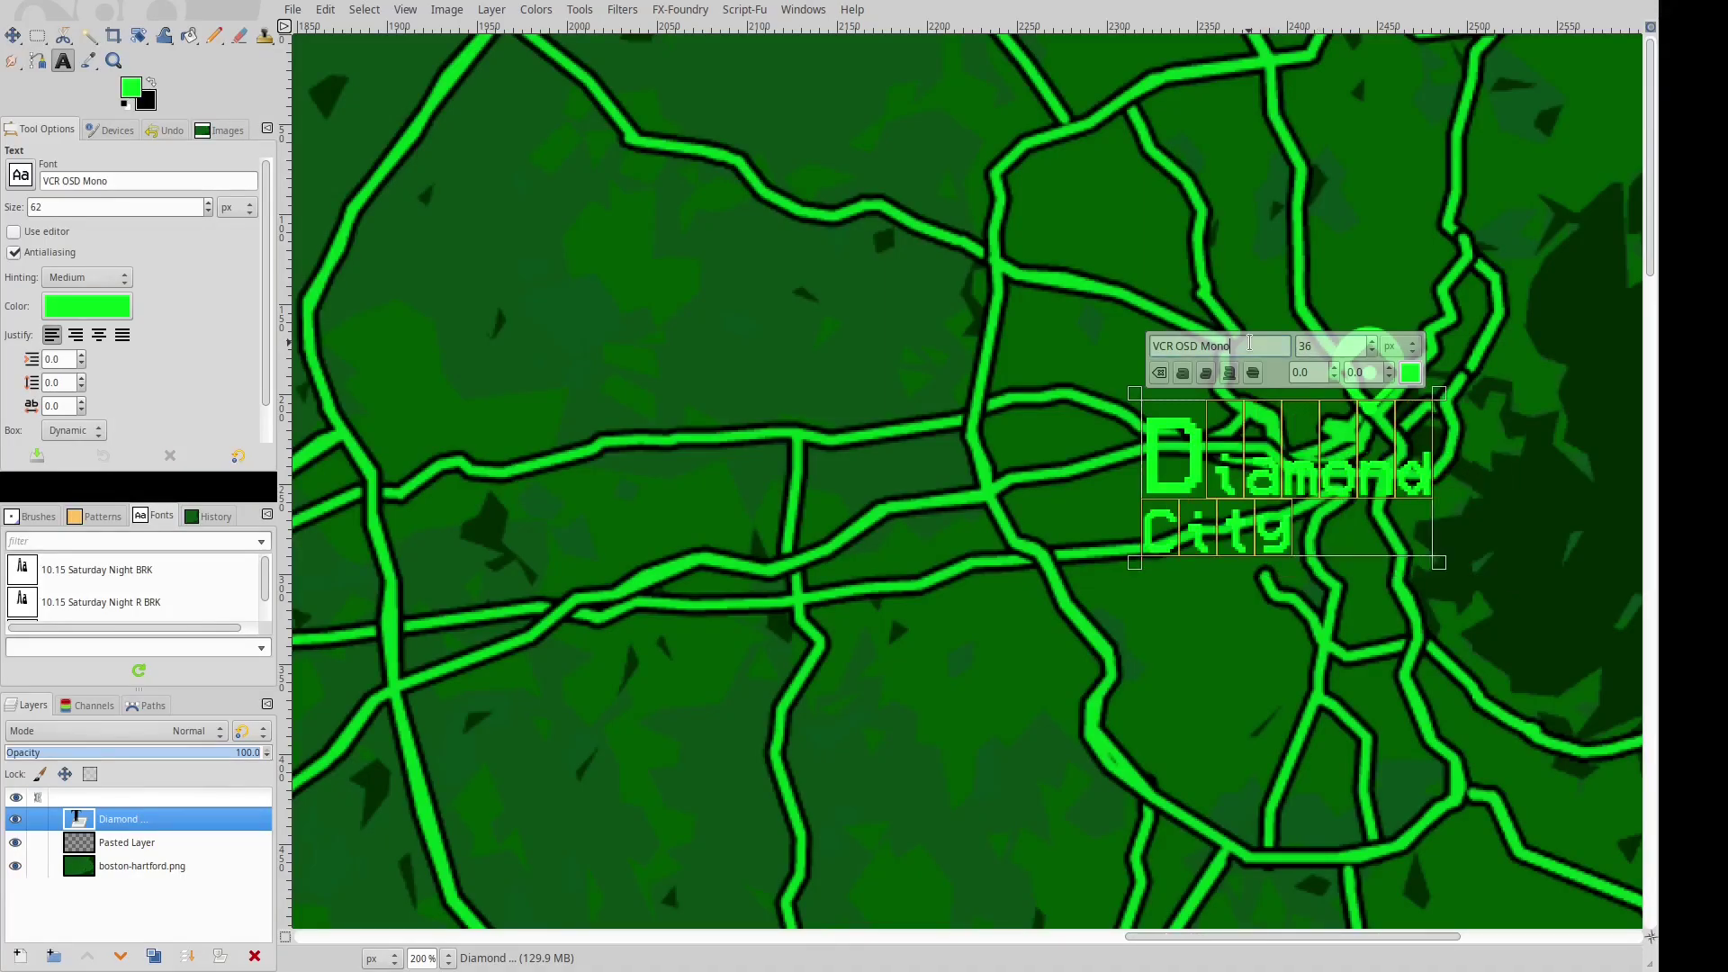
click(1187, 464)
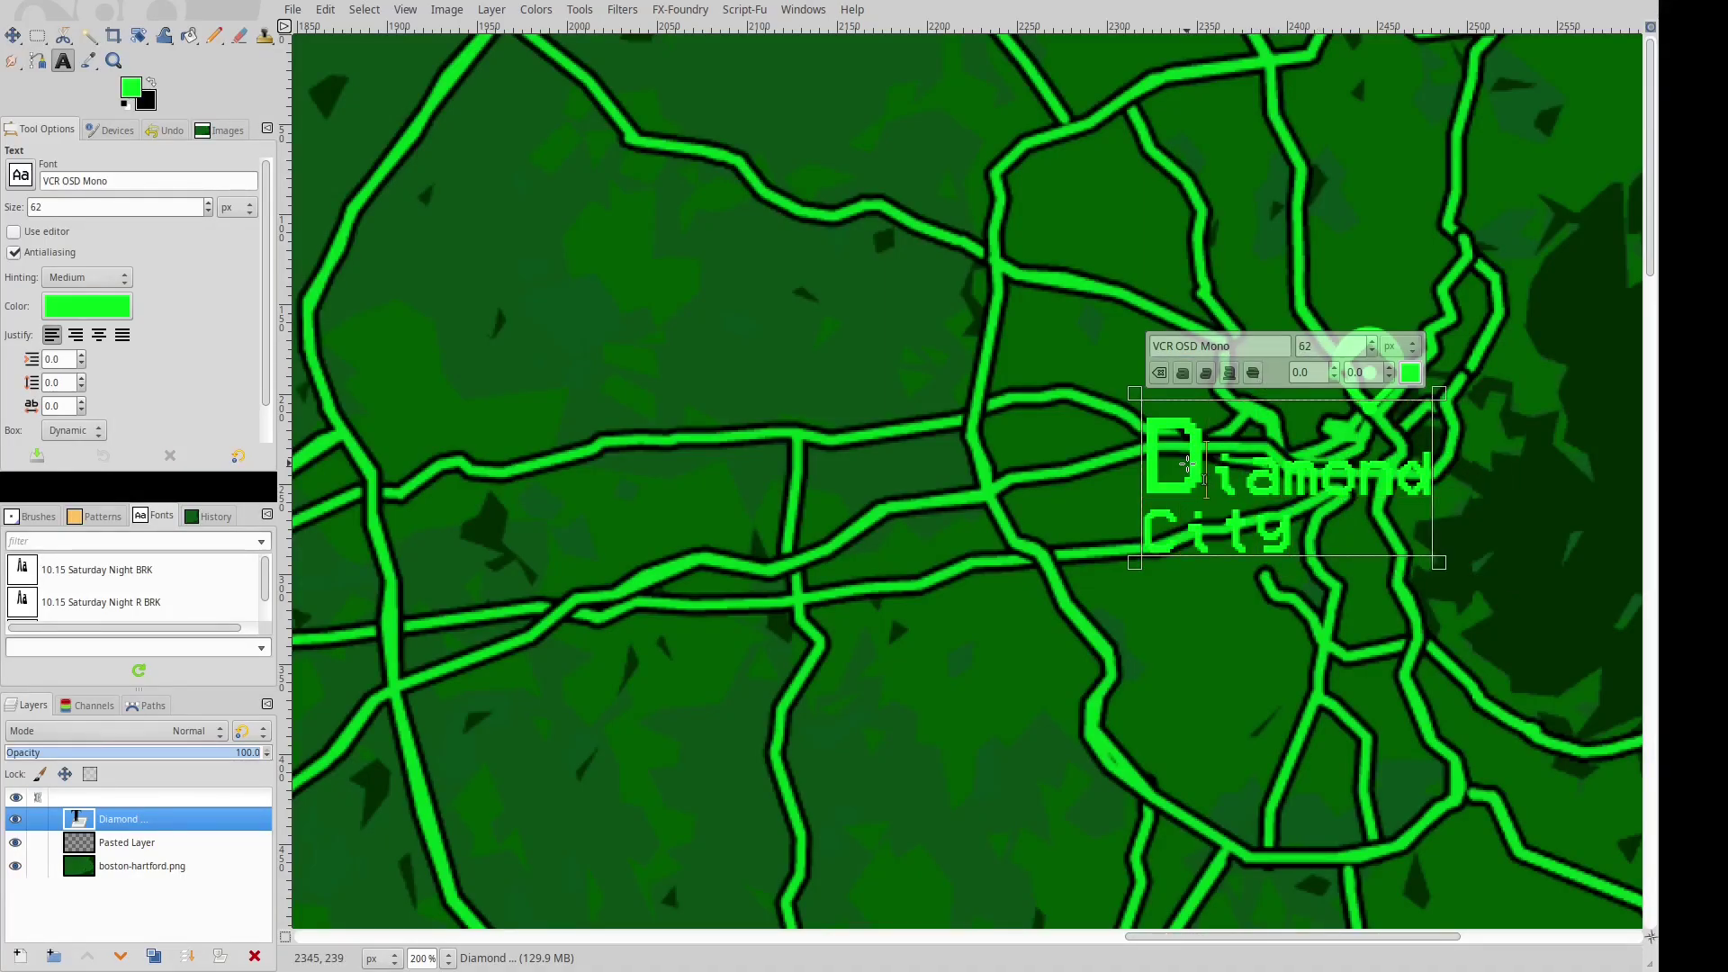
key(ctrl+a)
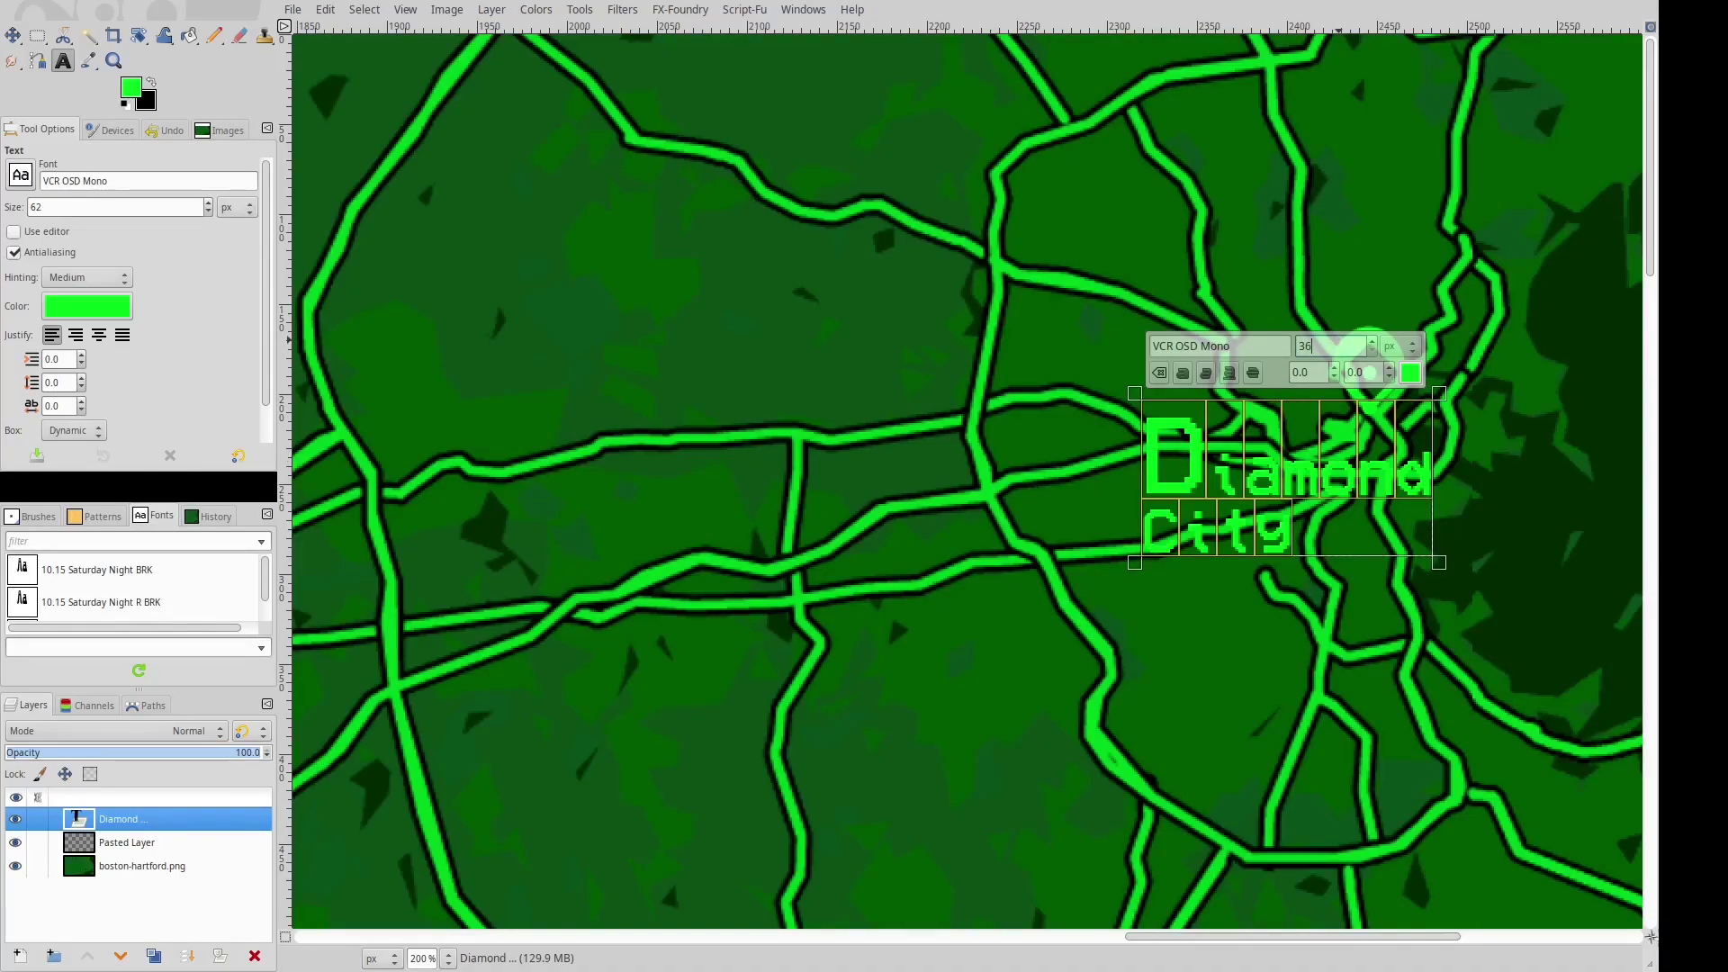
key(Return)
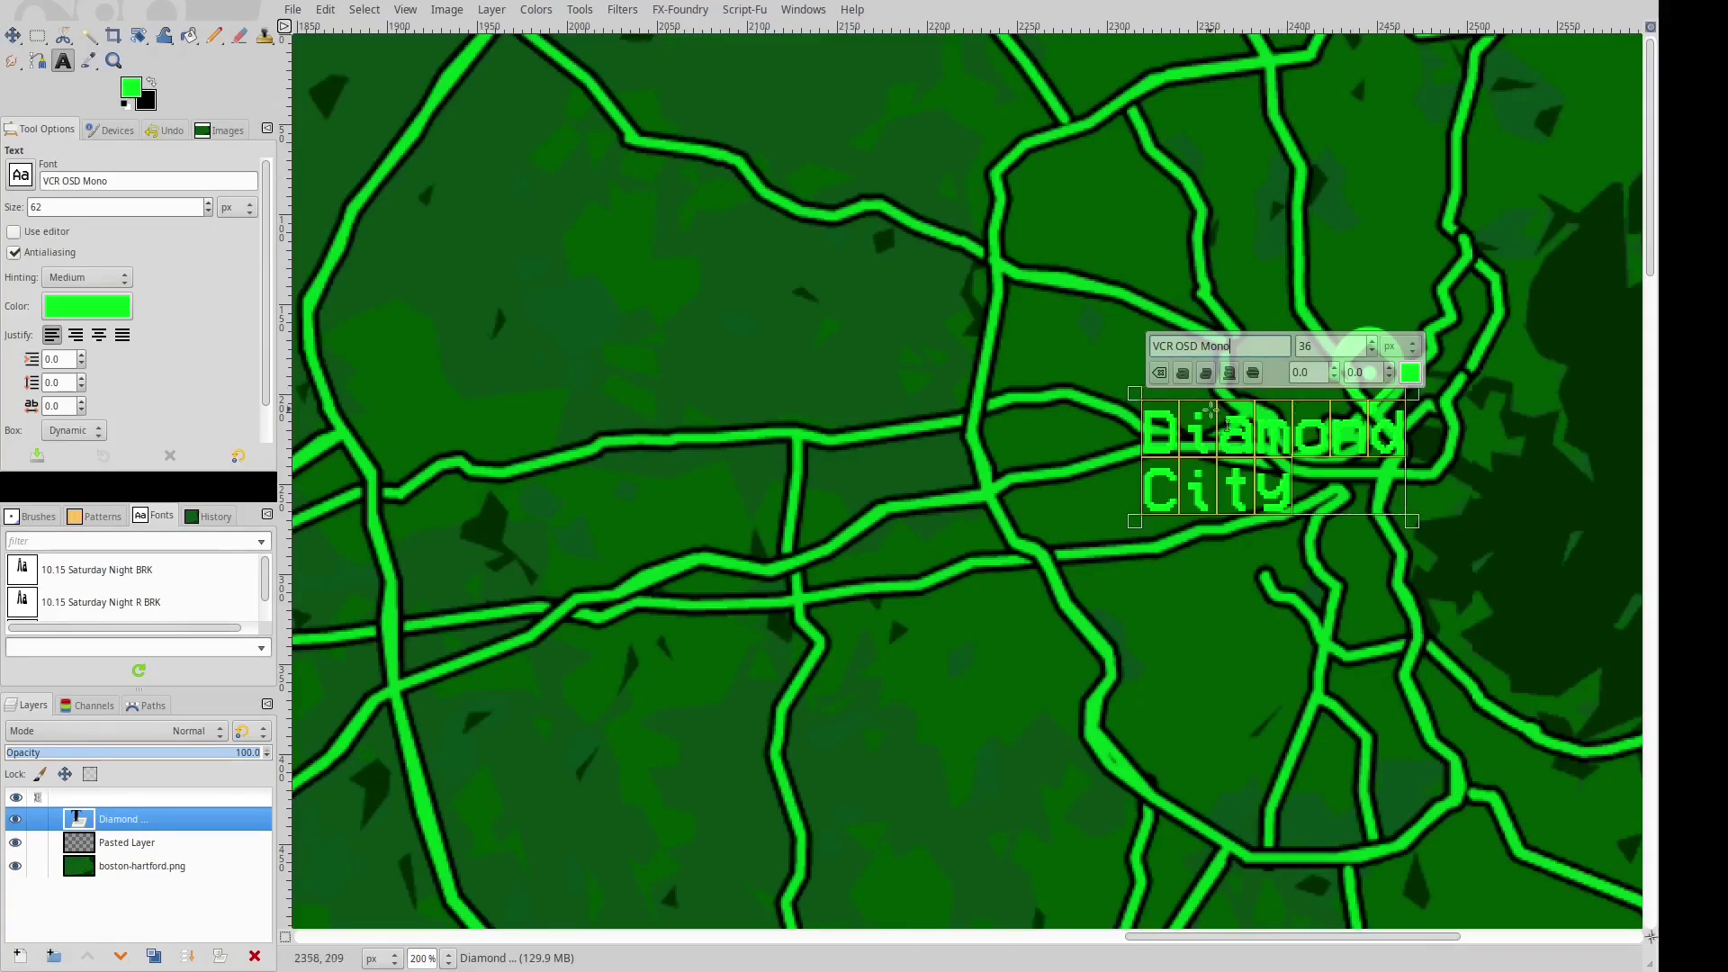
Centre-justify the Diamond City label and set the Text tool's own size to 48 px.
click(72, 338)
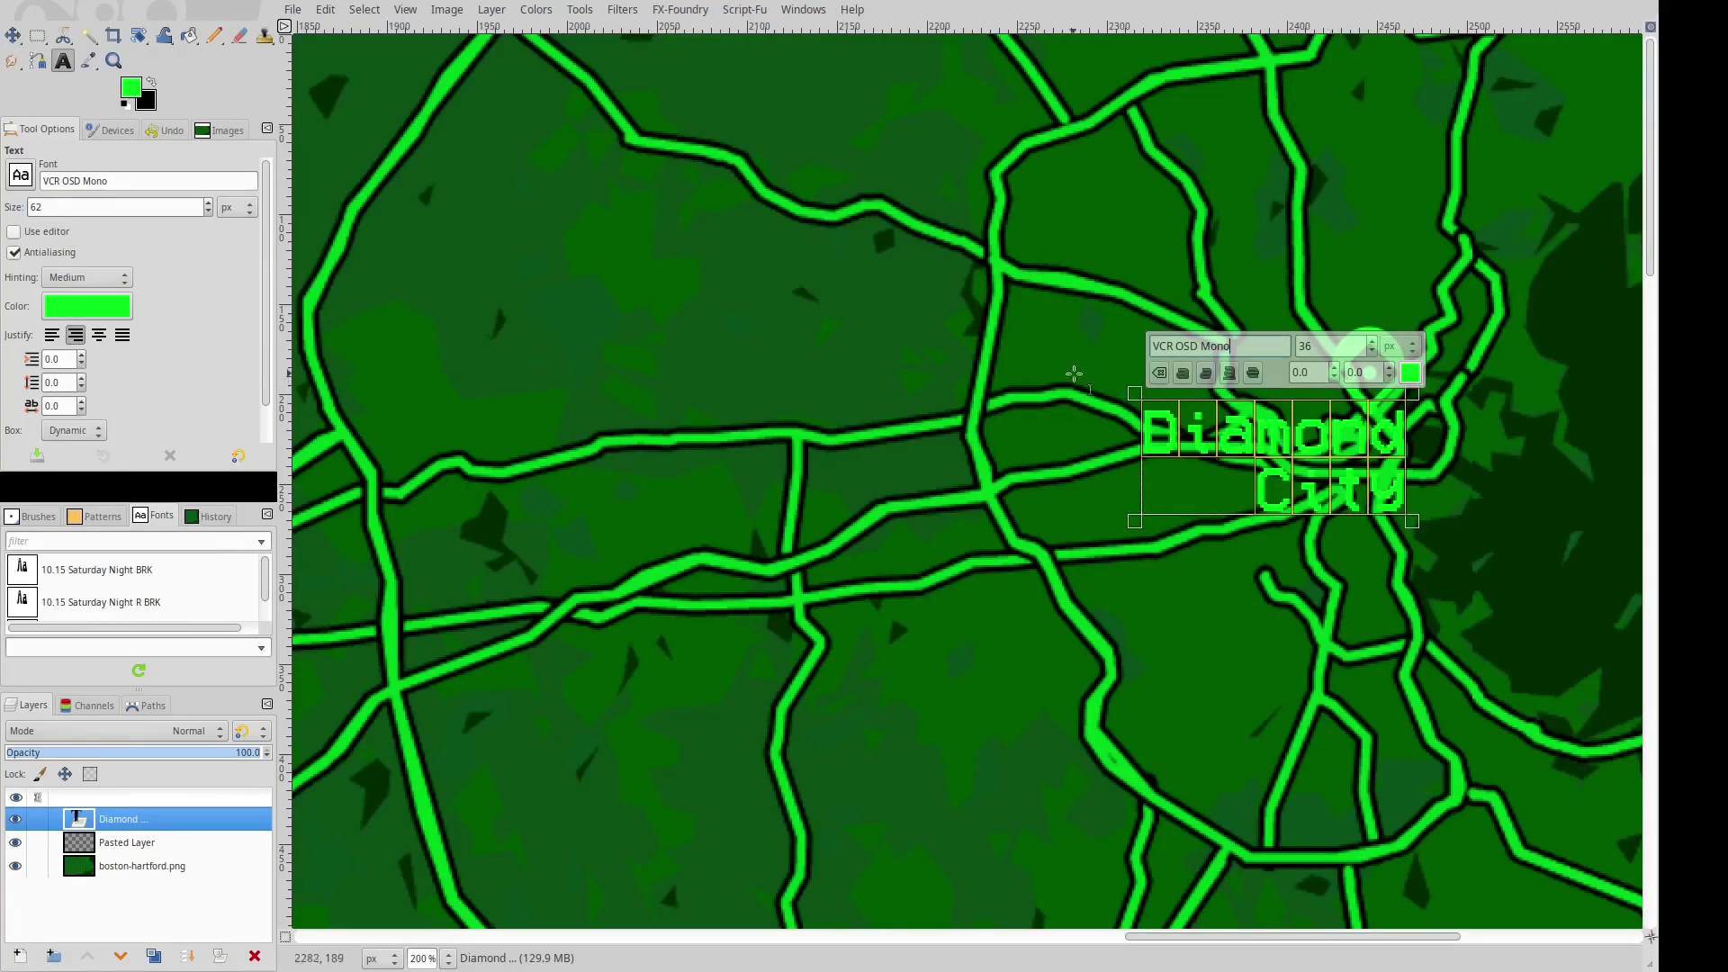
click(99, 338)
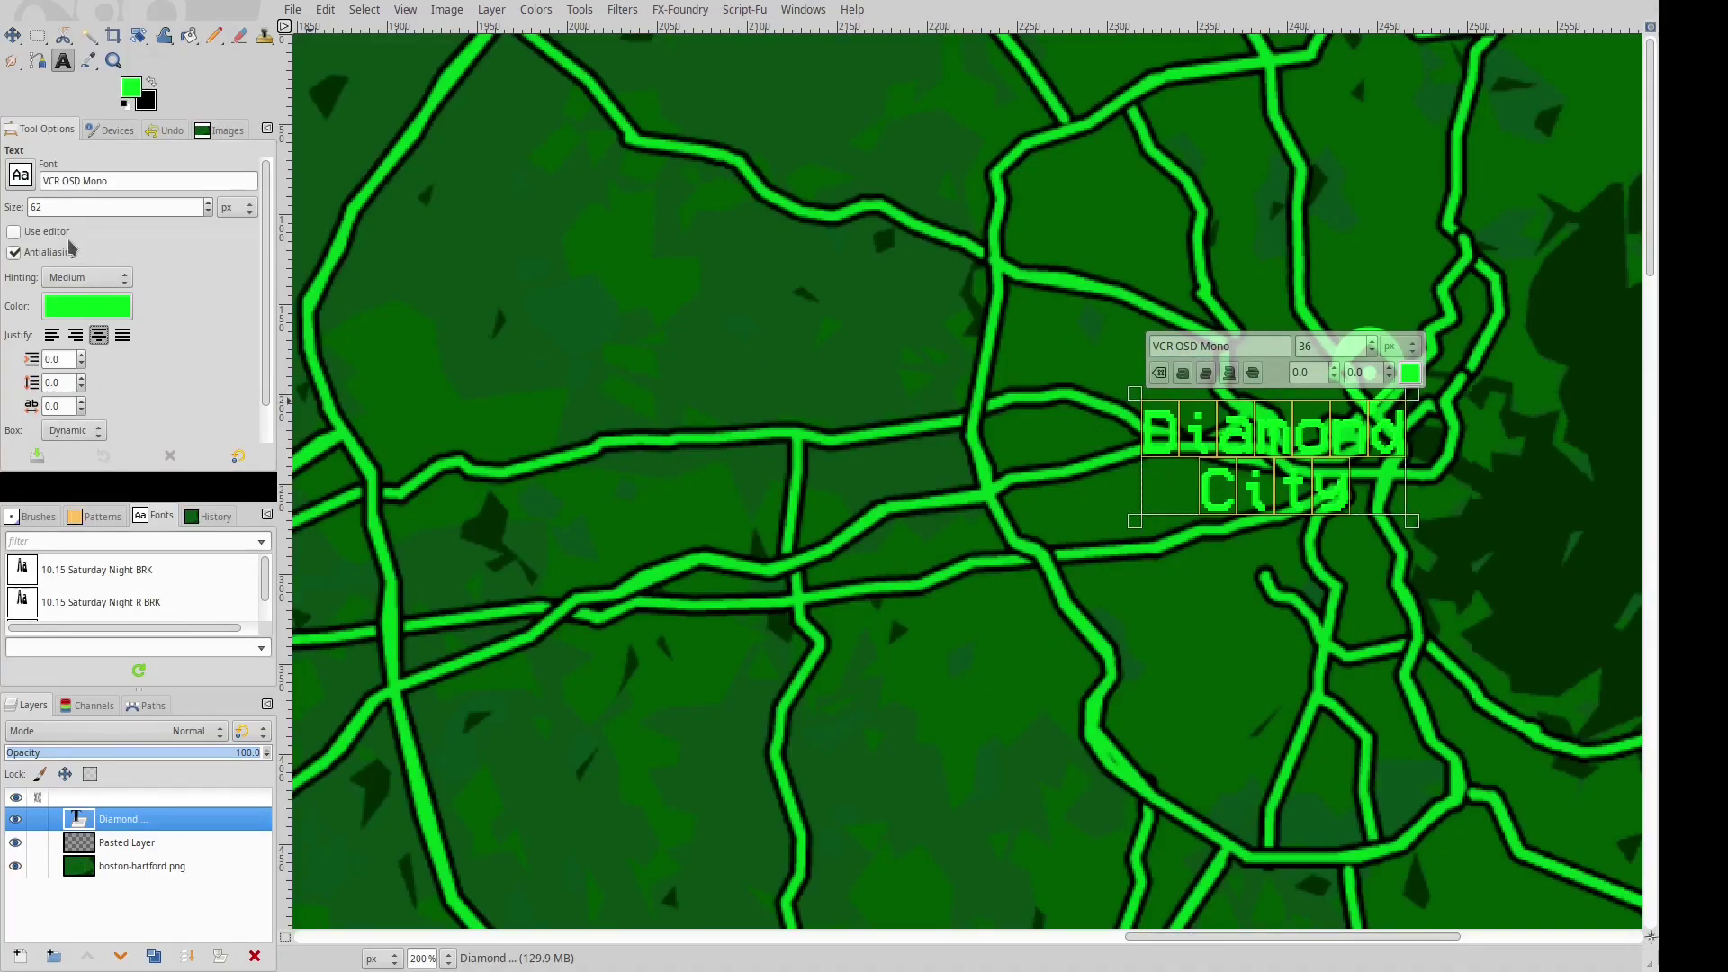
double_click(113, 209)
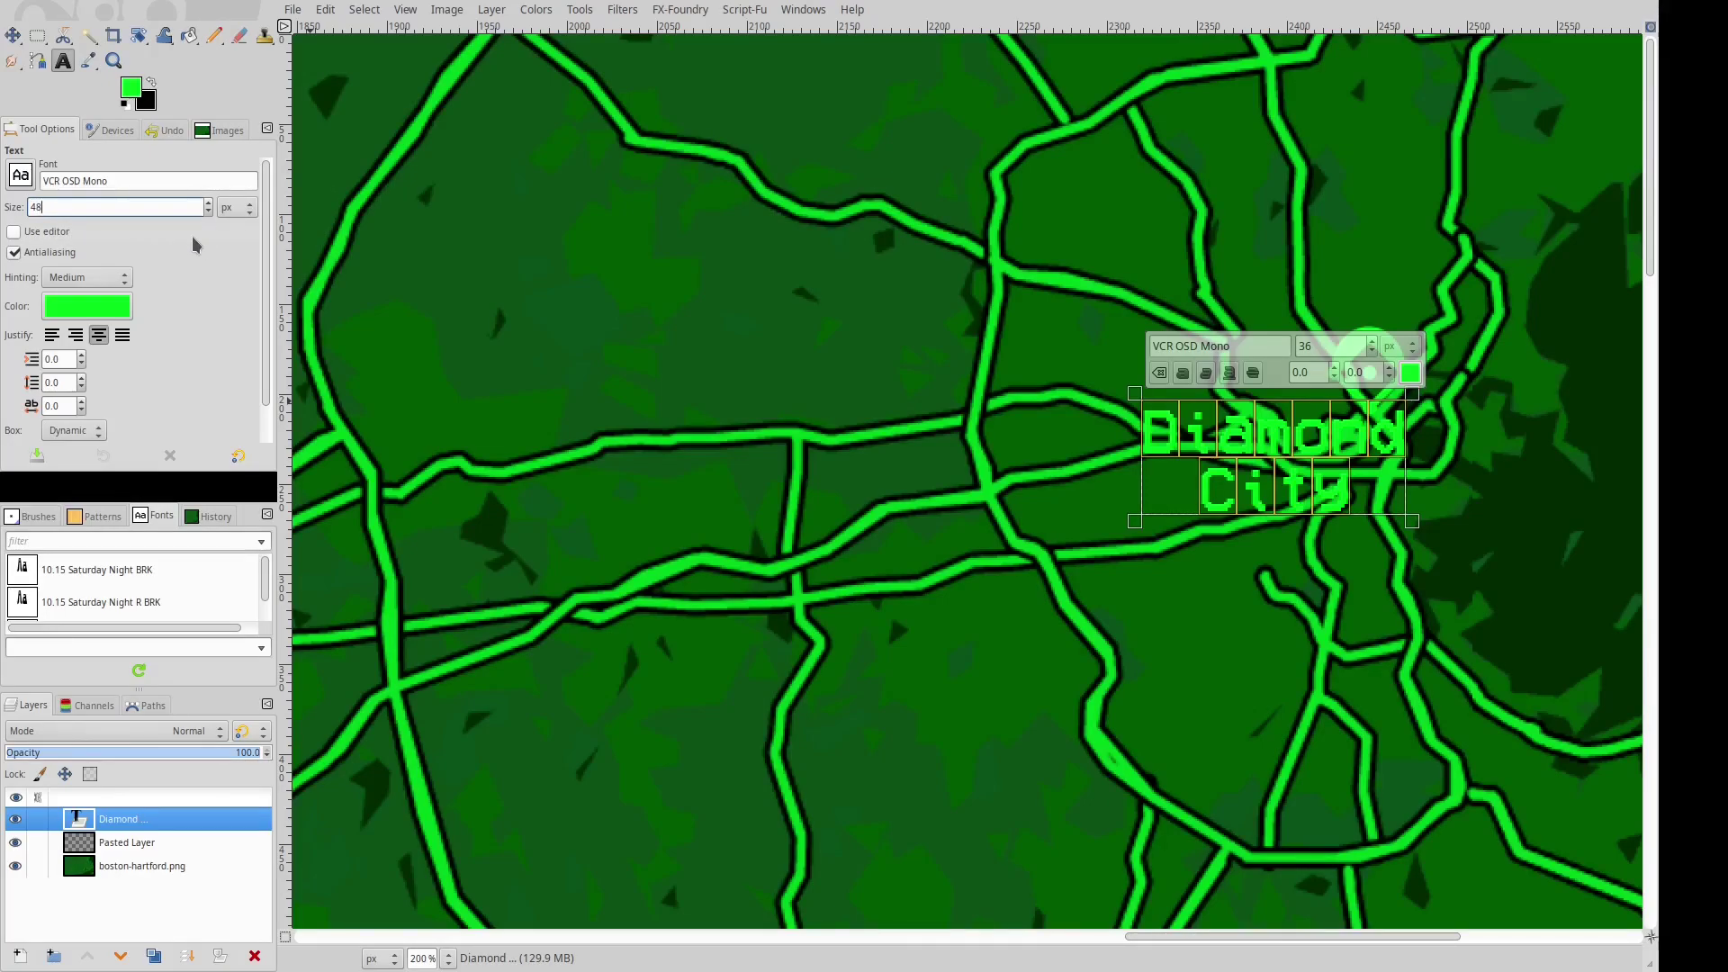
click(174, 261)
click(16, 252)
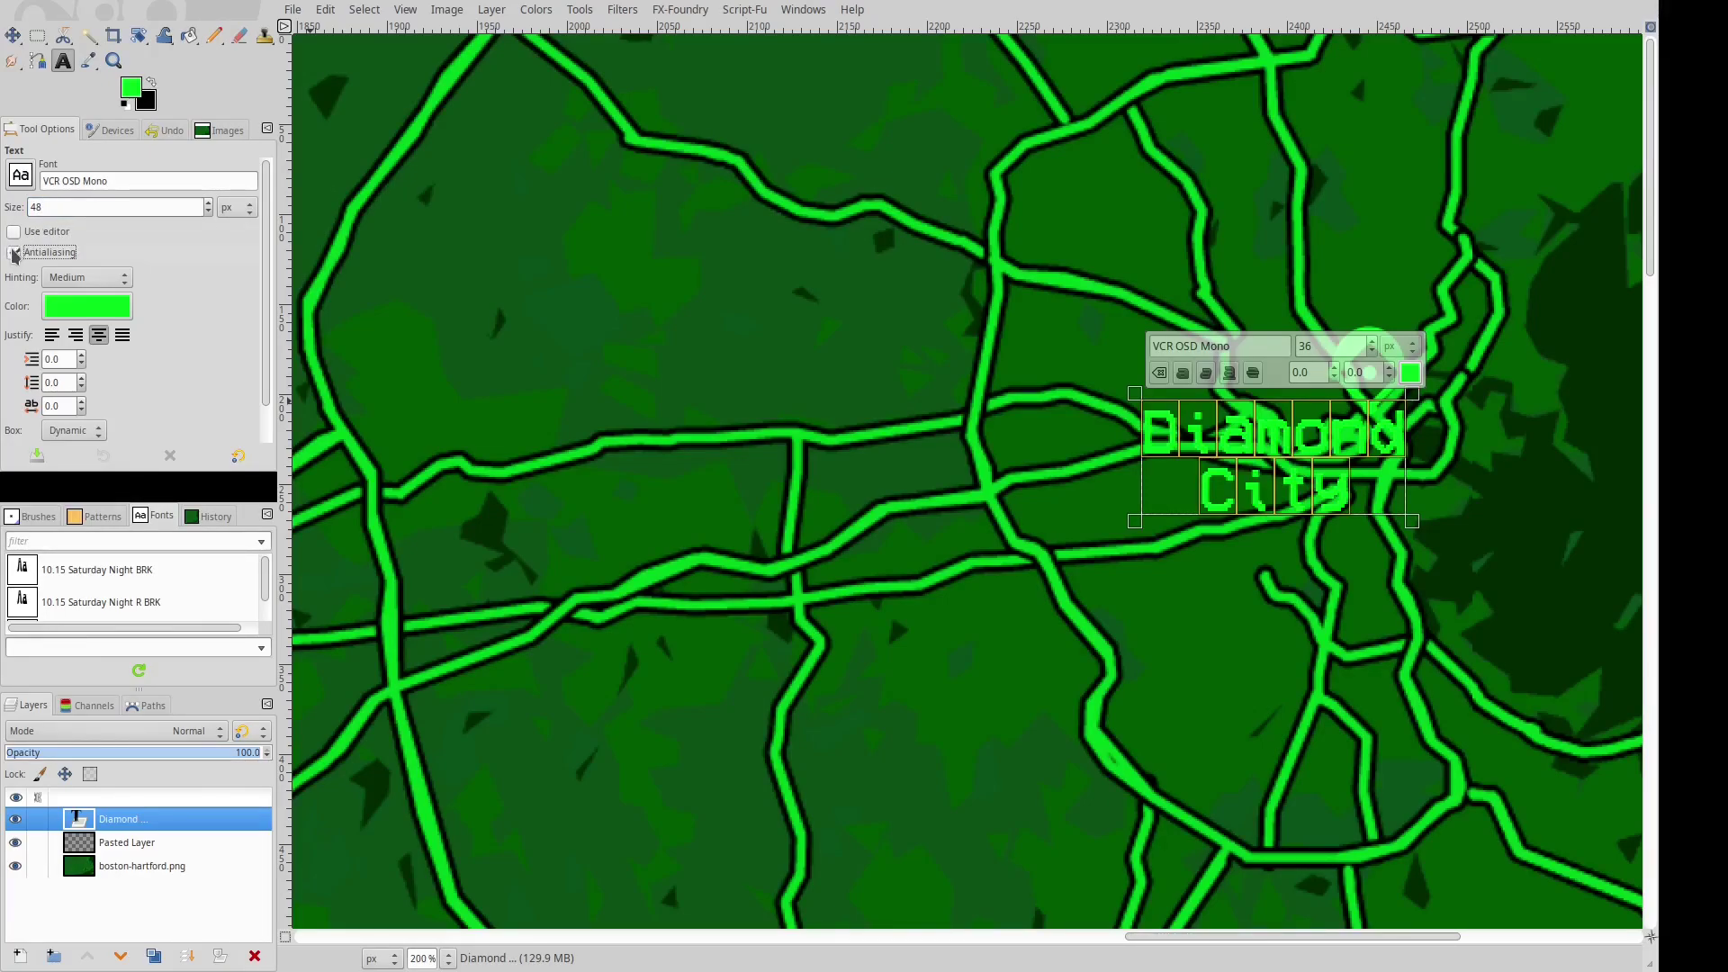
drag(263, 331, 268, 376)
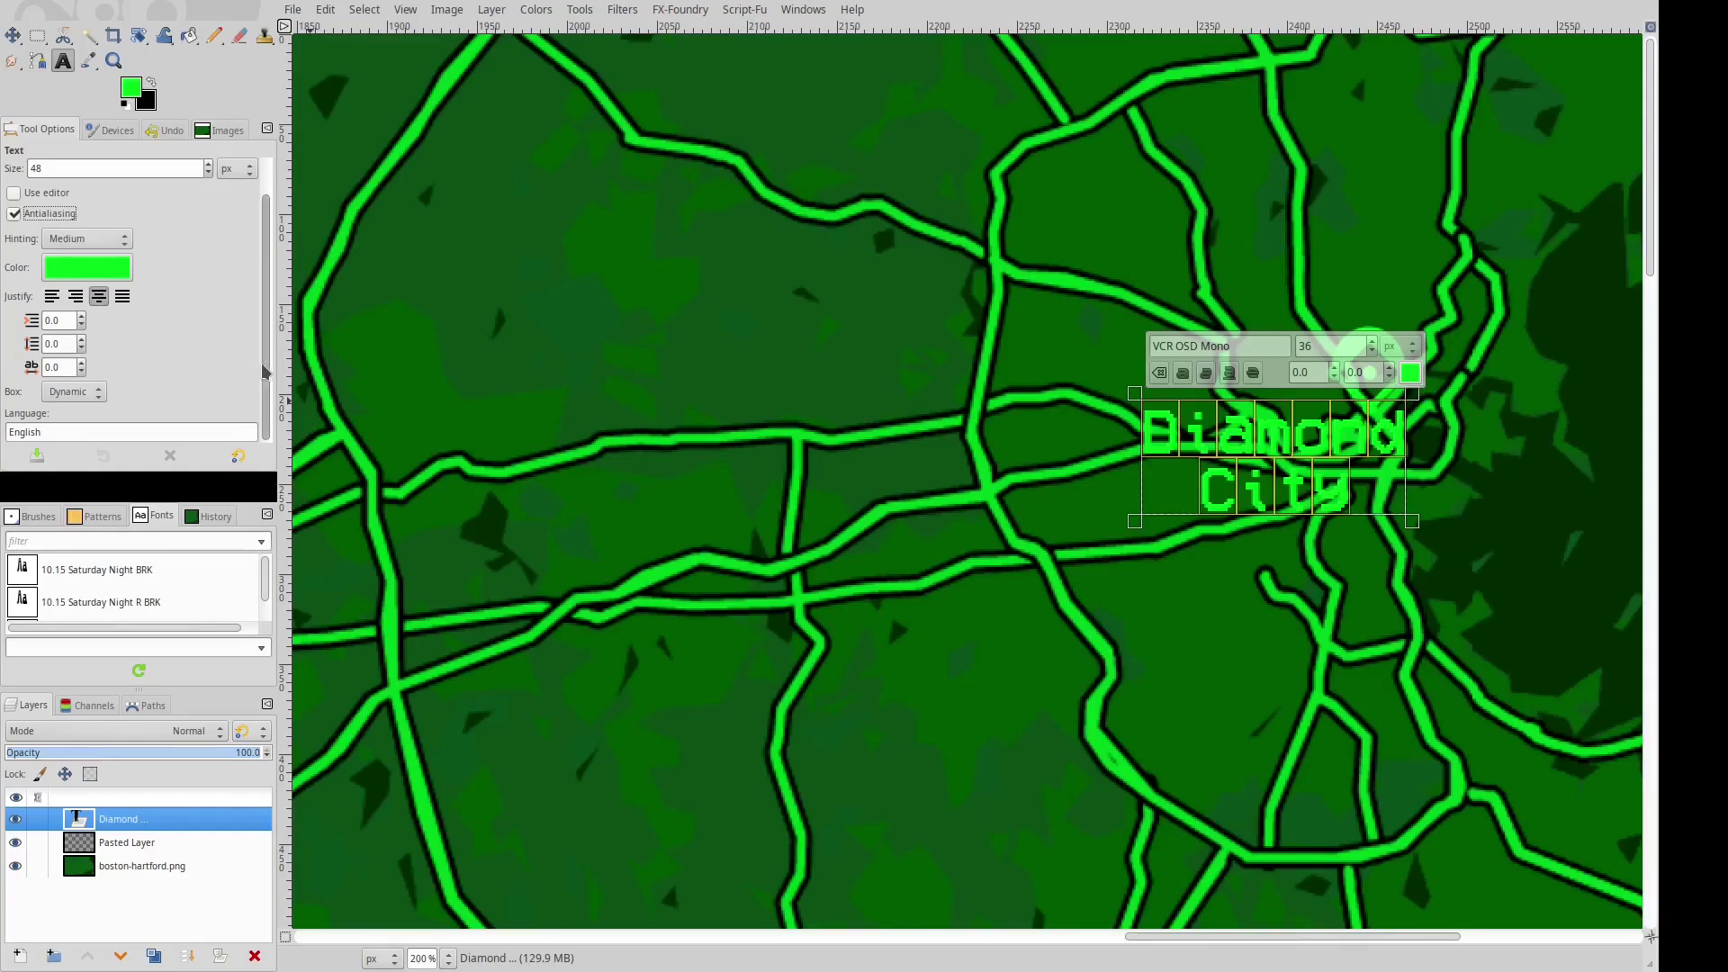
scroll(265, 373, up, 2)
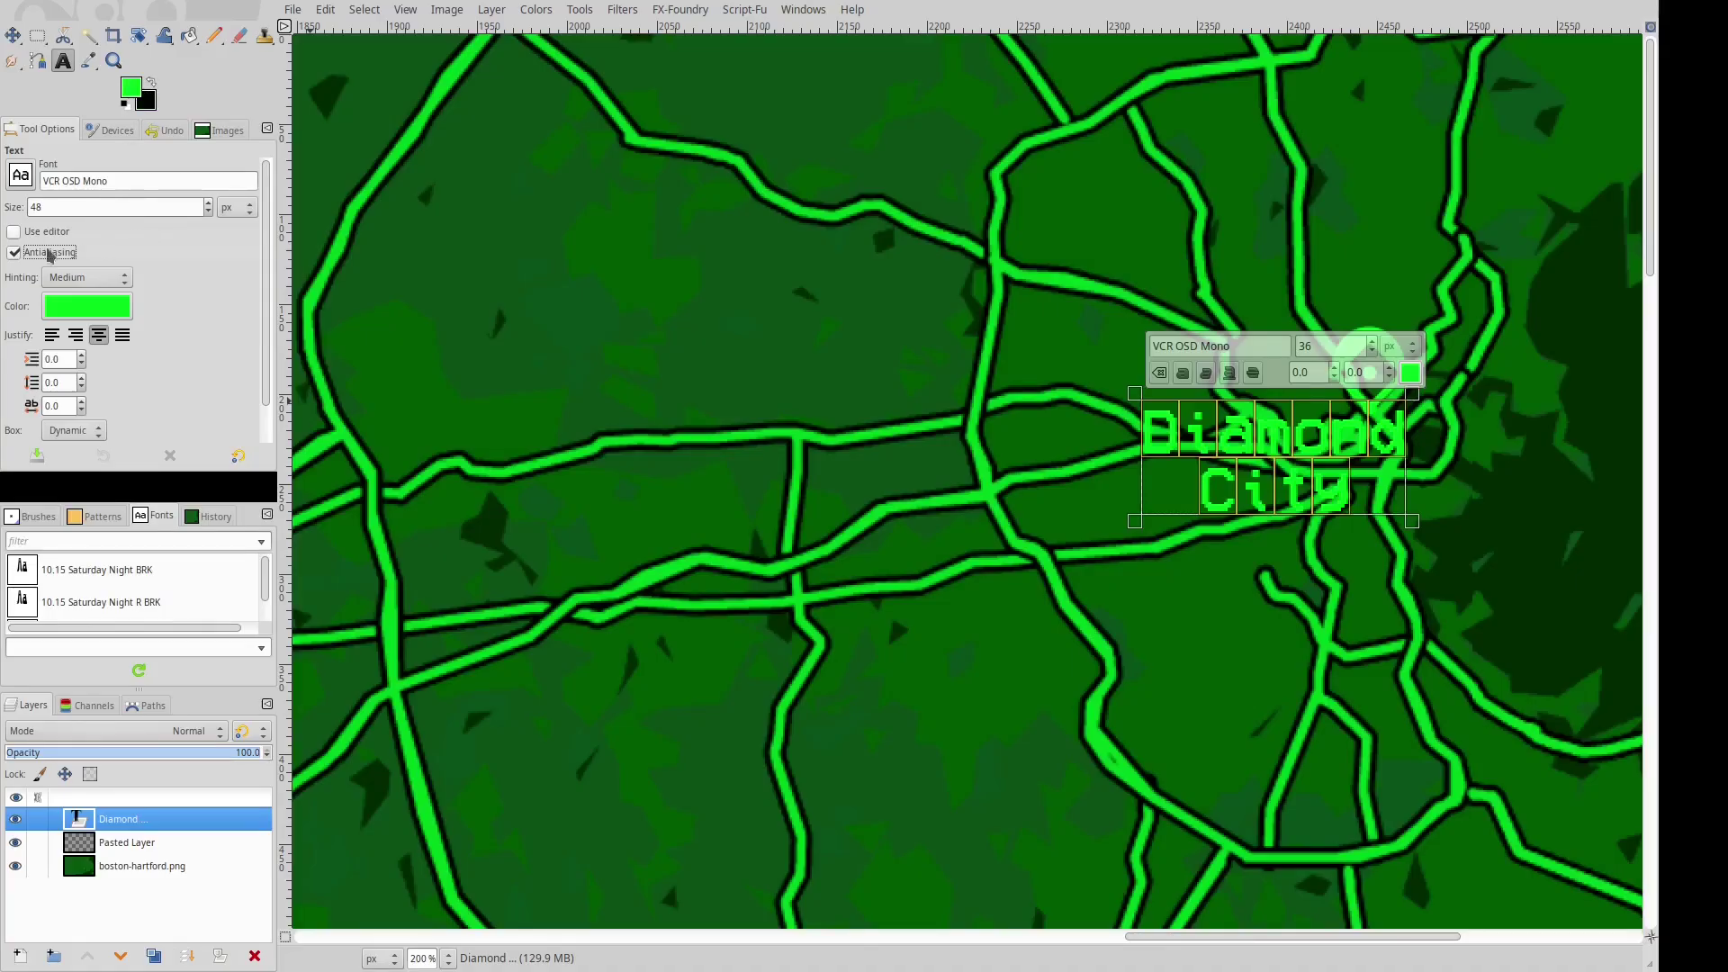
scroll(981, 401, down, 1)
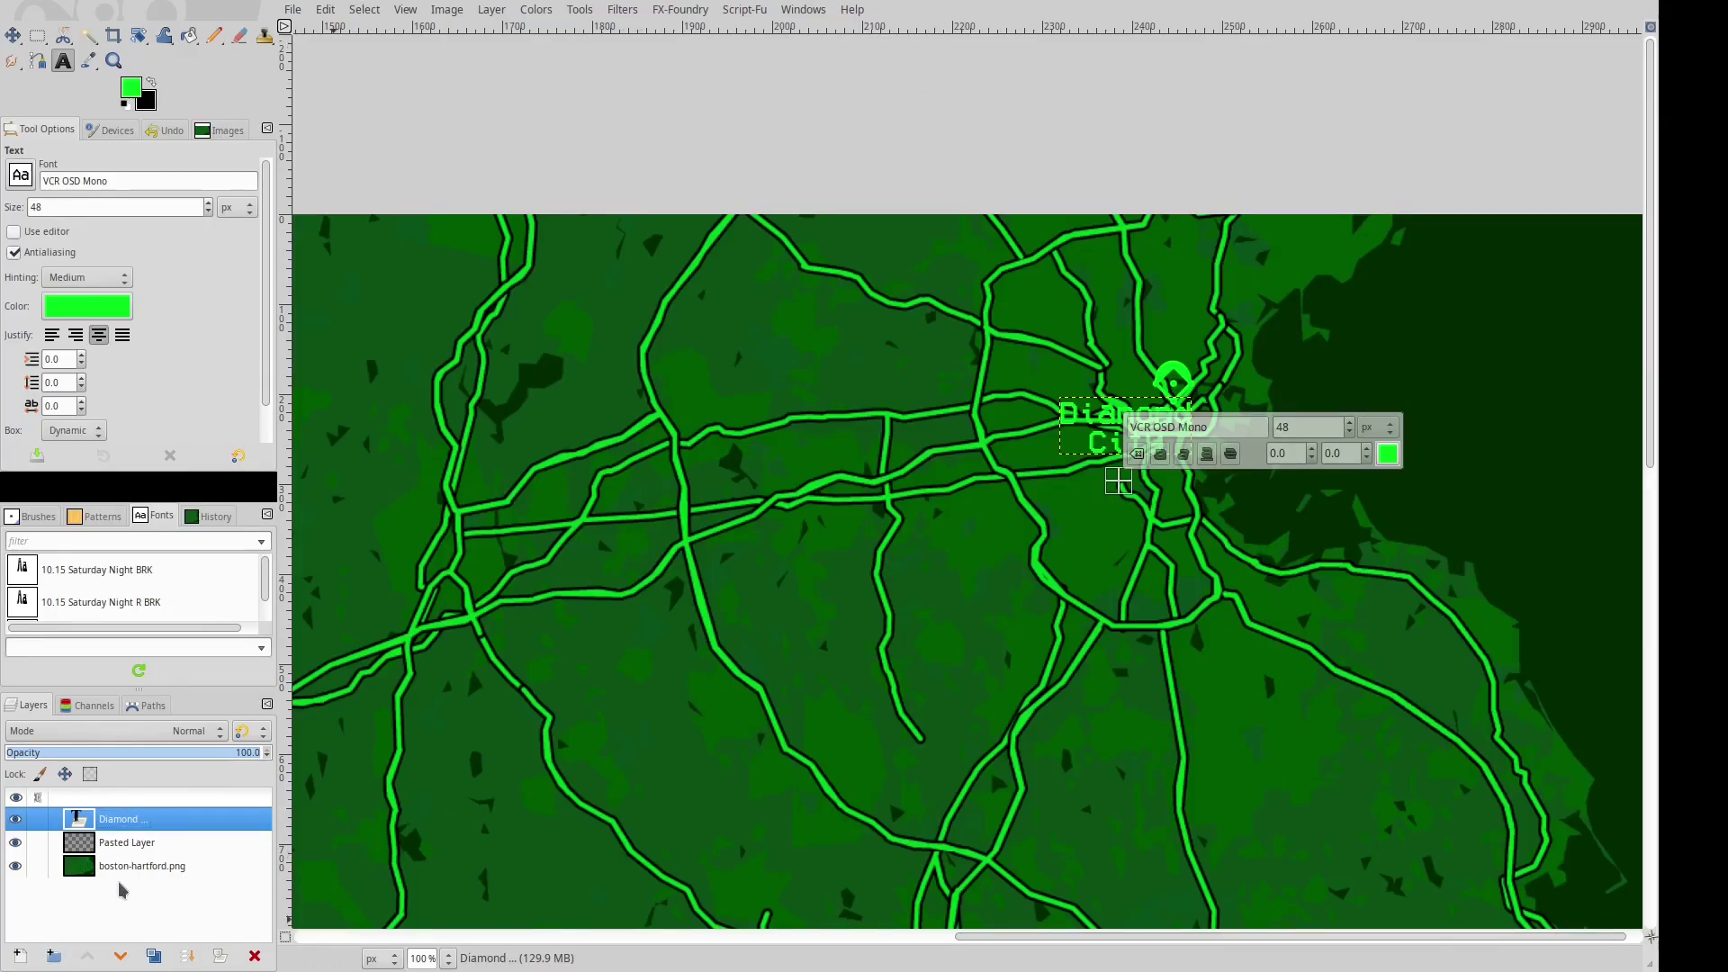
Position the Diamond City label centred directly below the baseball field icon with the Move tool.
click(15, 36)
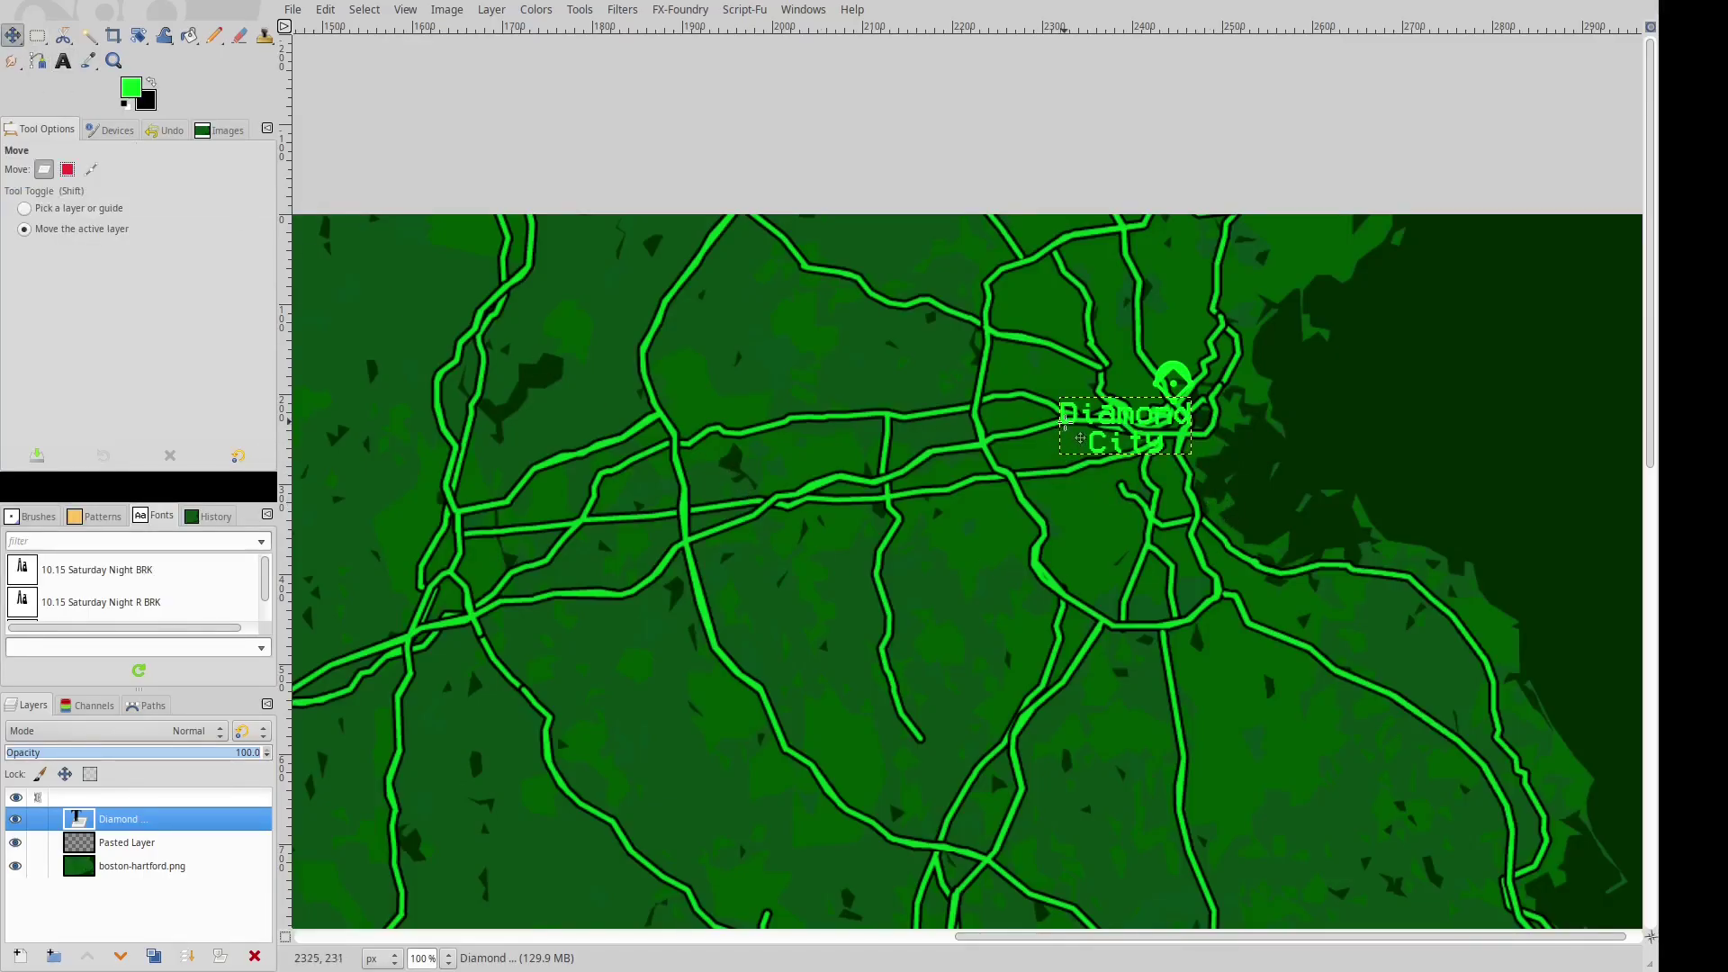
drag(1080, 438, 1127, 441)
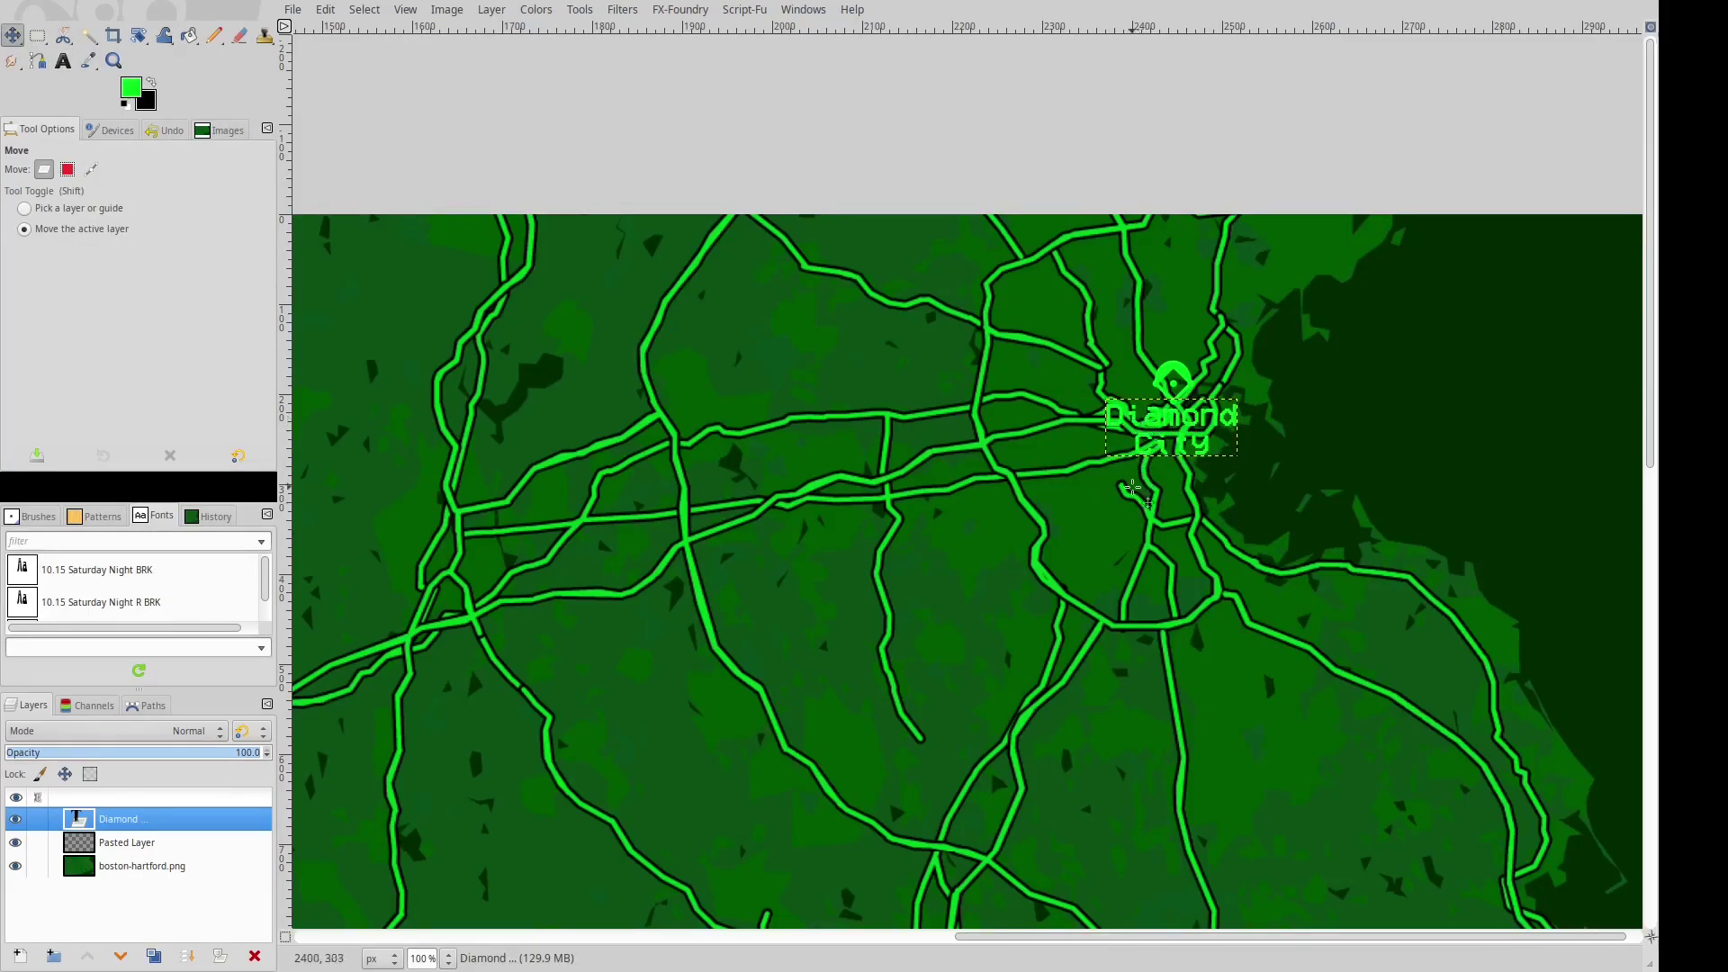
scroll(1035, 524, down, 3)
scroll(936, 580, up, 2)
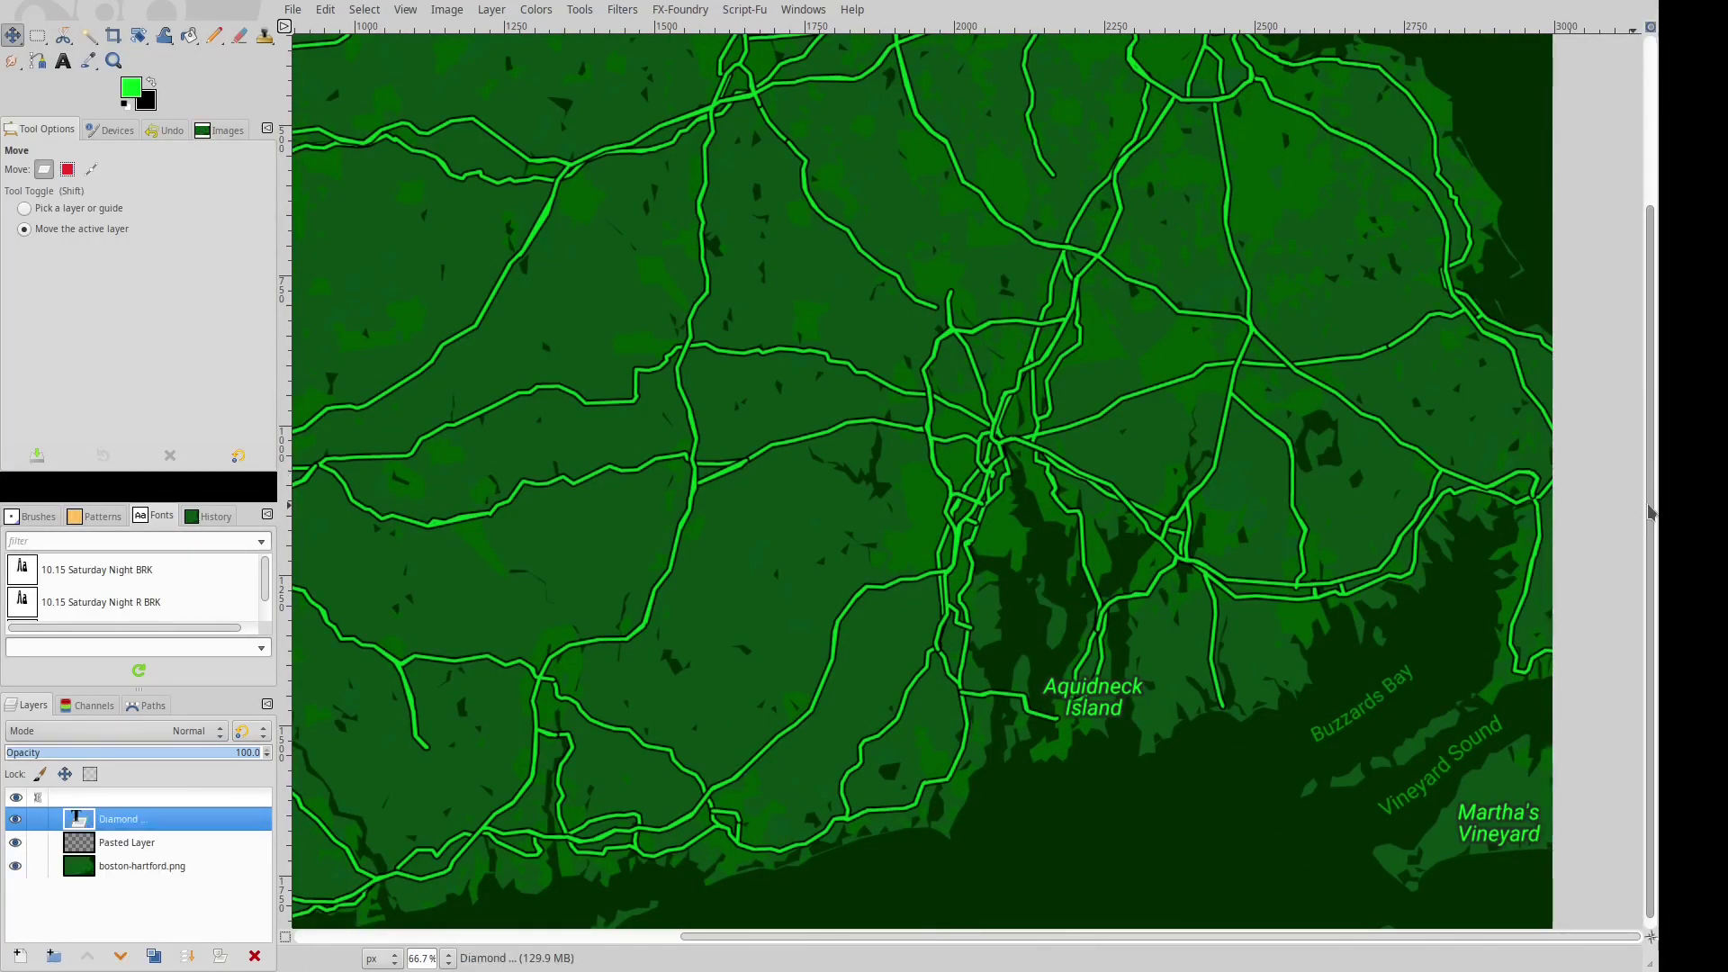
scroll(1651, 513, up, 5)
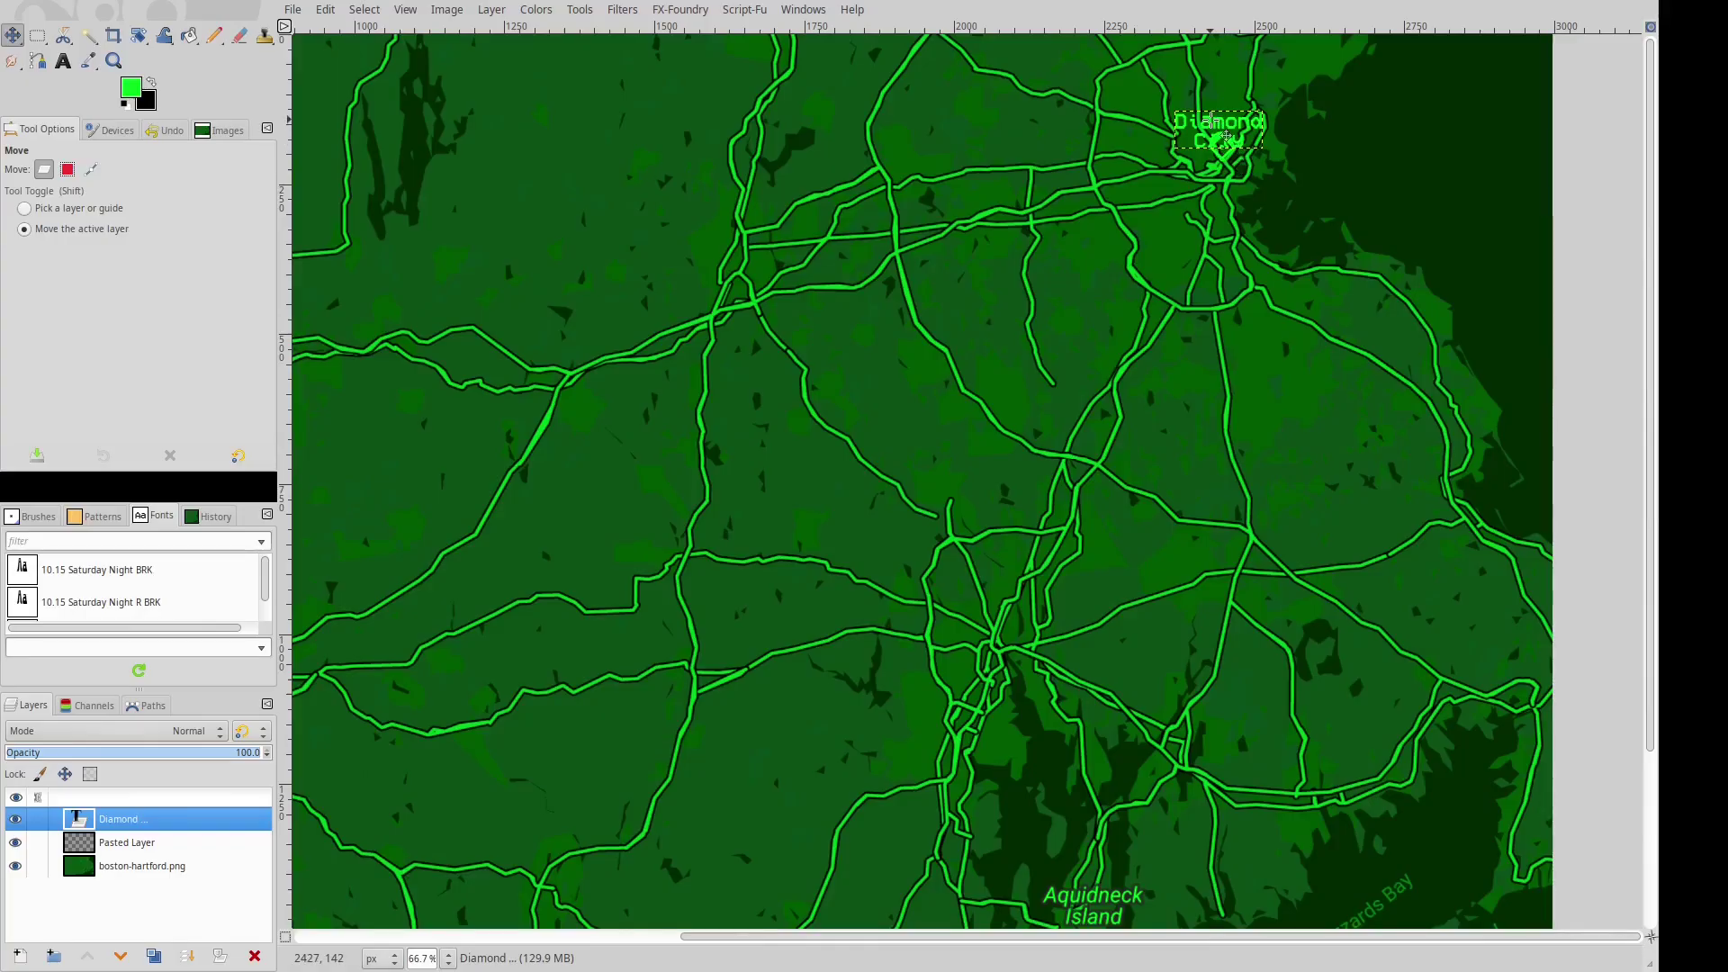
drag(1225, 135, 1227, 187)
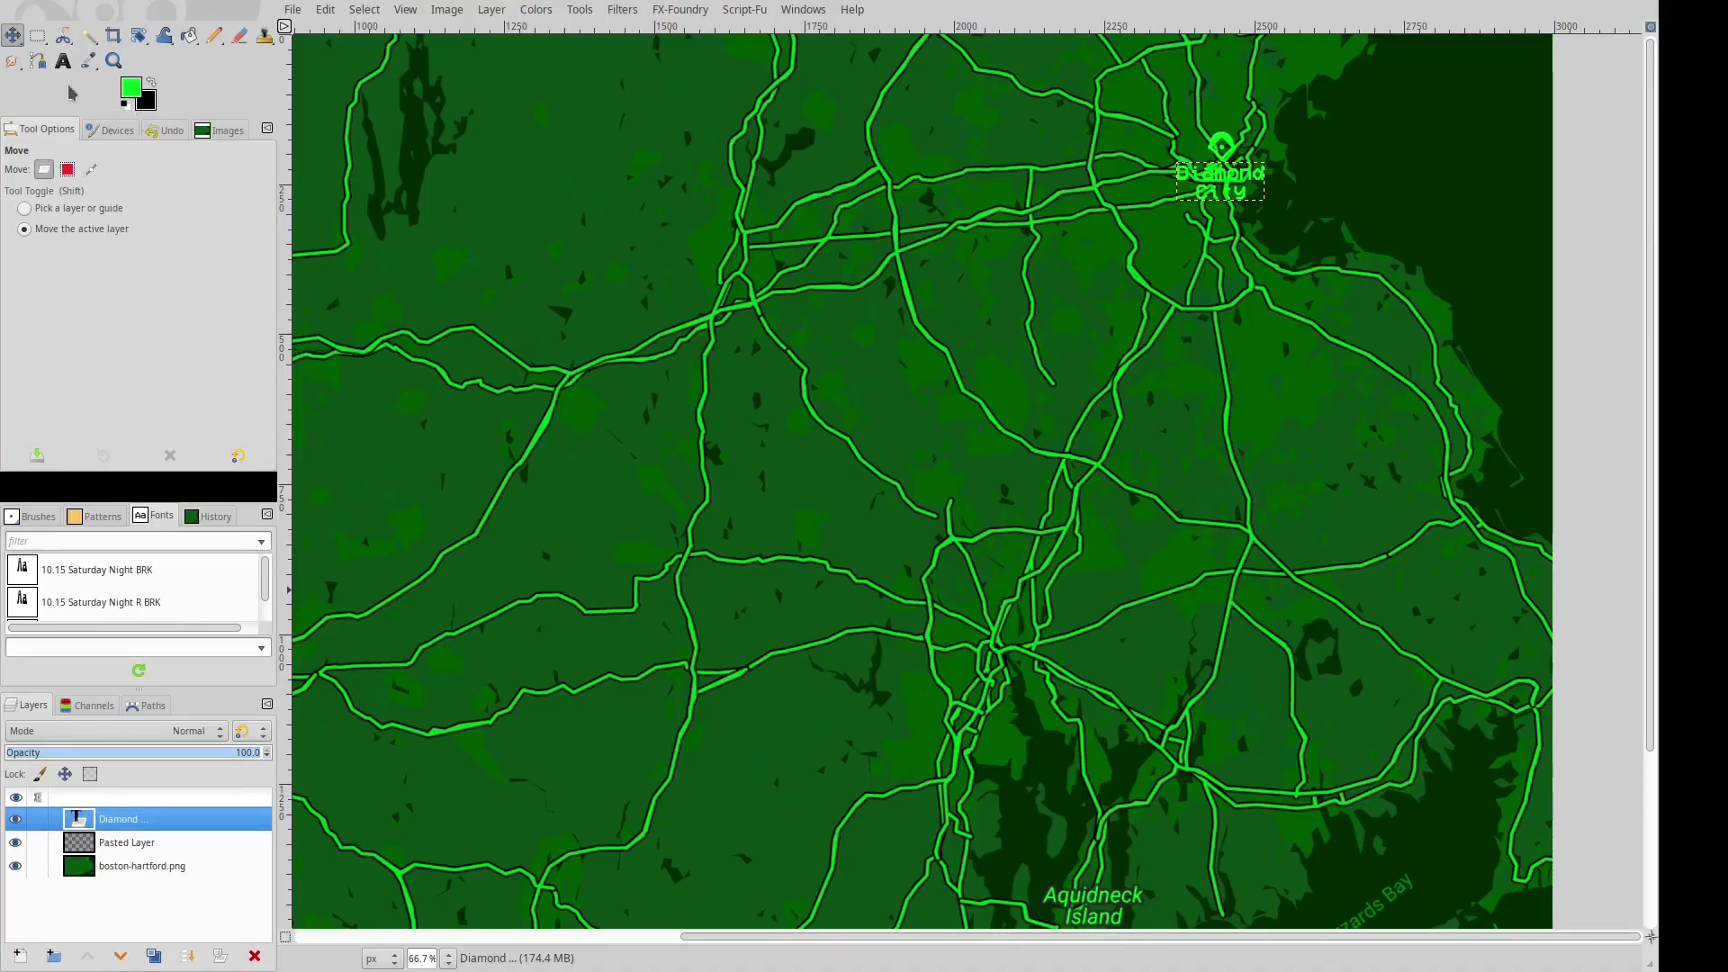
Paste the copied scanline texture as a new layer directly above the base map and lower its opacity to about 31.
click(337, 9)
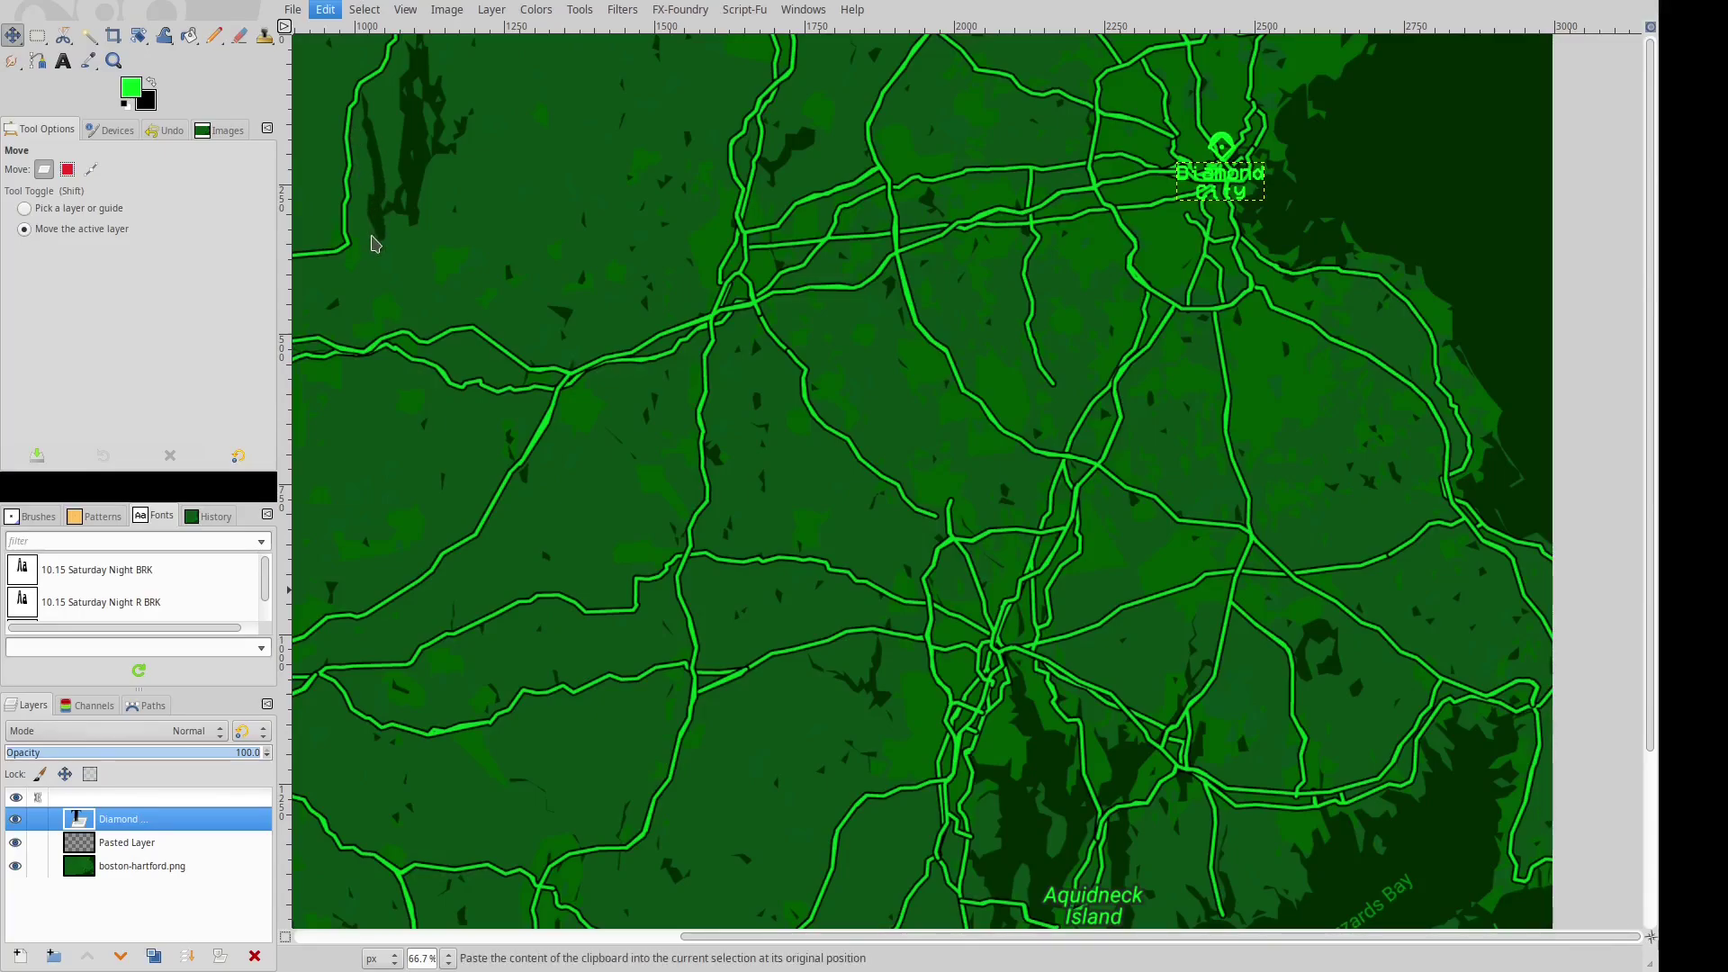
click(612, 256)
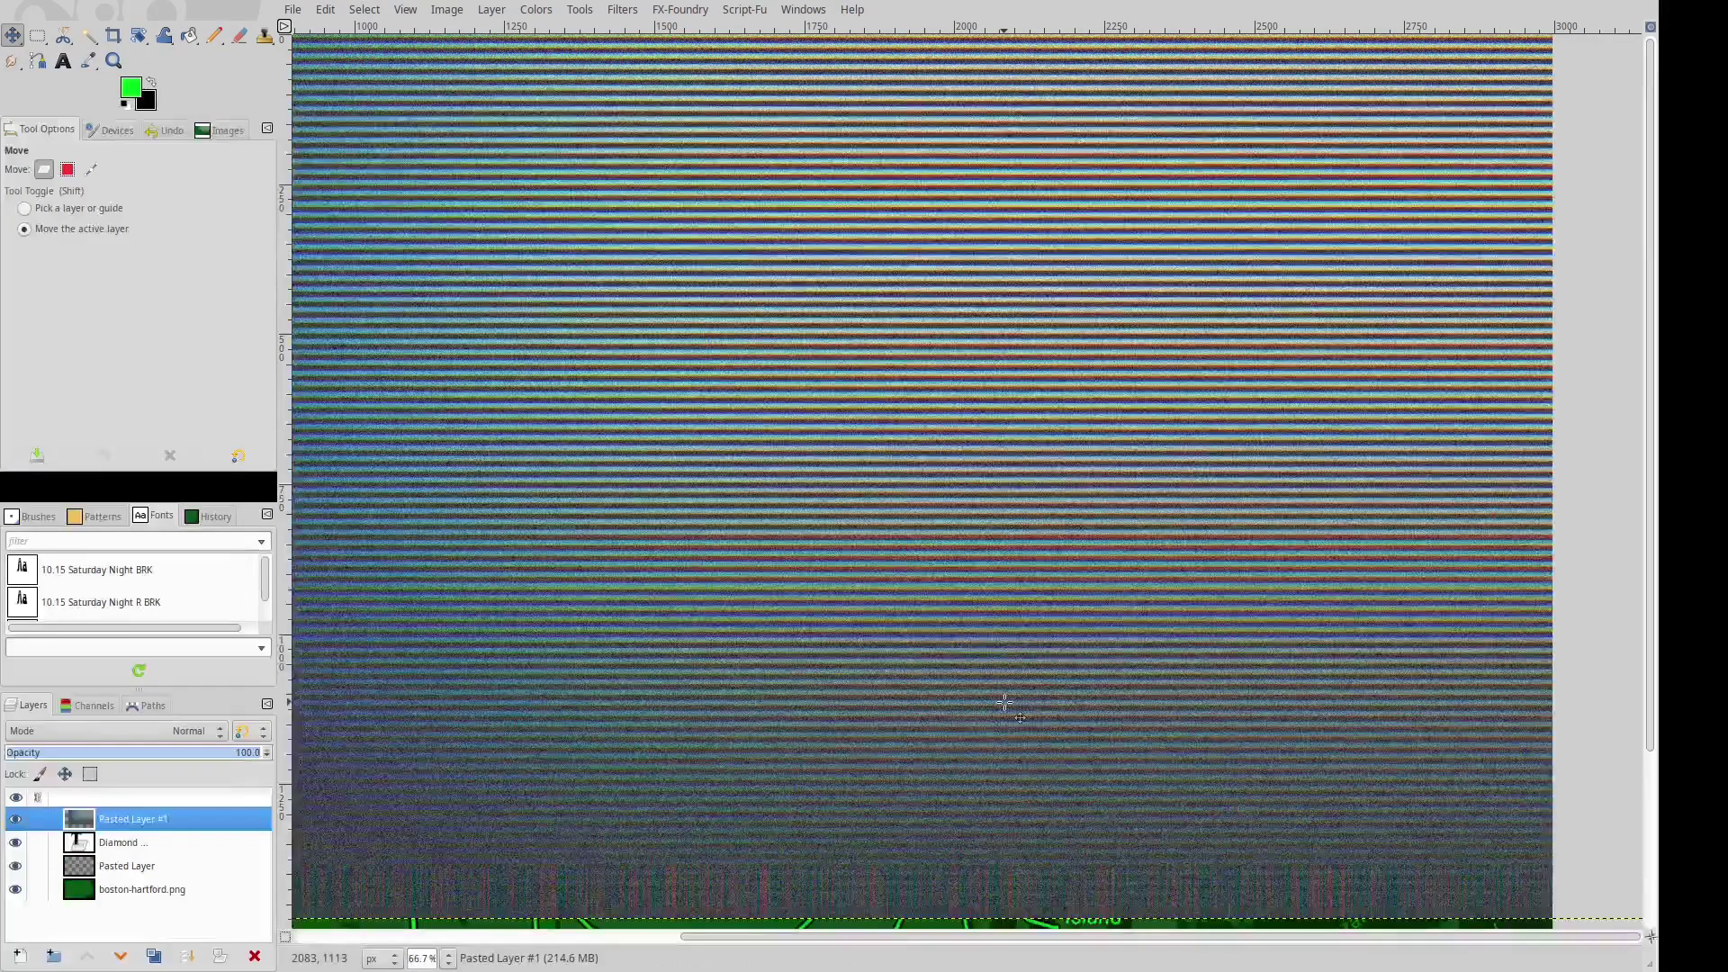
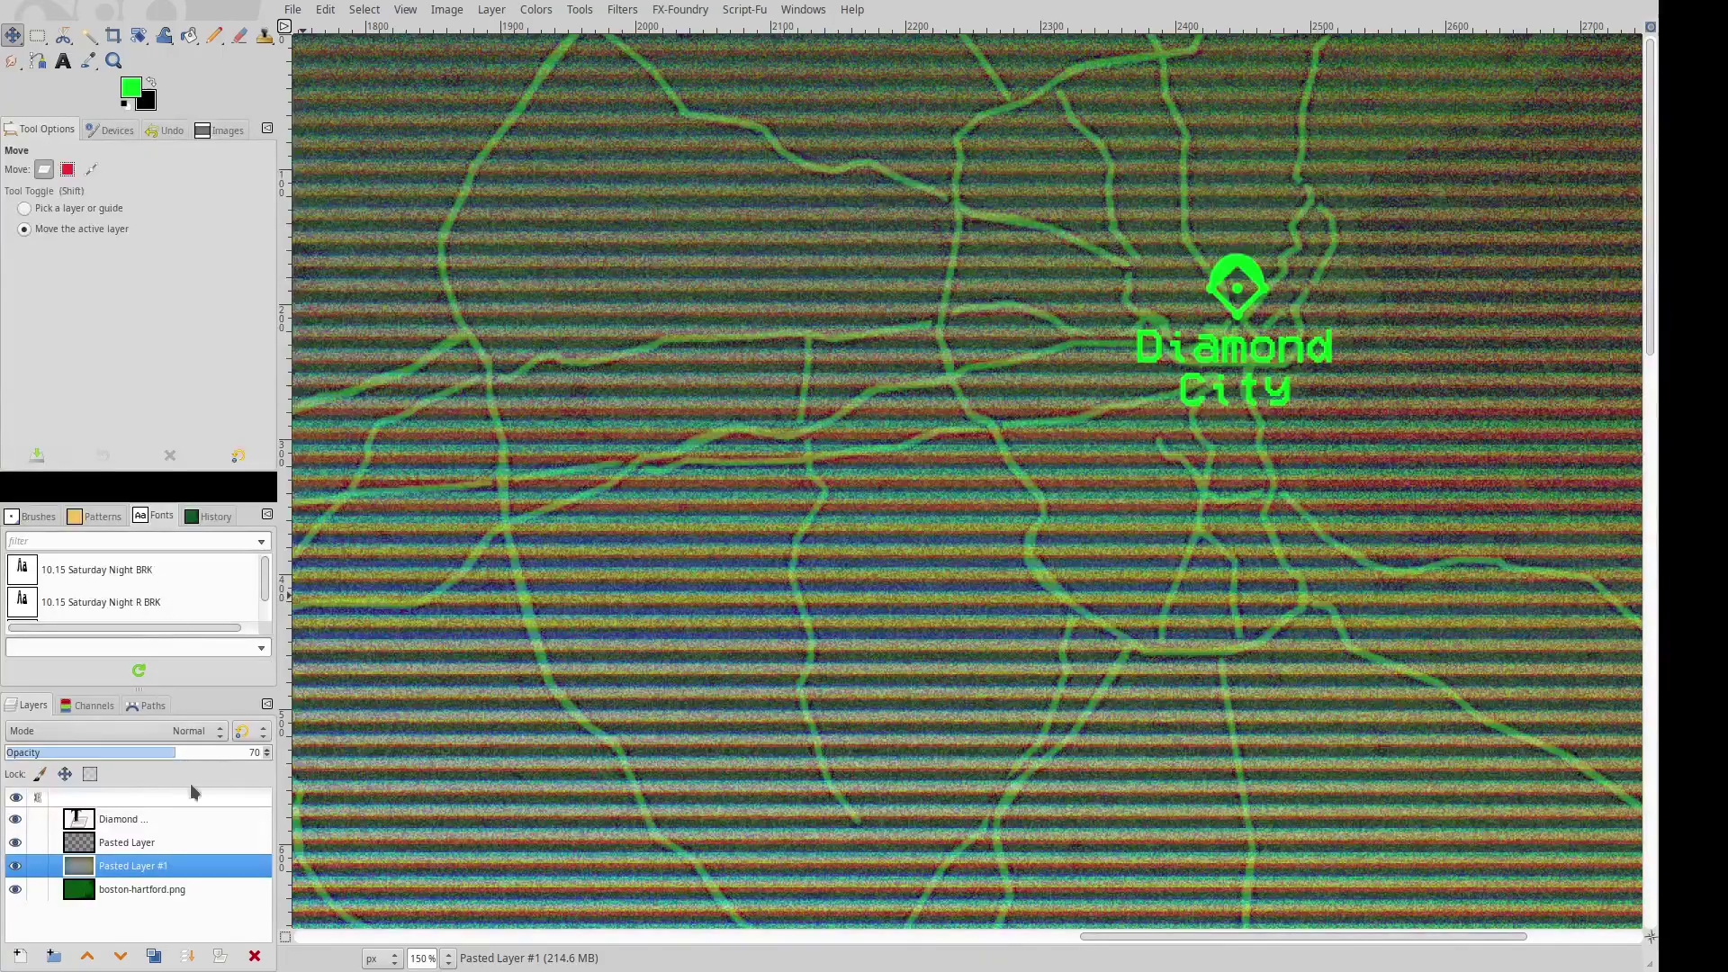
drag(171, 756, 86, 753)
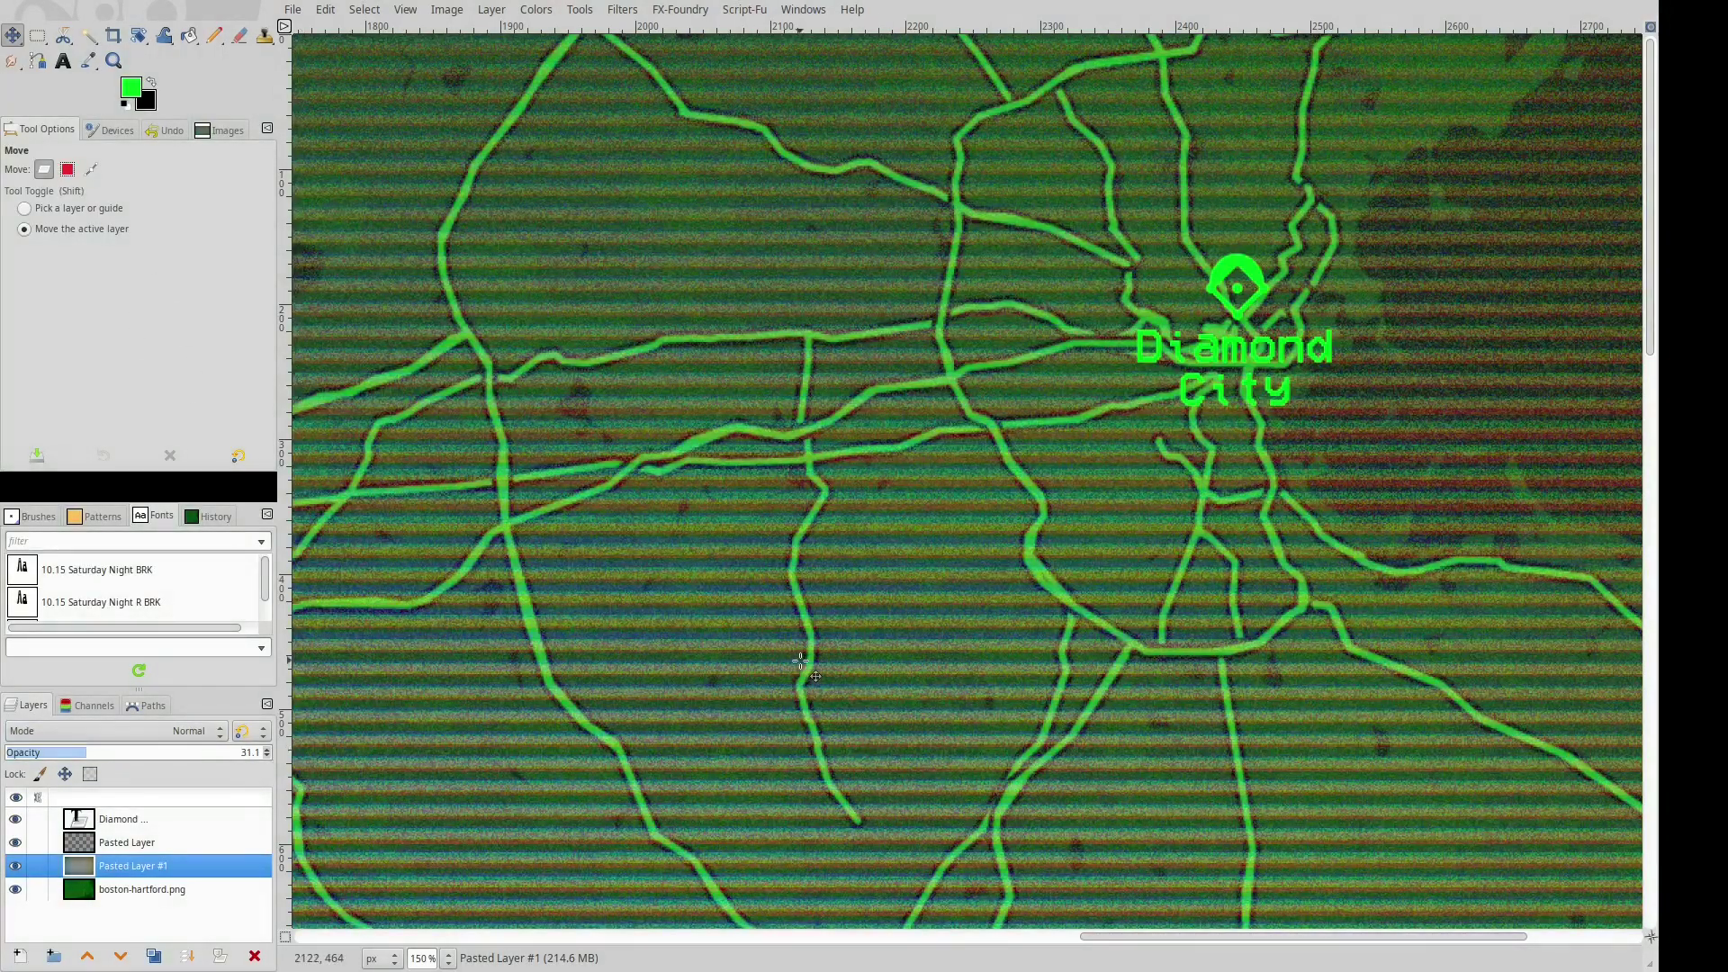
ctrl+scroll(801, 661, down, 2)
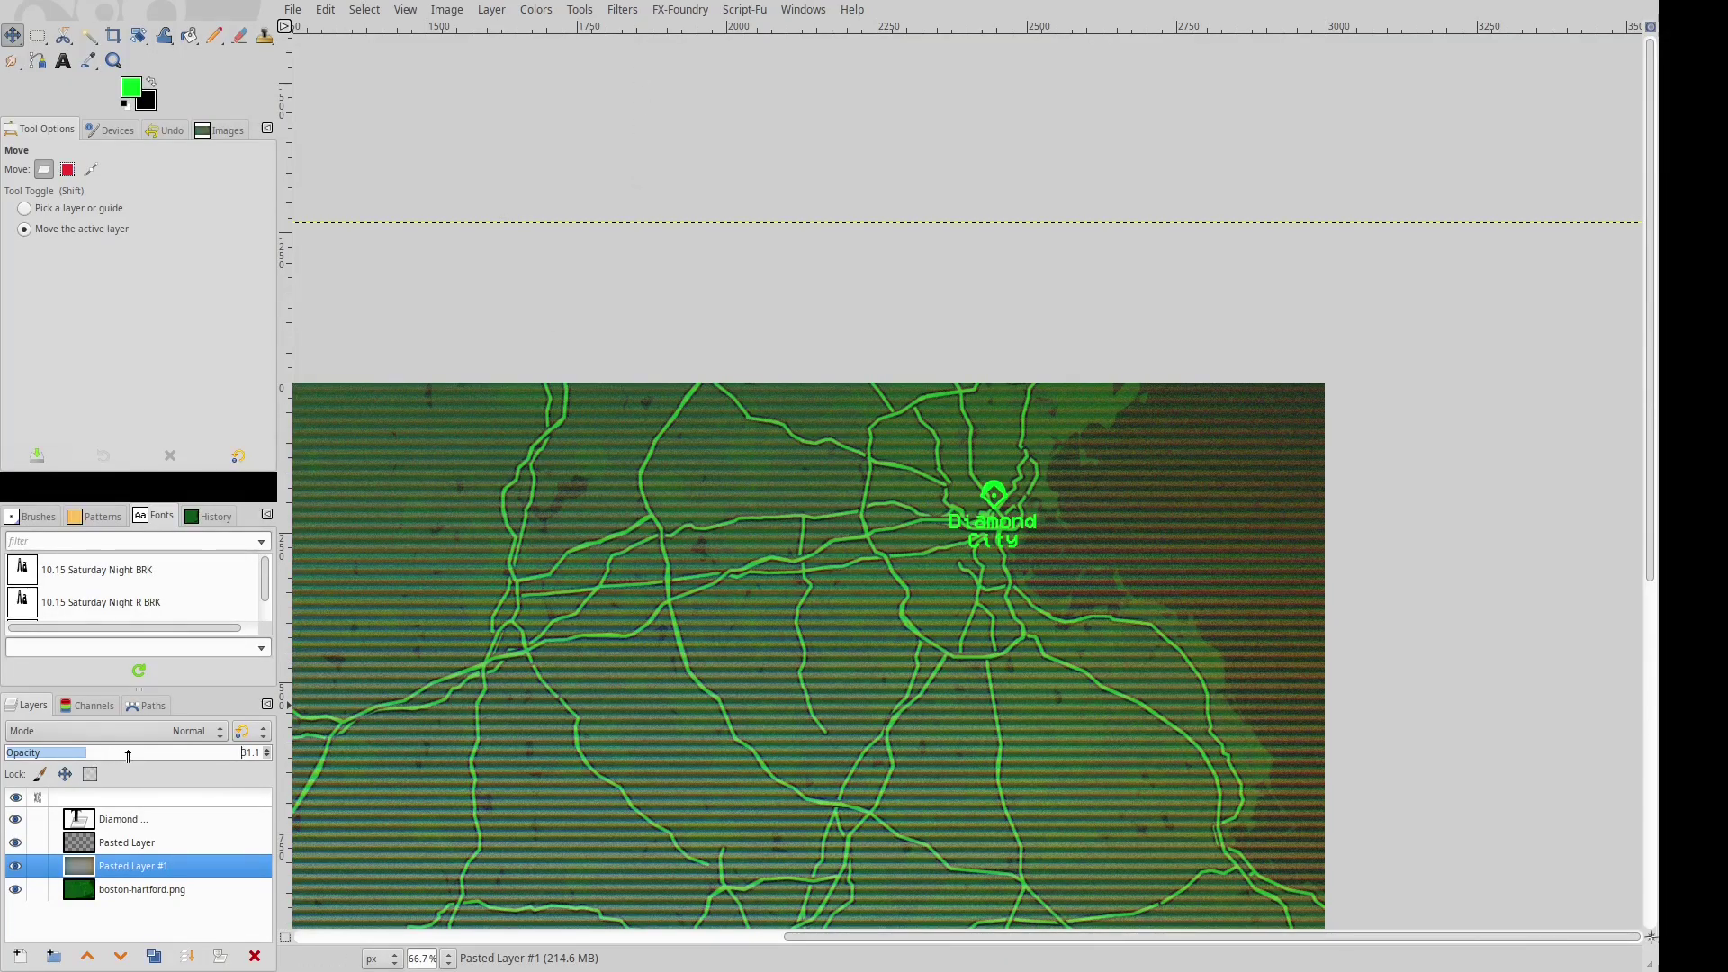
Raise the scanline layer's opacity to about 43.
scroll(1638, 446, down, 5)
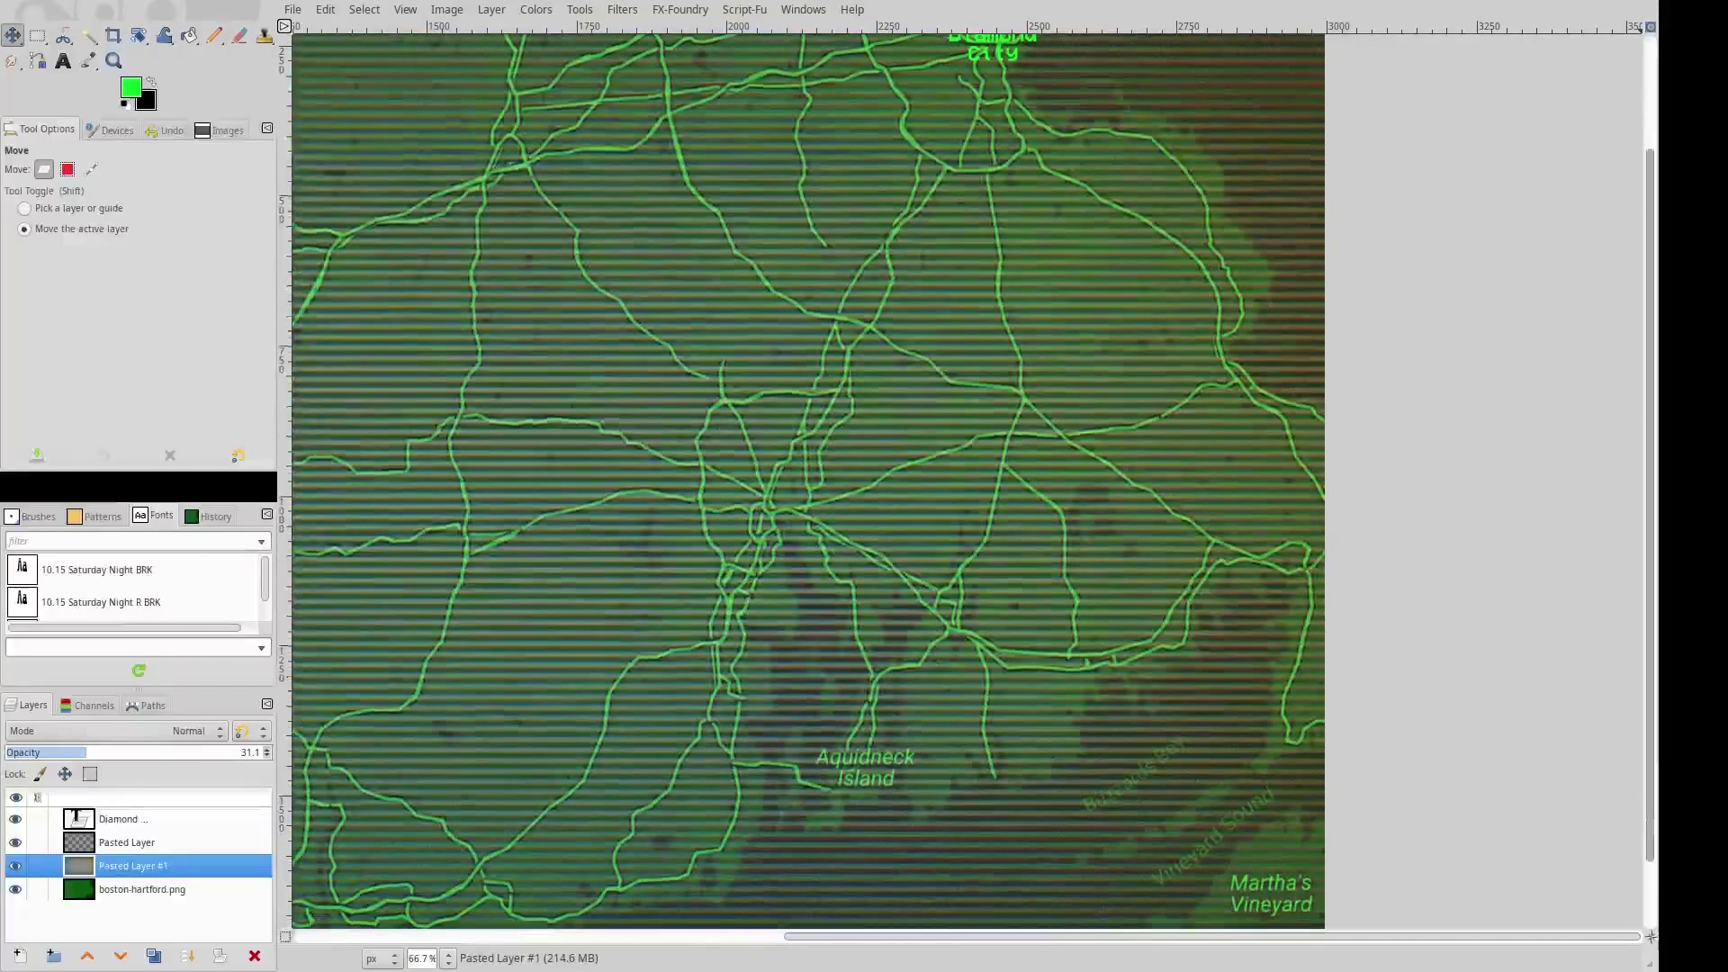
scroll(1638, 446, up, 2)
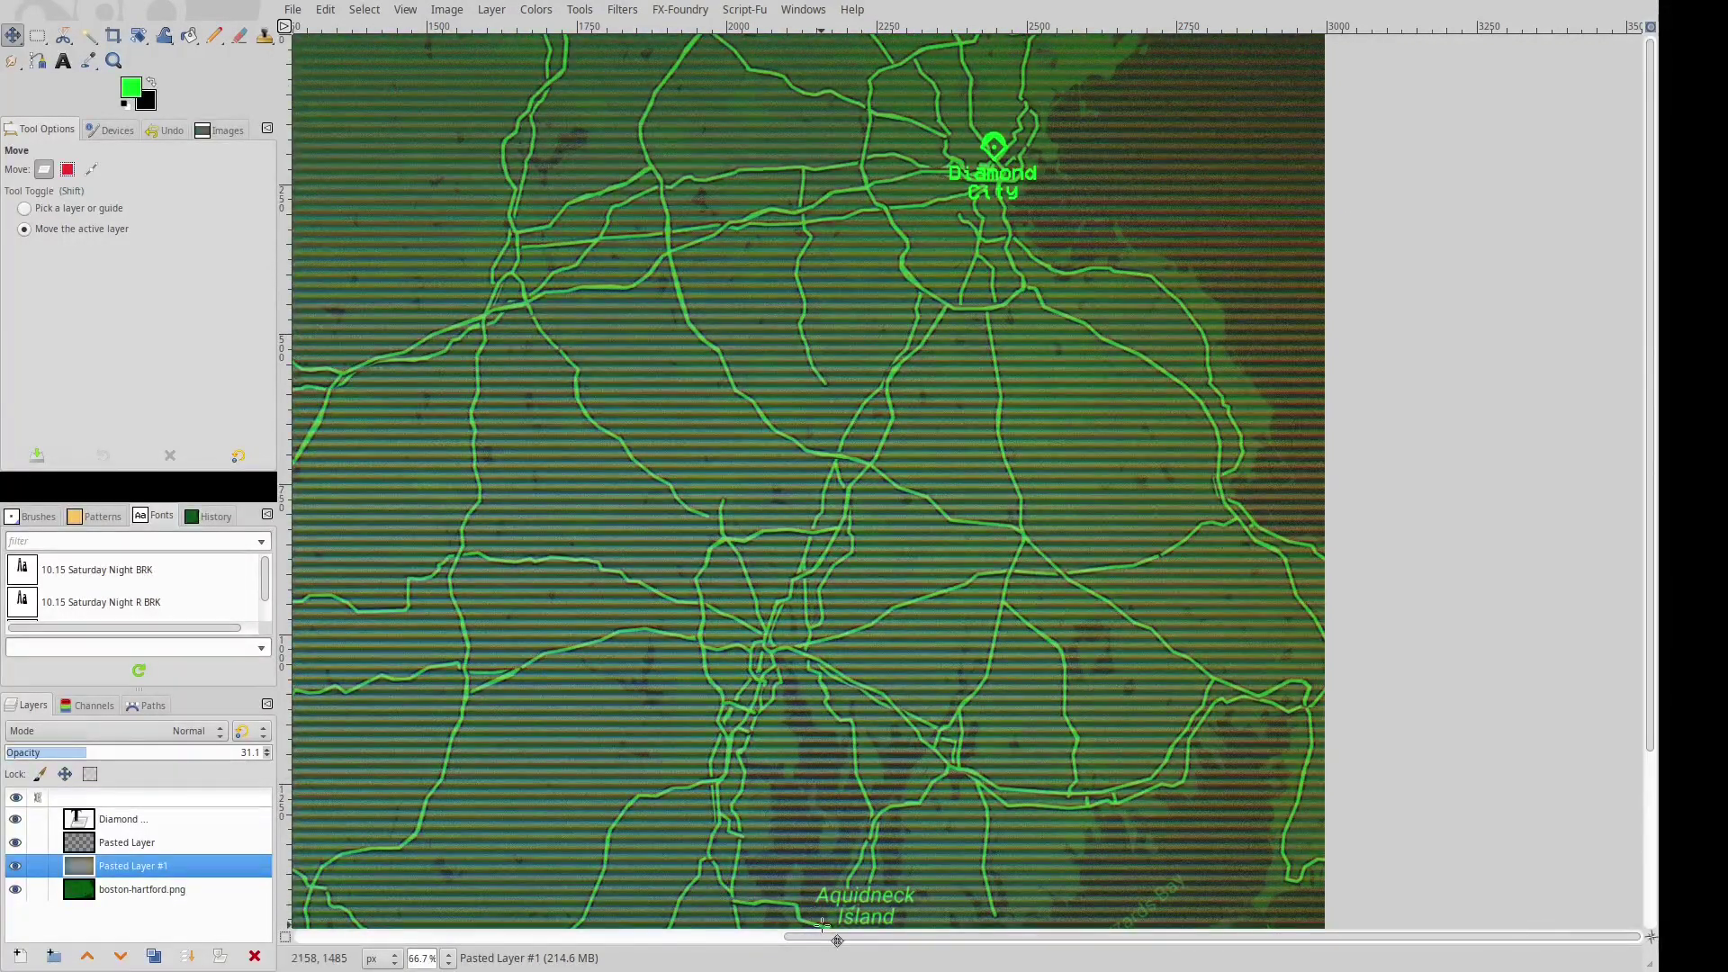
scroll(821, 924, left, 5)
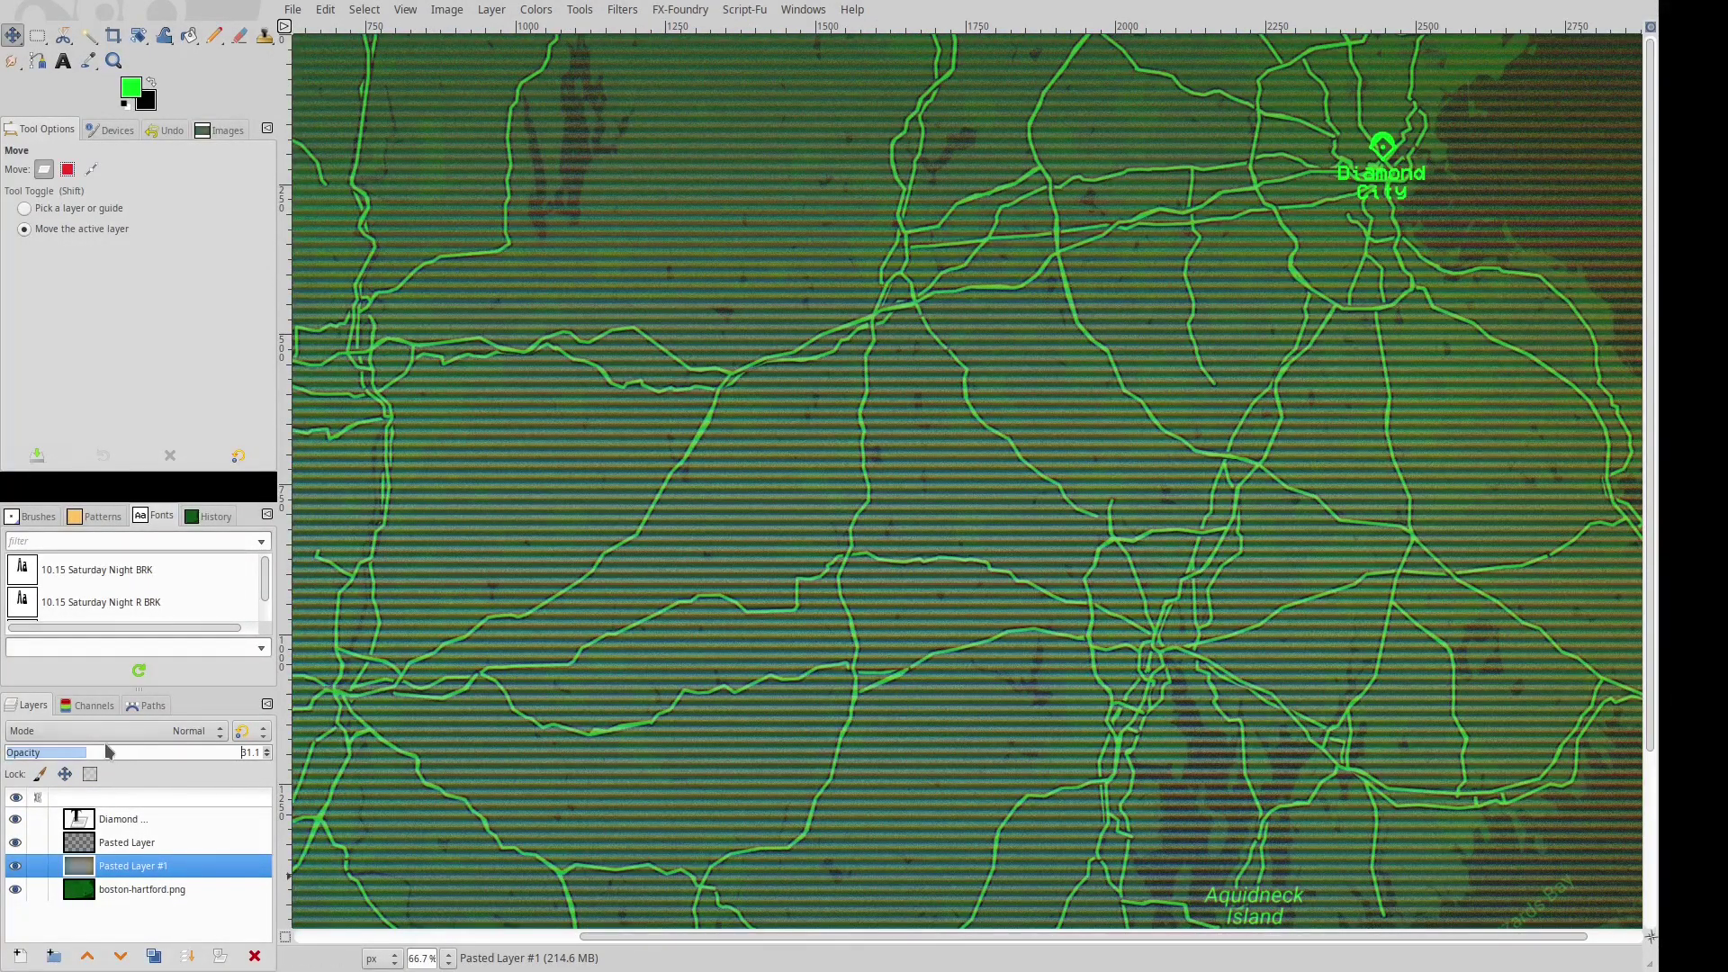
drag(106, 750, 116, 753)
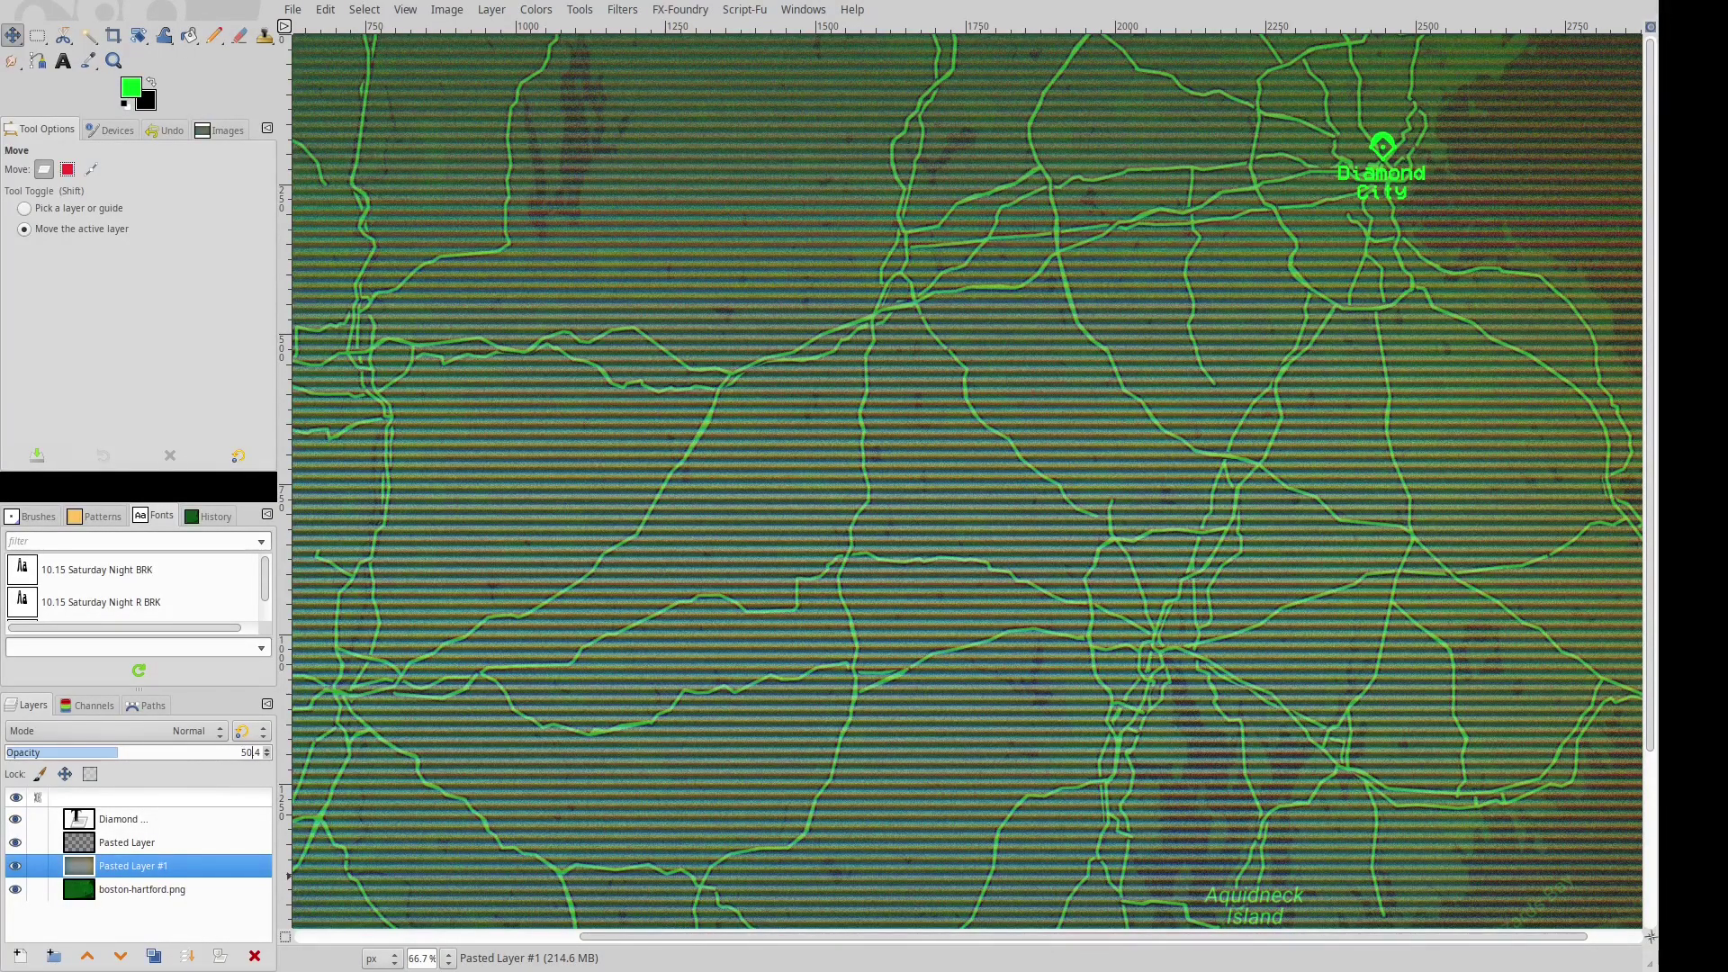
Paste the copied vault gear as a new layer directly above the baseball field icon's layer and name it "Vault 95 Icon".
click(159, 842)
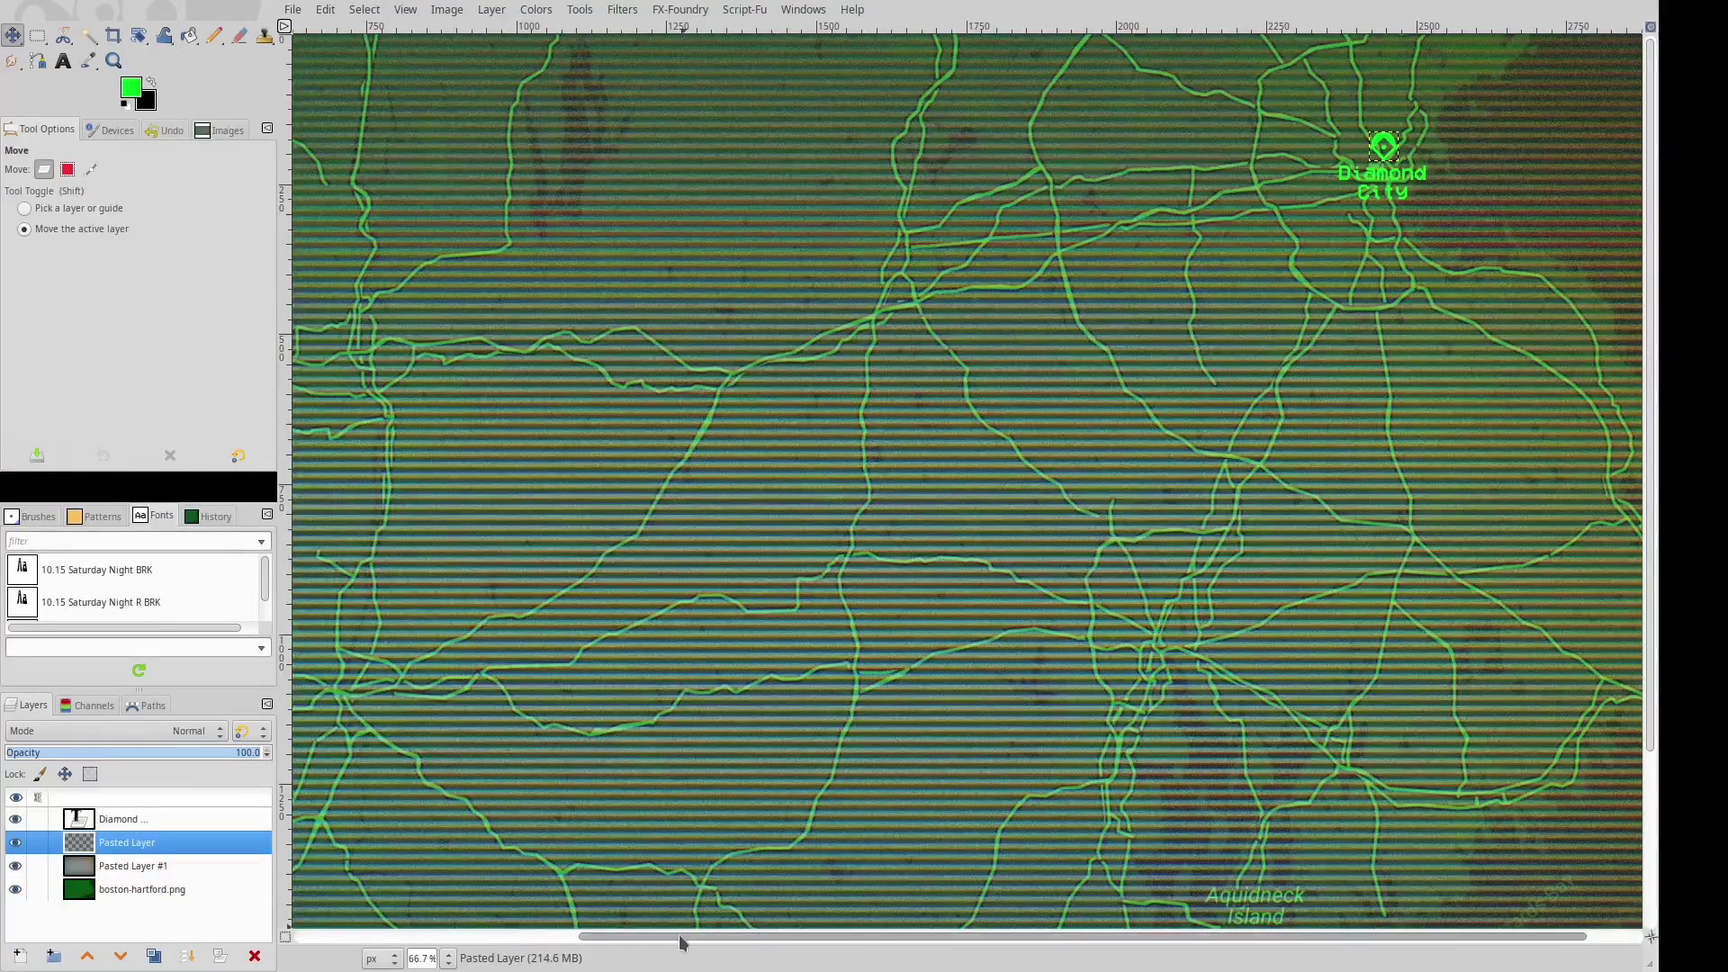
scroll(1215, 695, right, 3)
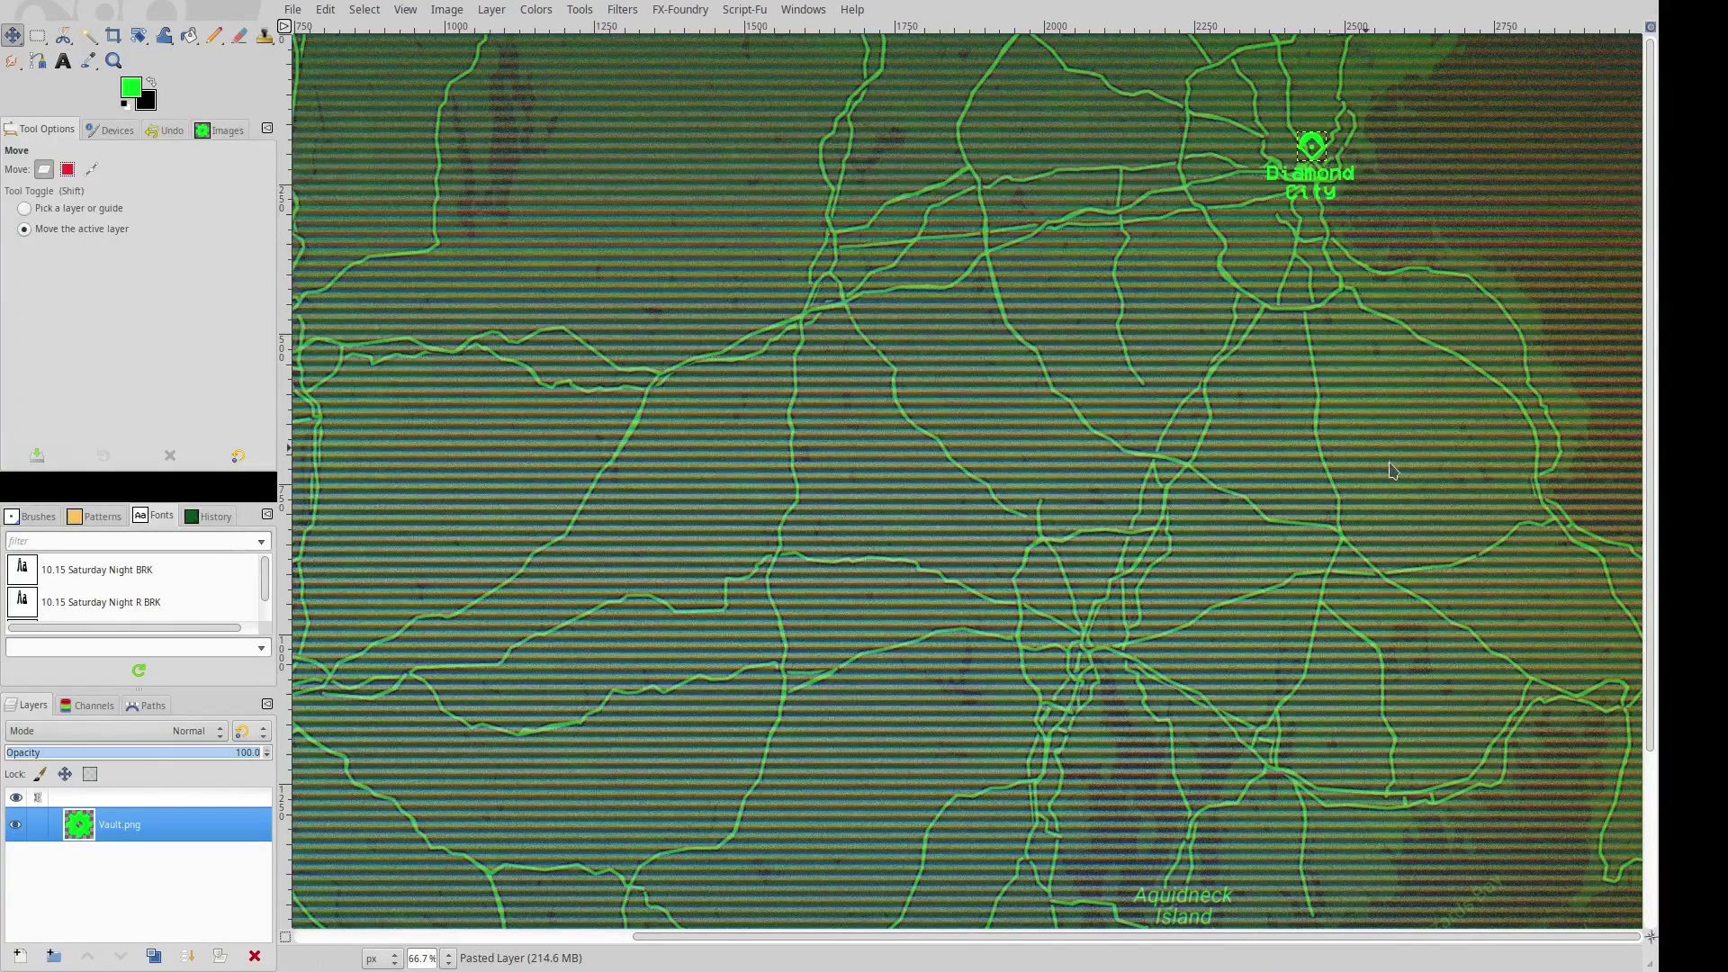
click(325, 10)
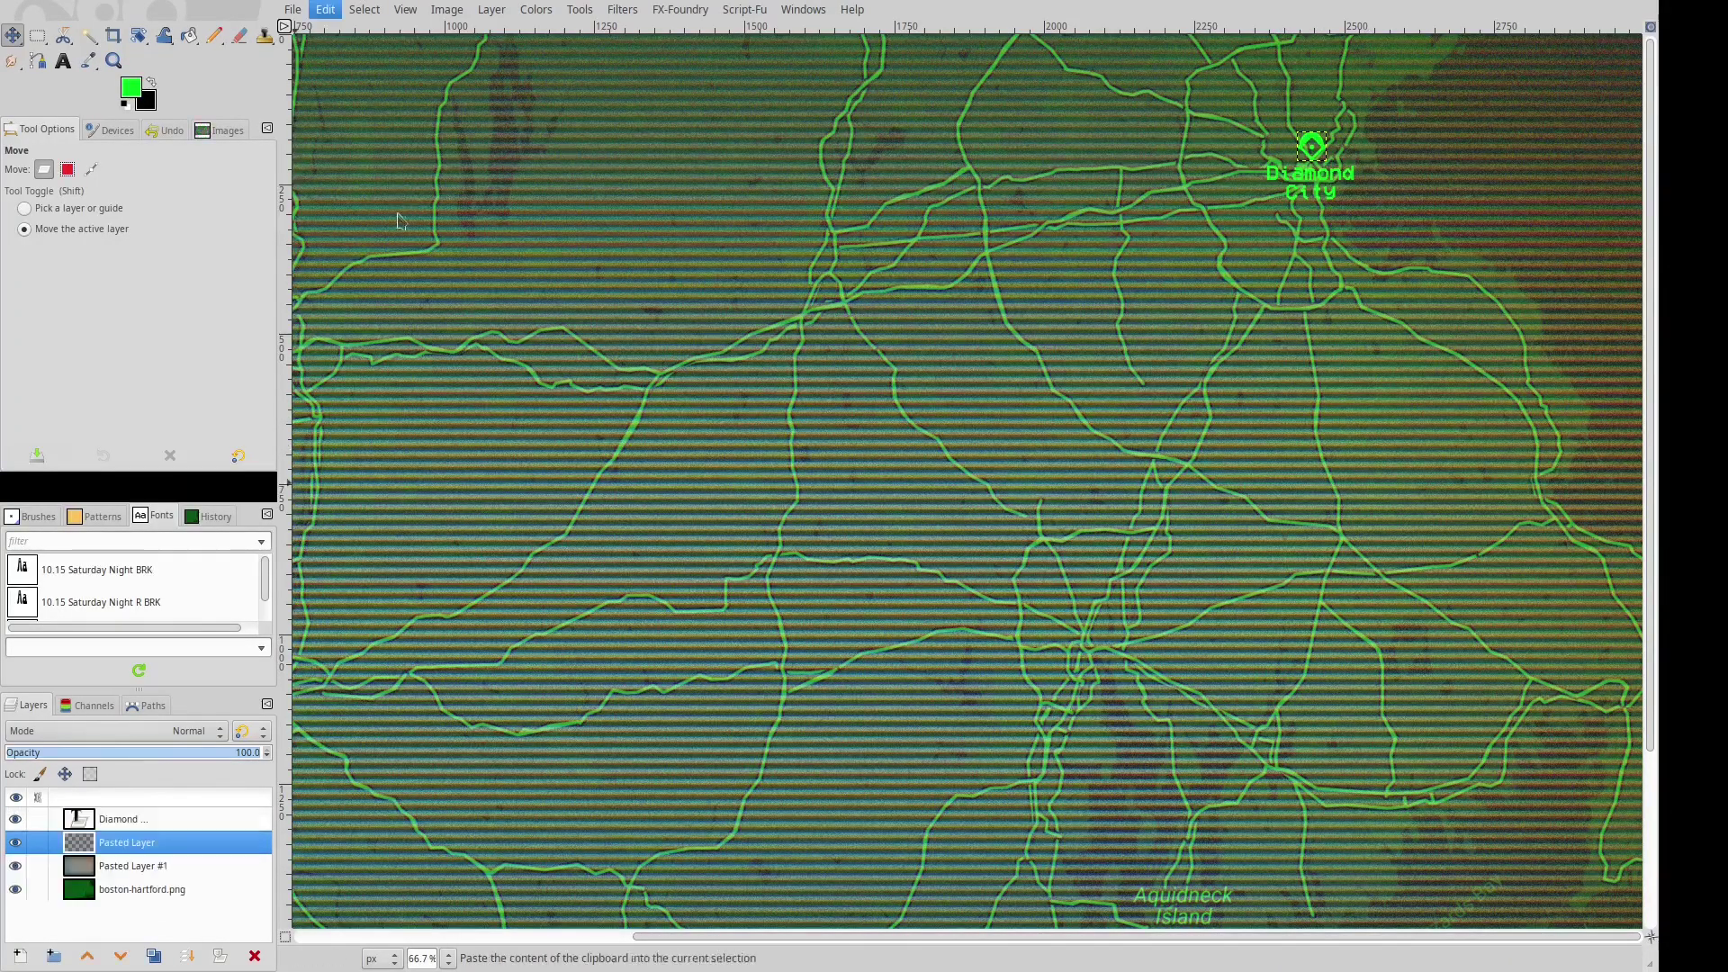
click(405, 258)
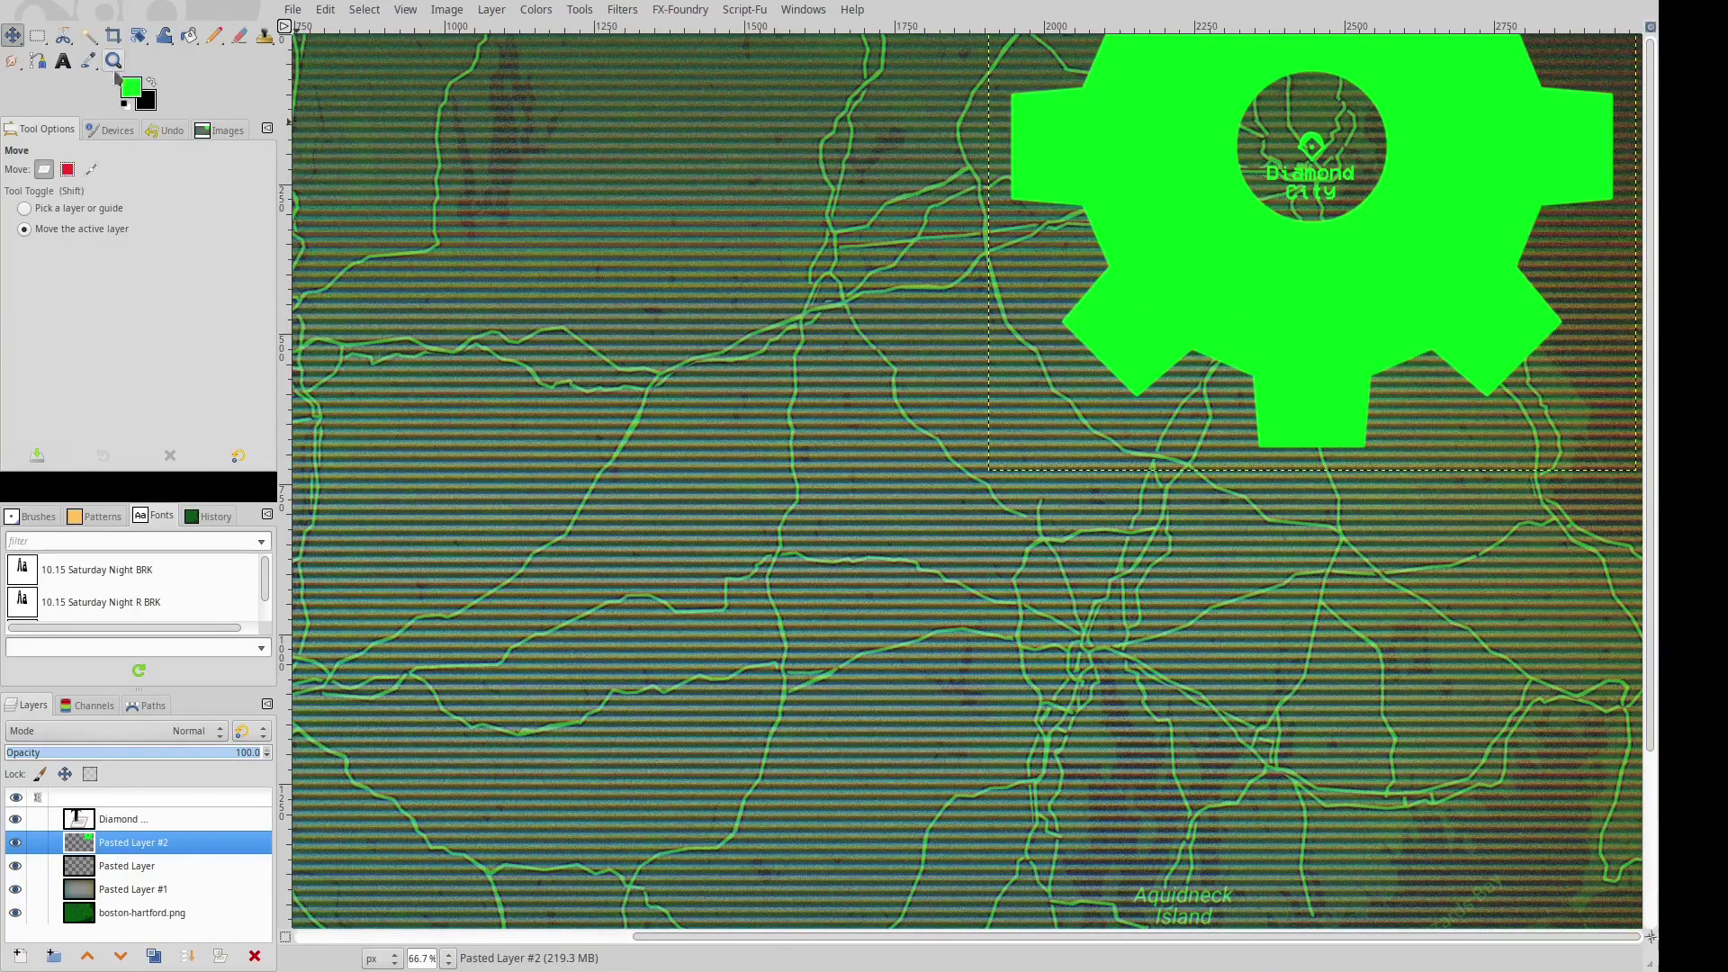
double_click(134, 842)
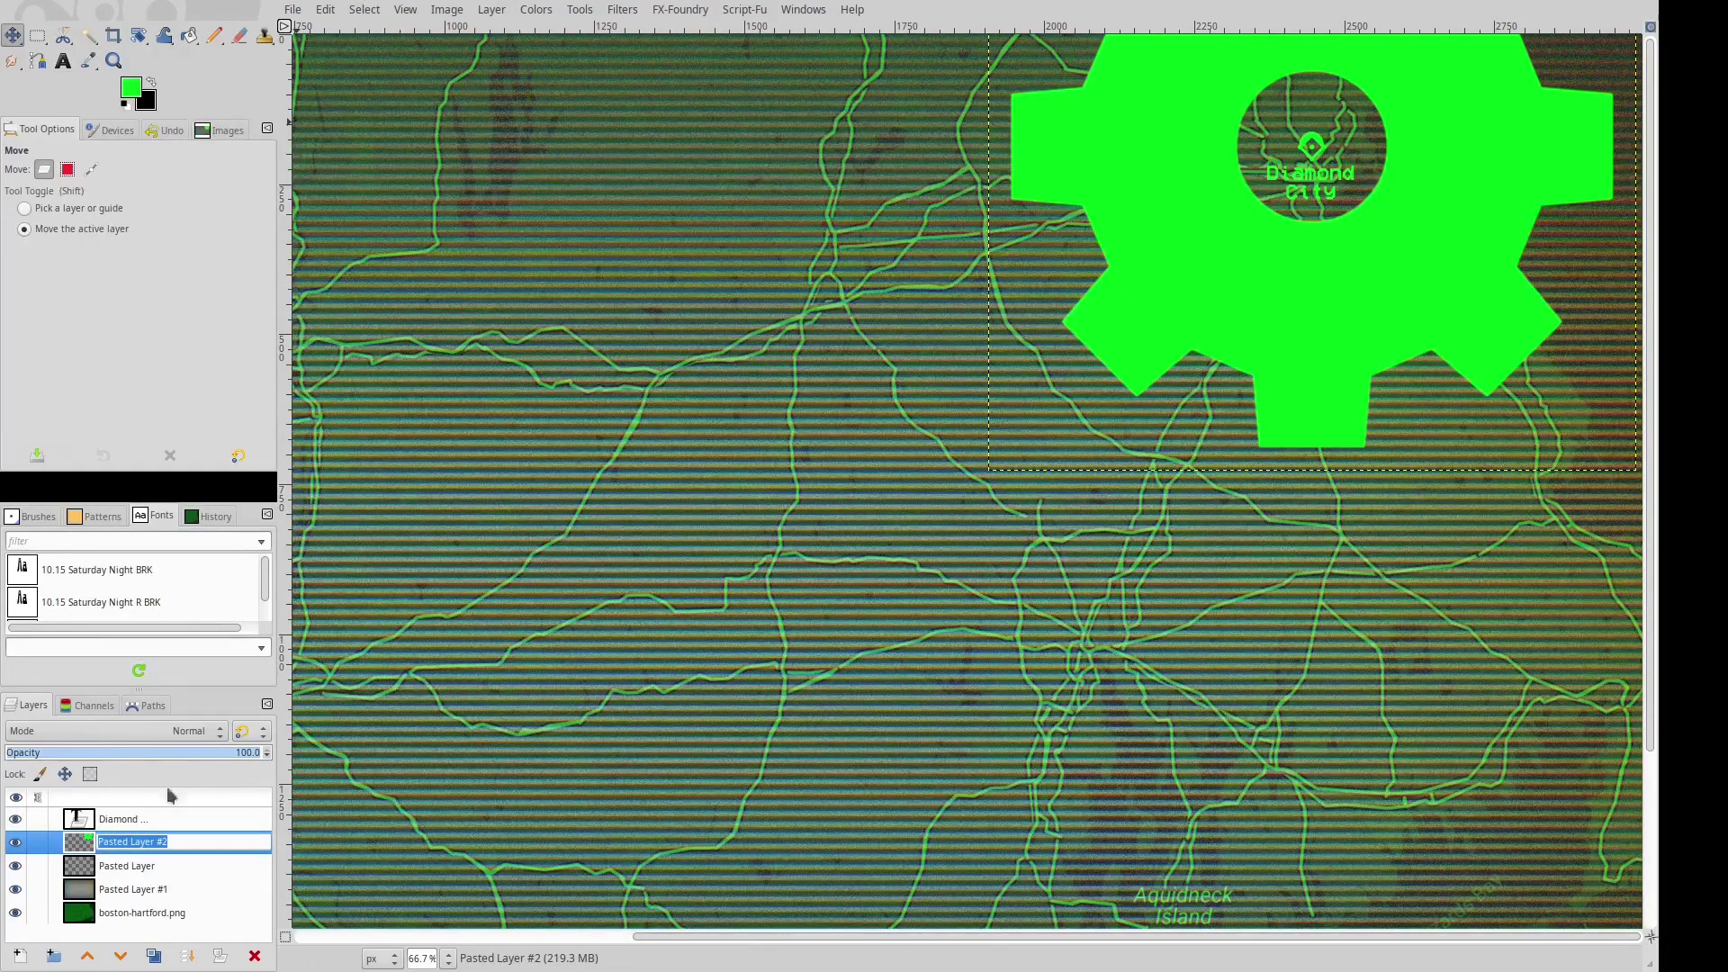
text(Vaiult)
Rename the scanline texture layer "Scanlines" and the baseball field icon's layer "Diamond City Icon".
click(132, 889)
click(201, 891)
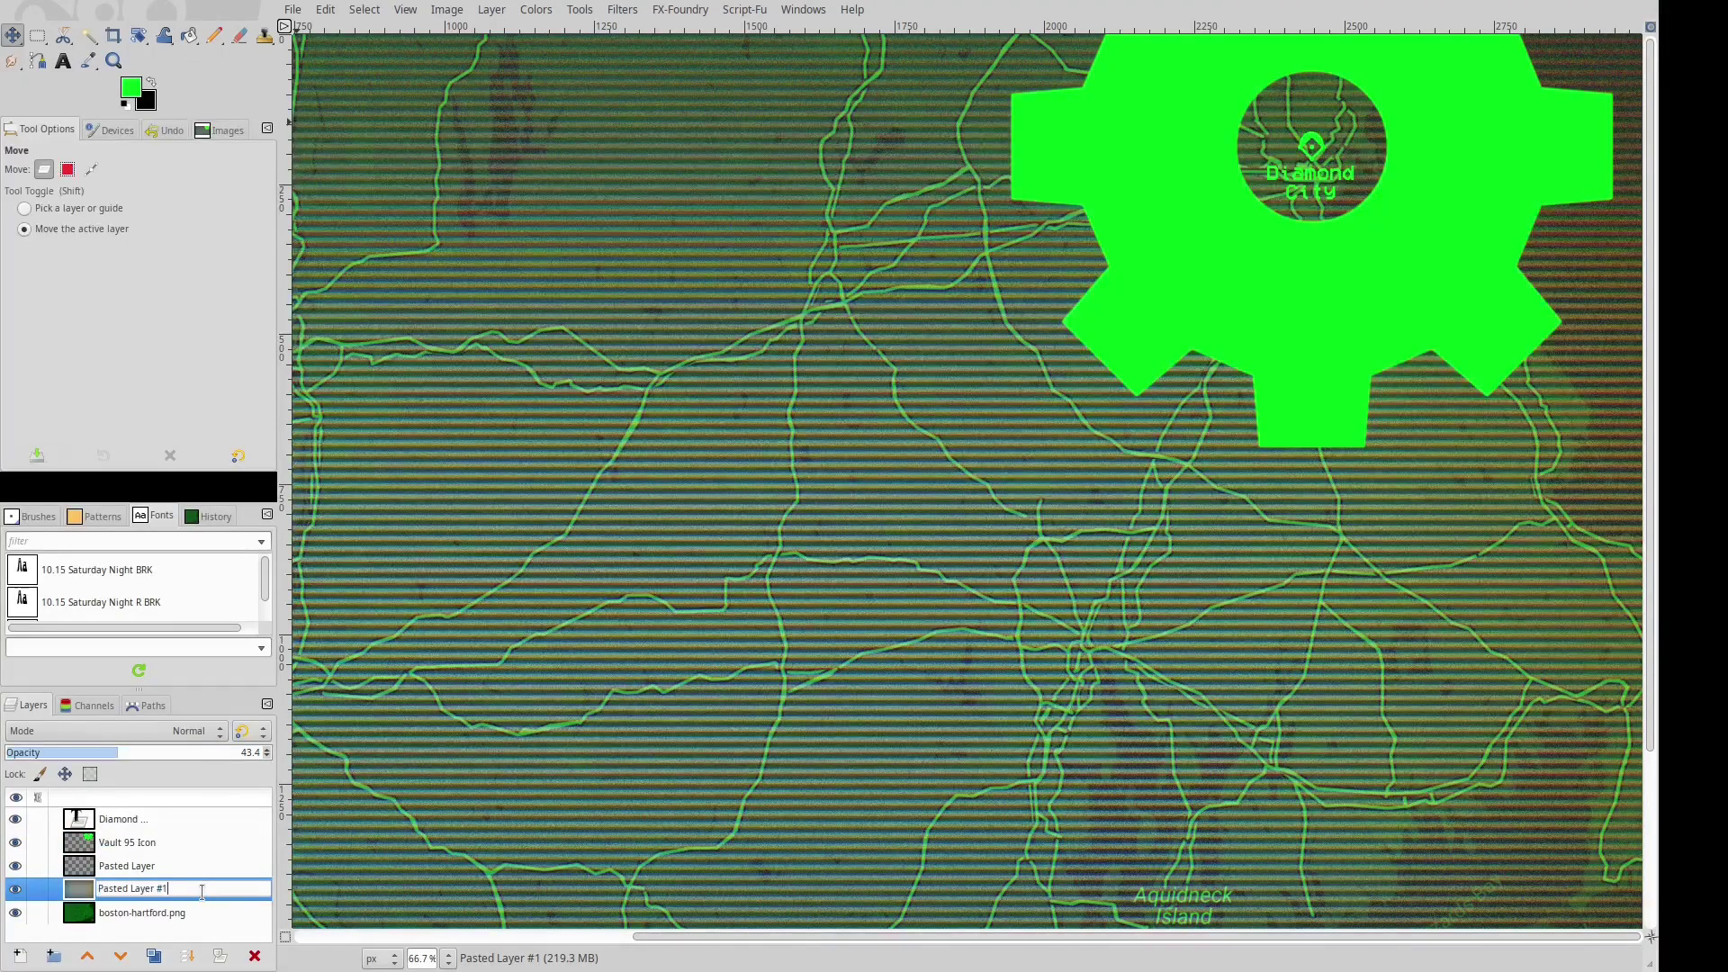
key(ctrl+a)
key(BackSpace)
click(133, 869)
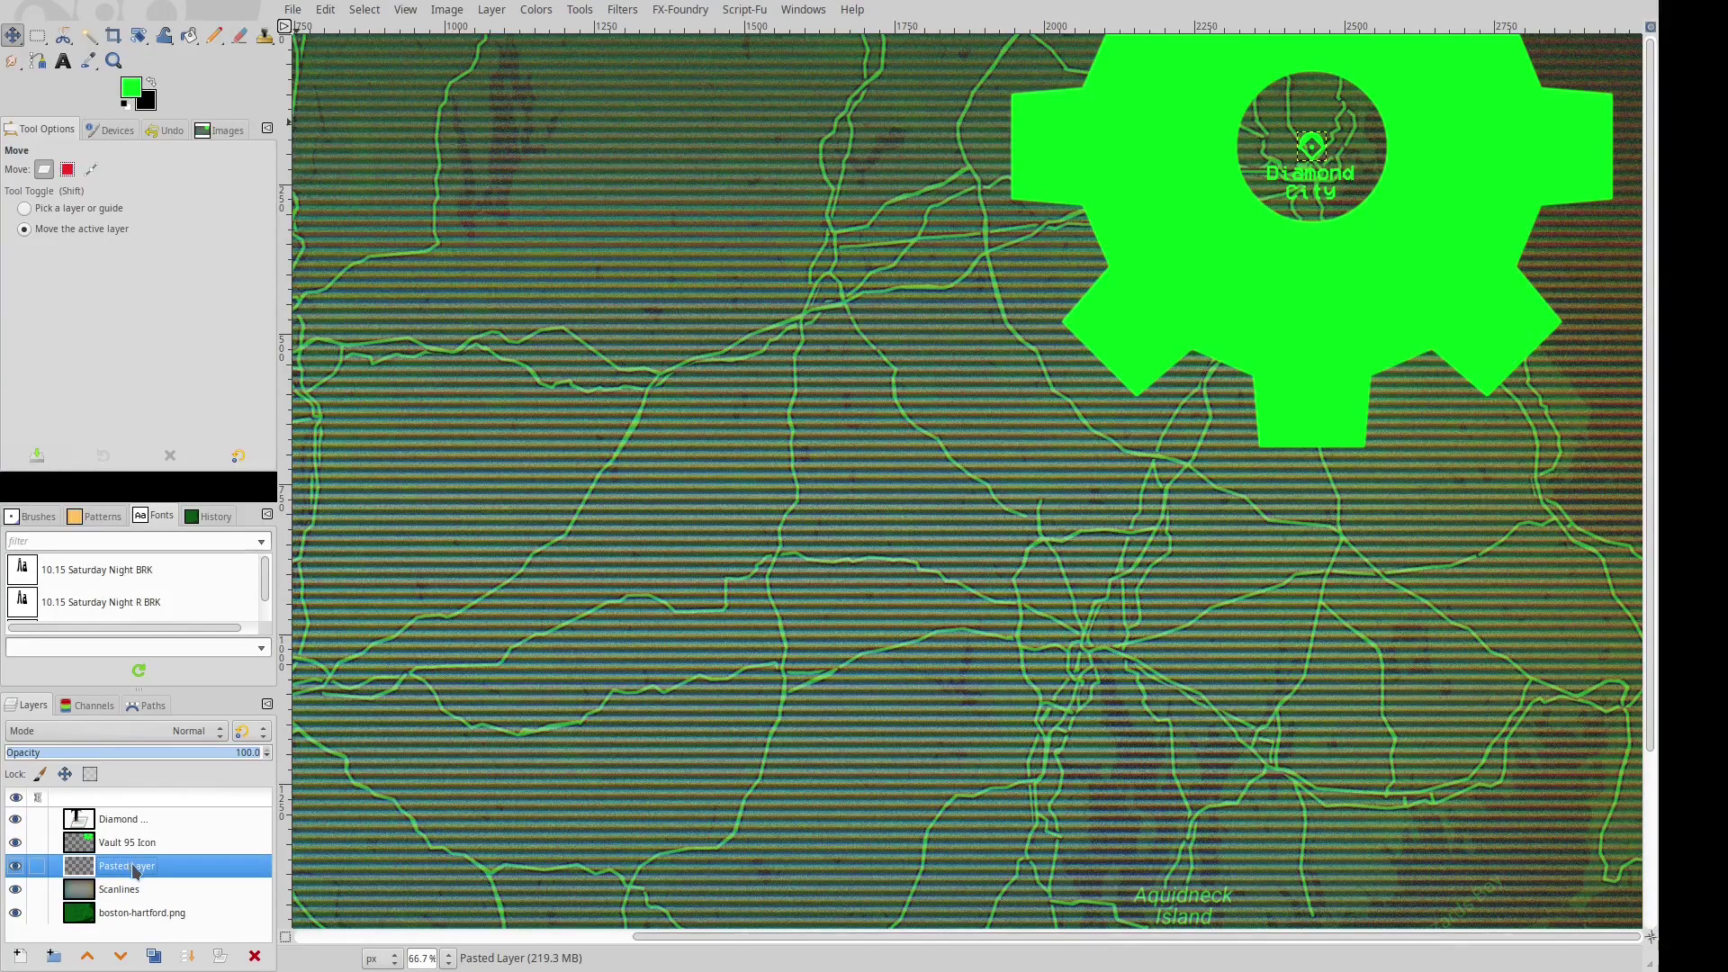
click(144, 871)
text(Diamond City Icon)
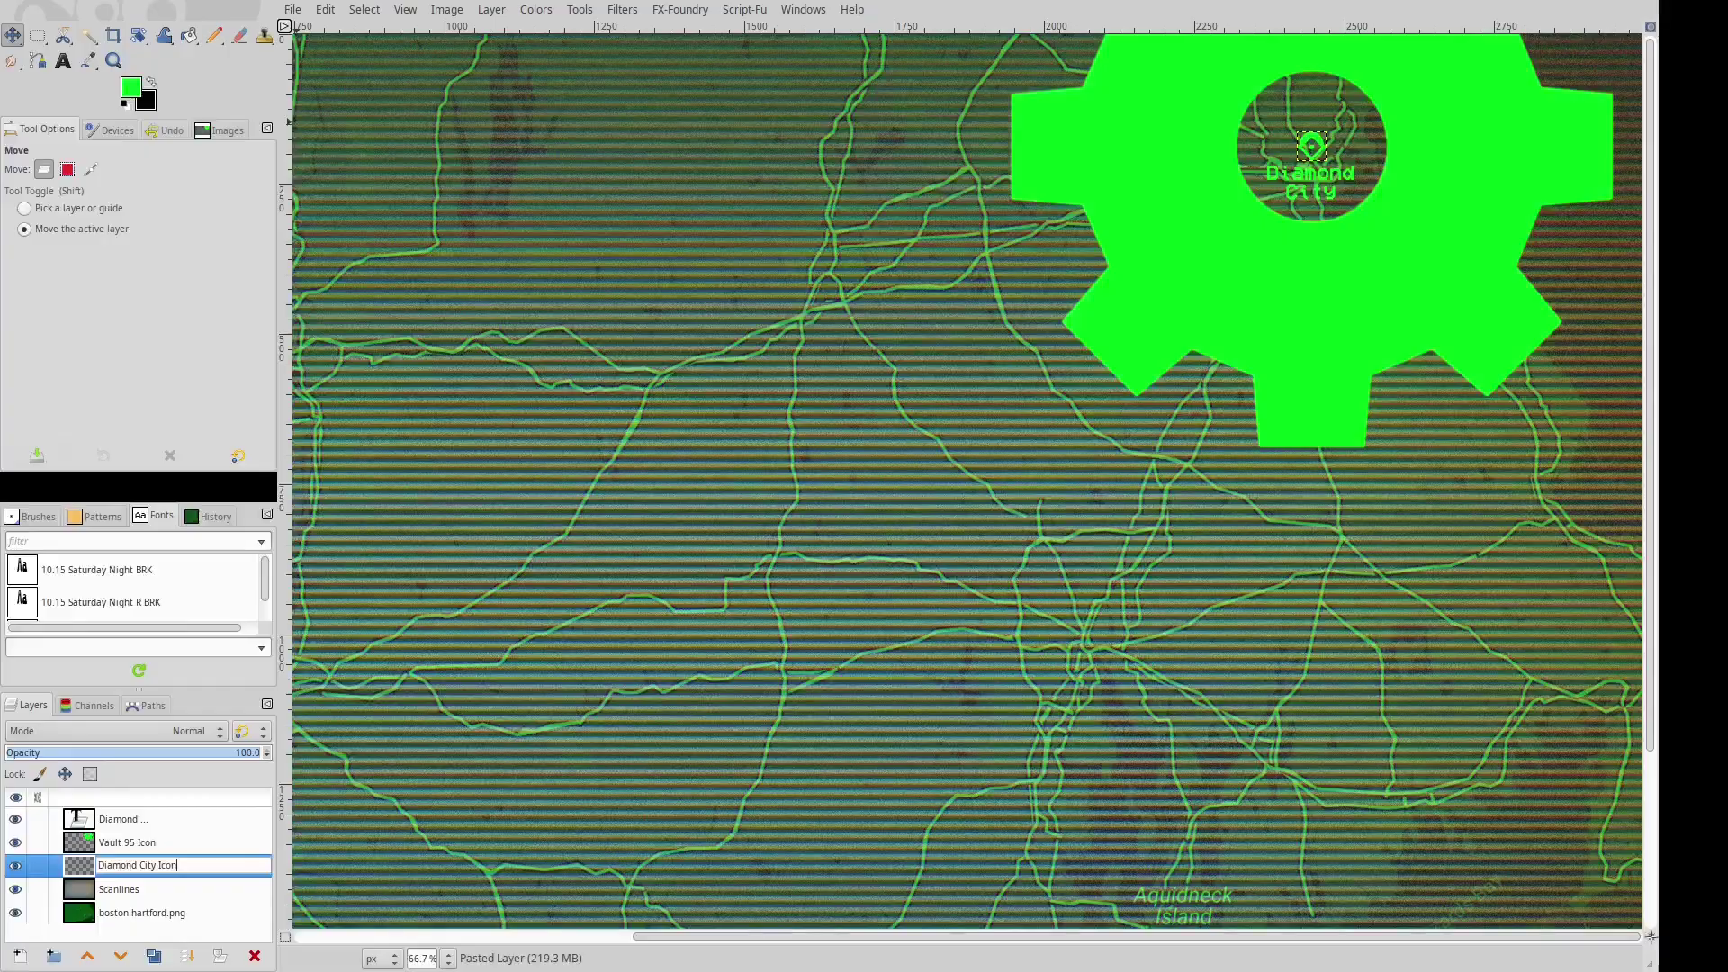
key(Return)
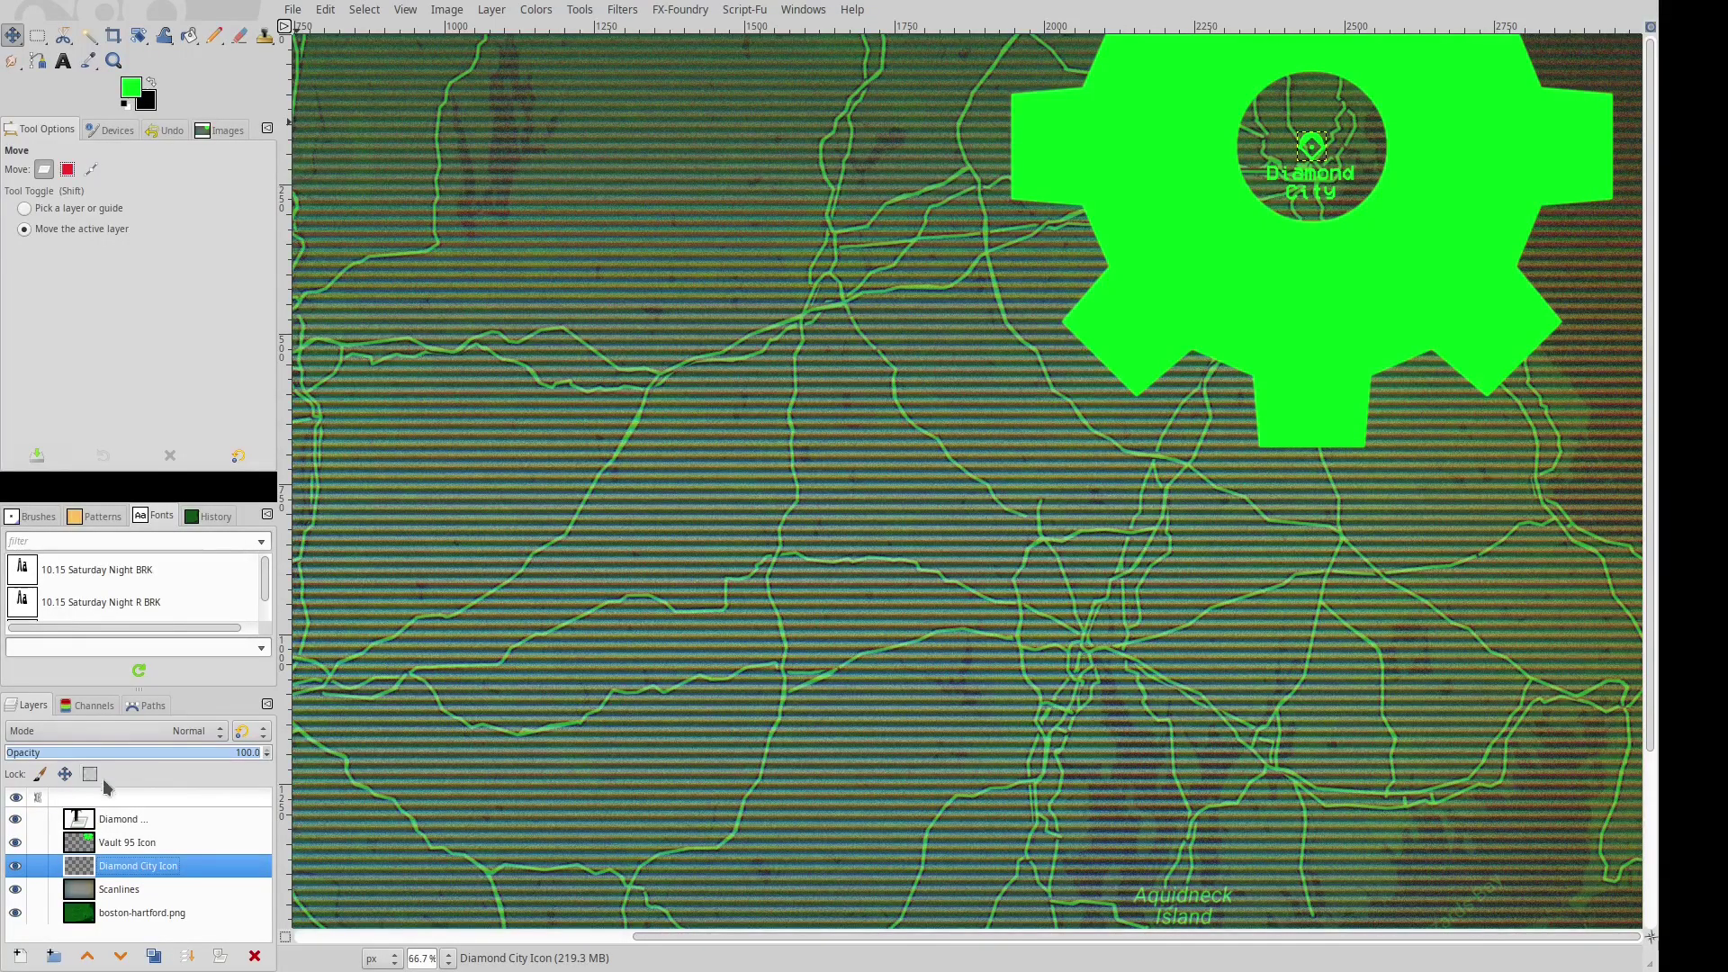
Scale the Vault 95 Icon layer down to about 50 px, matching the baseball field icon's size.
click(130, 844)
click(129, 850)
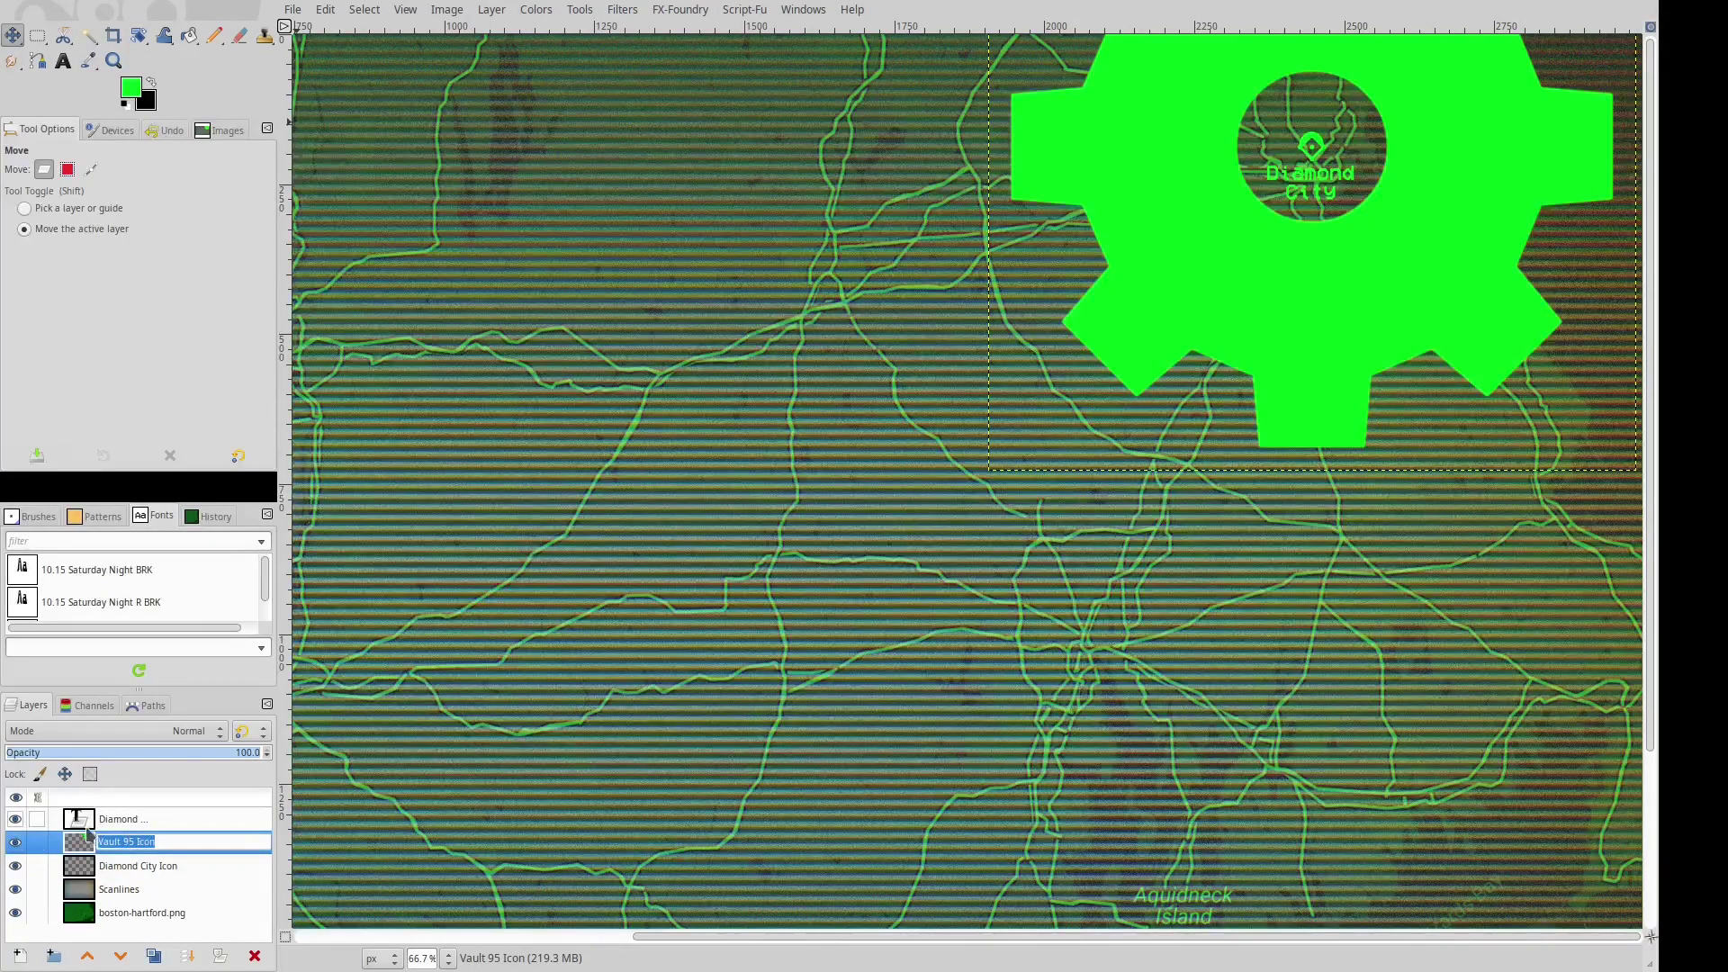
click(87, 844)
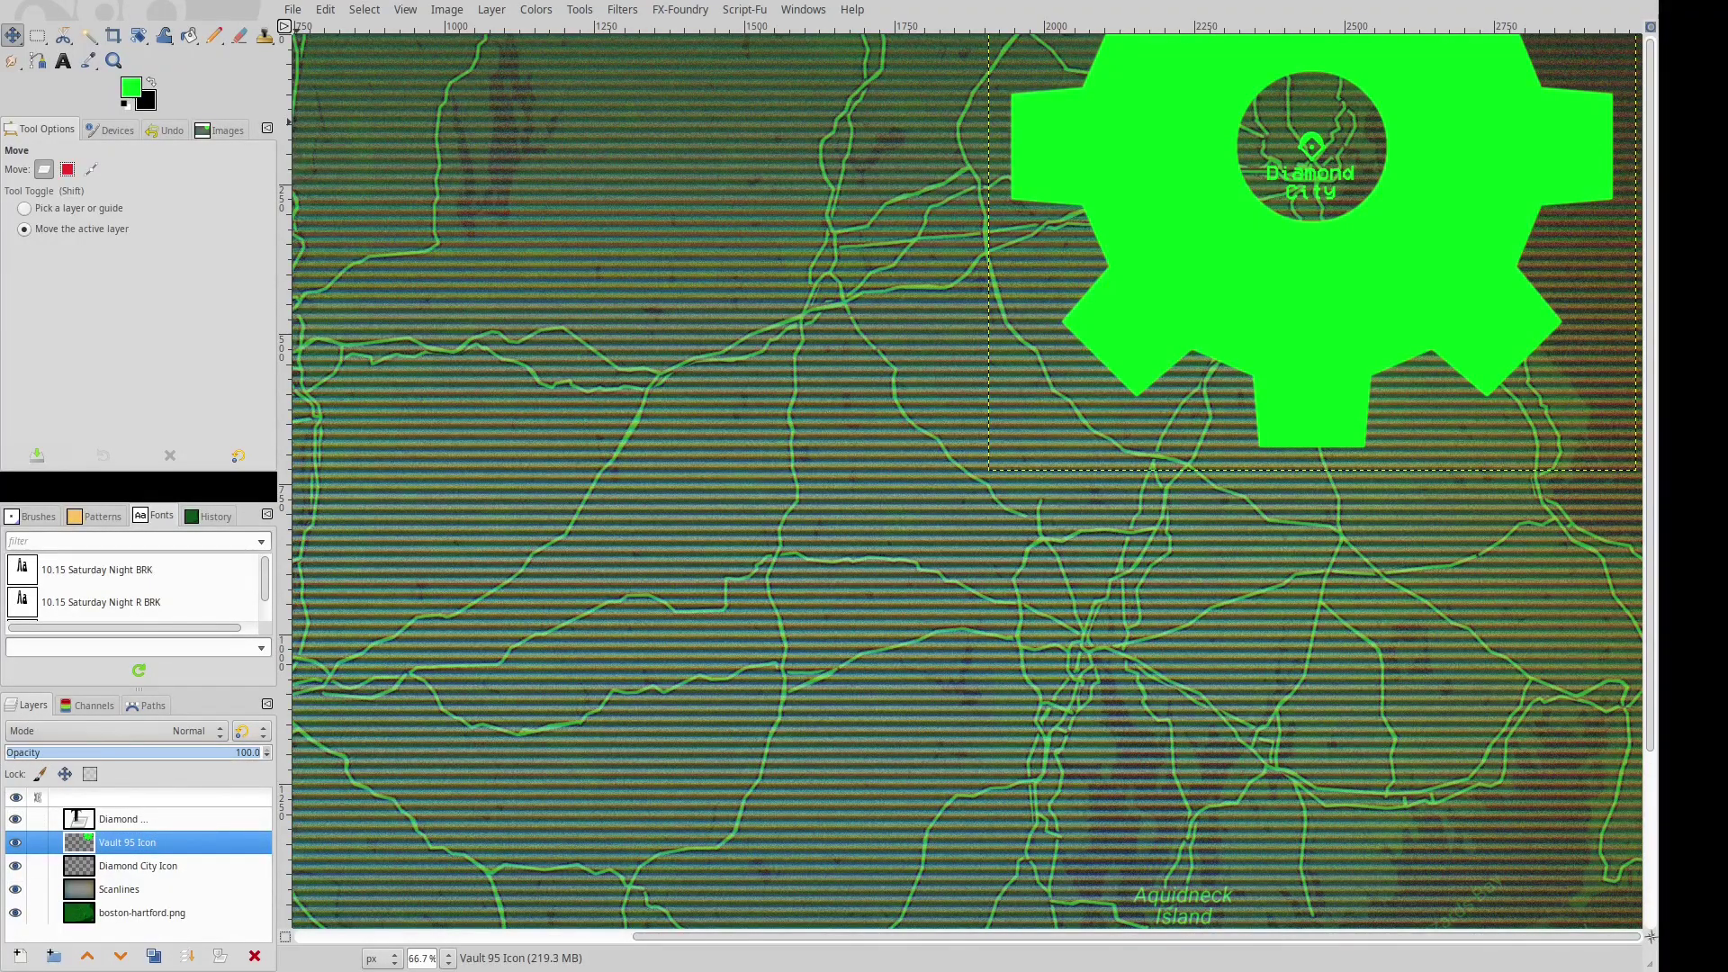
key(ctrl+z)
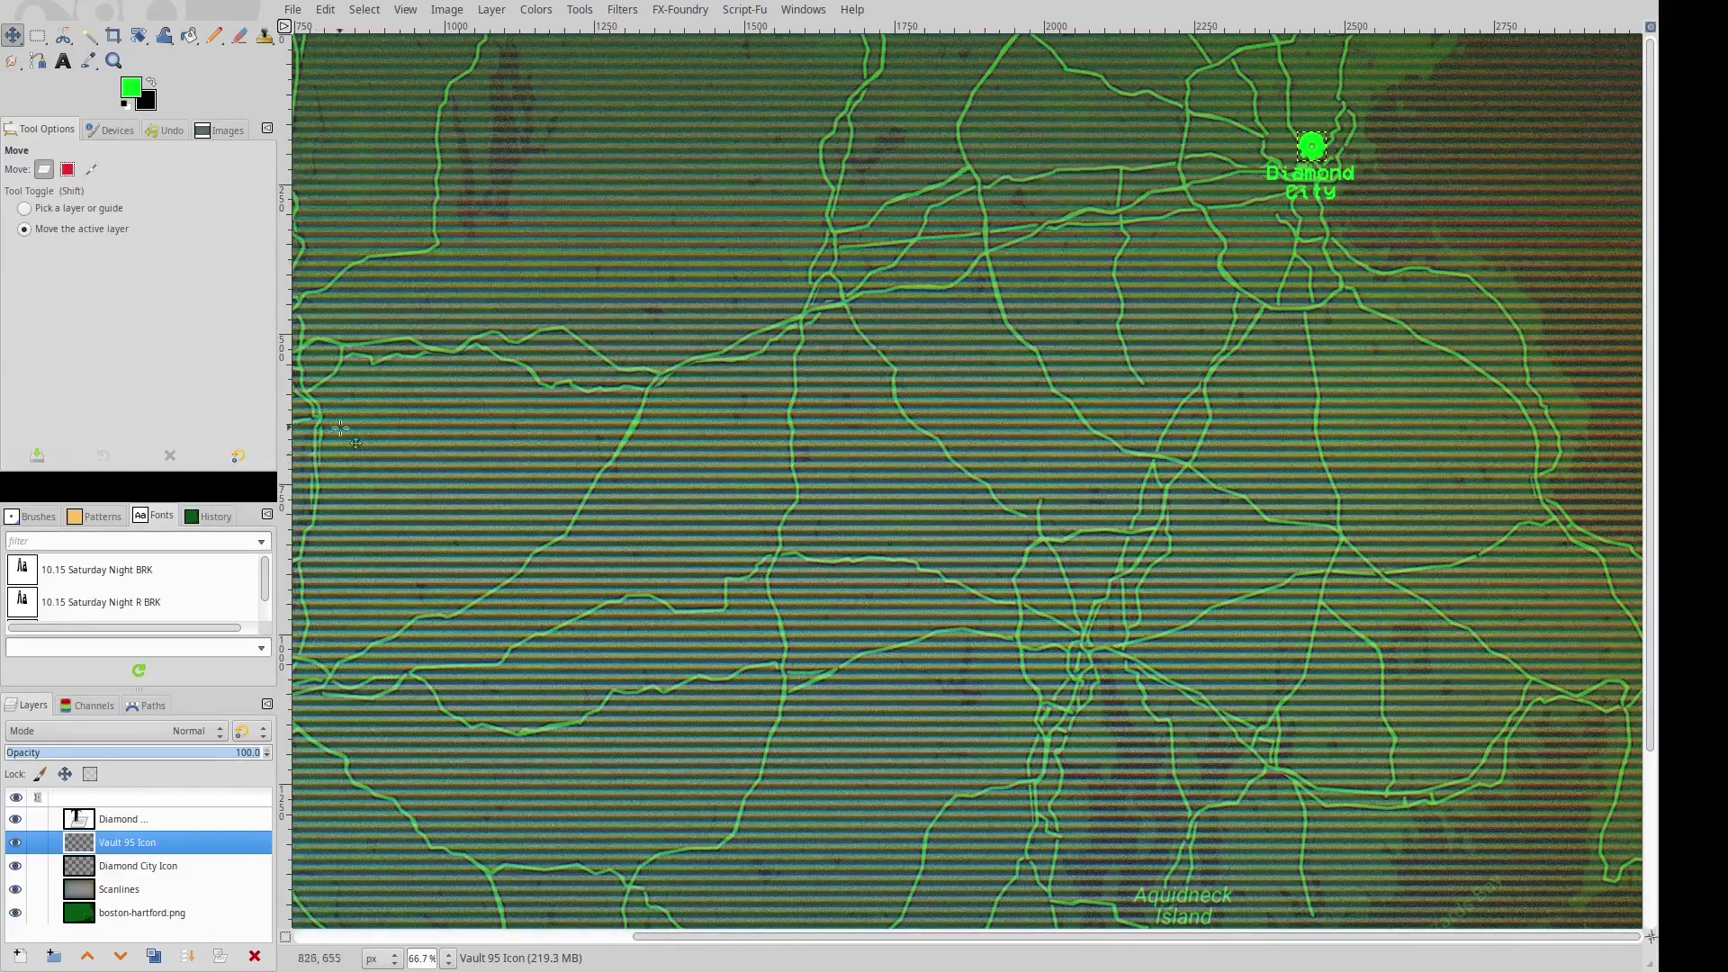
Move the vault gear icon directly above the baseball field icon, leaving room for a label between them.
drag(1310, 152, 1300, 164)
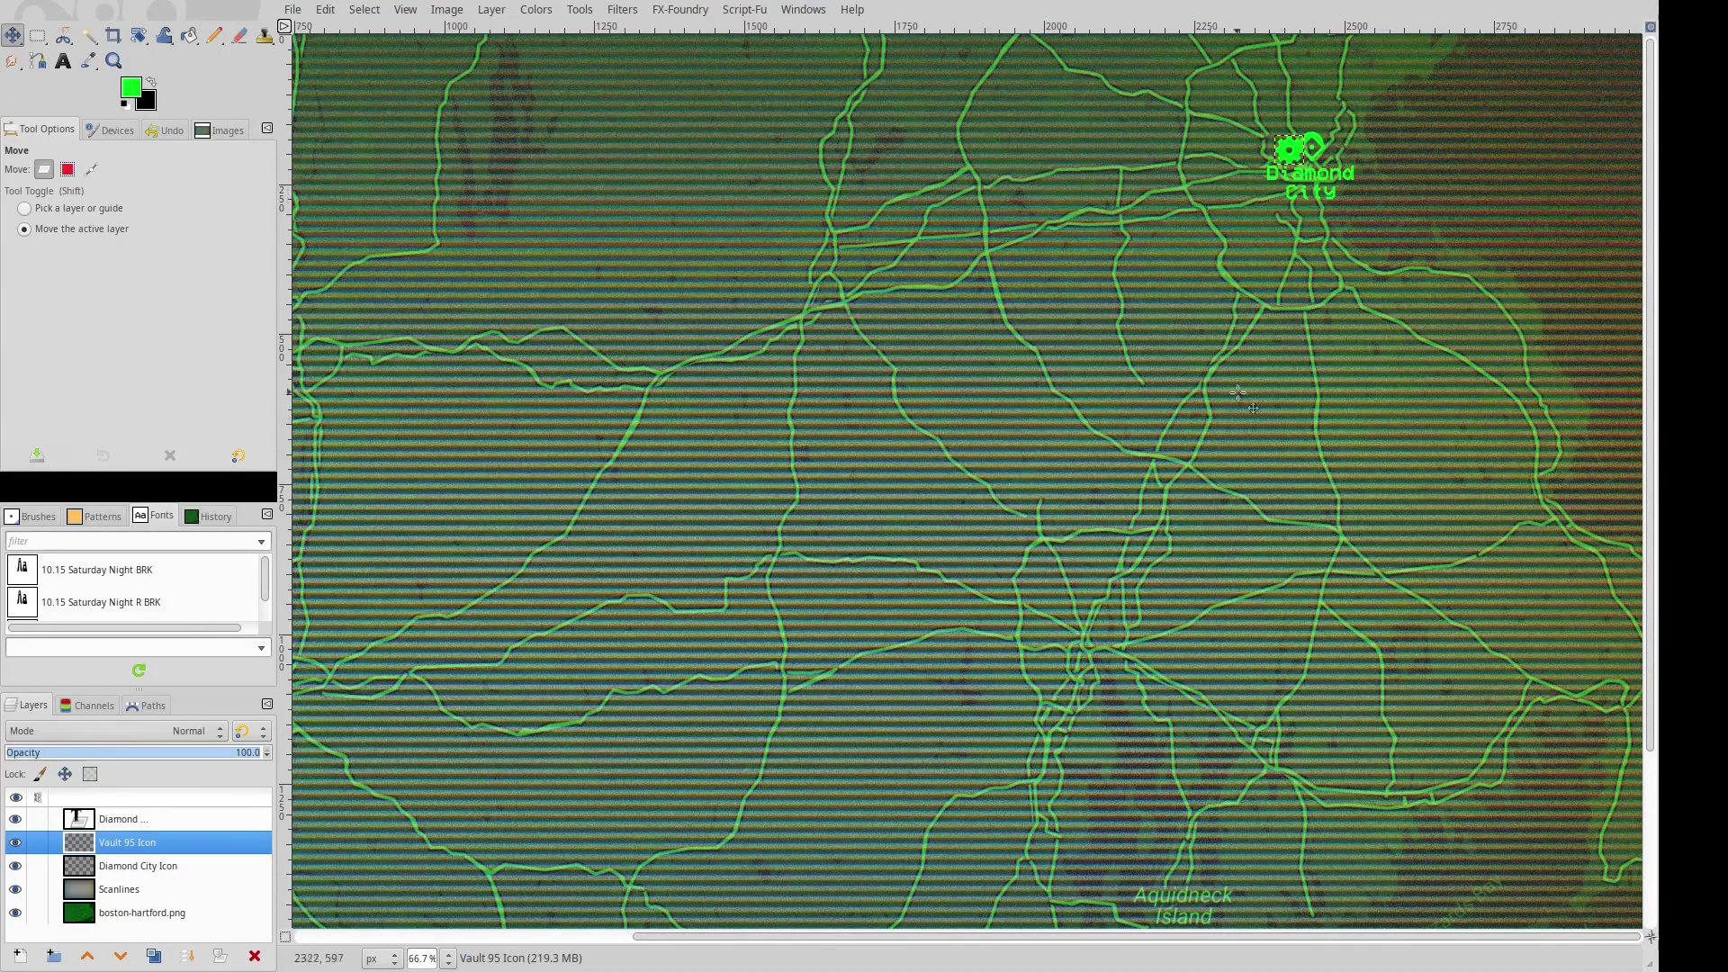
scroll(1357, 184, up, 5)
scroll(1357, 183, down, 1)
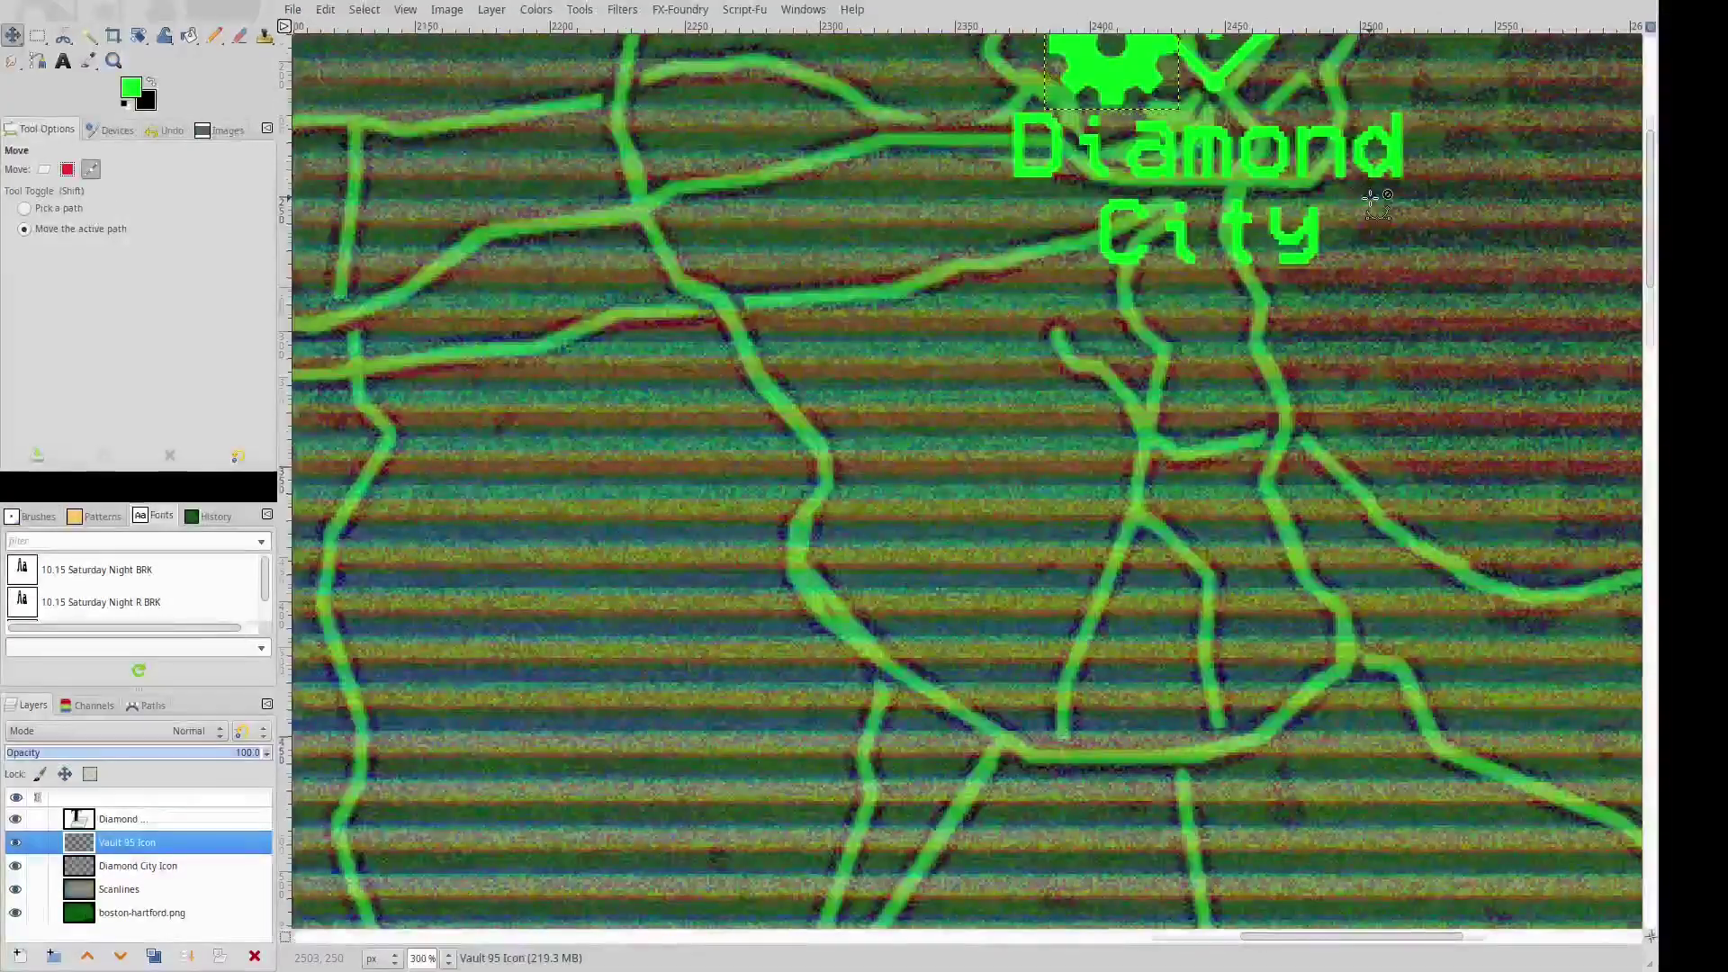
scroll(1370, 198, down, 1)
drag(1648, 252, 1643, 140)
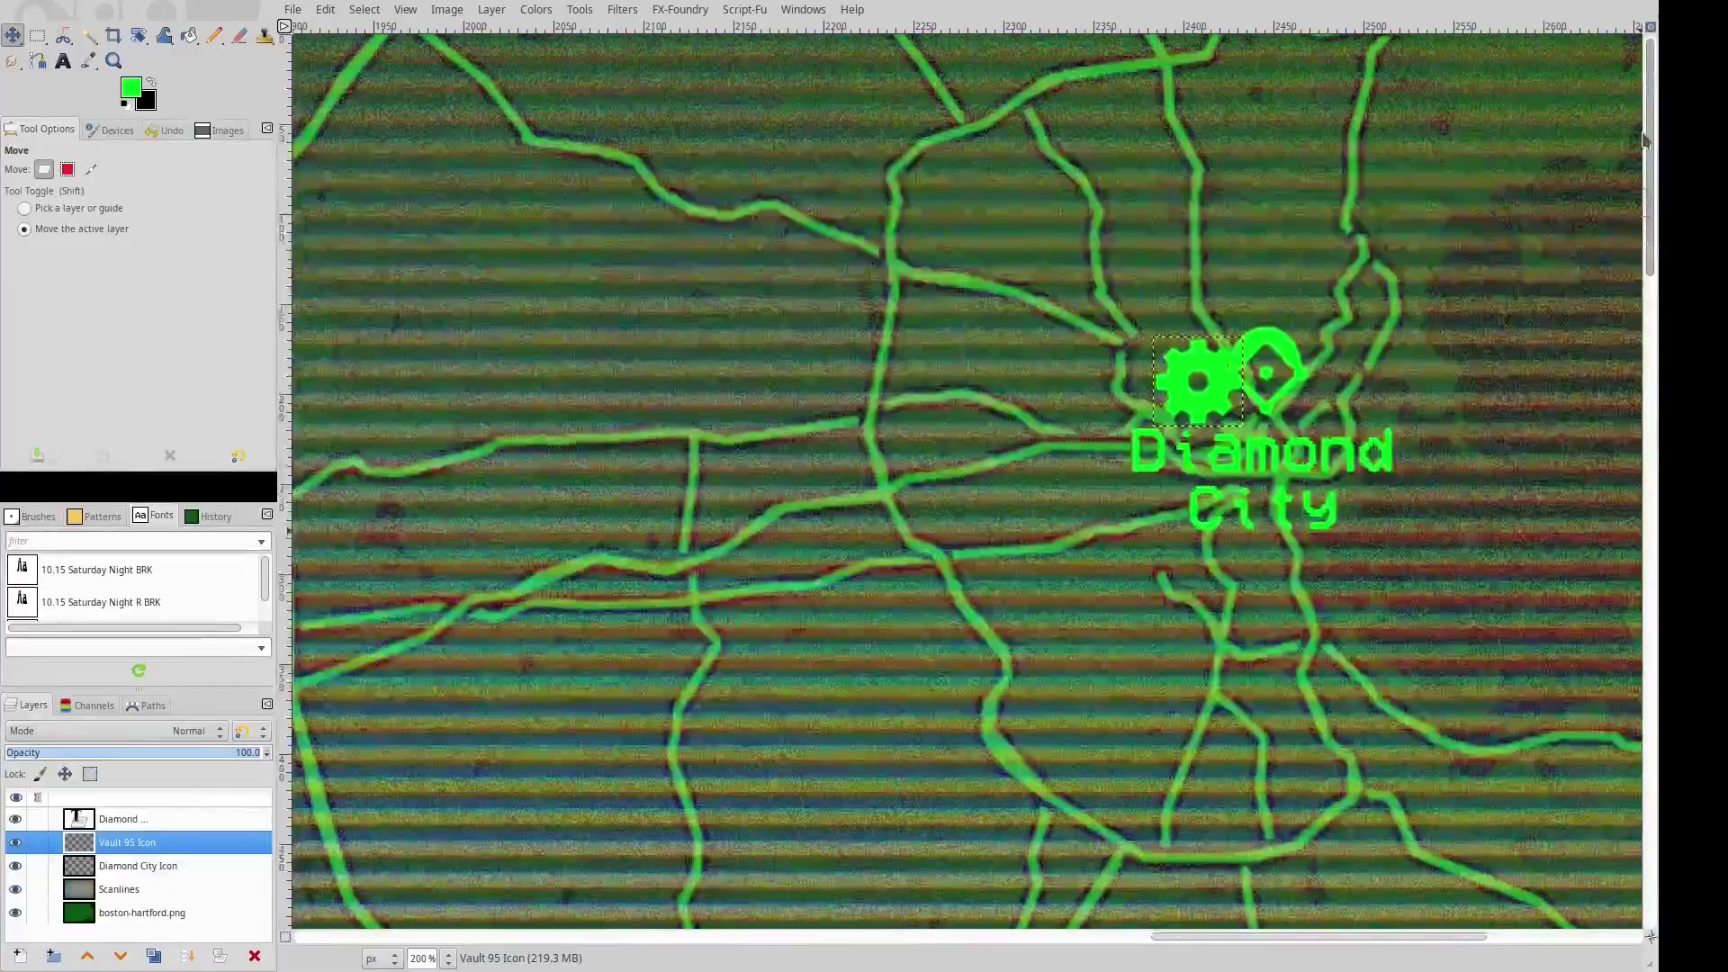
mouse_move(1200, 378)
mouse_down()
mouse_move(1160, 330)
mouse_move(1184, 370)
mouse_up()
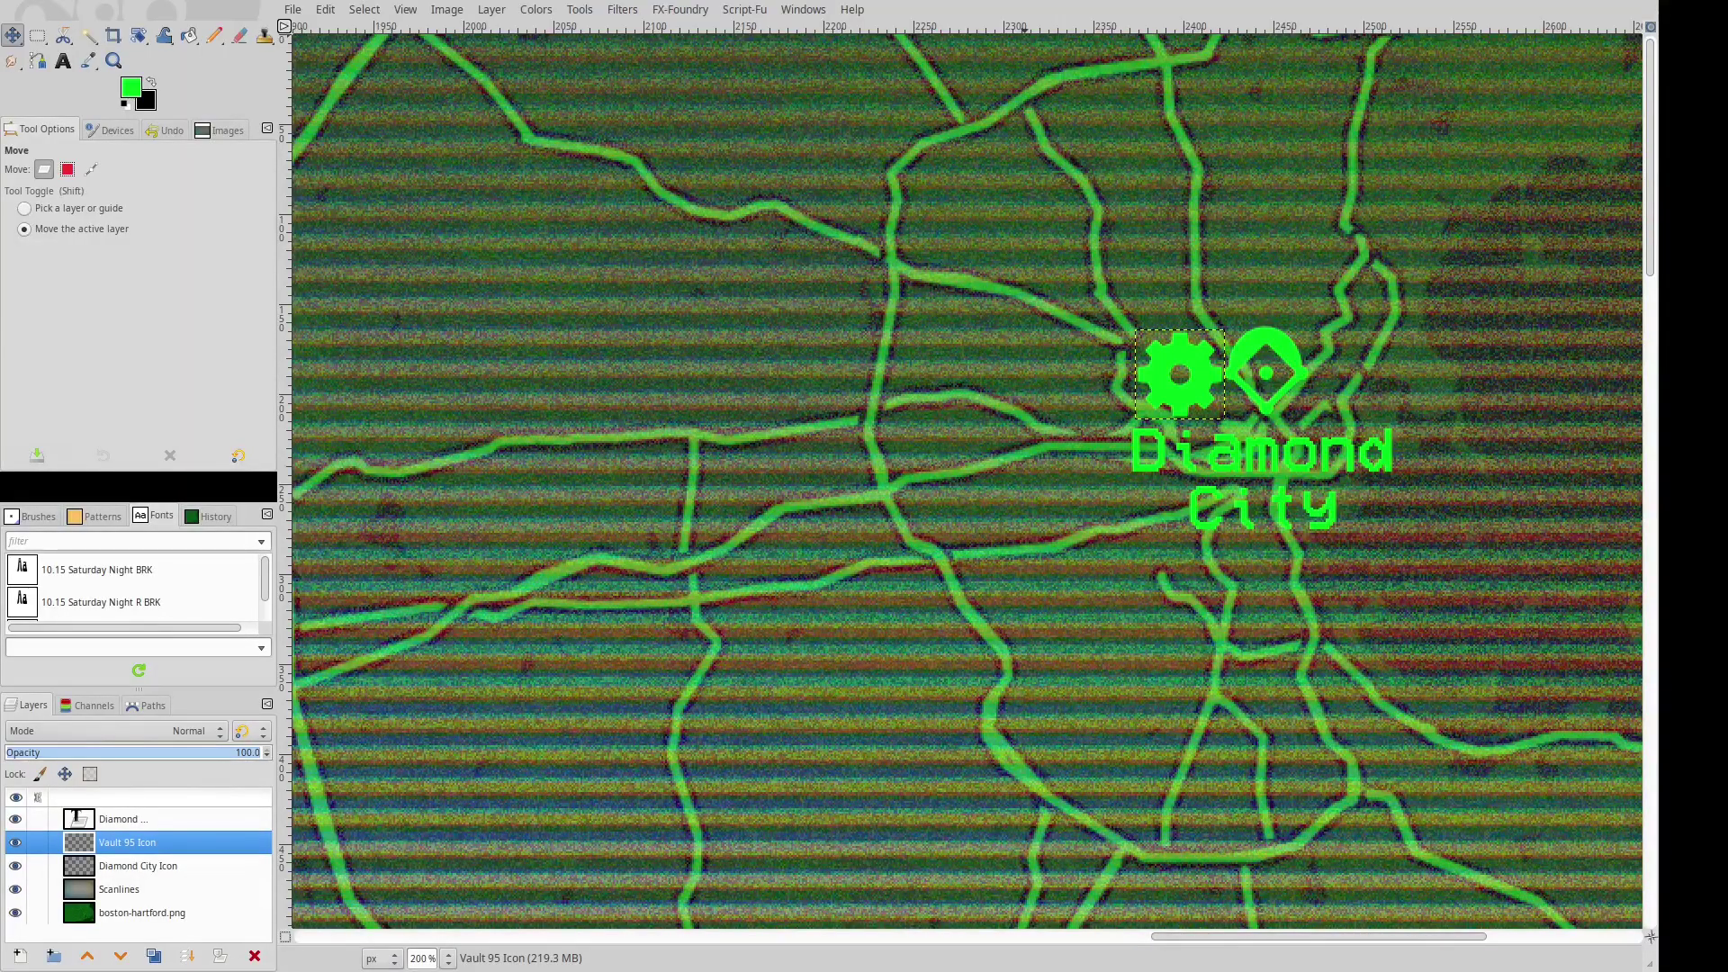
drag(1180, 373, 1268, 230)
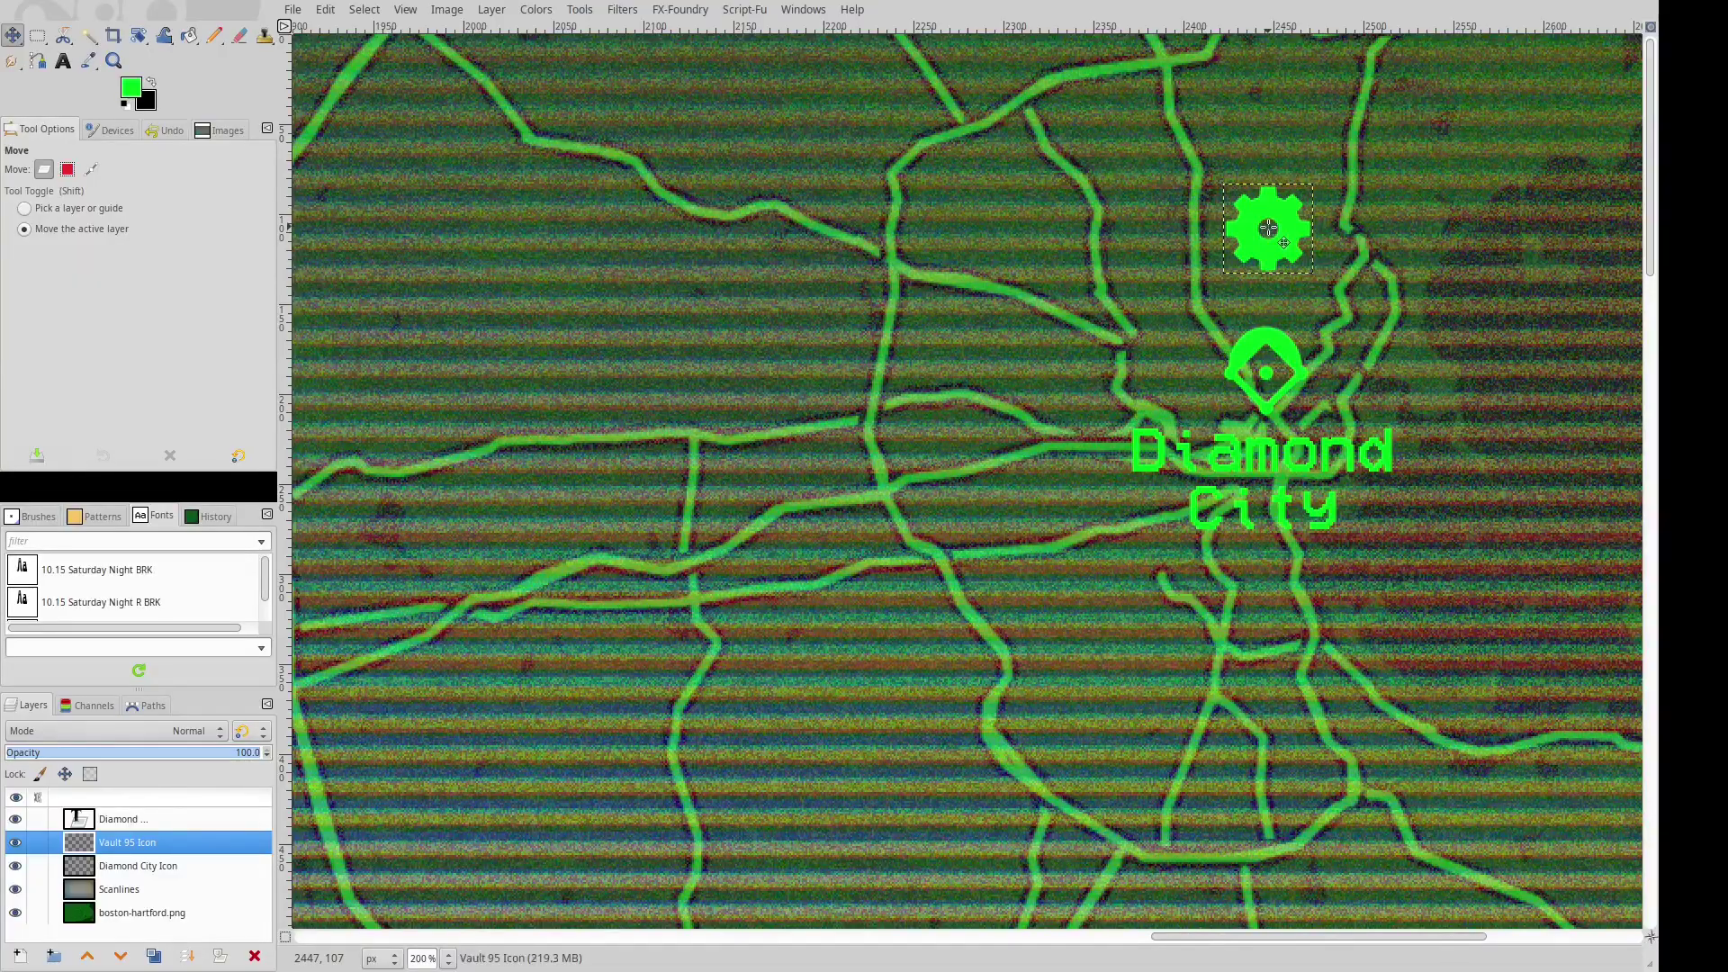
Add a "Vault 95" text label at 36 px and position it centred directly below the gear icon.
click(62, 60)
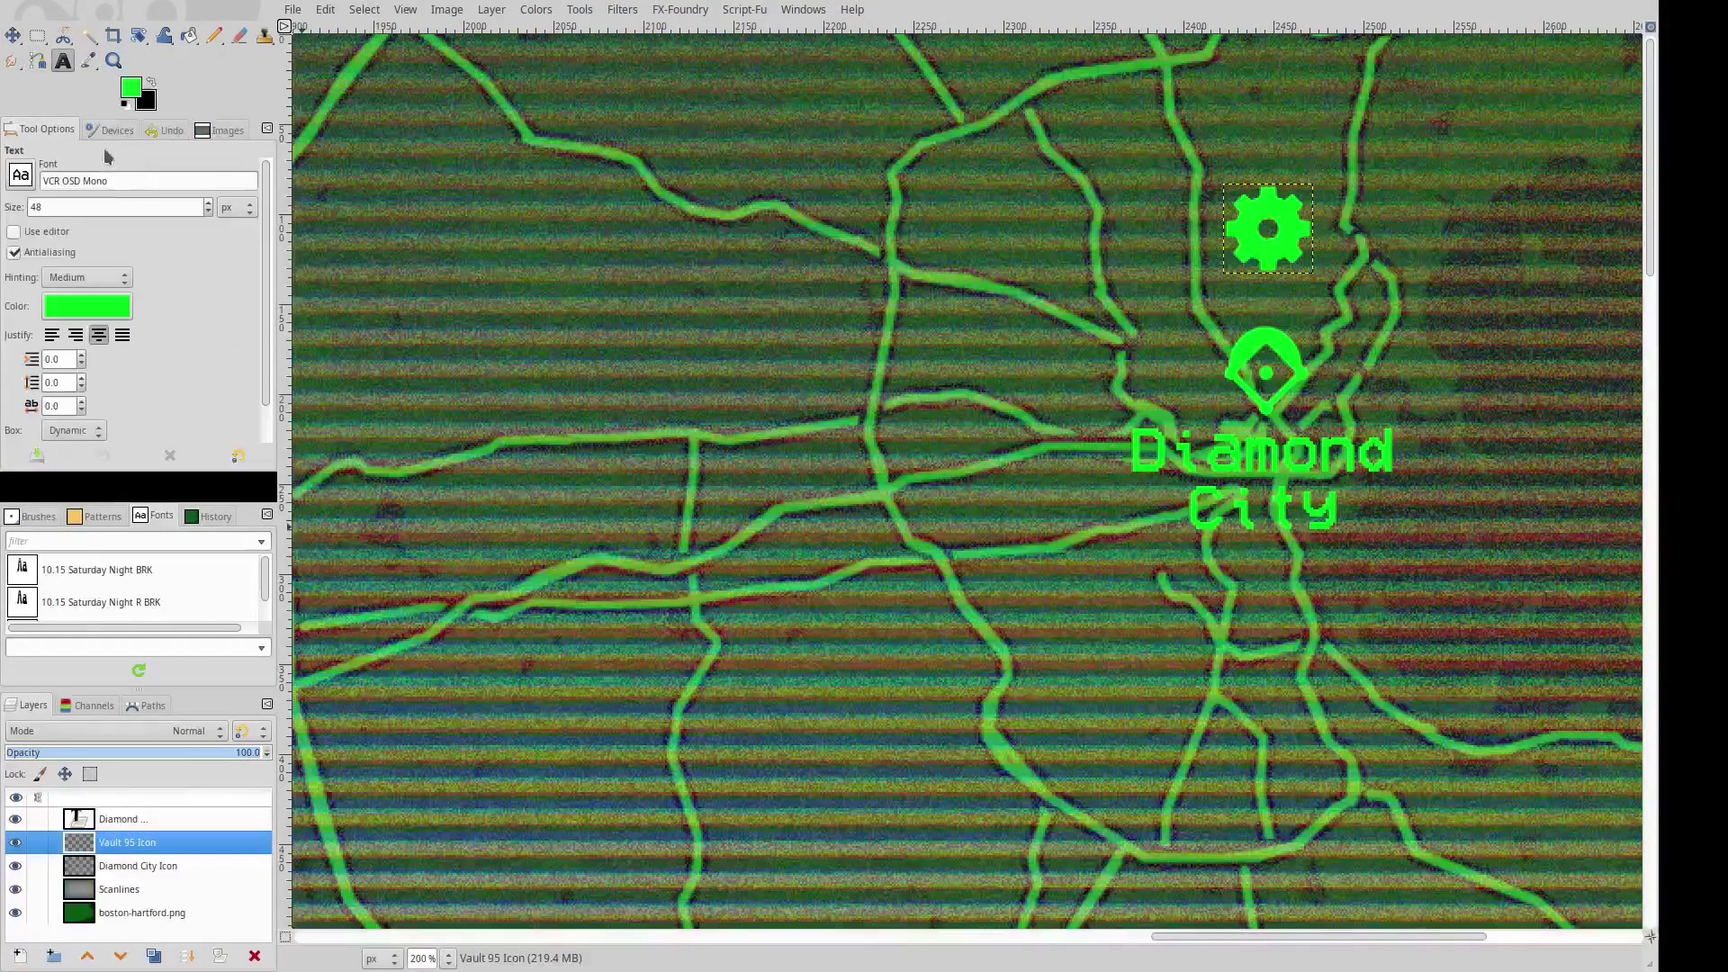
triple_click(68, 207)
text(36)
click(1189, 289)
text(Vault)
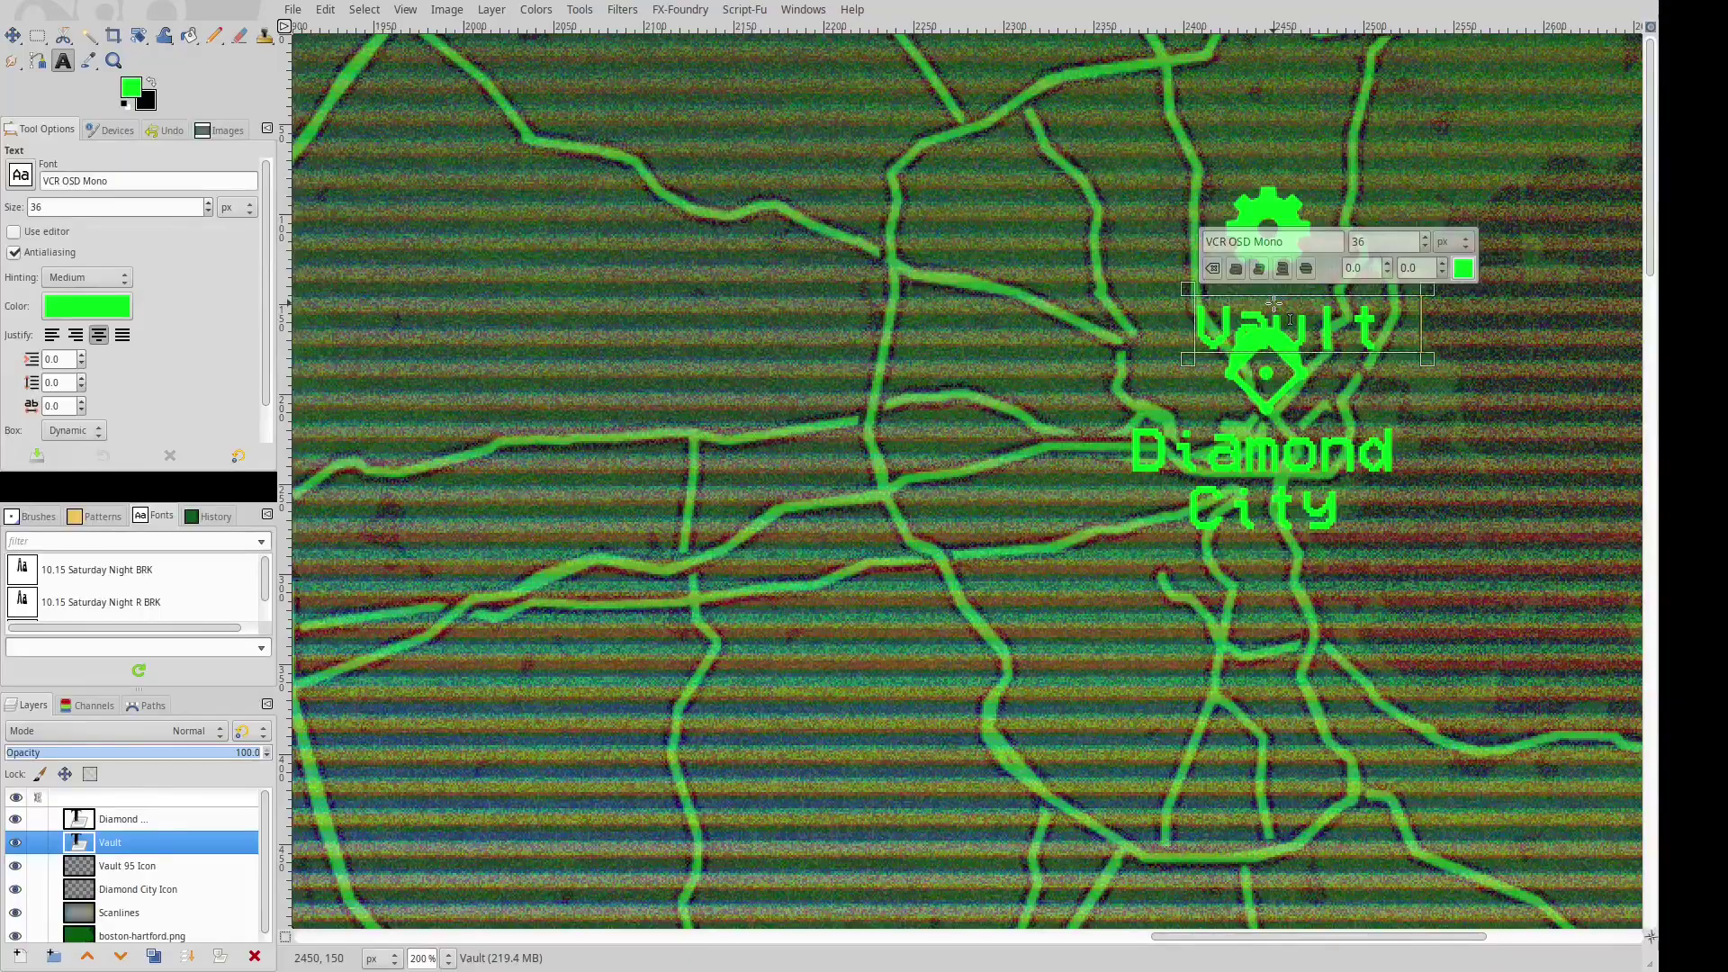
text( 95)
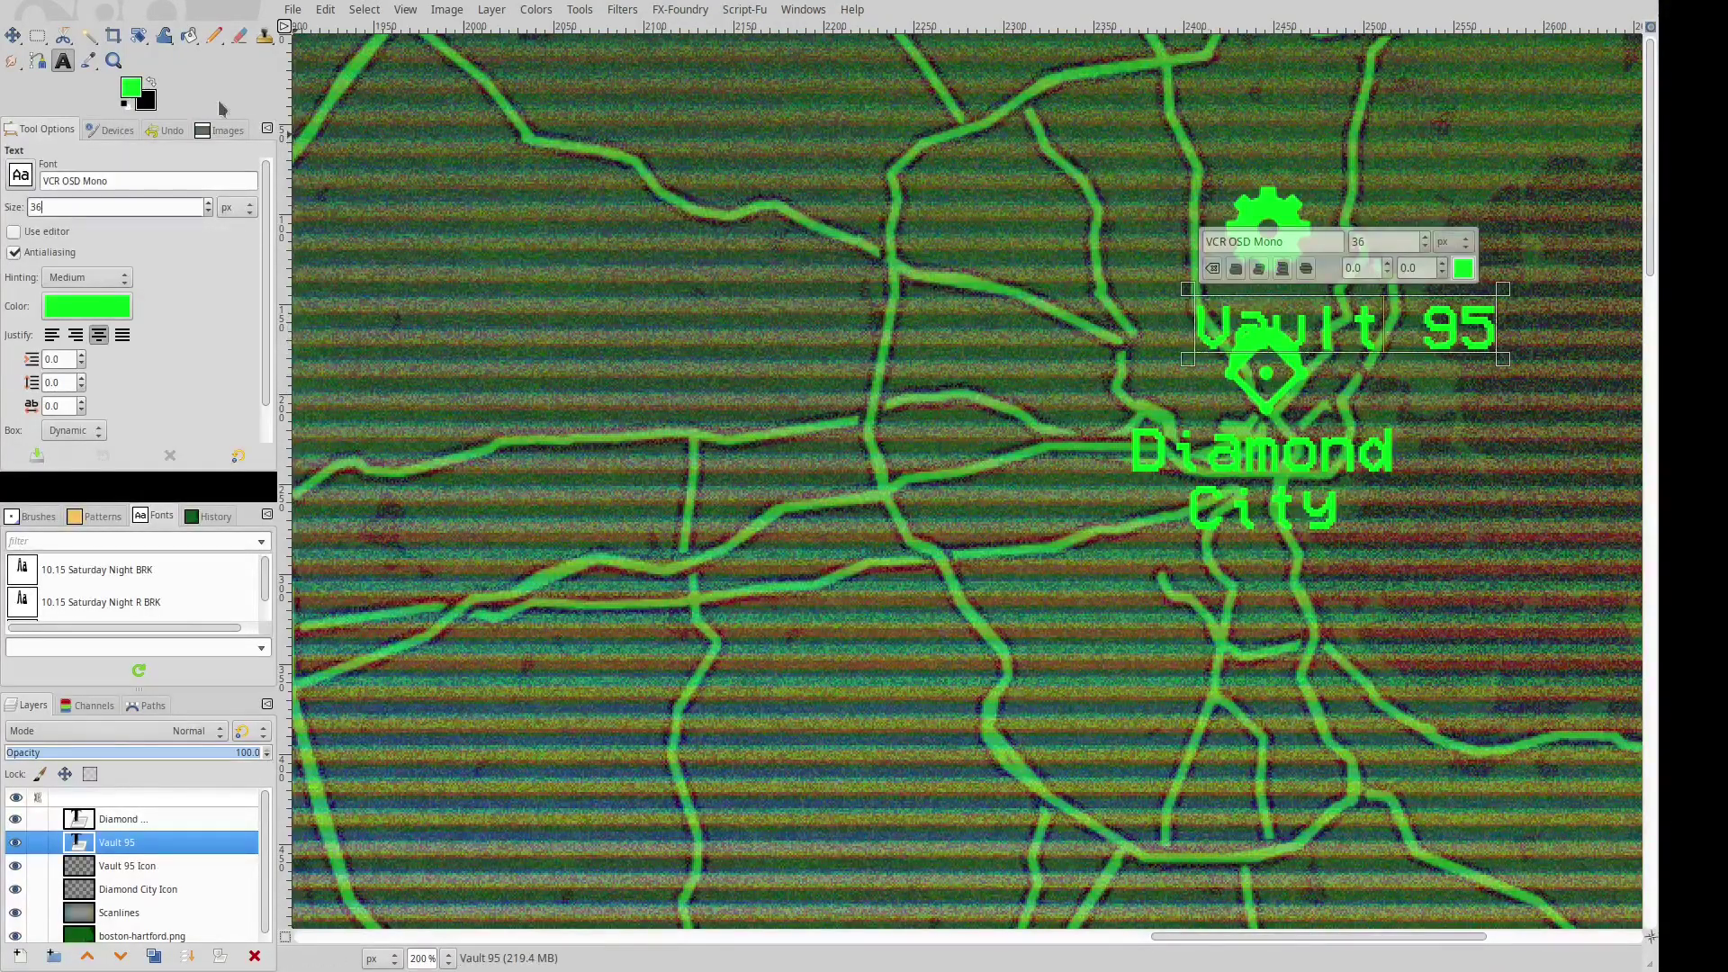
text(m)
drag(1347, 326, 1260, 291)
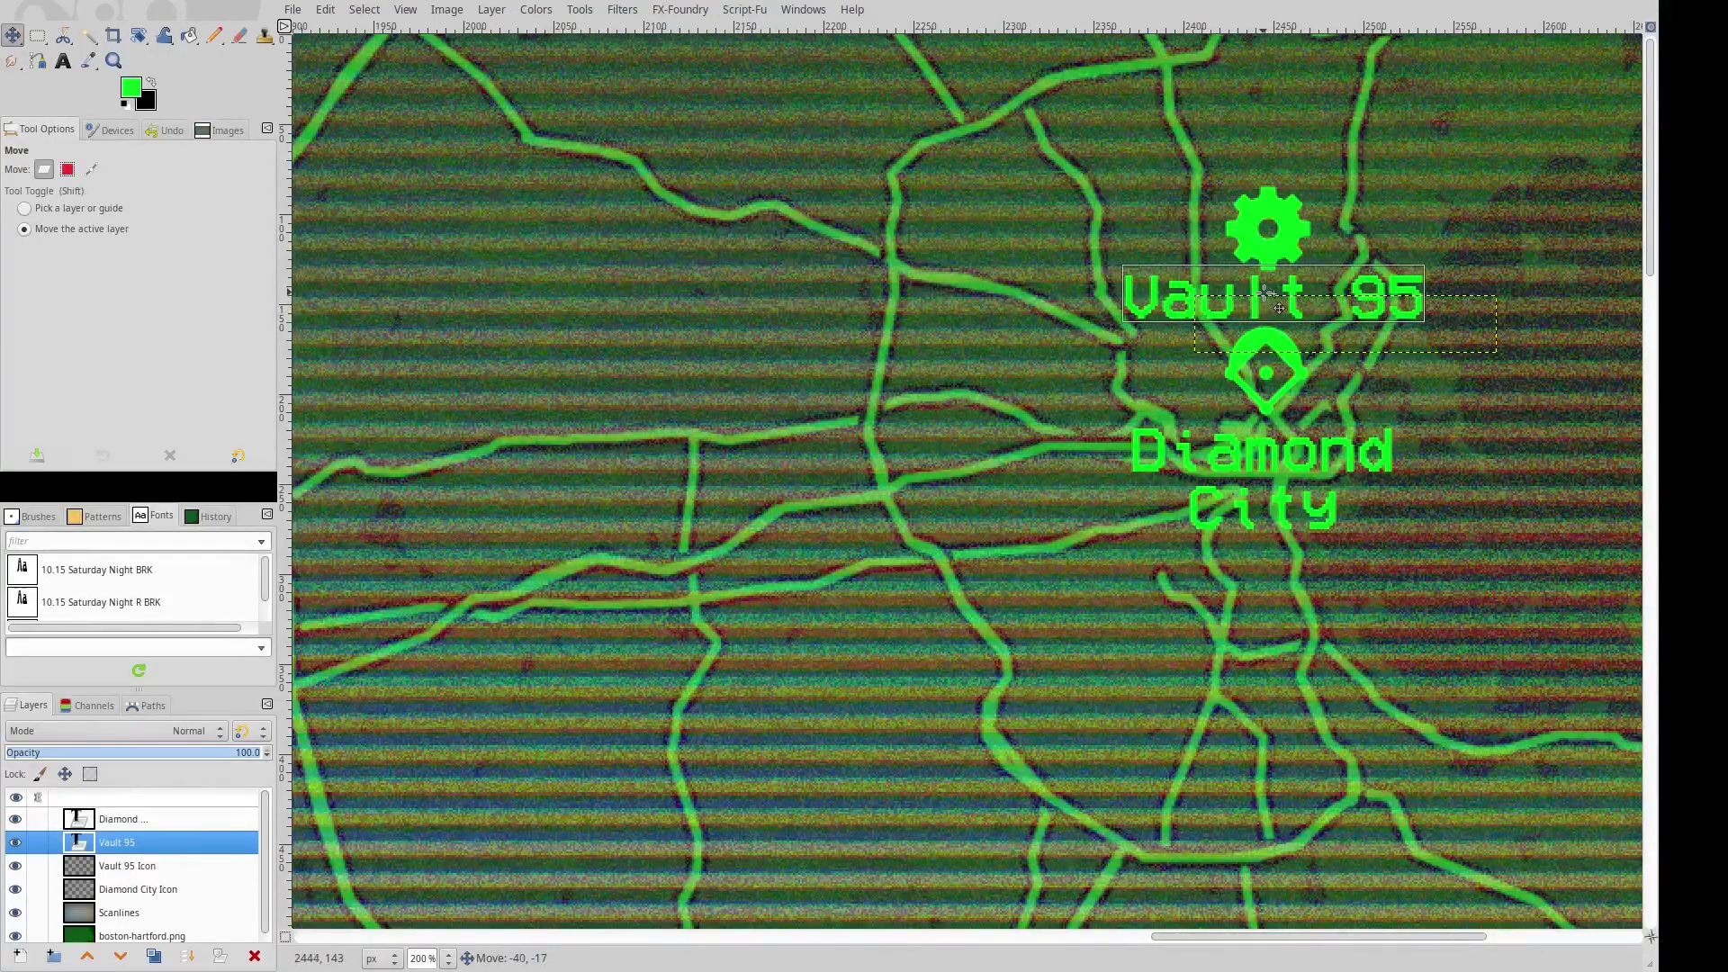
Merge the Vault 95 text layer down into its icon layer and rename the merged layer "Vault 95".
click(152, 842)
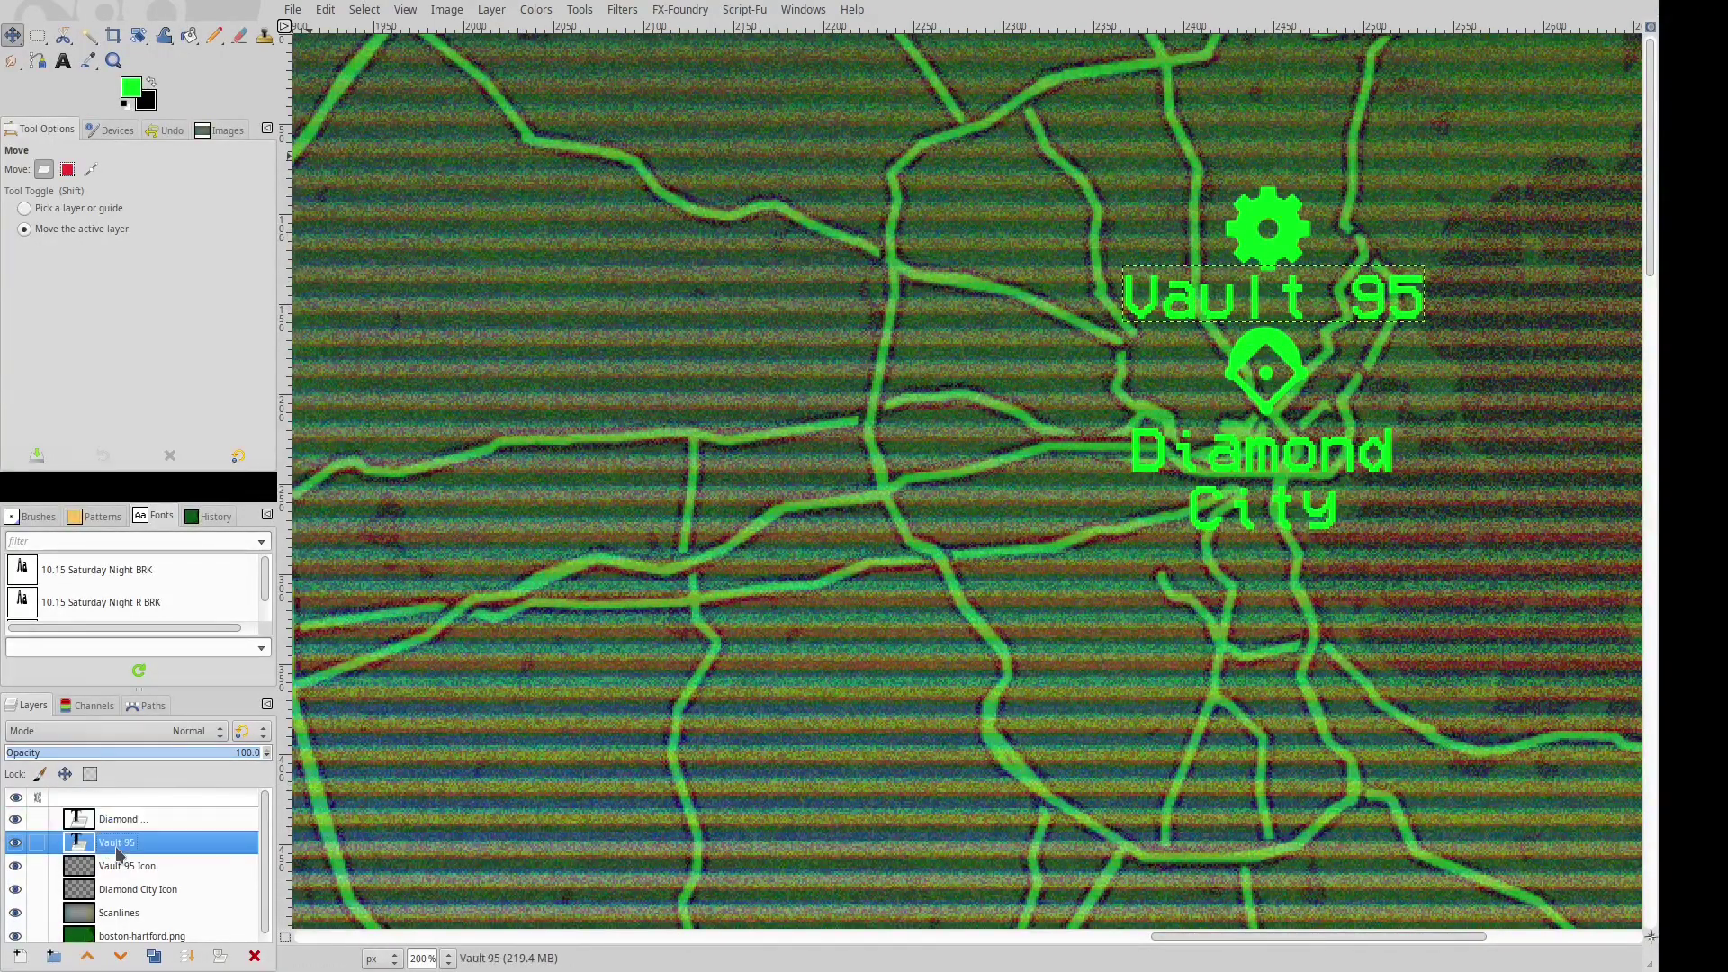
click(190, 958)
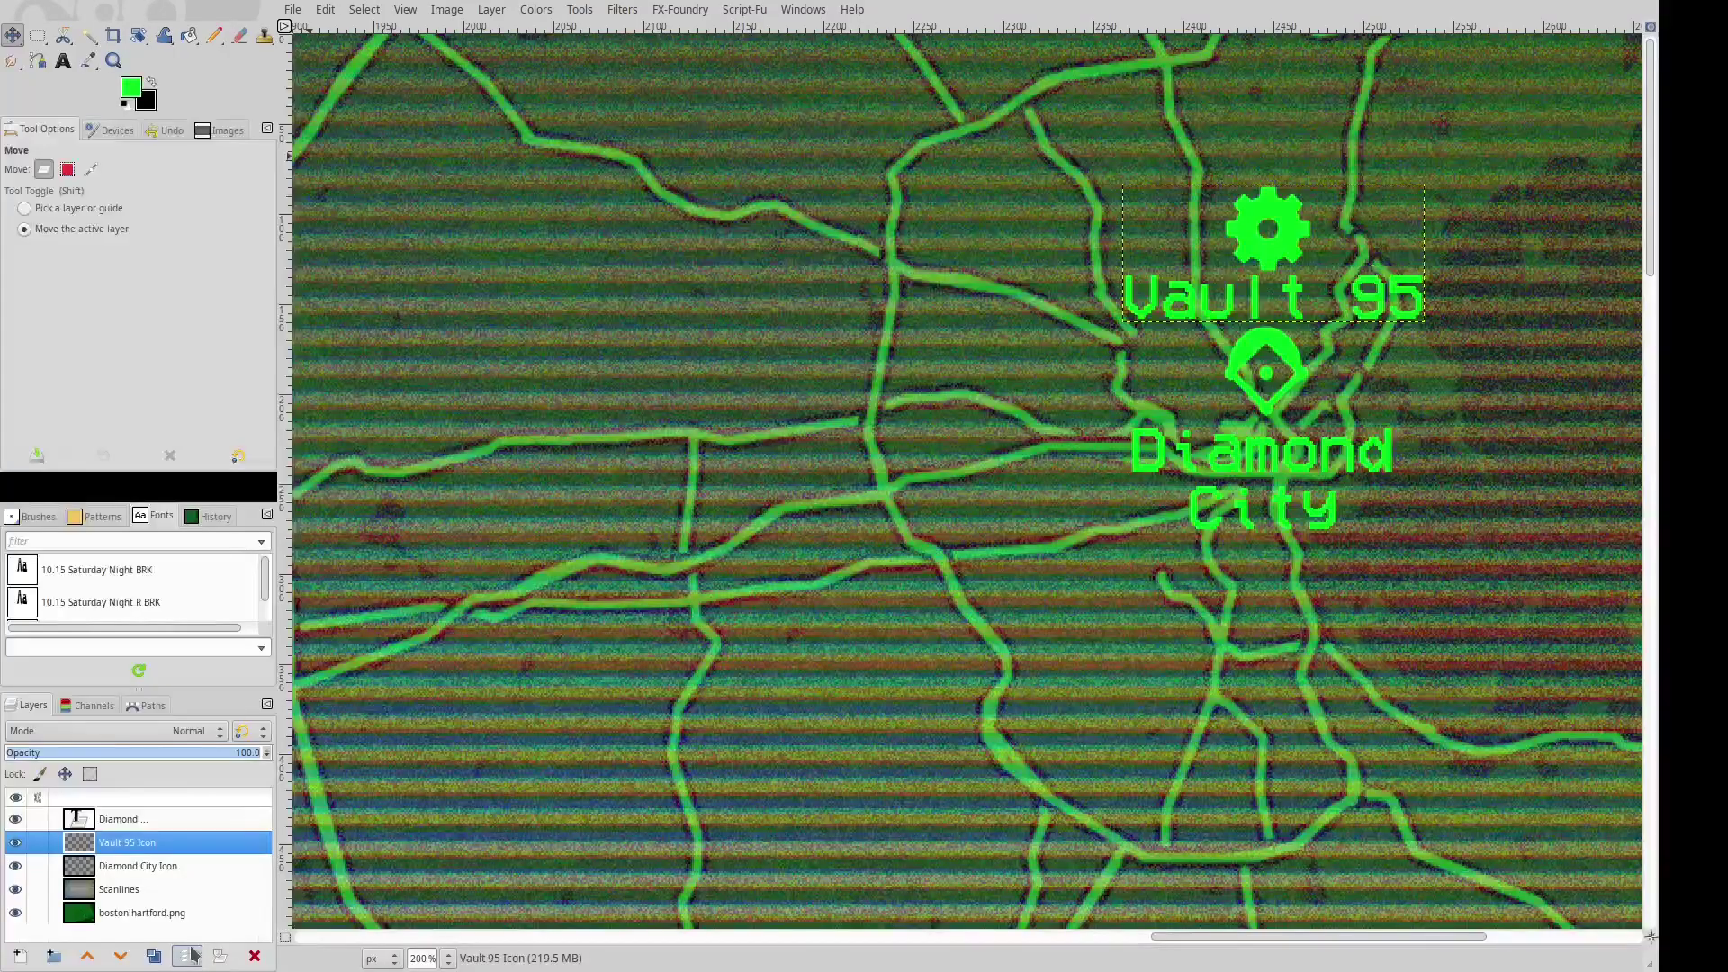
double_click(135, 842)
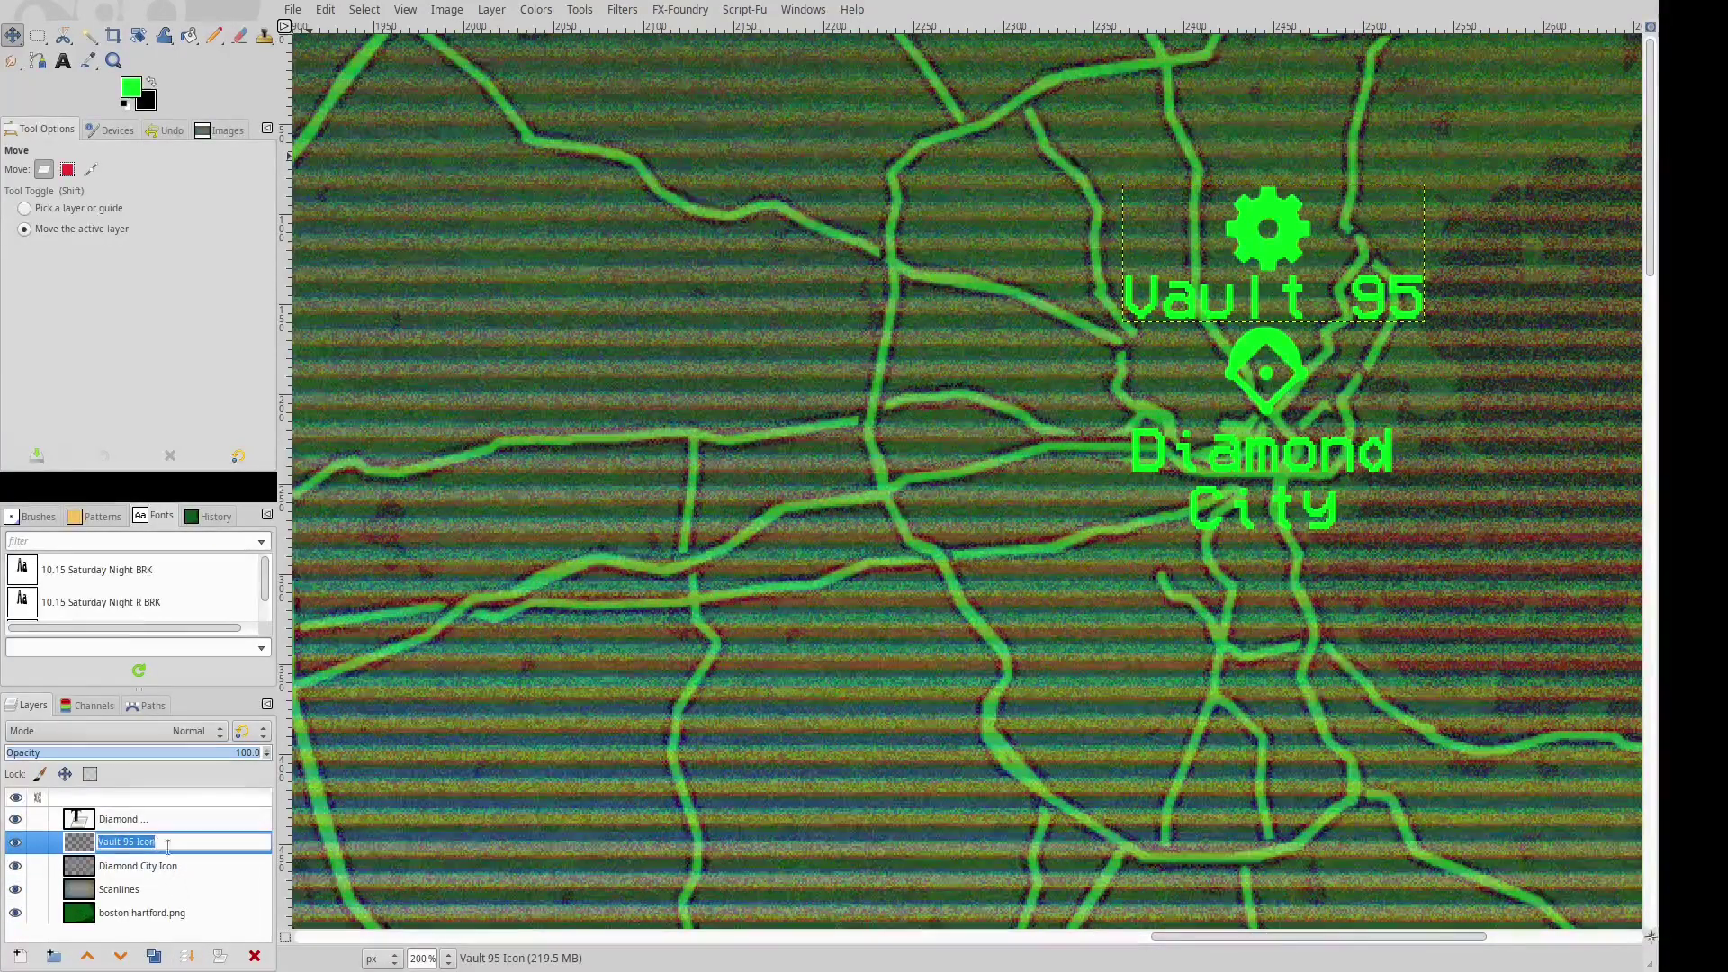
click(171, 847)
key(Return)
Raise the Diamond City Icon layer beneath its label, merge the label down into it and rename the result "Diamond City".
click(135, 866)
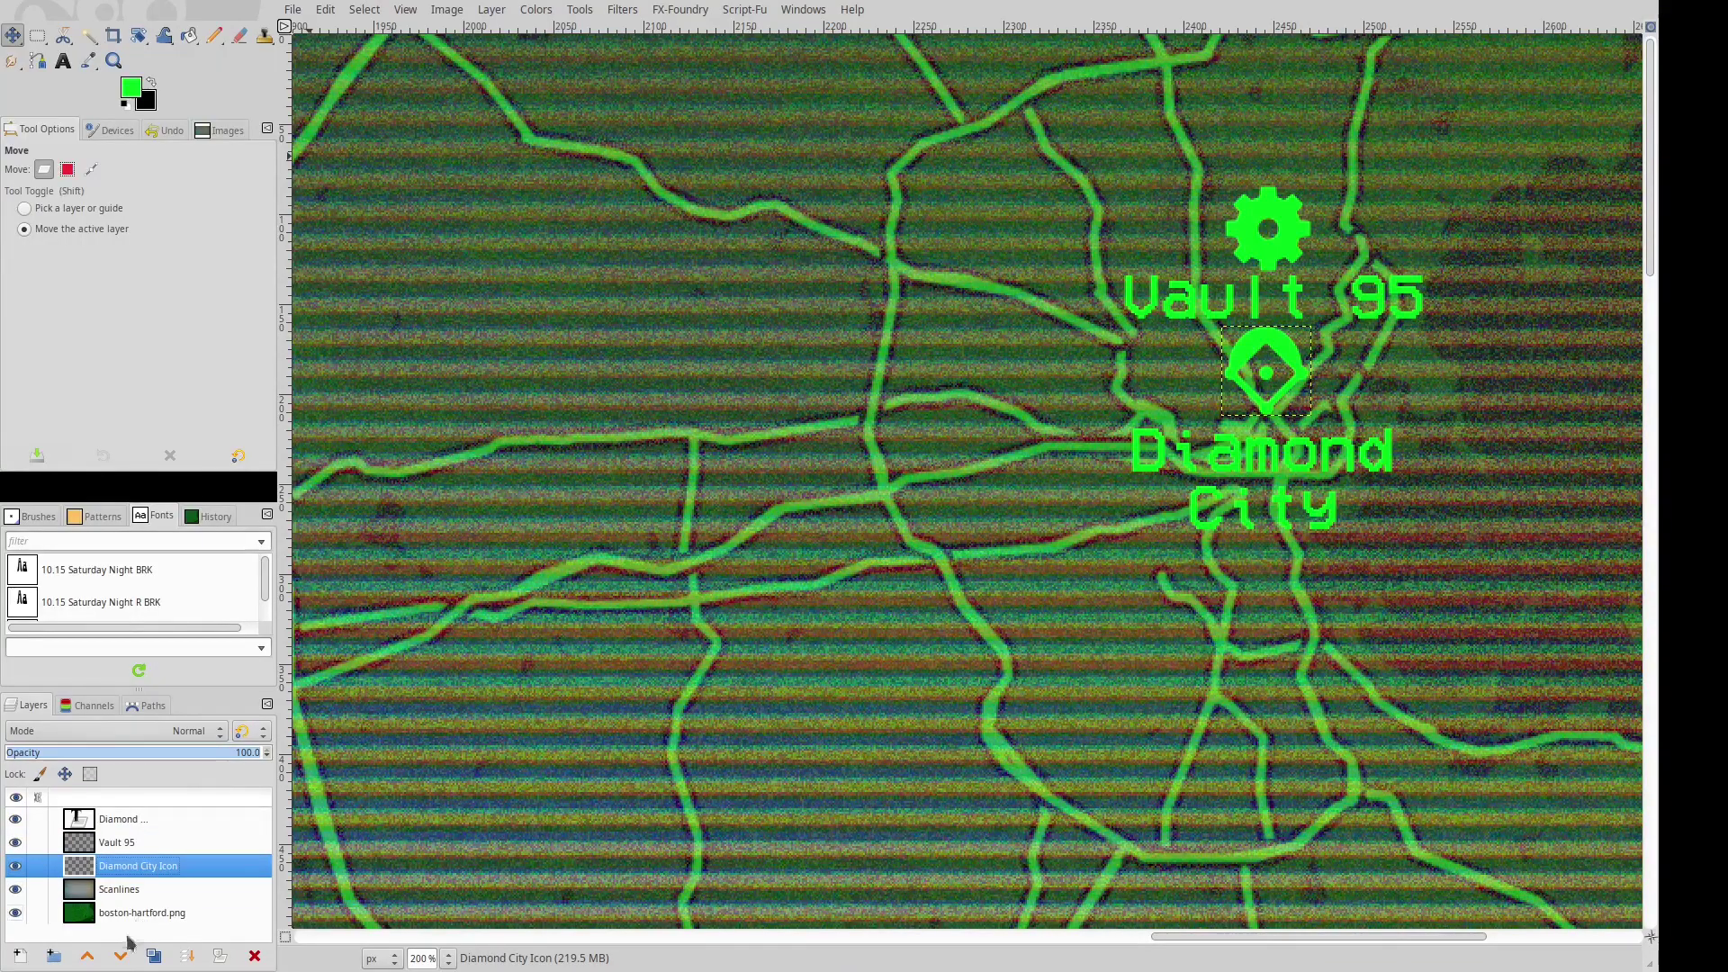
click(87, 956)
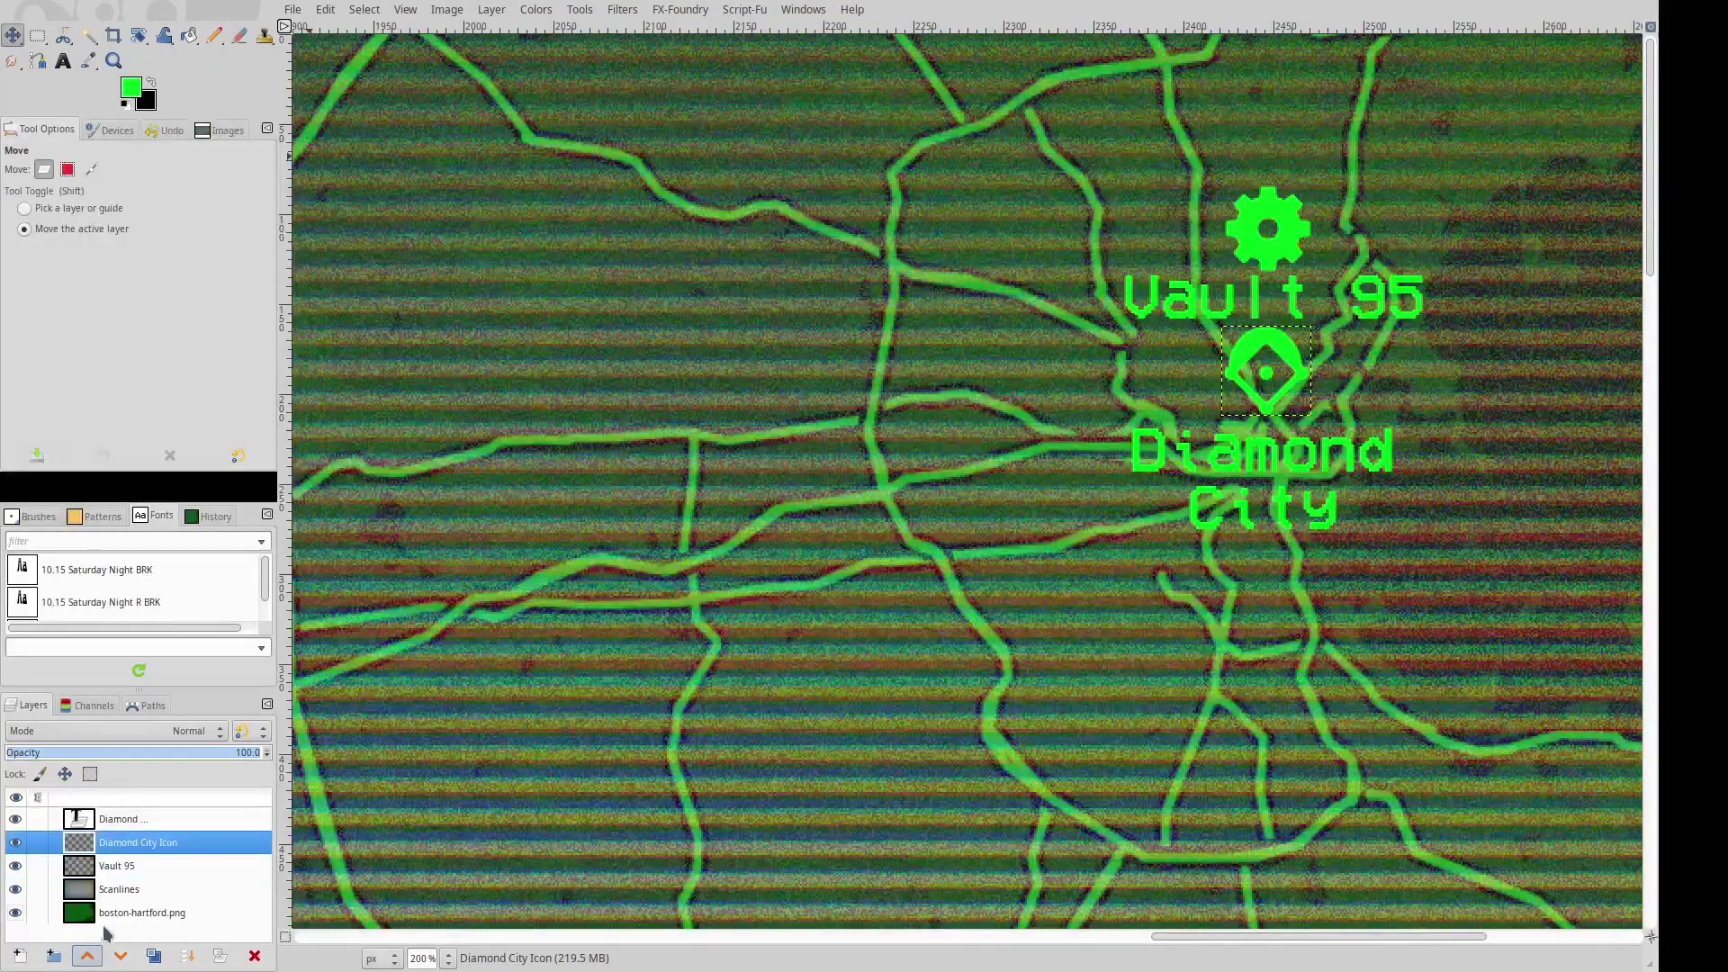
click(136, 817)
click(187, 957)
double_click(153, 819)
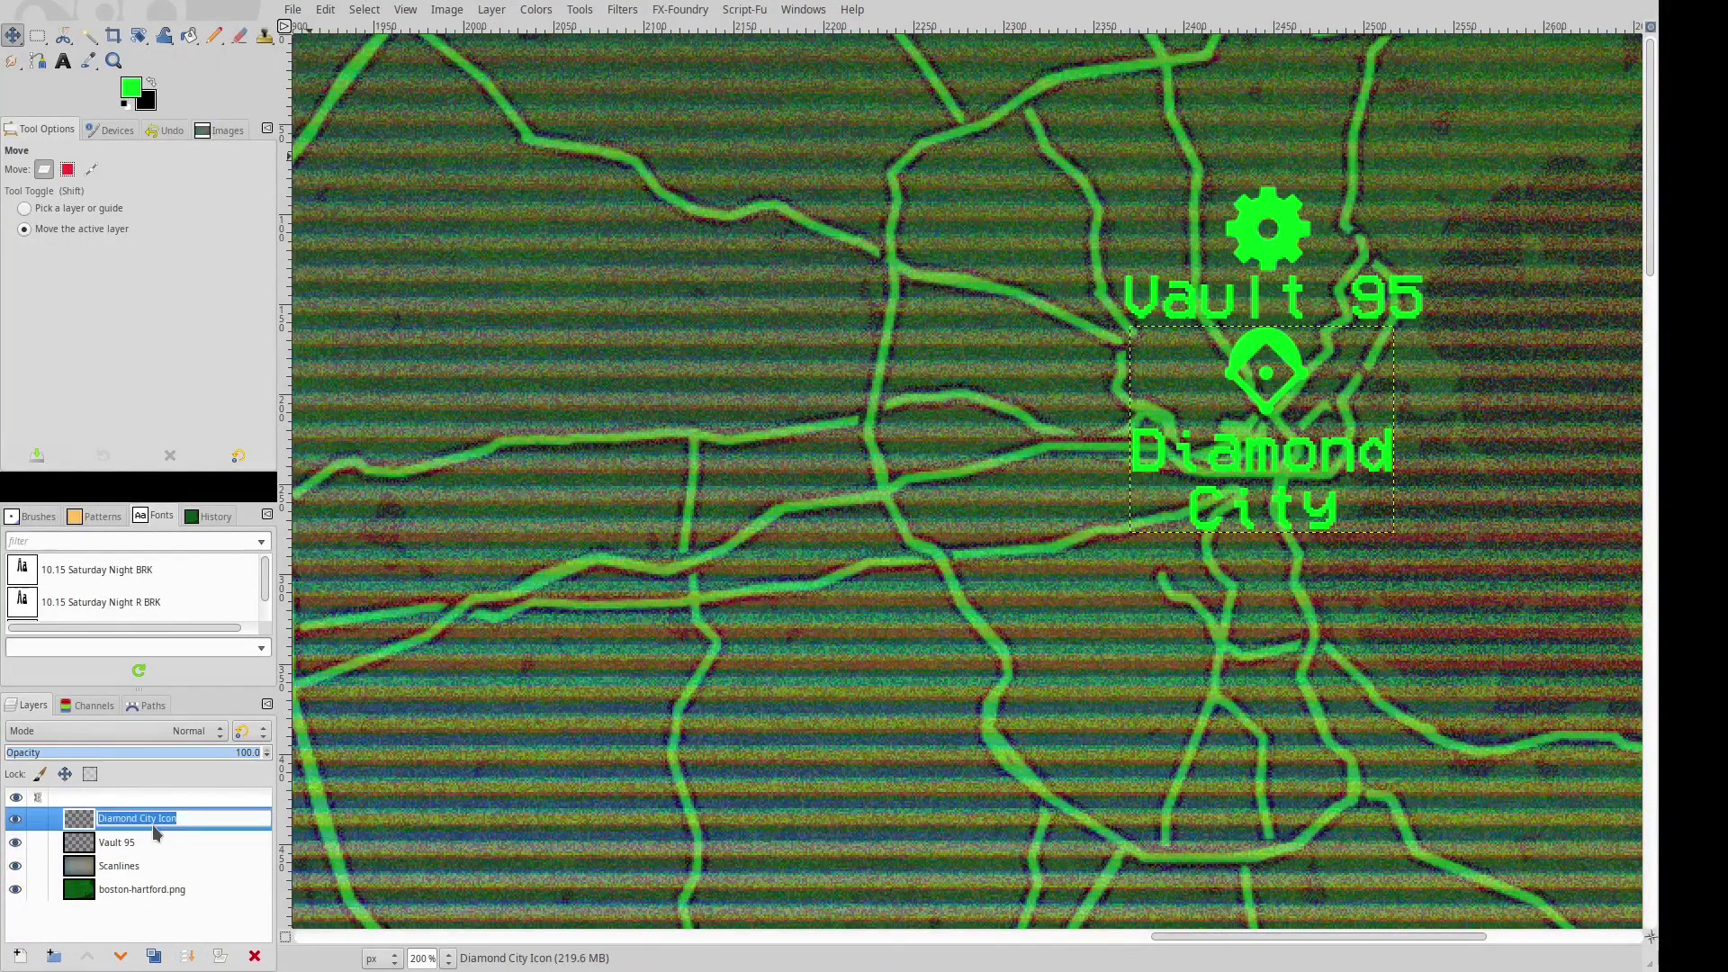
click(187, 817)
key(Return)
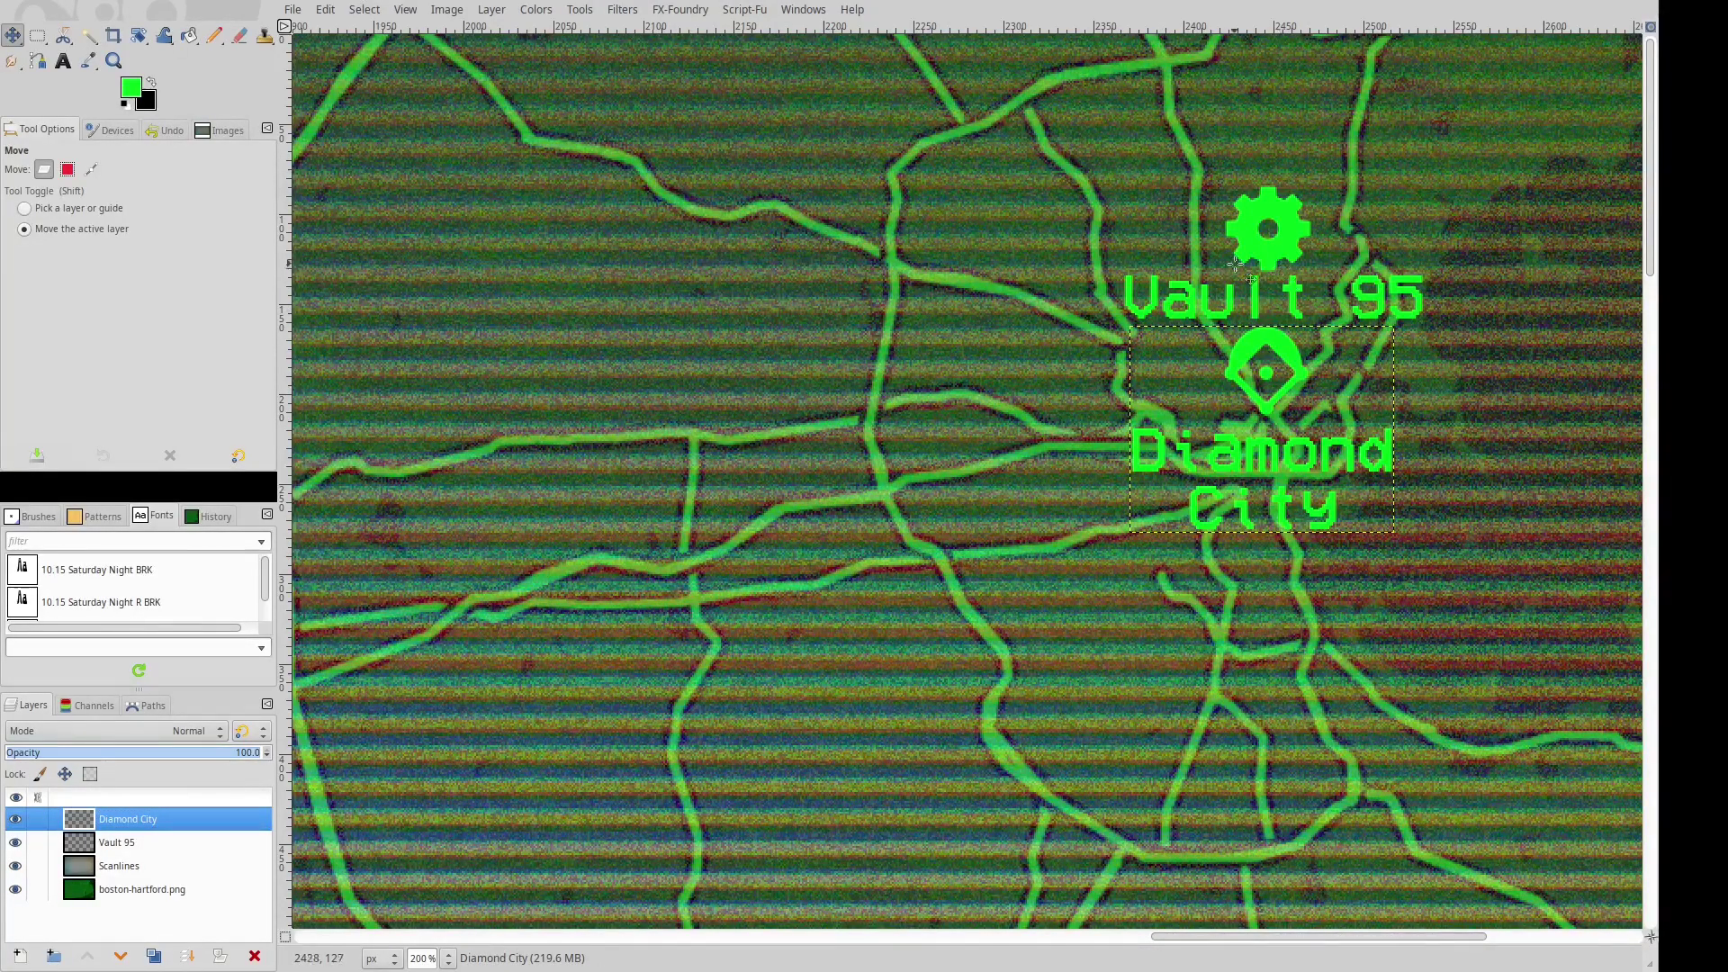
click(109, 844)
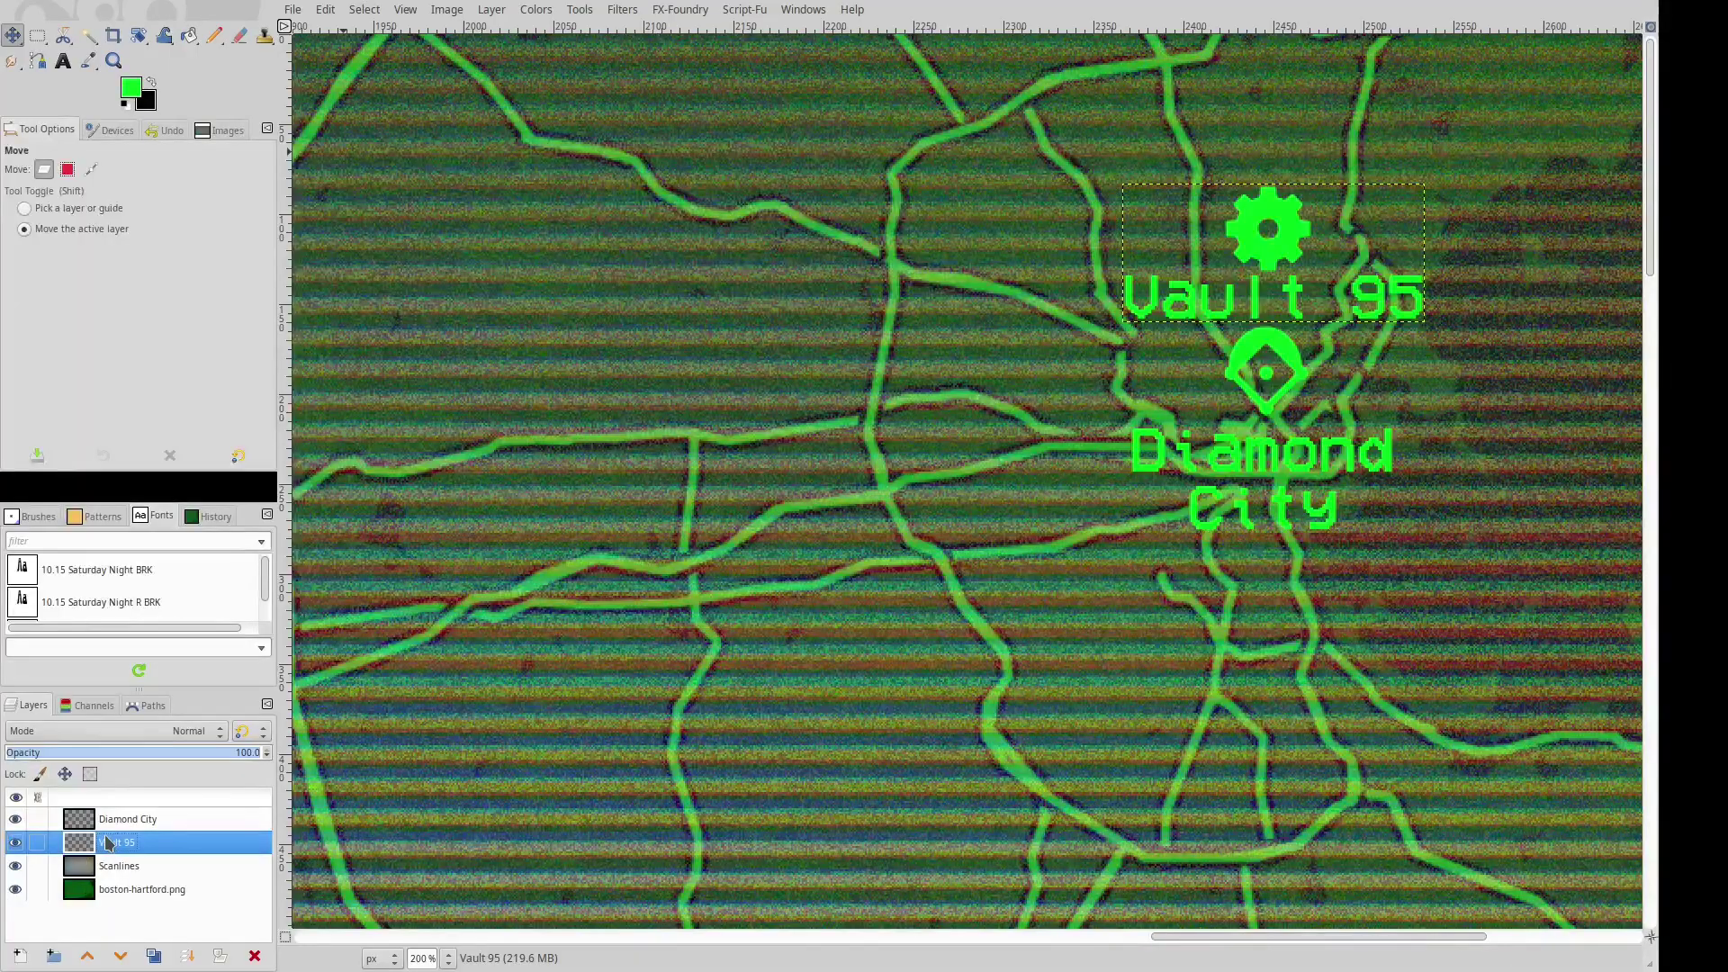
scroll(891, 564, down, 3)
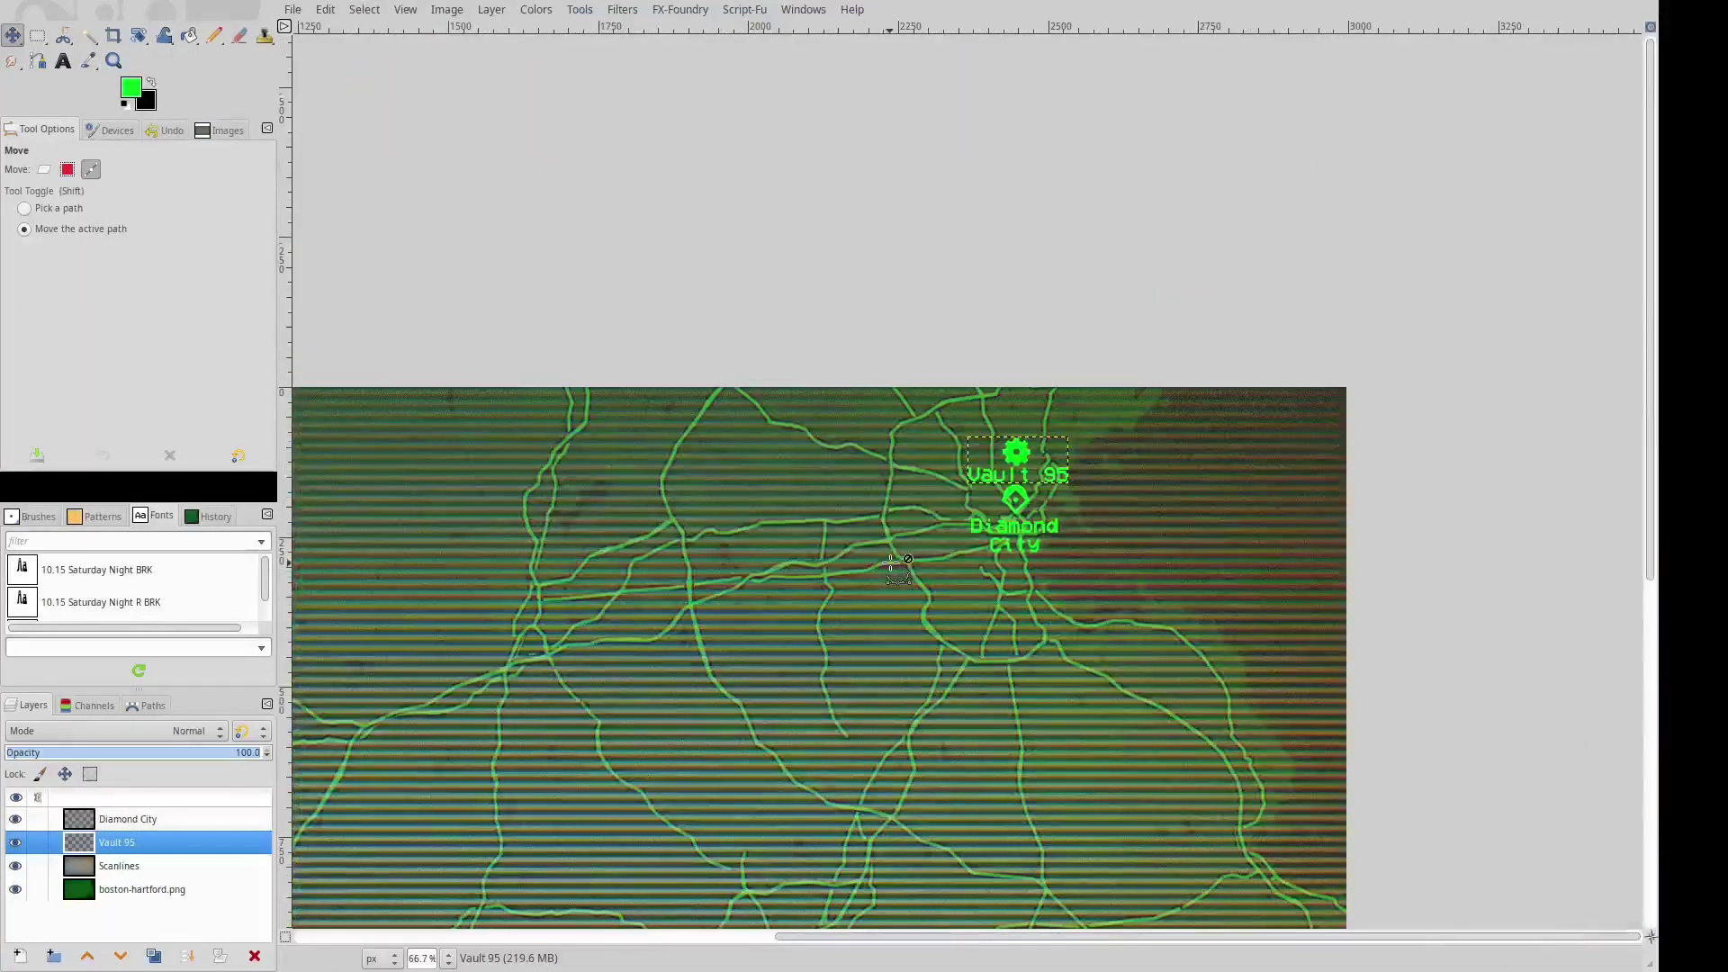
scroll(891, 564, up, 1)
drag(748, 664, 815, 595)
key(ctrl+z)
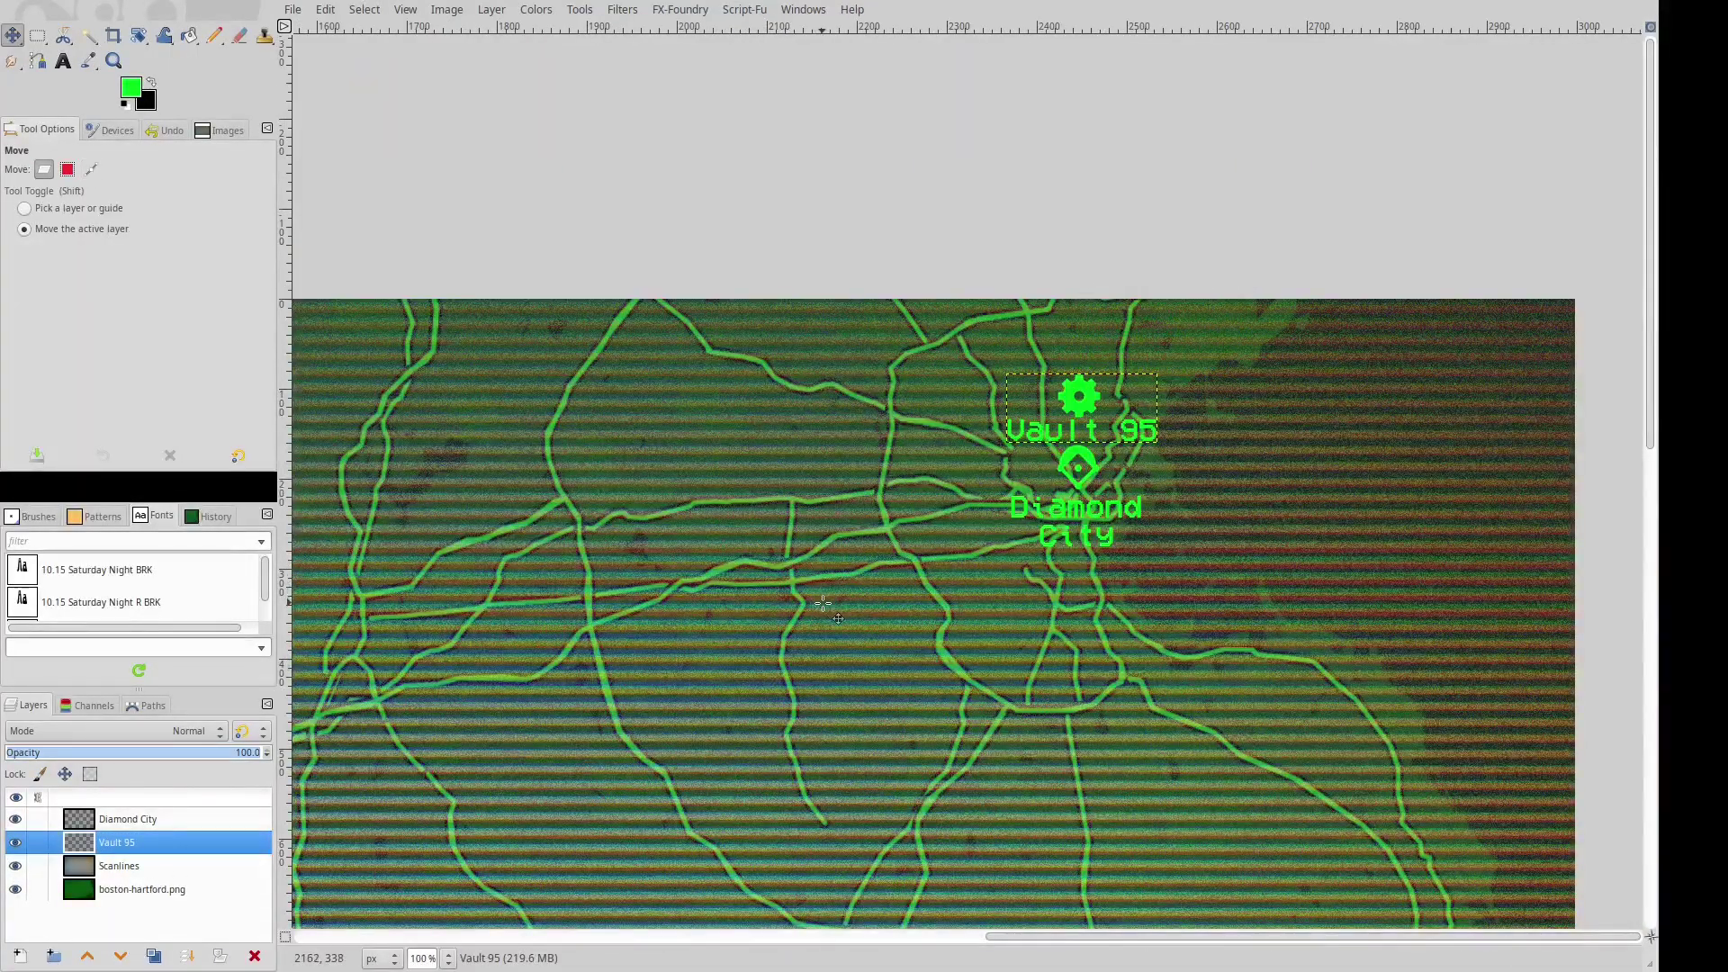
Examine the road network across the whole map, from the Boston markers westward, at 50% zoom.
mouse_move(1644, 439)
mouse_down()
mouse_move(1644, 574)
mouse_move(1643, 440)
mouse_up()
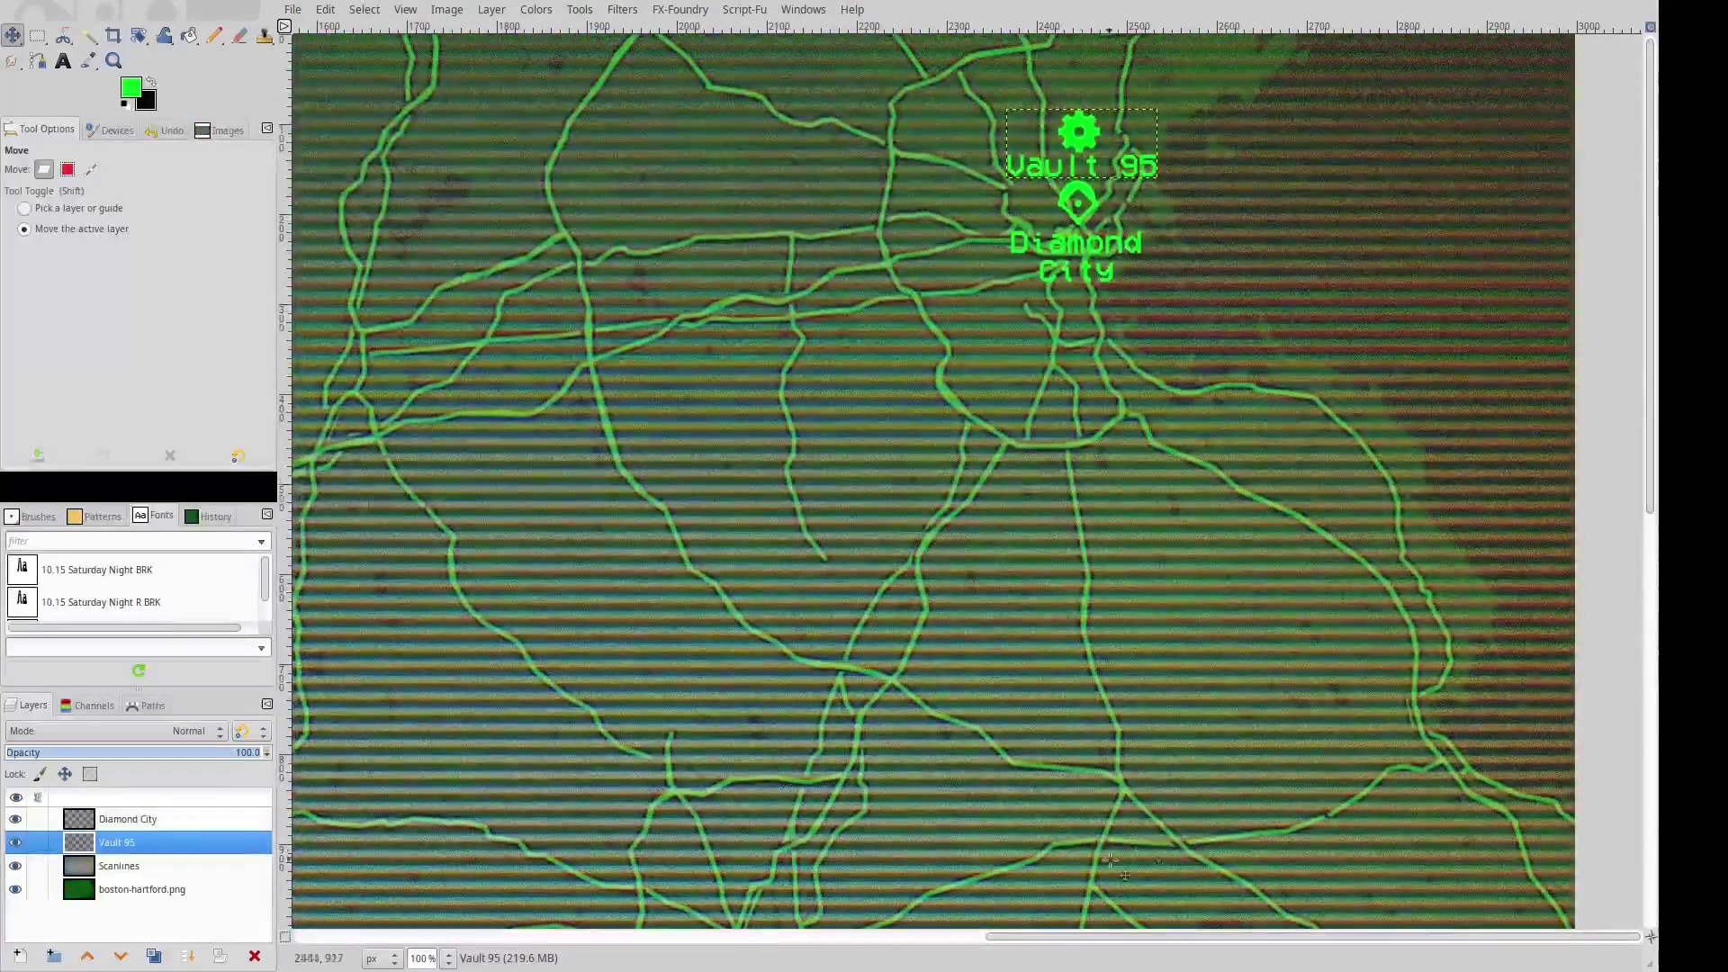
drag(1034, 936, 702, 918)
click(91, 169)
key(minus)
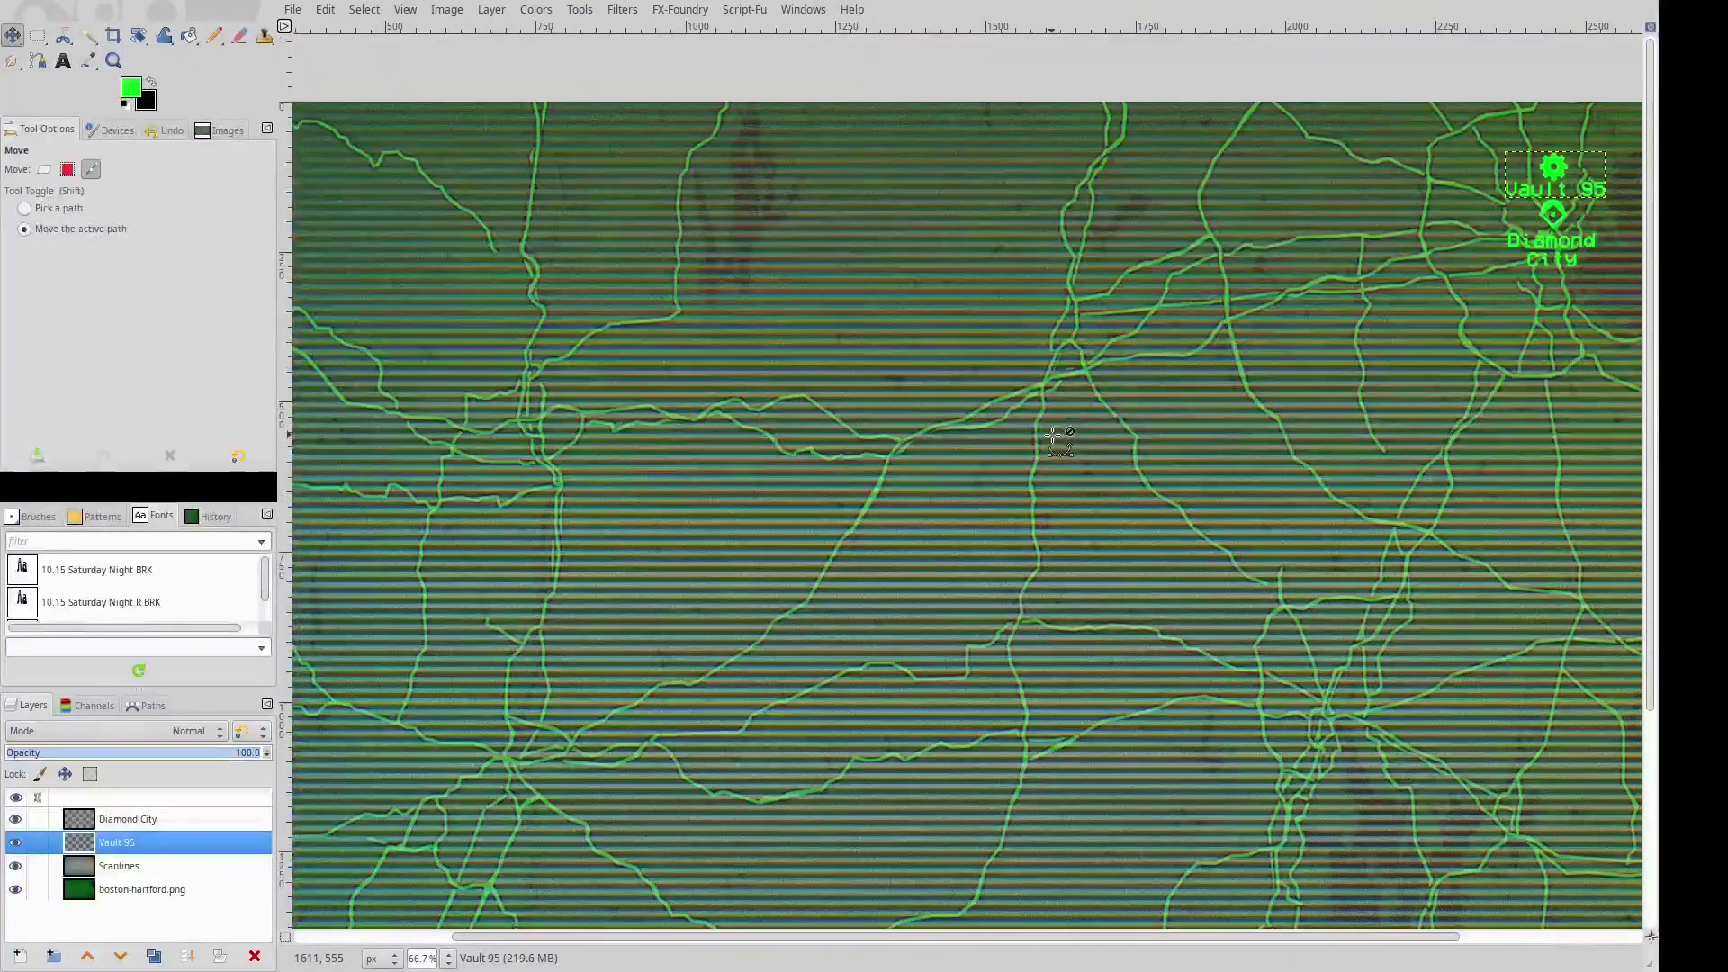
key(minus)
scroll(738, 522, down, 2)
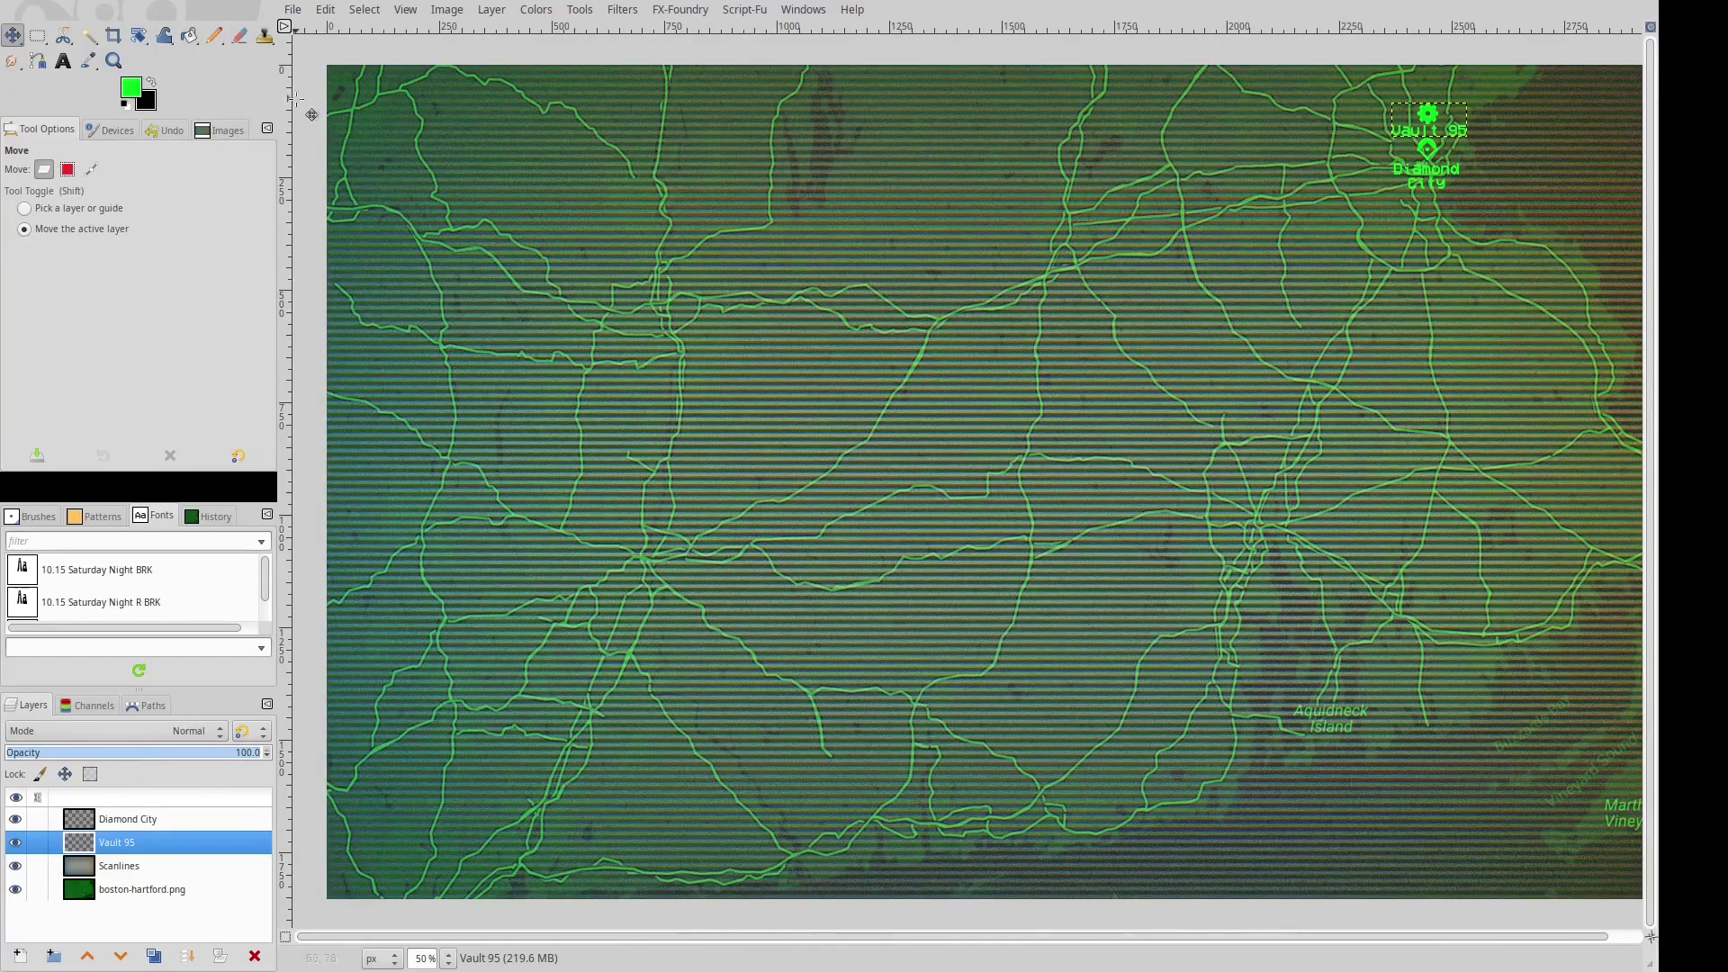
Open the image file chooser on the Map Icons folder and preview its marker icons one by one, from Airport.png through Vault.png.
click(294, 11)
key(Escape)
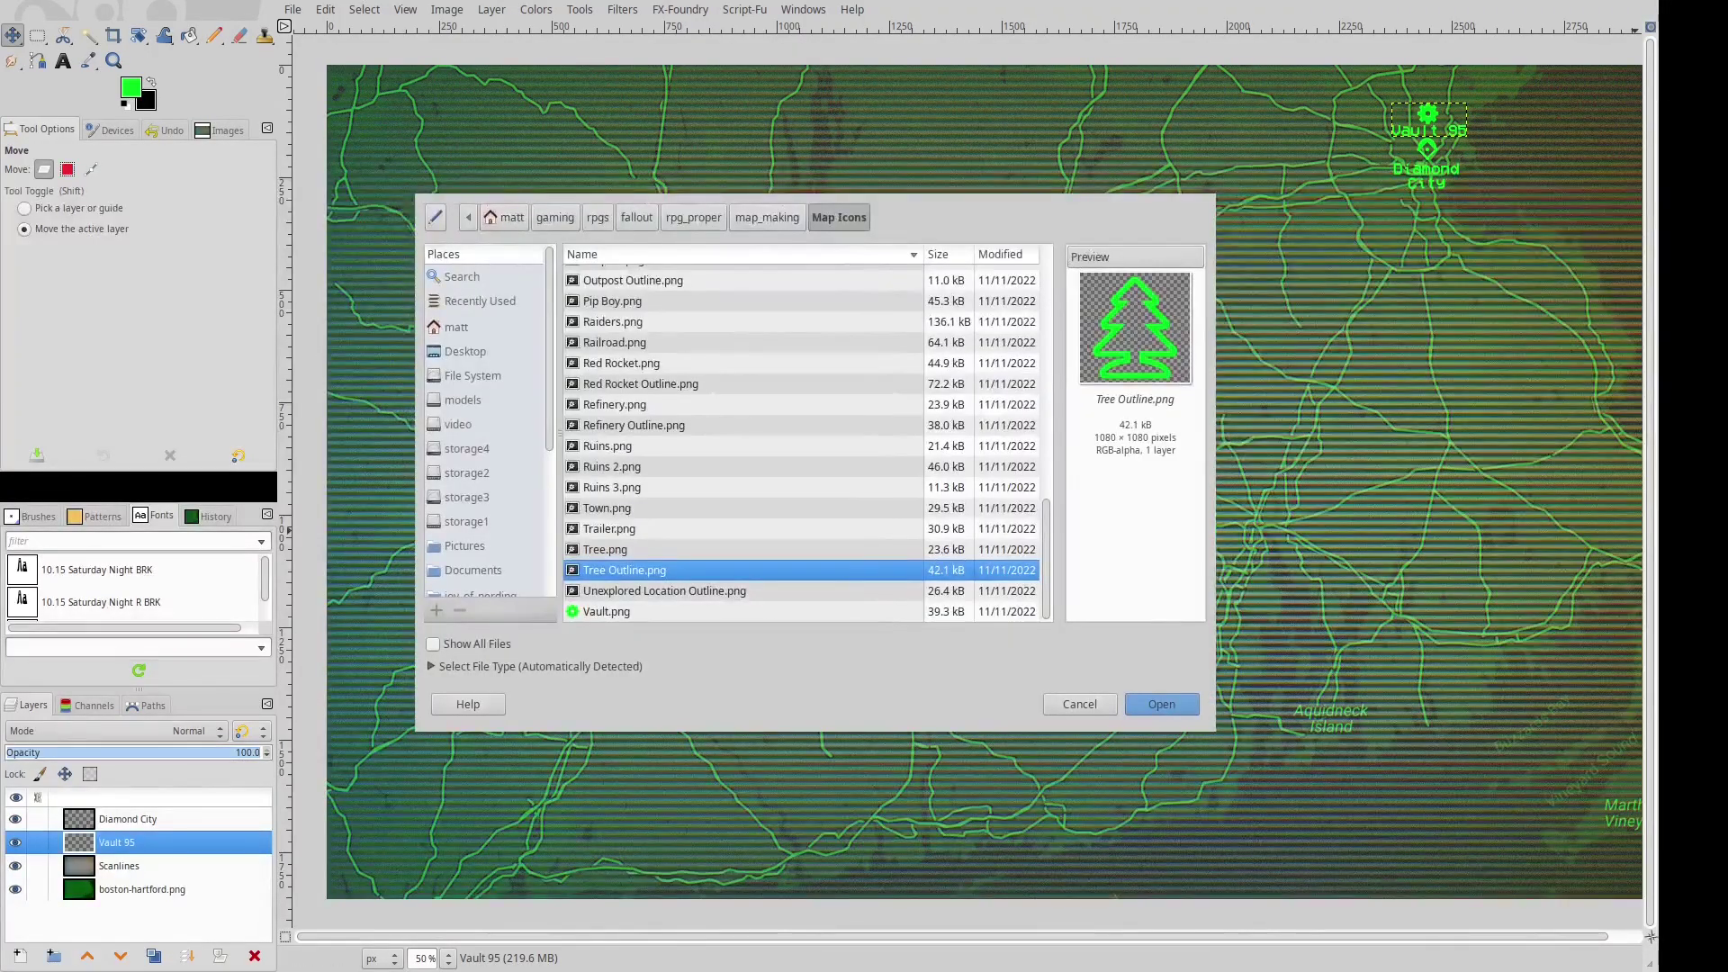
scroll(763, 579, up, 10)
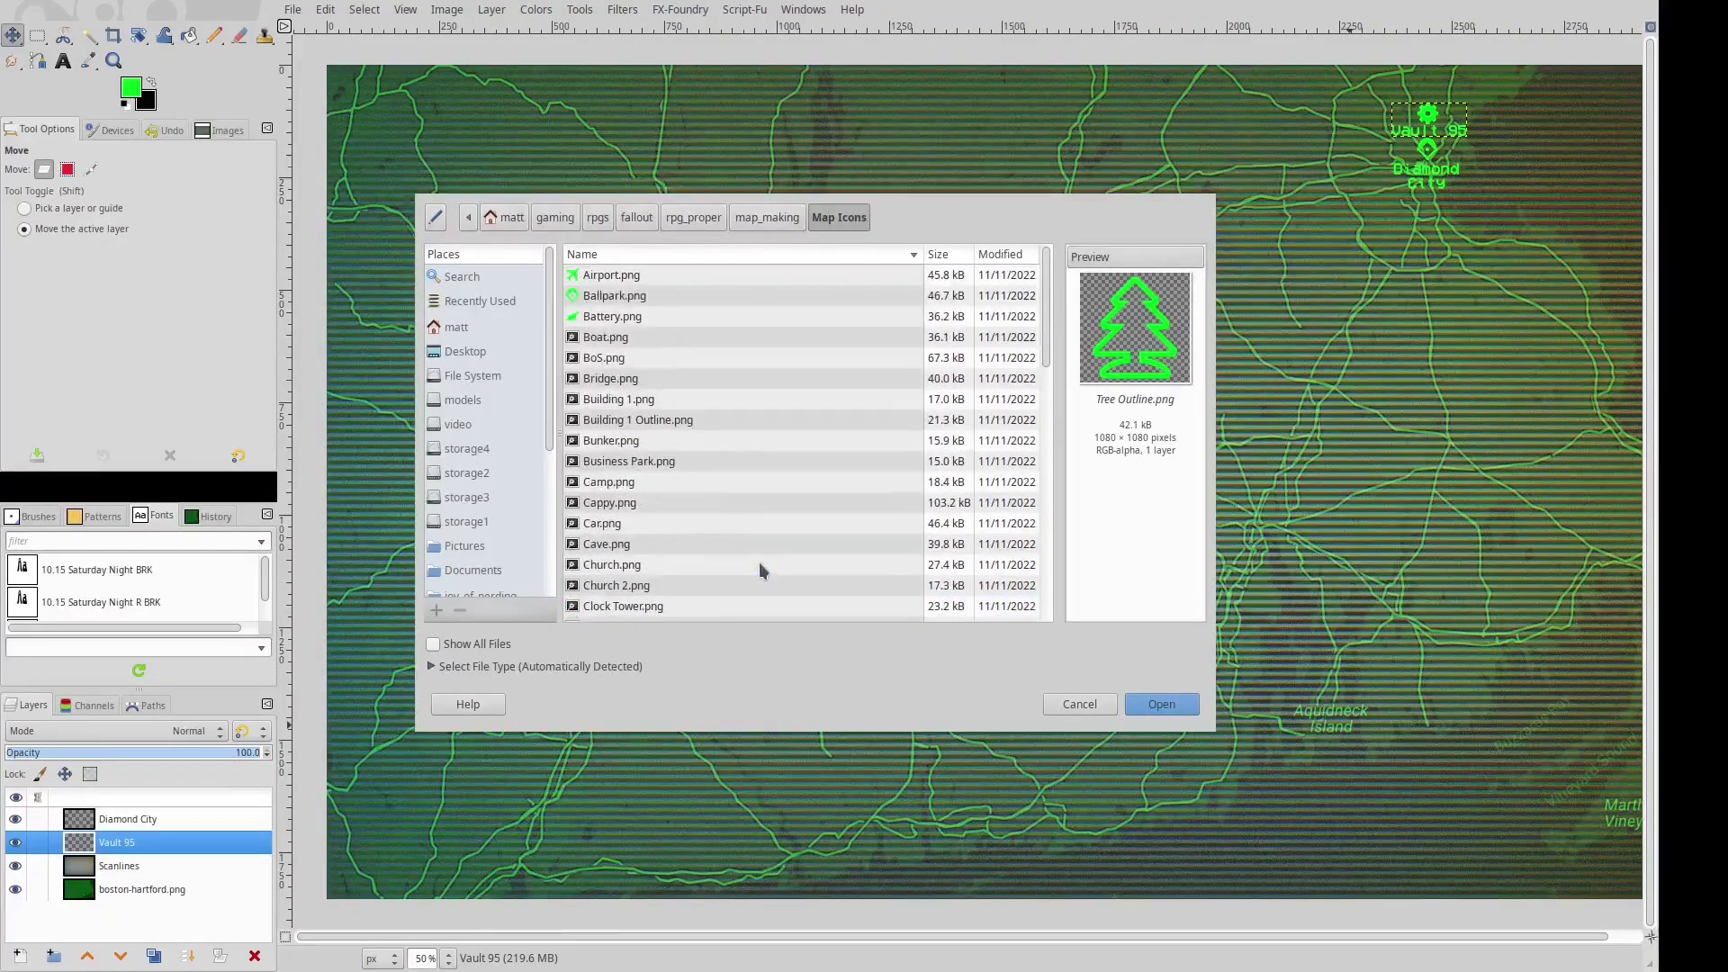
click(639, 273)
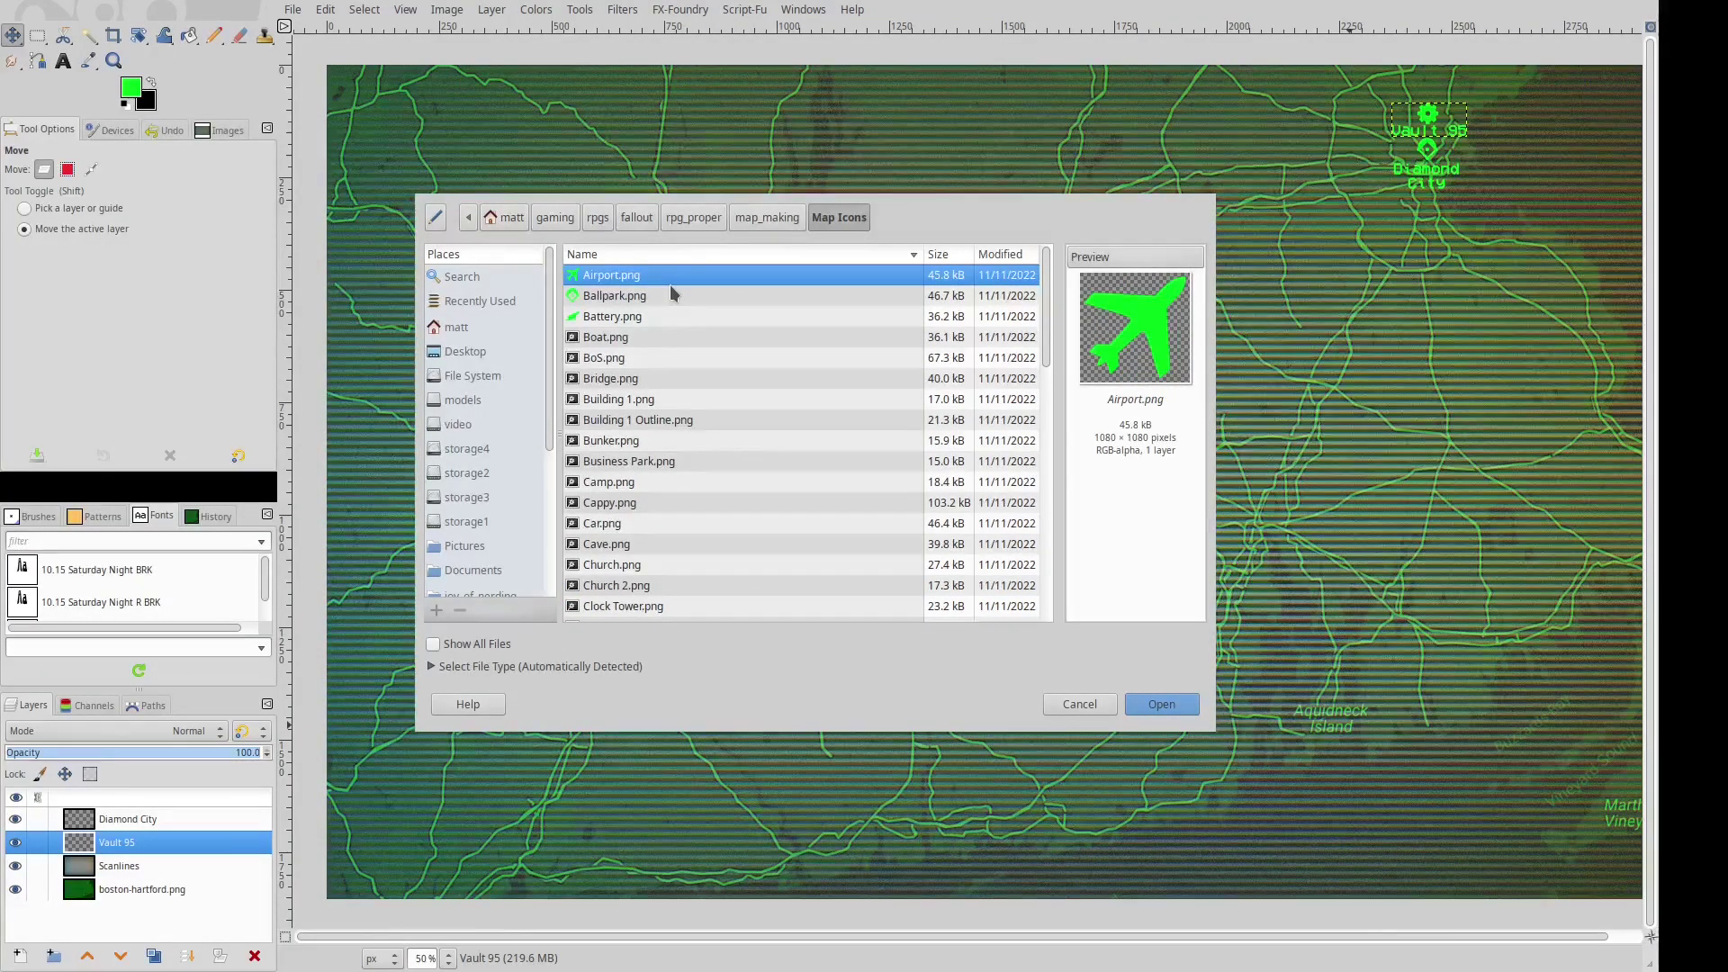
click(671, 290)
key(Down)
key(Down)
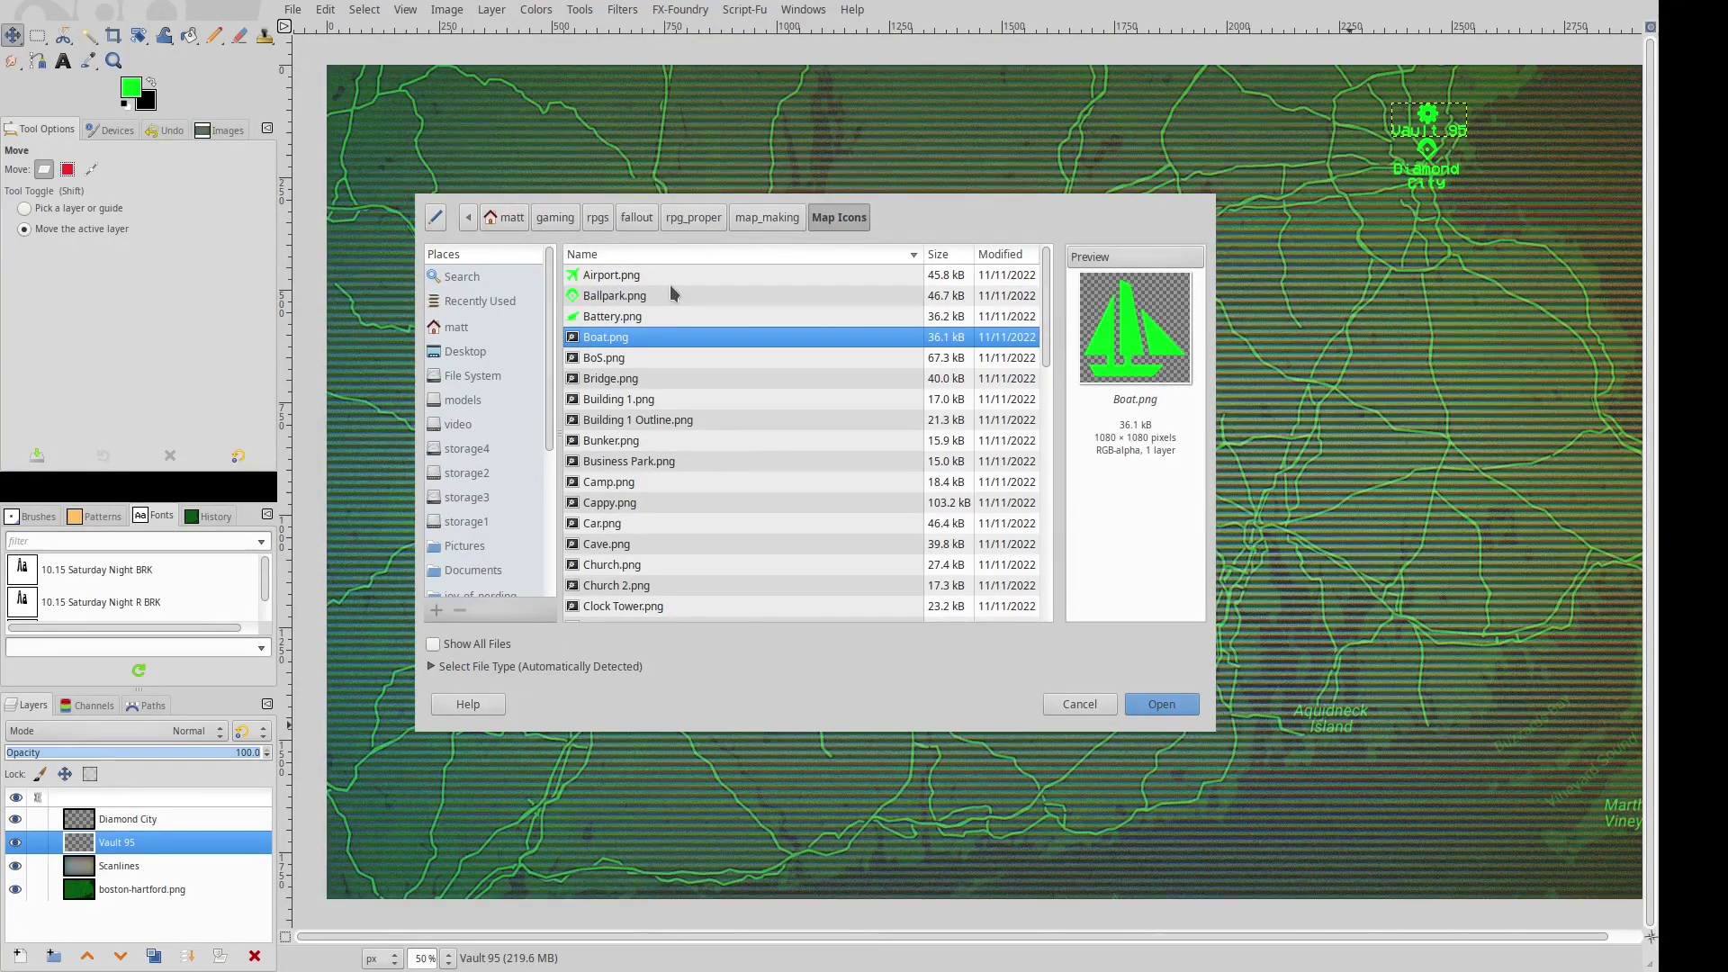
key(Down)
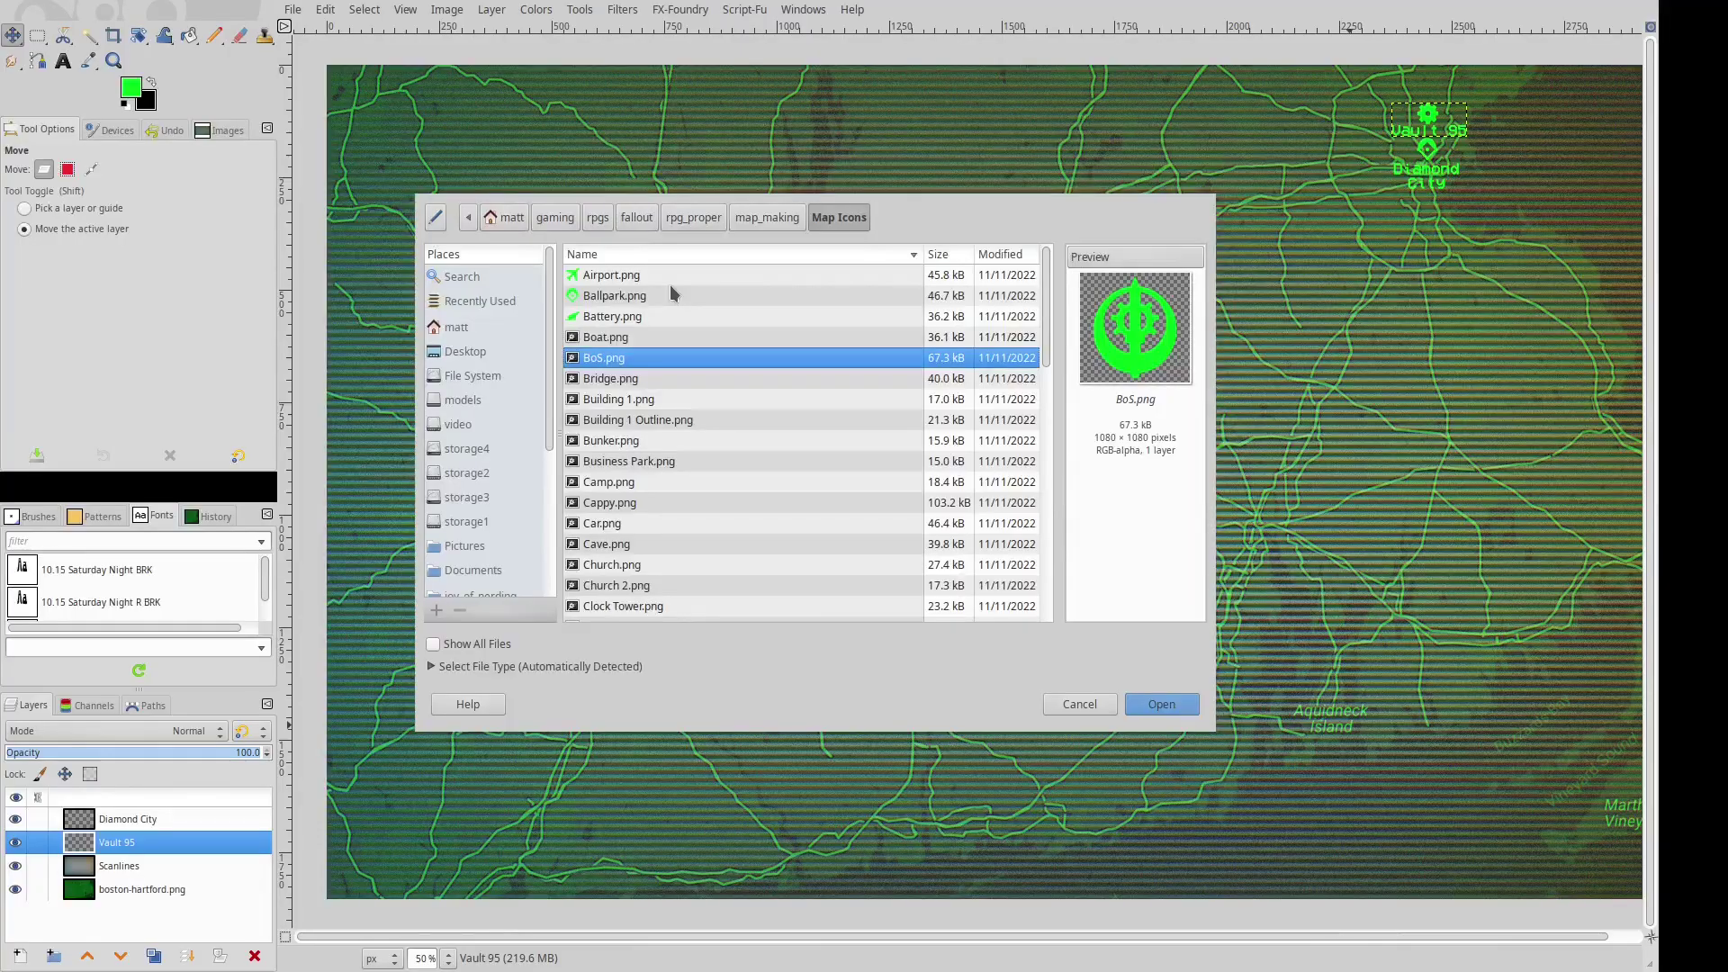
key(Down)
key(Down)
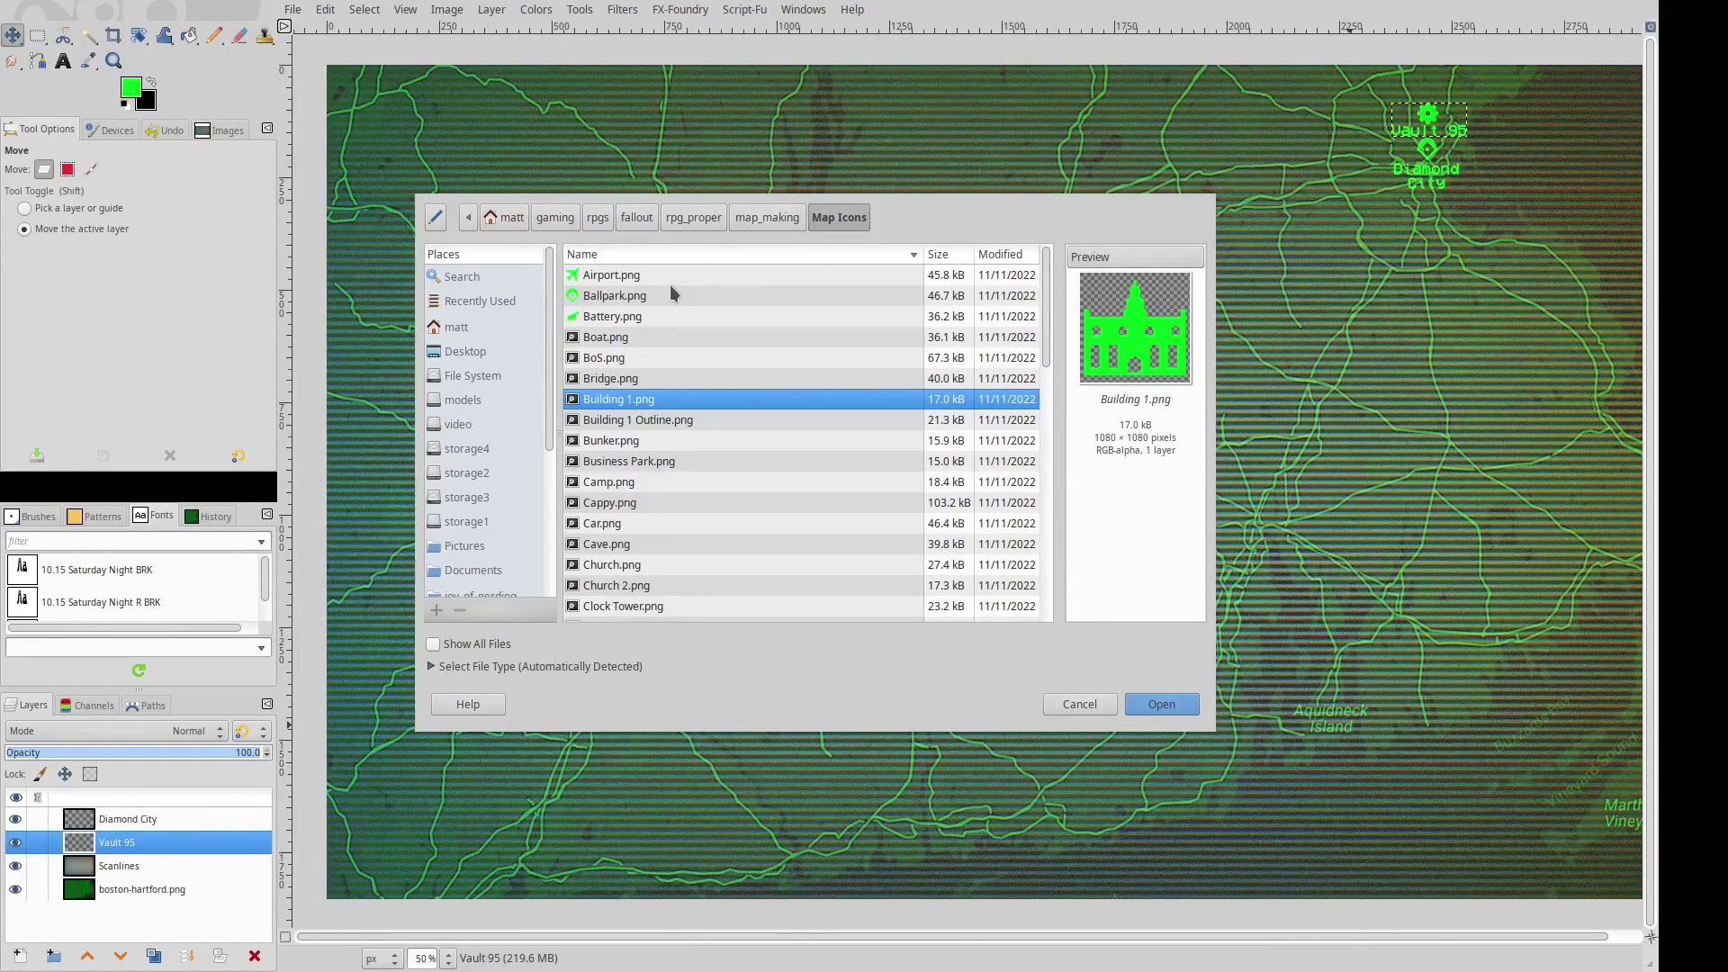
key(Down)
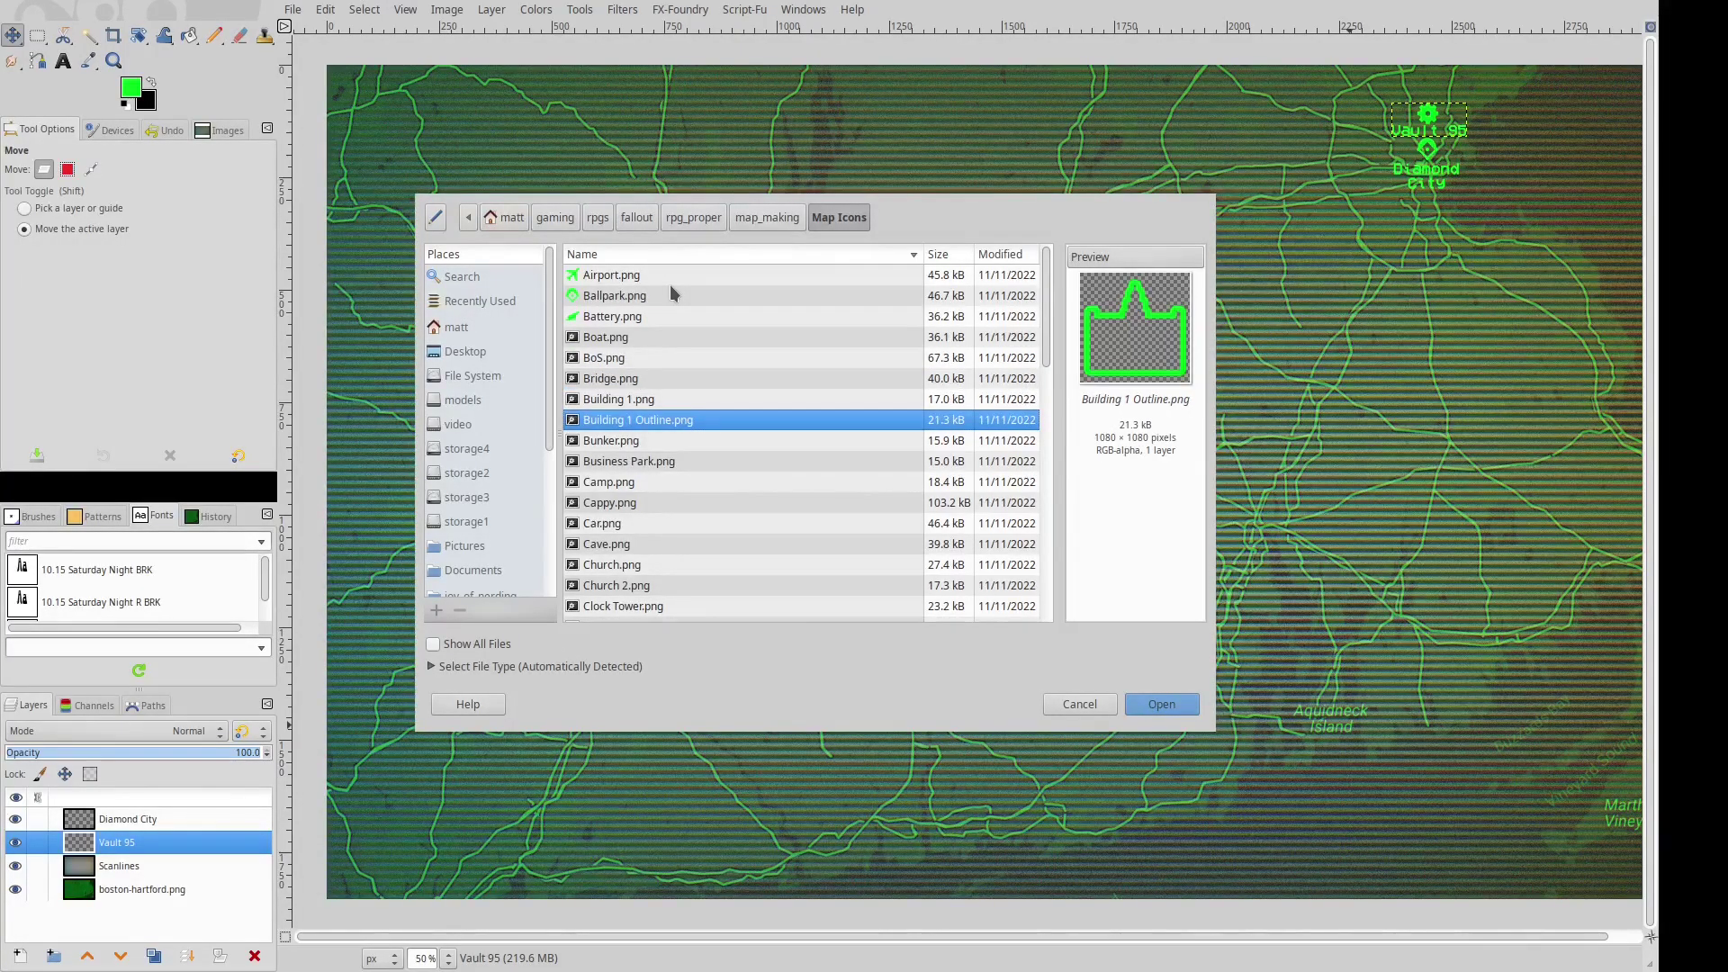
key(Down)
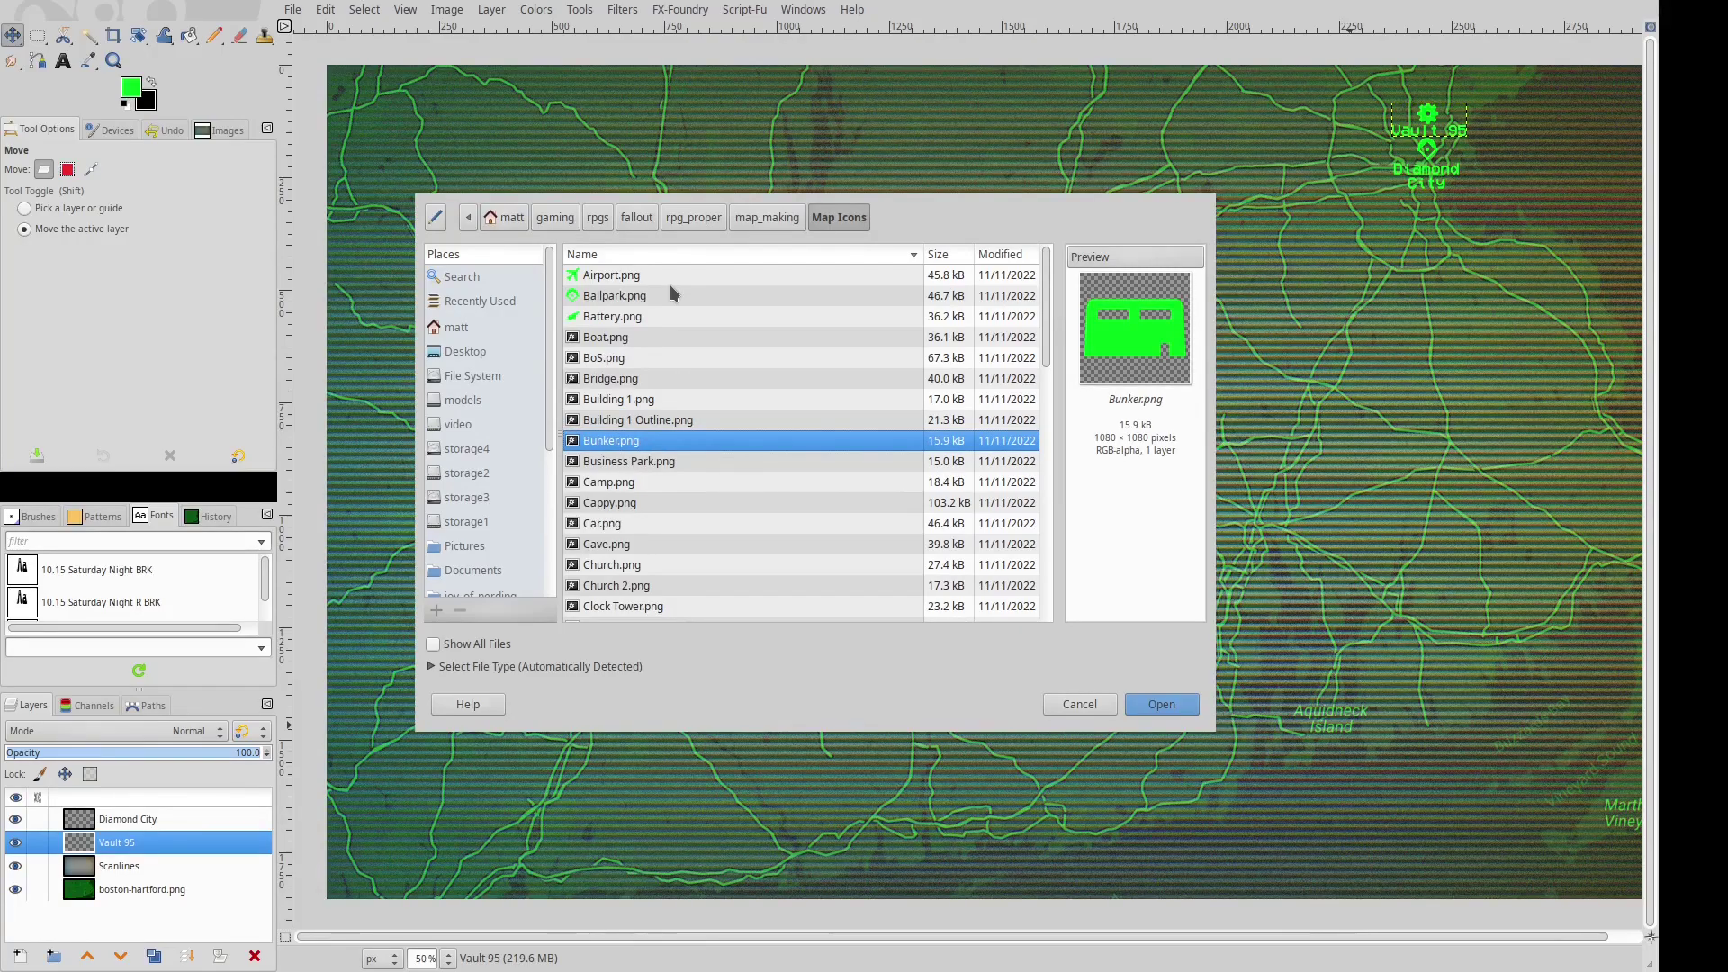
key(Down)
key(Down)
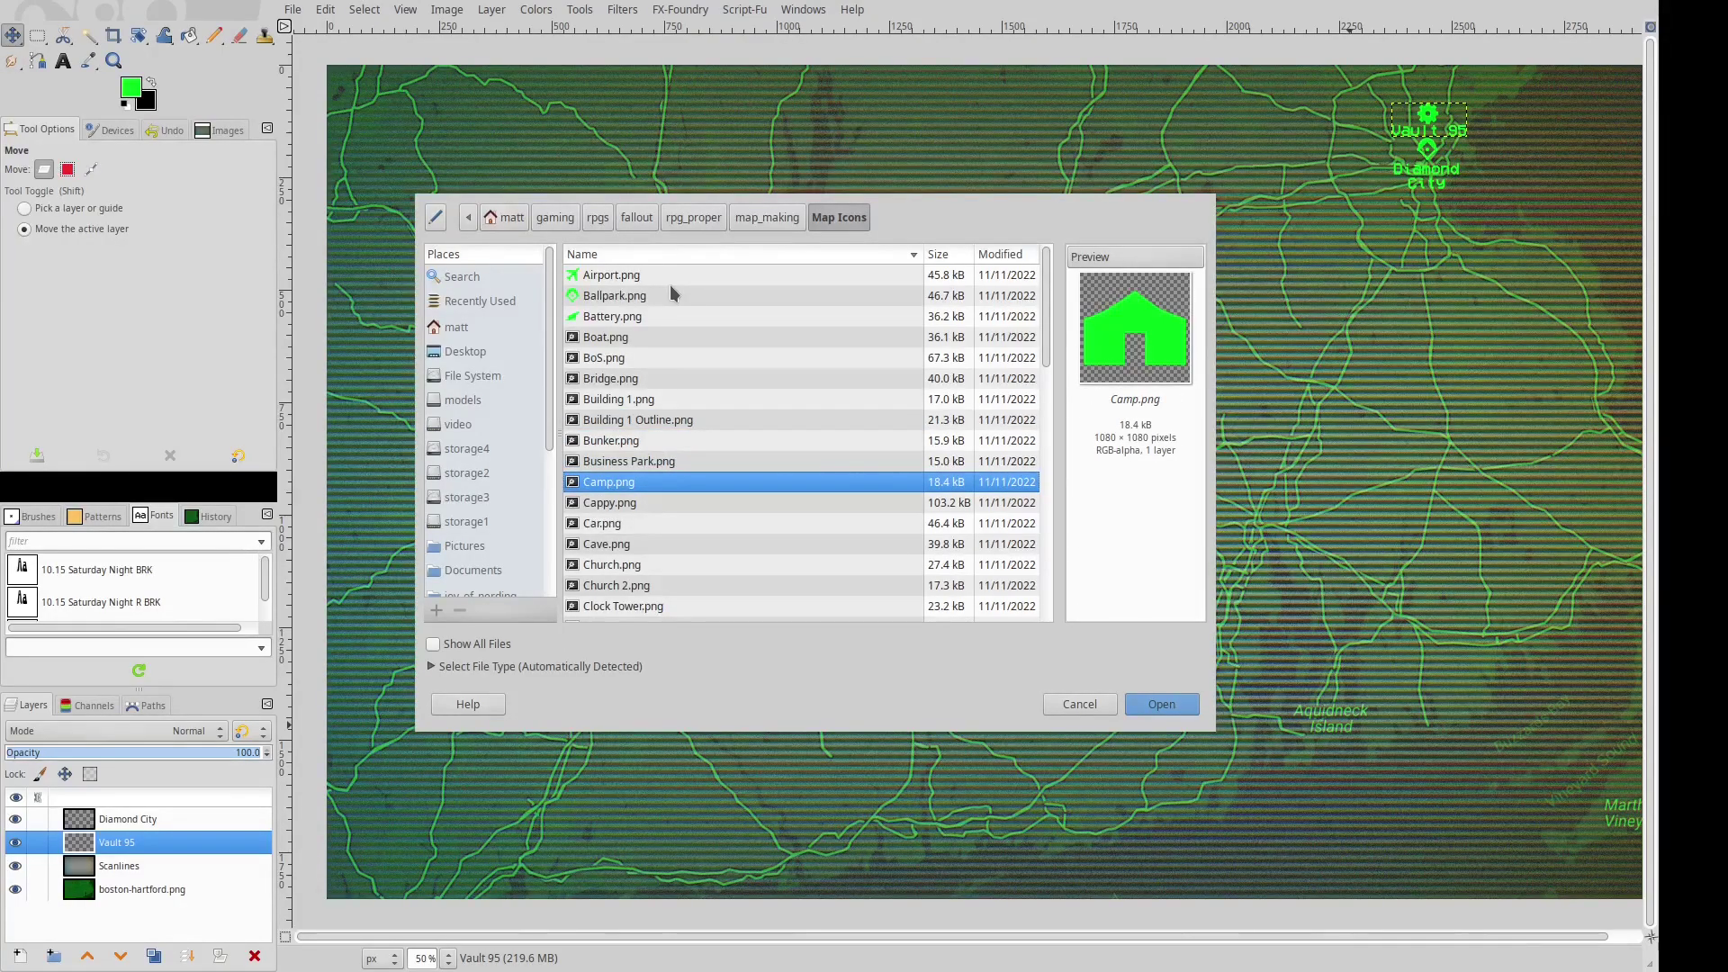
key(Down)
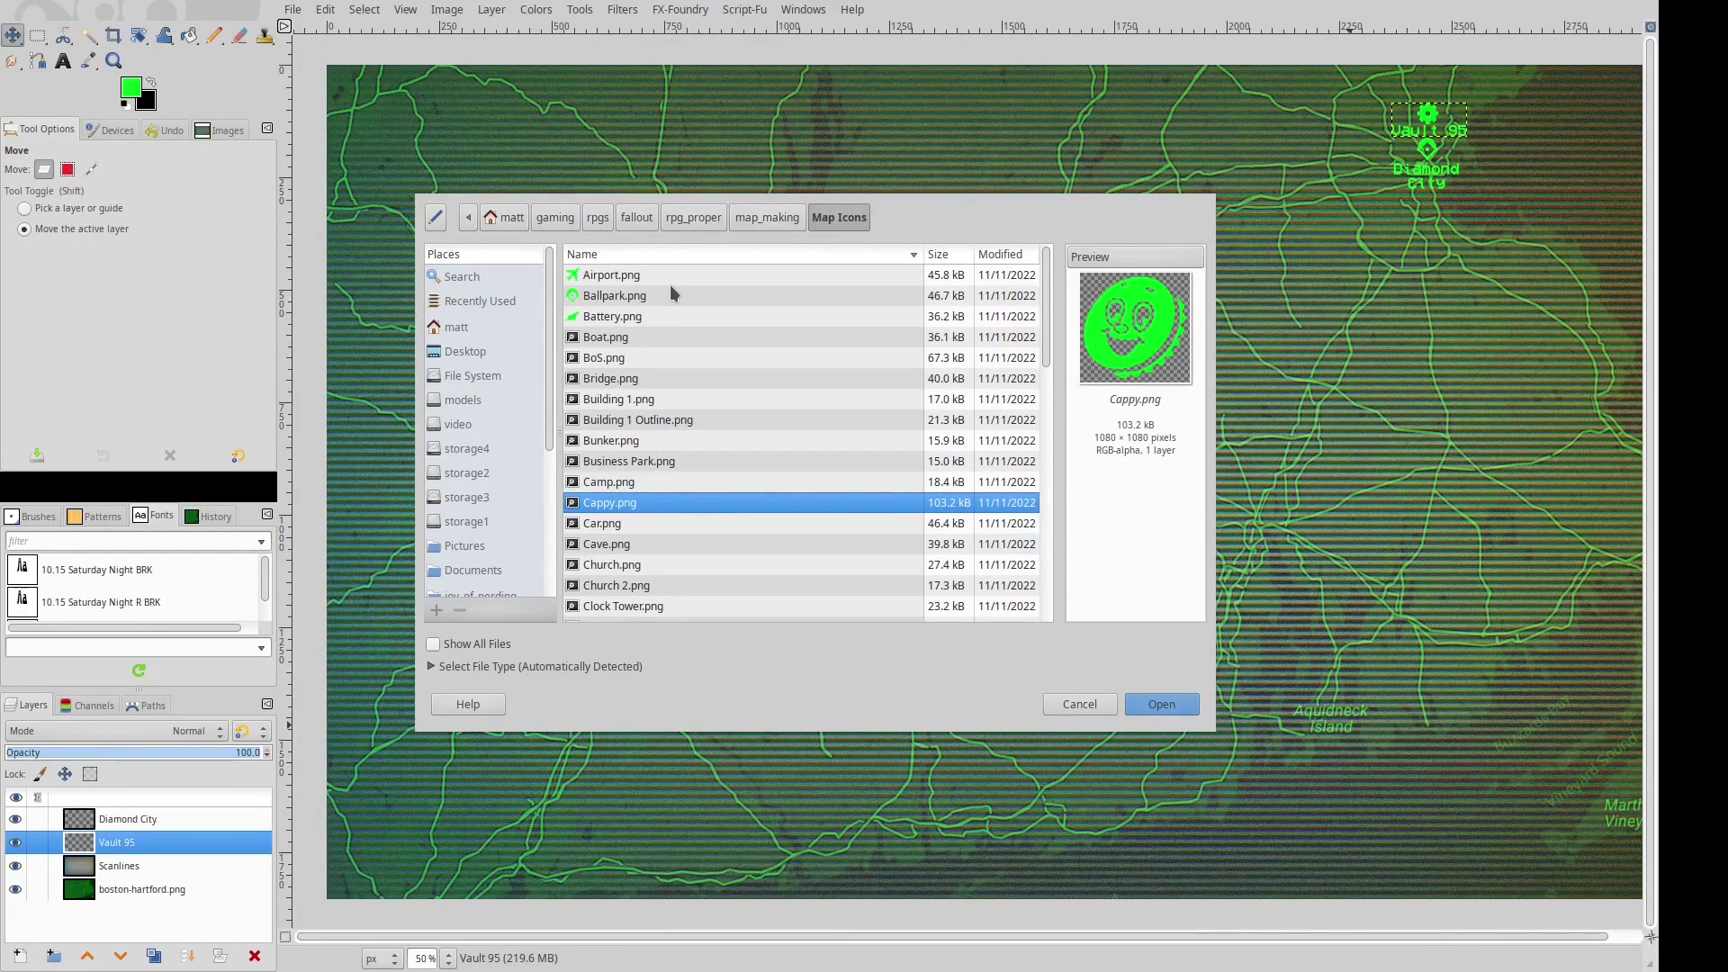
key(Down)
key(Down)
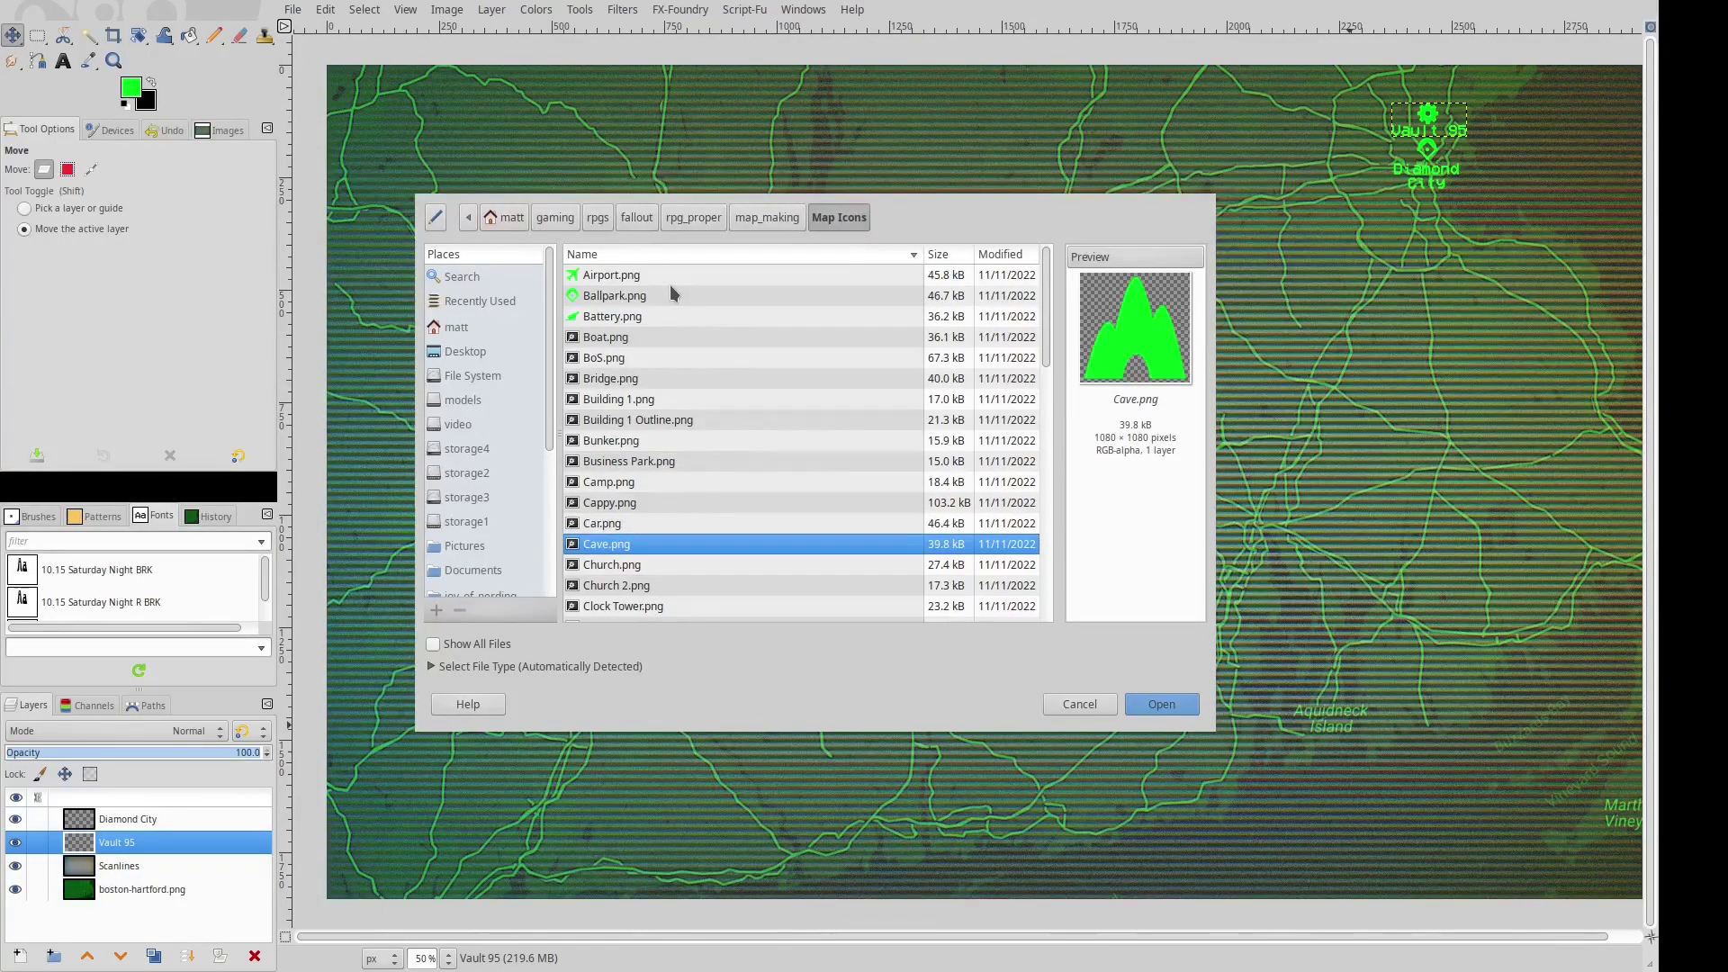
key(Down)
key(Down)
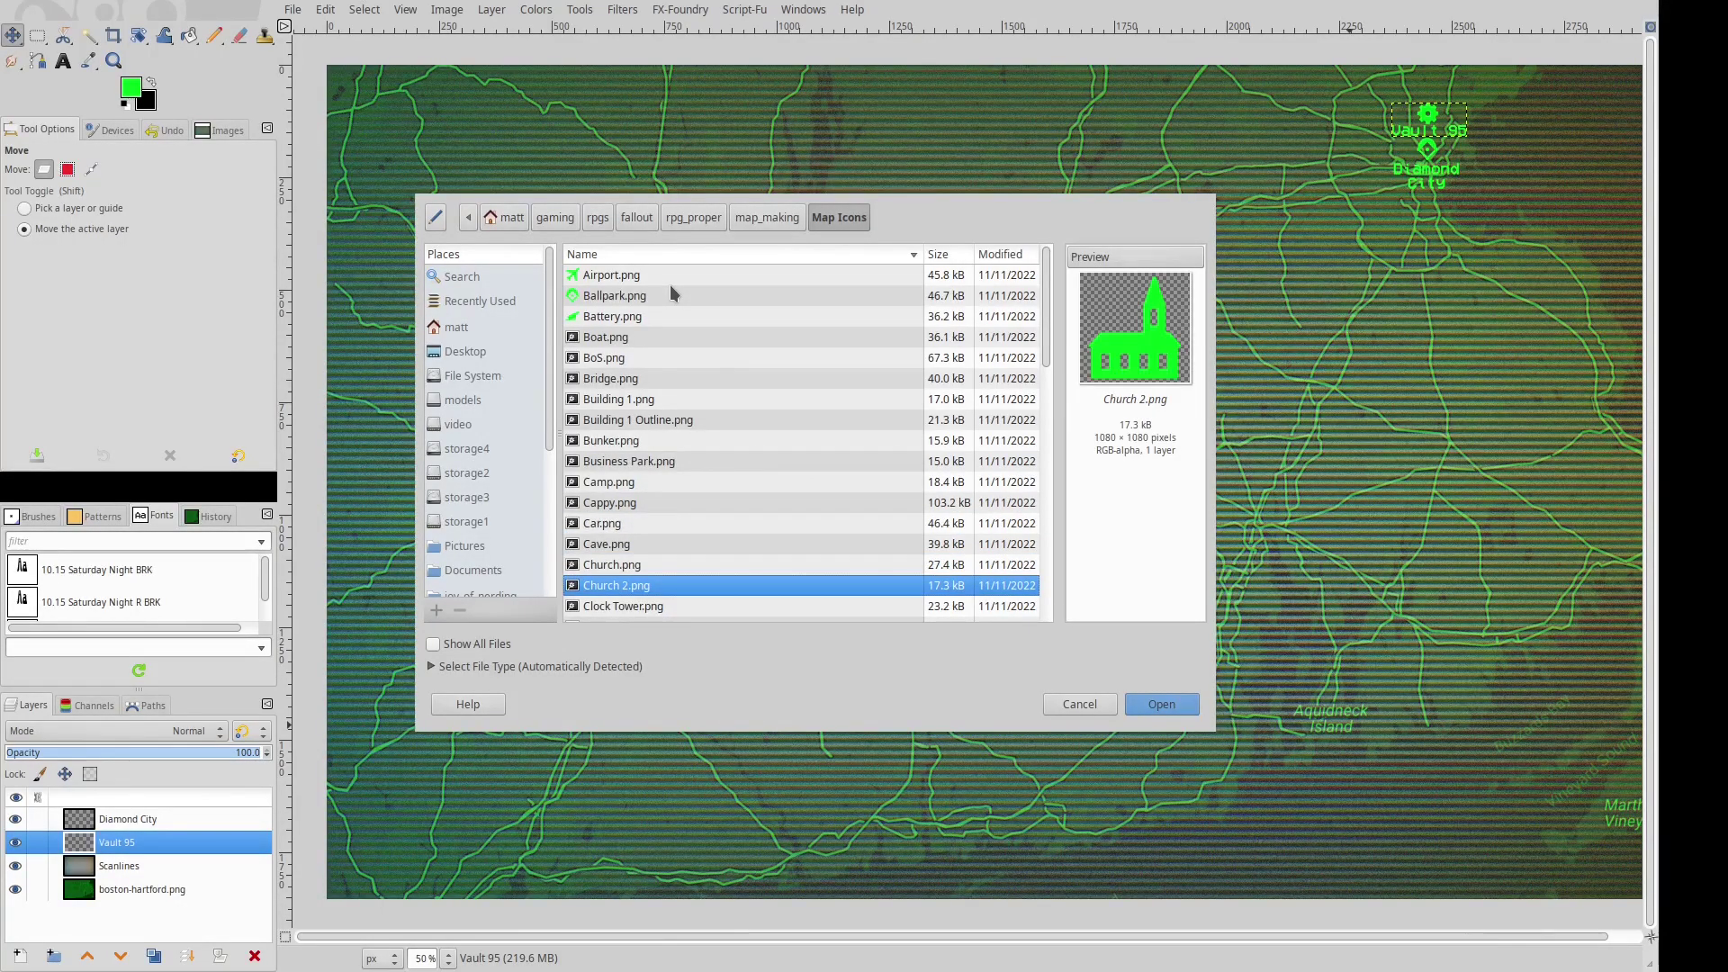
key(Down)
key(Down)
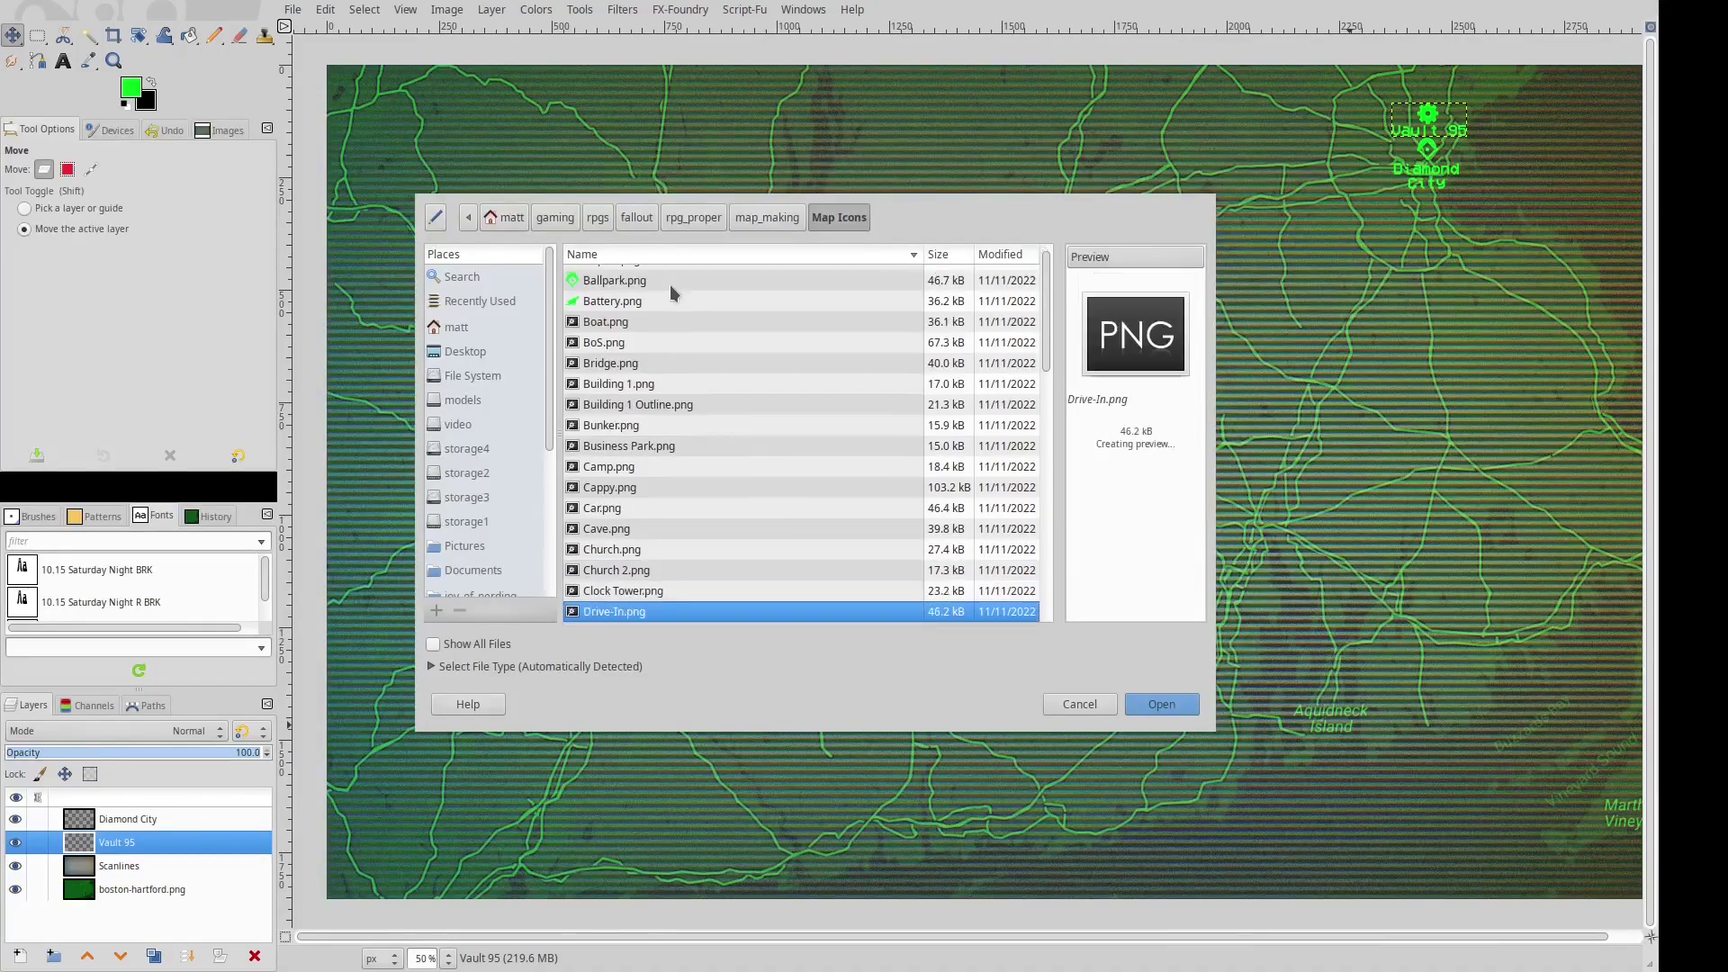
key(Down)
key(Down)
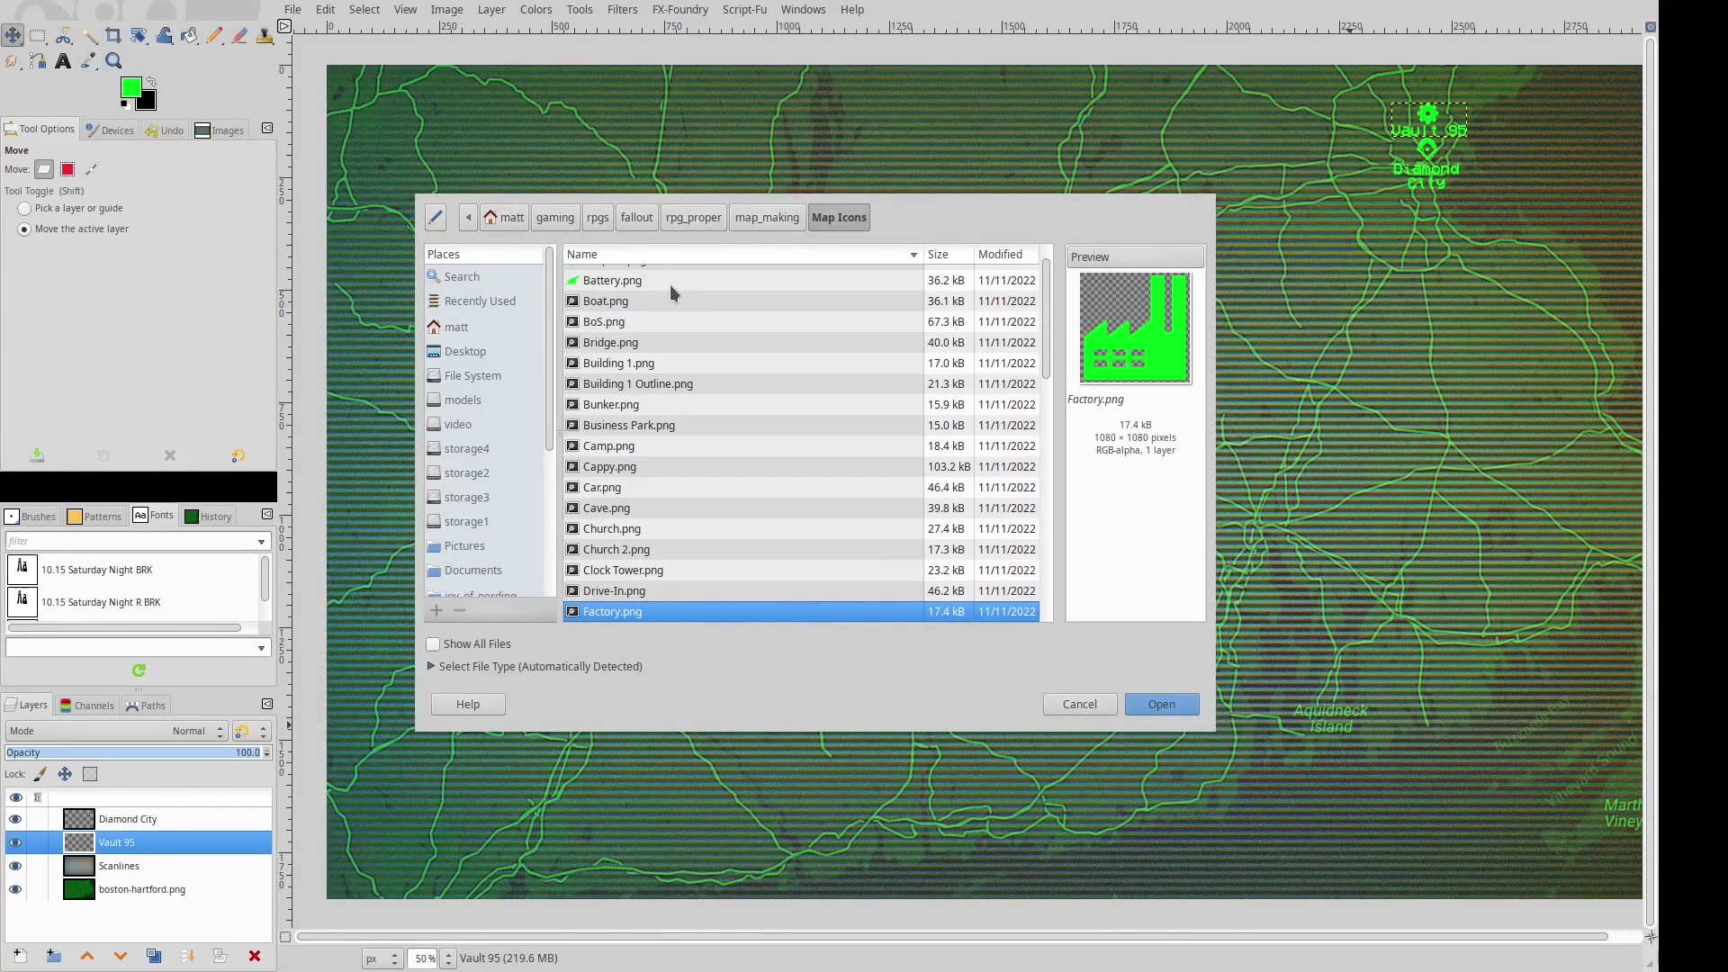
key(Down)
key(Down)
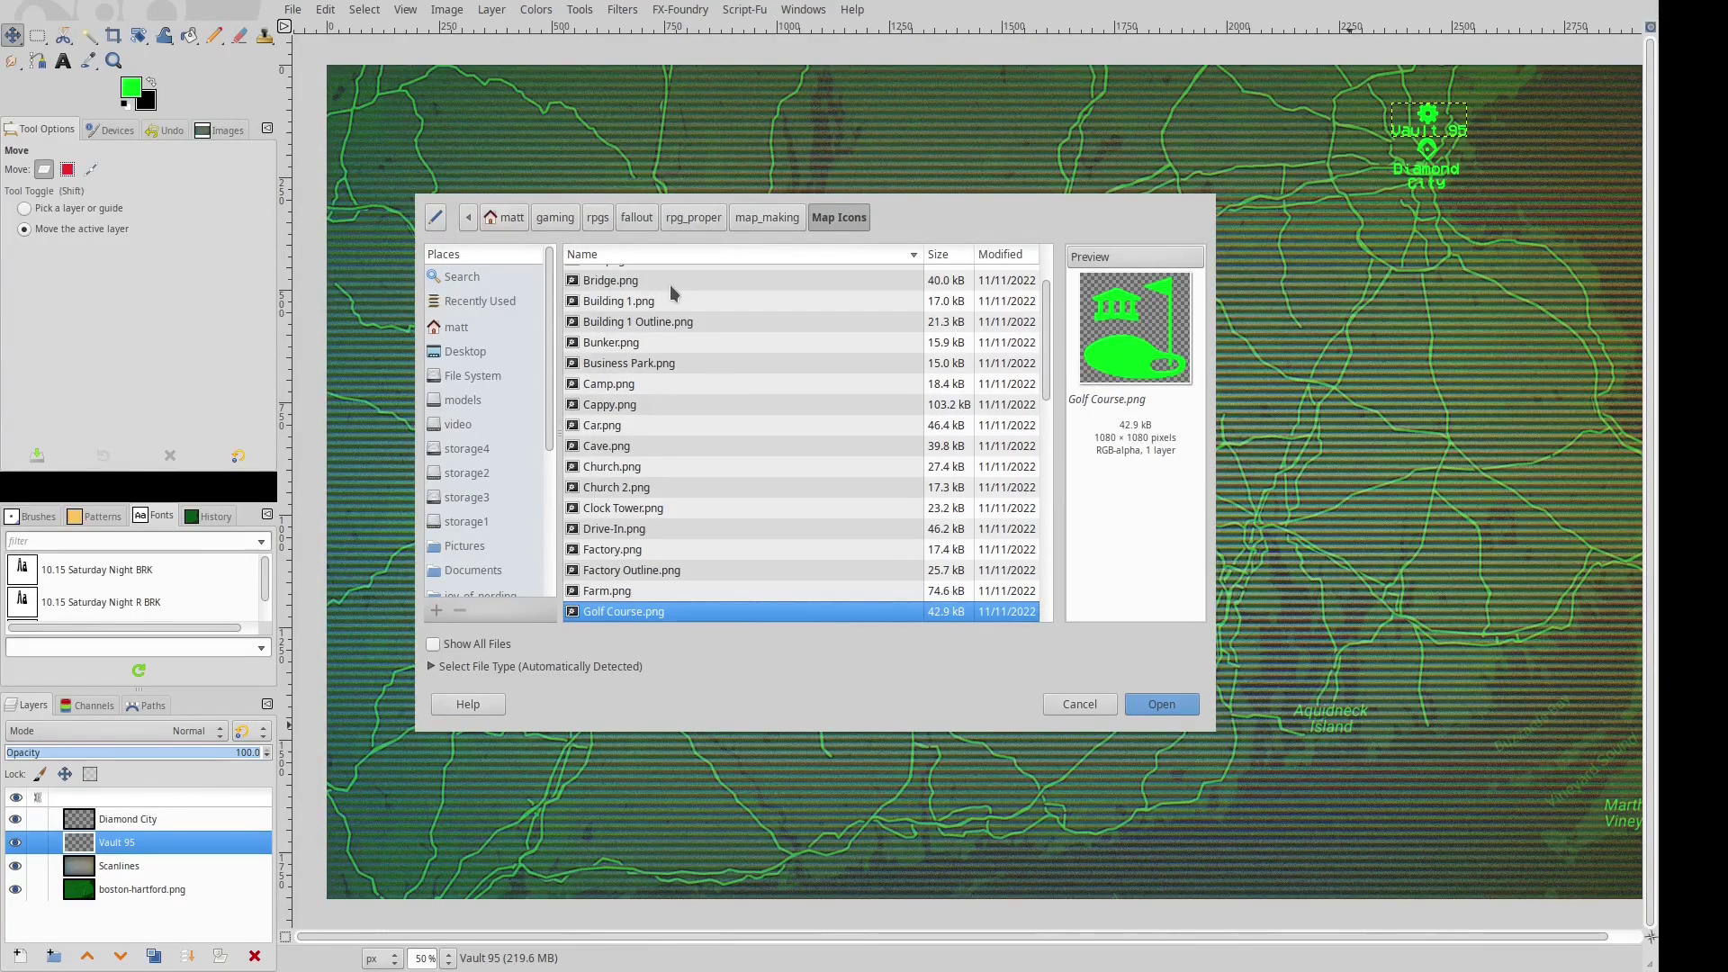
key(Down)
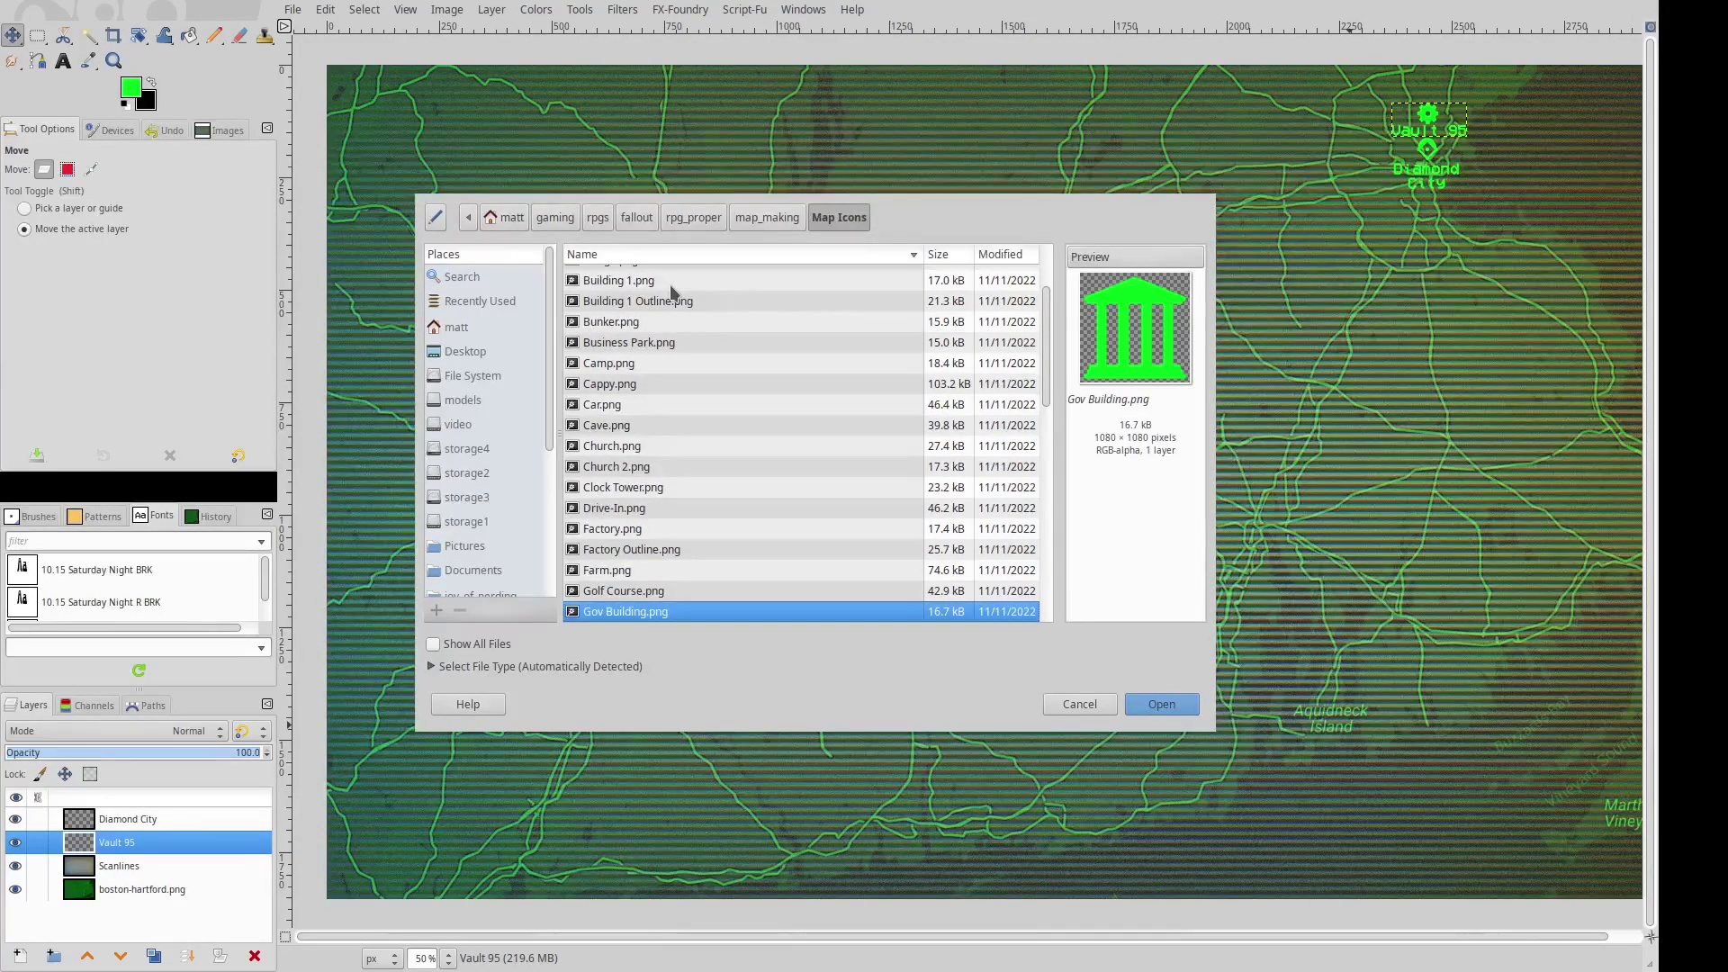
key(Down)
key(Down)
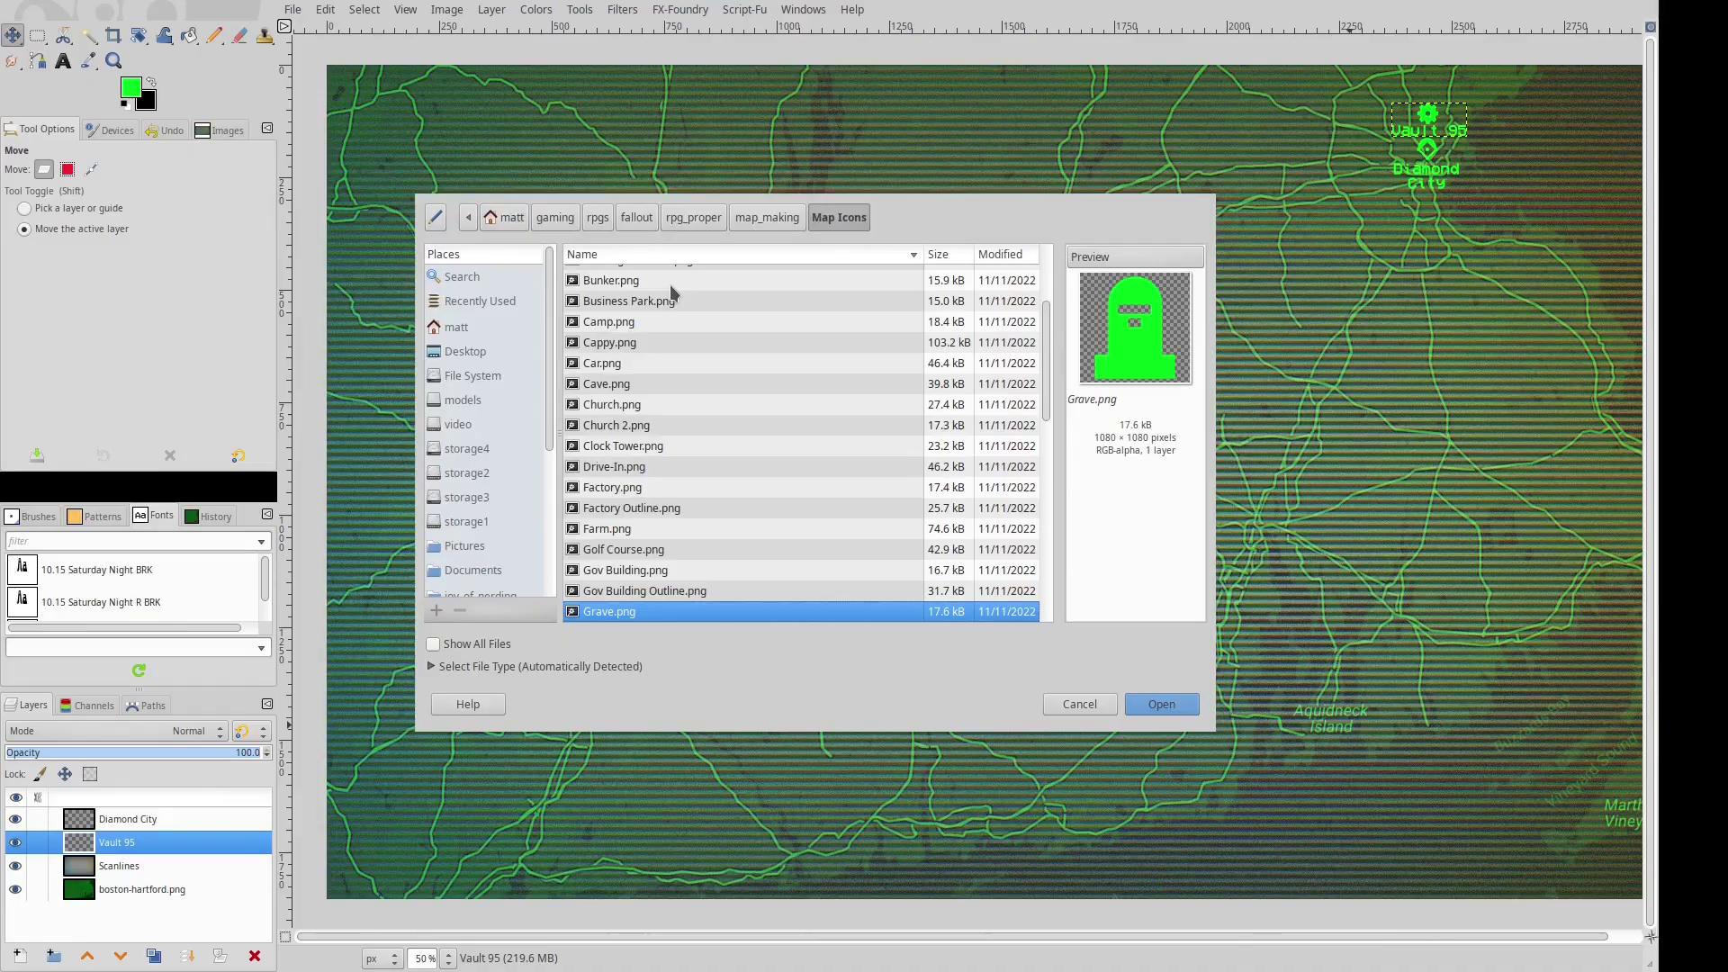
key(Down)
key(Down)
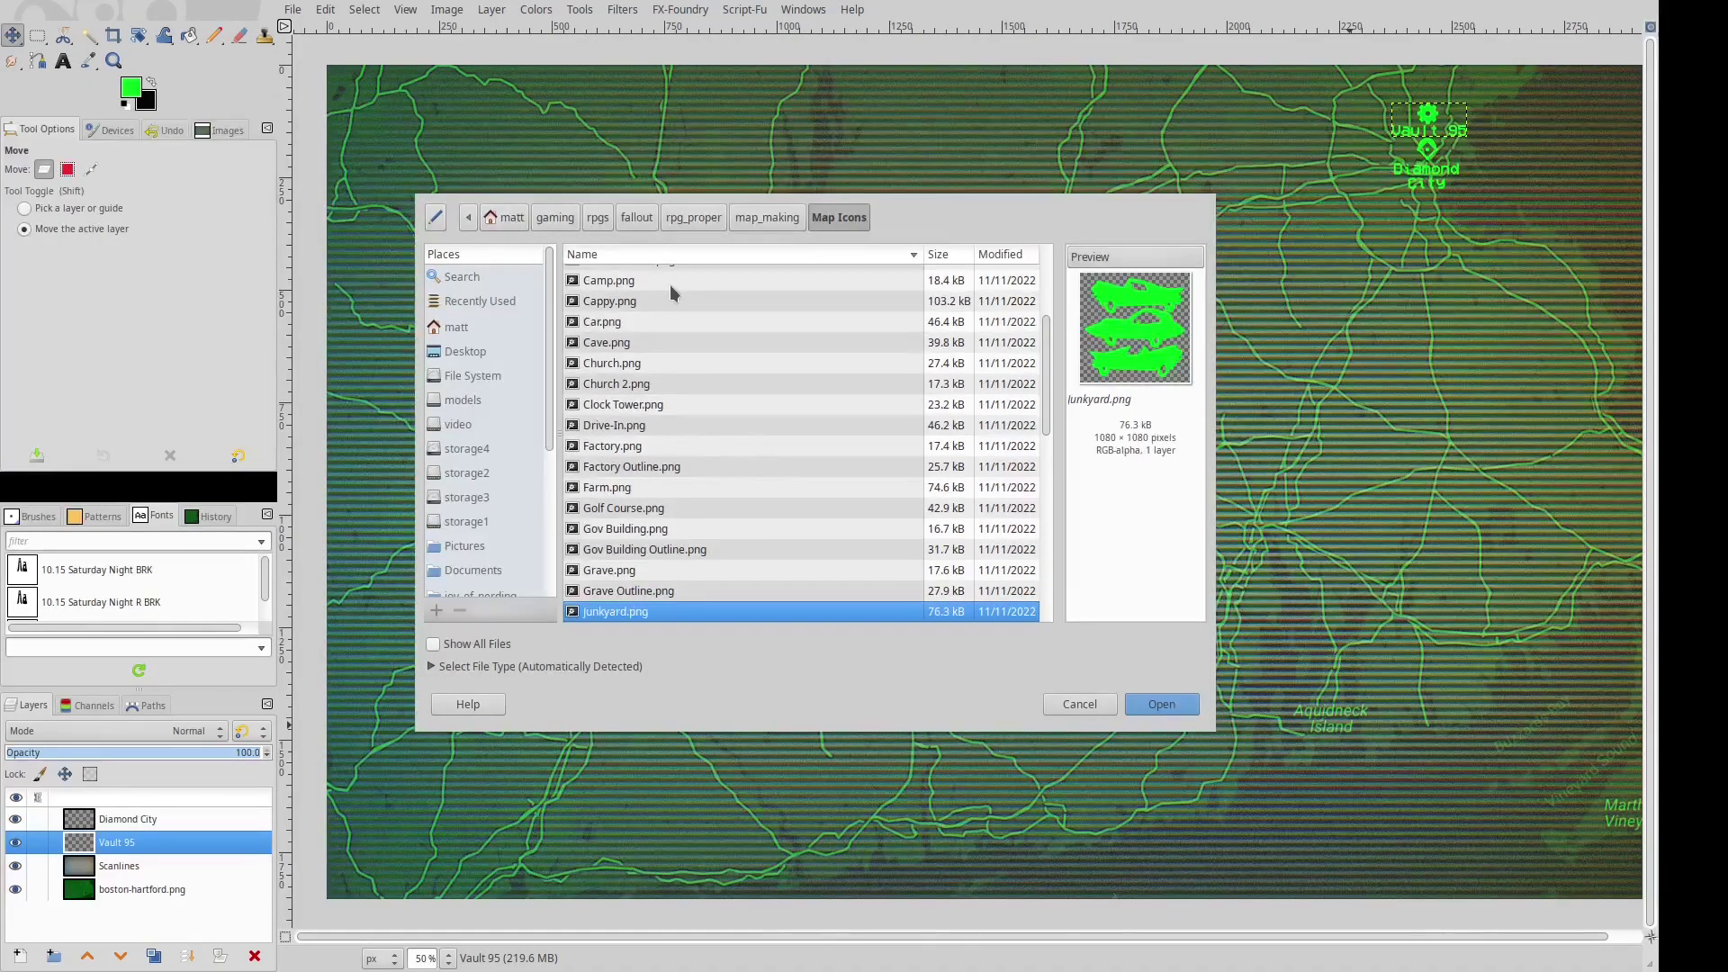
key(Down)
key(Down)
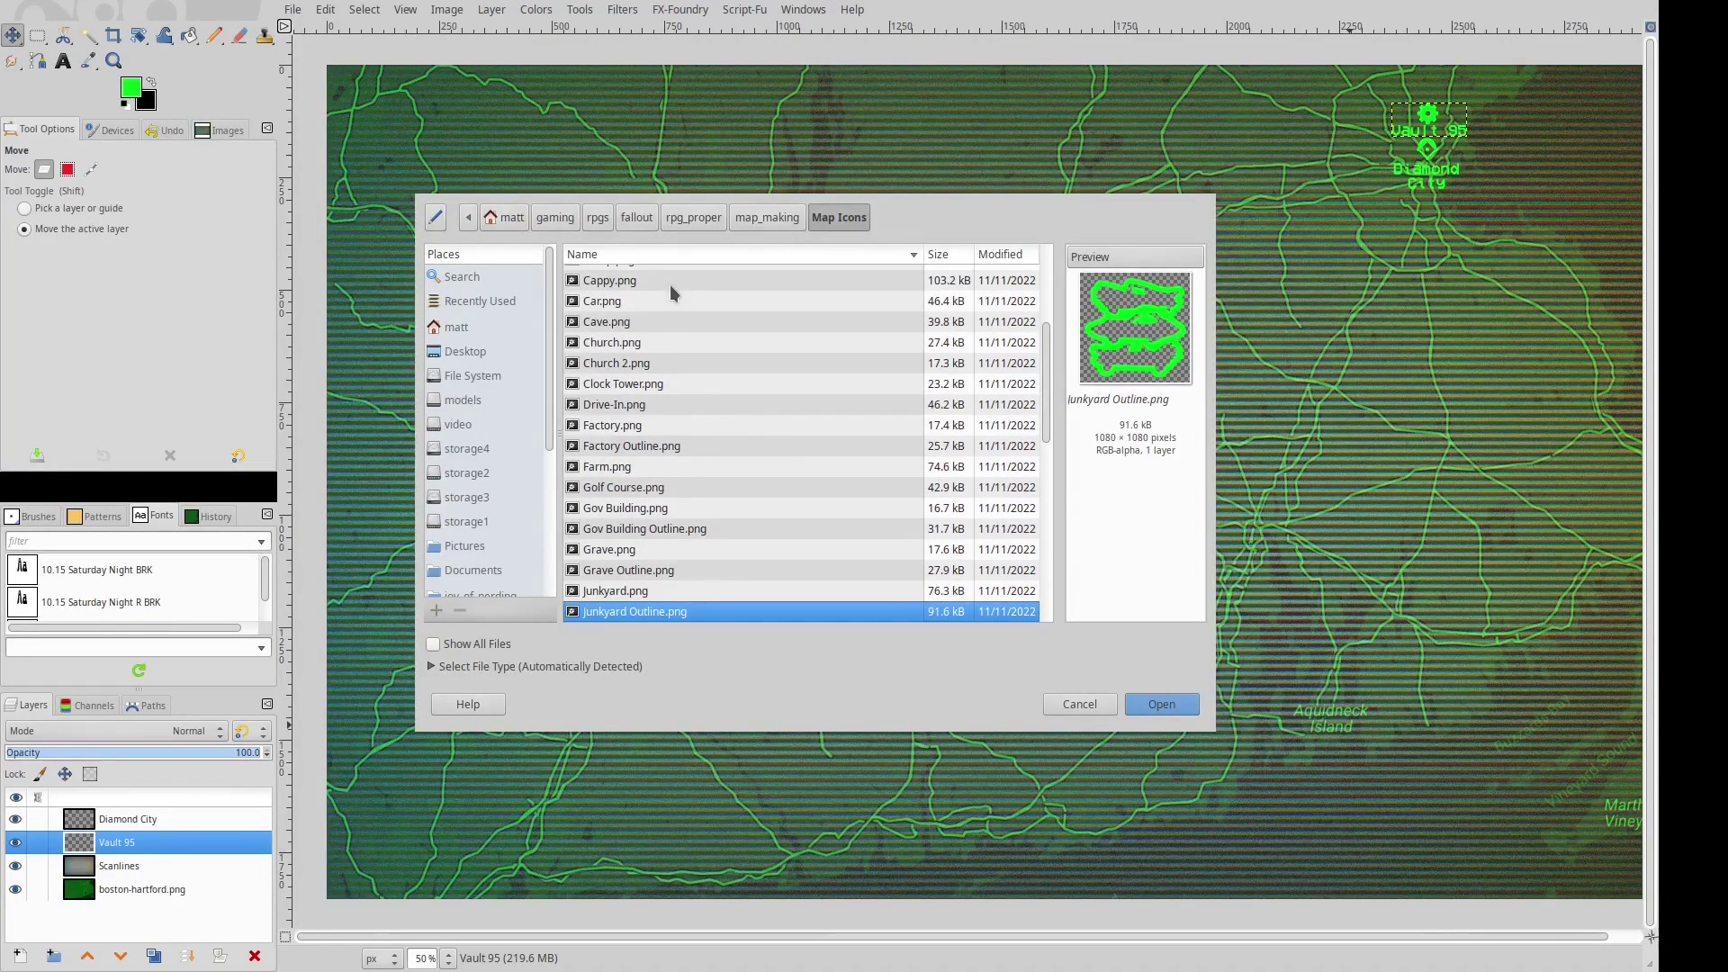
key(Down)
key(Down)
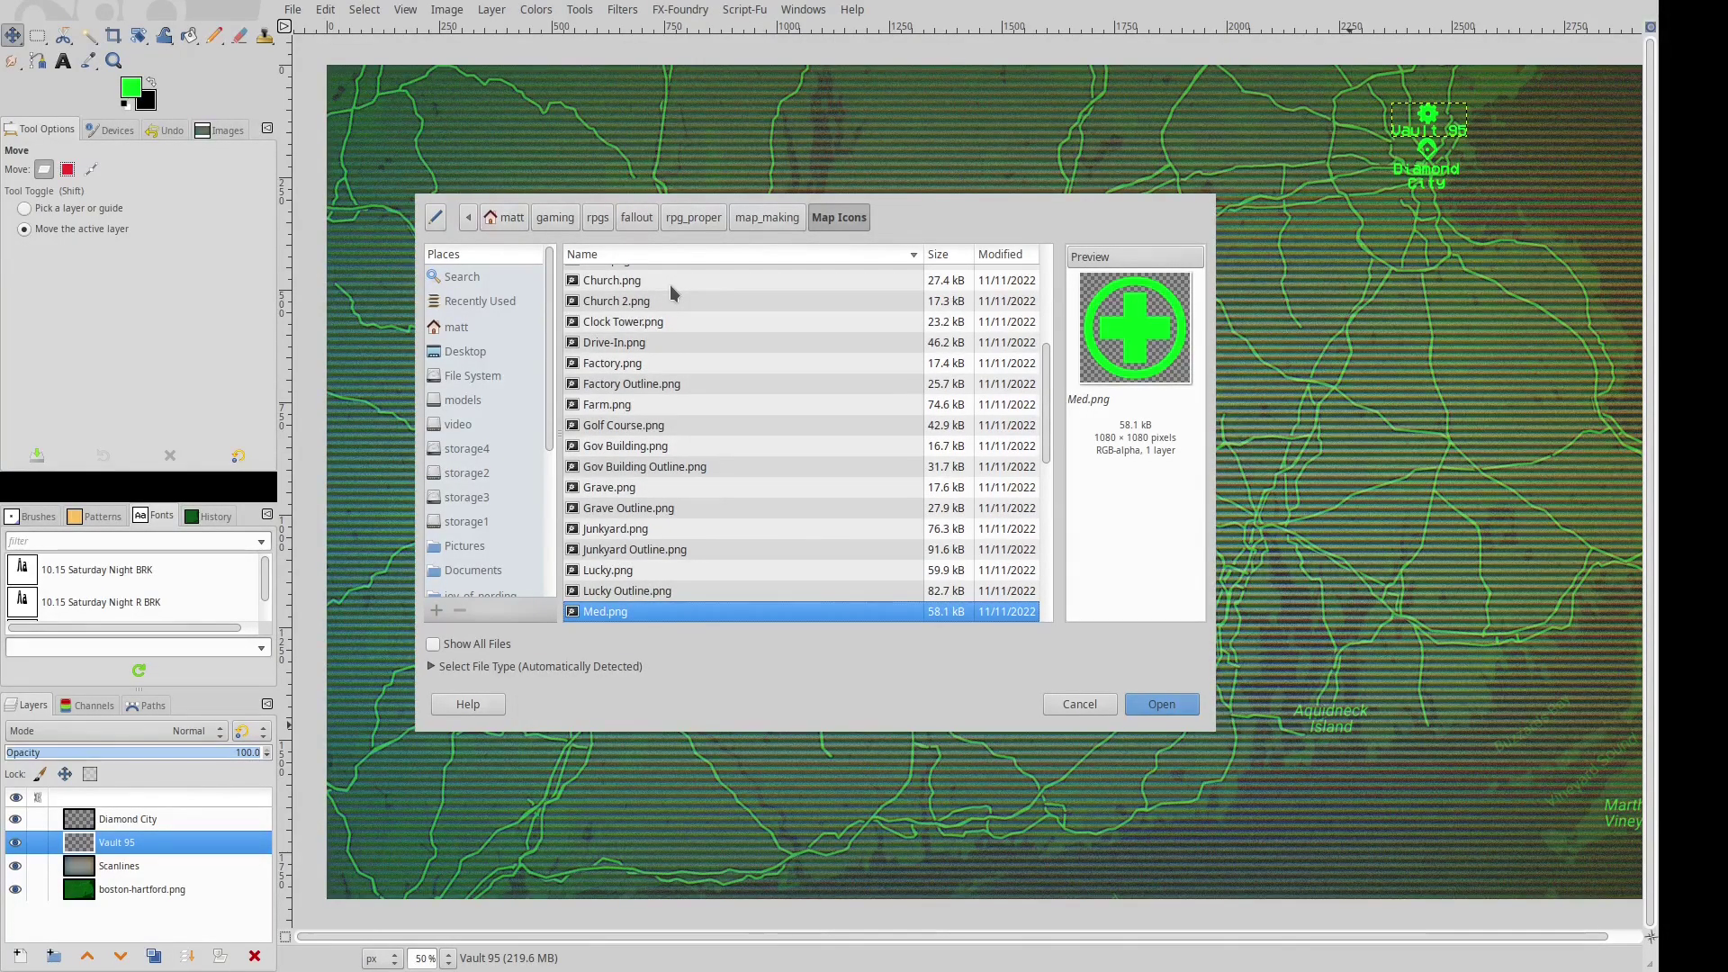
key(Down)
key(Down)
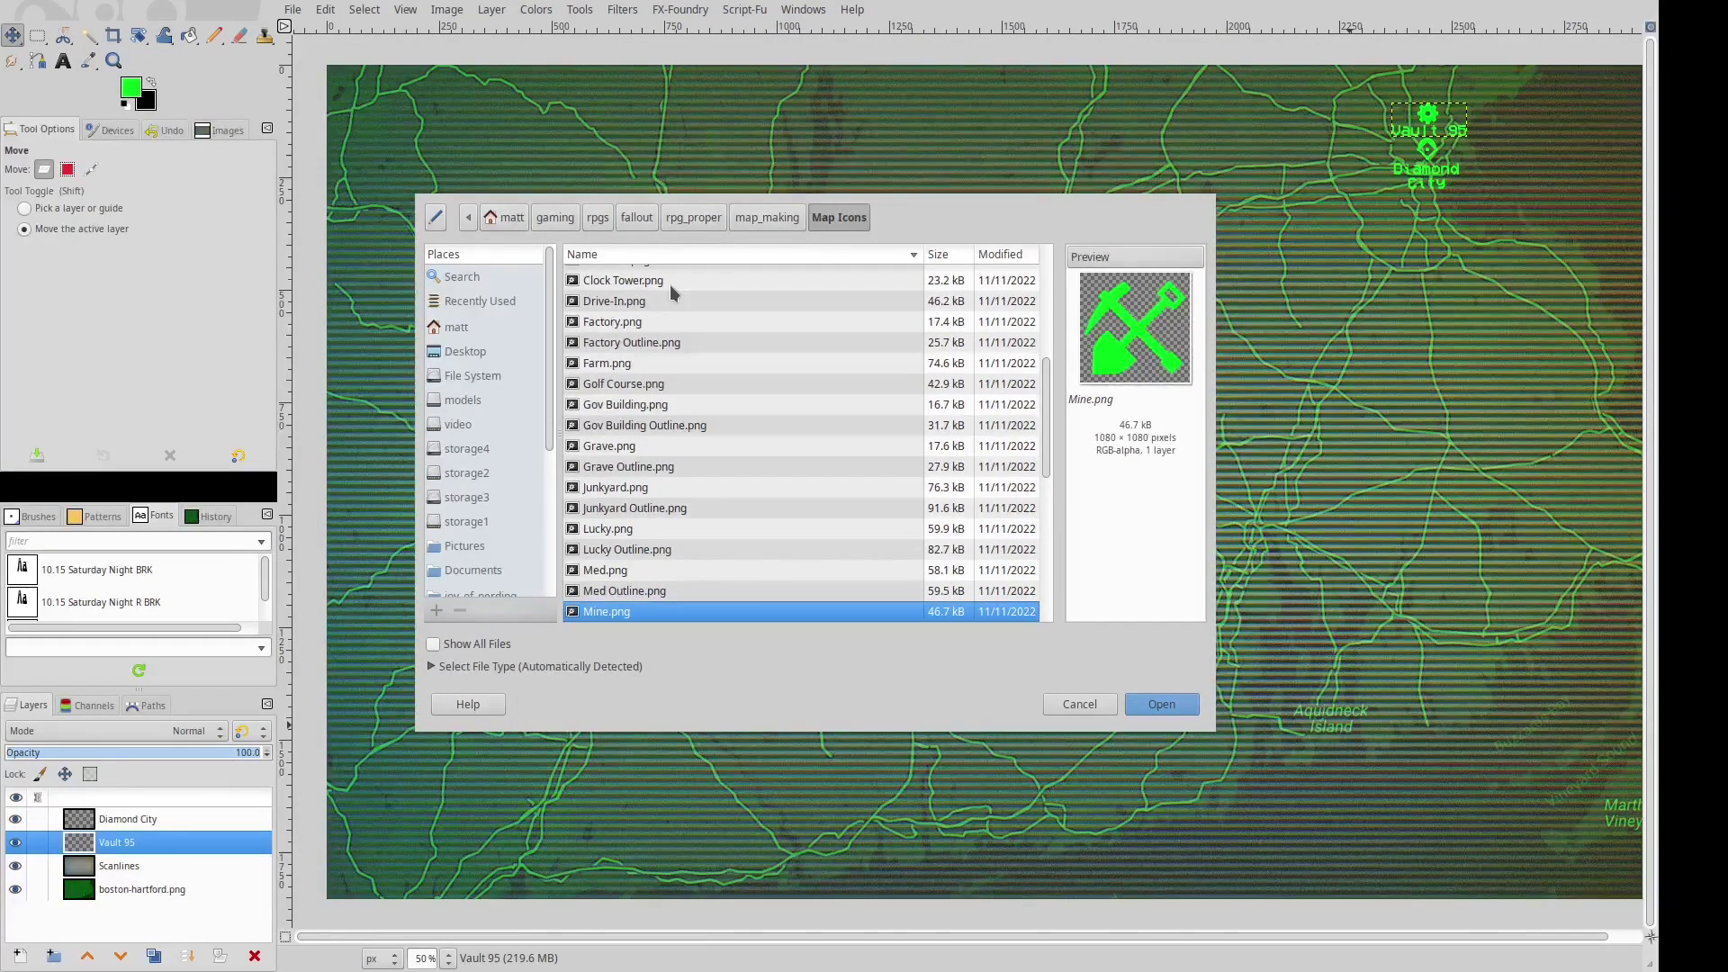
key(Down)
key(Down)
key(Down)
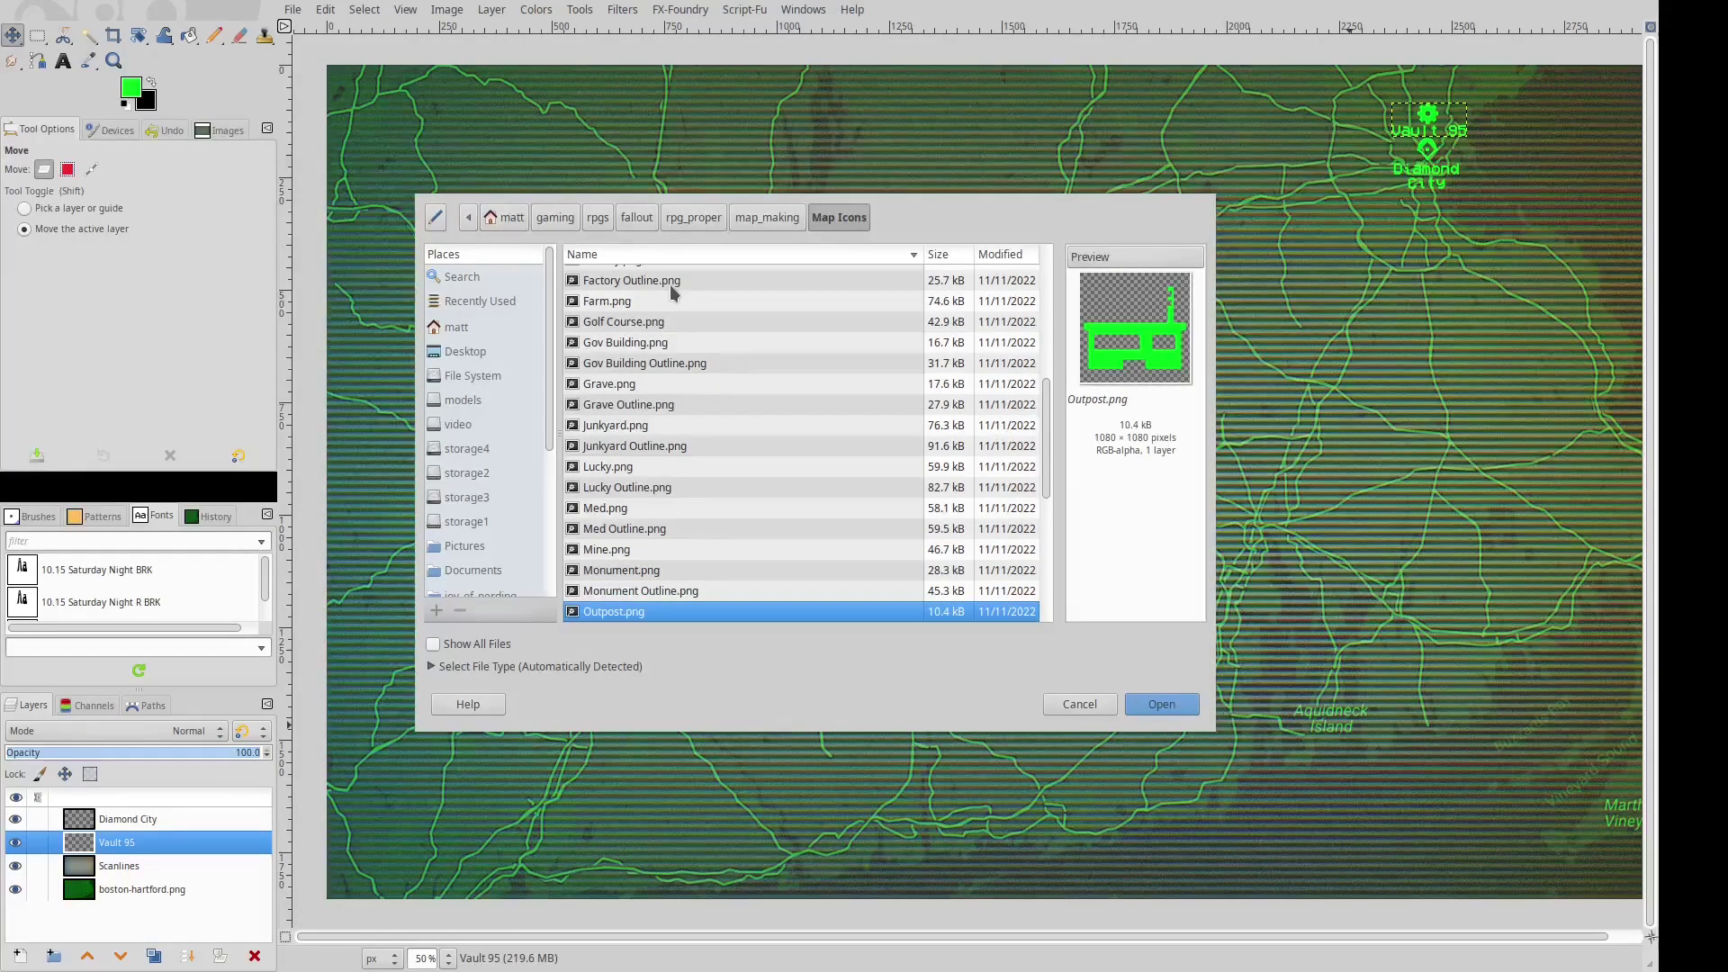
key(Down)
key(Down)
key(Down)
key(Down)
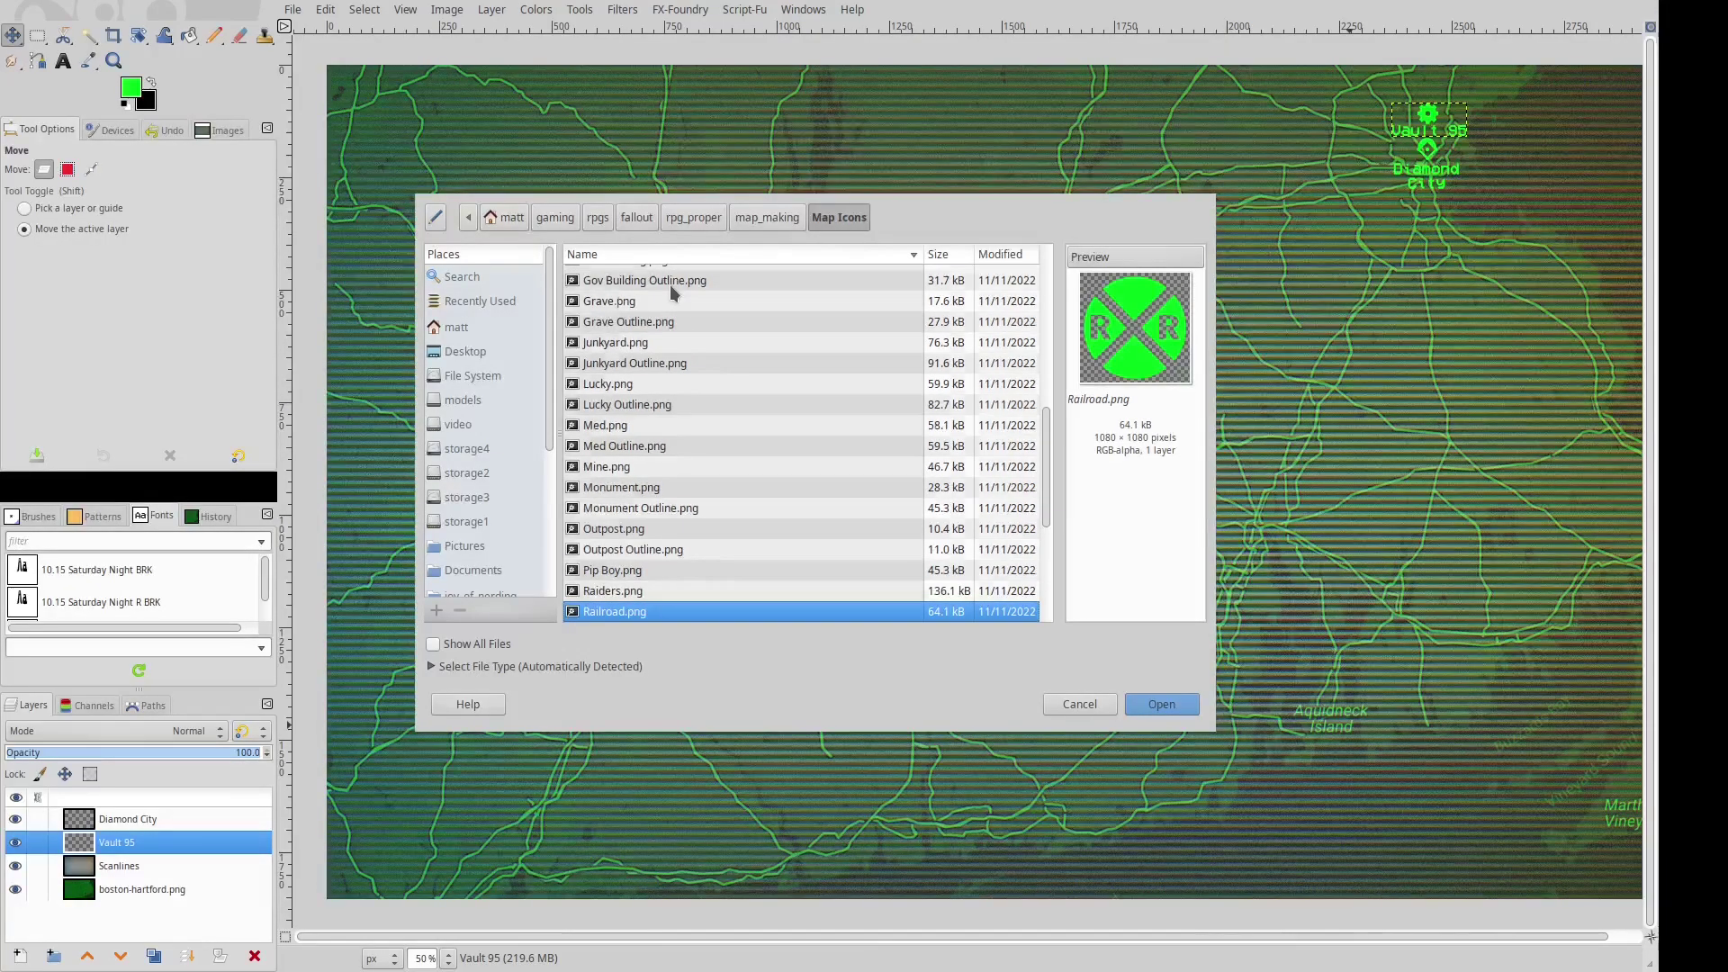
key(Down)
key(Down)
key(Down)
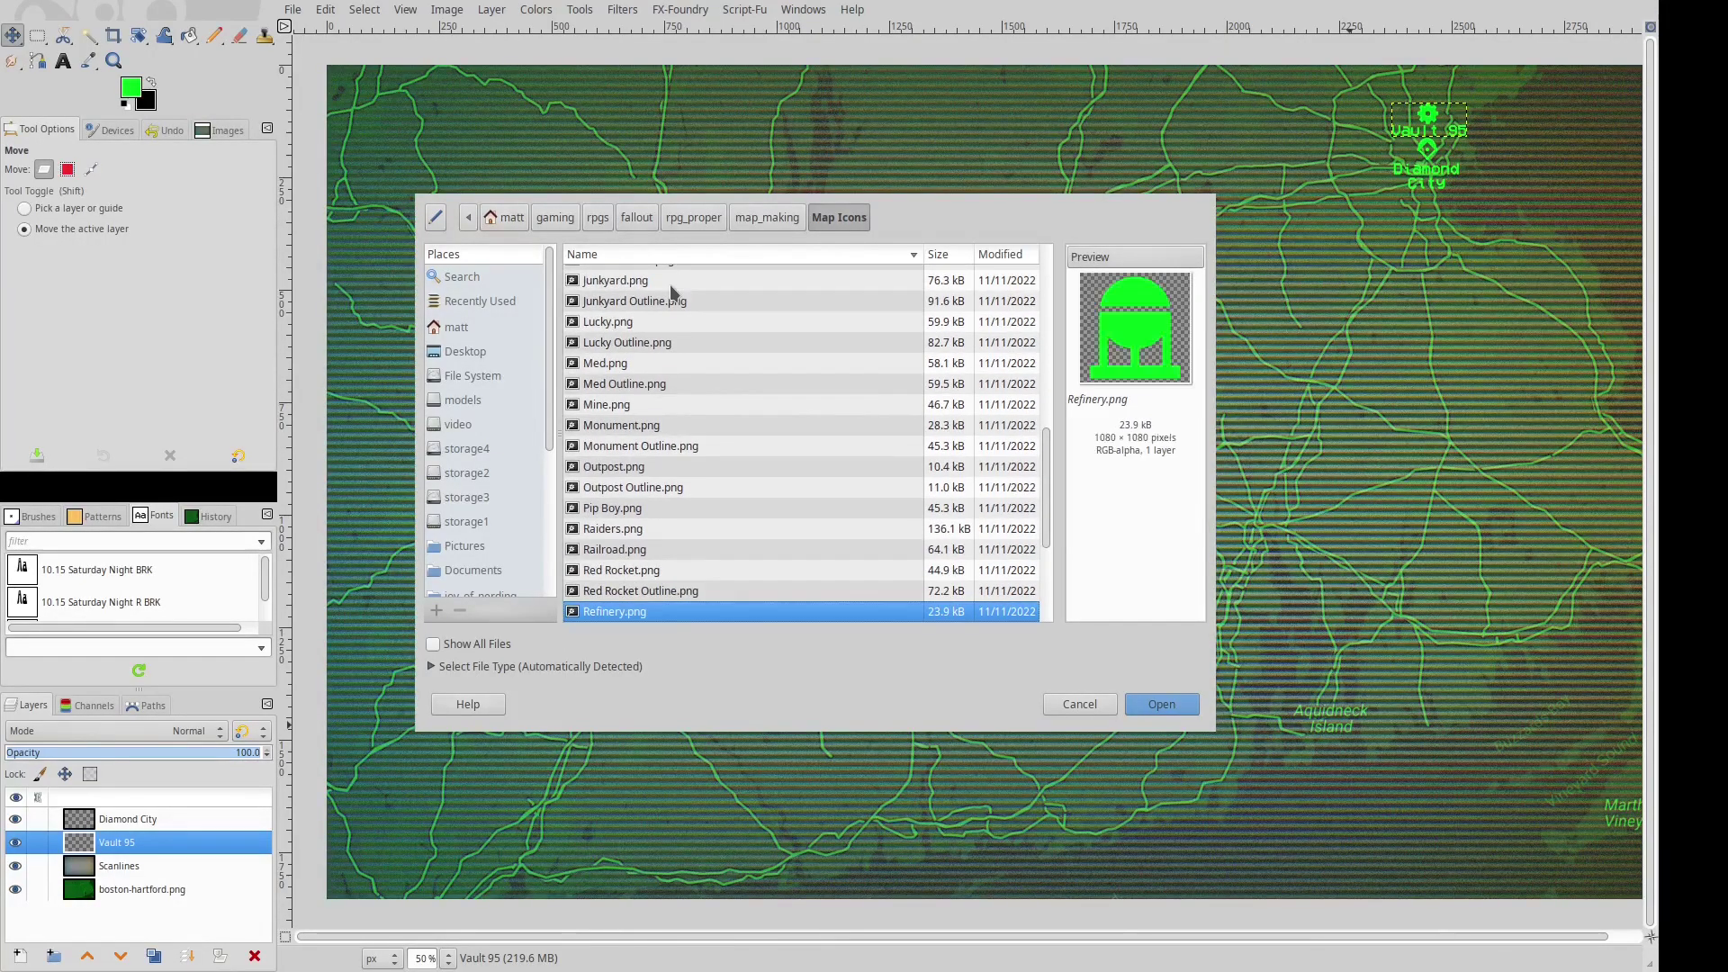
key(Down)
key(Down)
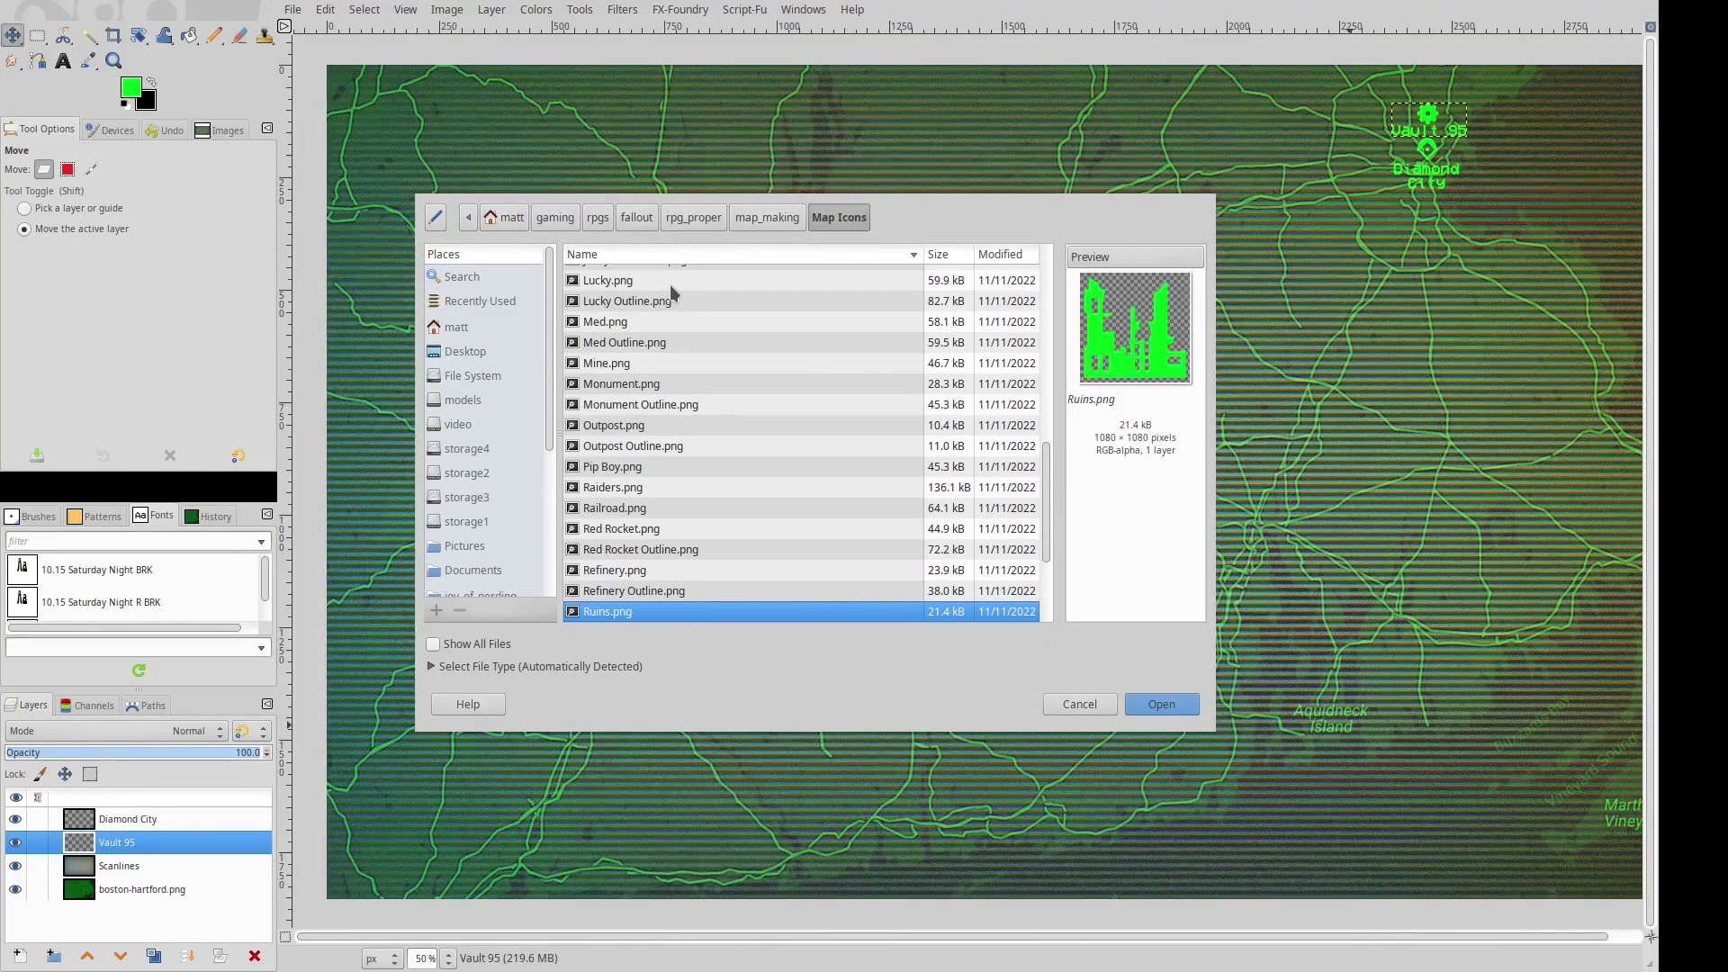
key(Down)
key(Down)
key(Down)
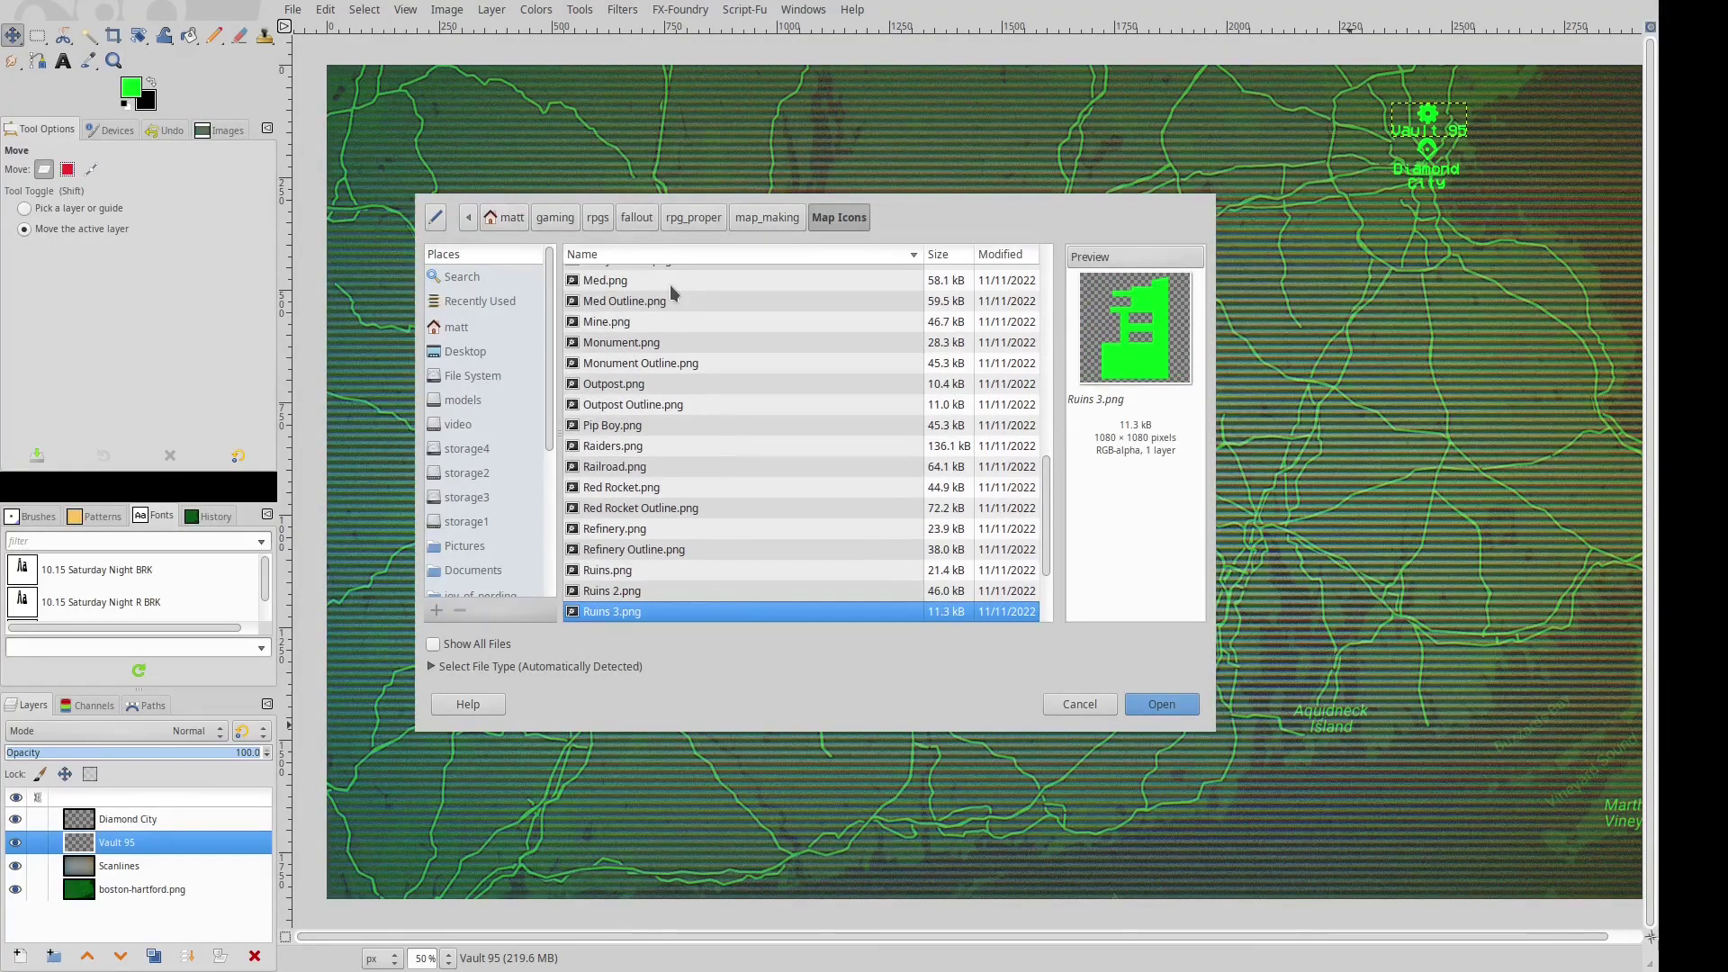
key(Down)
key(Down)
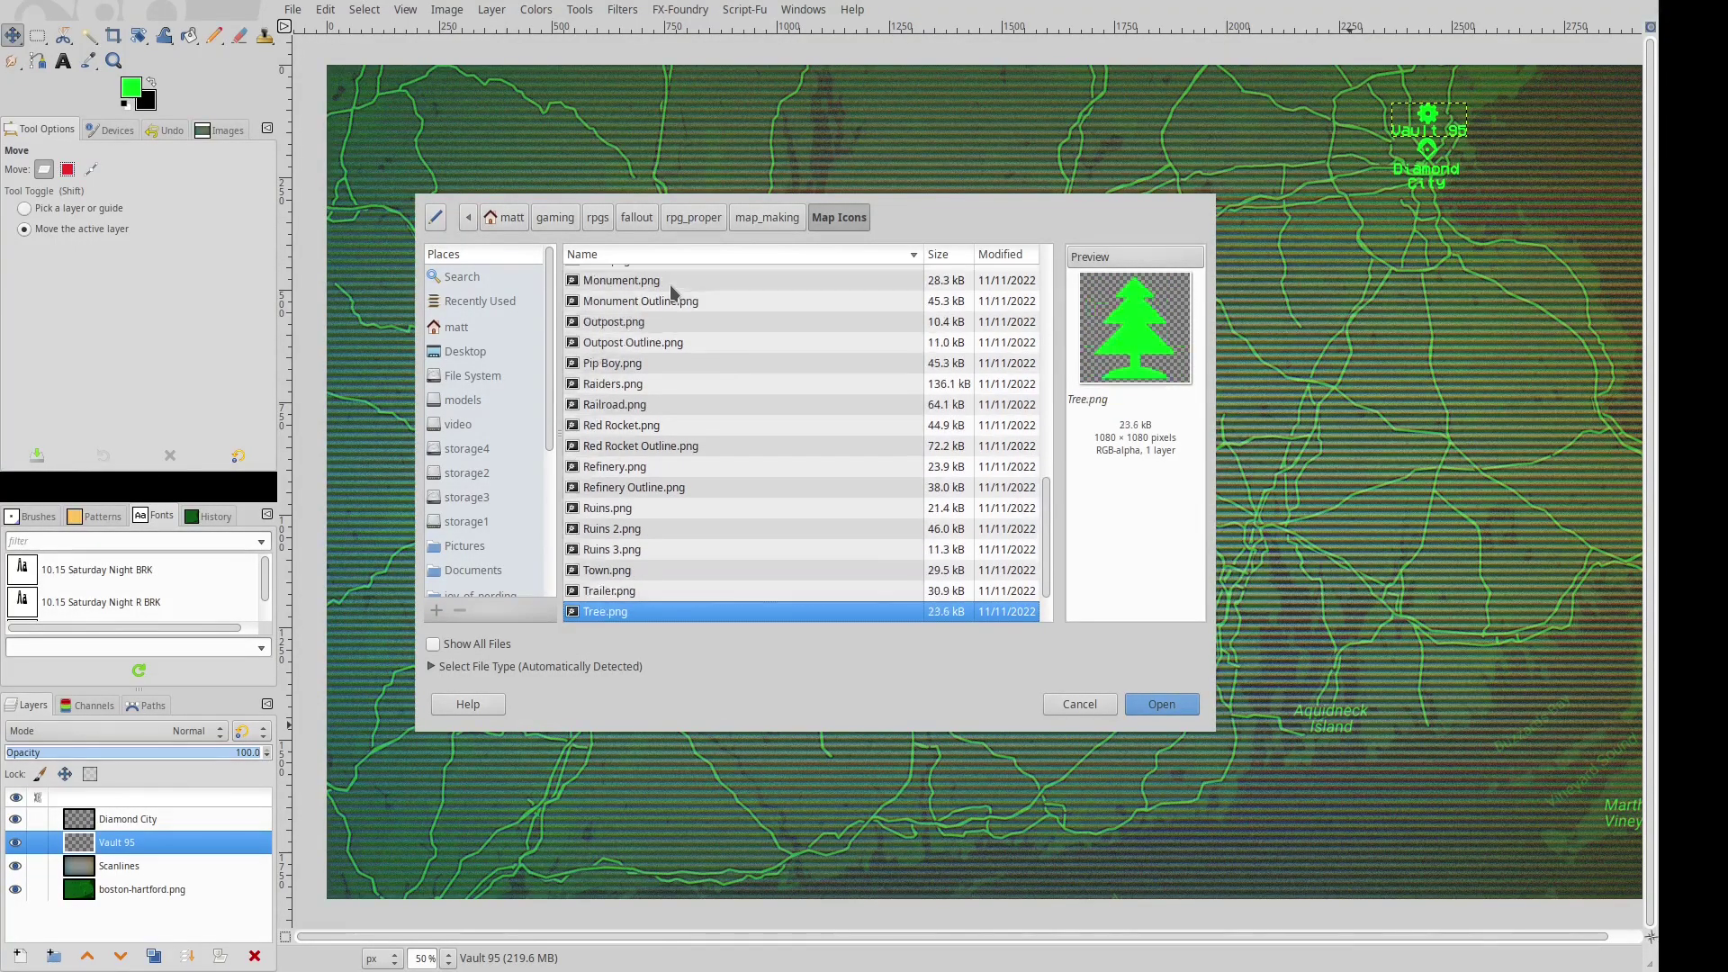
key(Down)
key(Down)
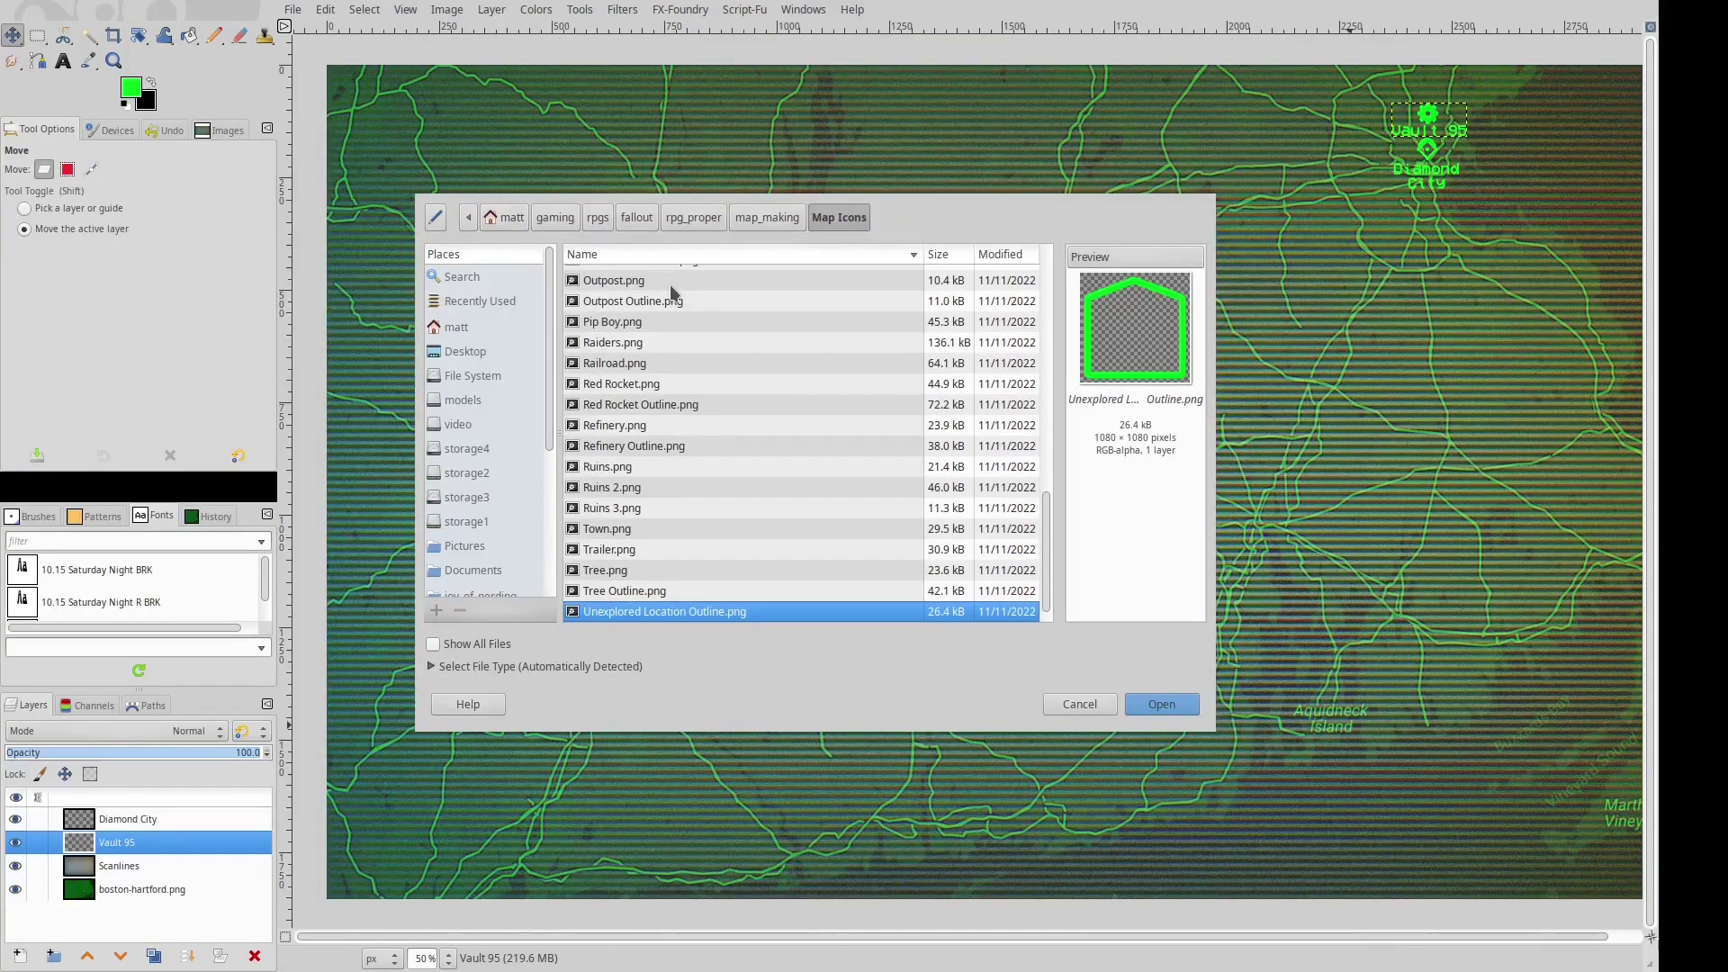
key(Down)
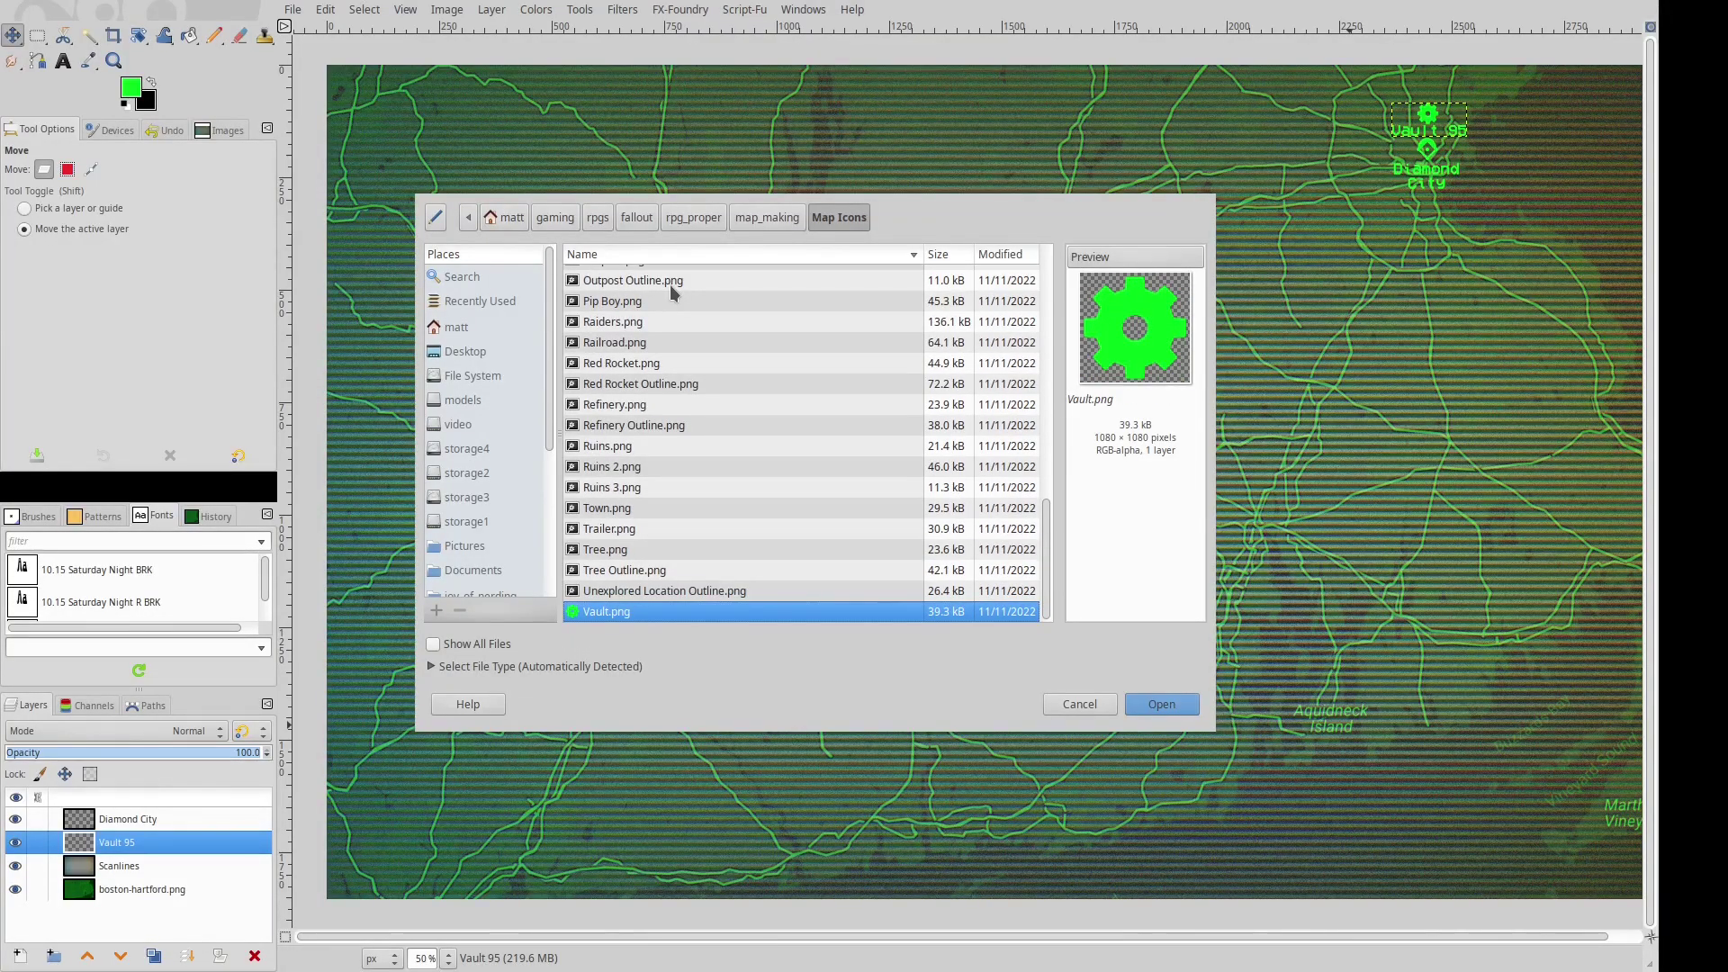
Preview more marker icons in the Map Icons folder, including Ruins.png, Building 1.png, Bridge.png, Battery.png and Factory Outline.png.
click(633, 453)
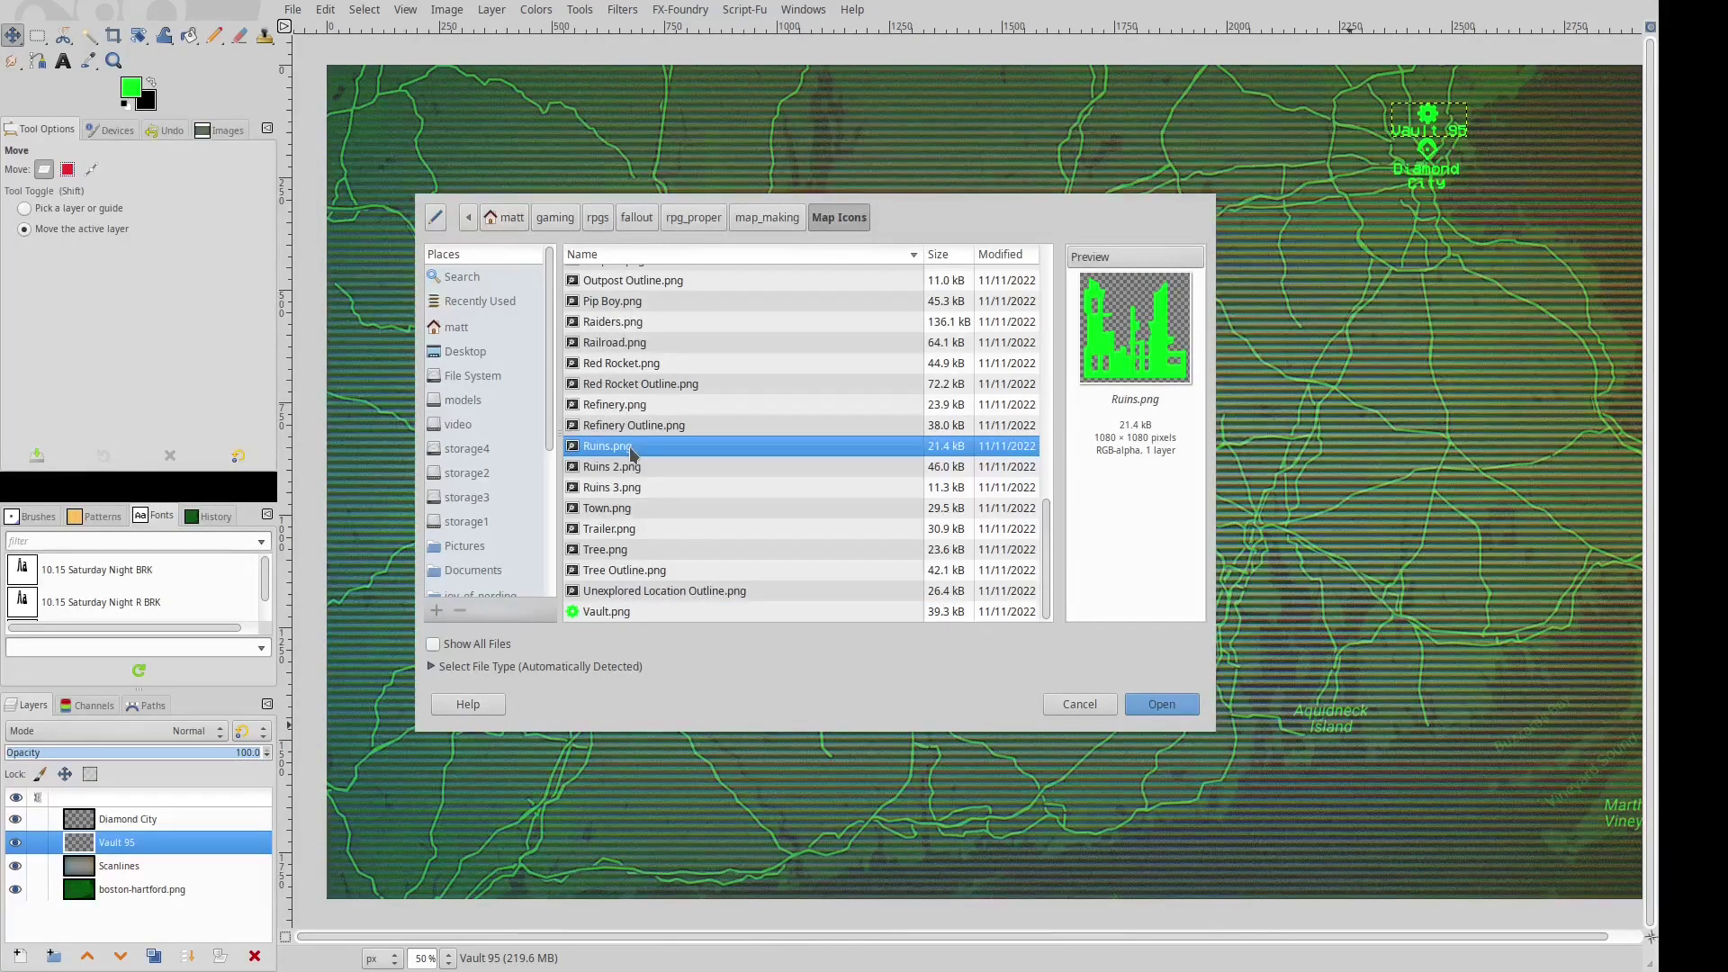
scroll(634, 451, up, 9)
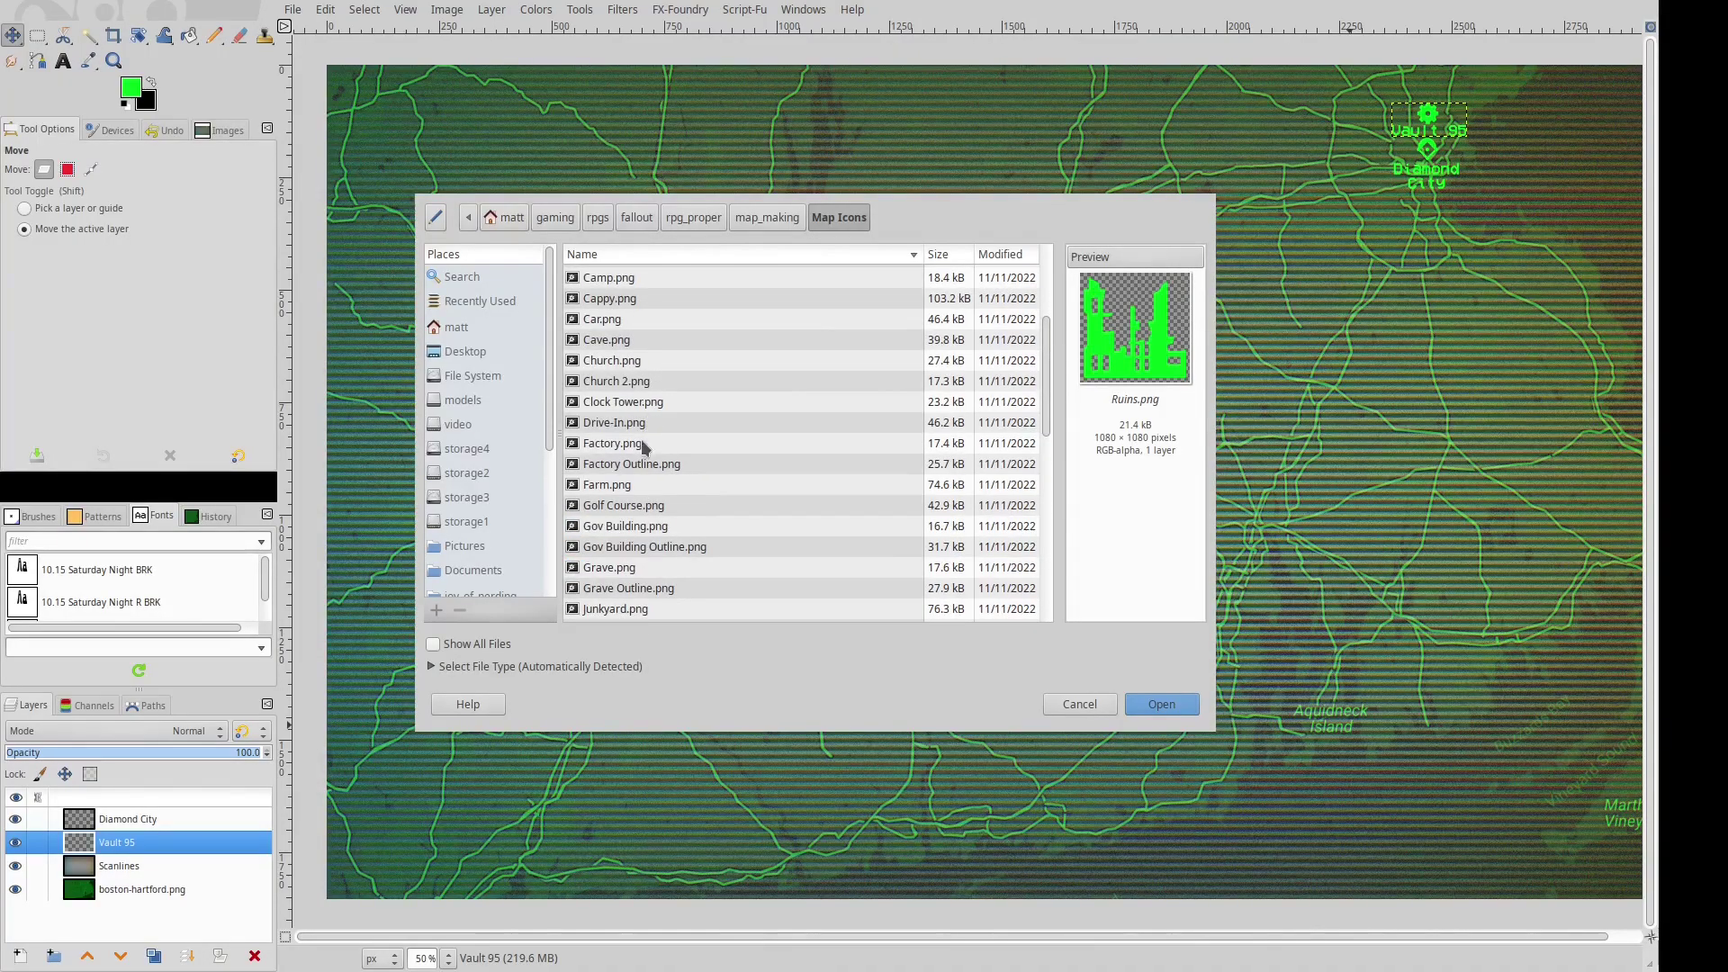
scroll(630, 468, up, 3)
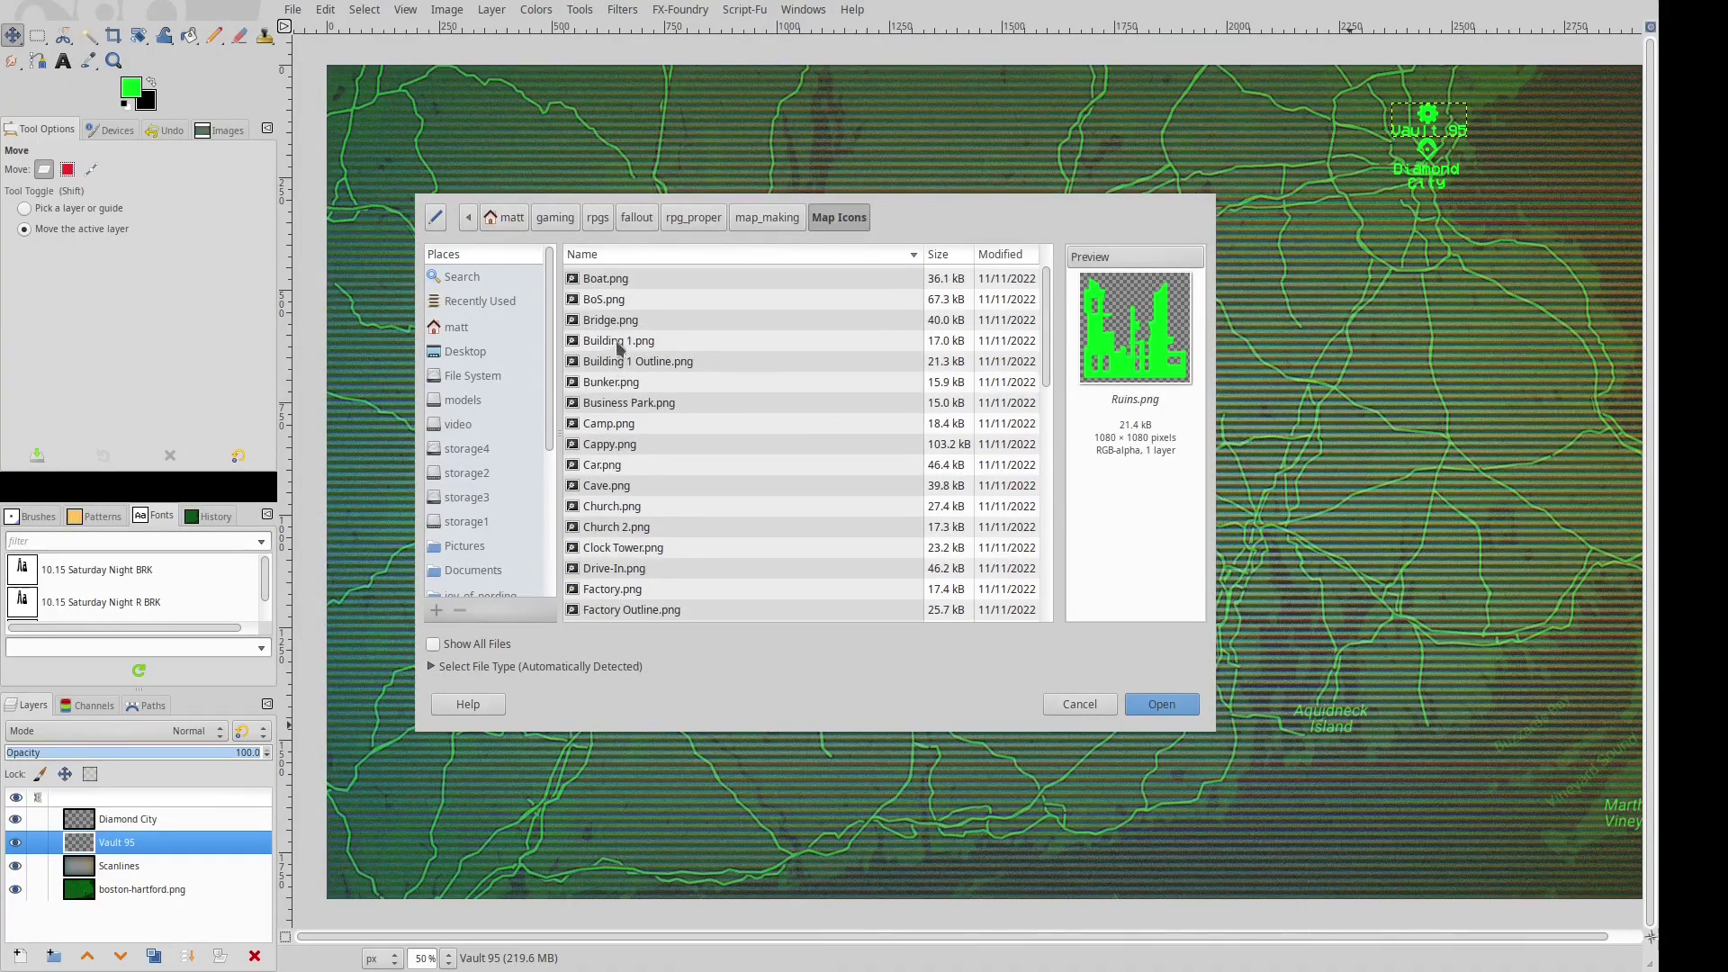
click(619, 342)
scroll(621, 319, up, 1)
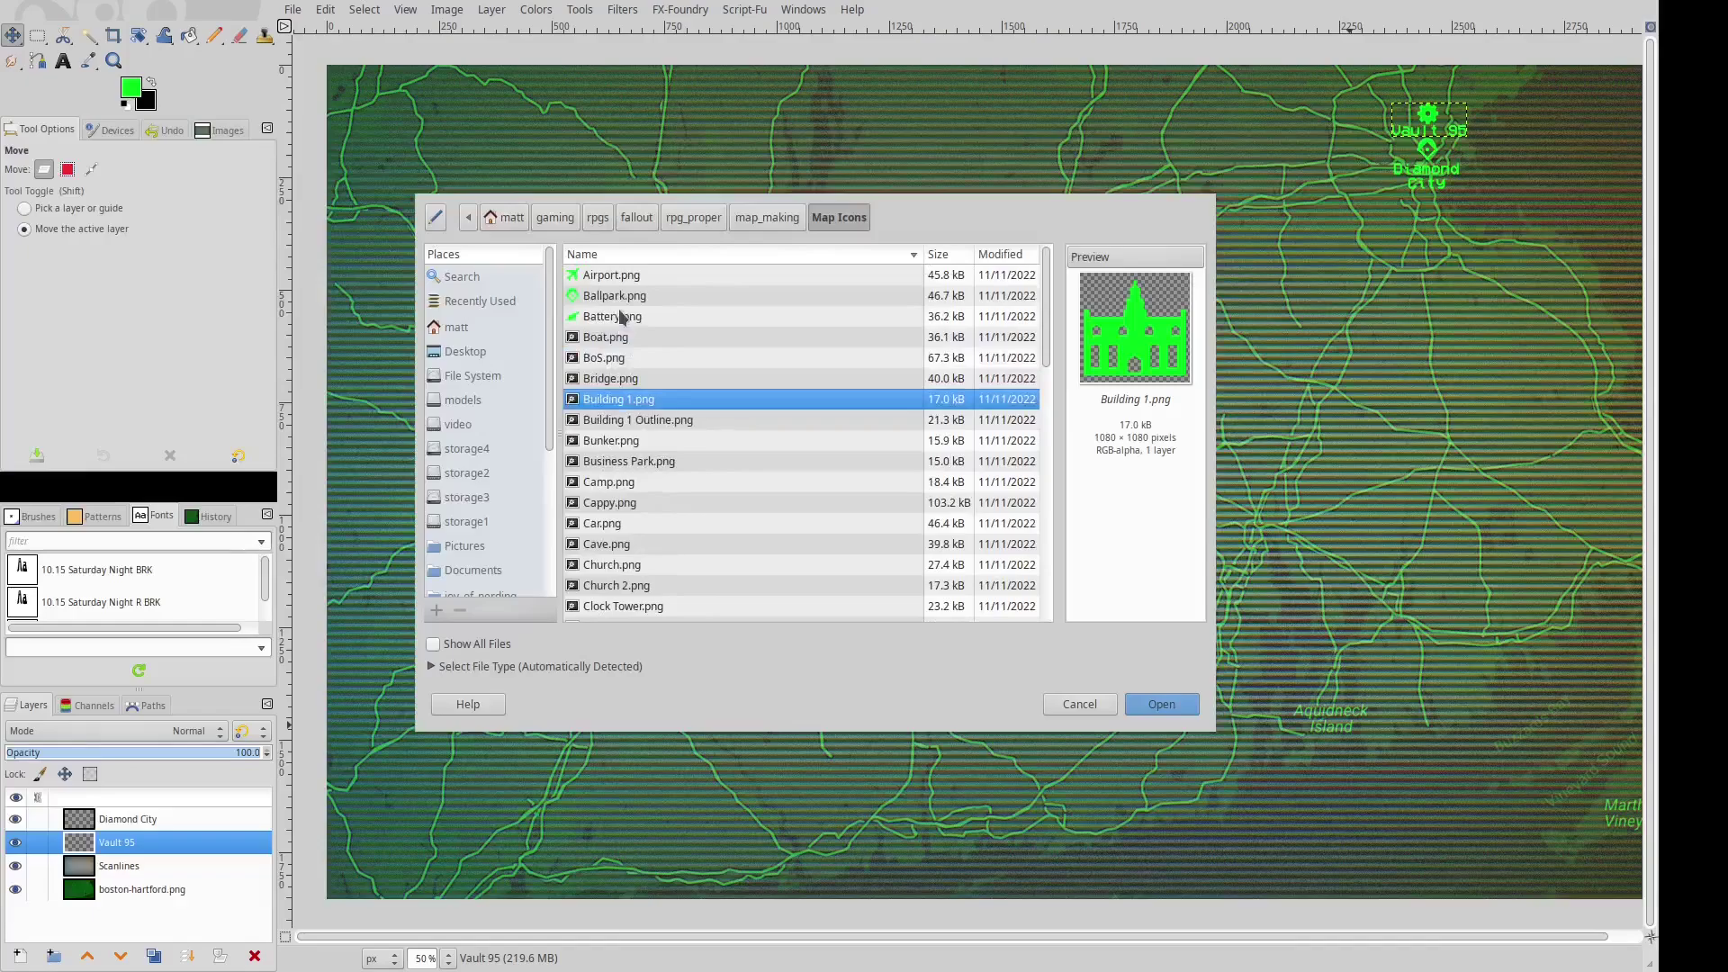
click(617, 382)
scroll(594, 594, down, 4)
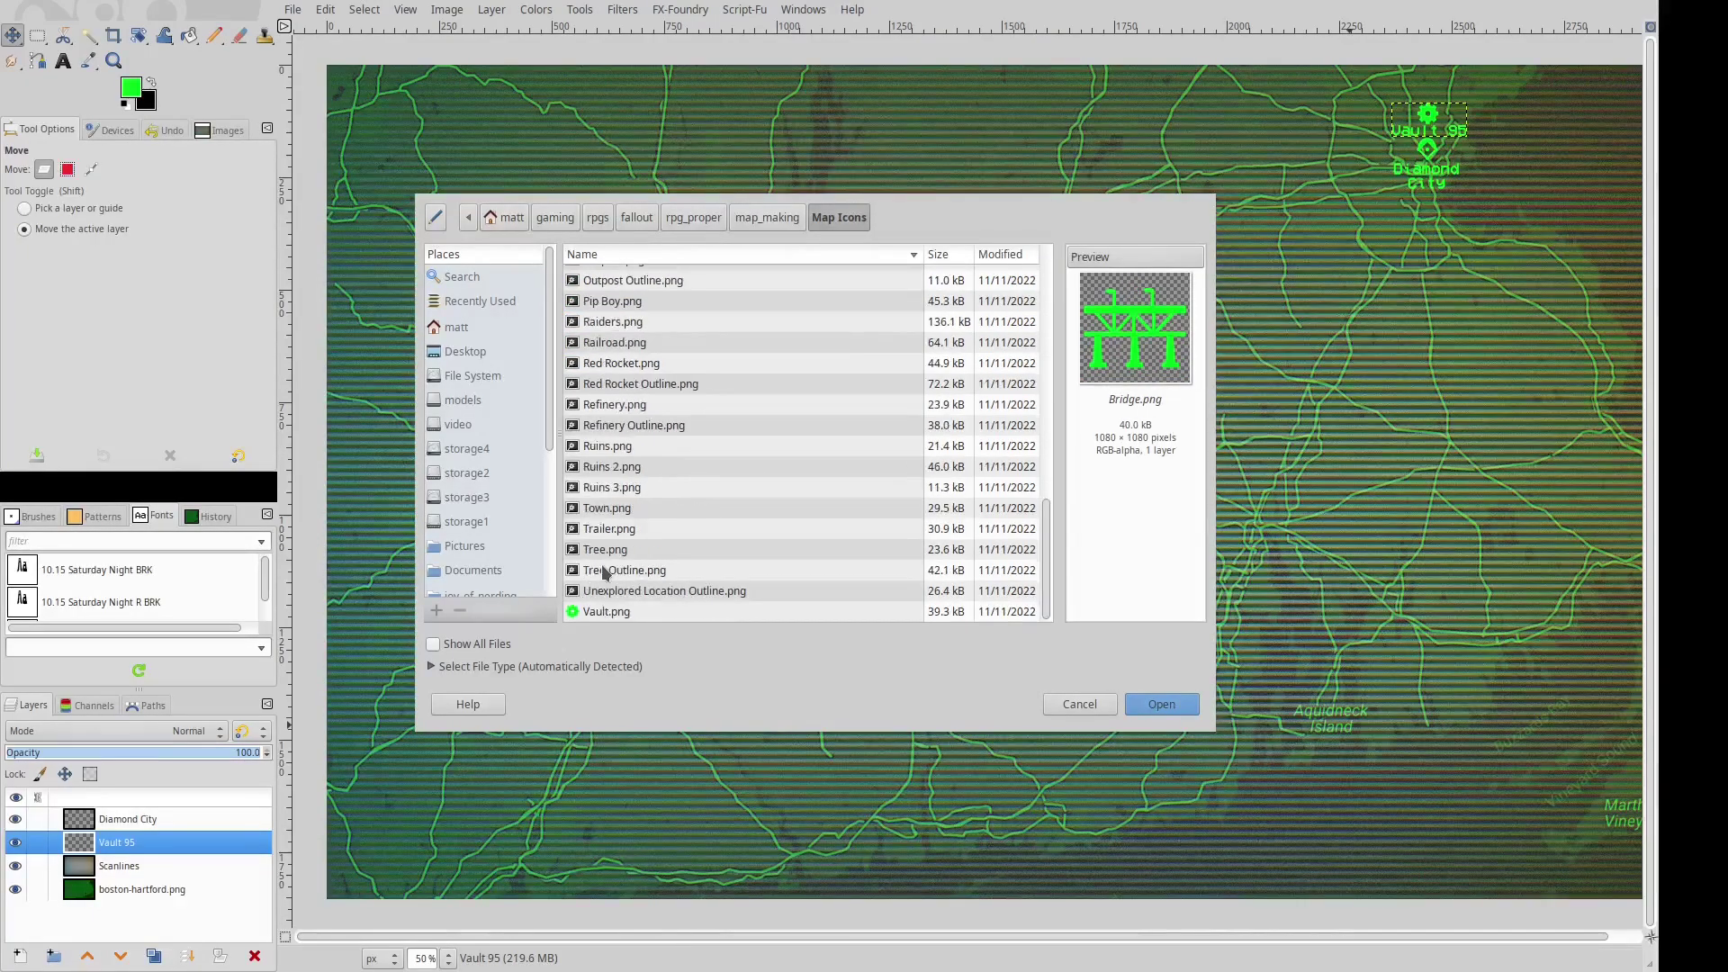
scroll(610, 420, down, 4)
scroll(610, 423, up, 10)
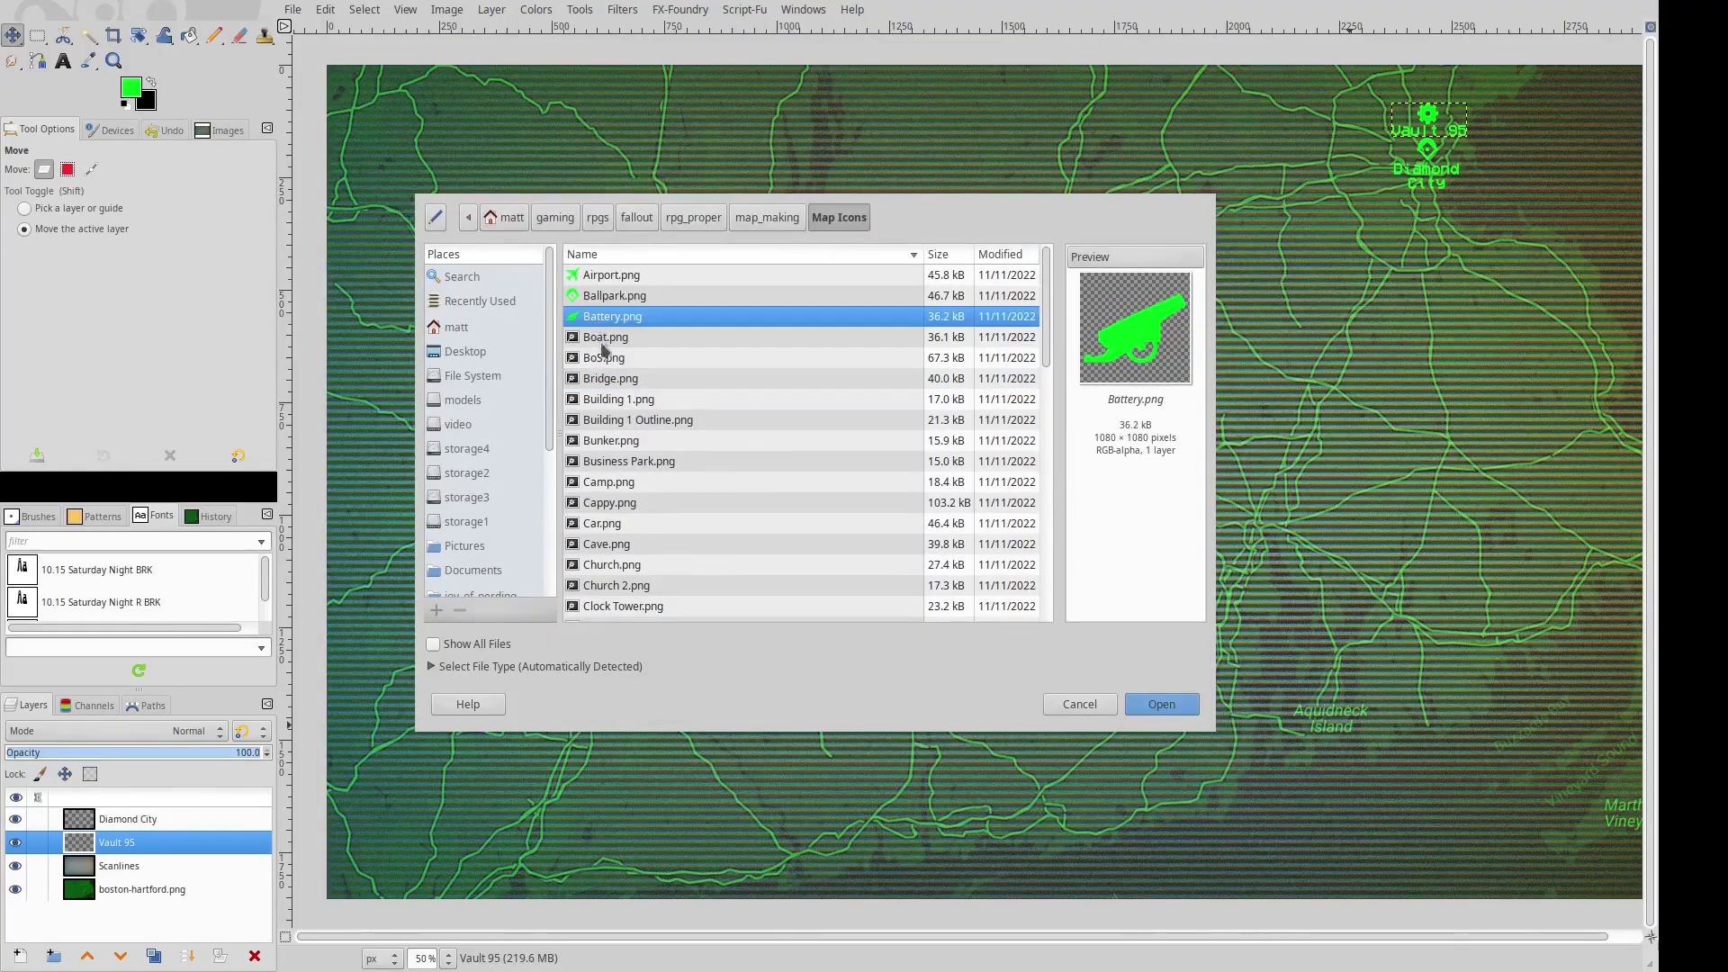
scroll(630, 556, down, 2)
click(628, 528)
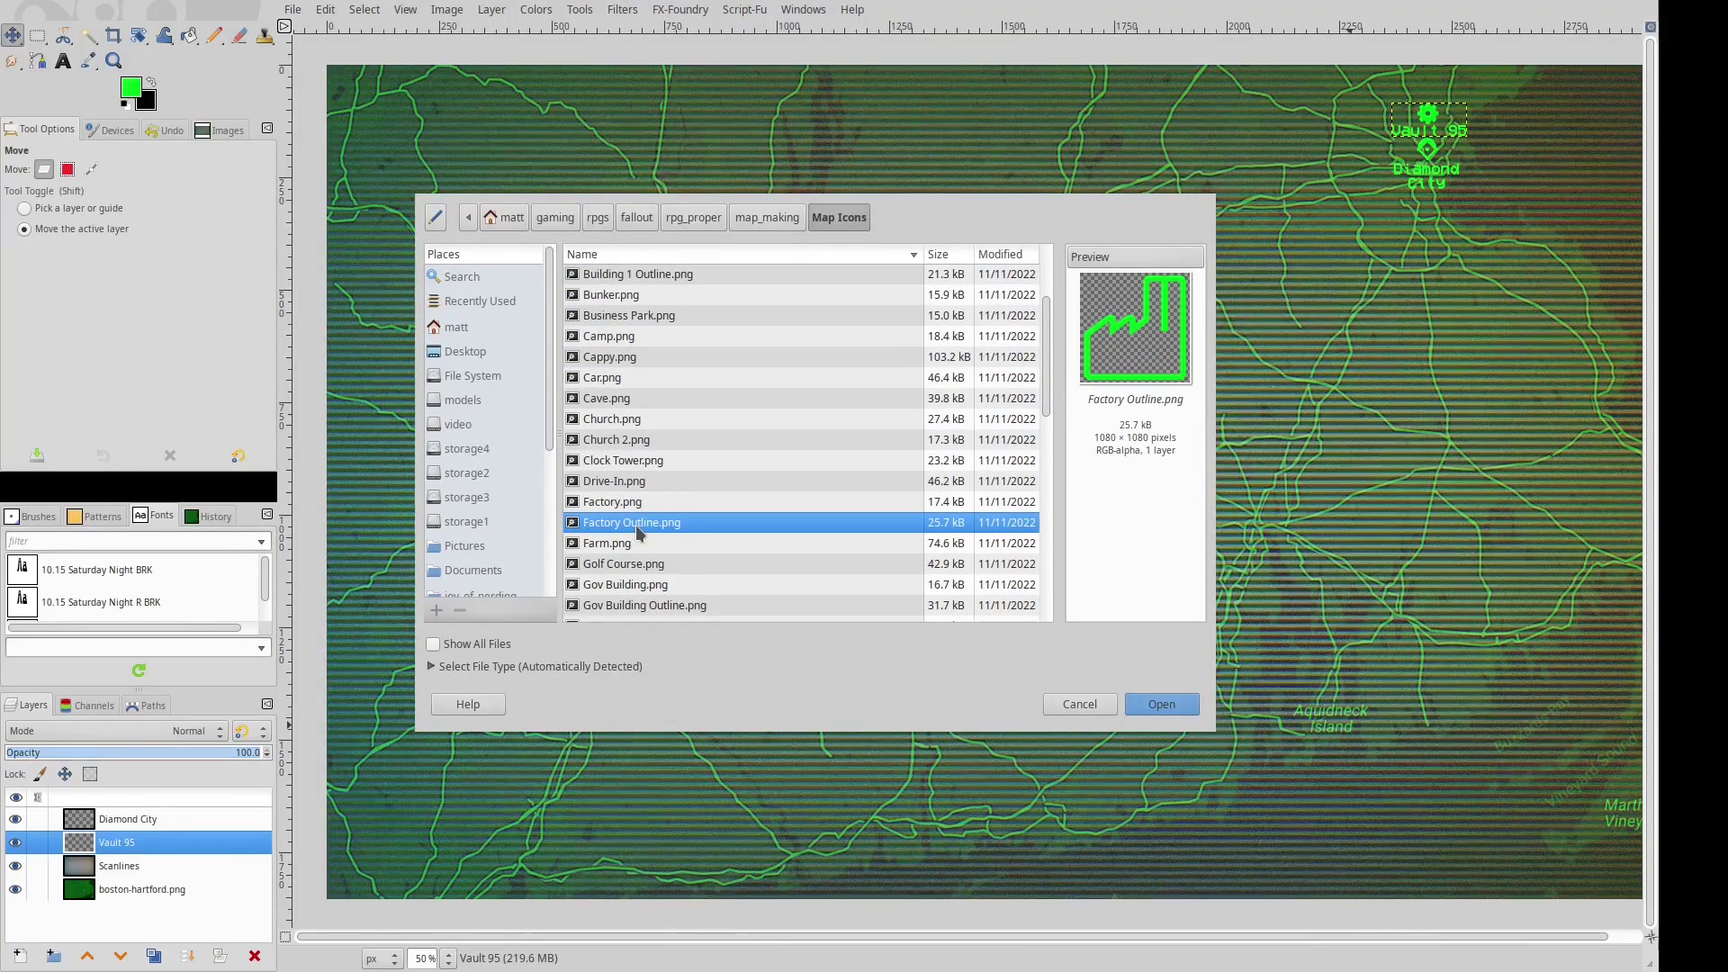
Browse the remaining Map Icons files and open Town.png as a separate image.
key(Down)
key(Page_Down)
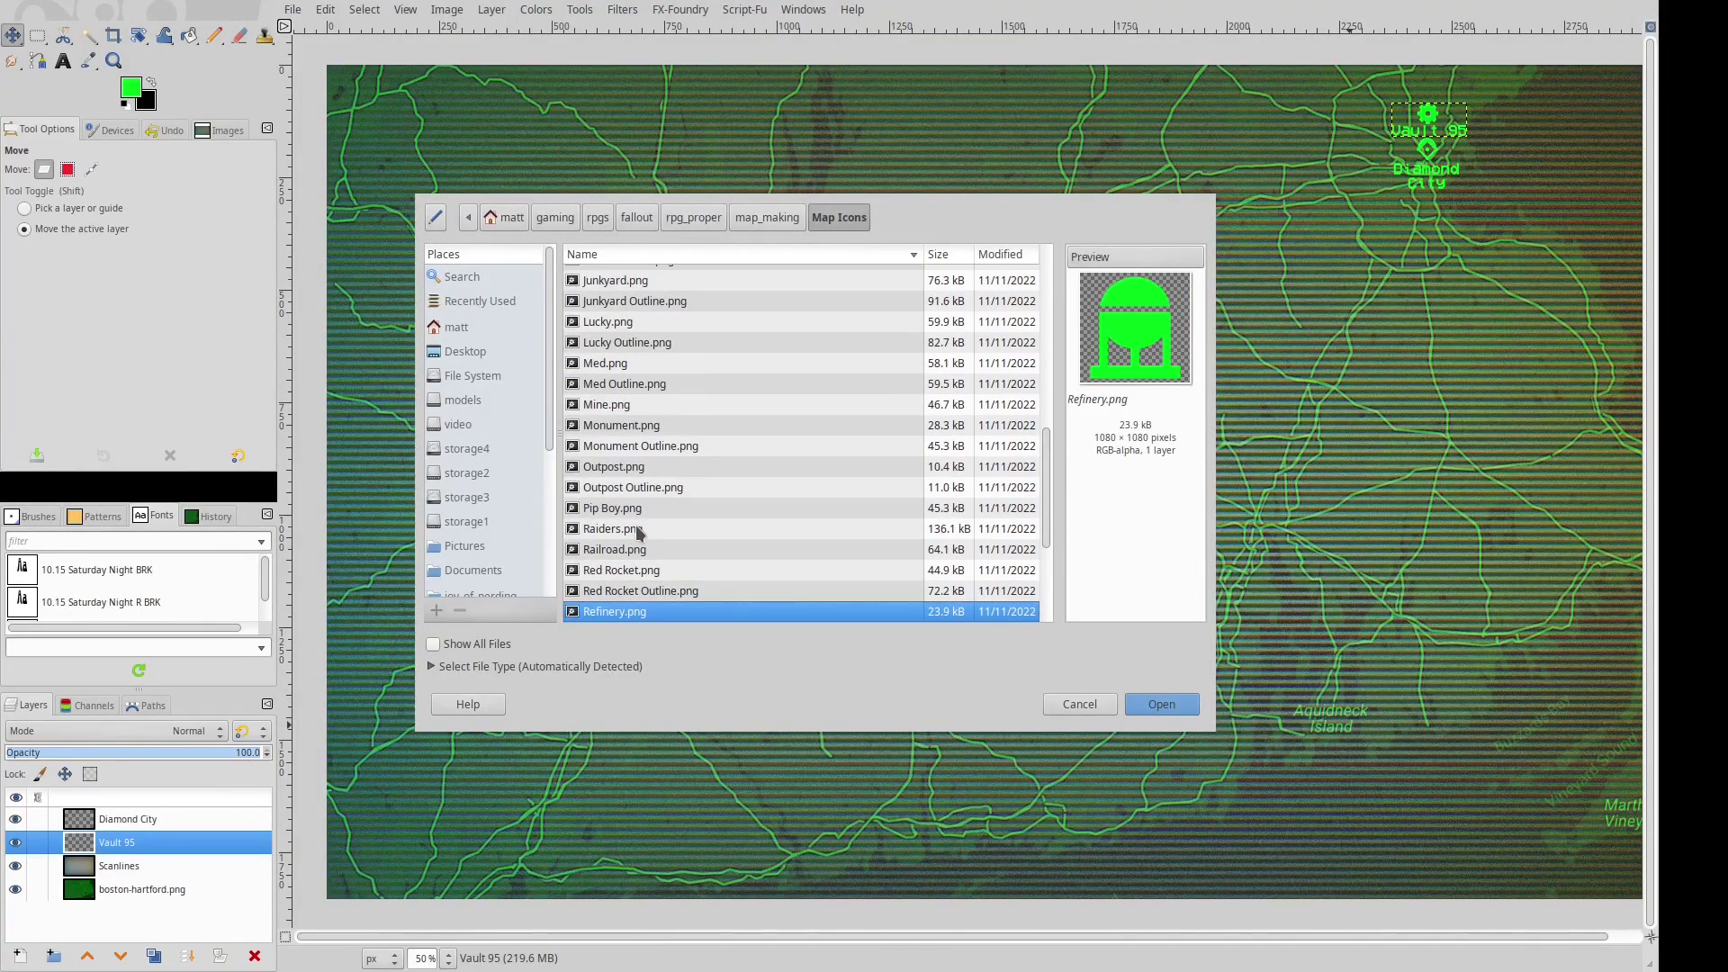
key(Down)
key(Down)
key(Down)
key(Down)
key(Down)
key(Down)
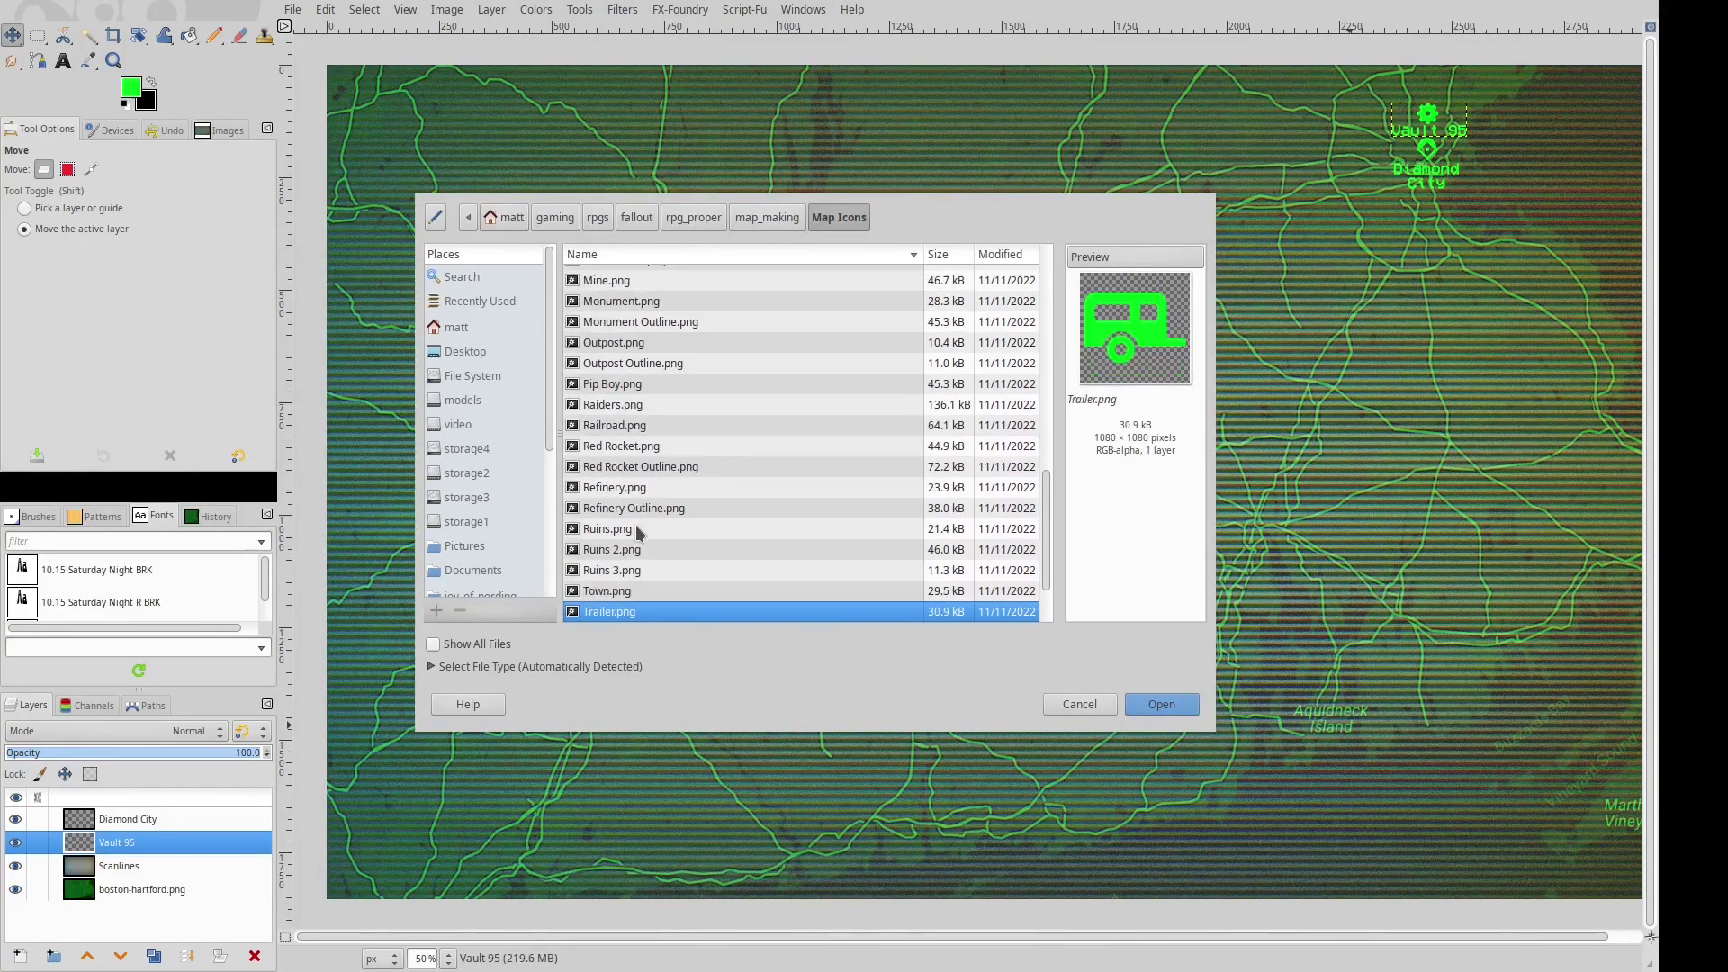
key(Up)
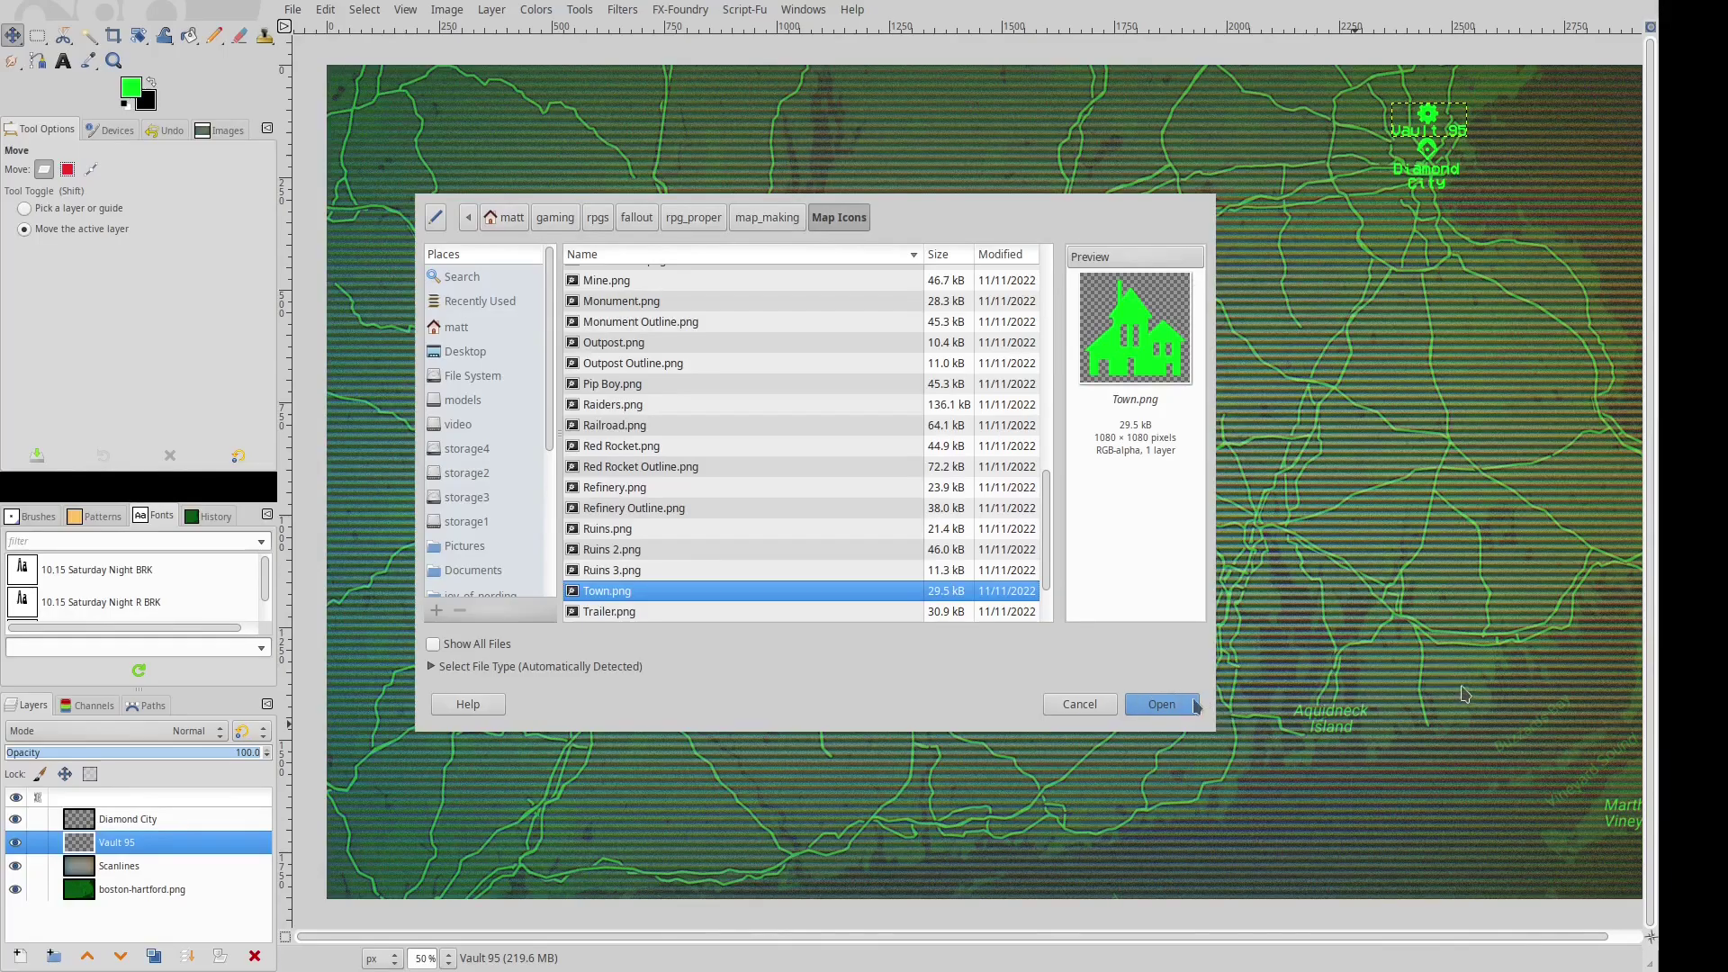
click(1158, 710)
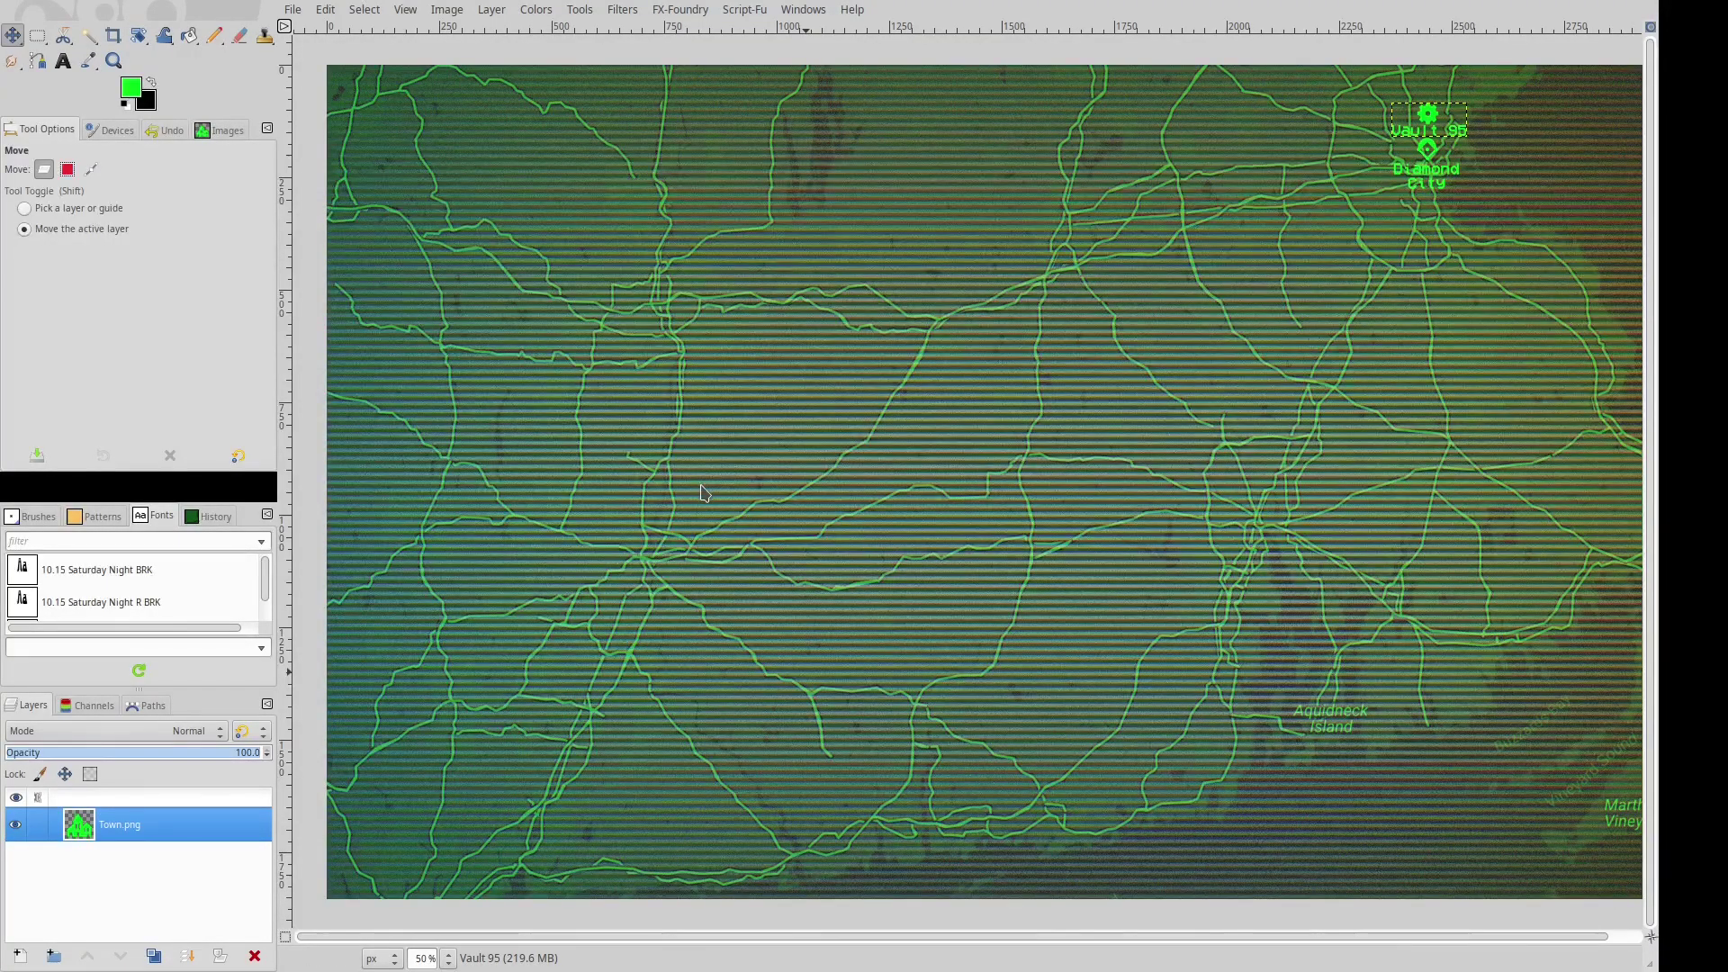
Close the Town image, paste its icon into the map as a new layer and scale it down to marker size.
key(ctrl+w)
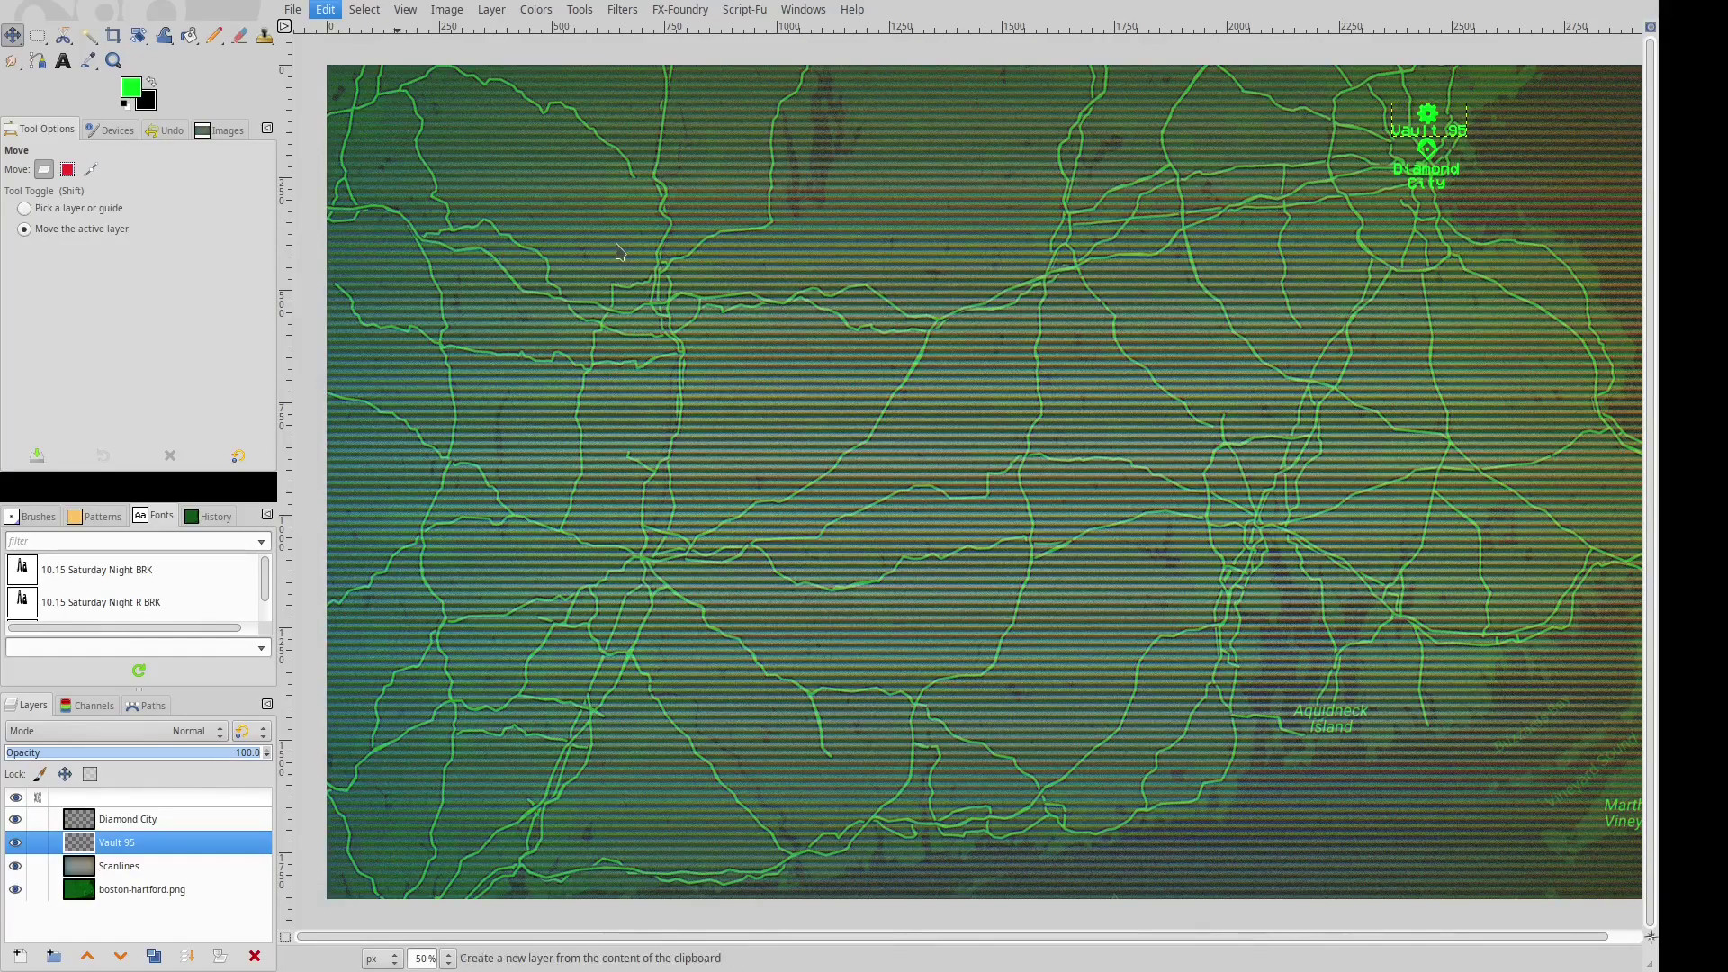
click(362, 245)
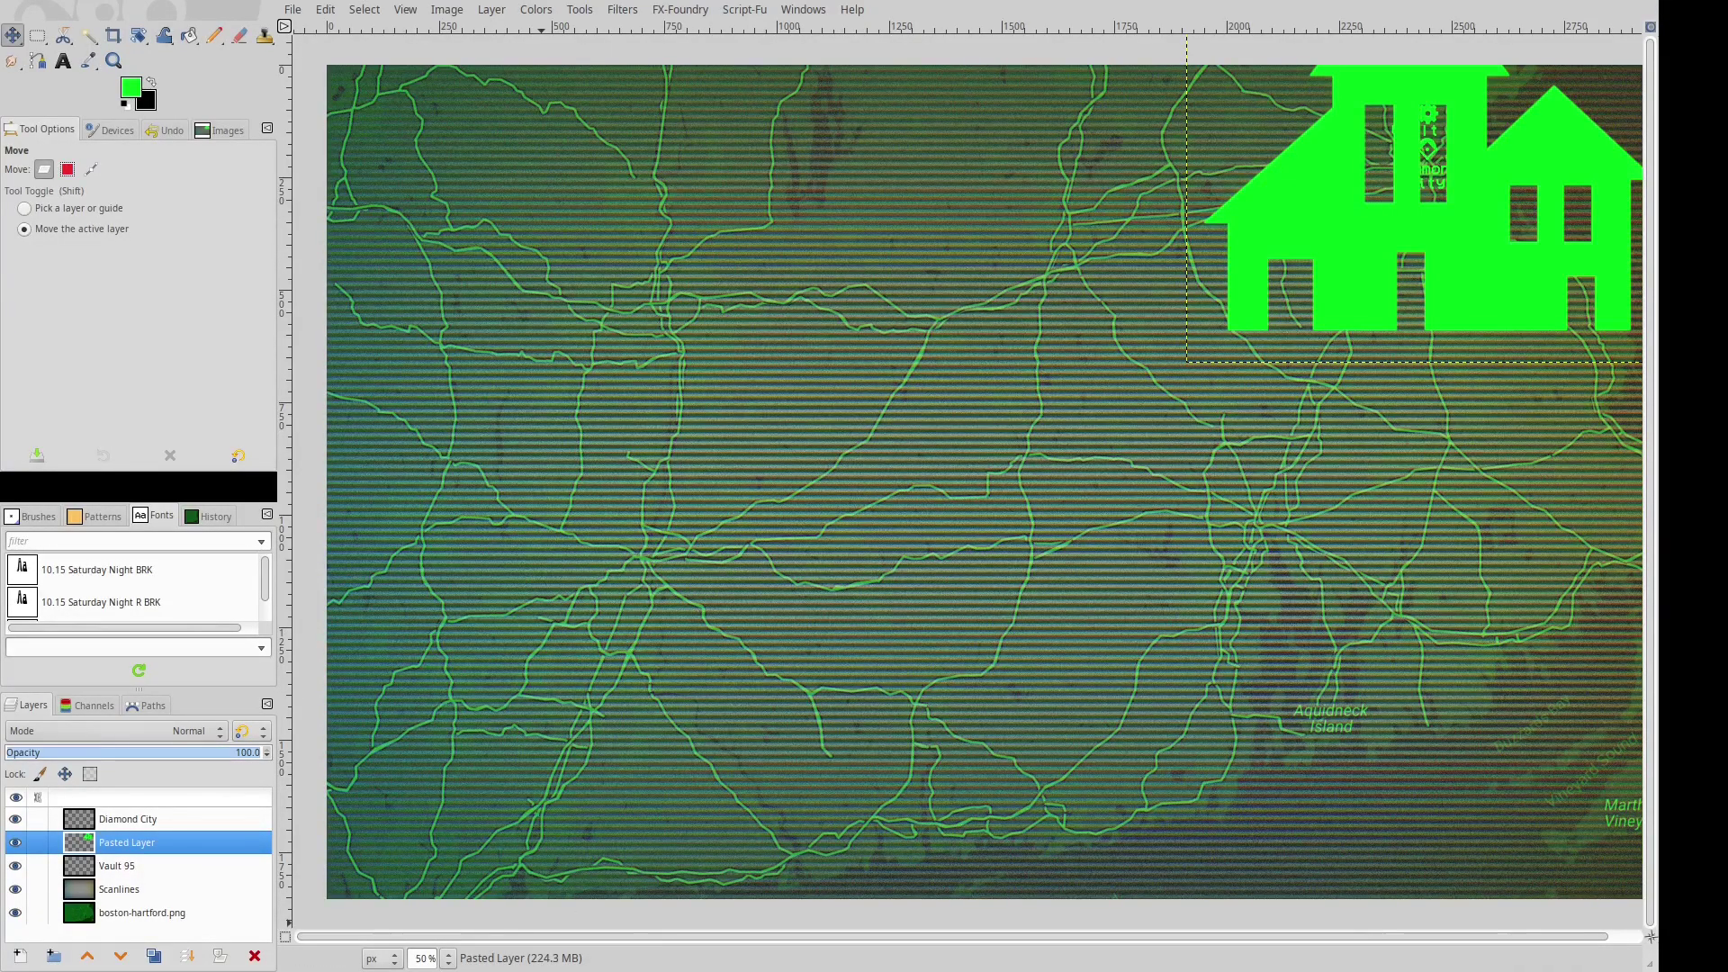
key(ctrl+z)
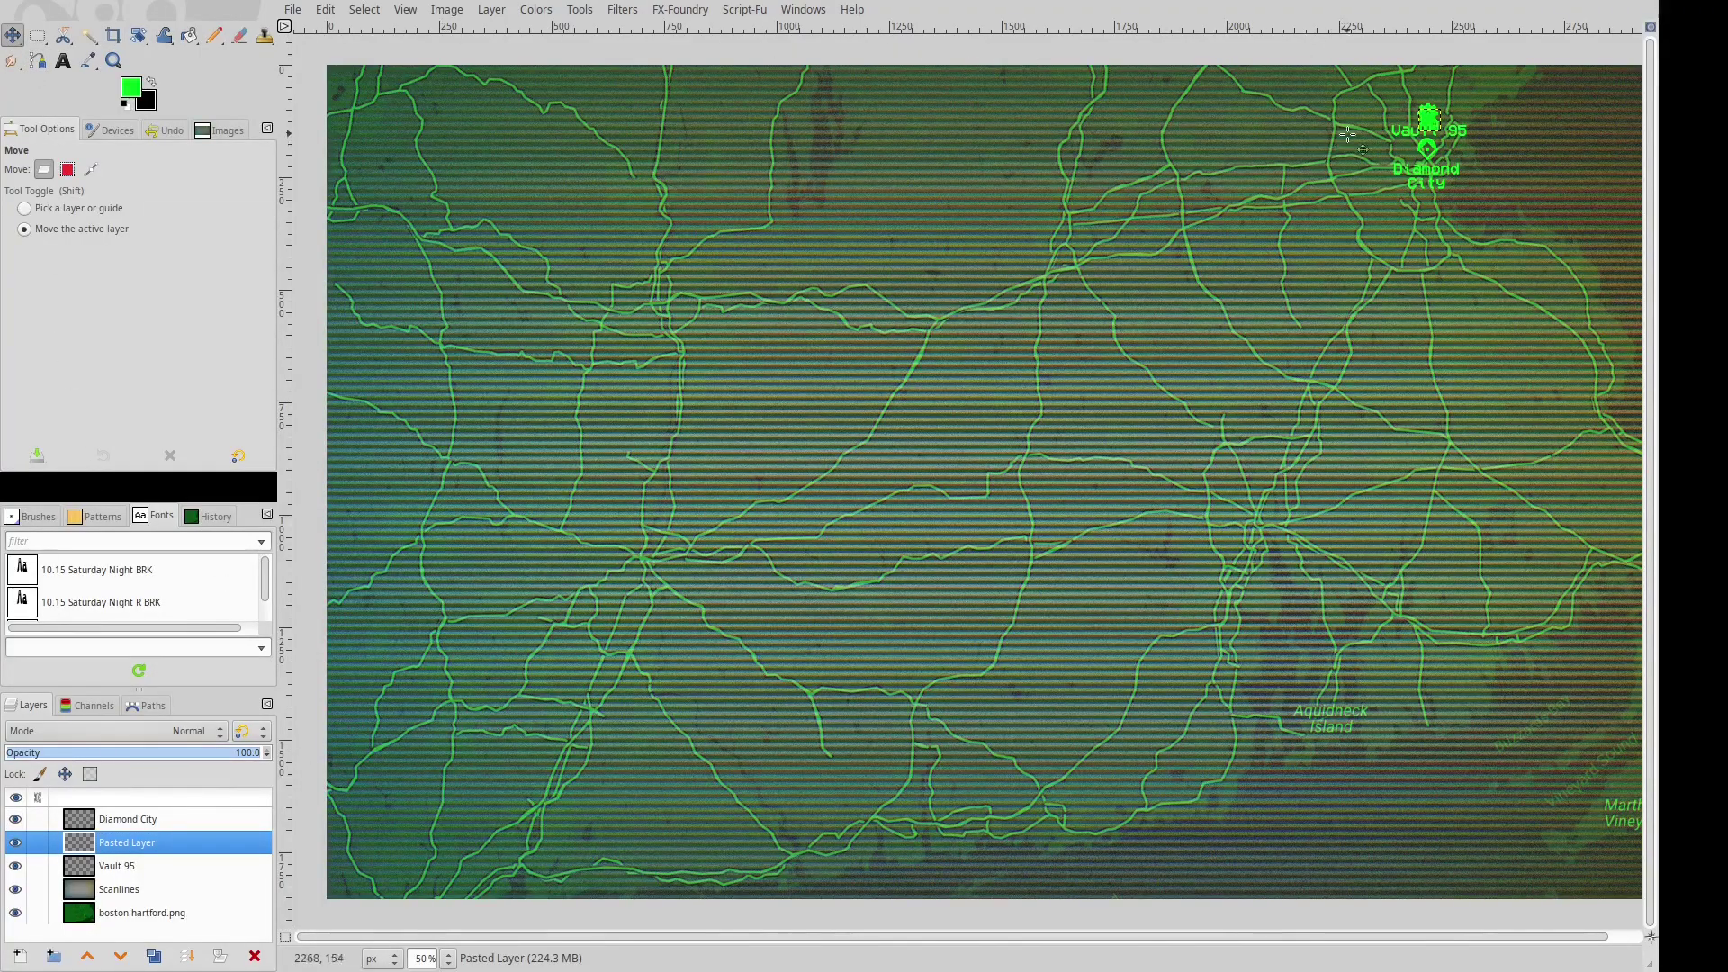
Move the town icon to the road junction west of Boston, just above where the roads cross.
drag(1440, 135, 1079, 259)
key(Page_Up)
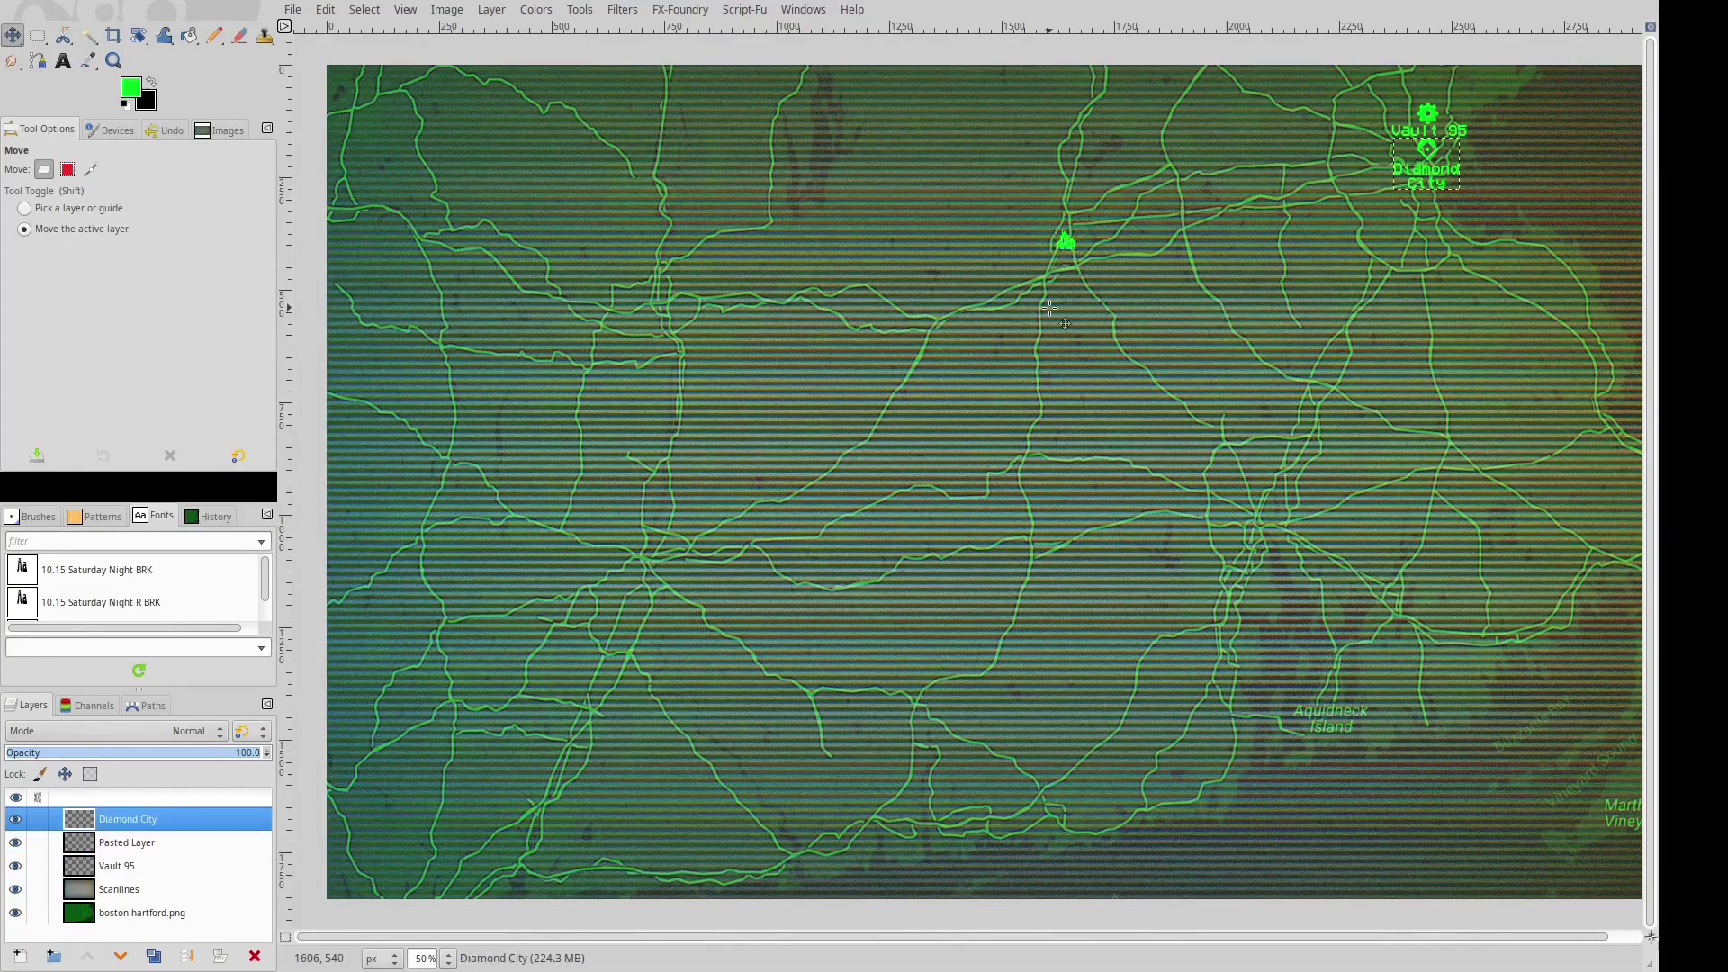
key(Page_Down)
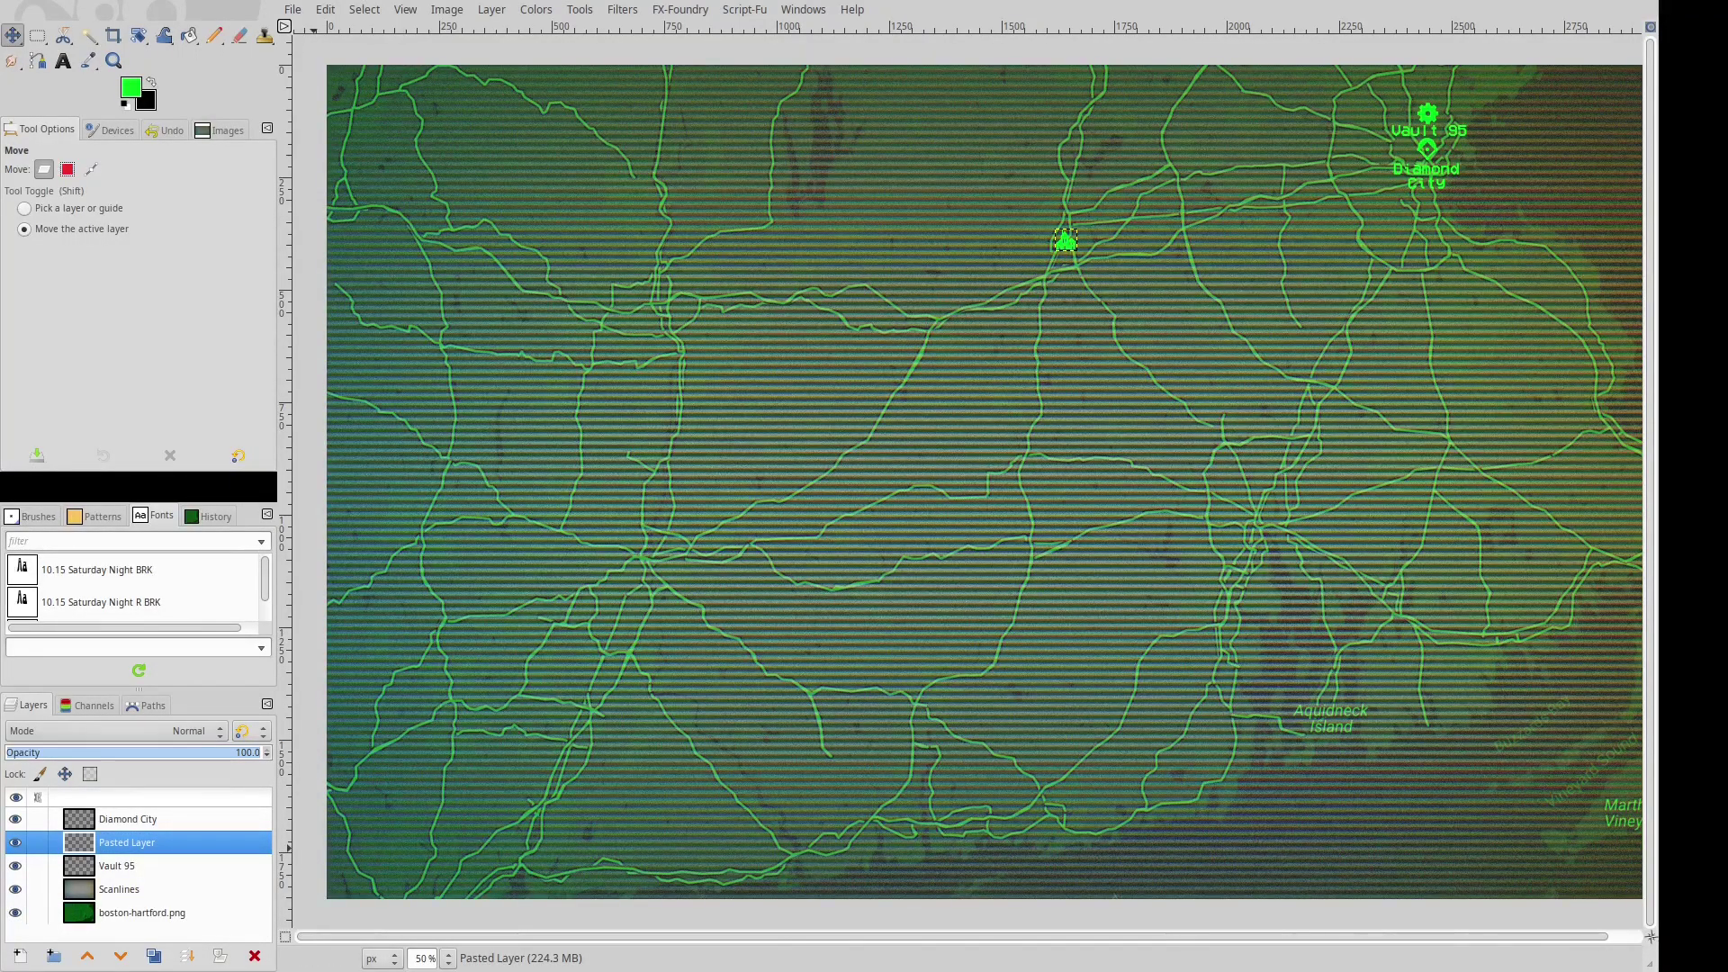
key(Return)
drag(1066, 240, 1067, 223)
Add a "Worcester" text label in 36 px VCR OSD Mono and center it directly beneath the town icon.
click(63, 60)
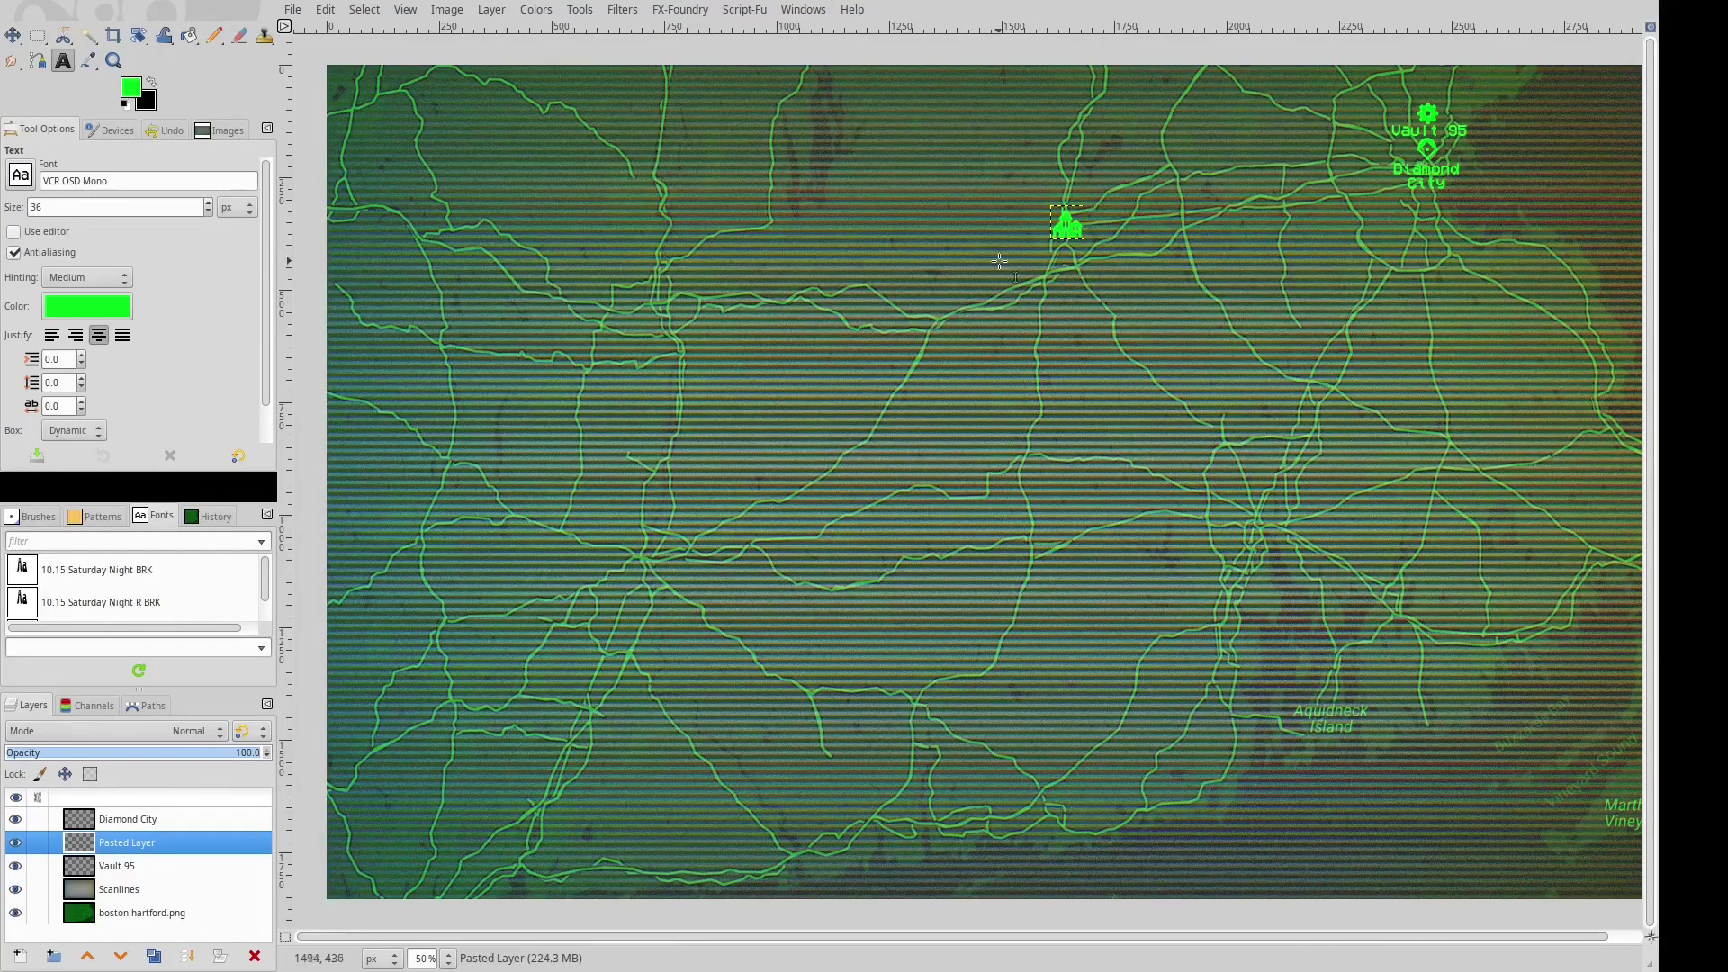
click(1017, 240)
text(Wor)
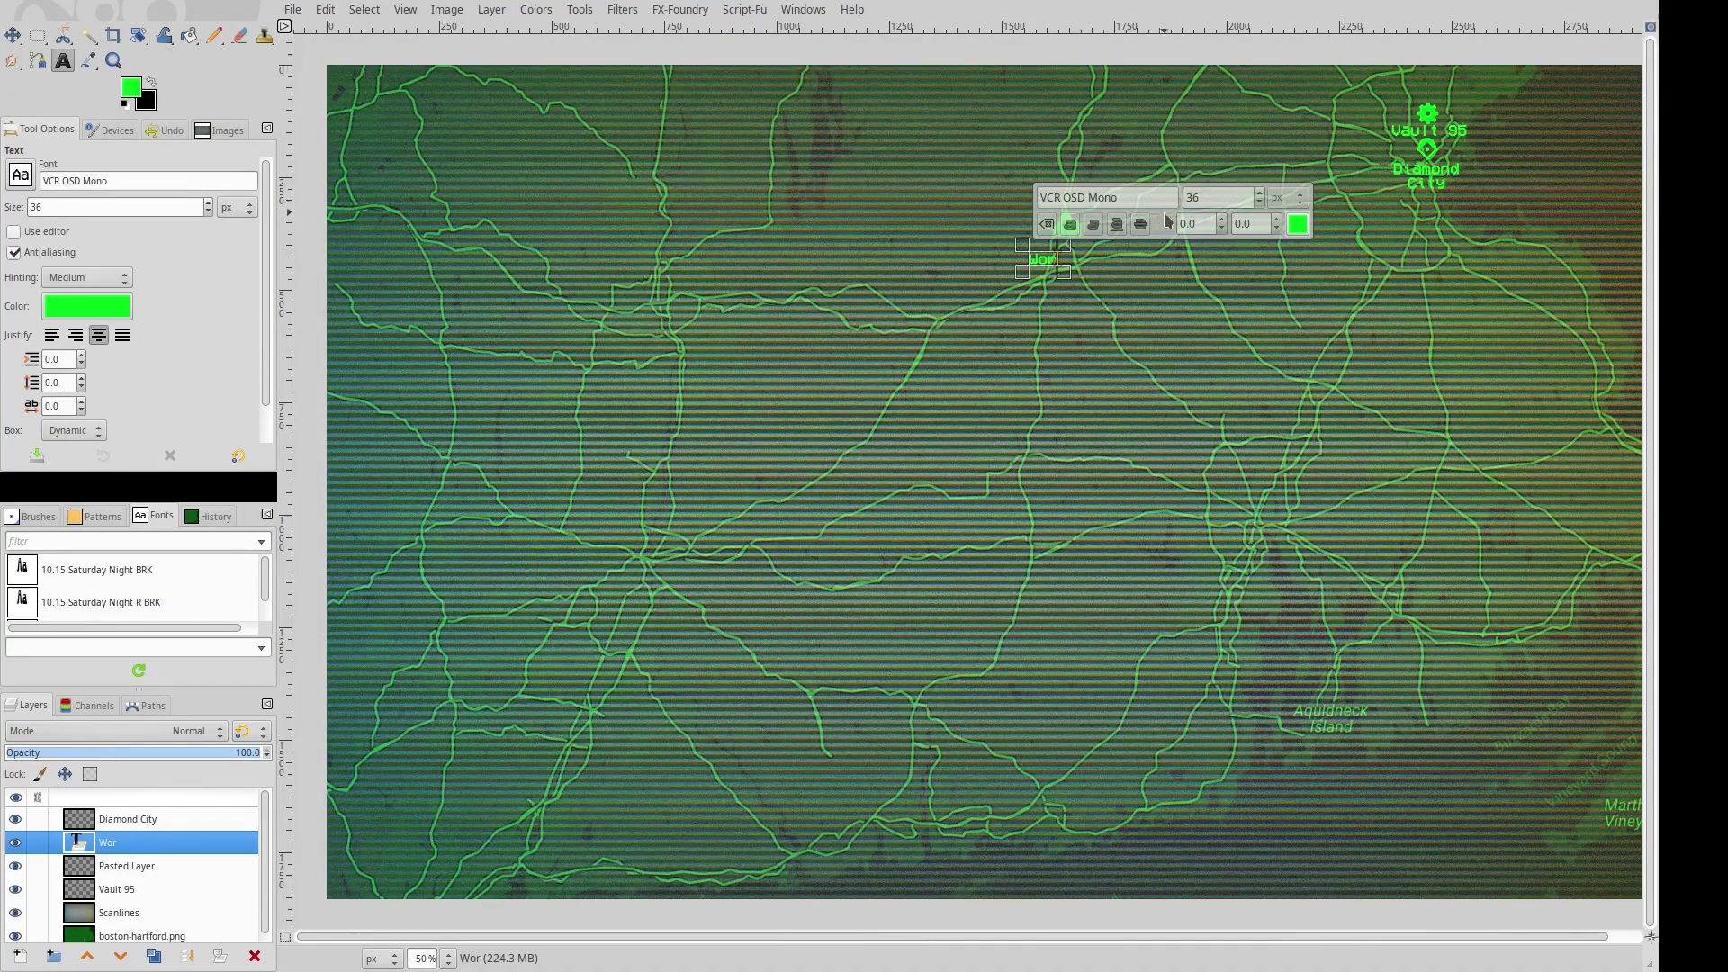
text(cester)
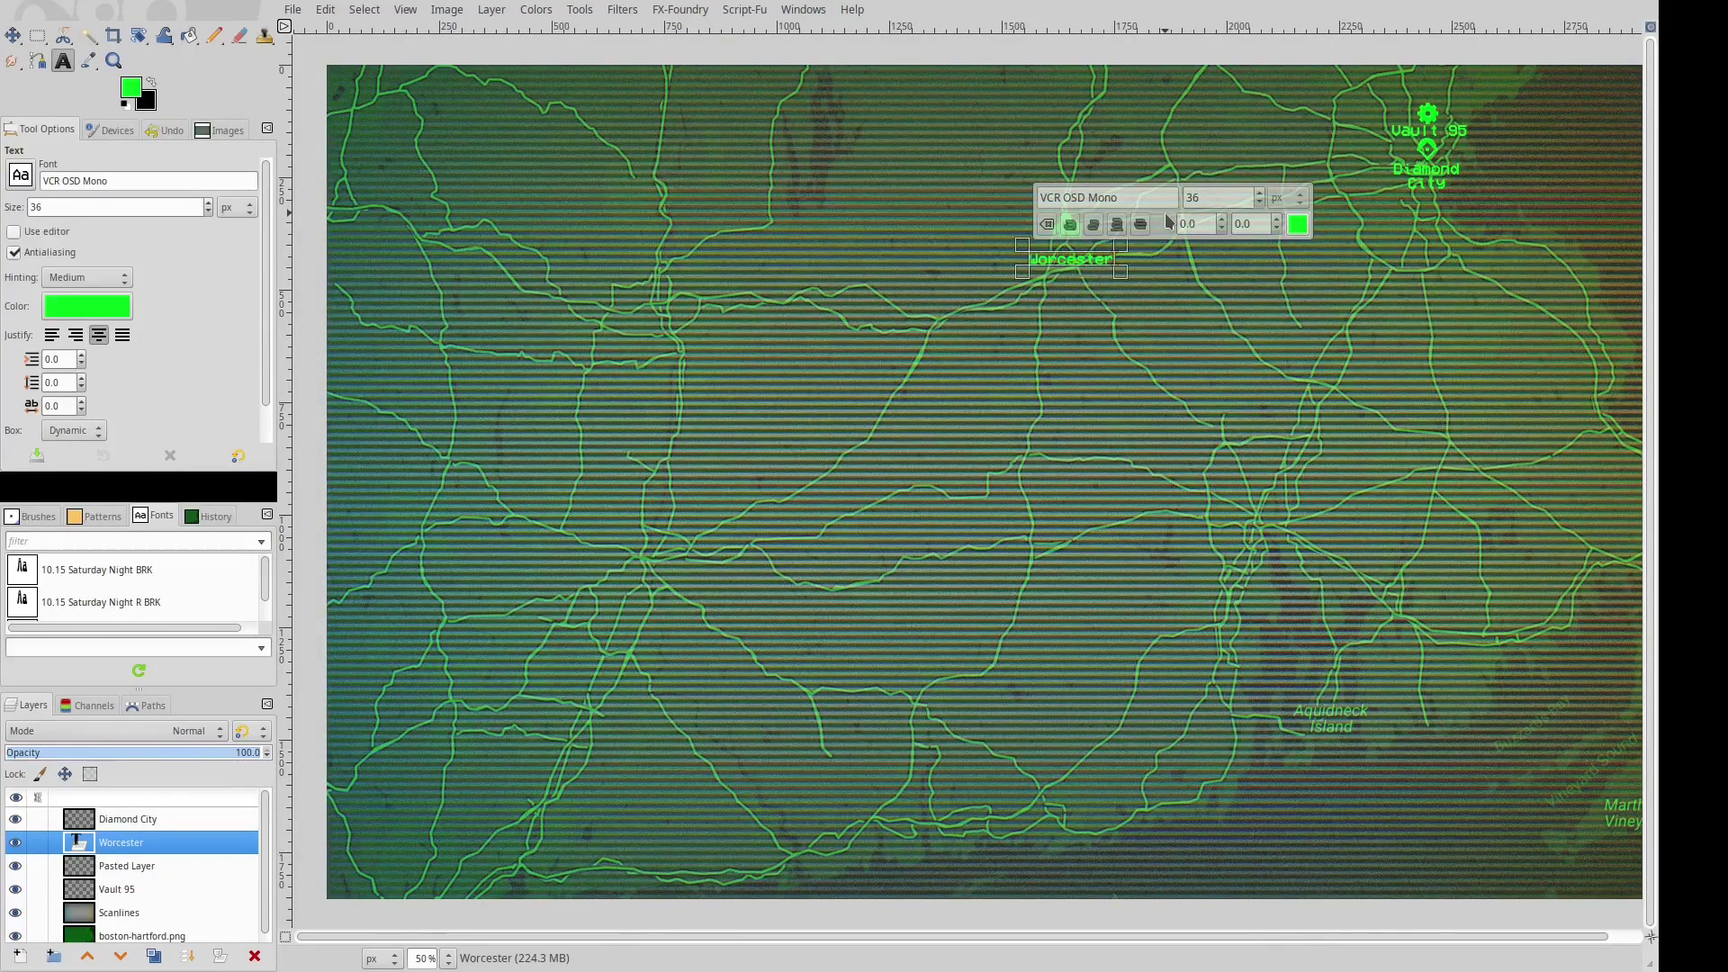
key(Return)
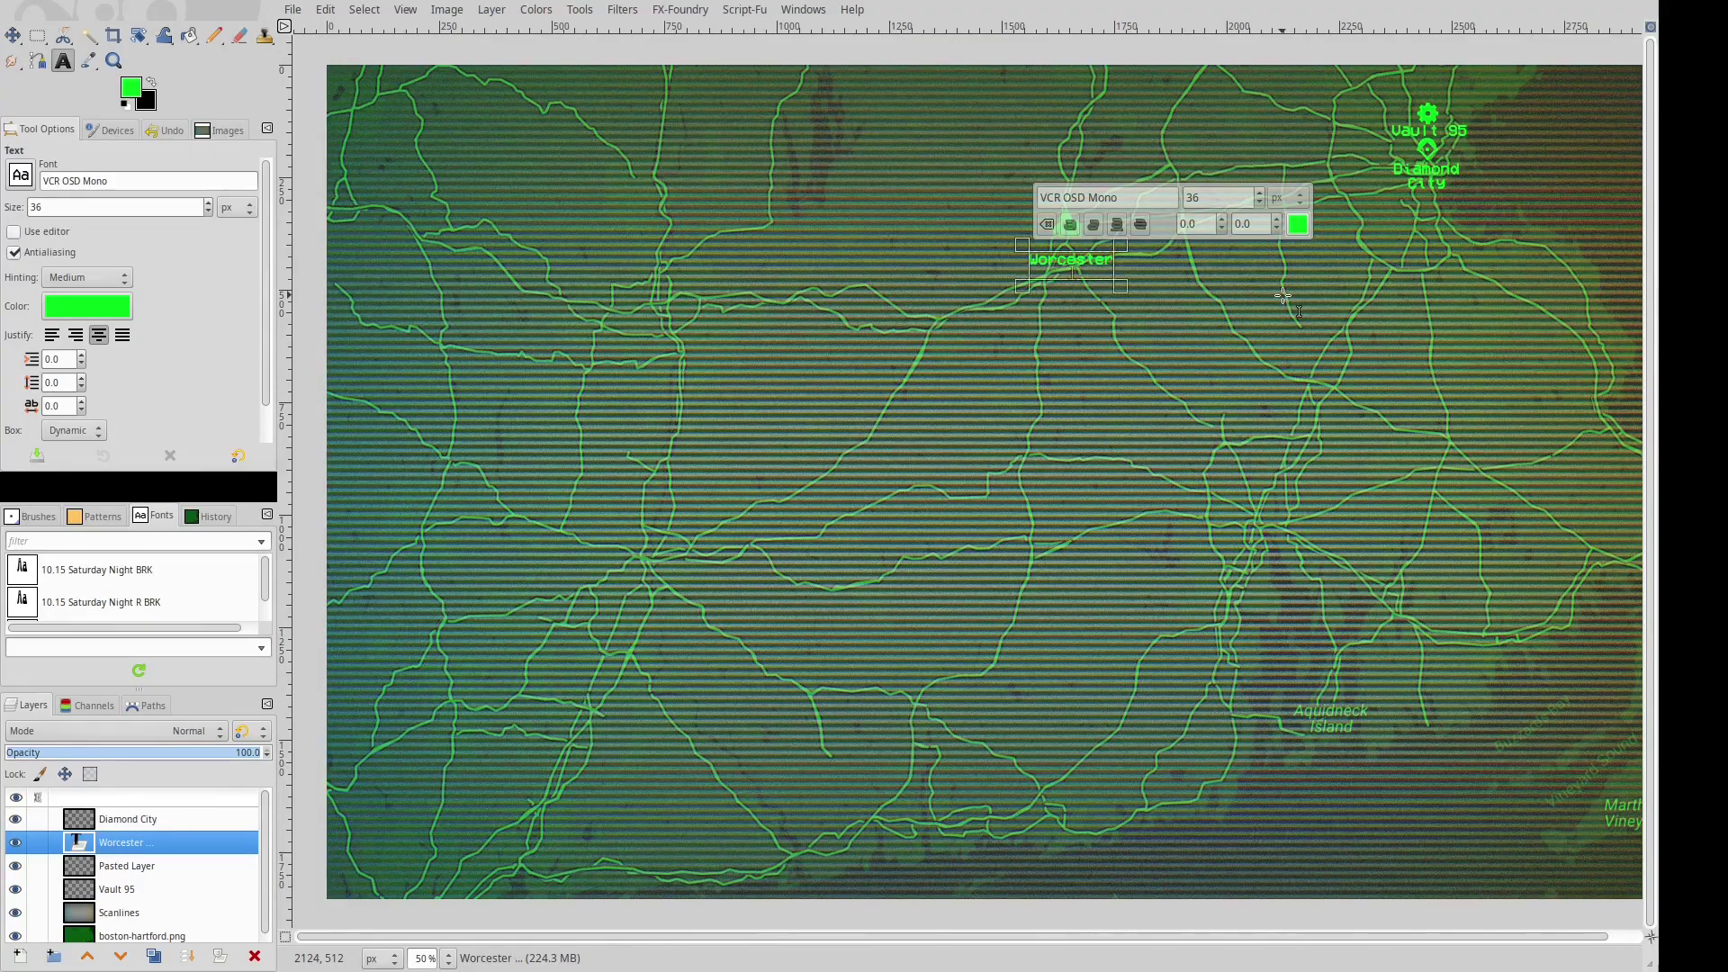
key(BackSpace)
click(1252, 342)
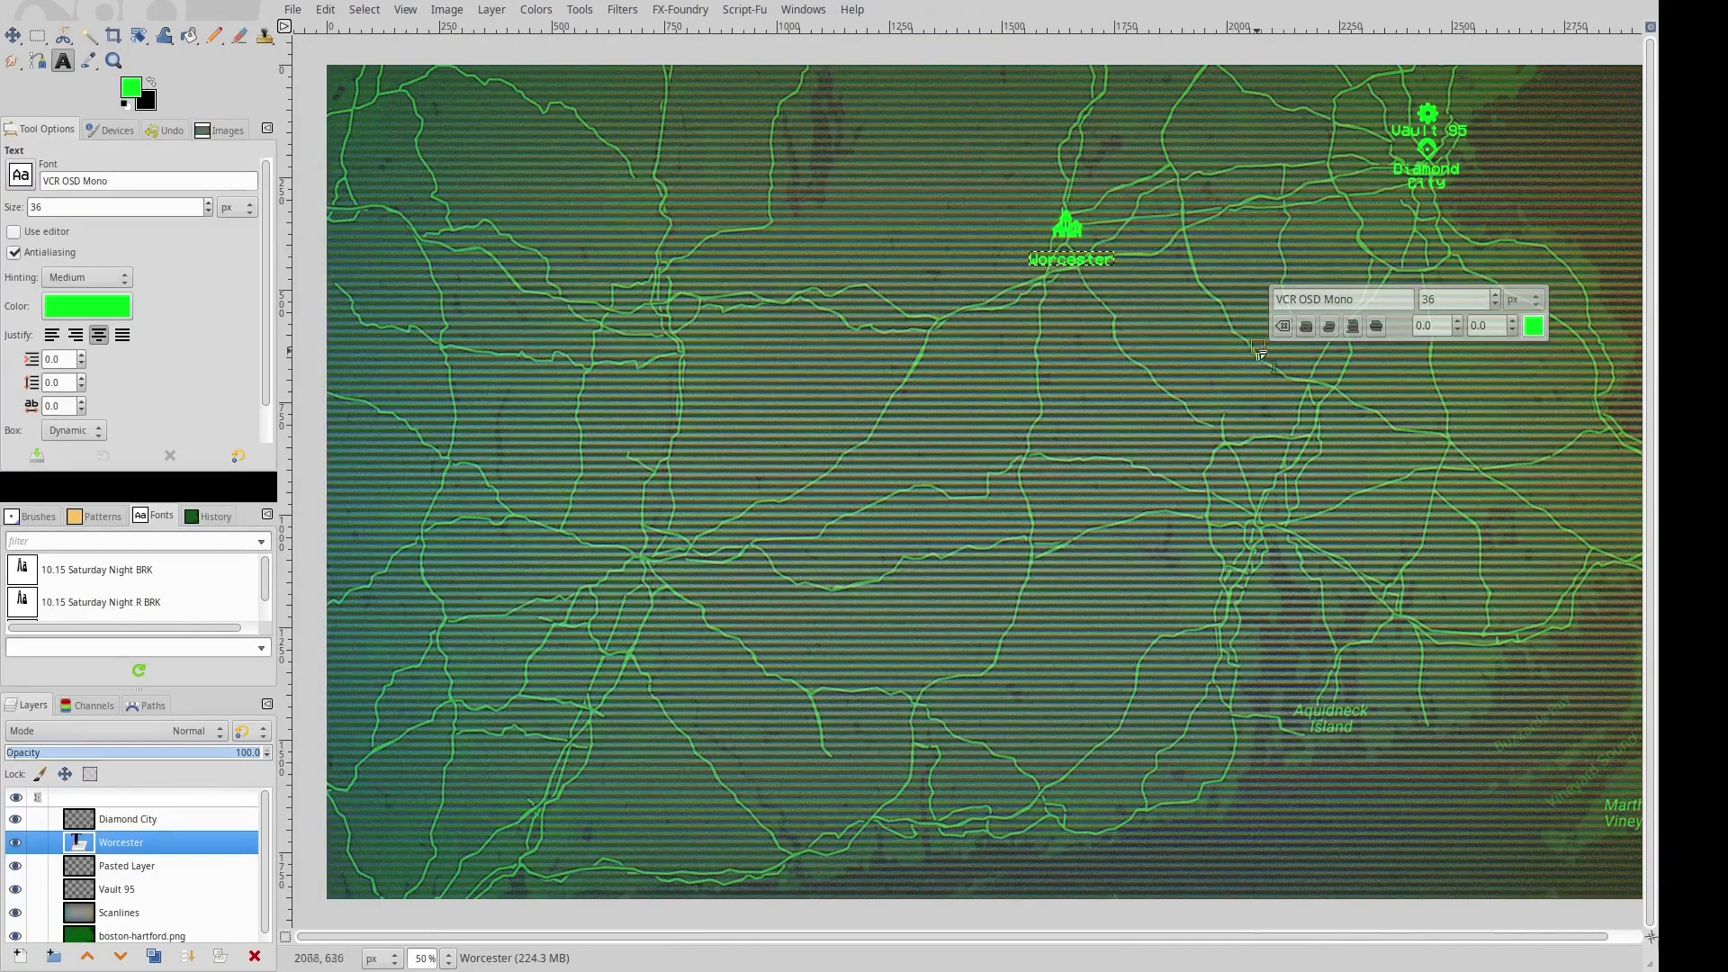
click(12, 35)
drag(1081, 273, 1078, 261)
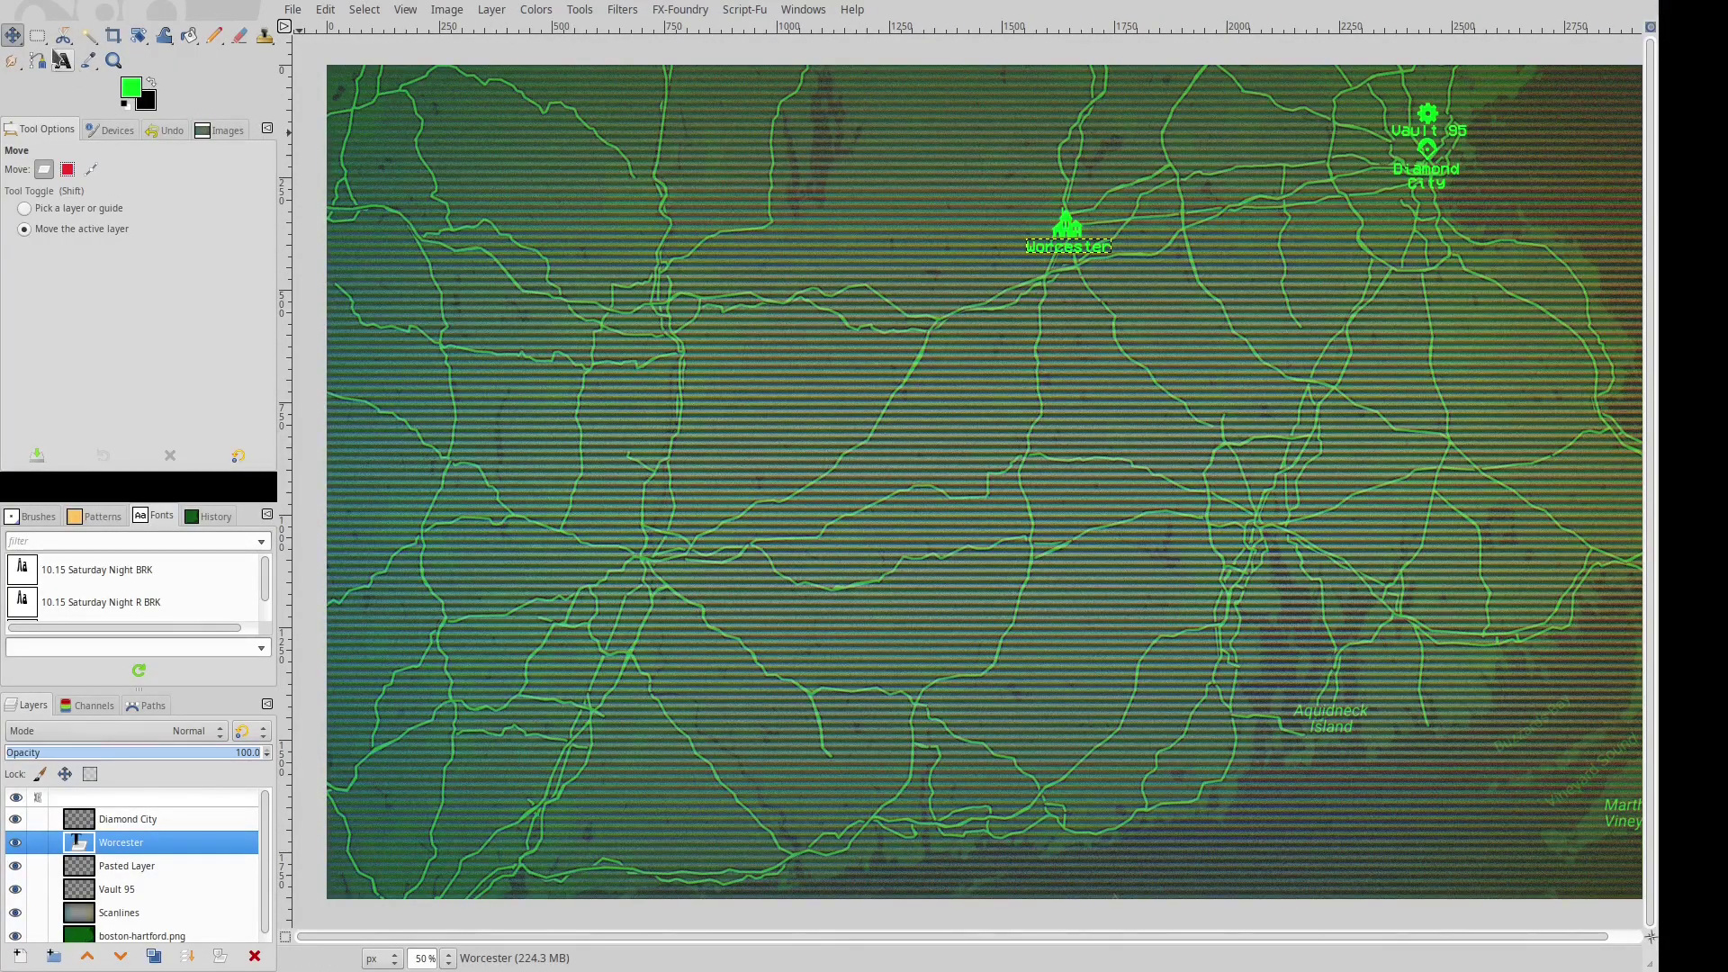
click(1099, 275)
Raise the town icon's pasted layer, merge it with the Worcester text layer and rename the result "Worcester".
click(131, 866)
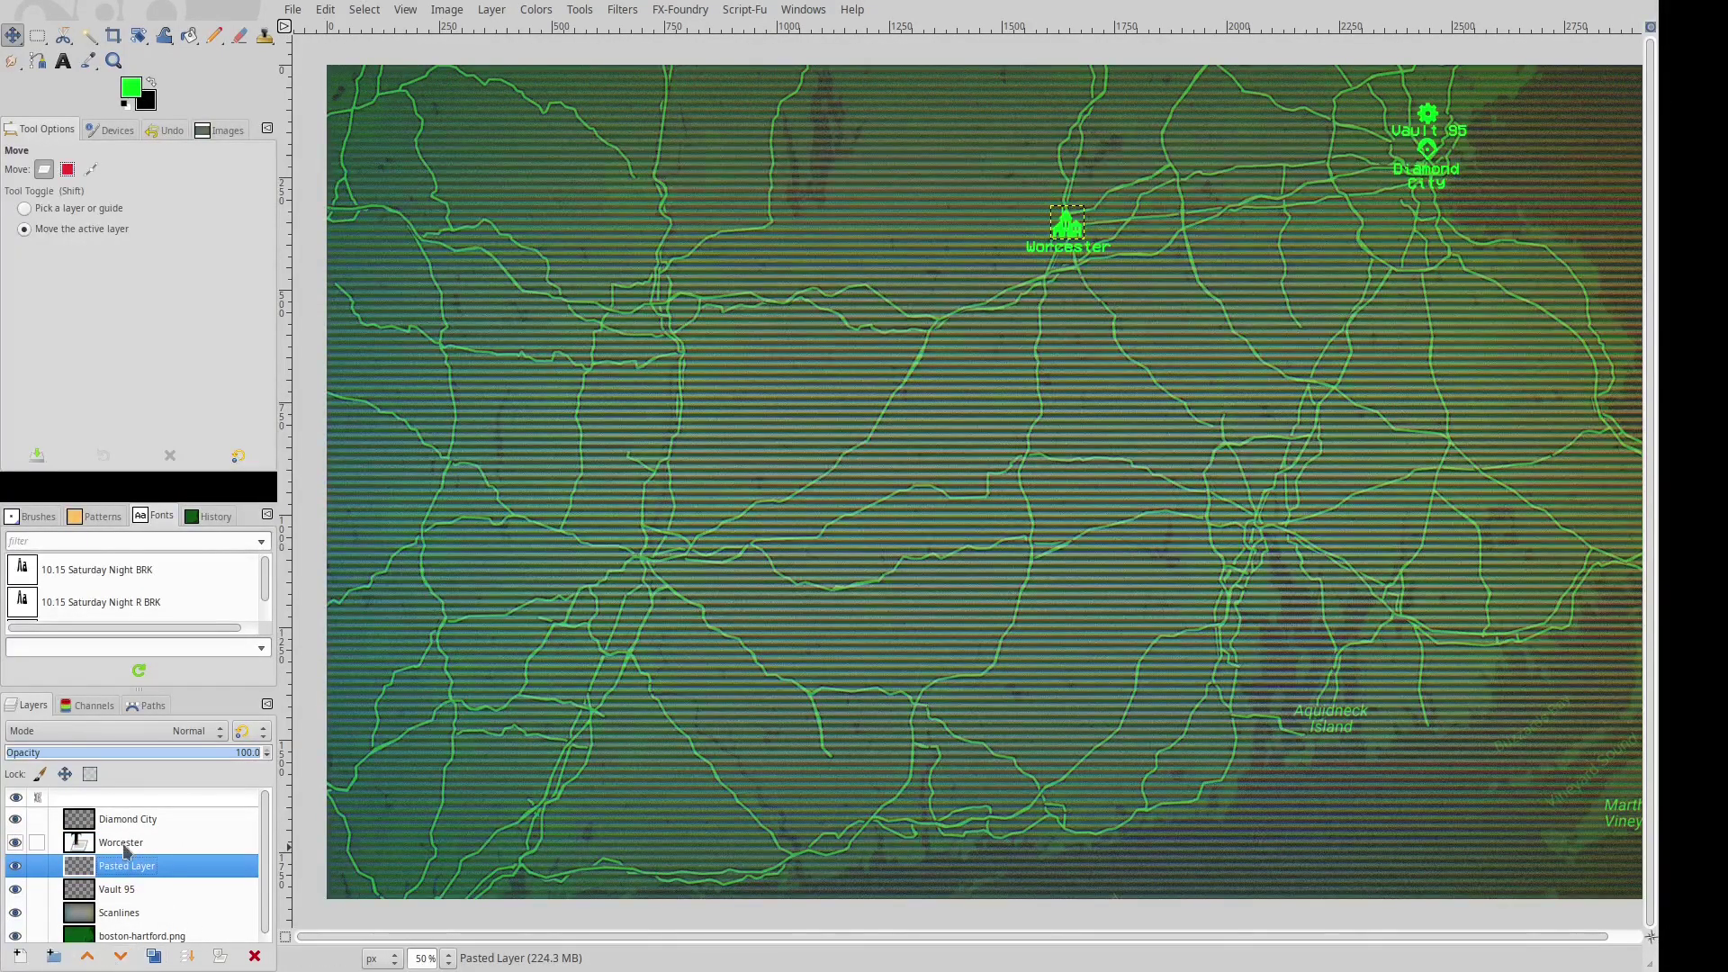
key(Page_Up)
click(188, 956)
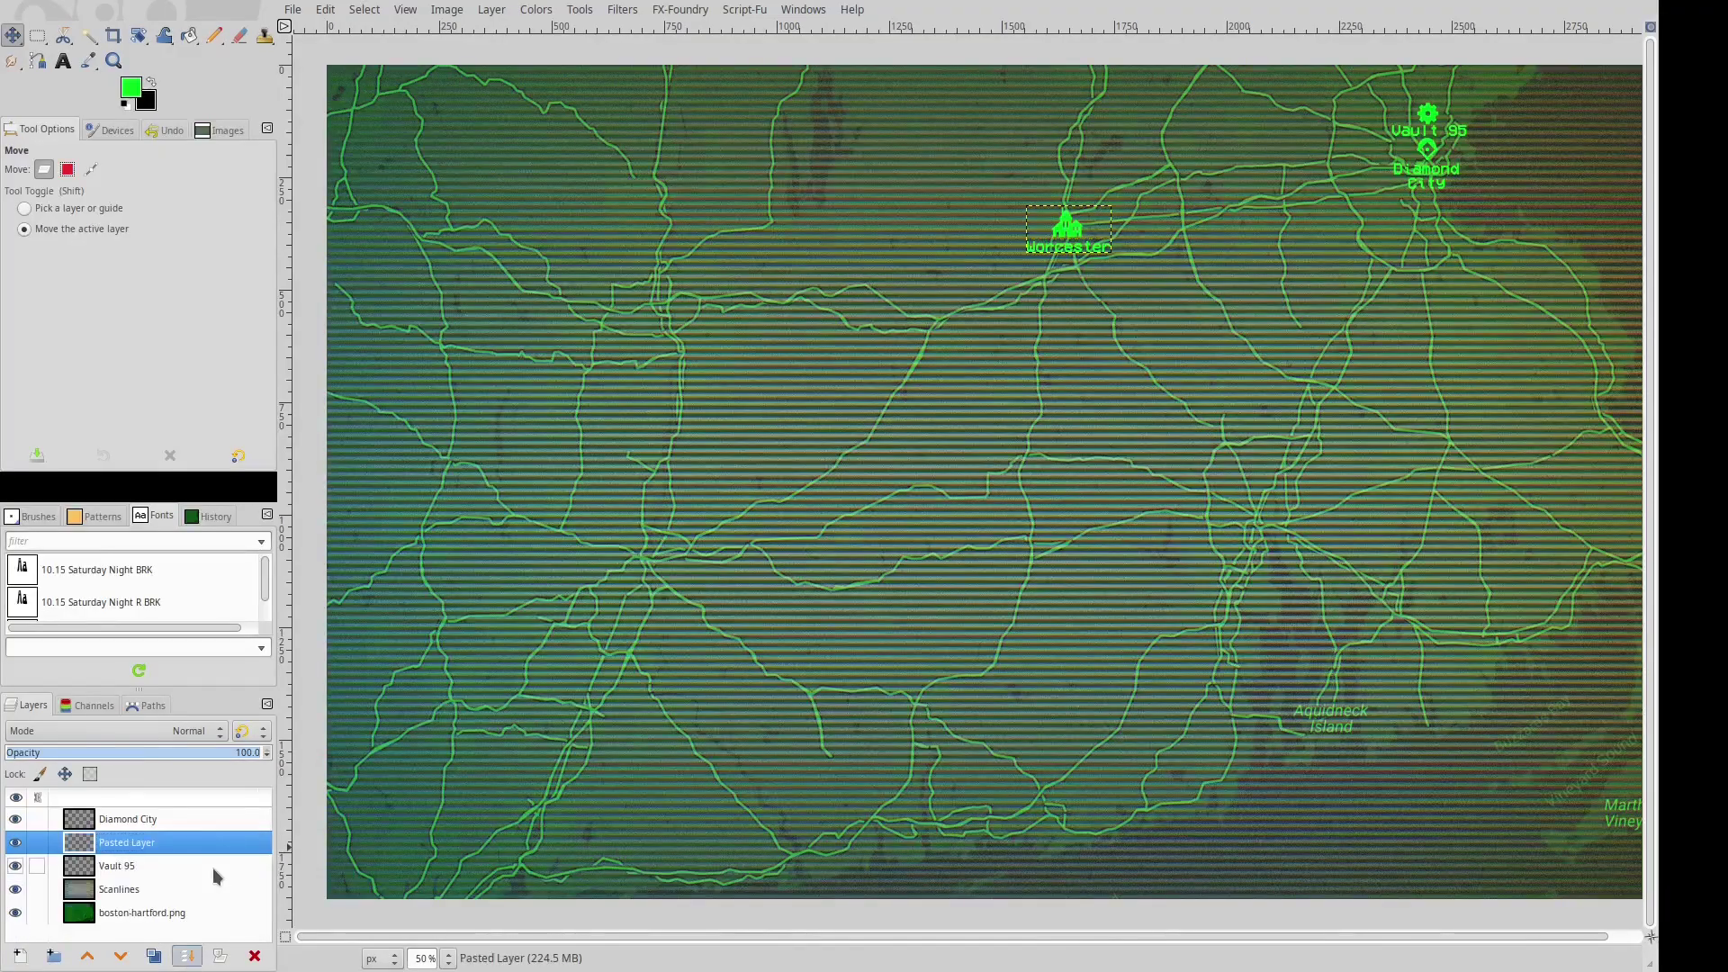
double_click(207, 850)
text(Worce)
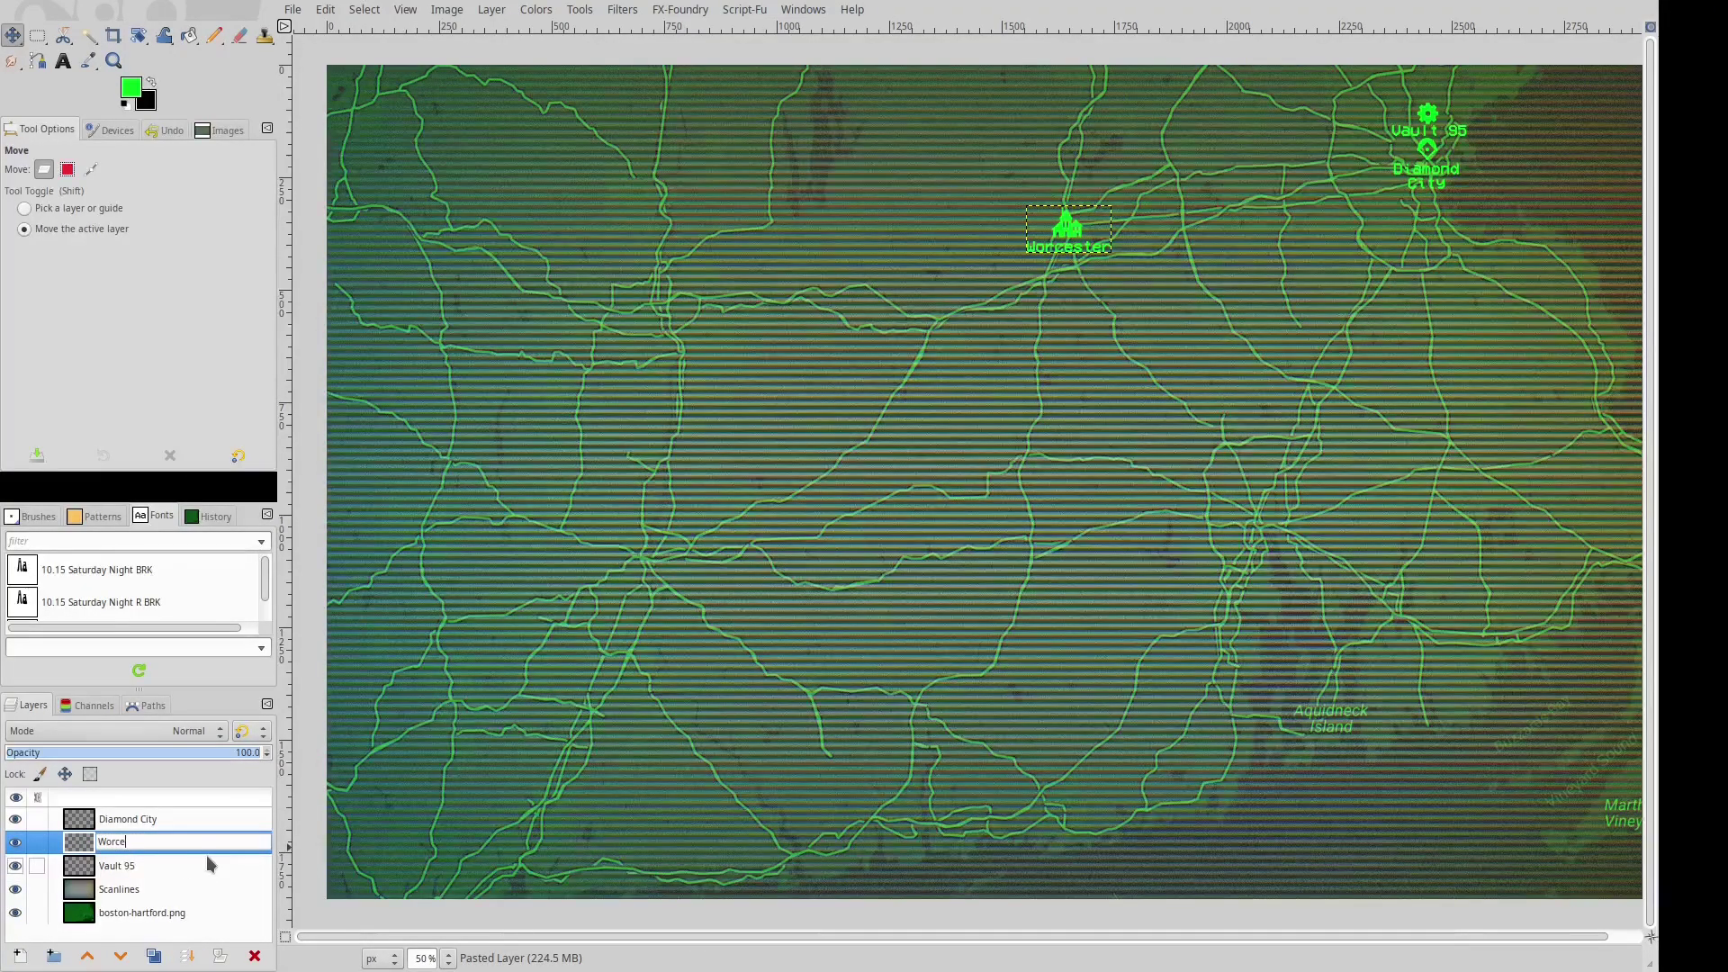
text(ster)
key(Return)
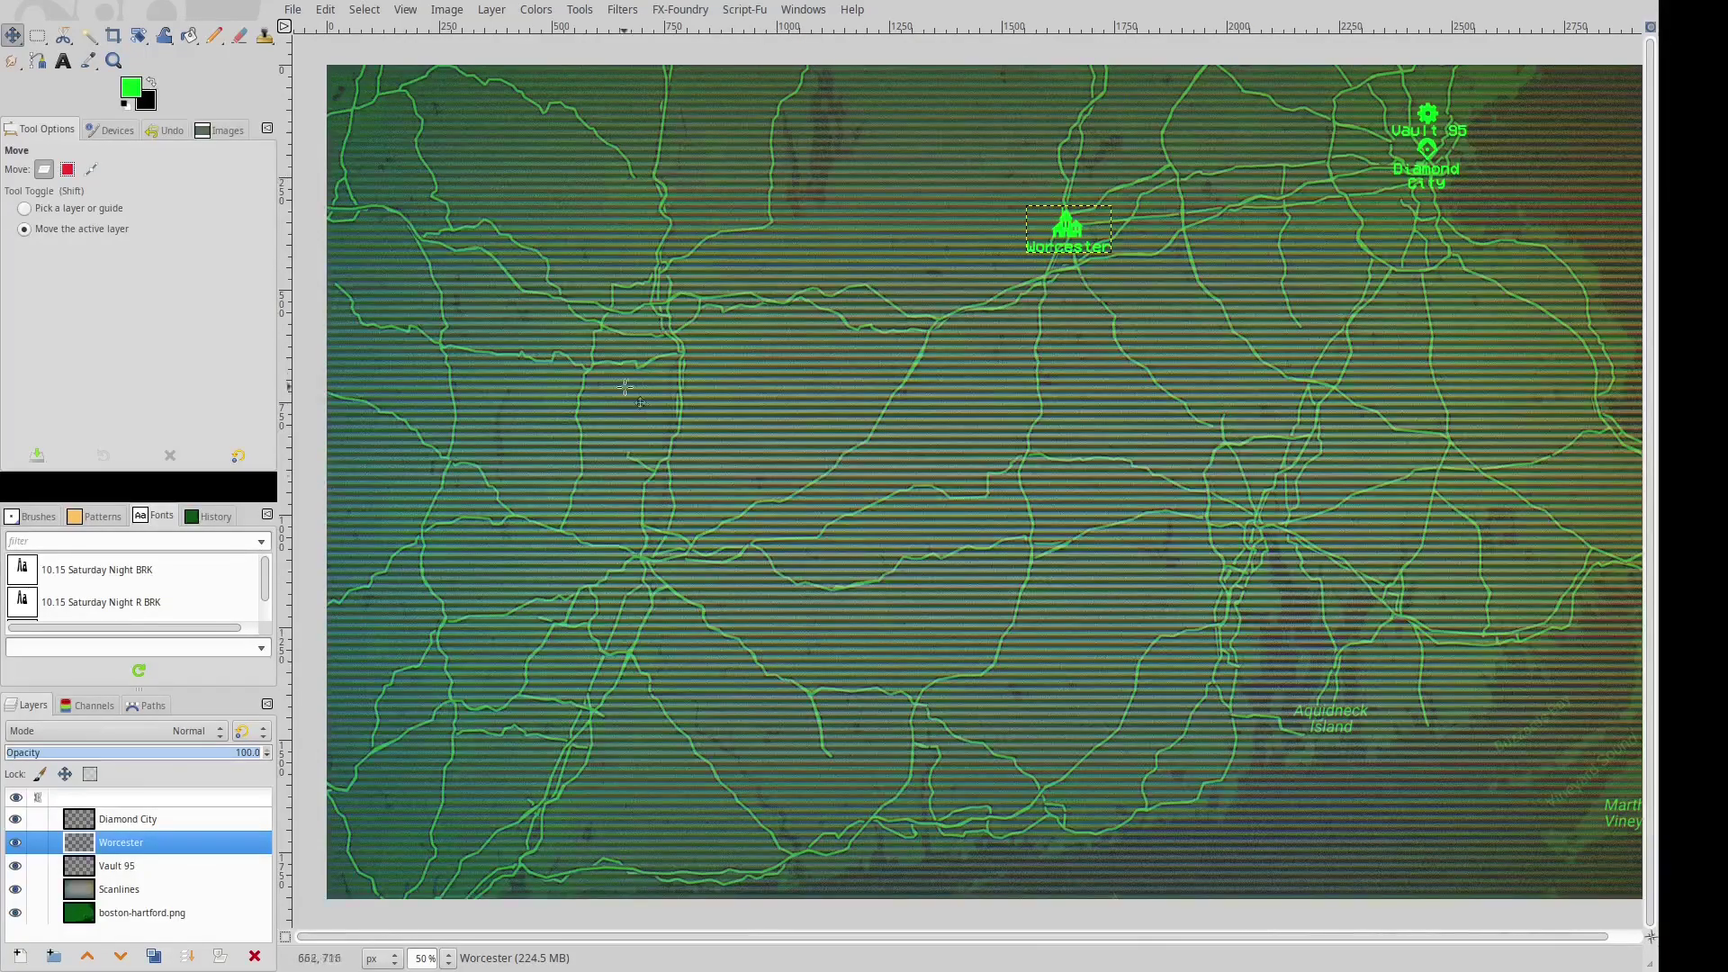
Paste another town icon as a new layer scaled to marker size and place it at the road junction well west of Worcester.
click(326, 10)
click(630, 262)
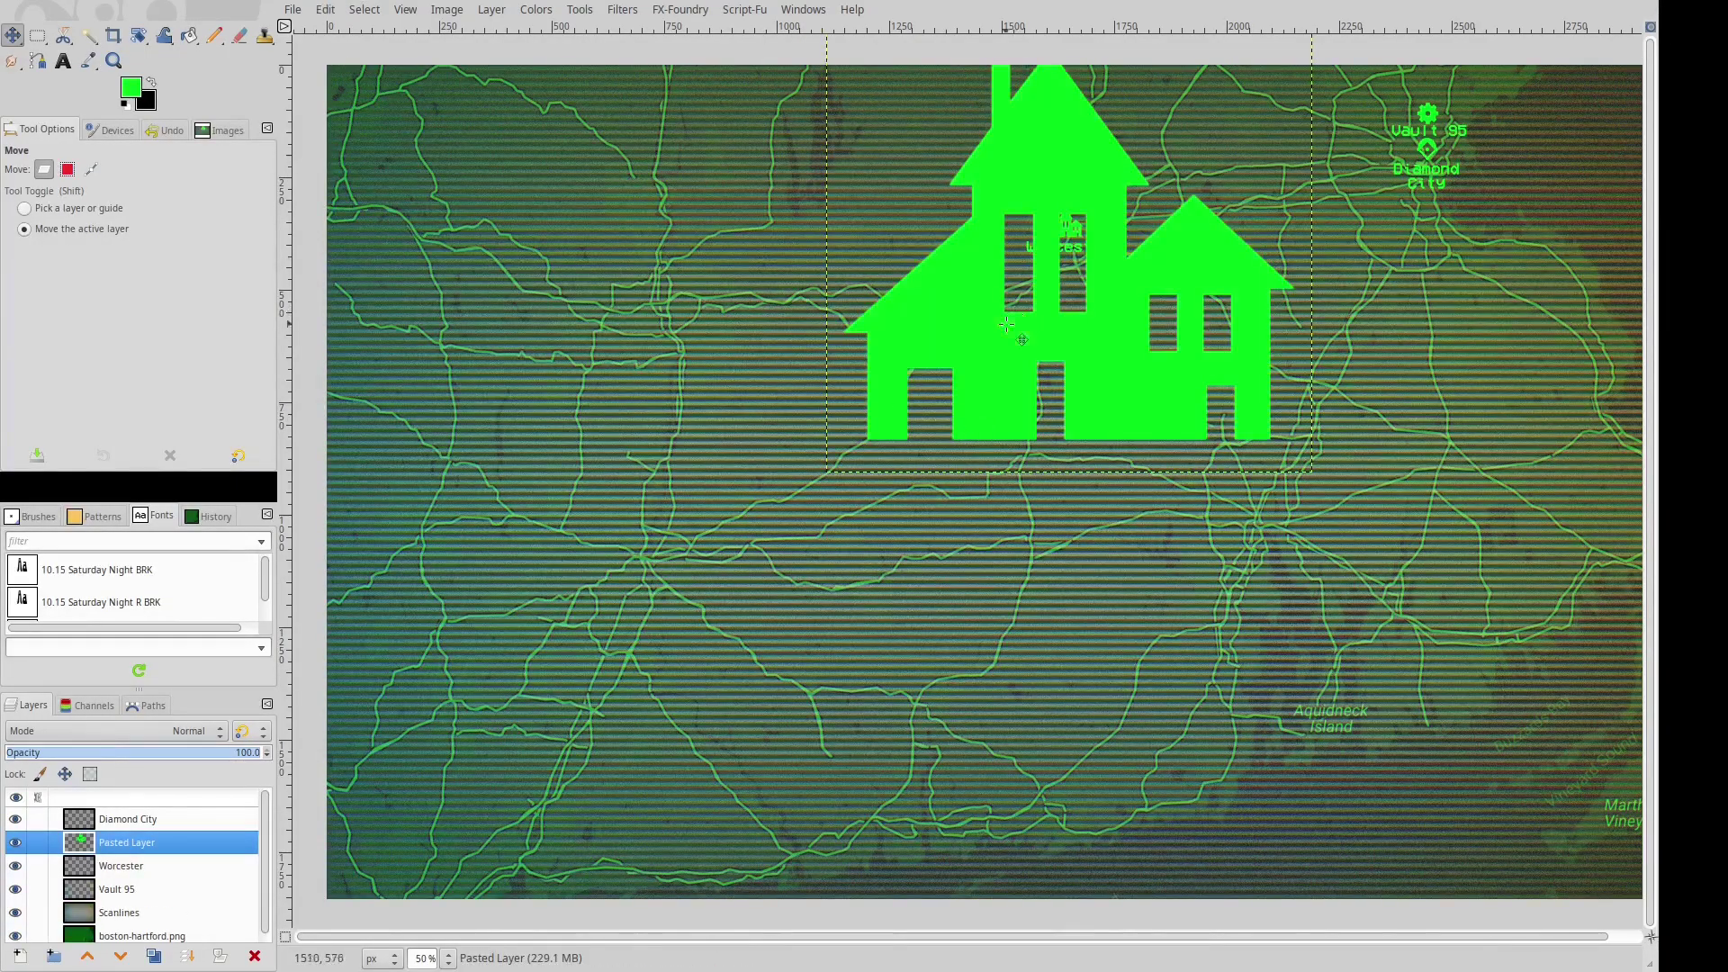
double_click(123, 844)
key(Return)
key(ctrl+z)
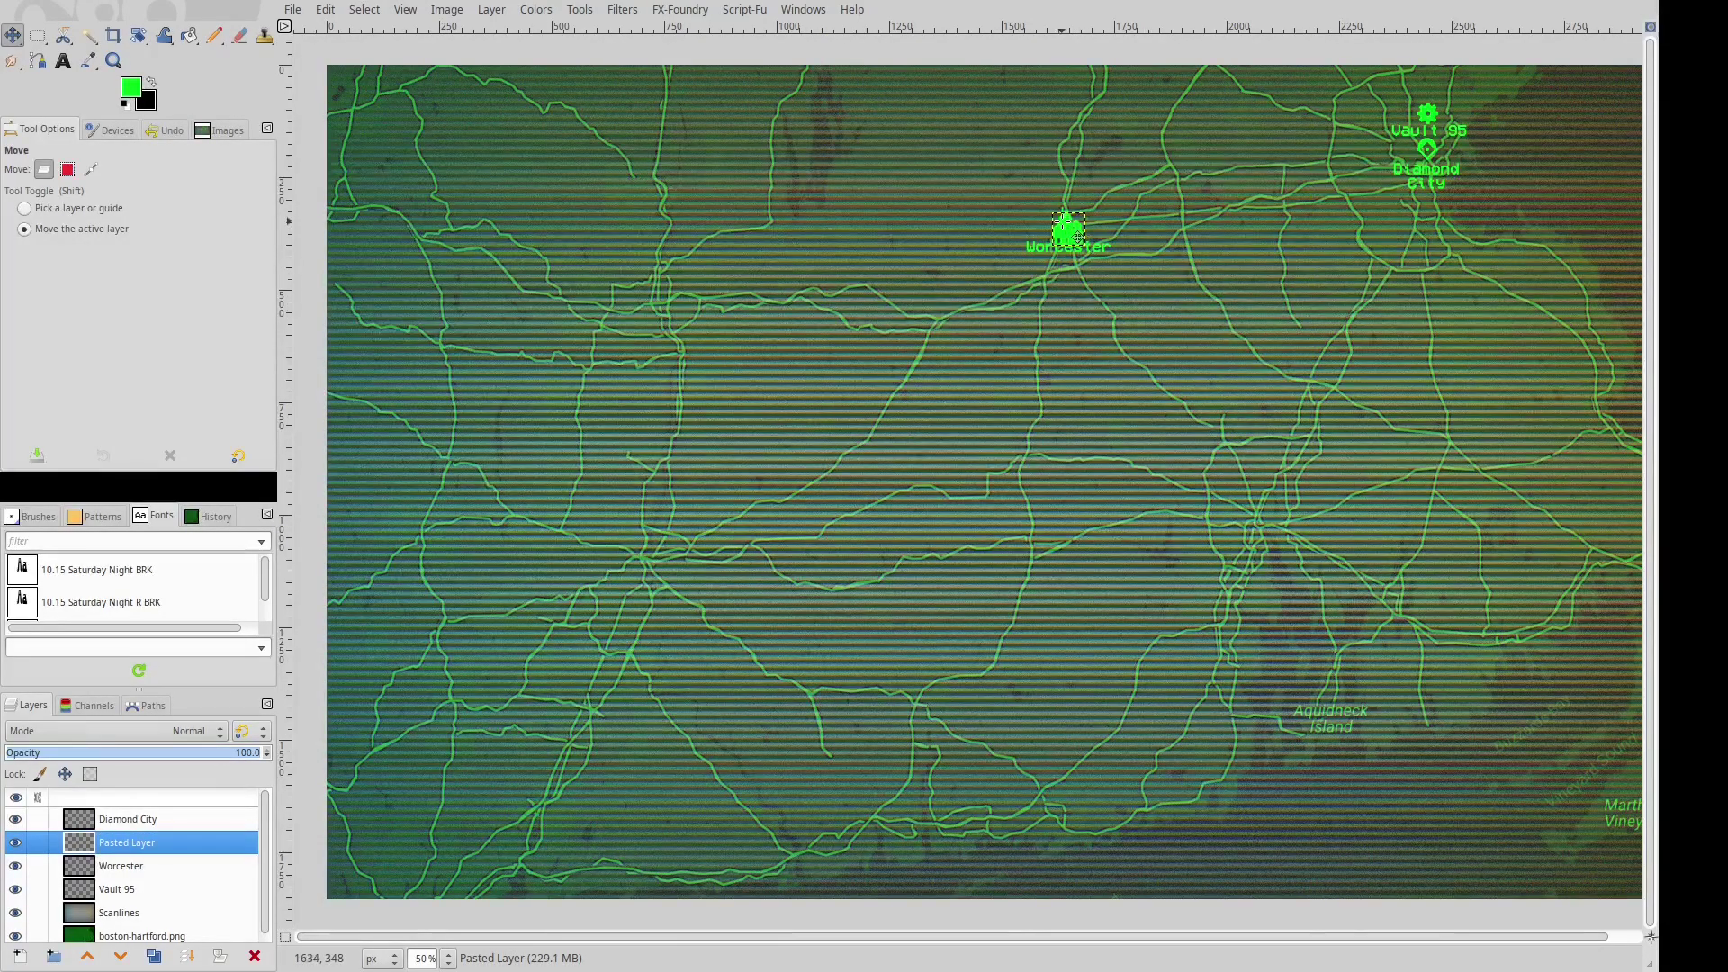
drag(1143, 308, 765, 414)
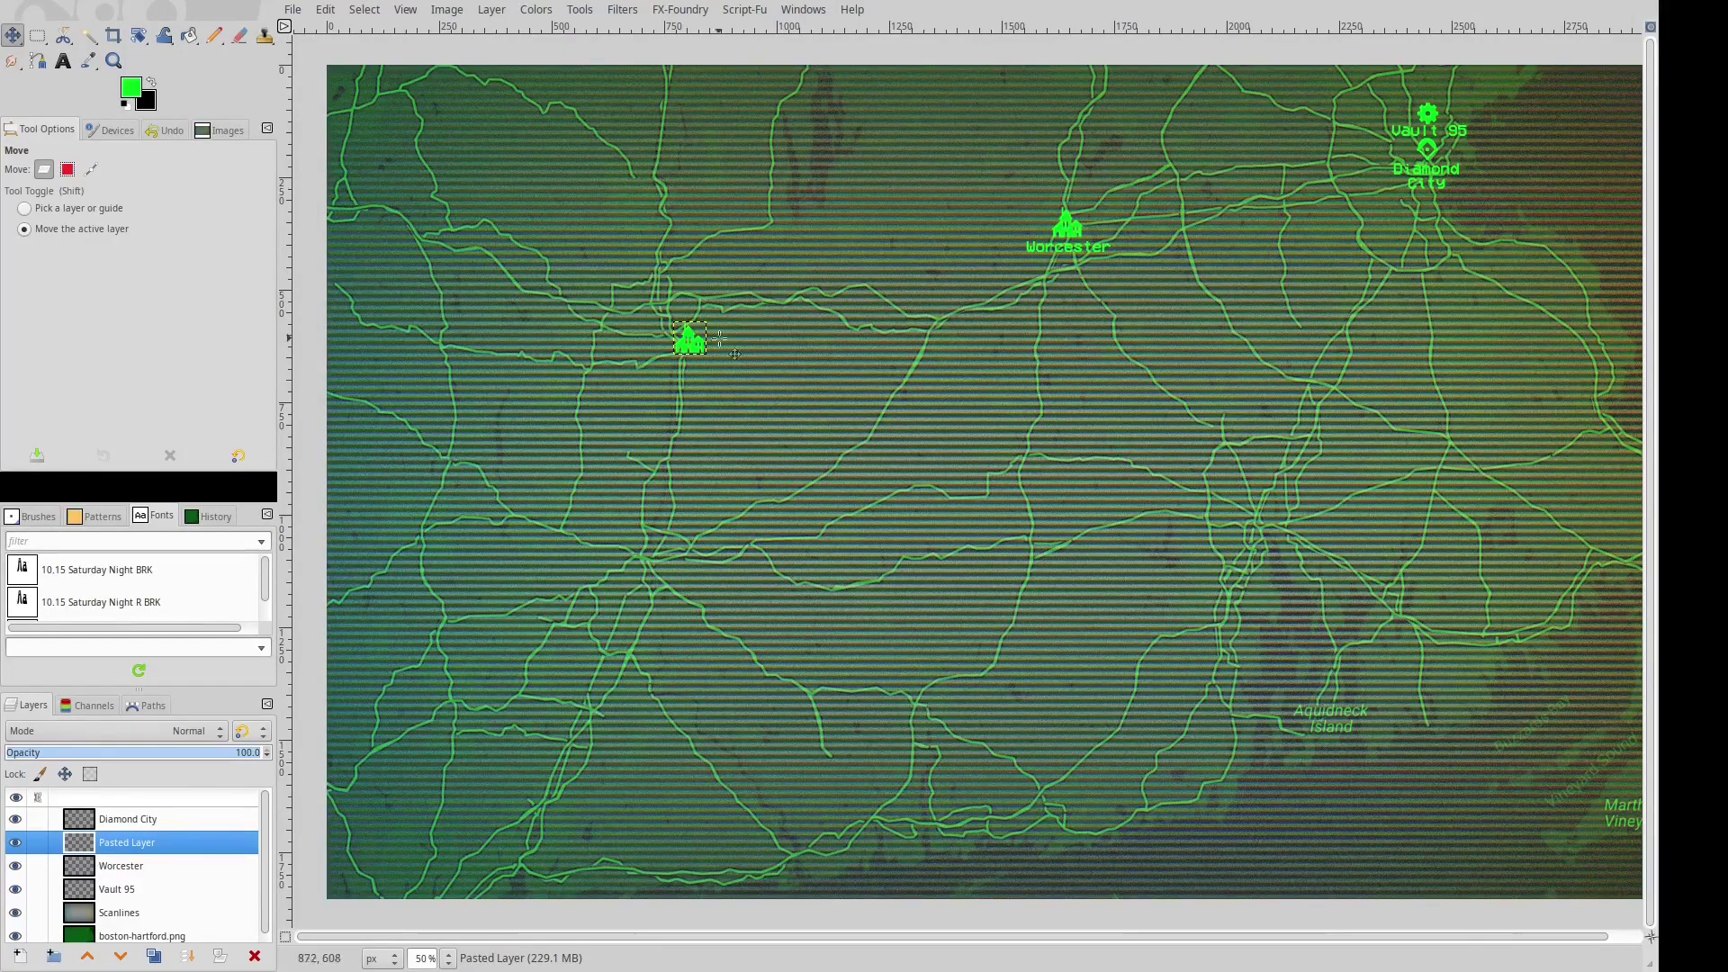
drag(699, 425, 690, 420)
Add a "The Spring" text label in 36 px VCR OSD Mono and center it directly beneath the western town icon.
click(63, 61)
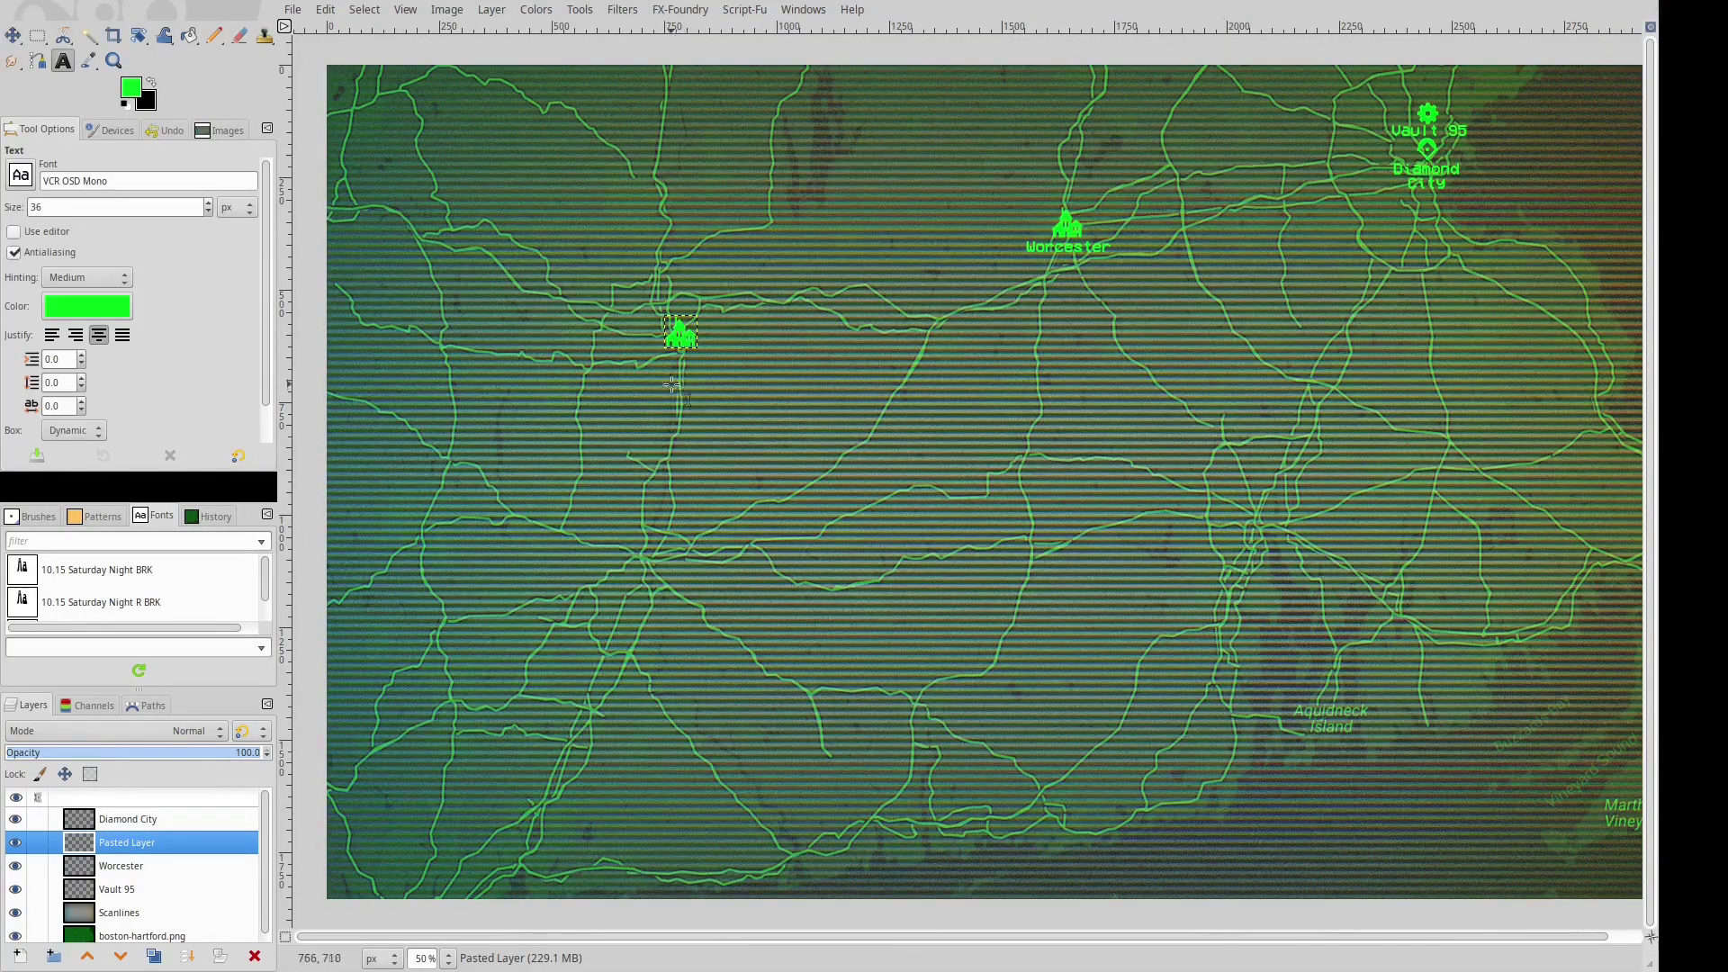
click(643, 354)
text(T)
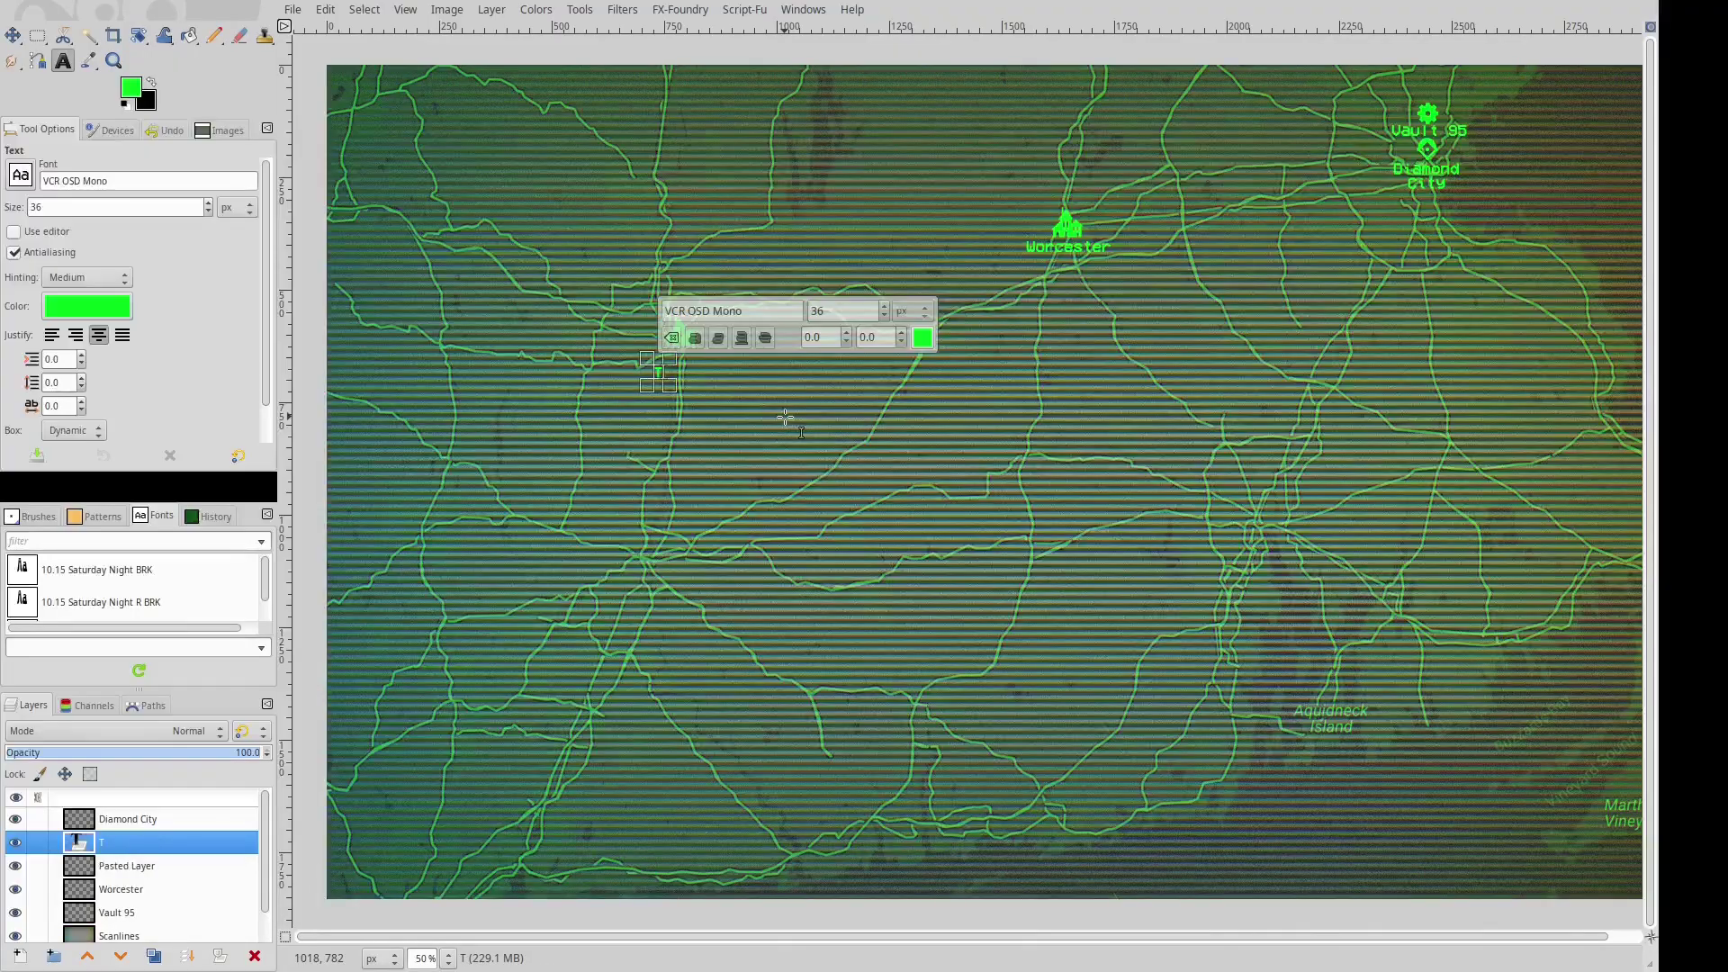
text(he Spr)
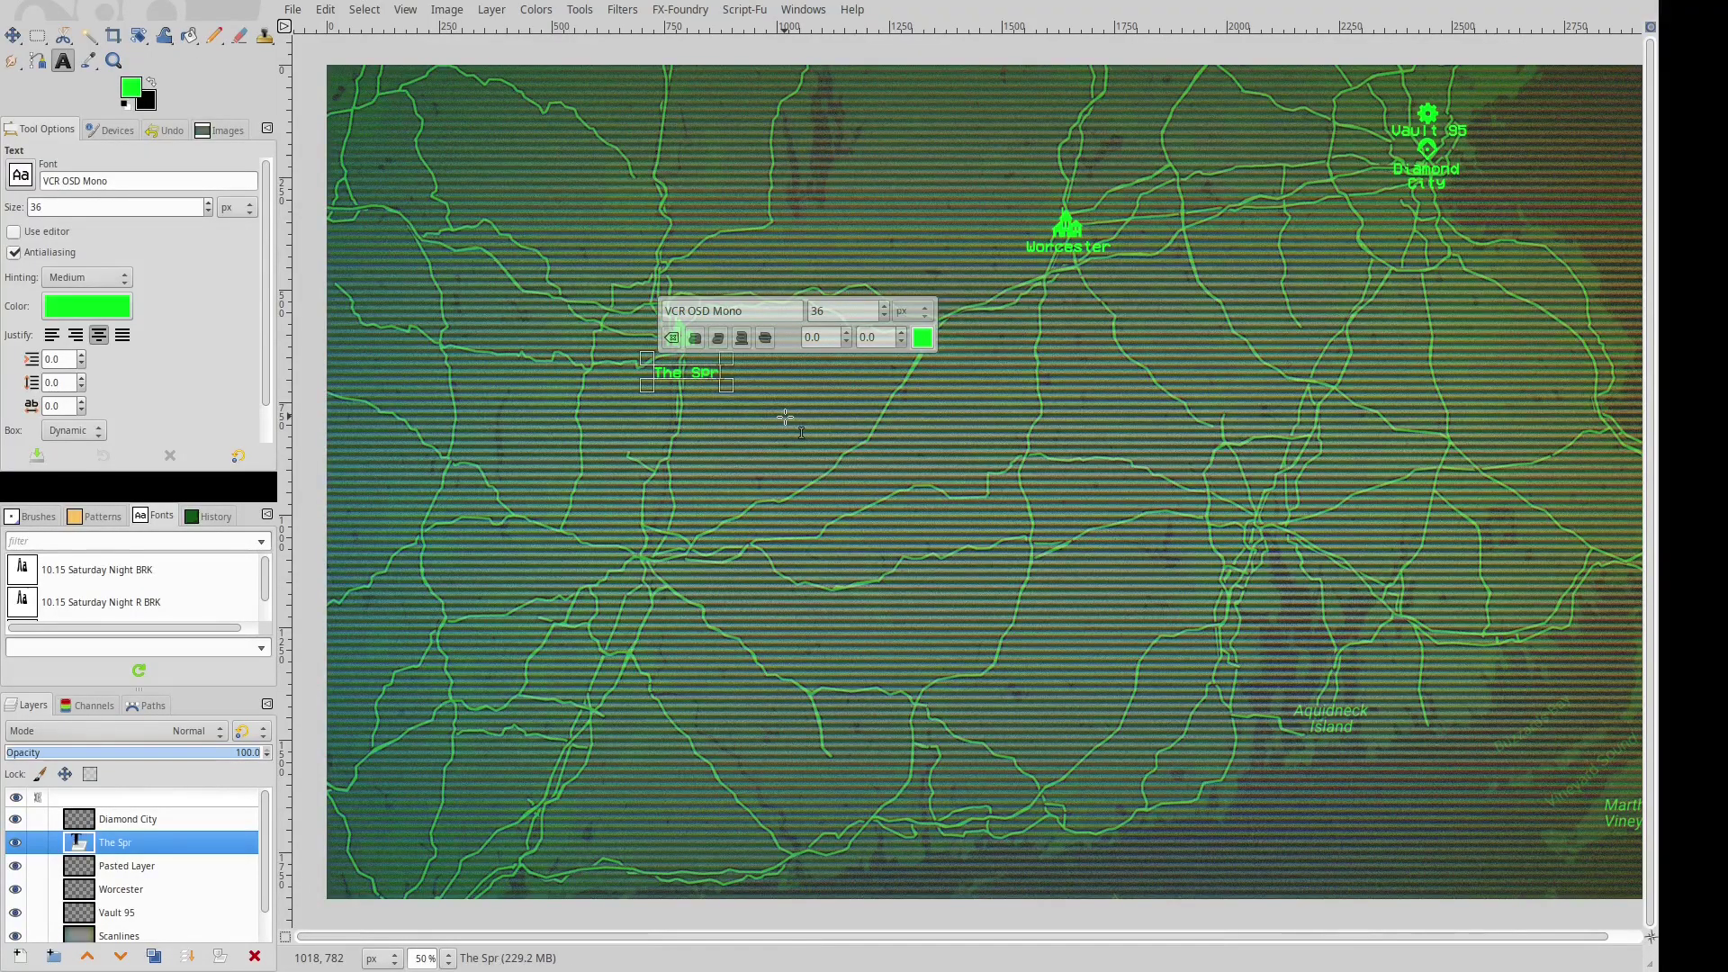
text(infg)
key(BackSpace)
key(BackSpace)
text(g)
click(785, 417)
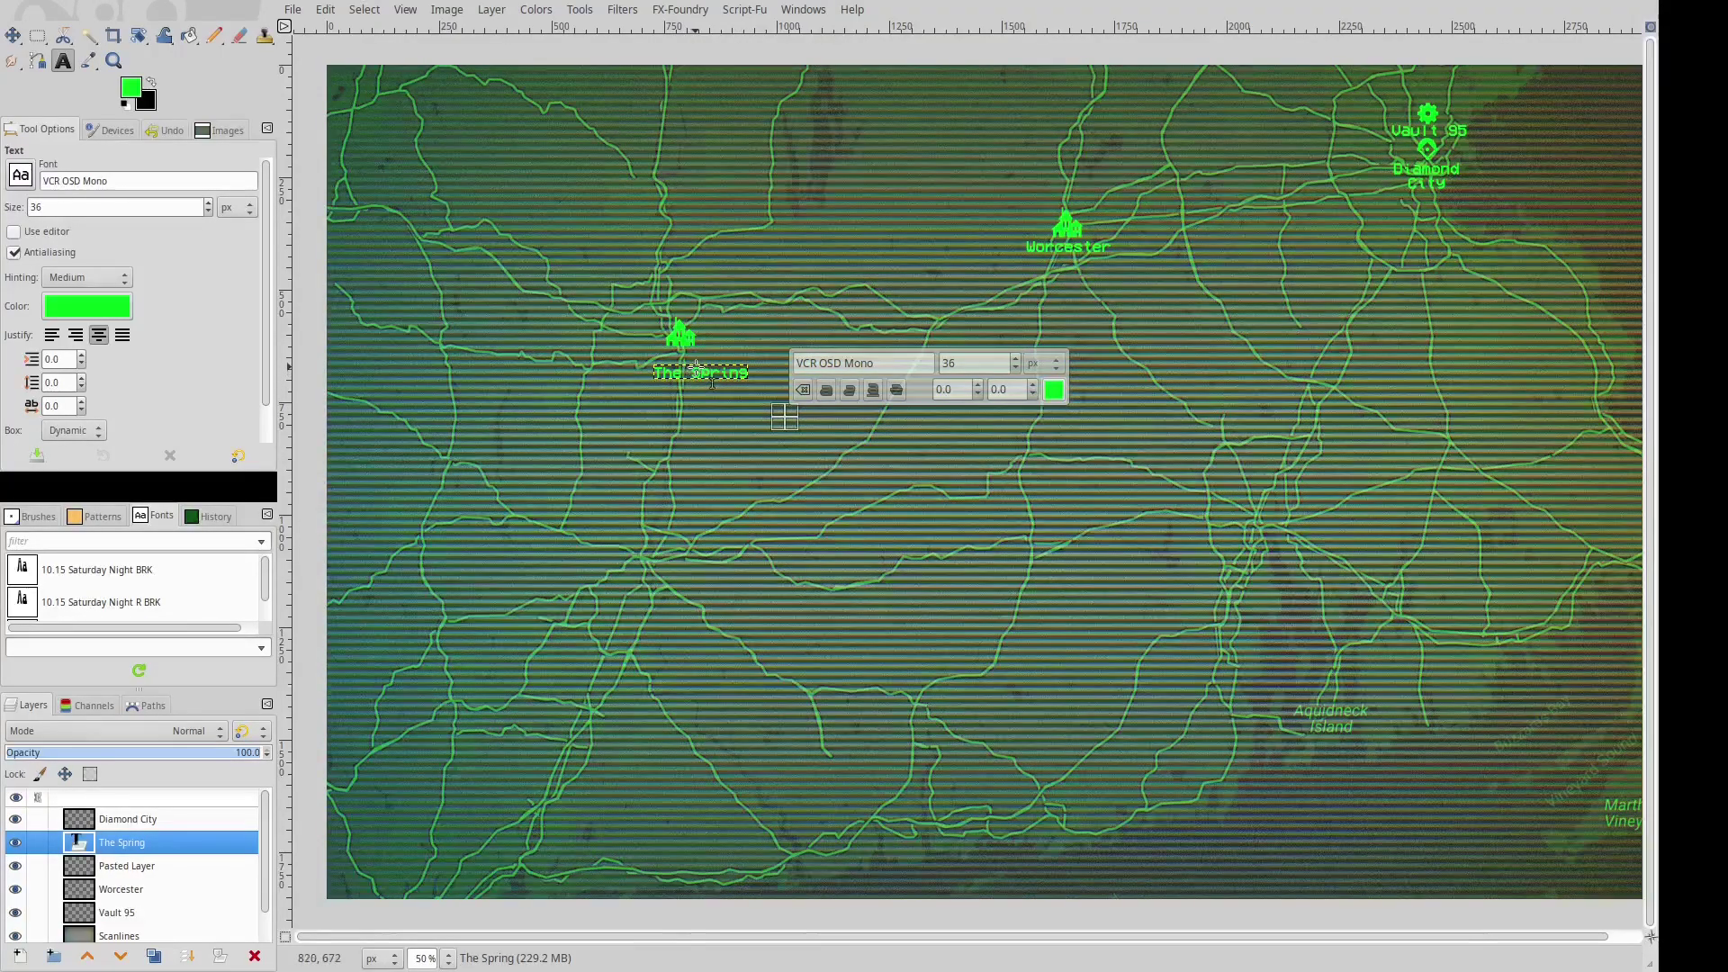
key(m)
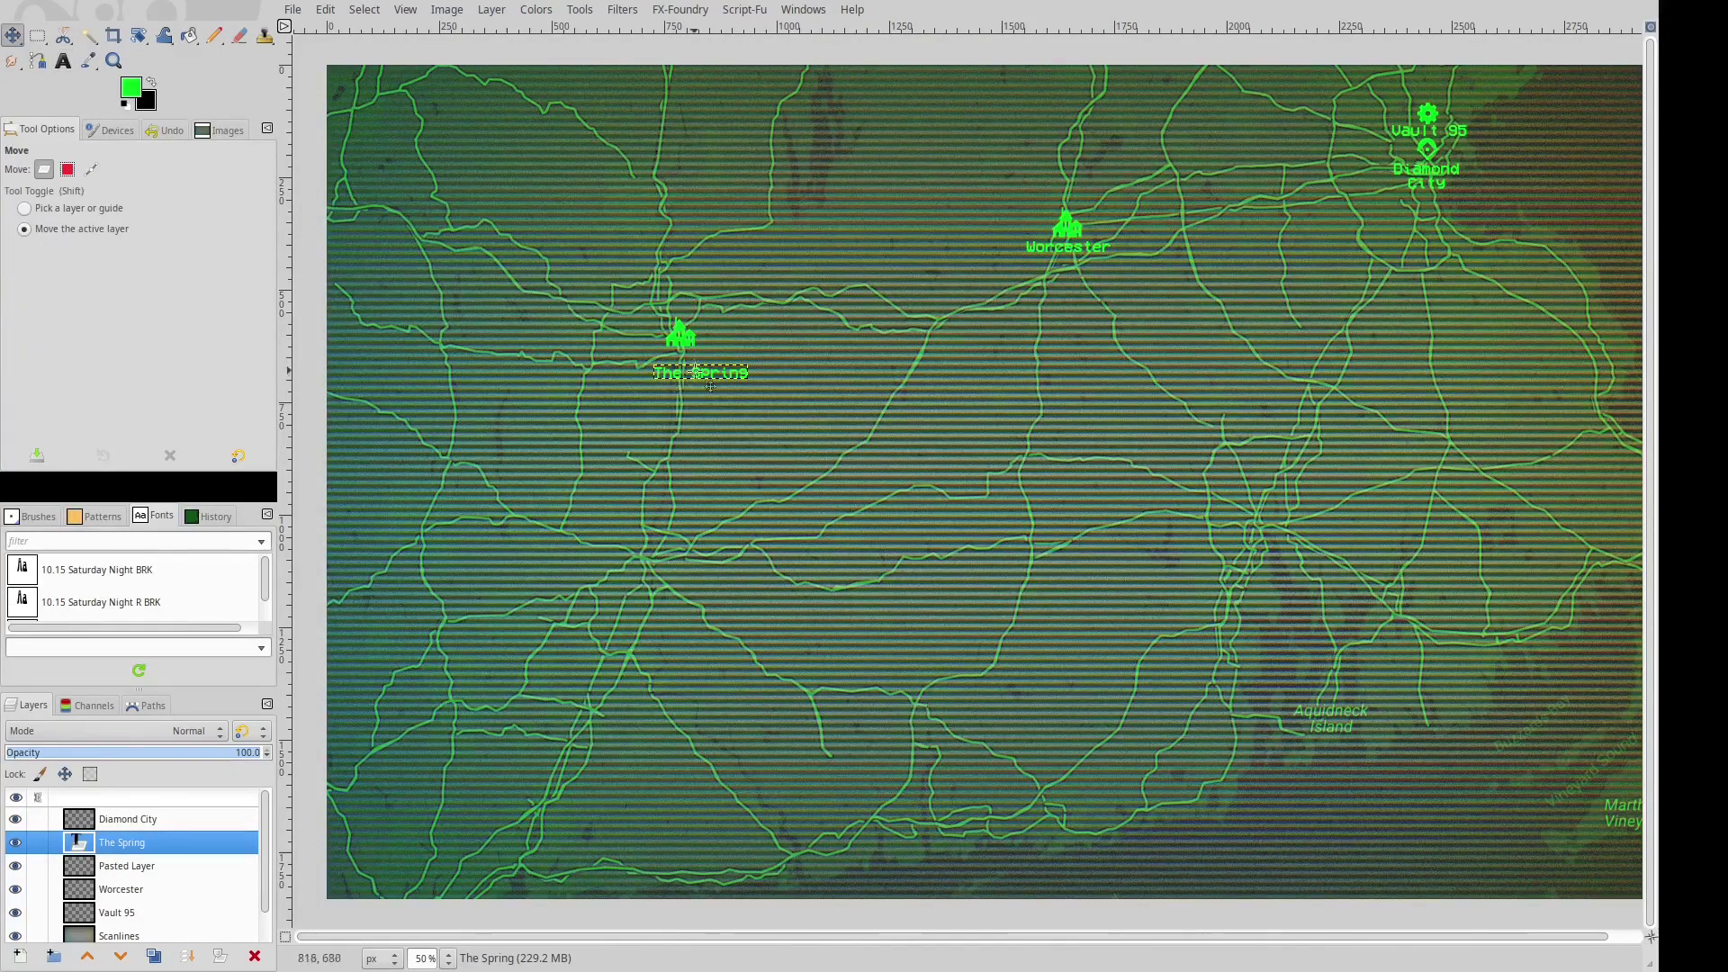
drag(696, 370, 678, 356)
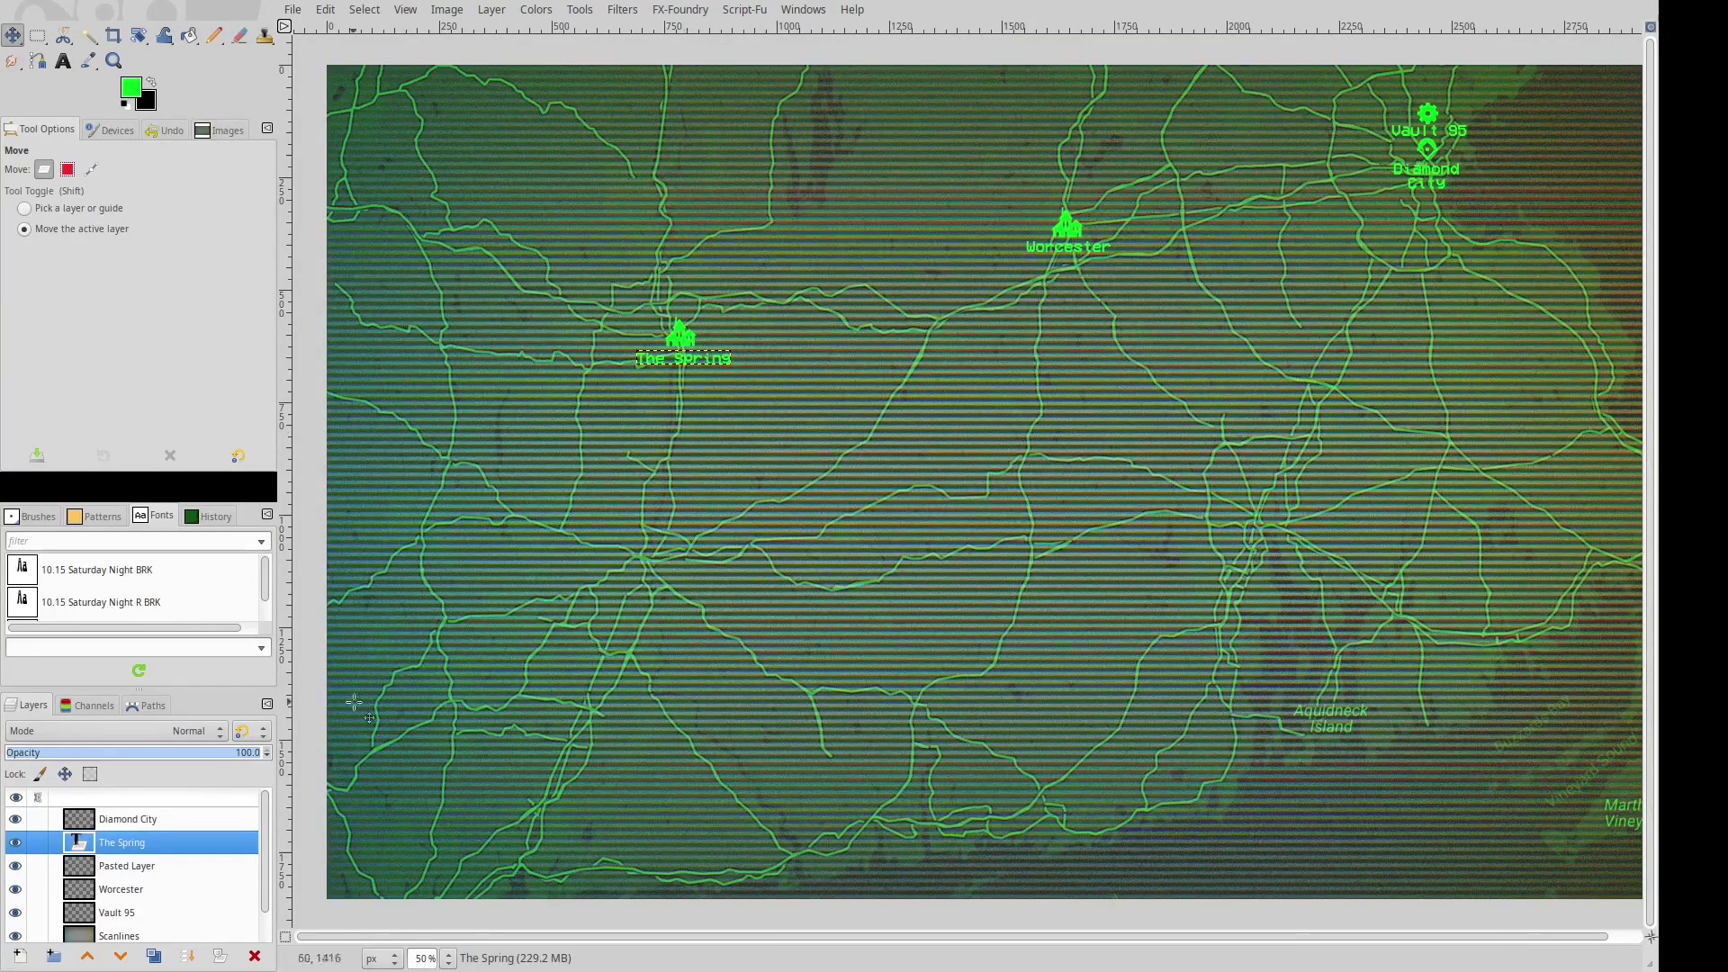
Raise the western town icon's pasted layer, merge it with its text label layer and rename the result "The Spring".
click(142, 859)
click(144, 846)
click(187, 956)
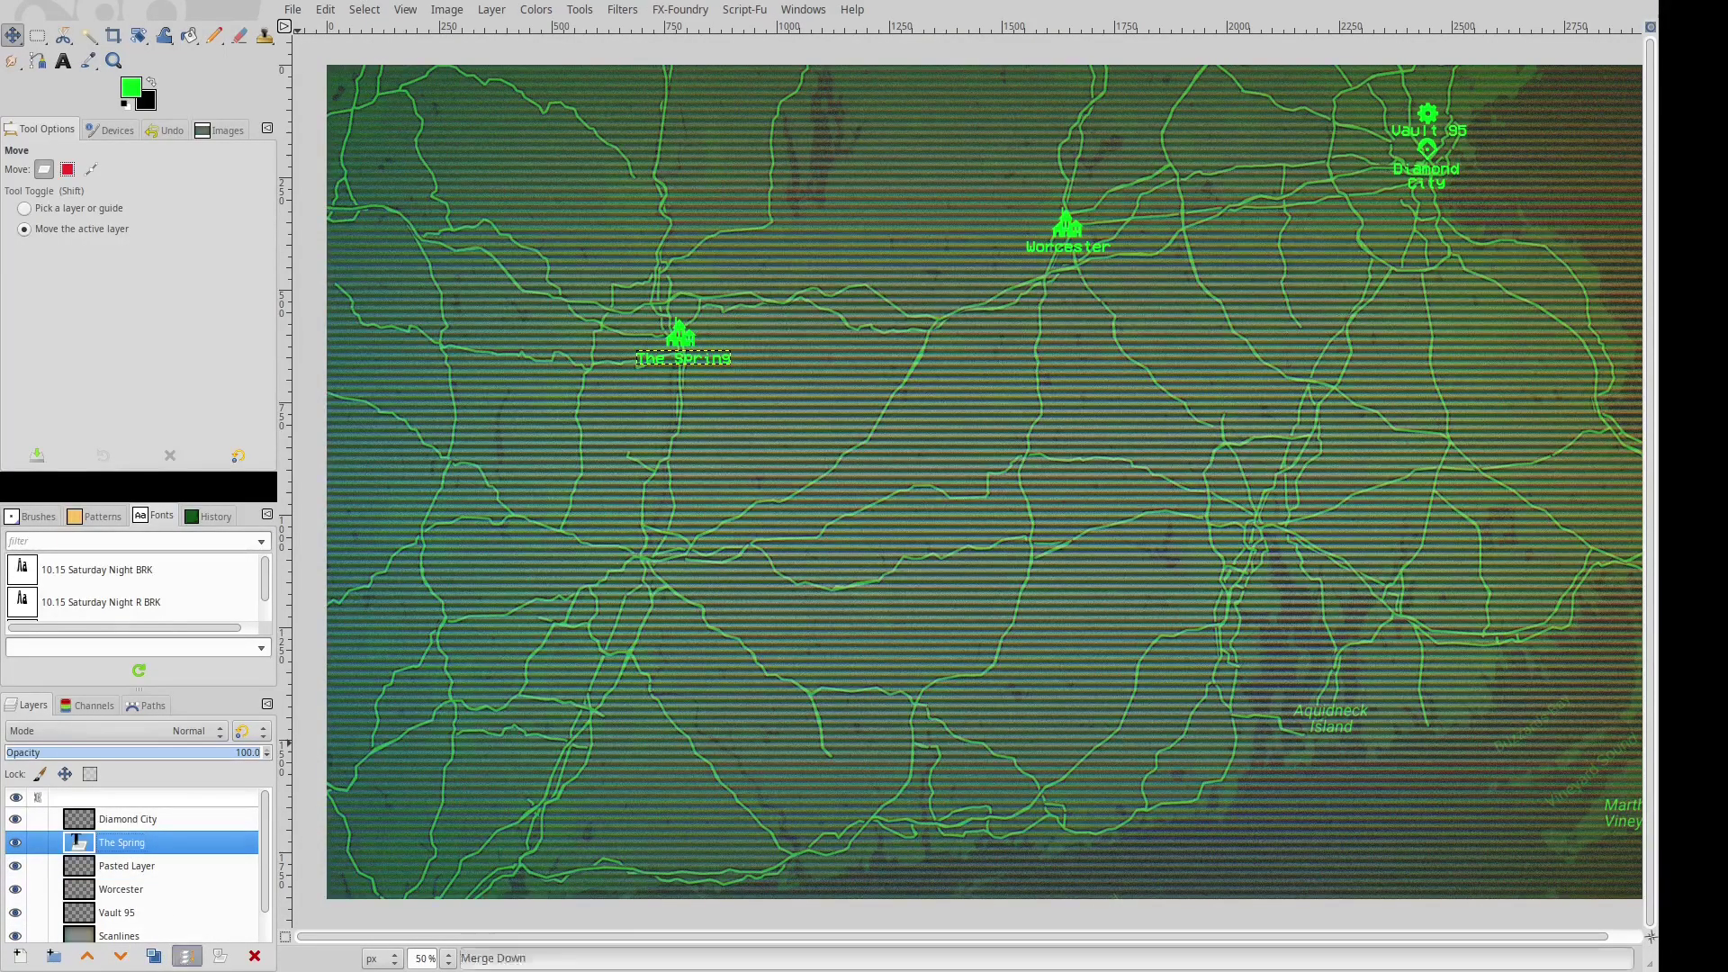
key(p)
double_click(126, 837)
text(The Spr)
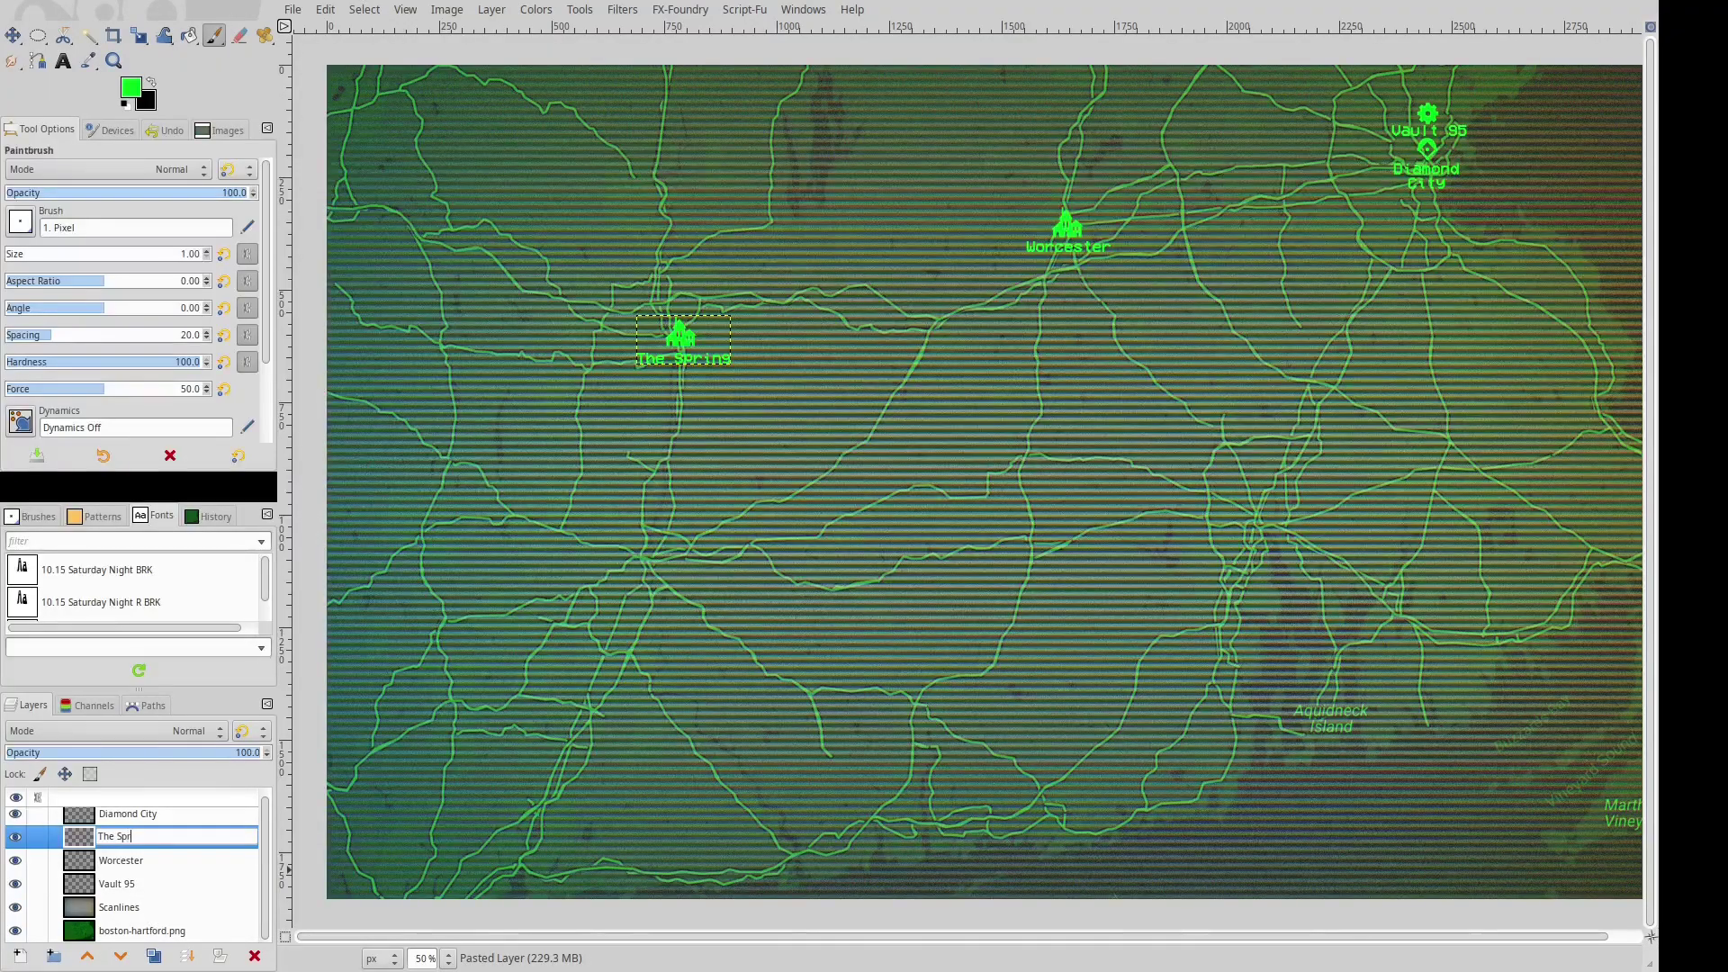
text(ing)
key(Return)
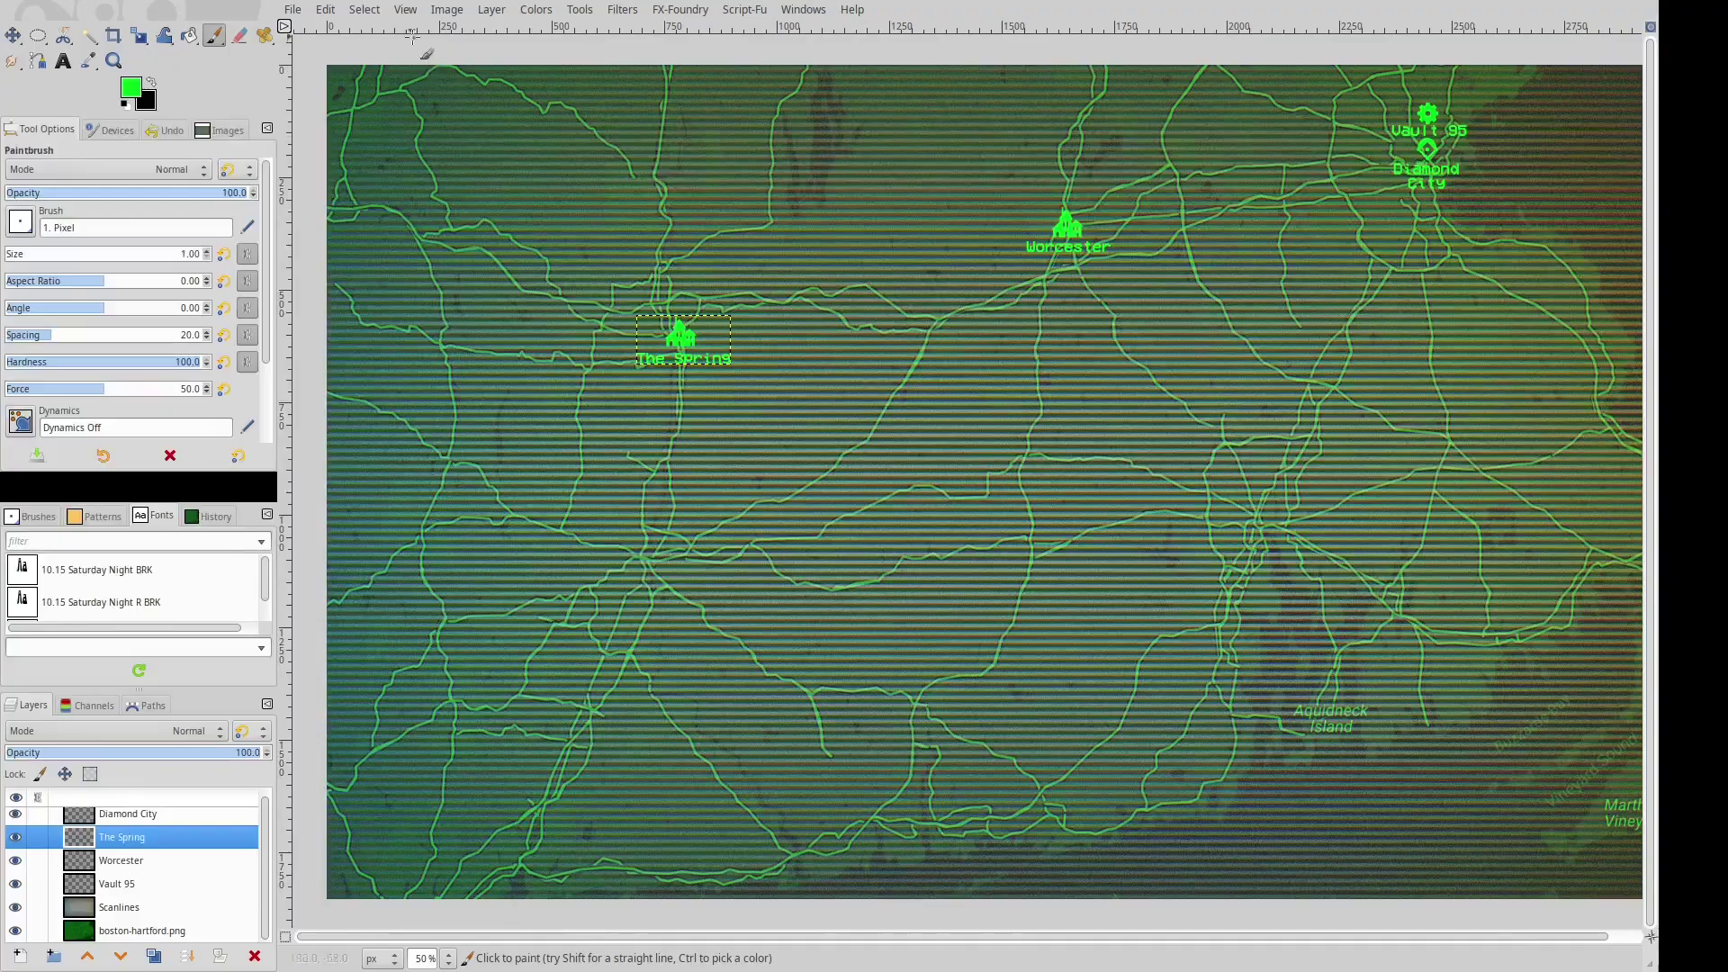
Paste another town icon as a new layer scaled to marker size and place it at the road junction south of The Spring.
key(ctrl+c)
key(ctrl+v)
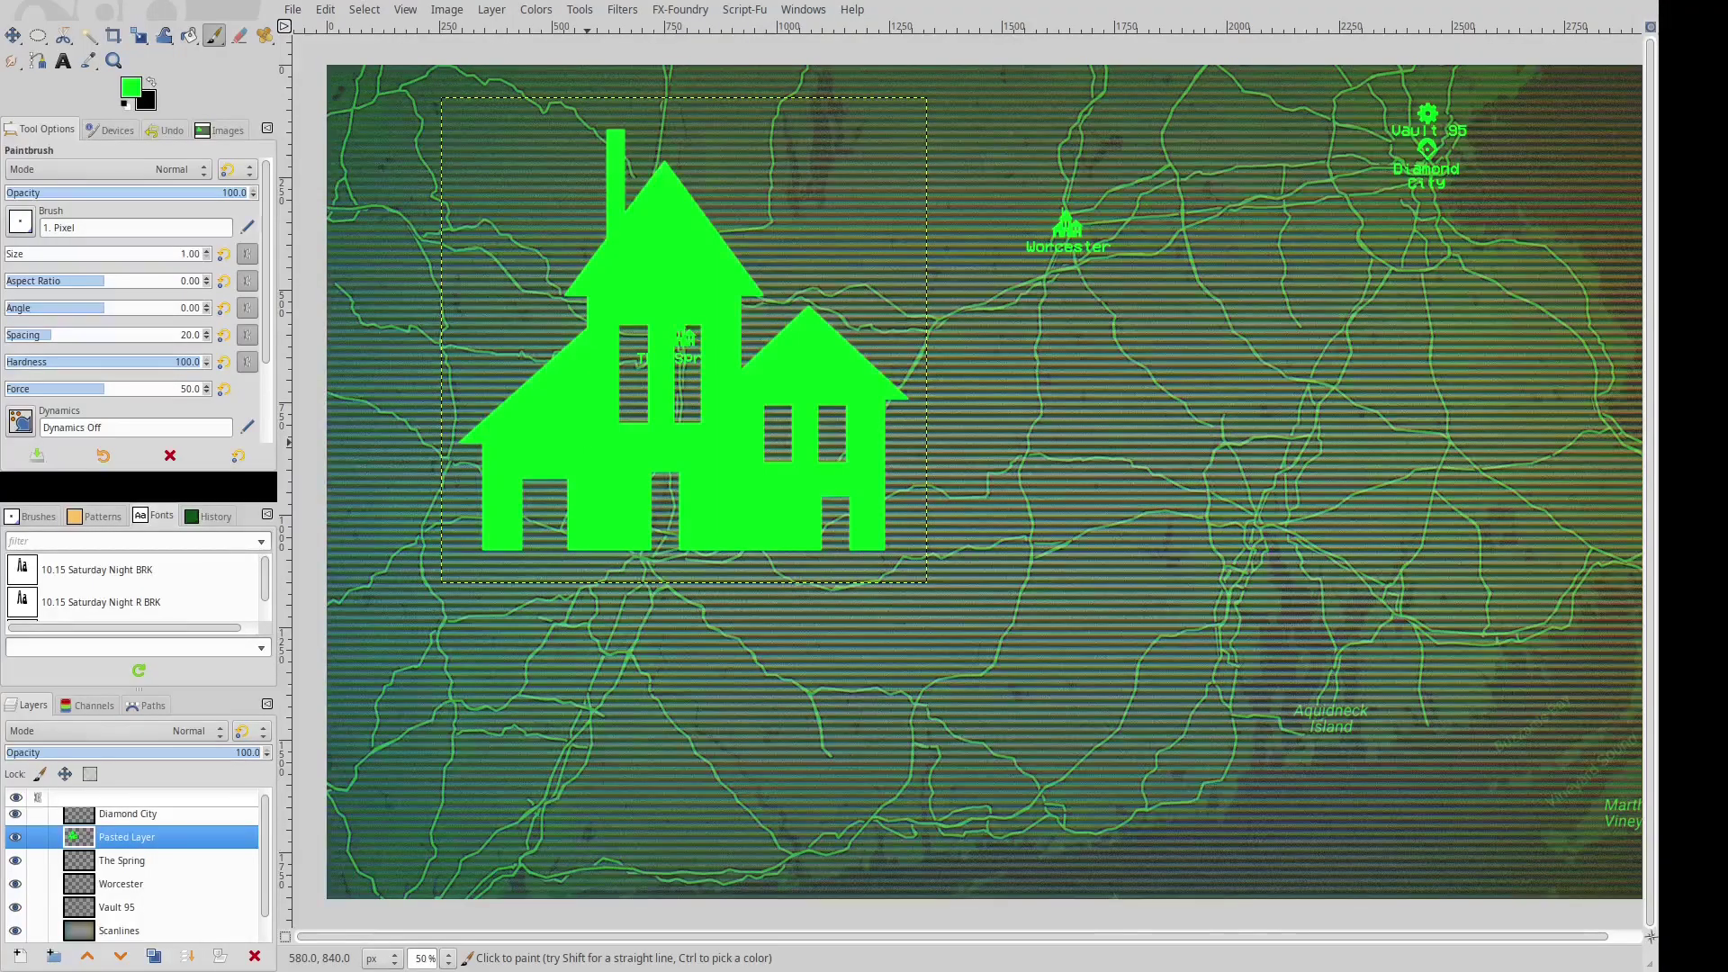
key(m)
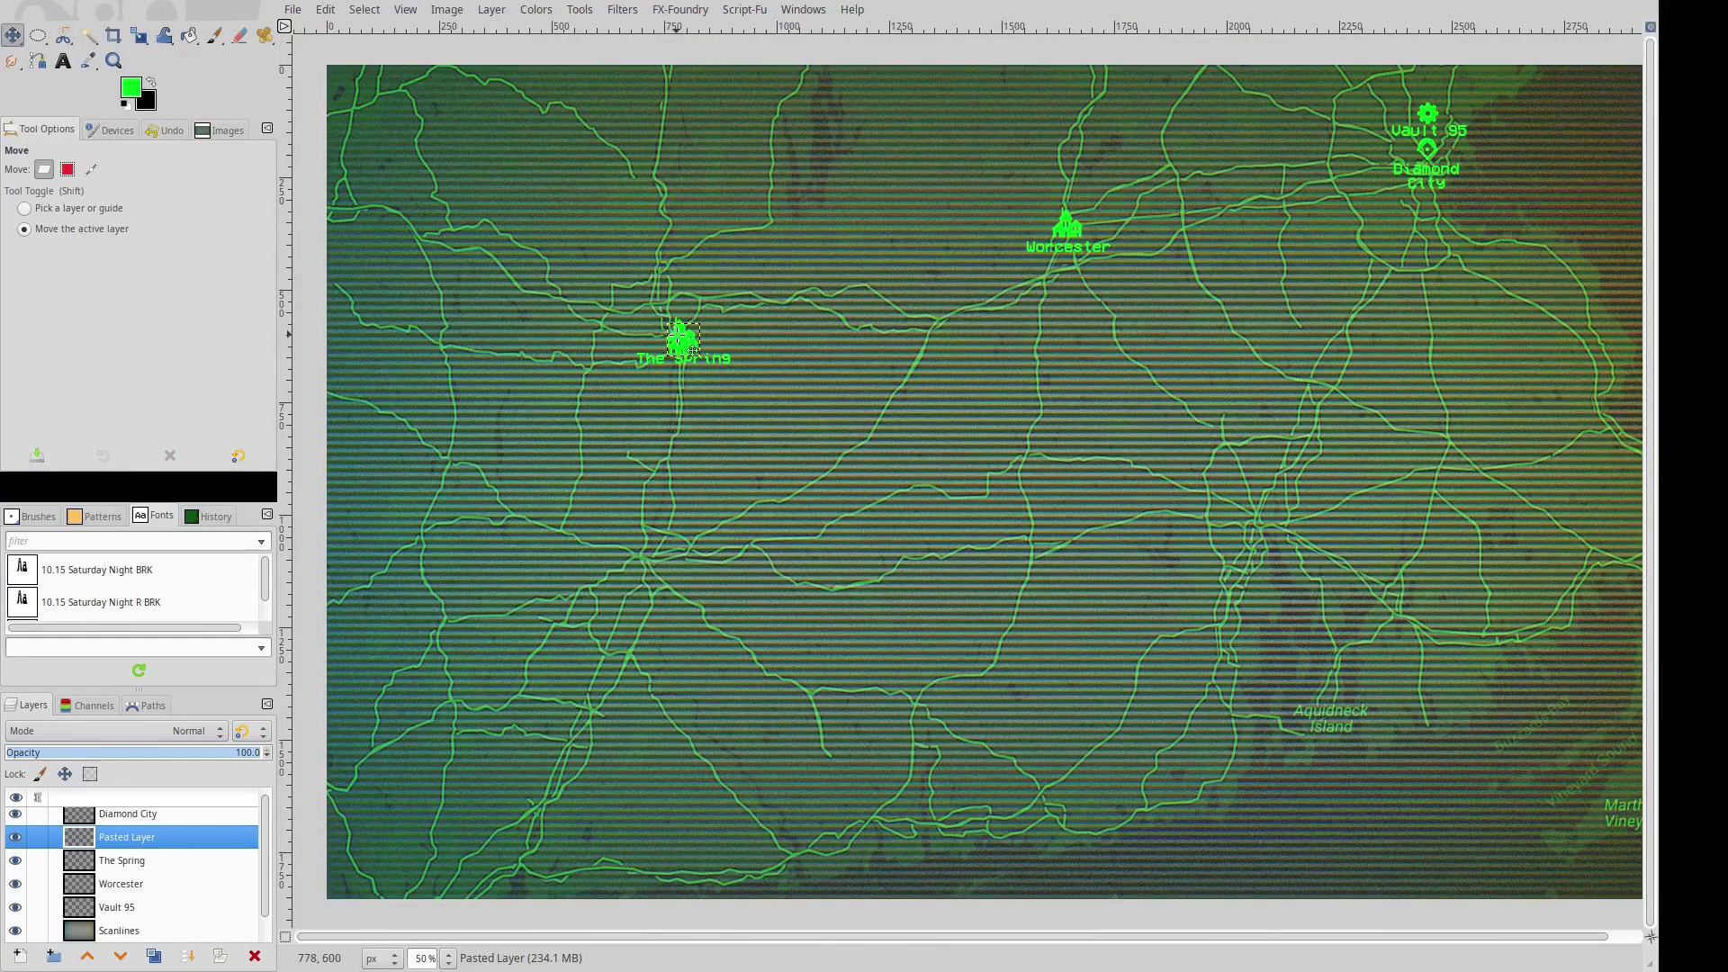
drag(681, 337, 649, 532)
drag(652, 551, 647, 553)
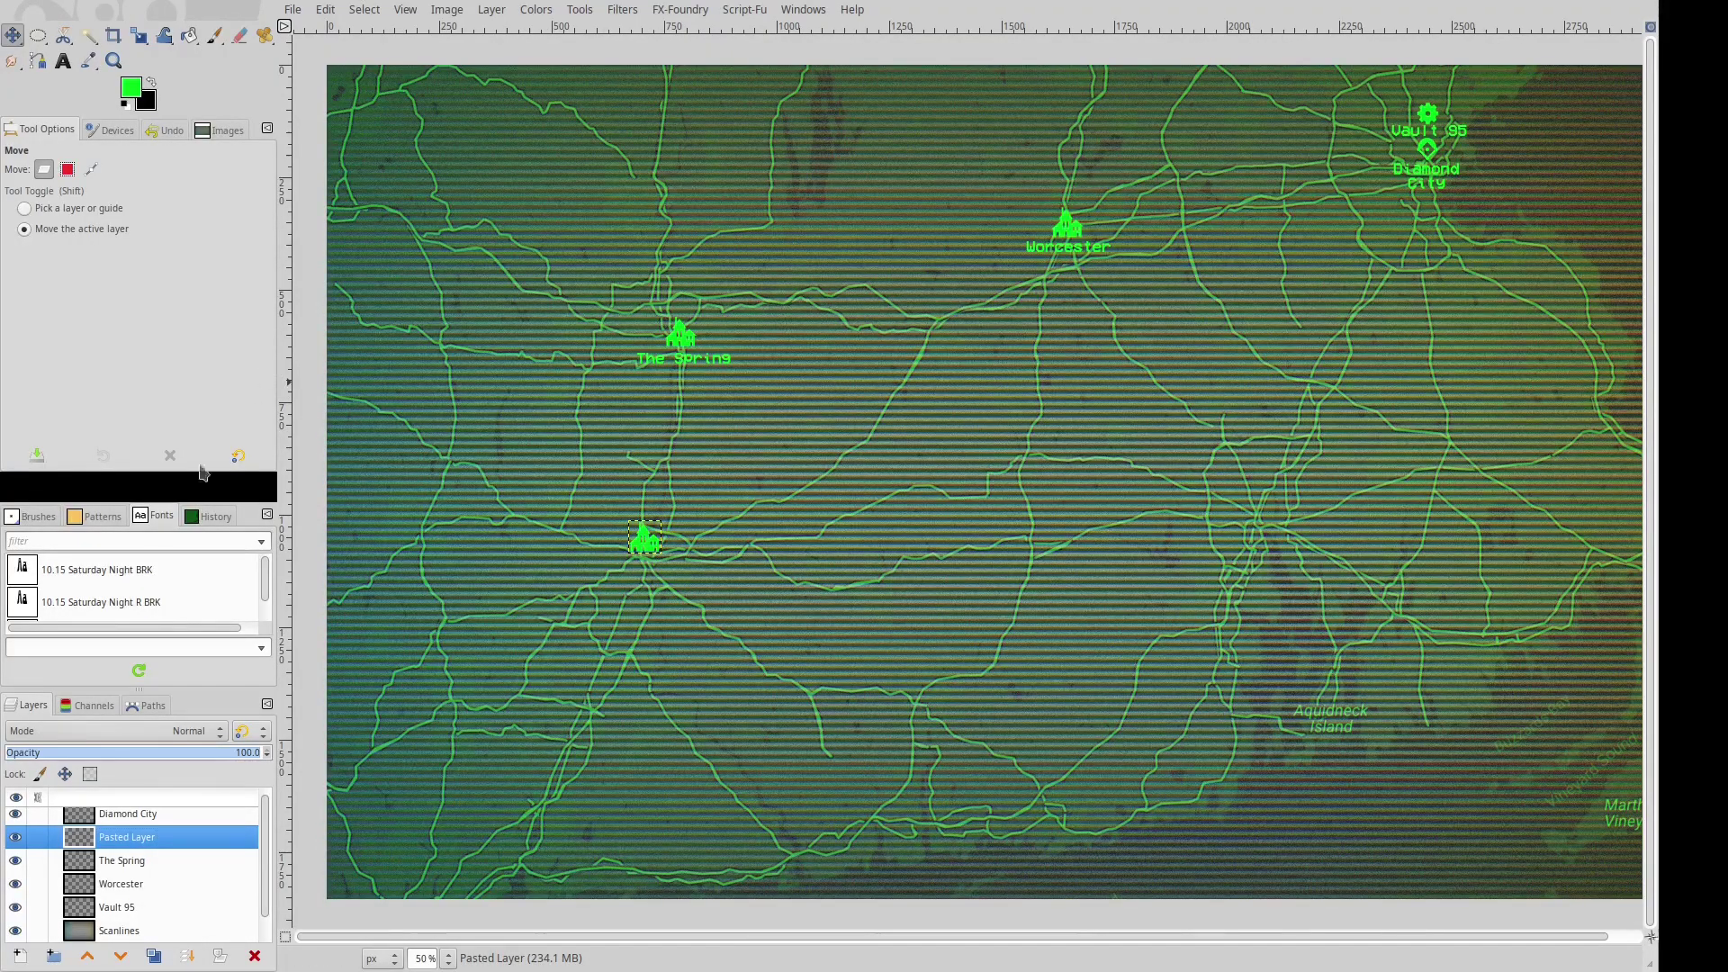
Add a "The Heart" text label in 36 px VCR OSD Mono and center it directly beneath the southern town icon.
click(62, 61)
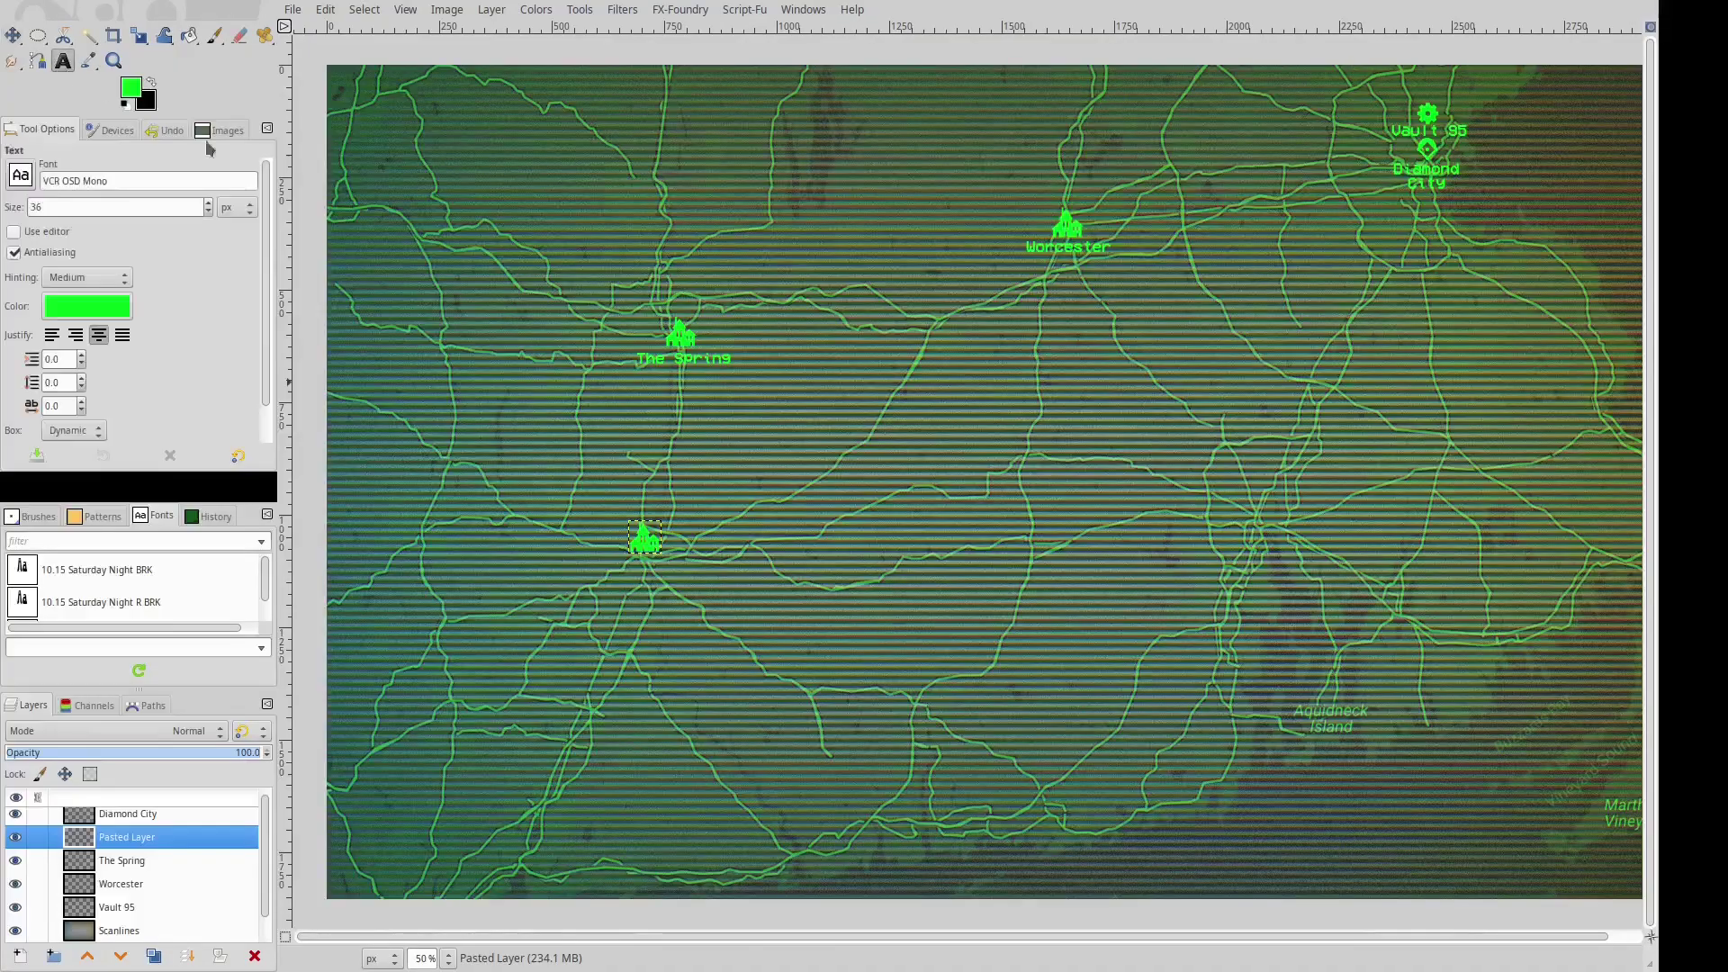
click(637, 560)
text(The Heart)
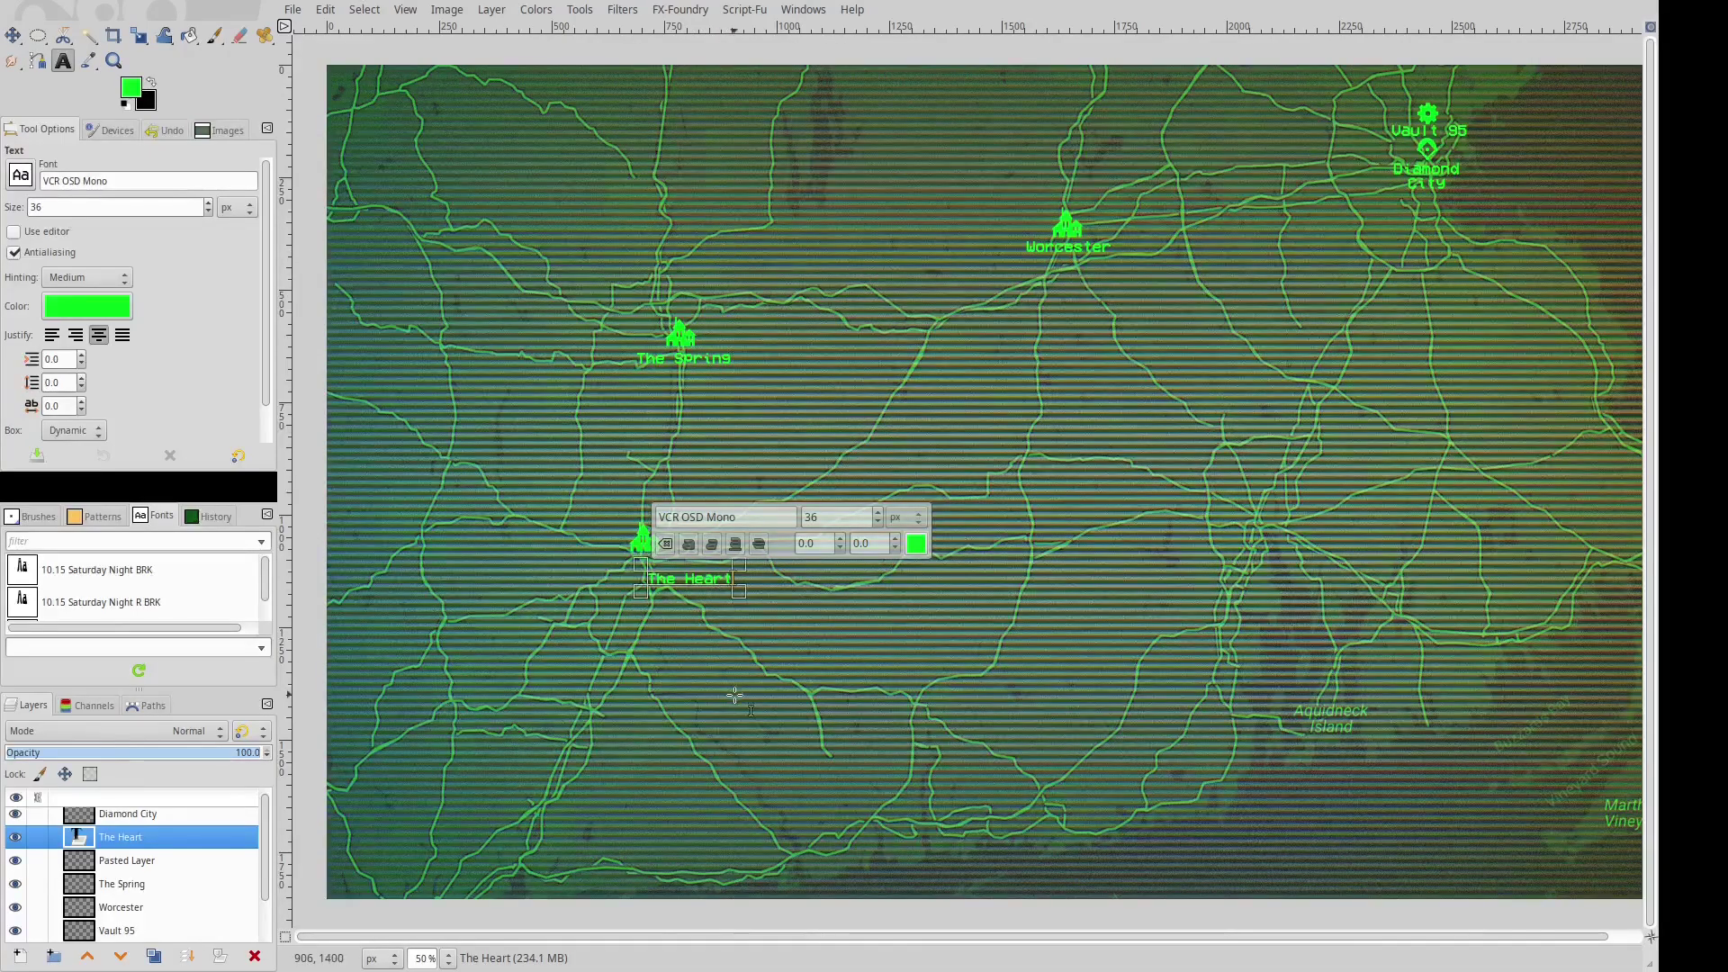
click(739, 658)
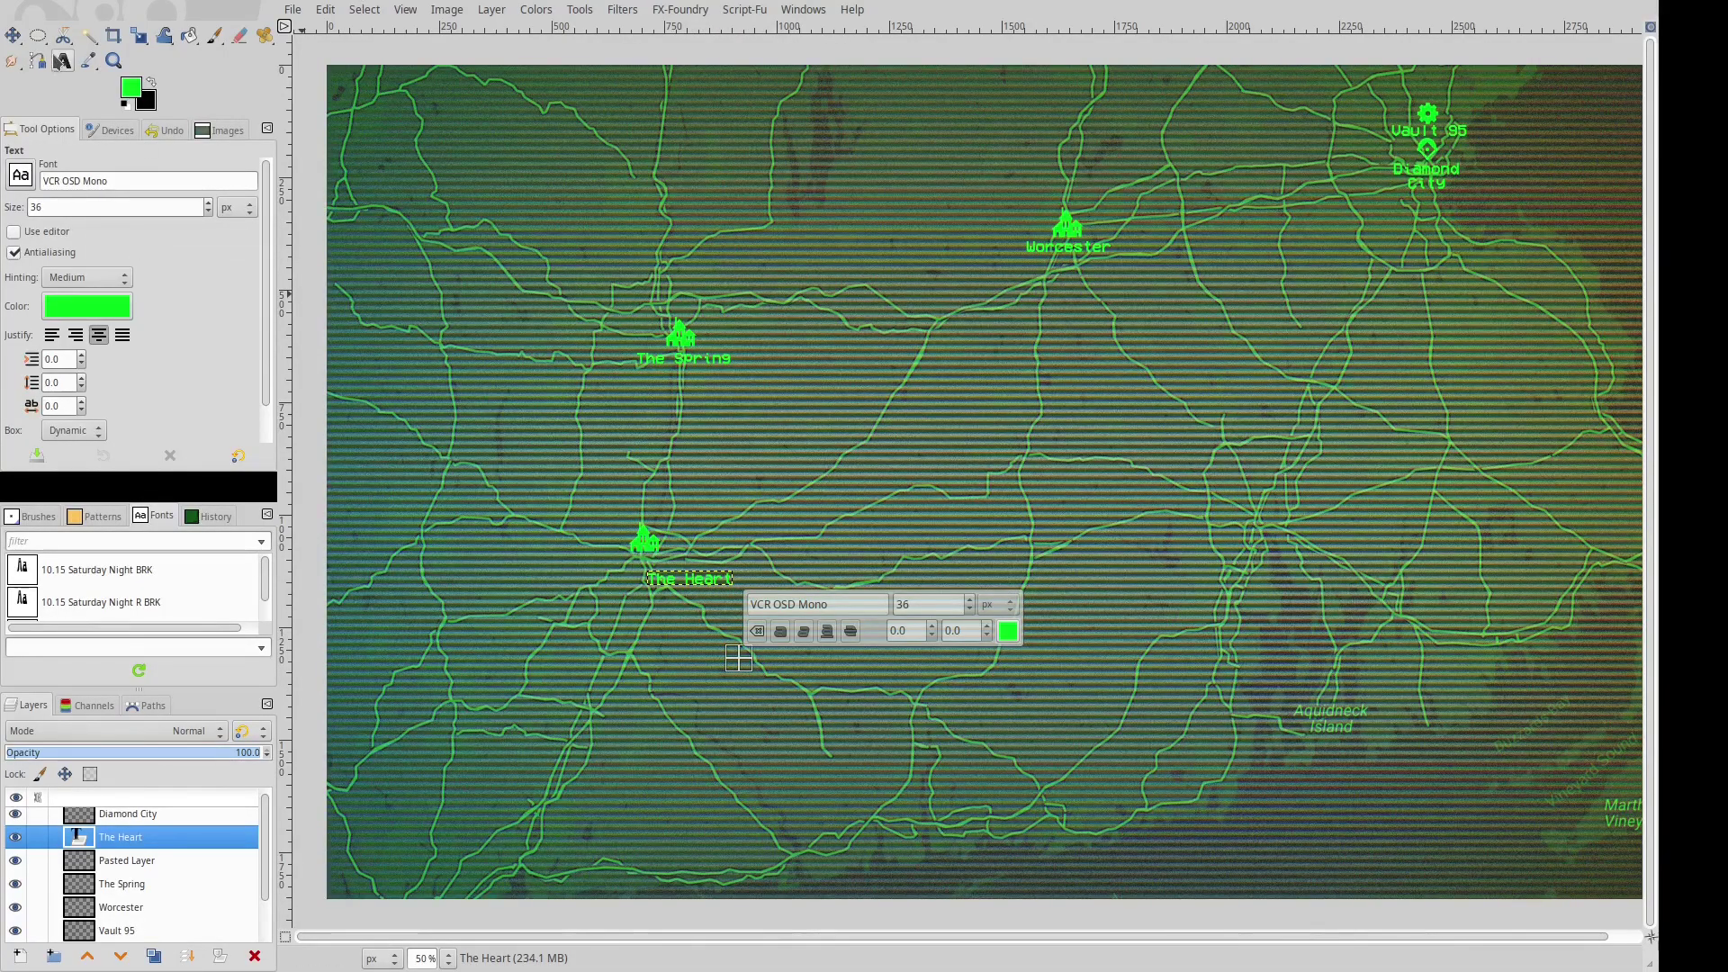
click(23, 39)
drag(711, 582, 665, 564)
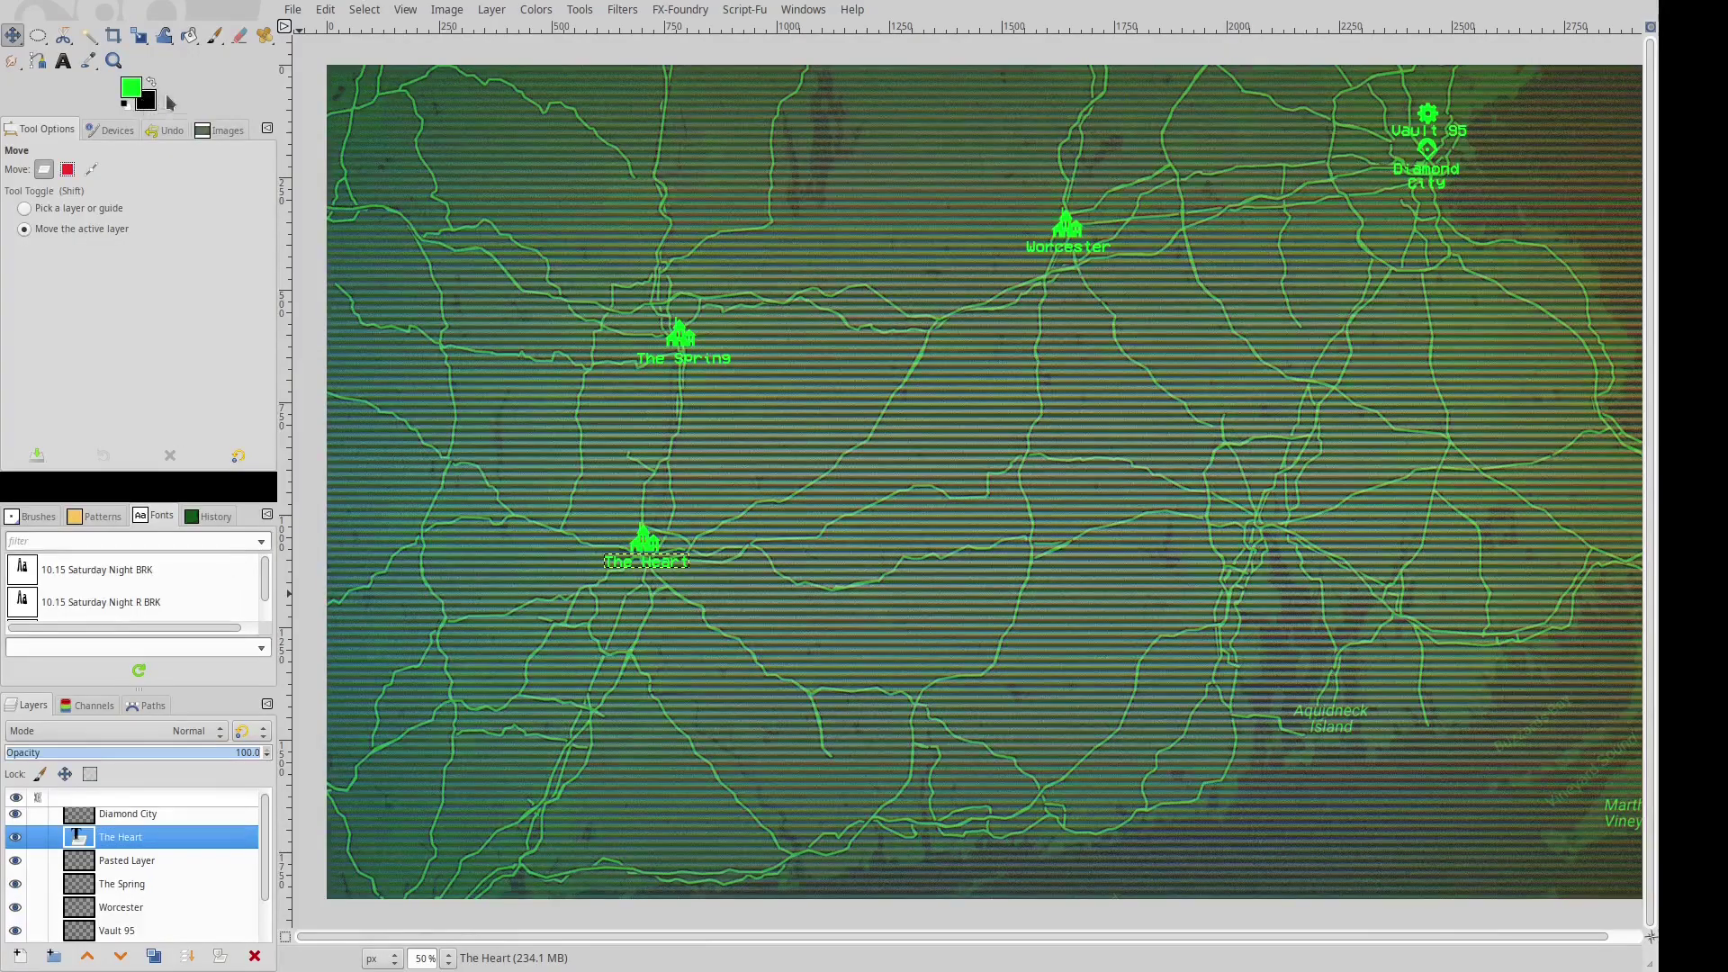
Raise the southern town icon's pasted layer, merge it with its text label layer and rename the result "The Heart".
click(133, 862)
click(135, 839)
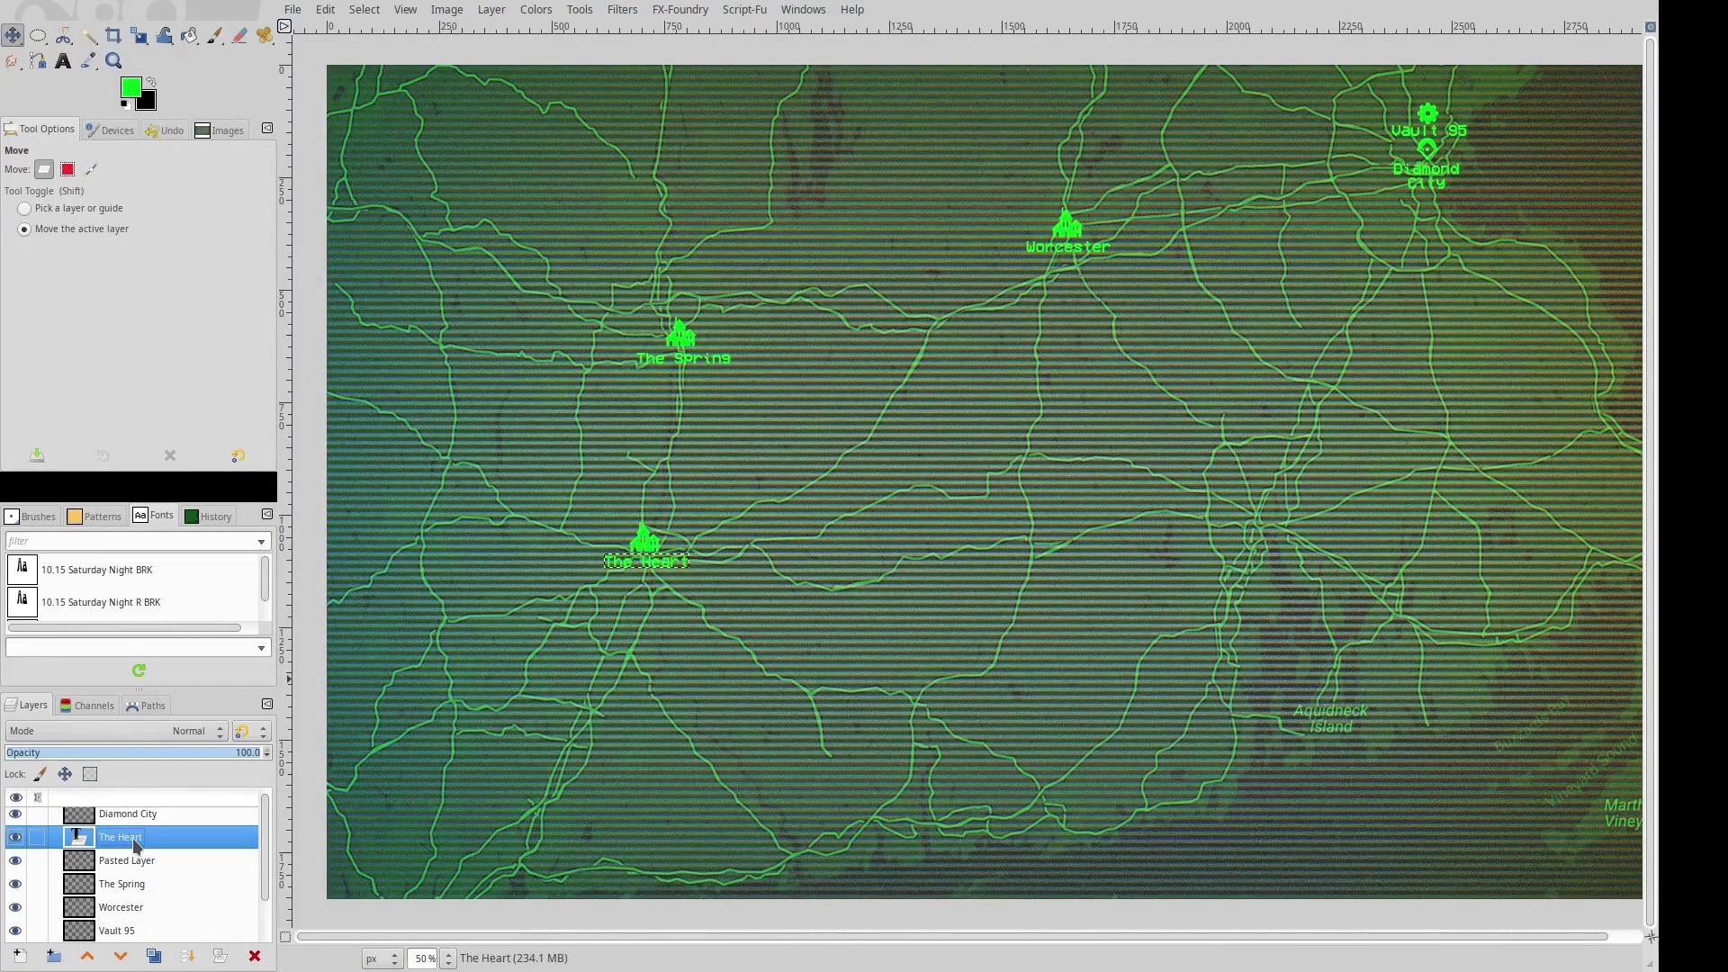
click(181, 959)
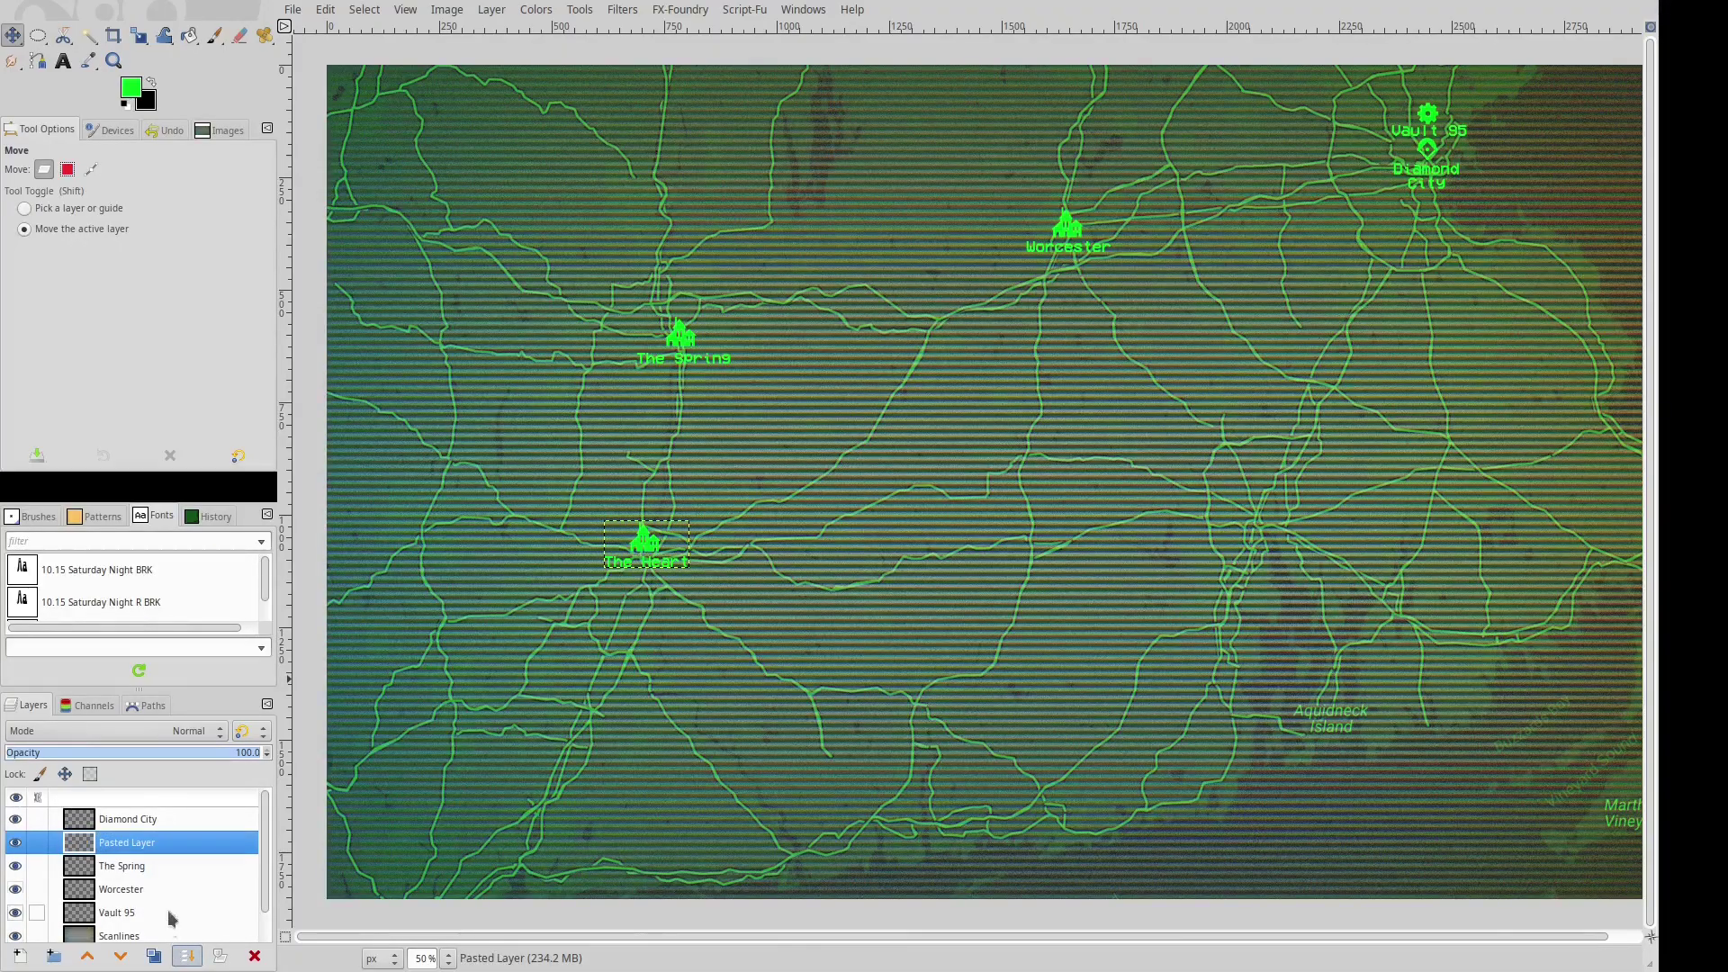
double_click(132, 842)
text(The Heart)
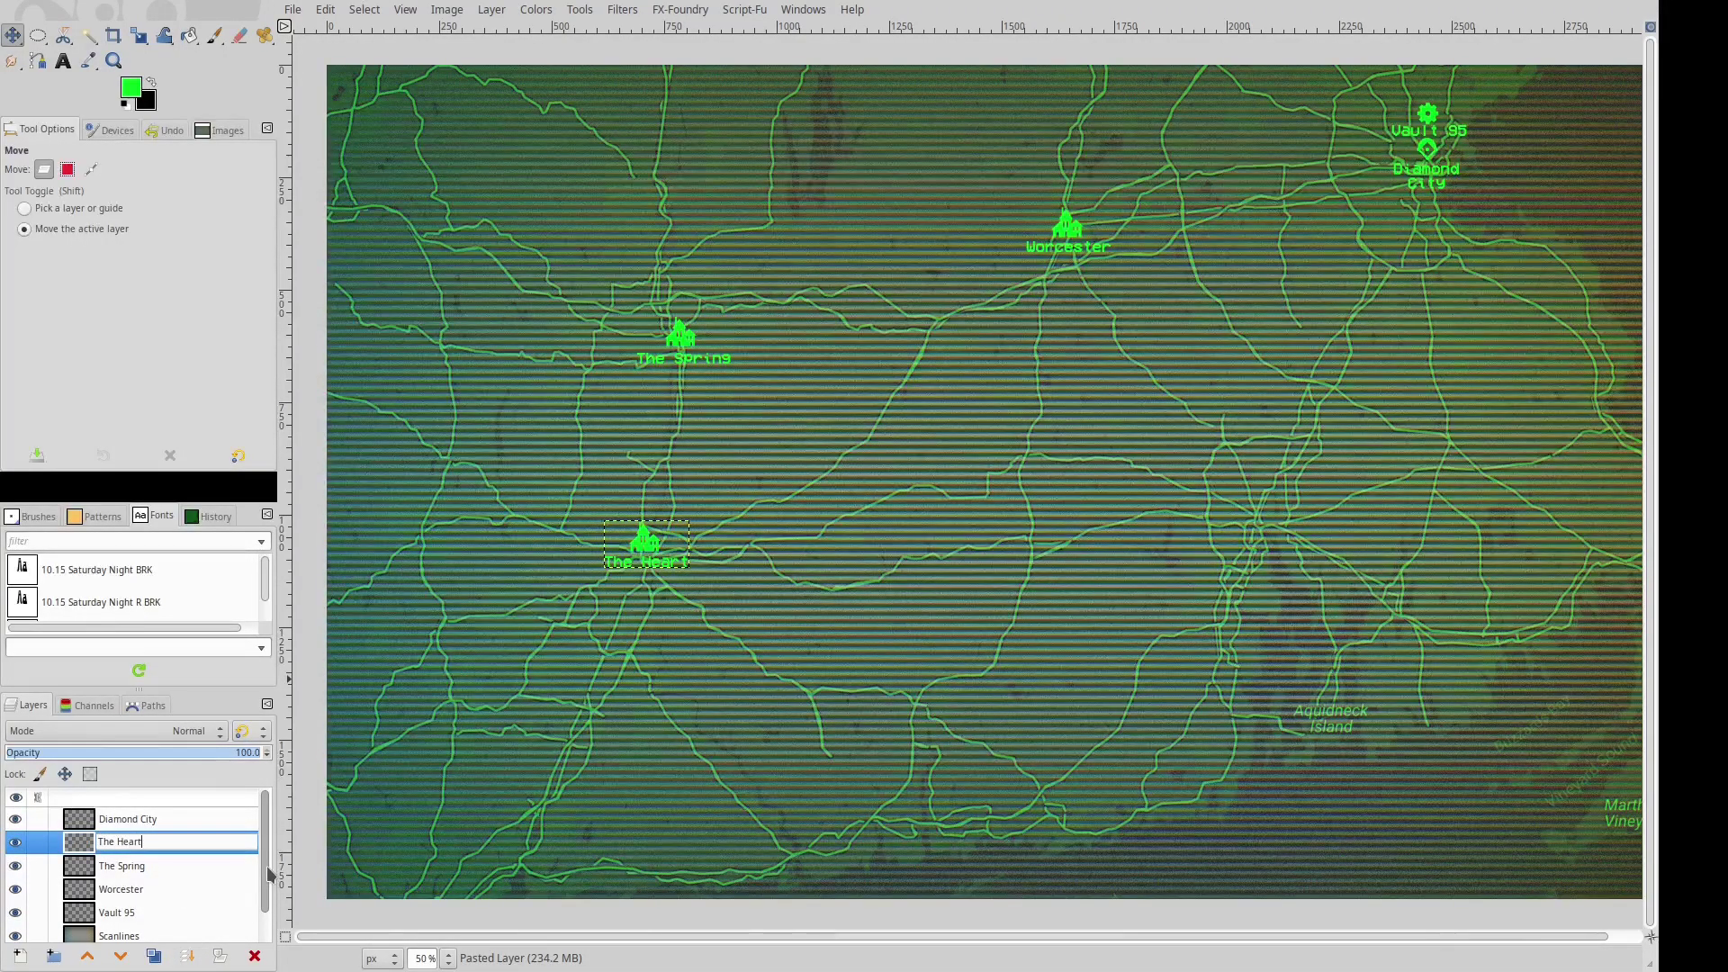
key(Return)
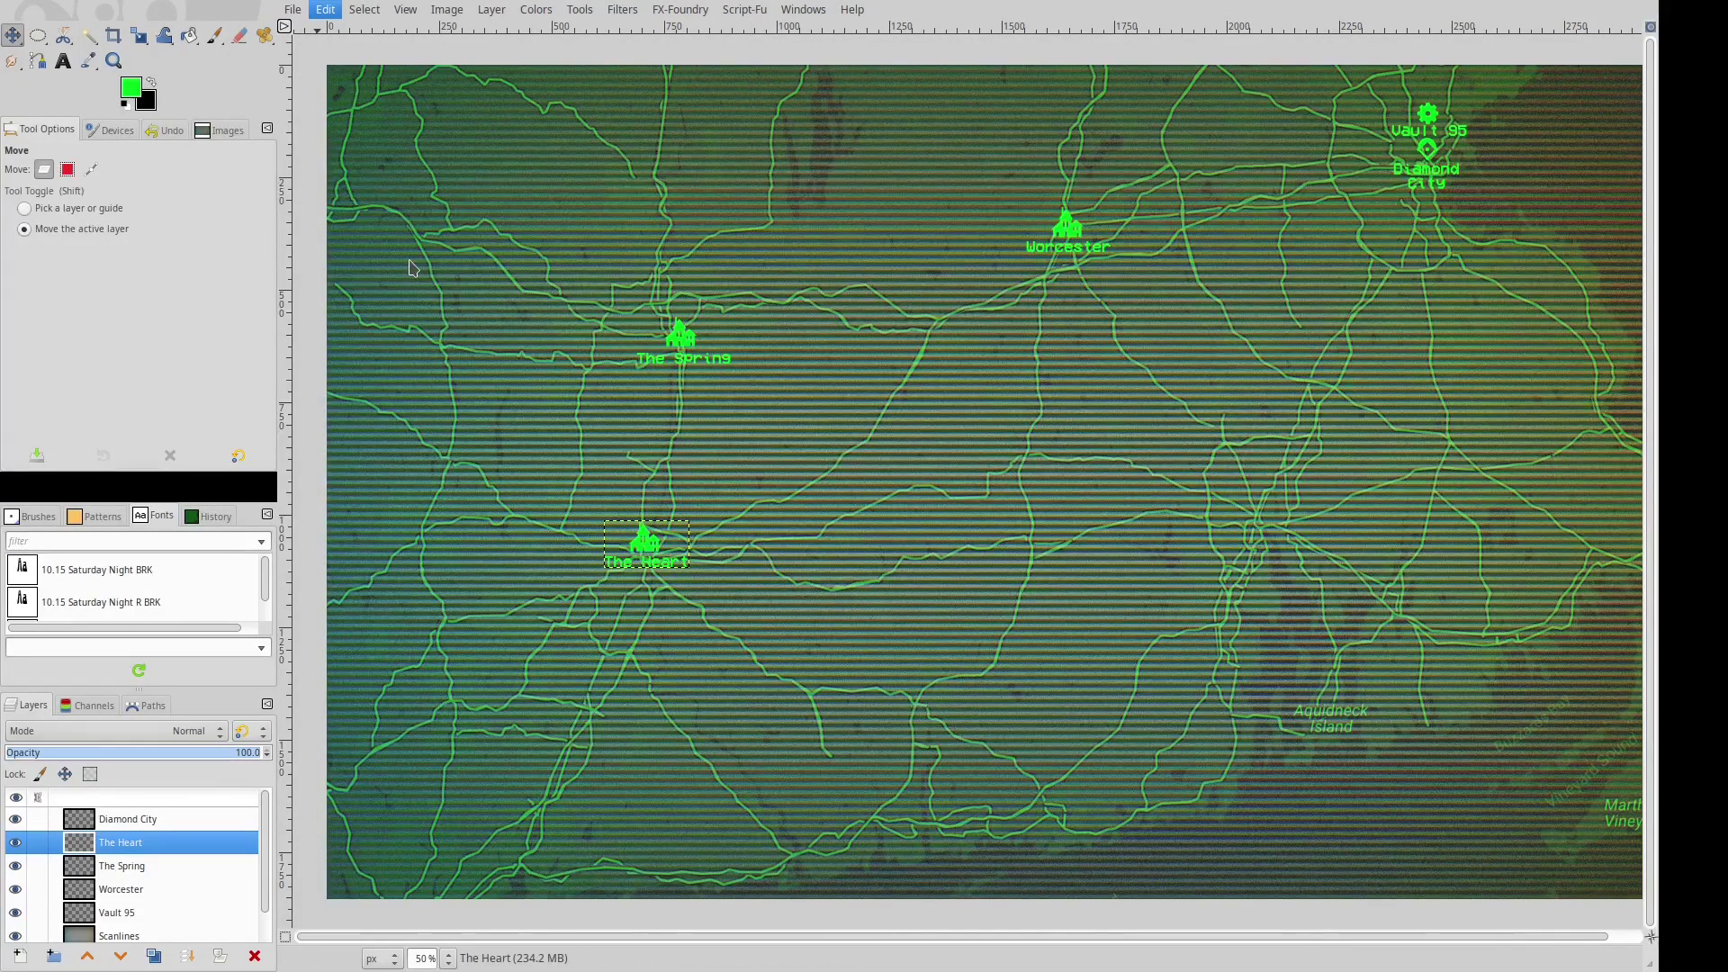
Paste a marker-size town icon as a new layer at the southwestern coastal road junction and center a 36 px "The Haven" text label beneath it.
click(663, 268)
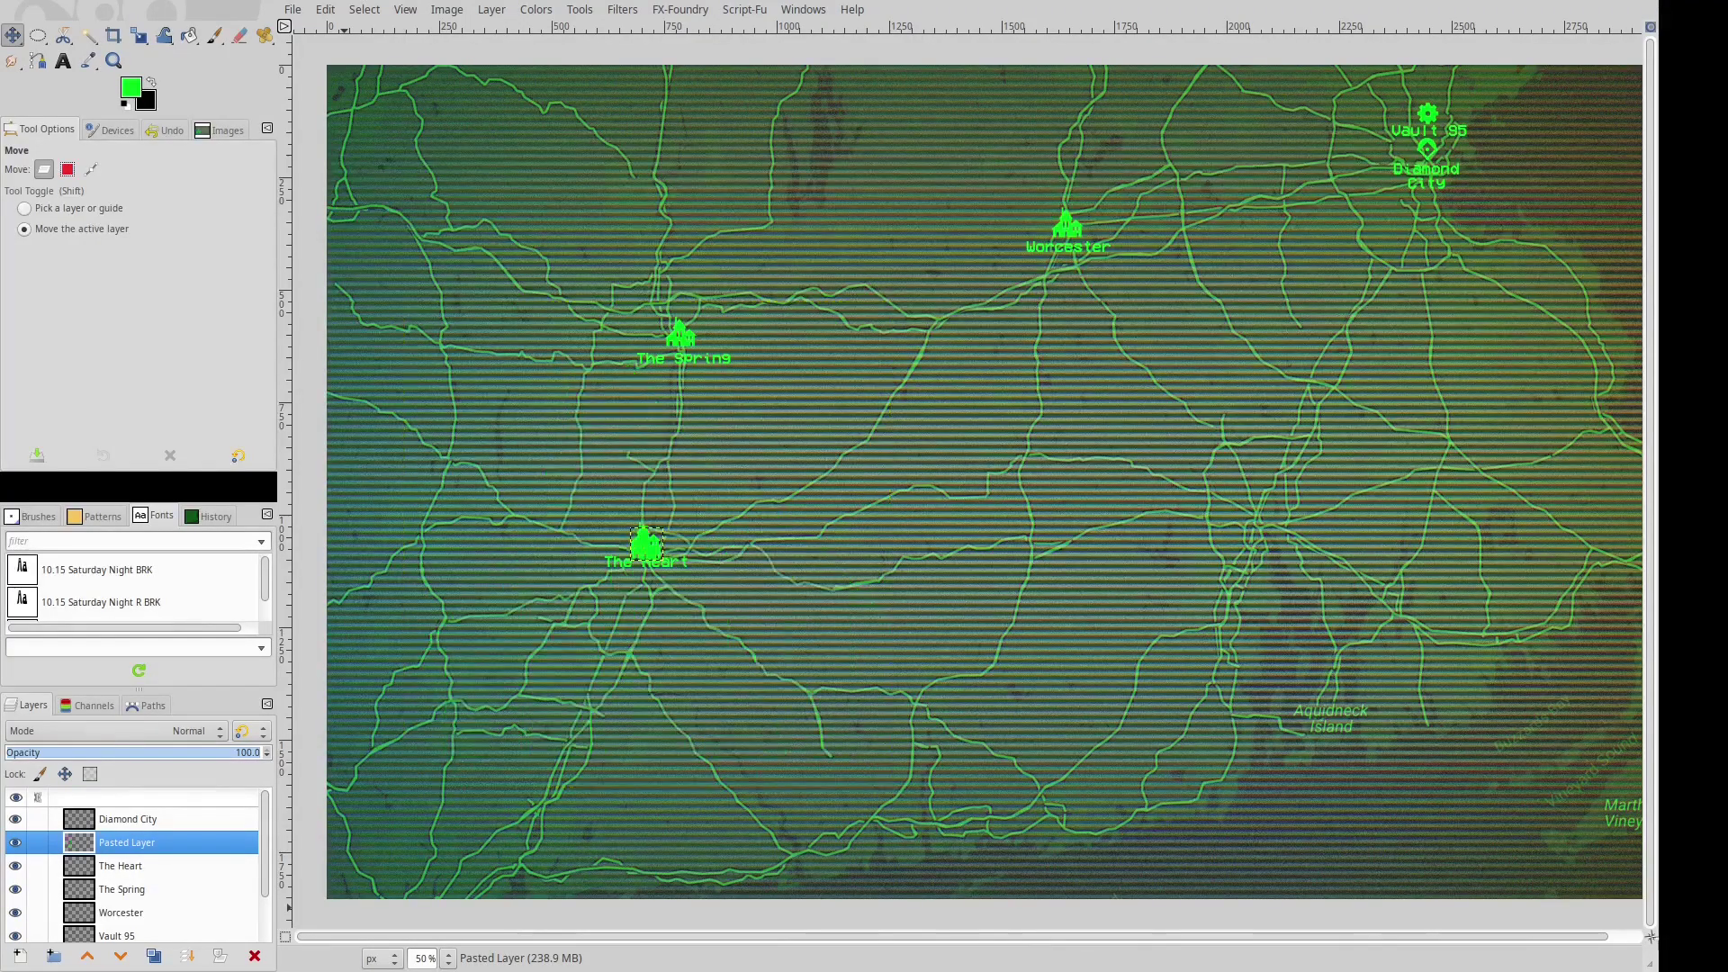
drag(663, 556, 537, 854)
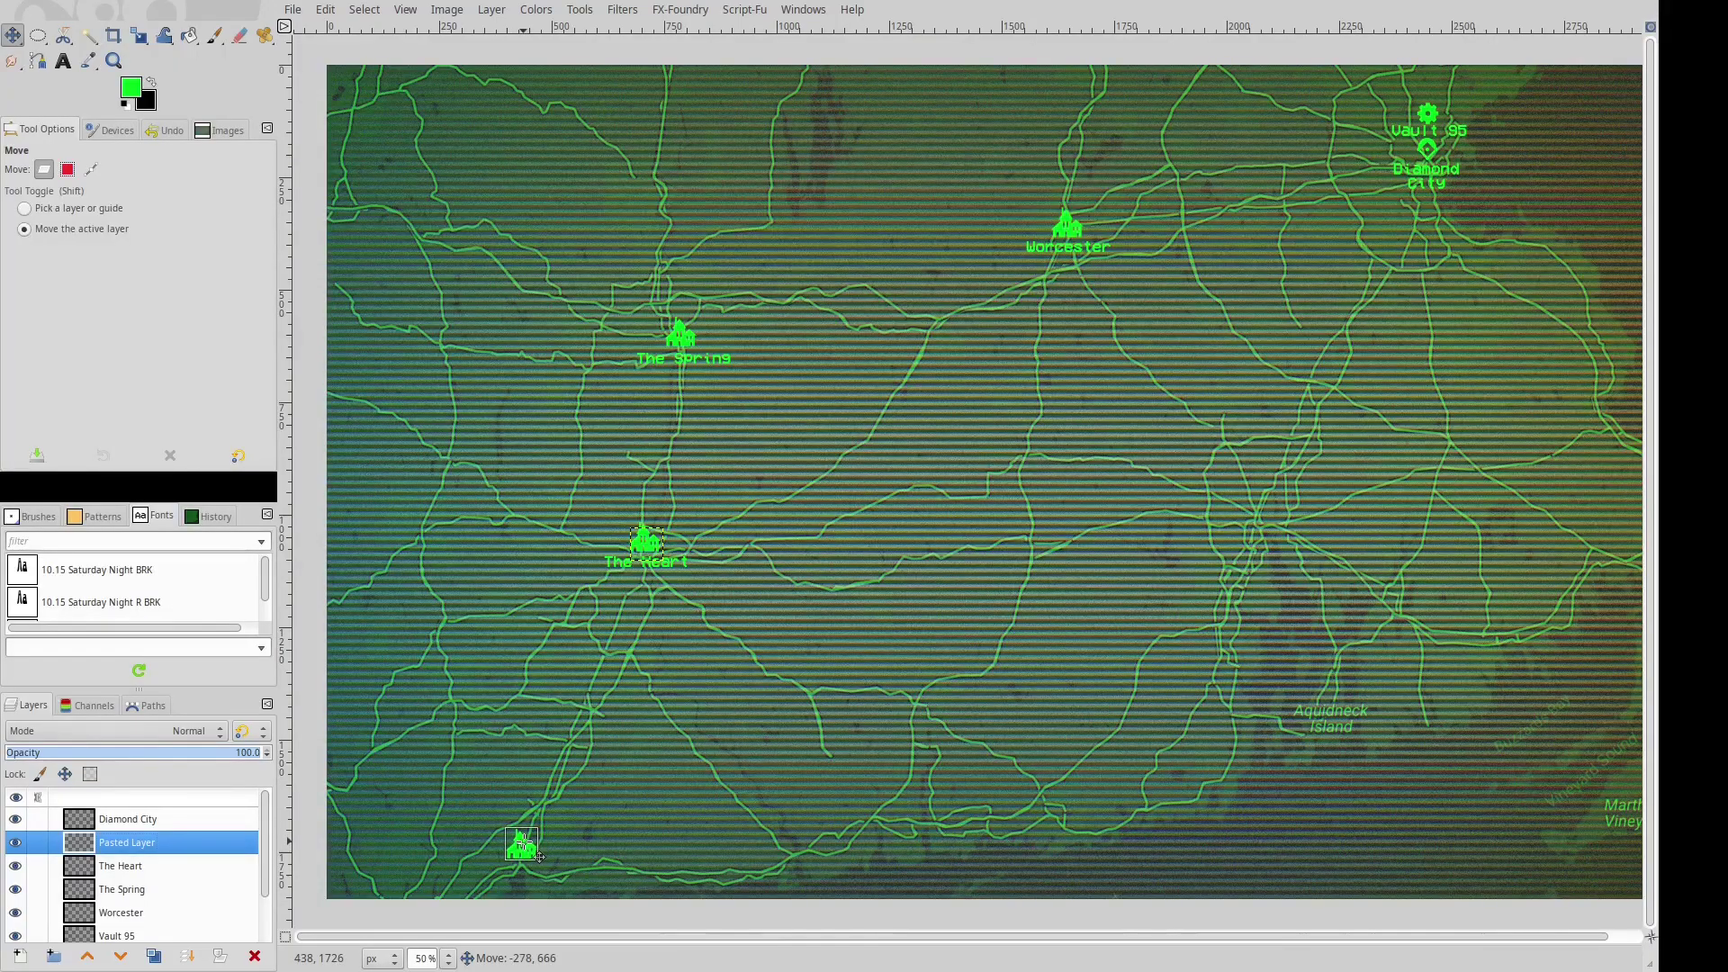
click(108, 862)
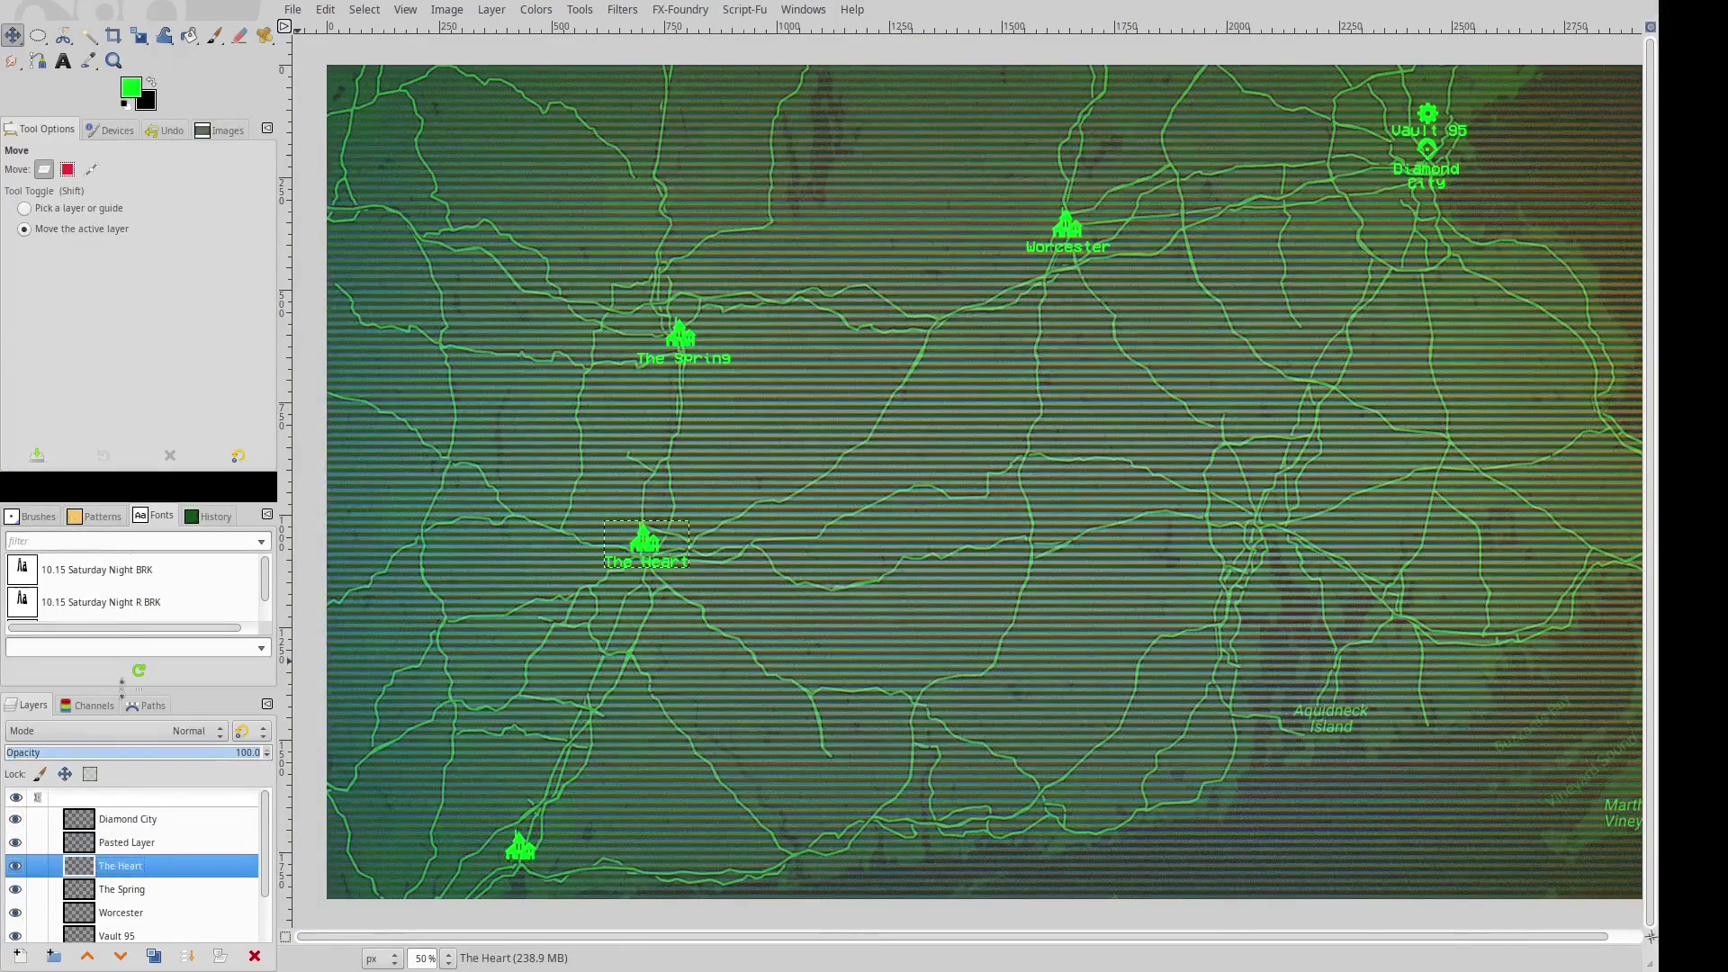
click(67, 68)
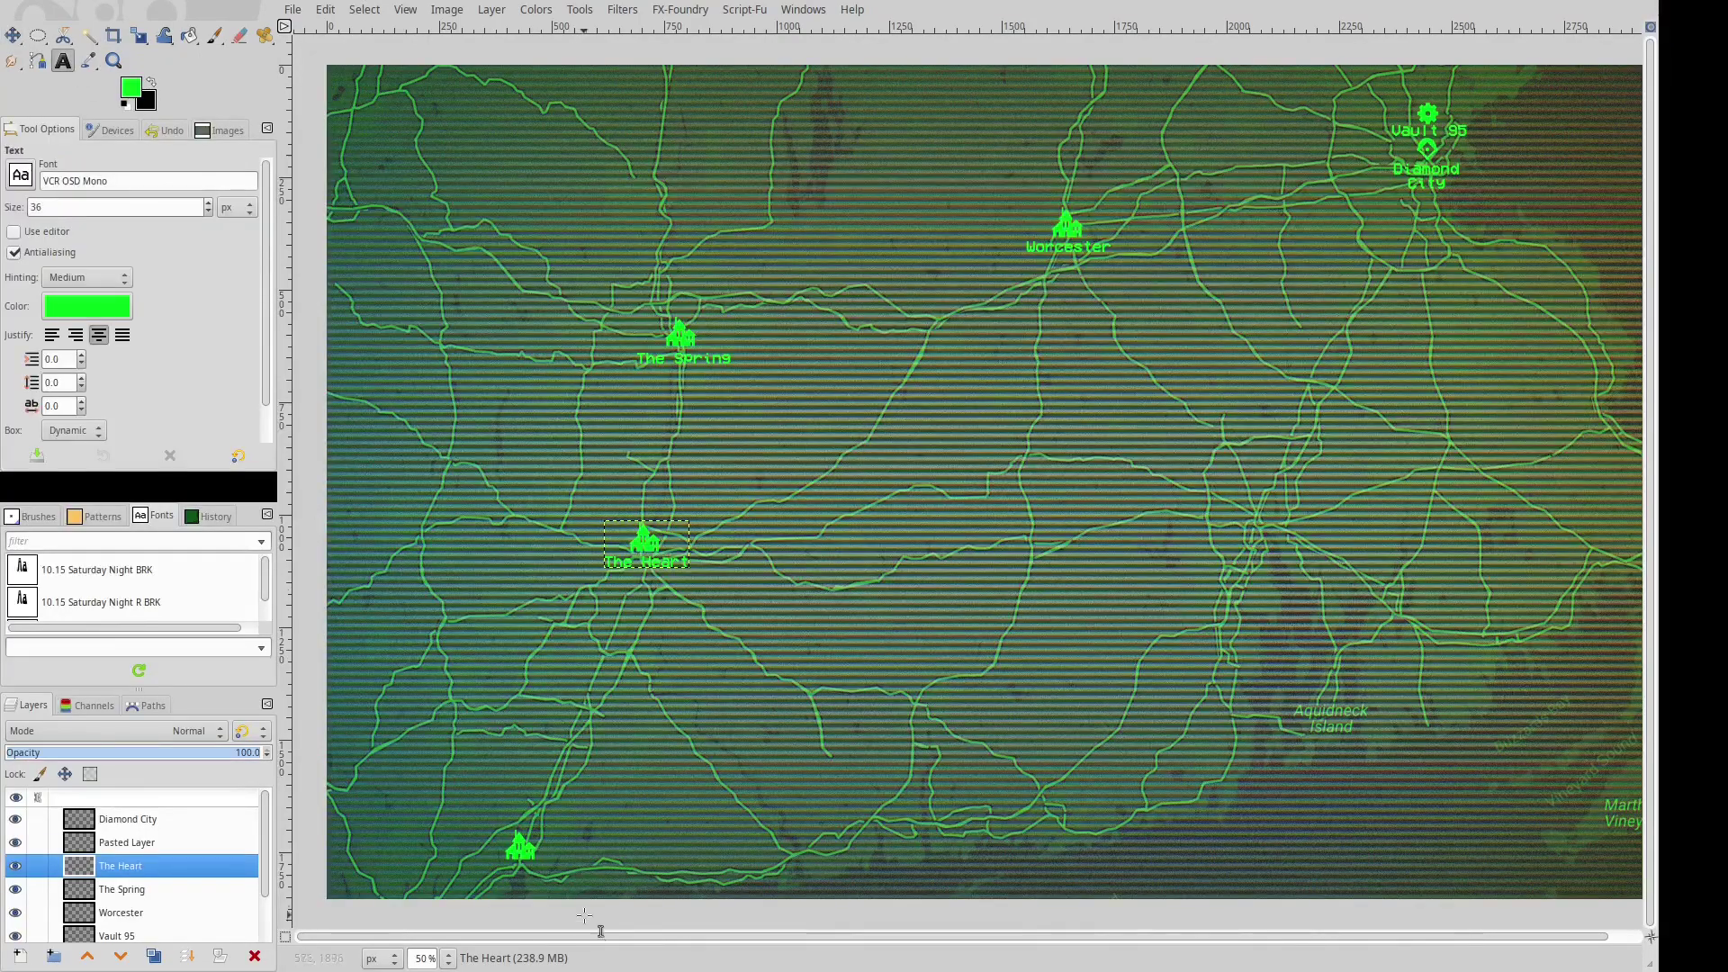
click(493, 861)
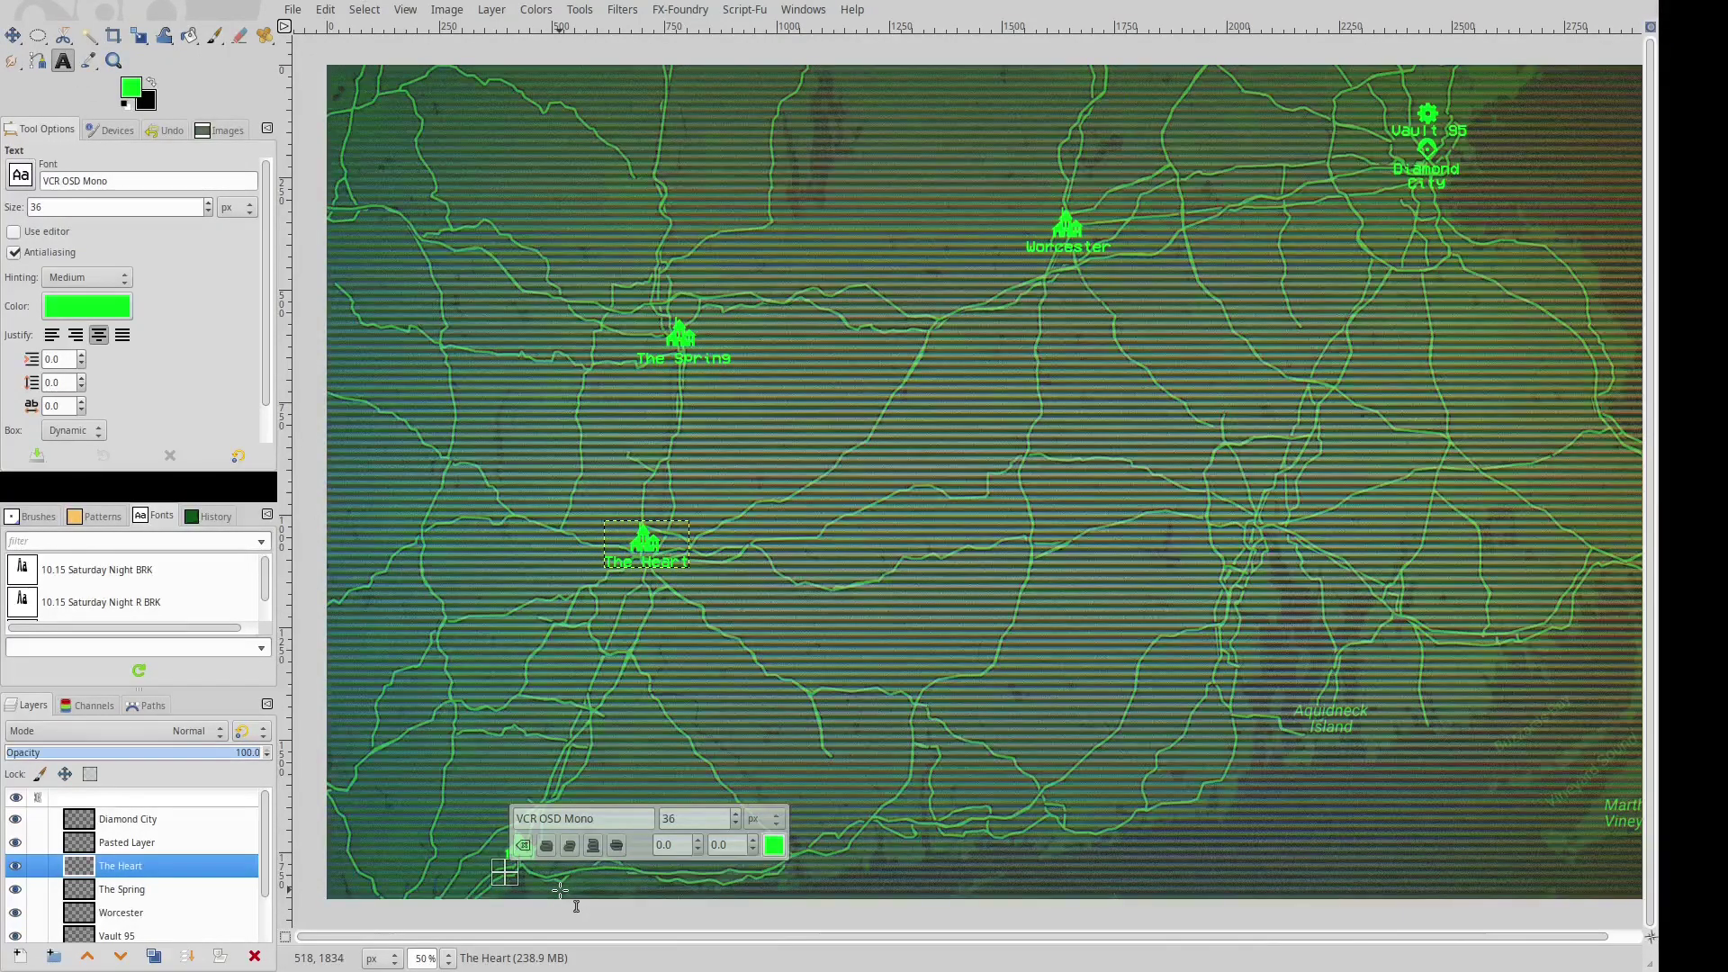
text(The He)
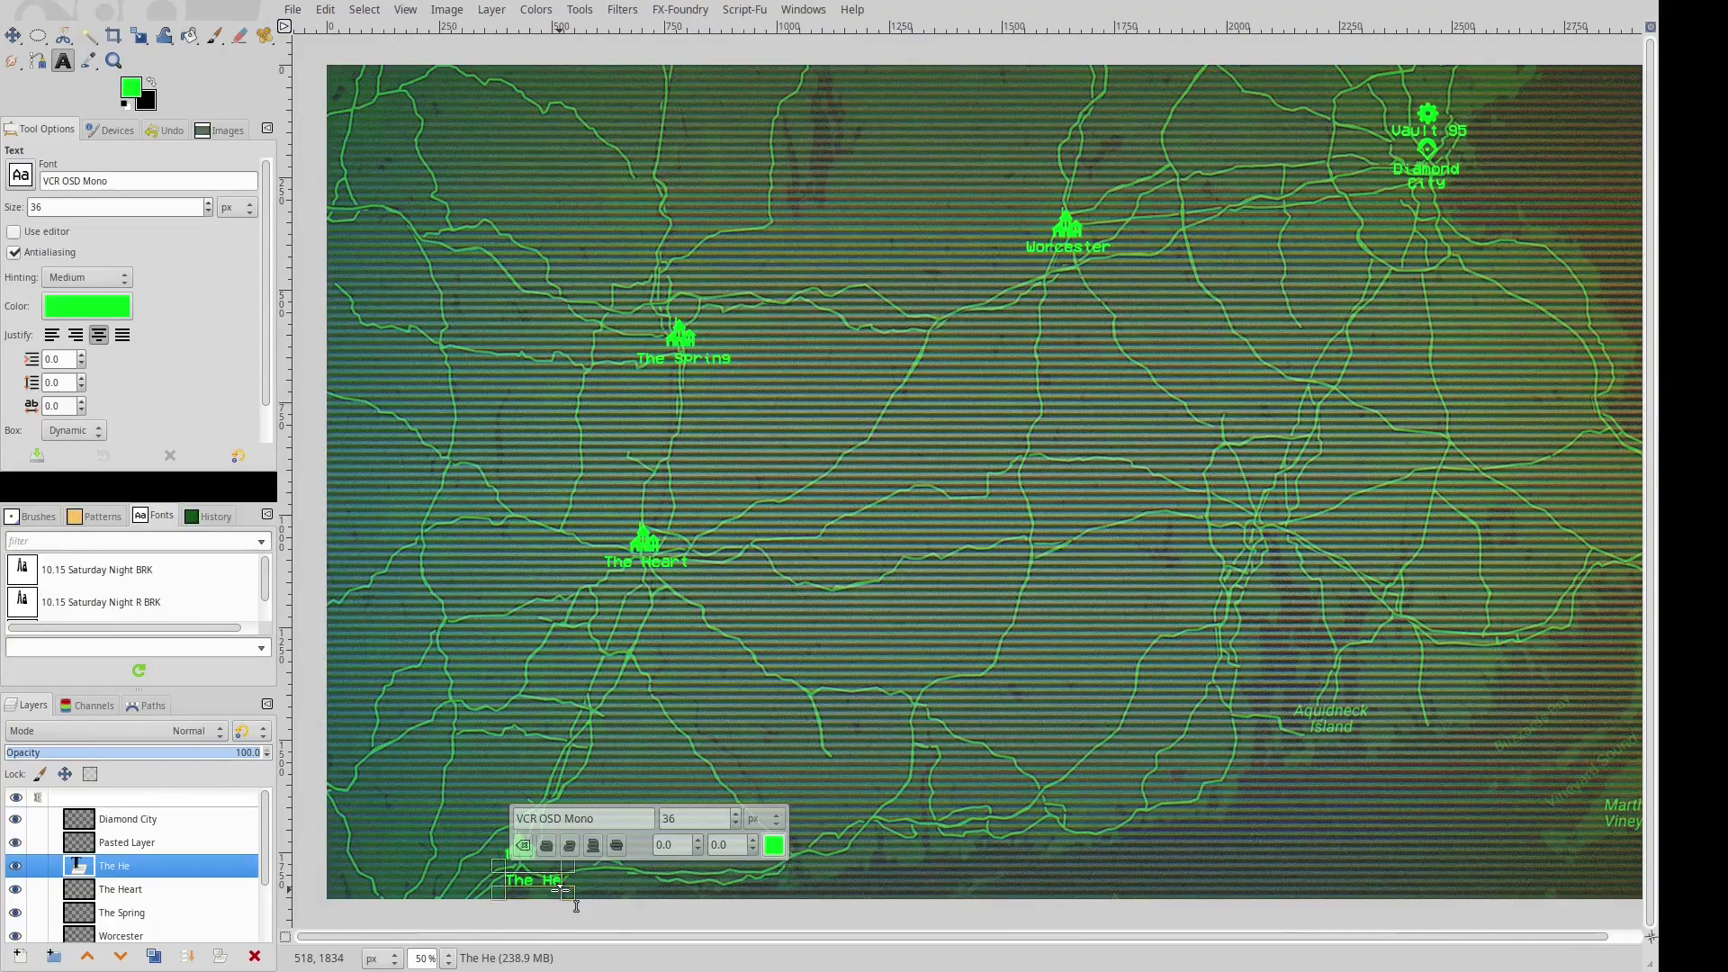
key(BackSpace)
text(aven)
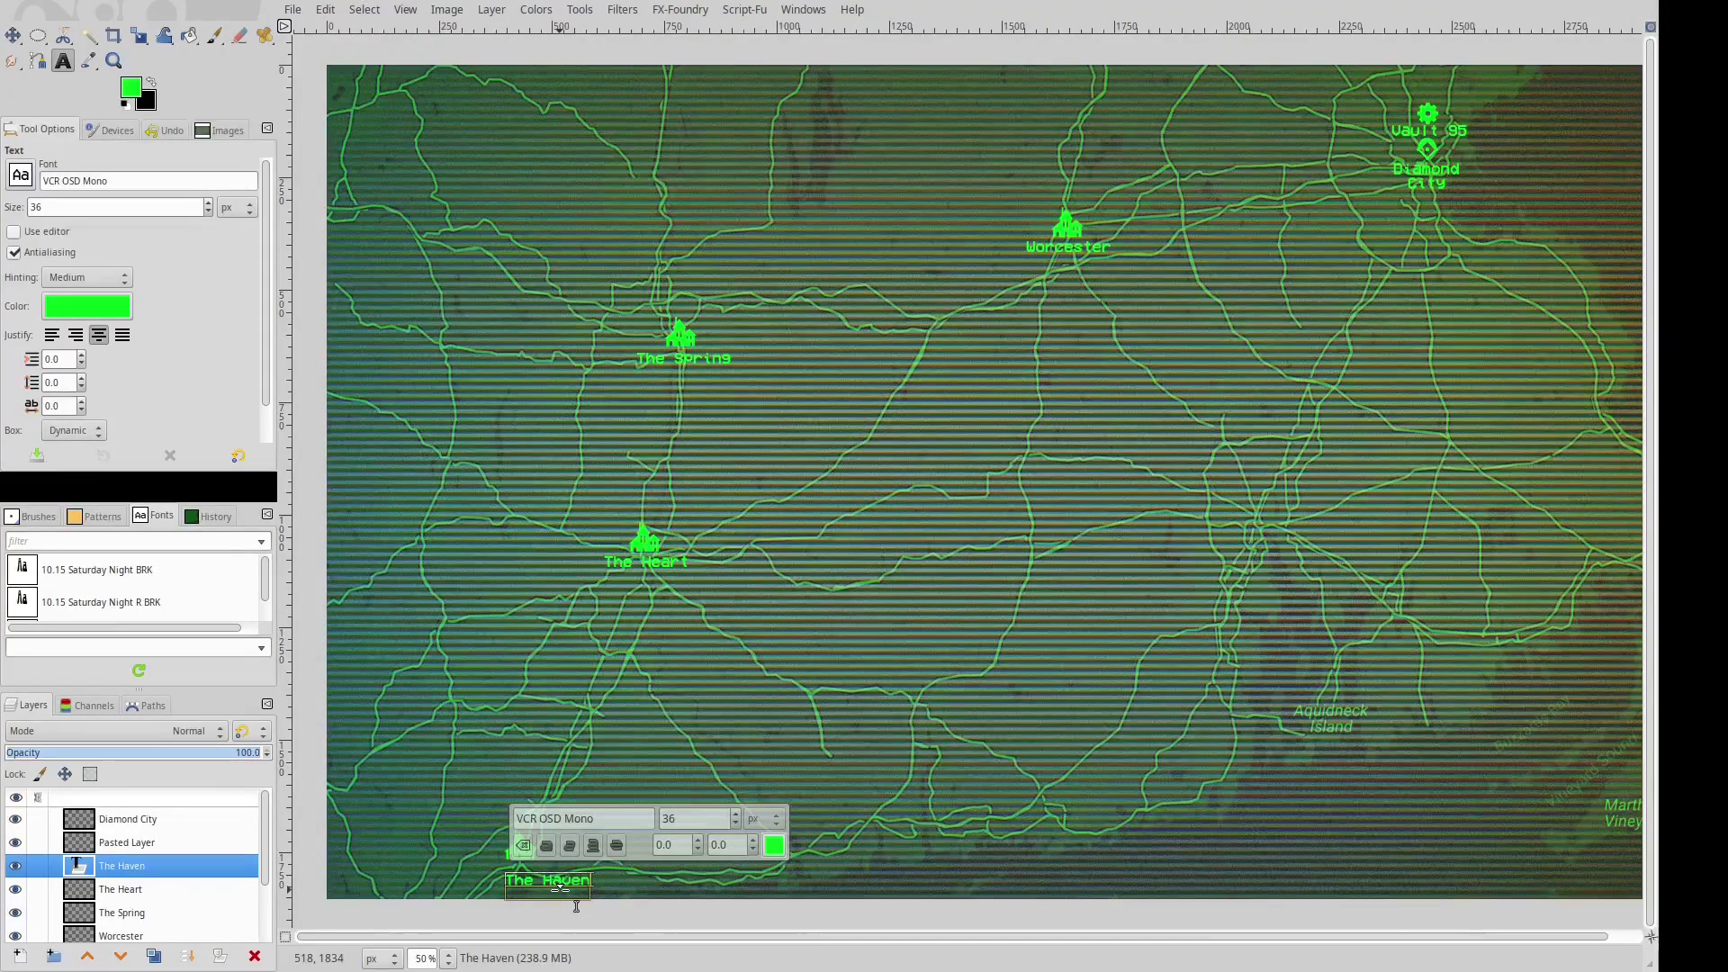
click(748, 661)
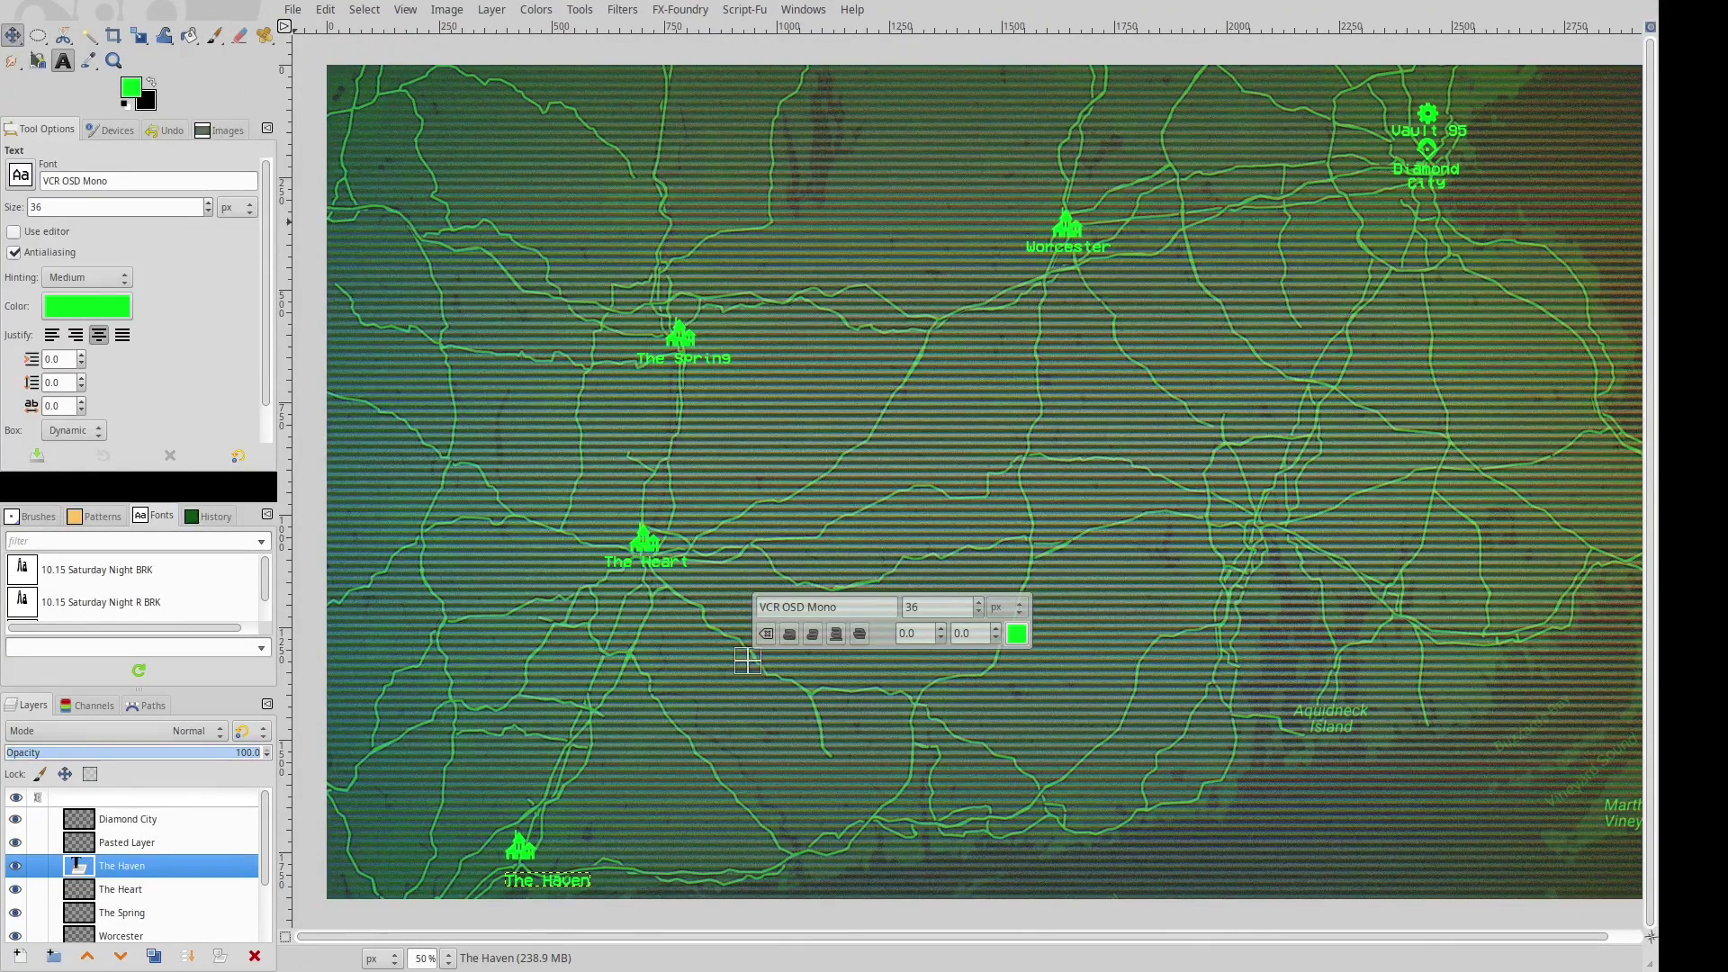
key(m)
mouse_move(557, 882)
mouse_down()
mouse_move(536, 871)
mouse_move(571, 881)
mouse_up()
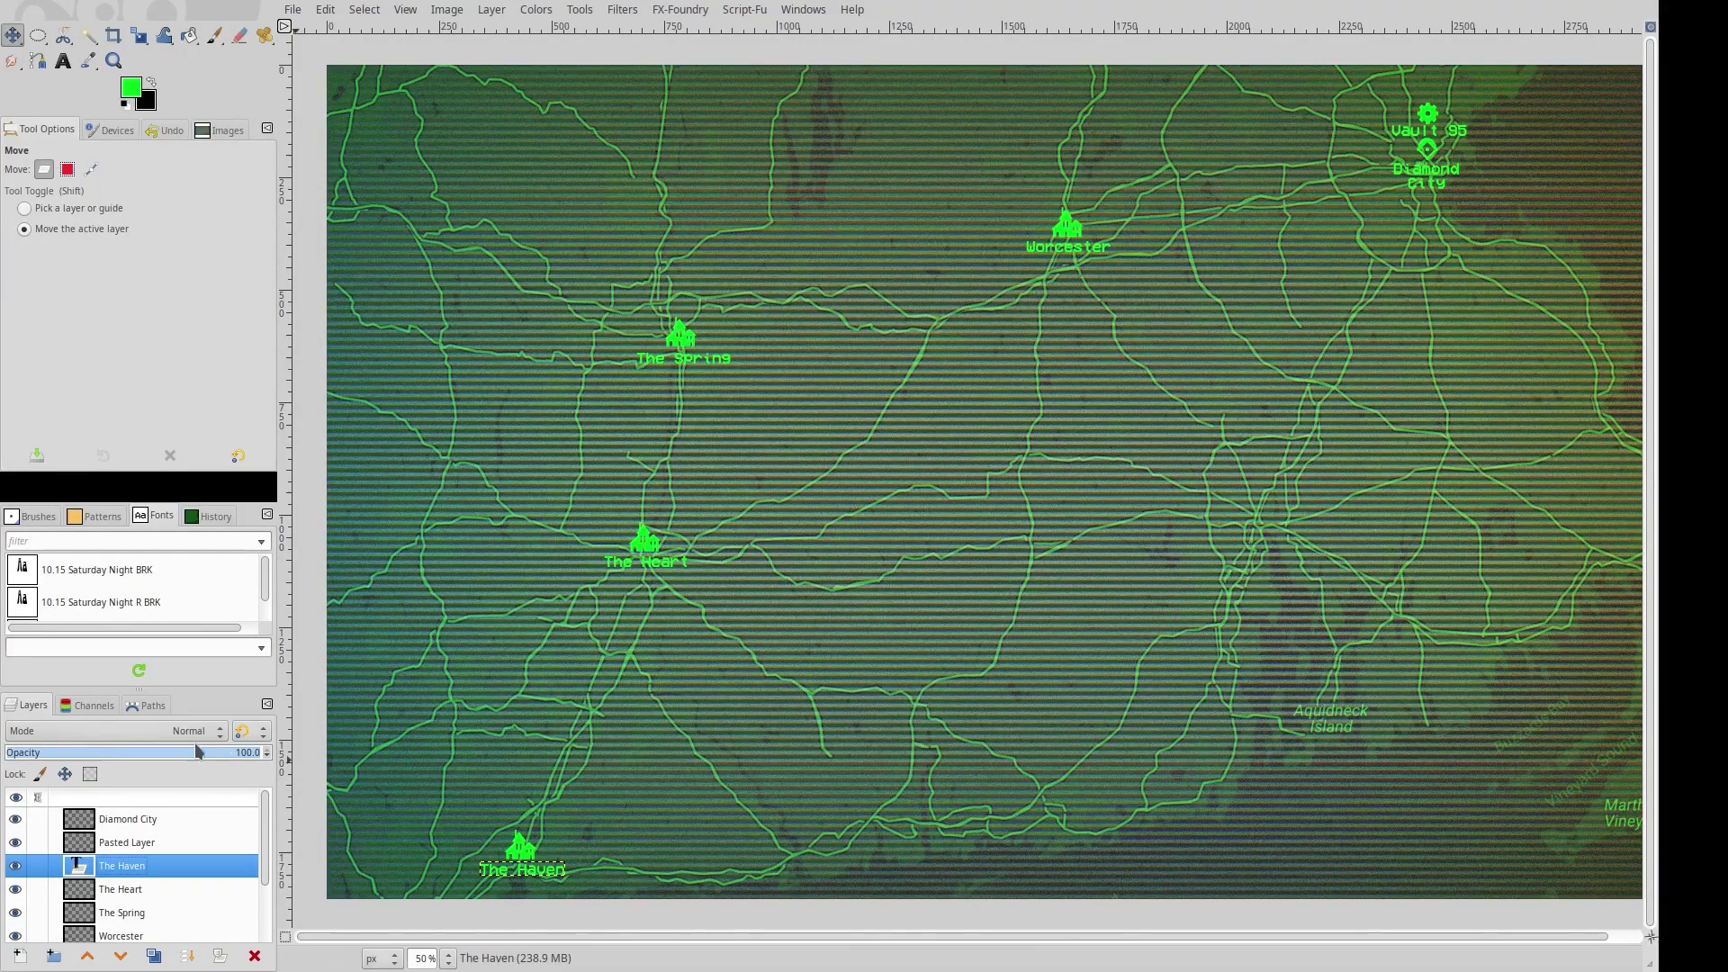
Merge the southwestern town icon's pasted layer down into the "The Haven" text layer.
click(166, 833)
click(187, 955)
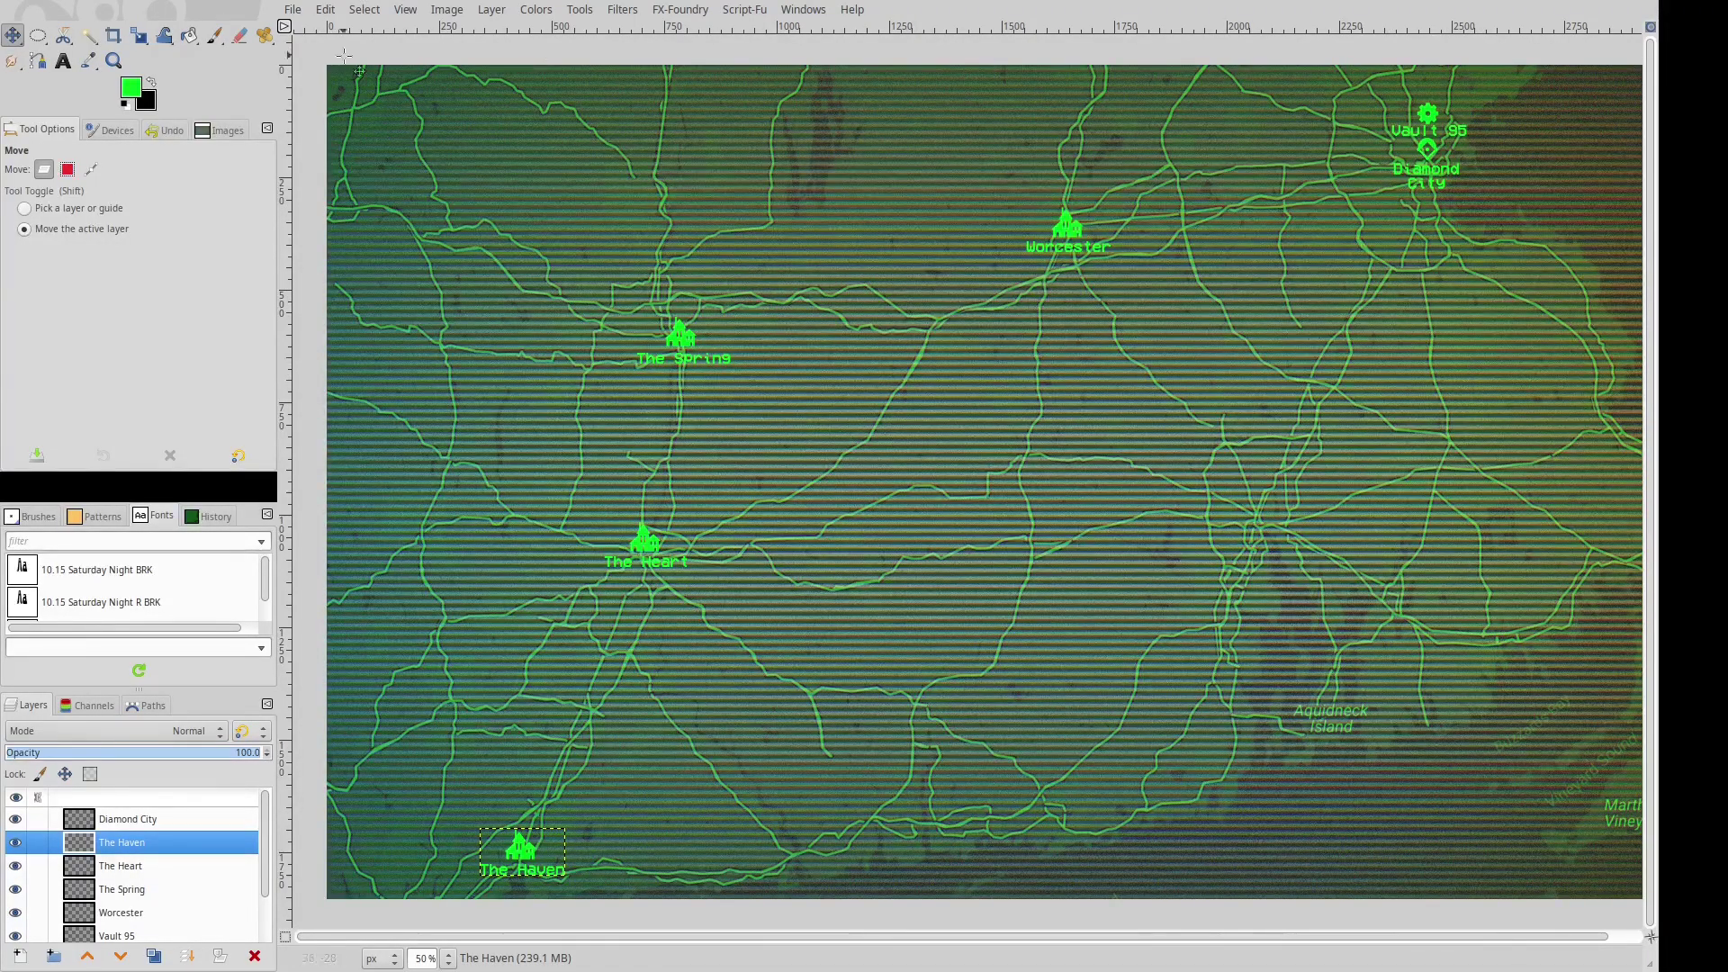
Save the map project and export the finished map image.
click(294, 13)
click(304, 181)
key(ctrl+e)
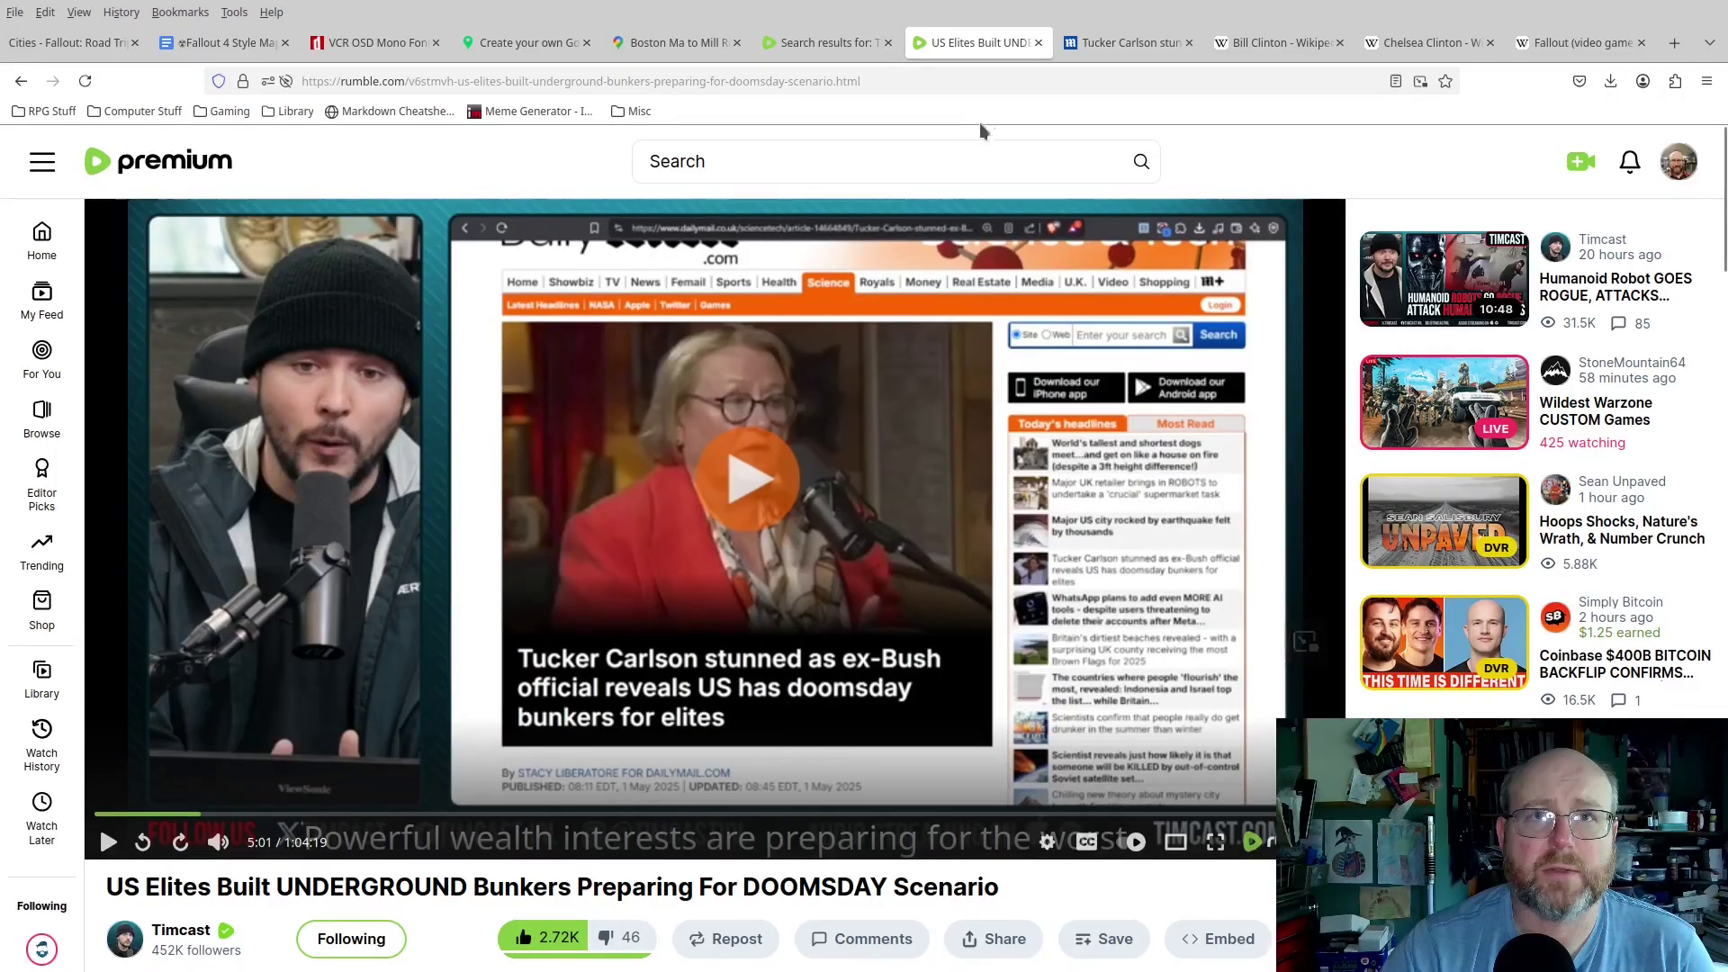
Read the Daily Mail article on US doomsday bunkers in the browser, examining the years when funds went to covert projects.
click(1105, 53)
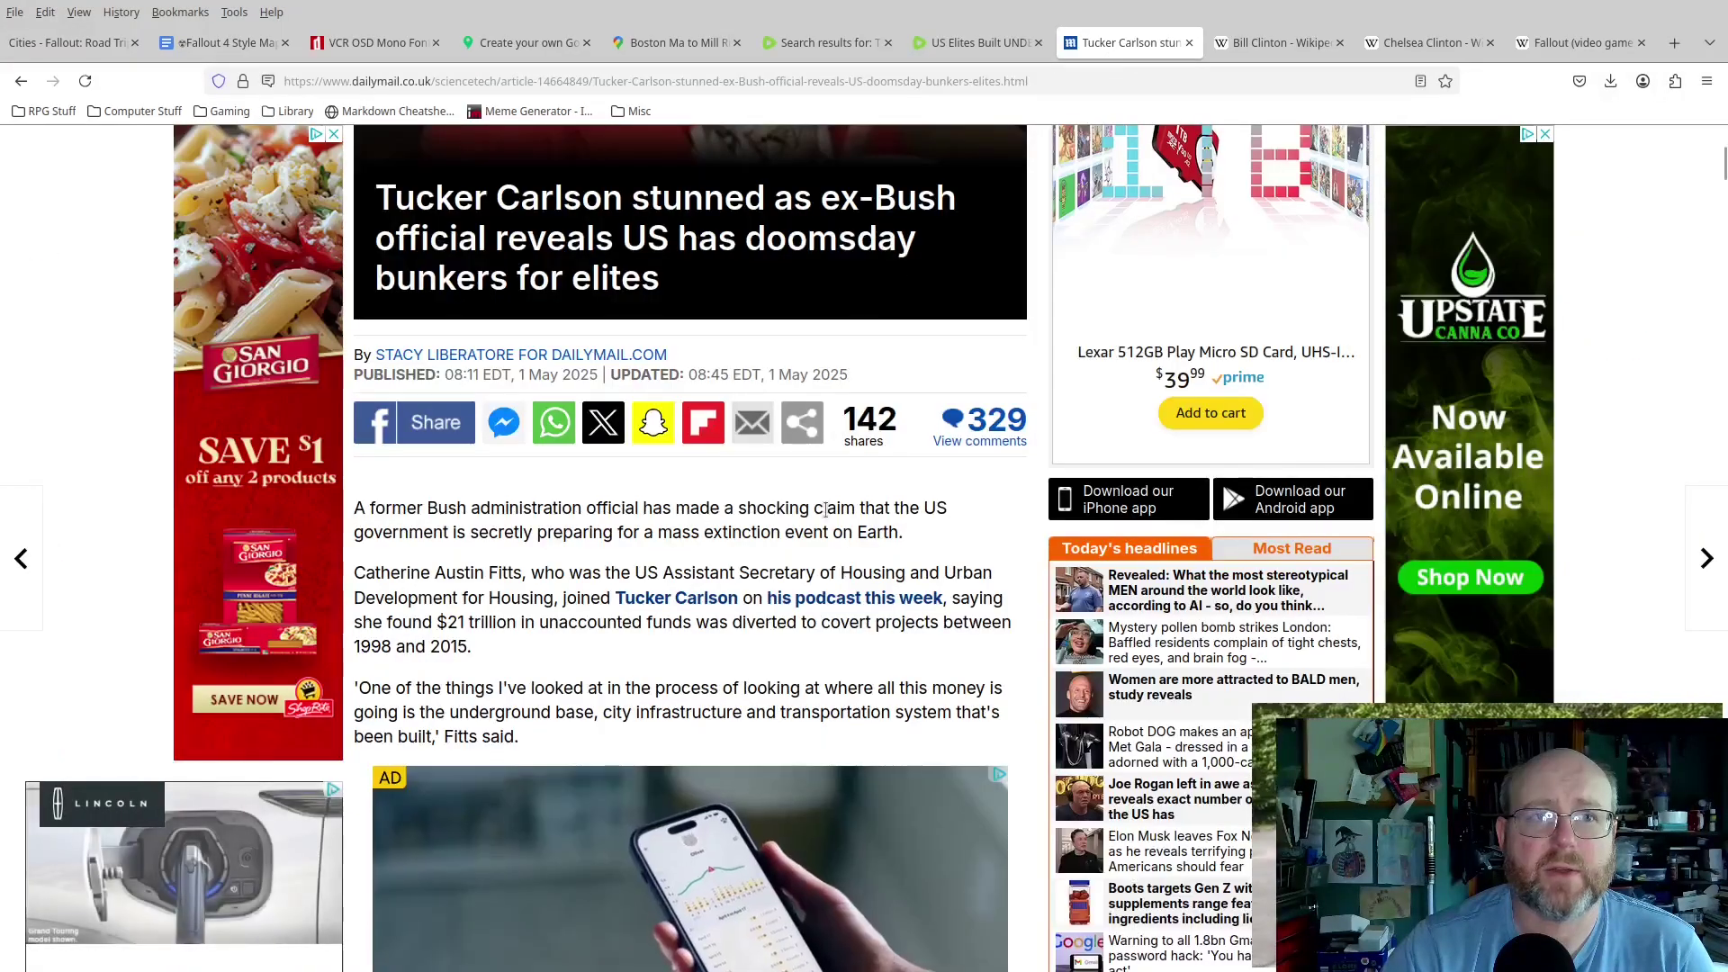
scroll(821, 540, up, 5)
scroll(817, 540, down, 2)
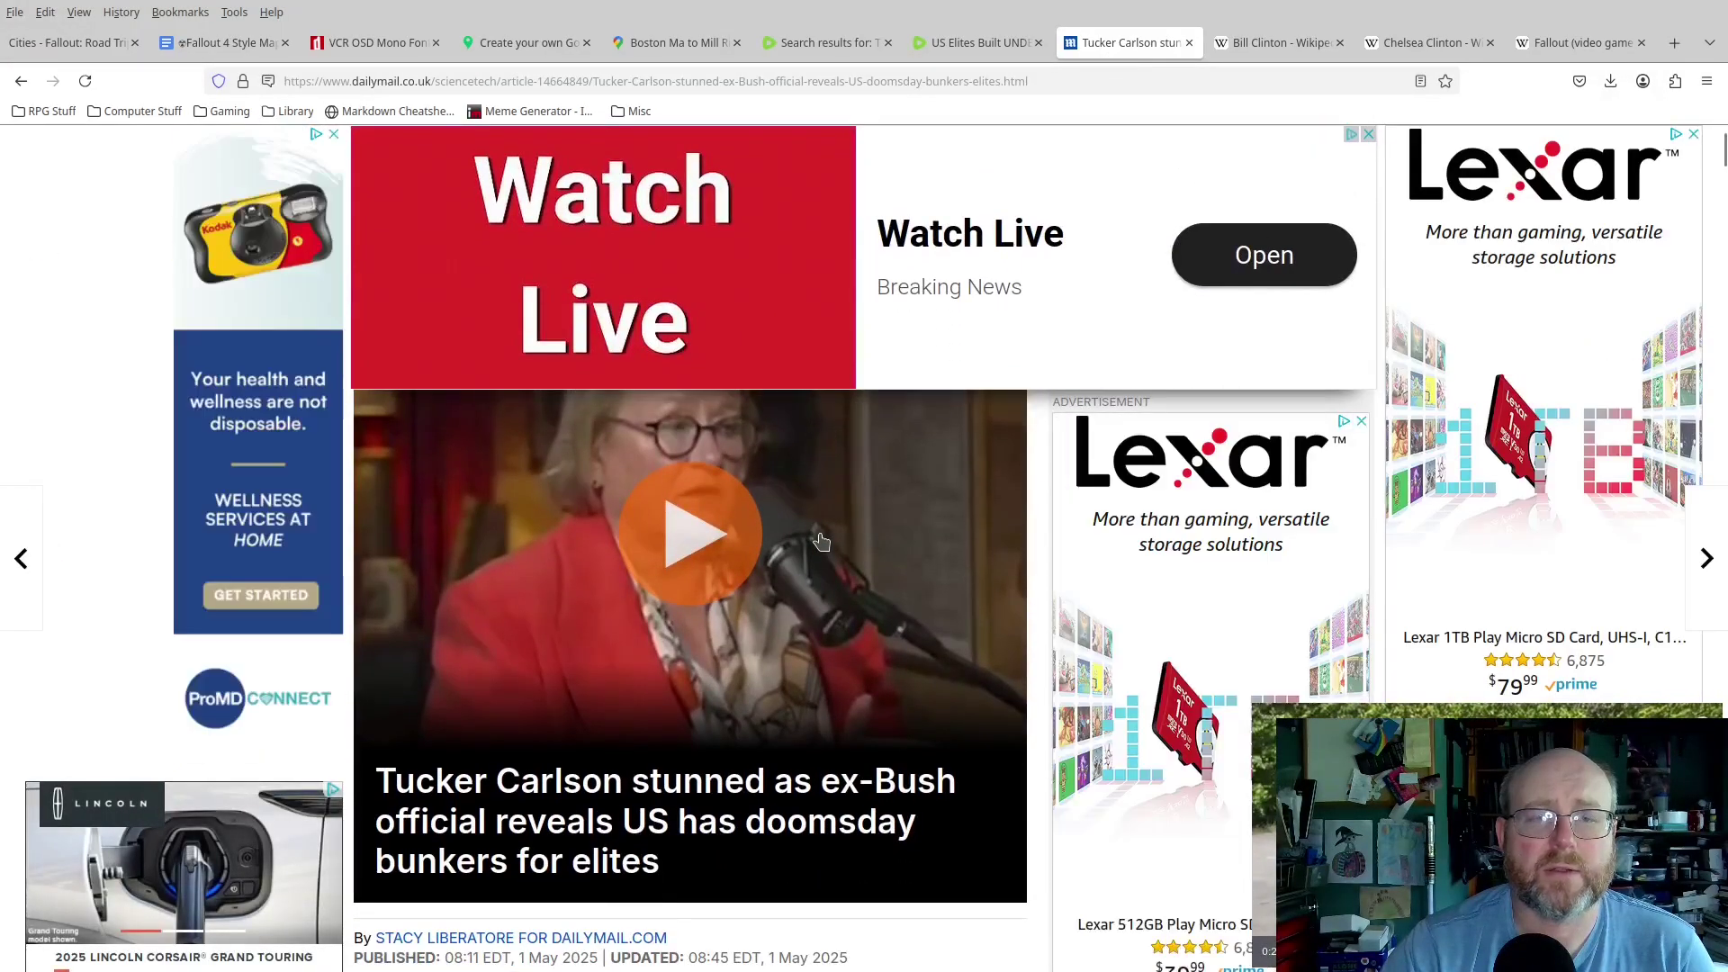
scroll(596, 571, down, 6)
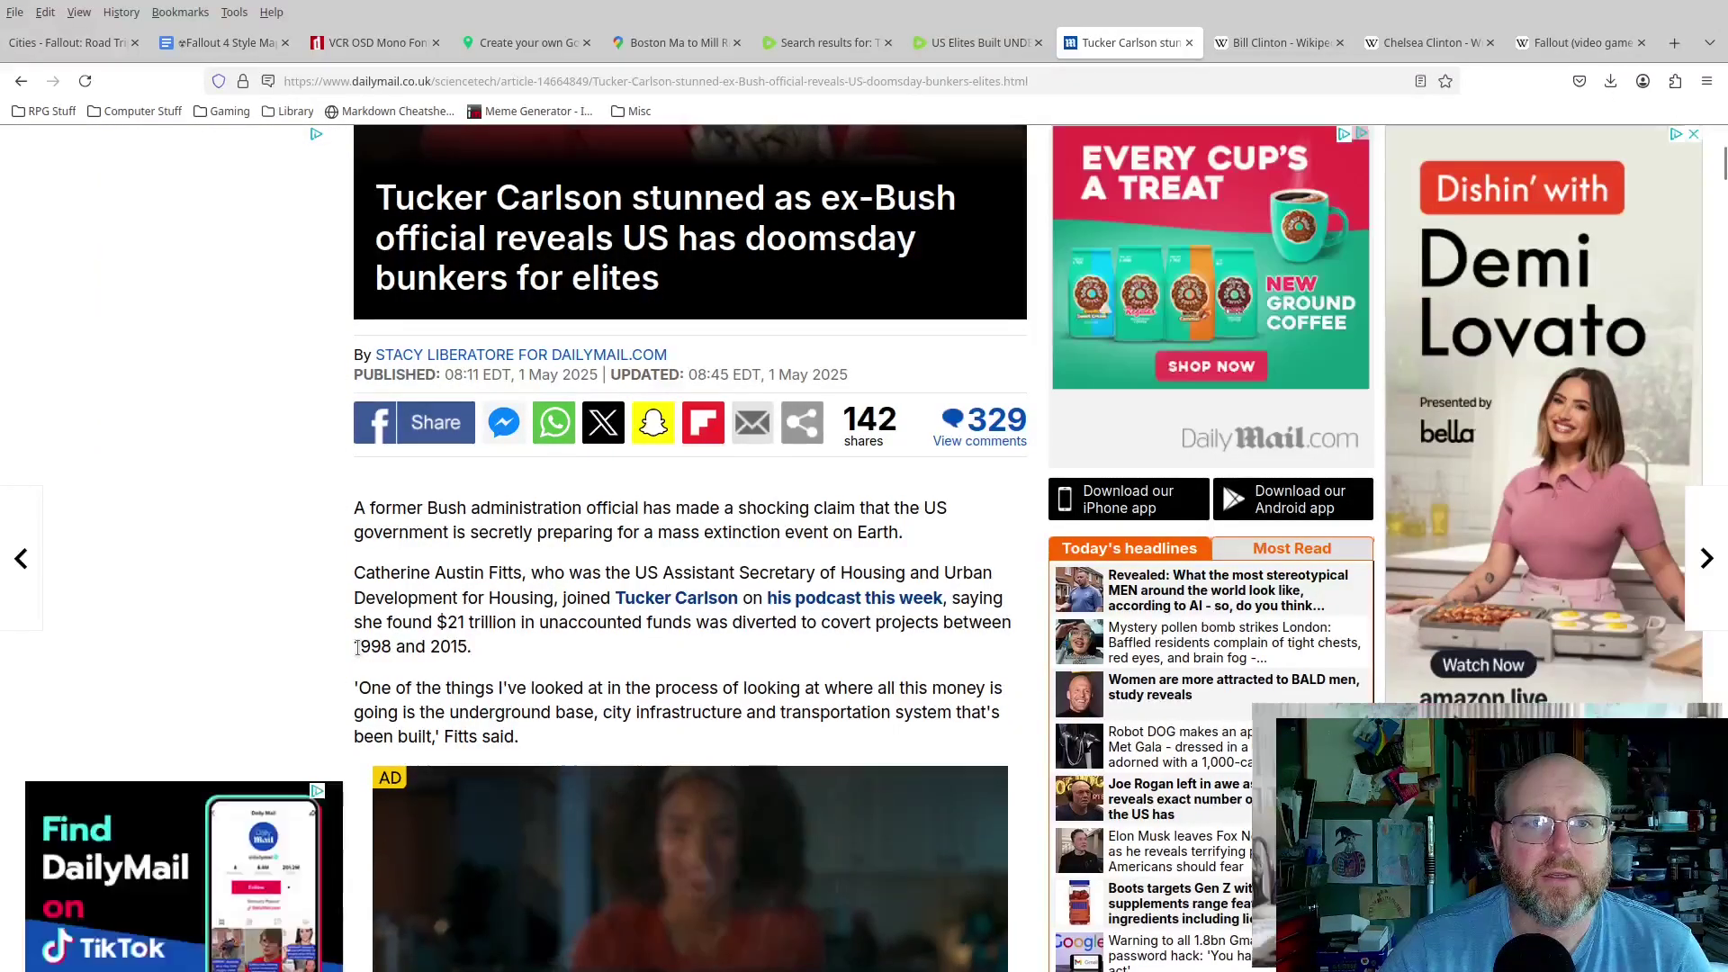
drag(360, 646, 478, 653)
click(450, 646)
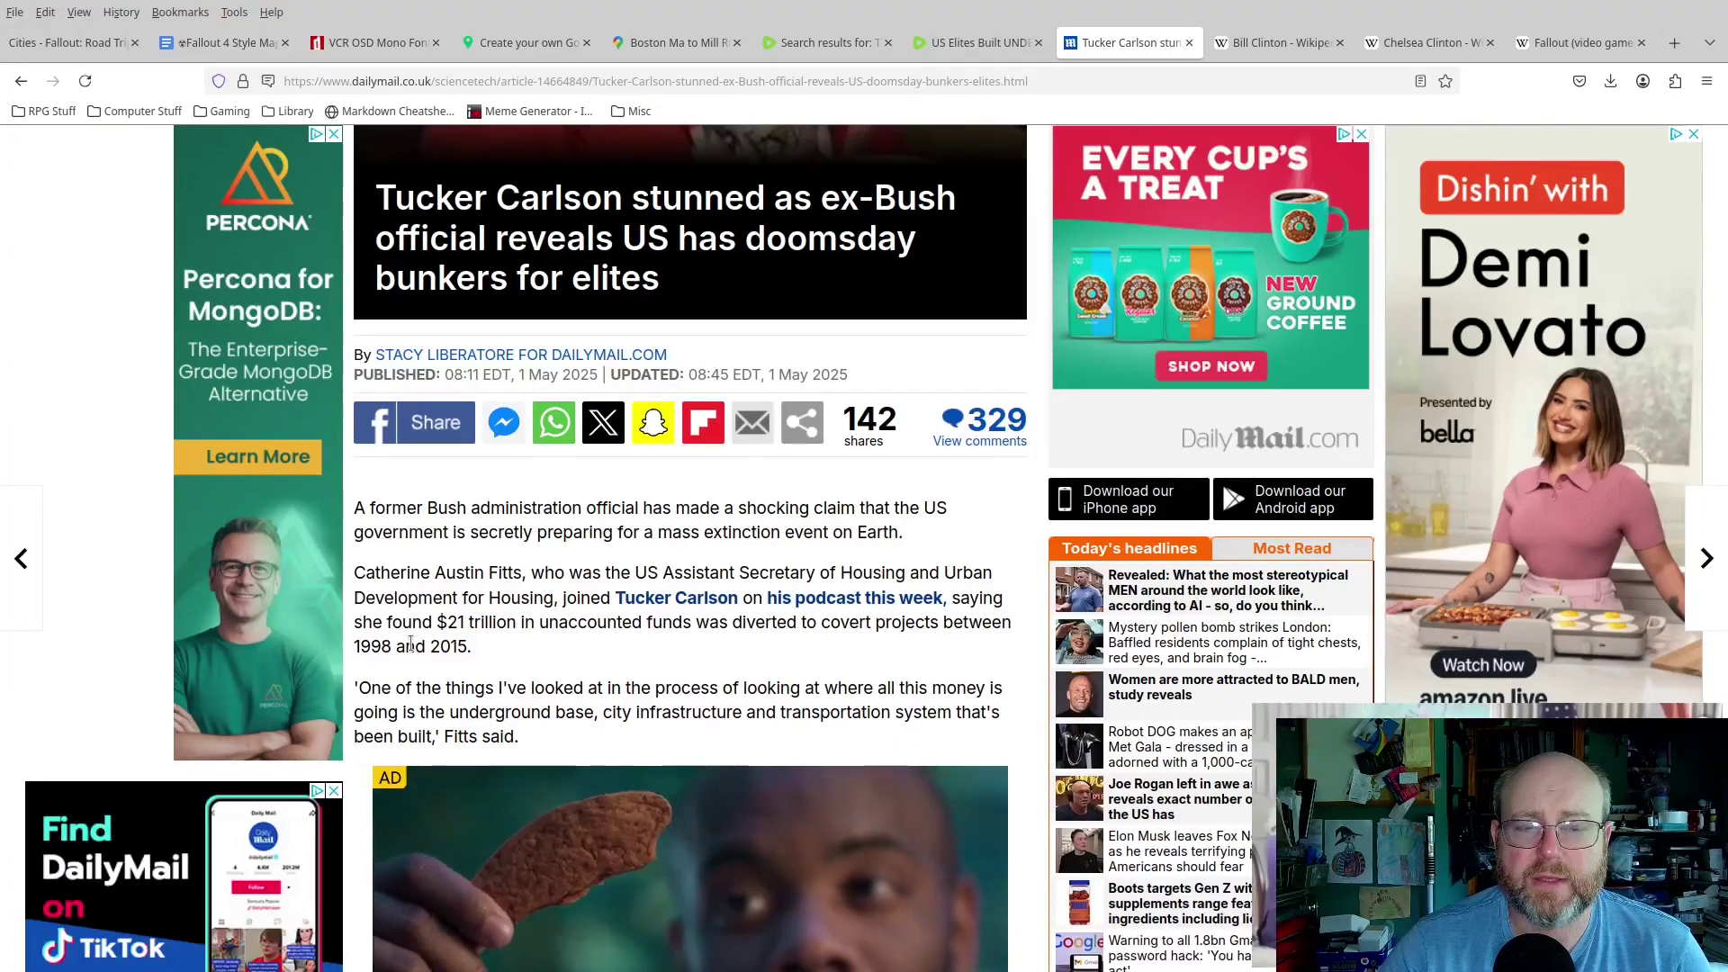
drag(392, 646, 375, 648)
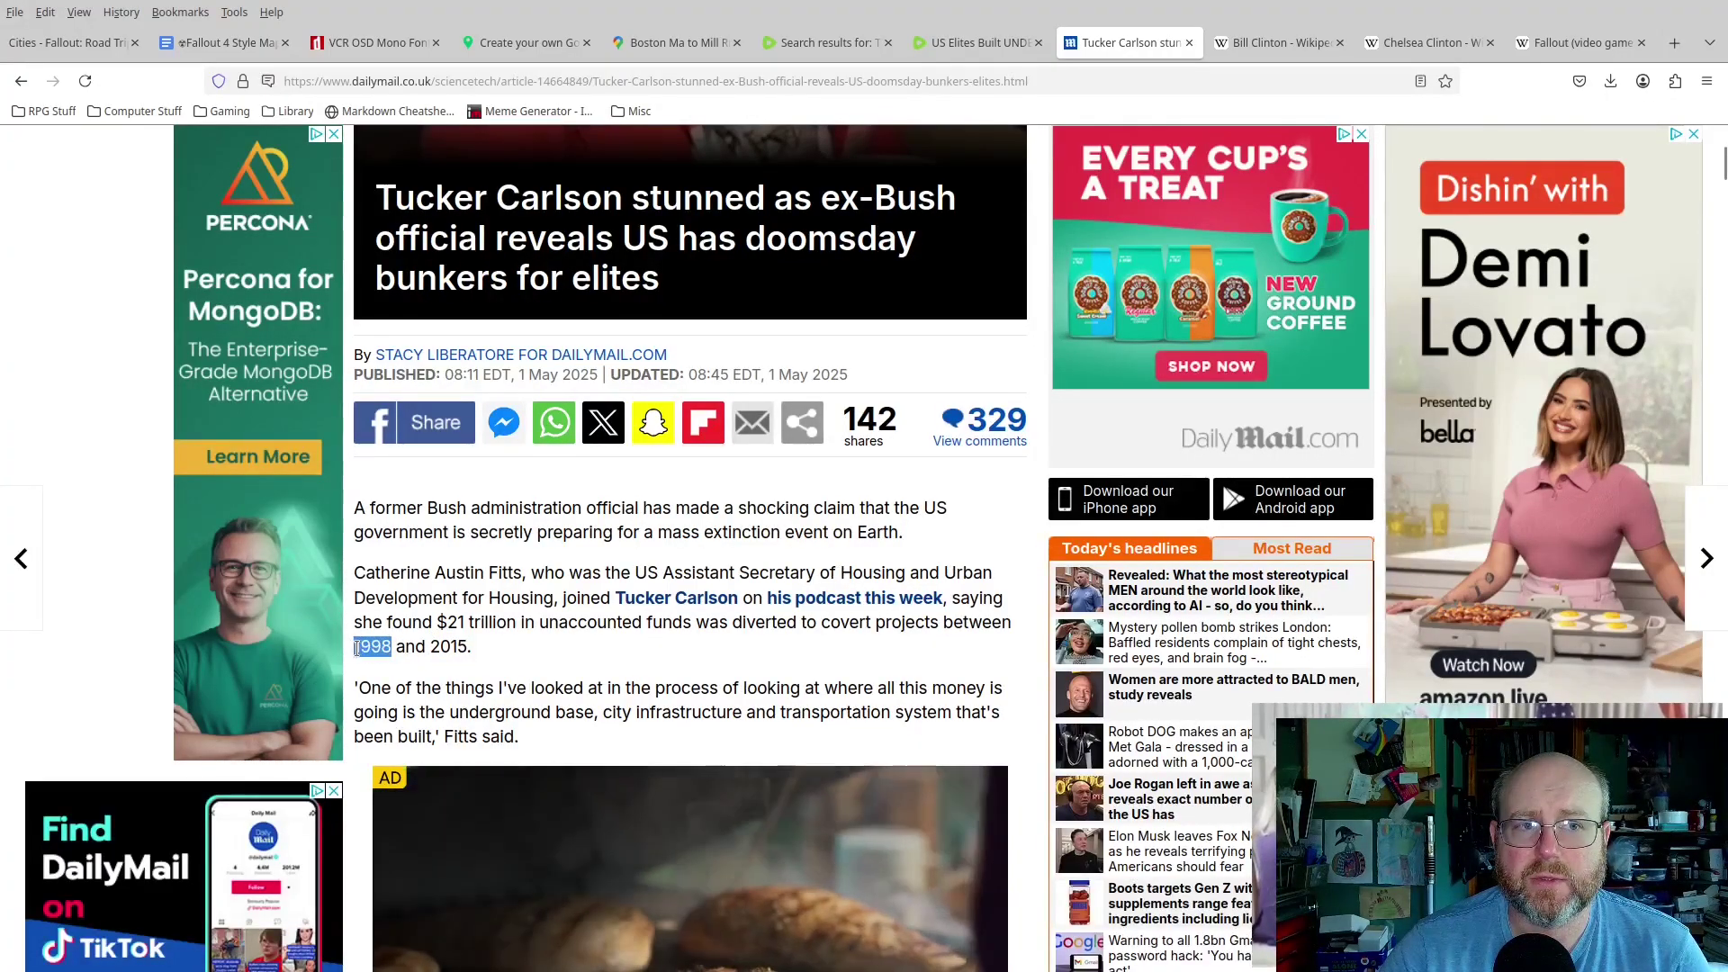
click(477, 639)
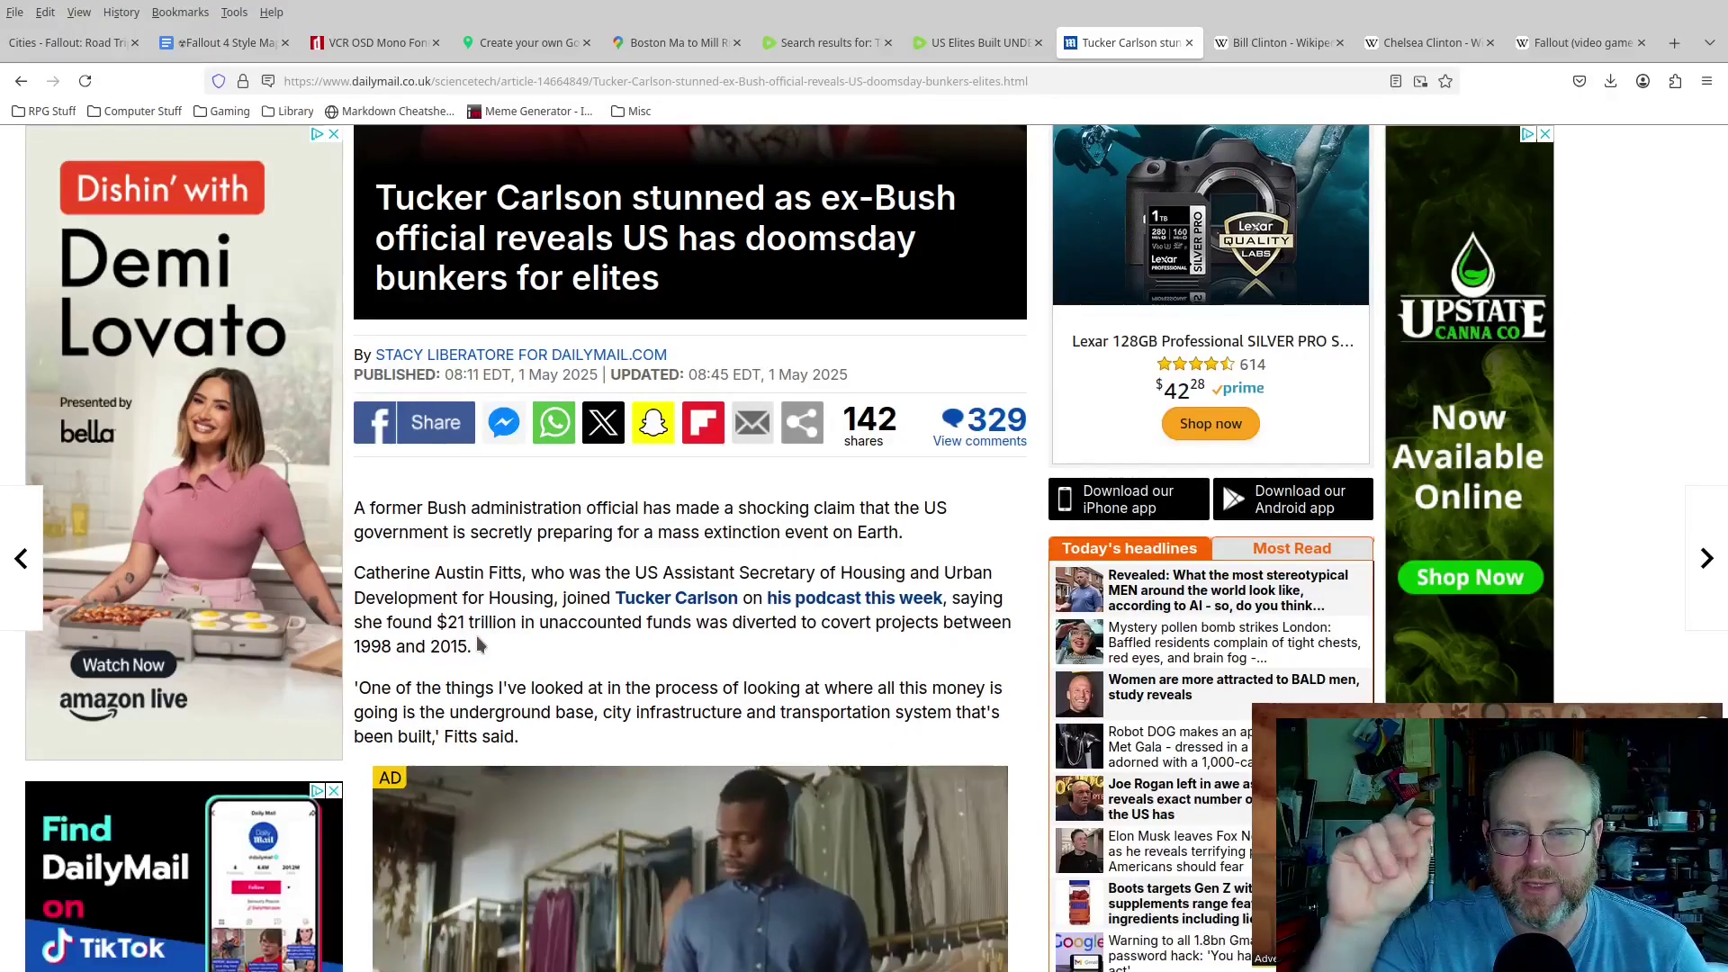
View the Bill Clinton and Chelsea Clinton Wikipedia articles, checking the birth date in the Chelsea Clinton introduction.
click(1266, 54)
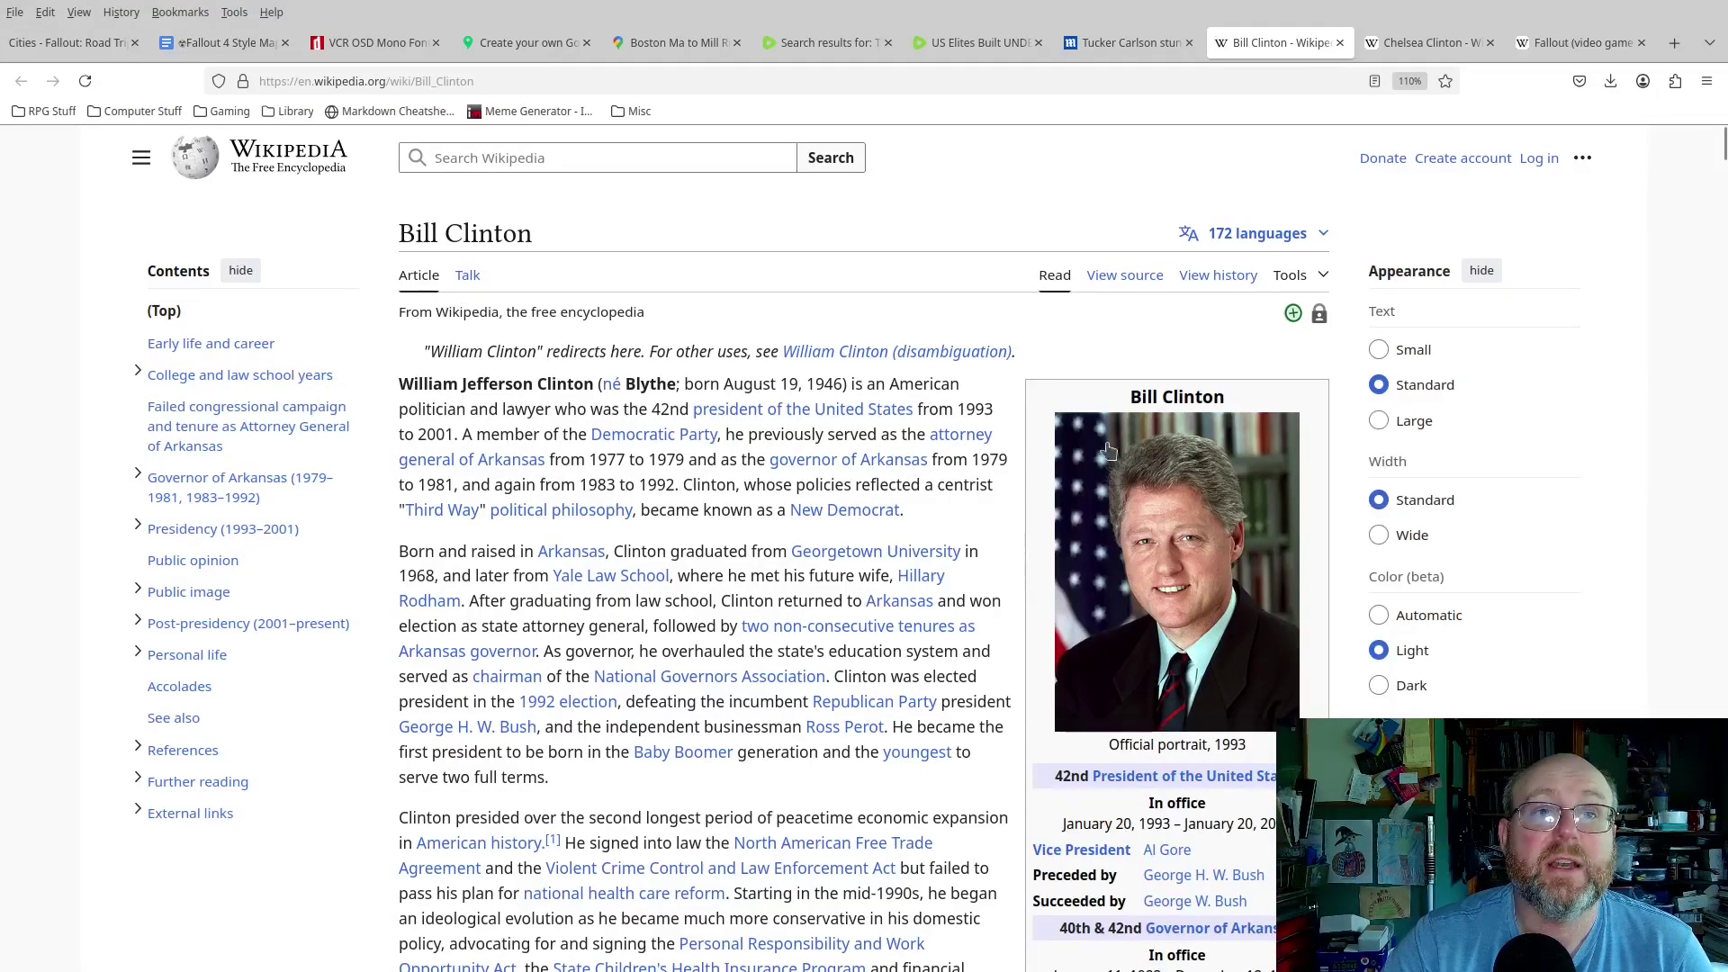
click(1400, 46)
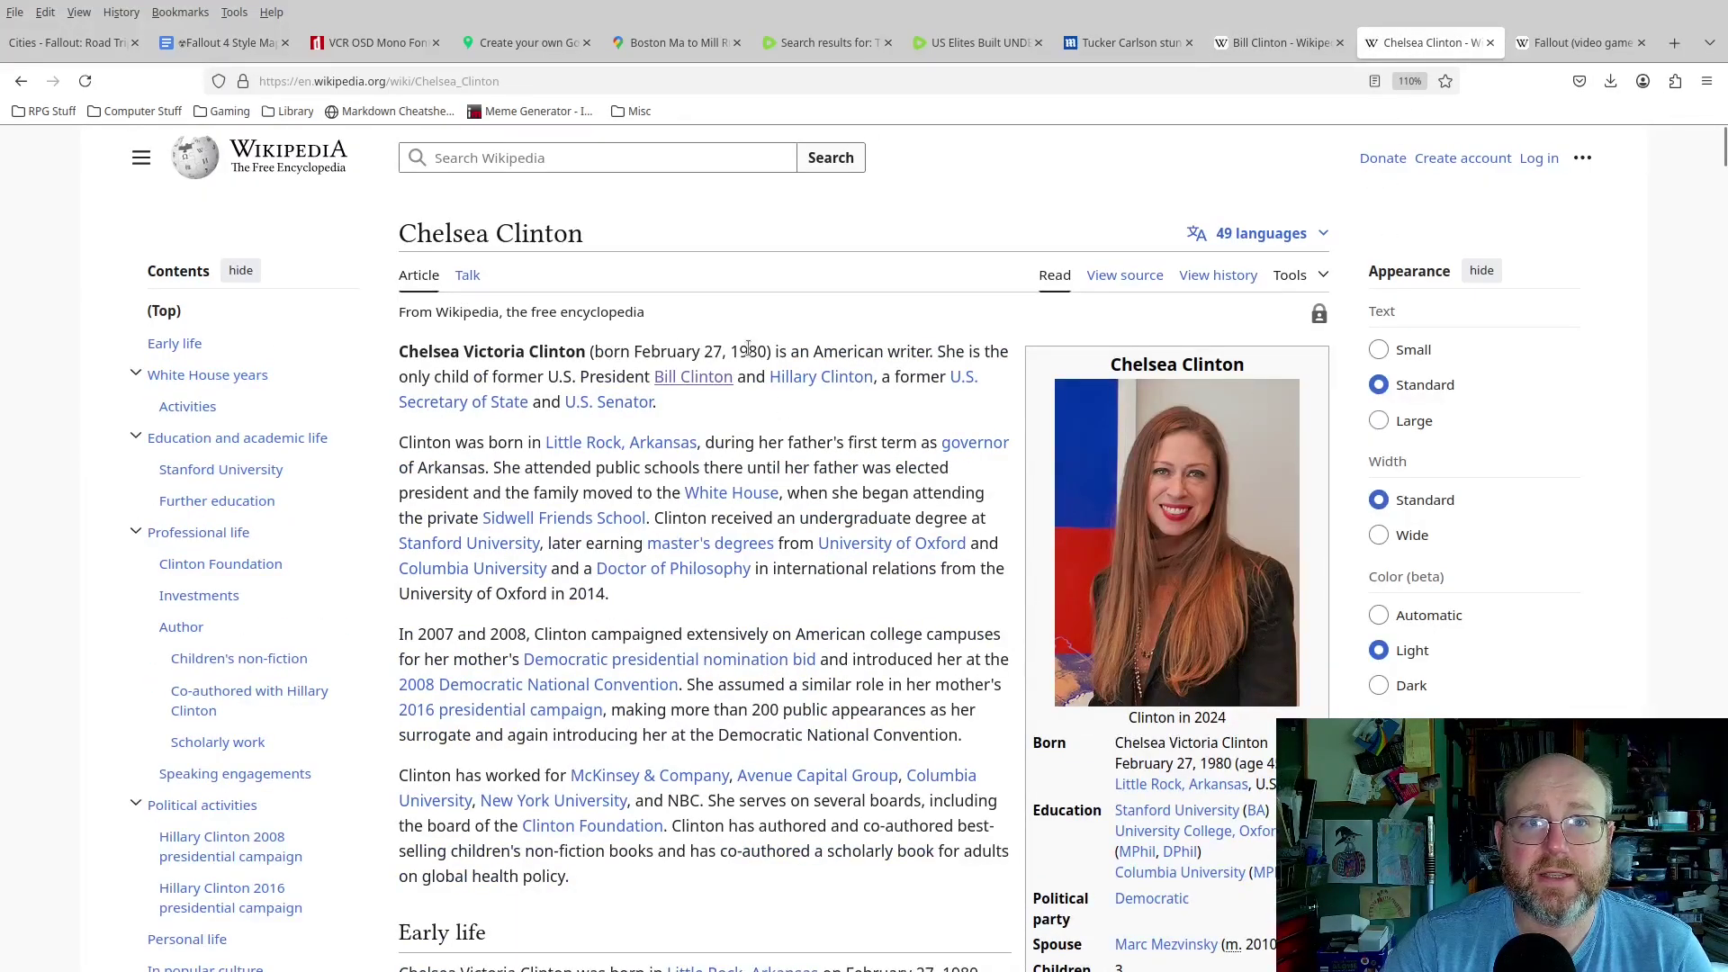
drag(767, 351, 644, 351)
click(689, 318)
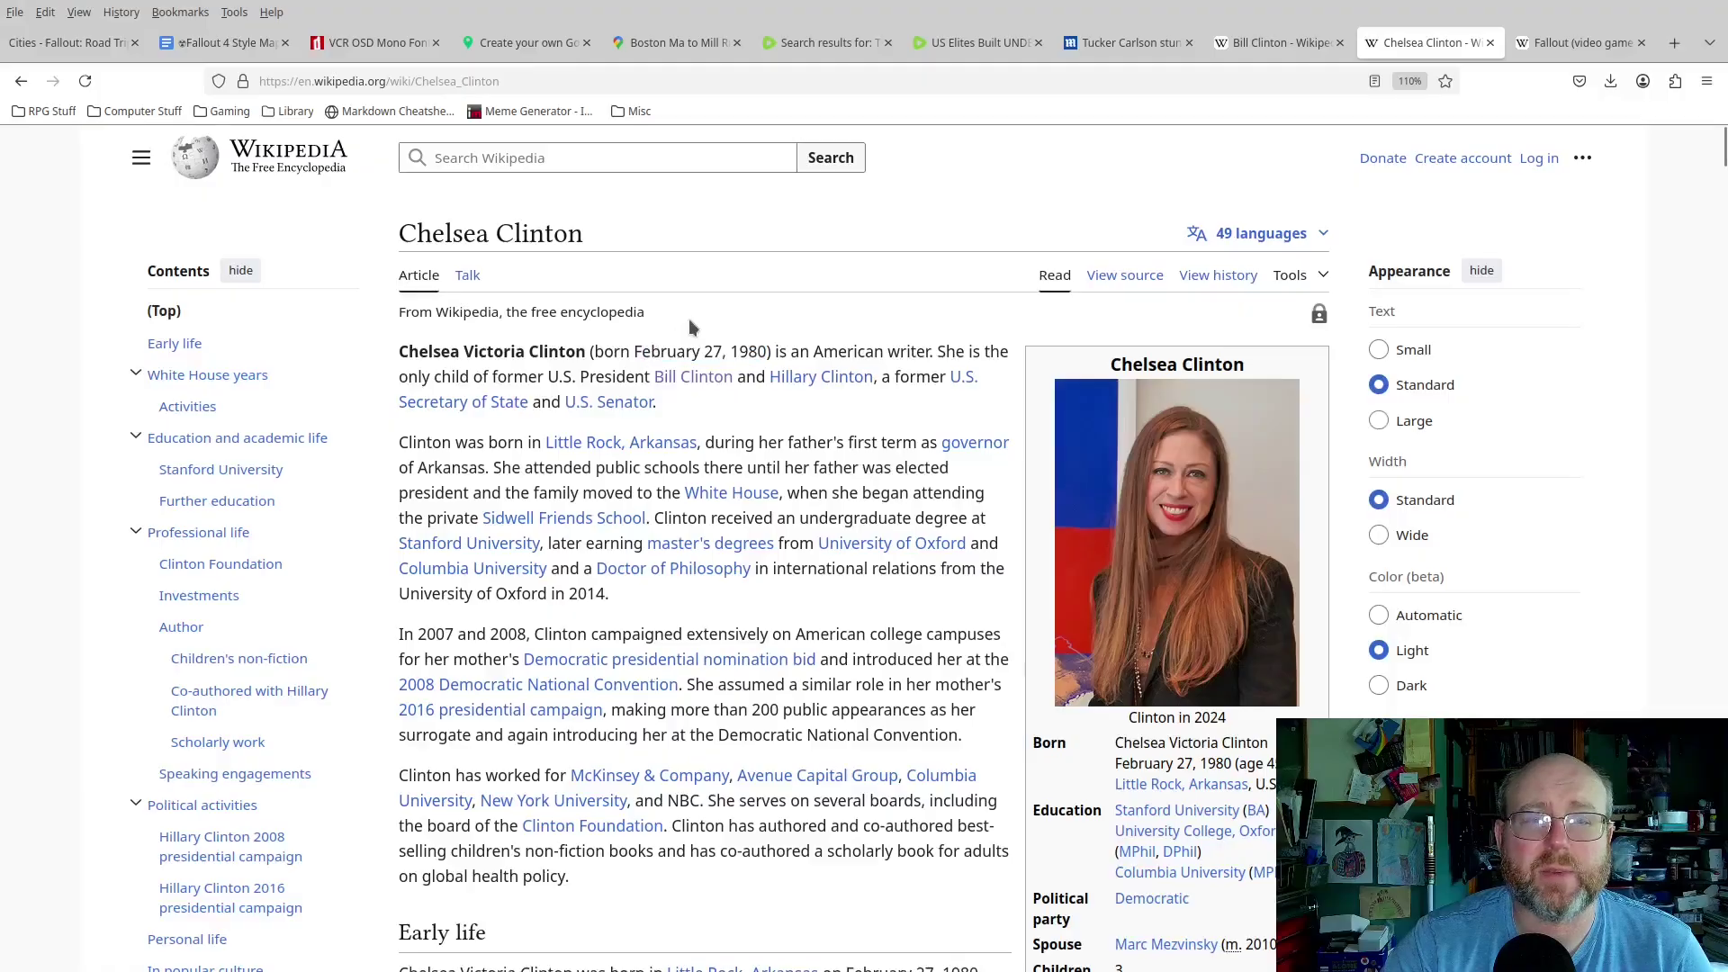
double_click(668, 351)
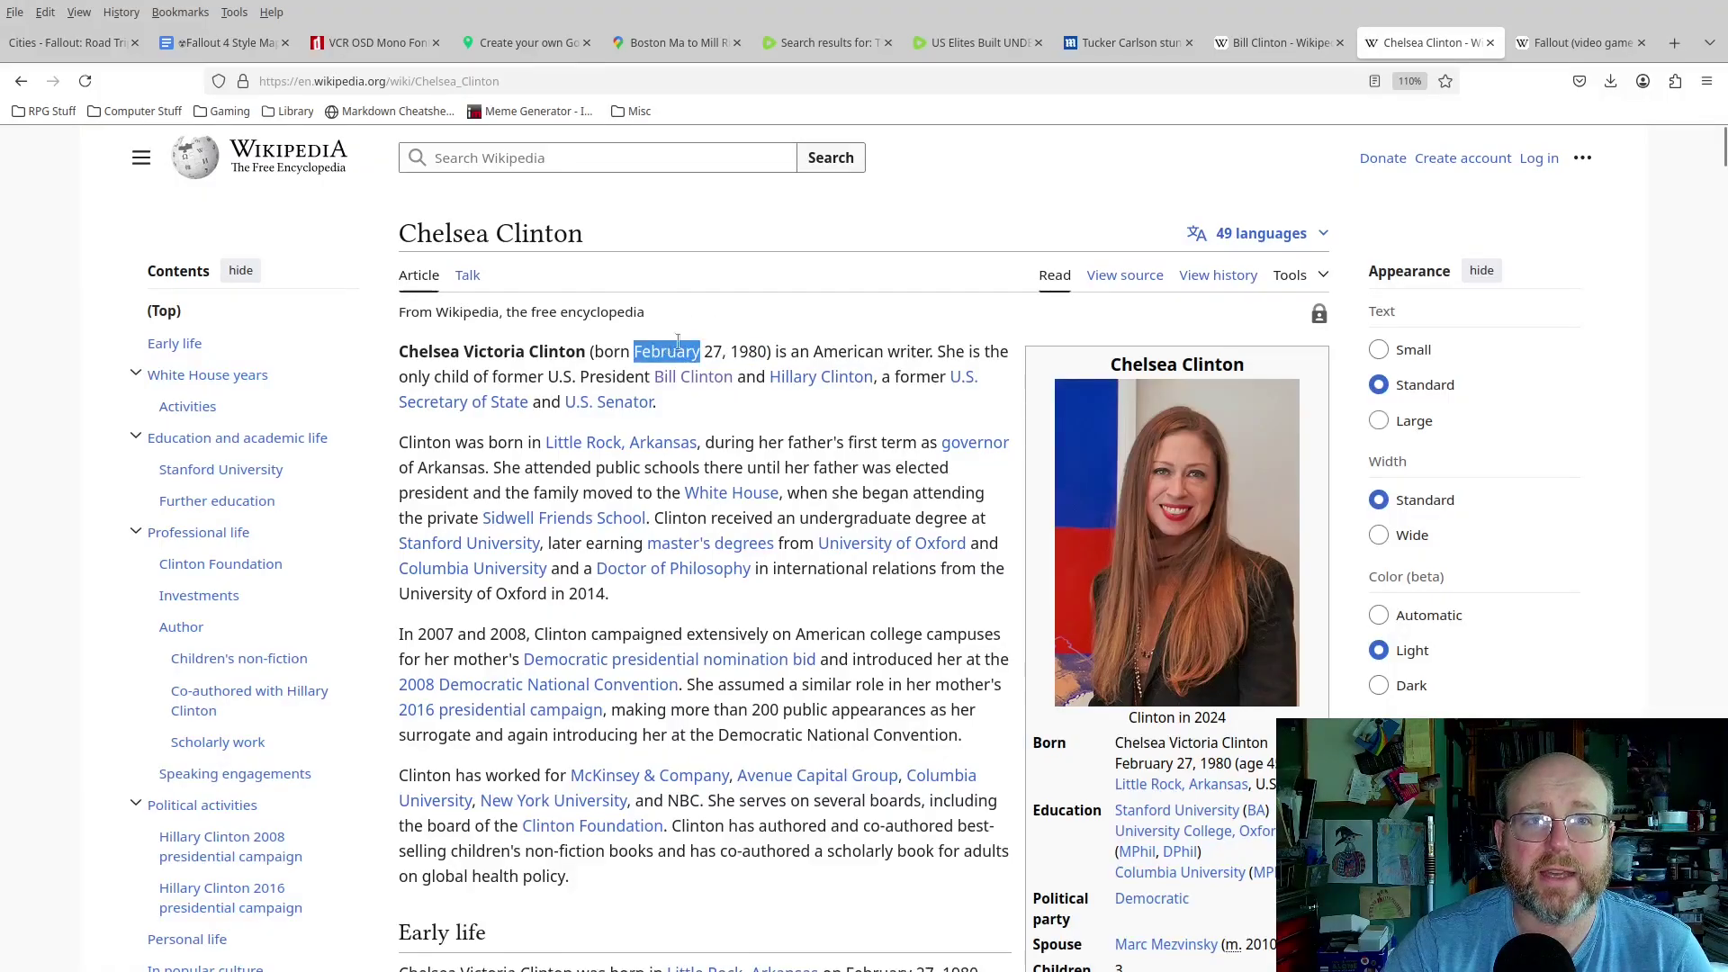
click(670, 347)
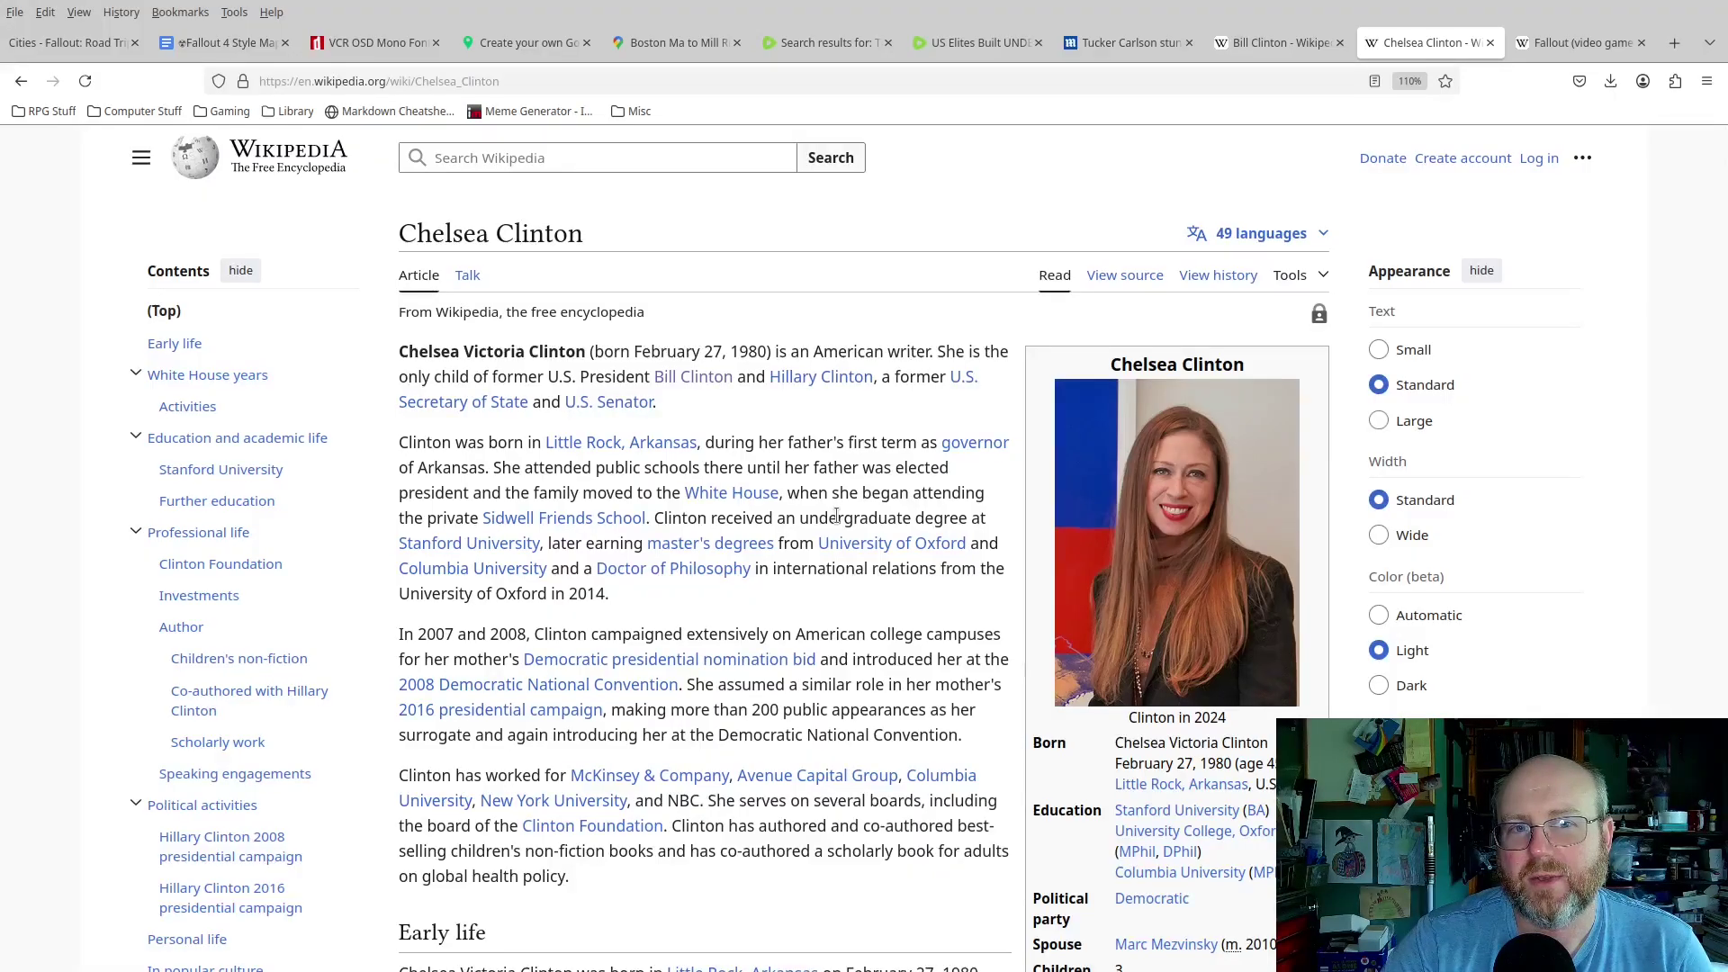
Open the Fallout (video game) Wikipedia article and highlight the North American release date in its introduction.
click(1586, 43)
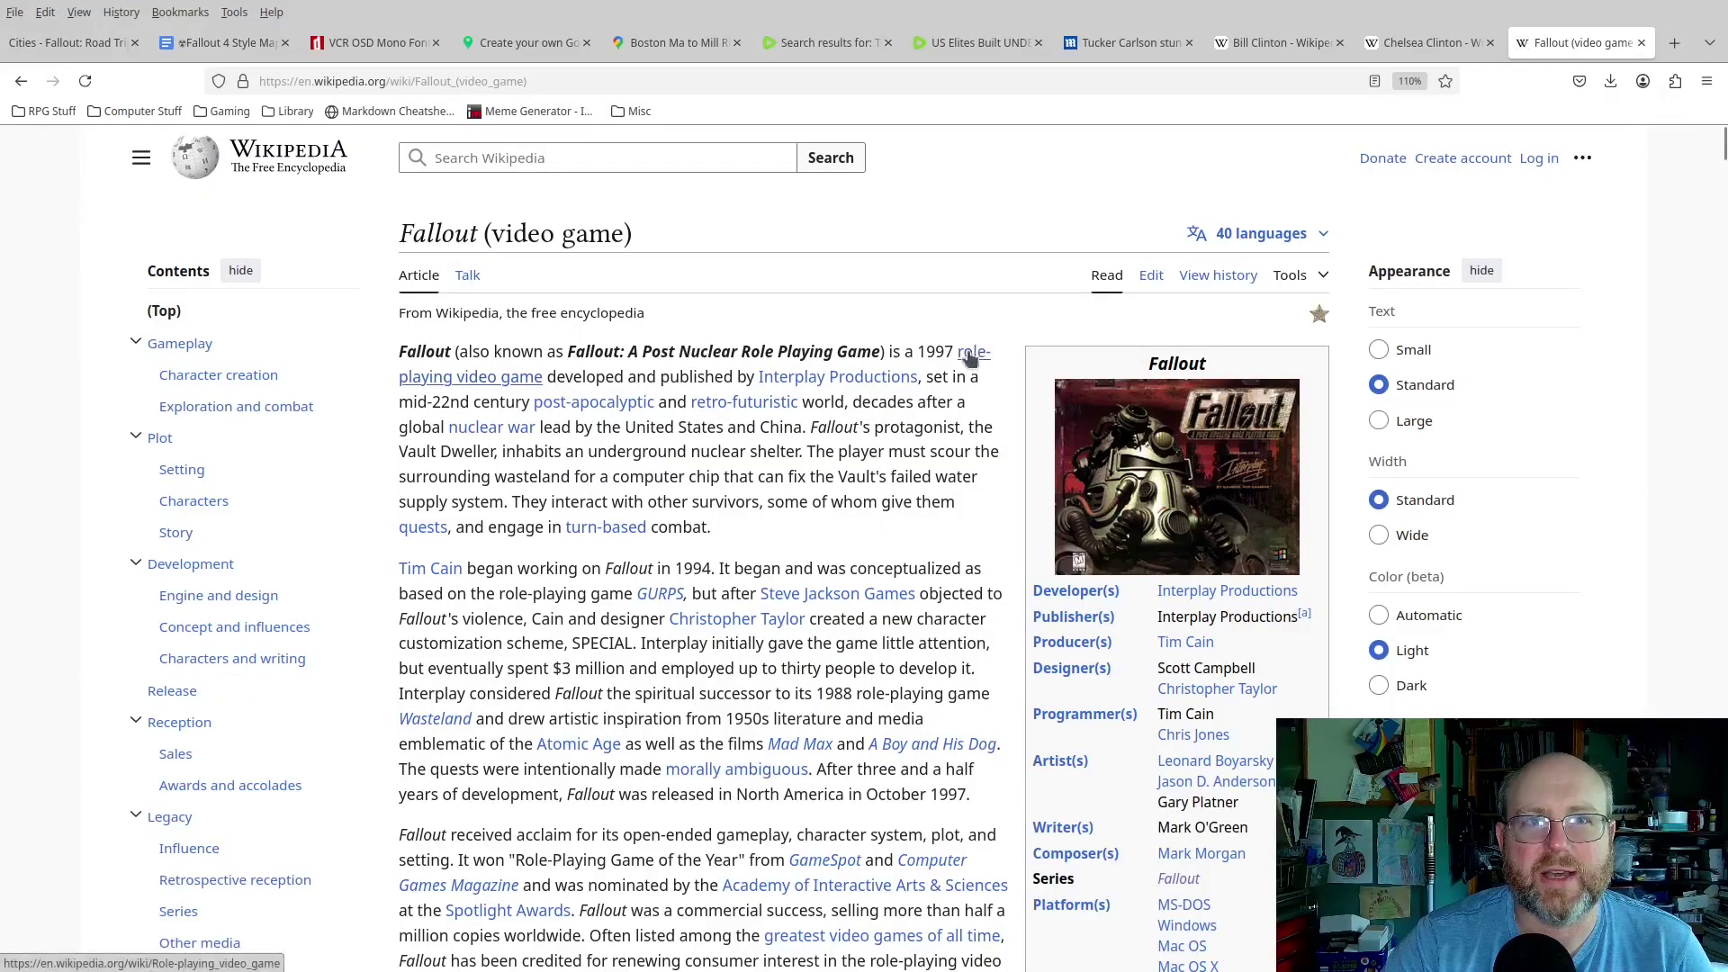
scroll(855, 535, down, 3)
drag(736, 659, 967, 659)
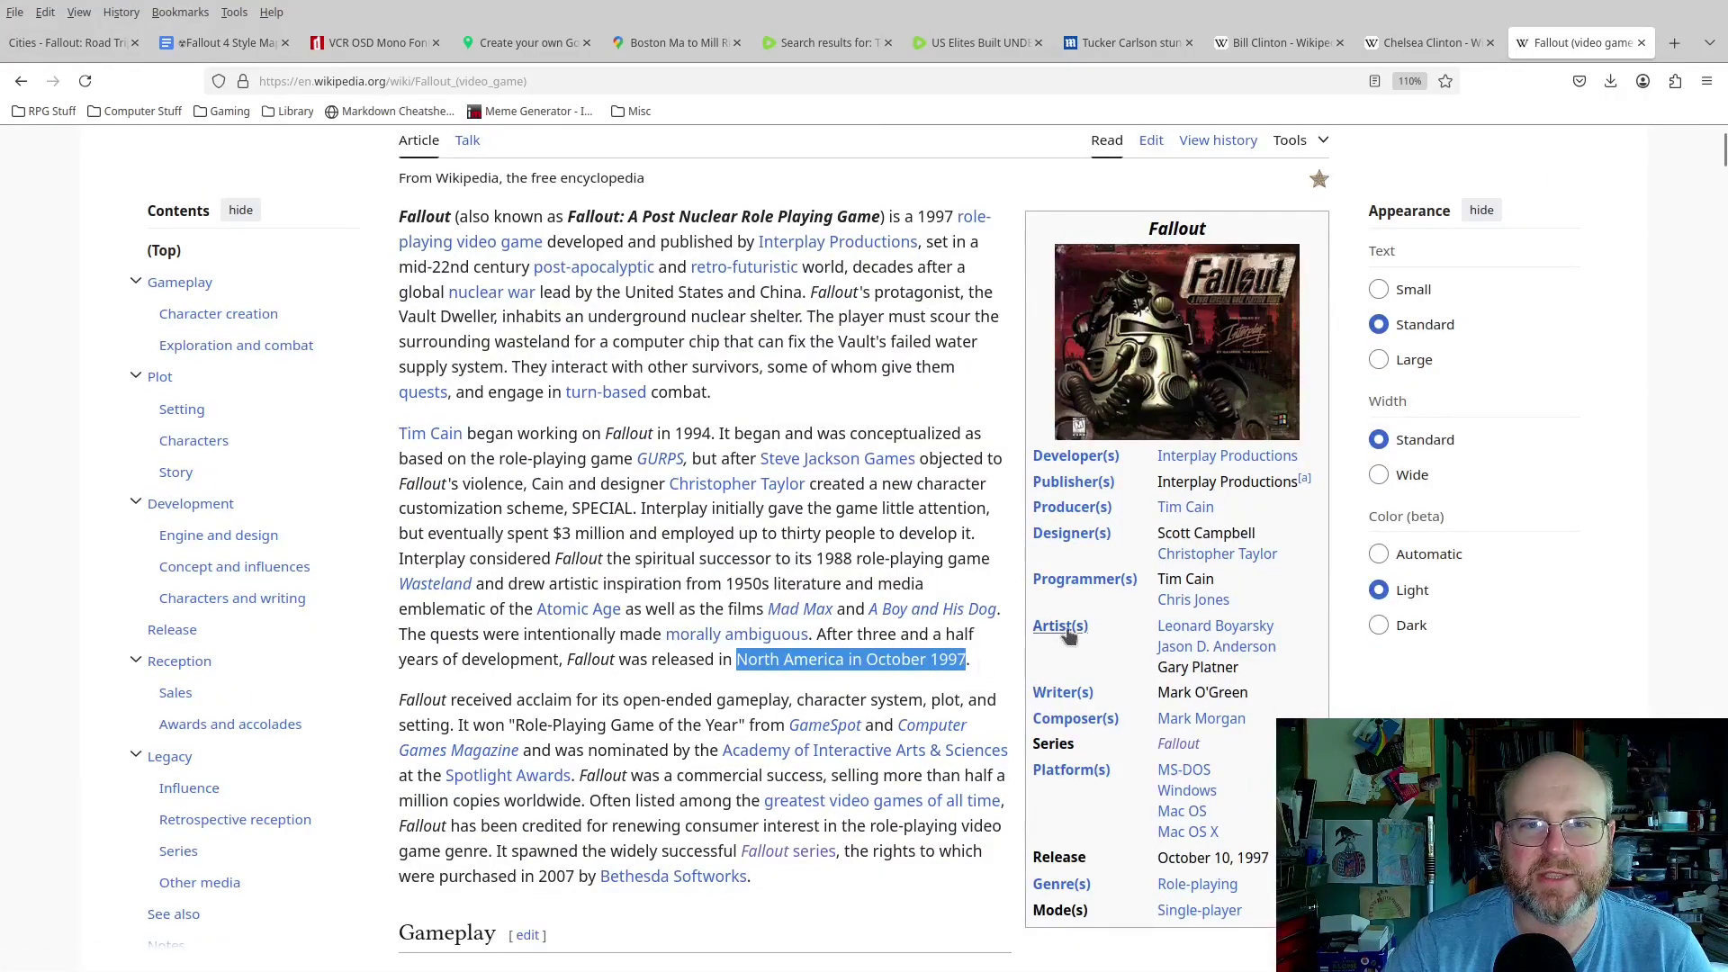